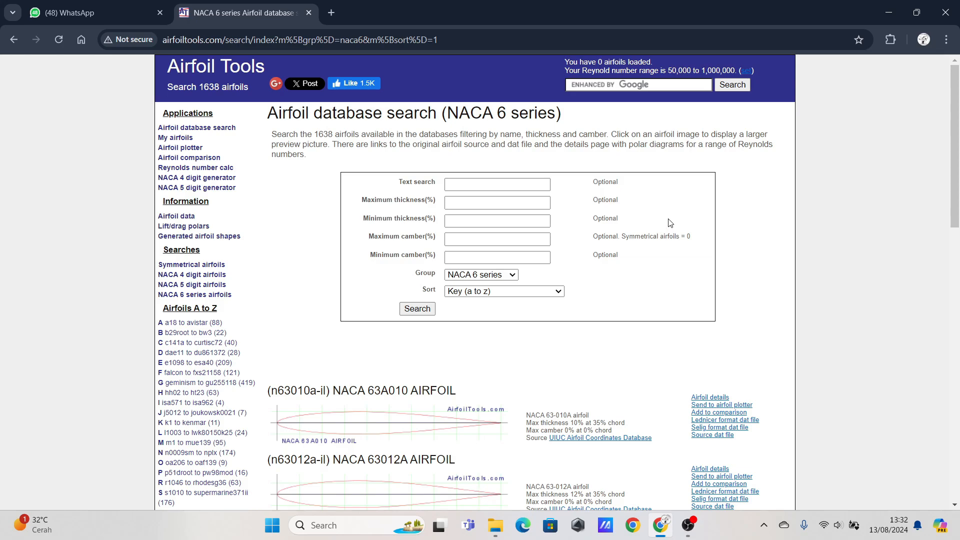
- Search the NACA 6 series airfoils for the text 212
click(508, 184)
key(BackSpace)
key(BackSpace)
key(Return)
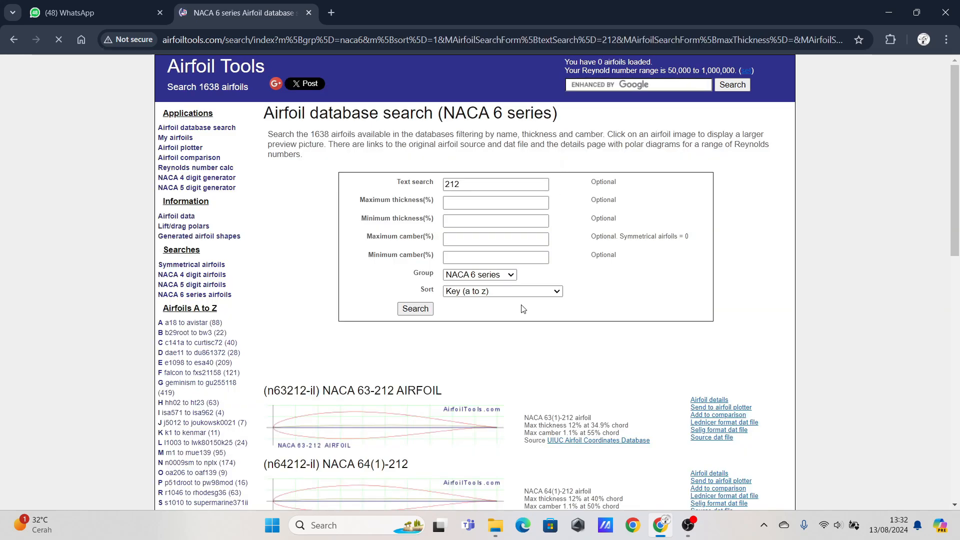
- Open the NACA 64(1)-212 airfoil details in a new tab and send the airfoil to the plotter
scroll(521, 313, down, 2)
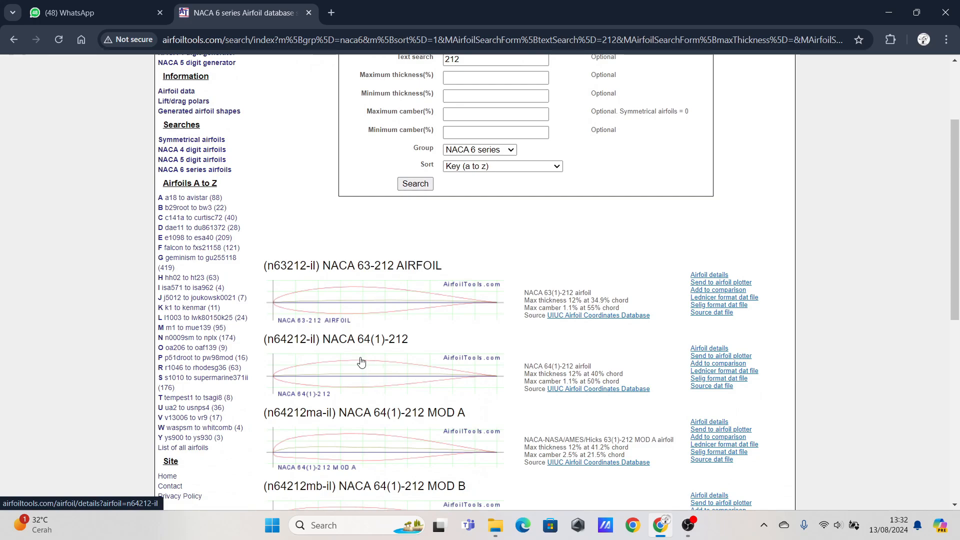
middle_click(360, 360)
click(389, 13)
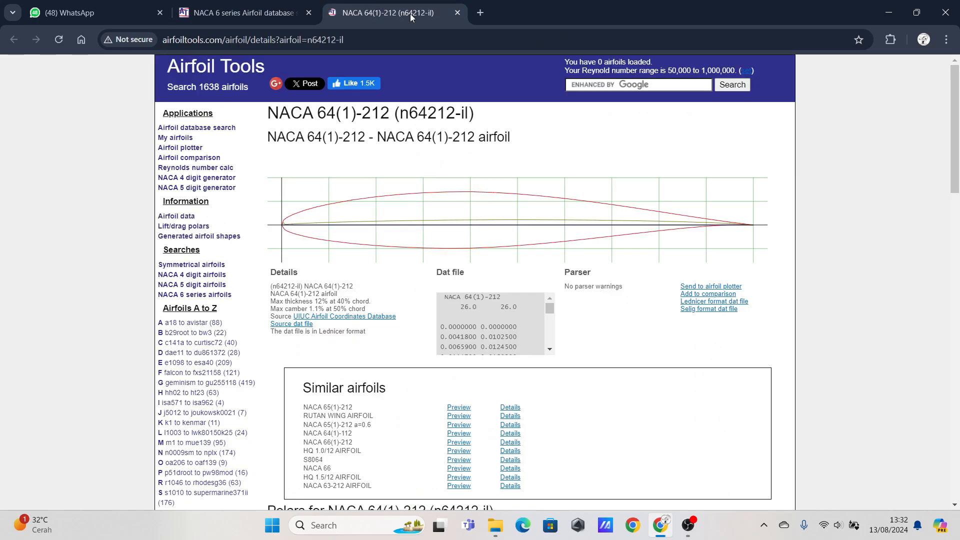
scroll(538, 290, down, 1)
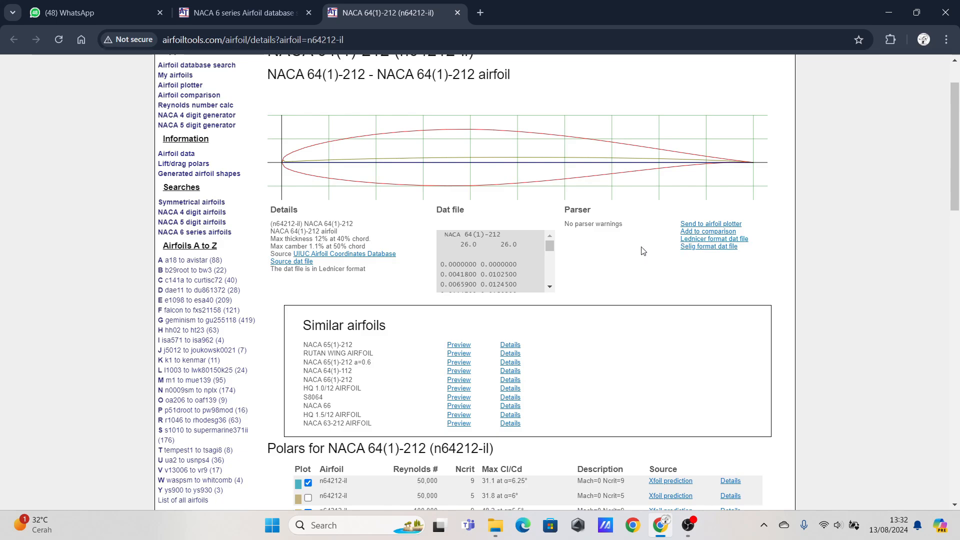
click(720, 226)
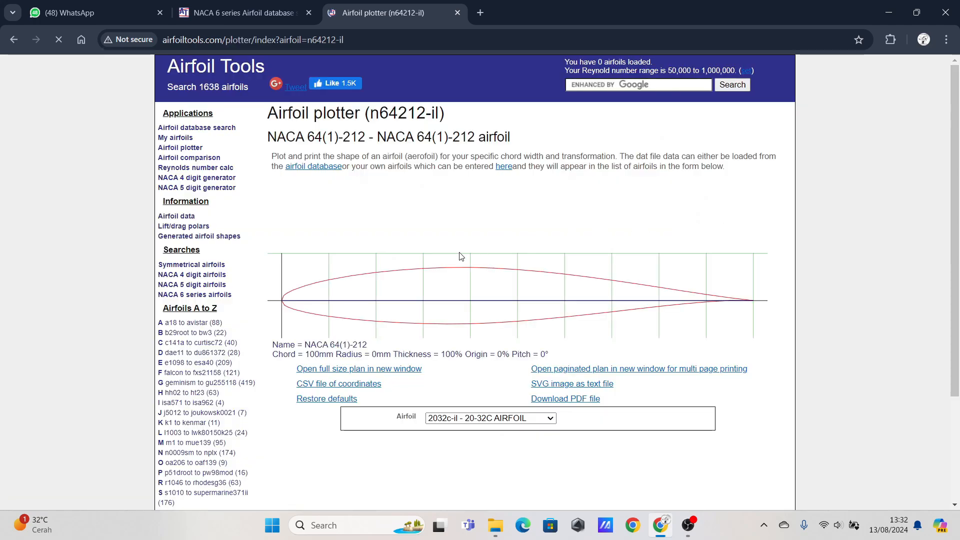
- Set the airfoil's chord to 116 mm and plot it
scroll(529, 261, down, 3)
scroll(529, 260, down, 1)
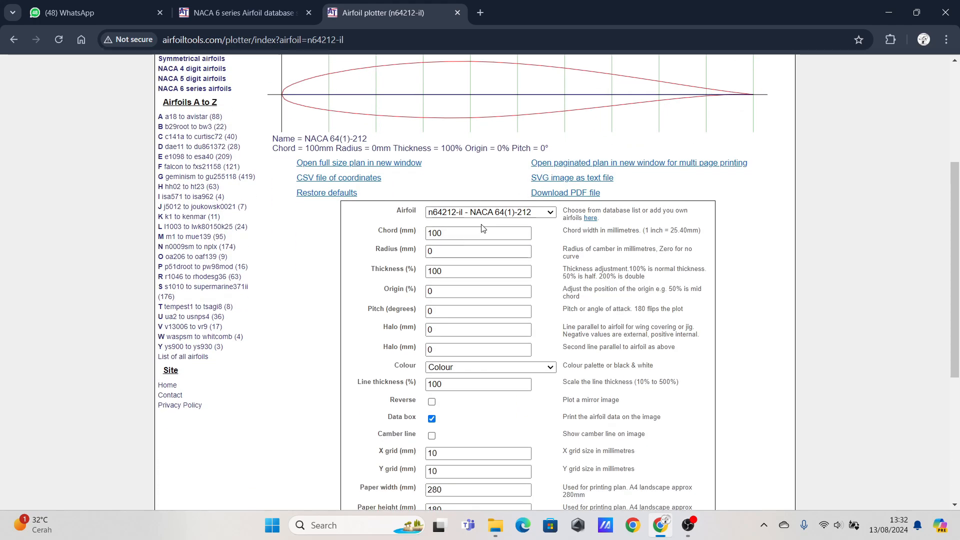
scroll(426, 224, down, 2)
drag(460, 173, 410, 175)
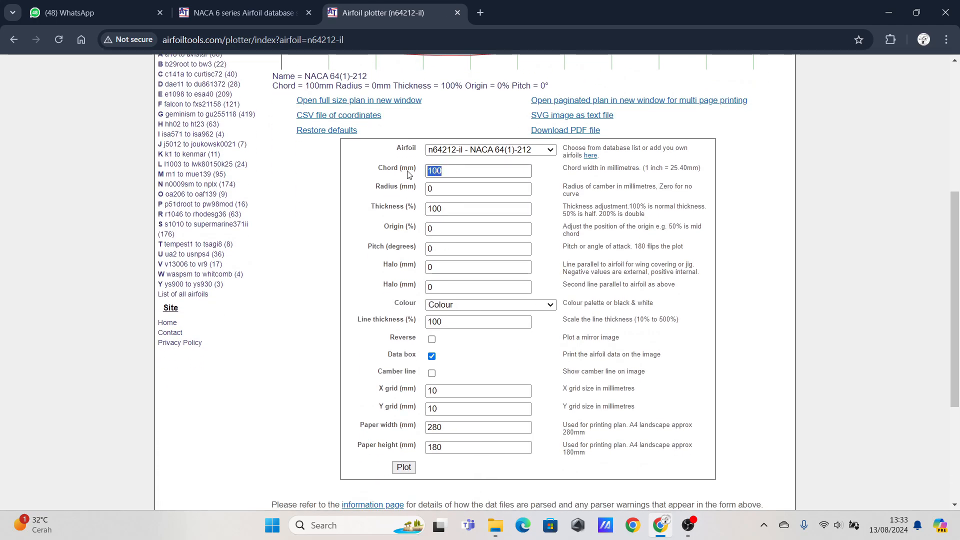
scroll(497, 222, up, 2)
scroll(497, 222, down, 1)
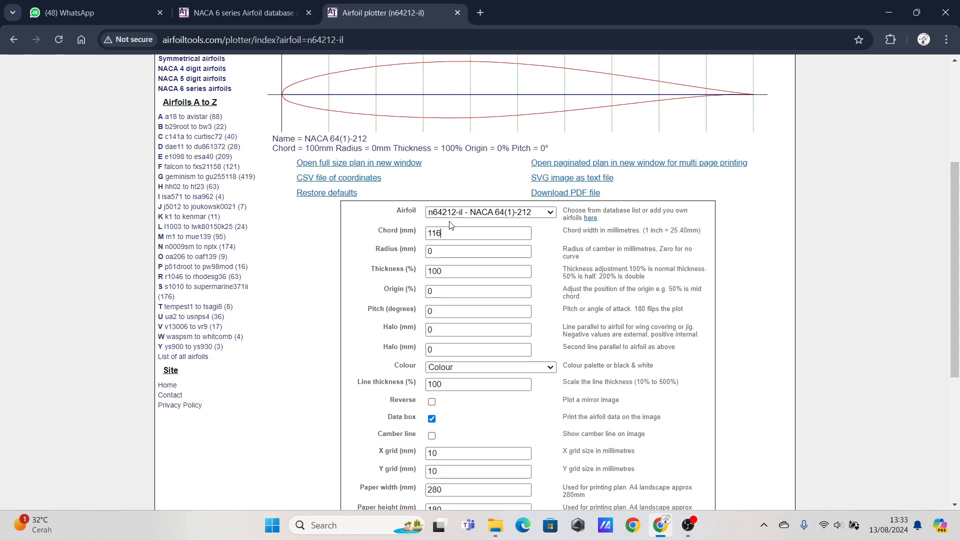
scroll(488, 354, down, 4)
scroll(489, 354, down, 1)
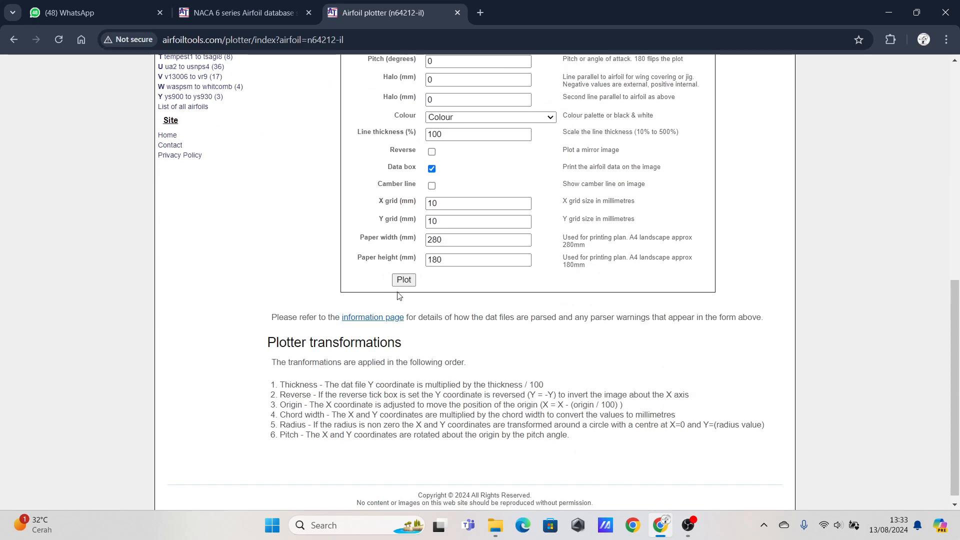
click(403, 280)
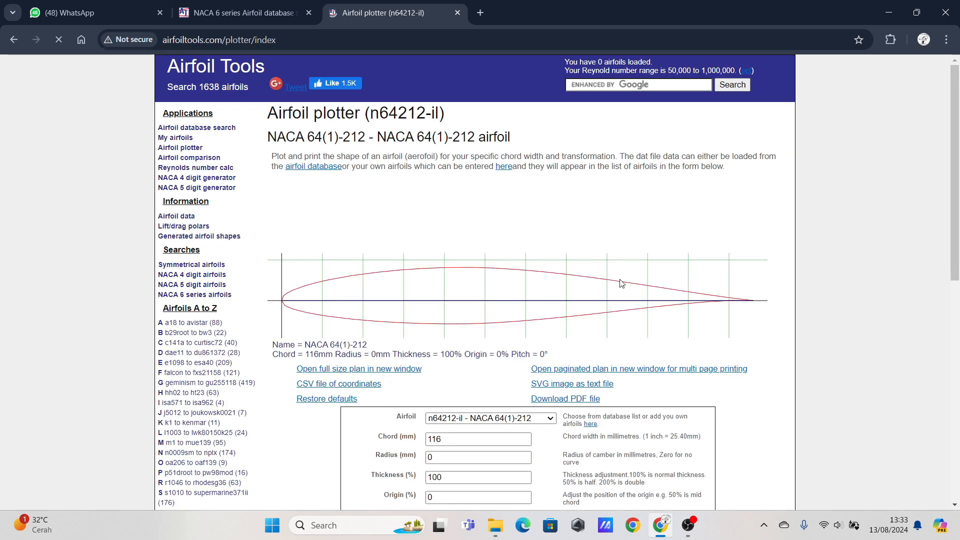
- Download the CSV file of coordinates for the plotted airfoil and open n64212-il.csv in Excel
scroll(550, 265, down, 3)
scroll(415, 235, down, 1)
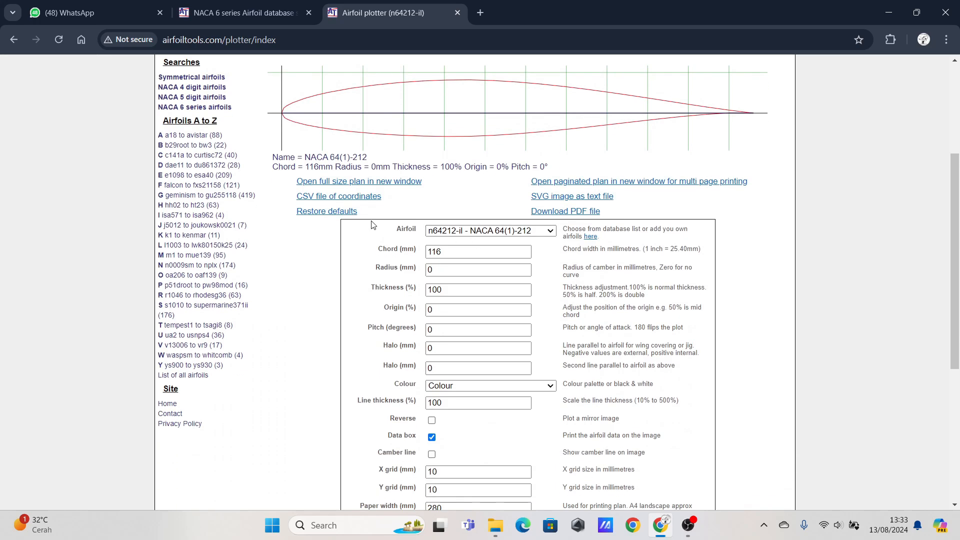
scroll(386, 134, up, 1)
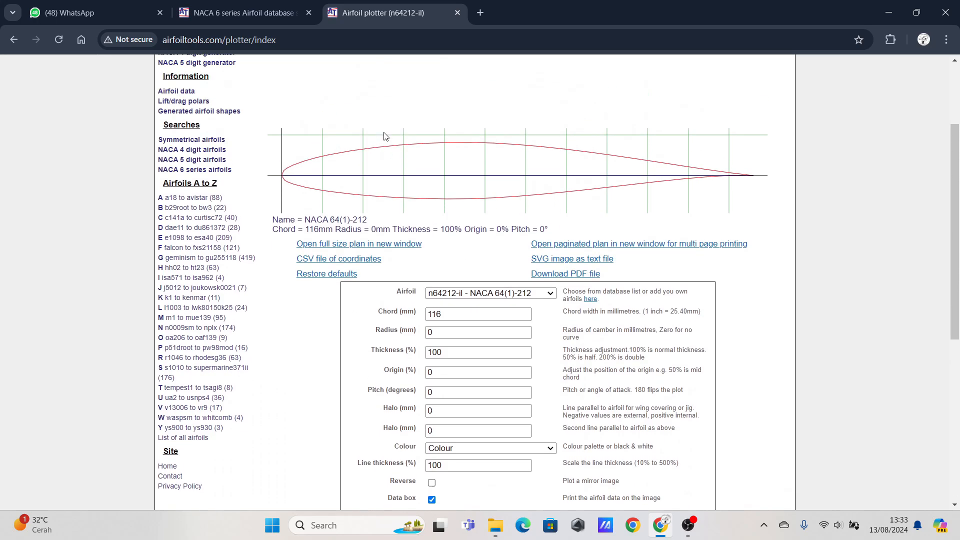
click(352, 260)
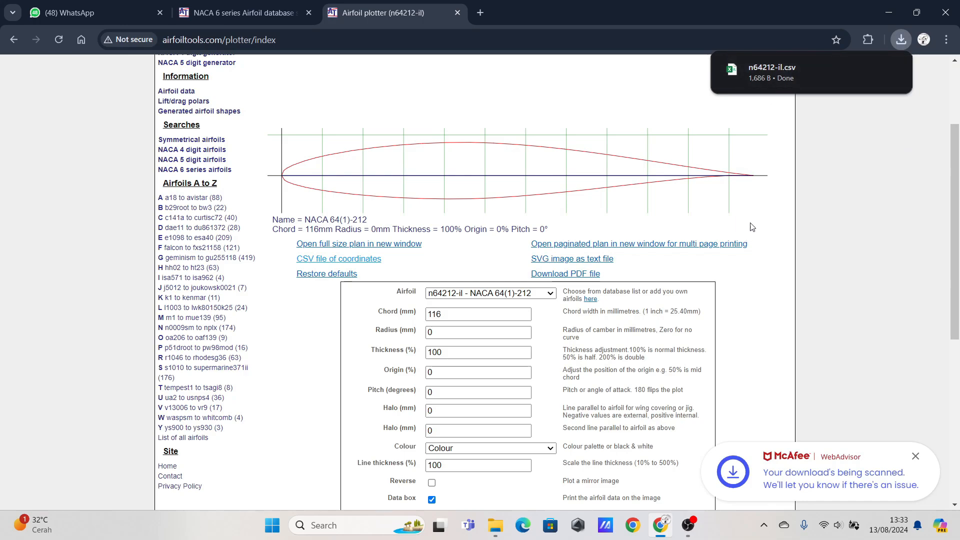
click(802, 80)
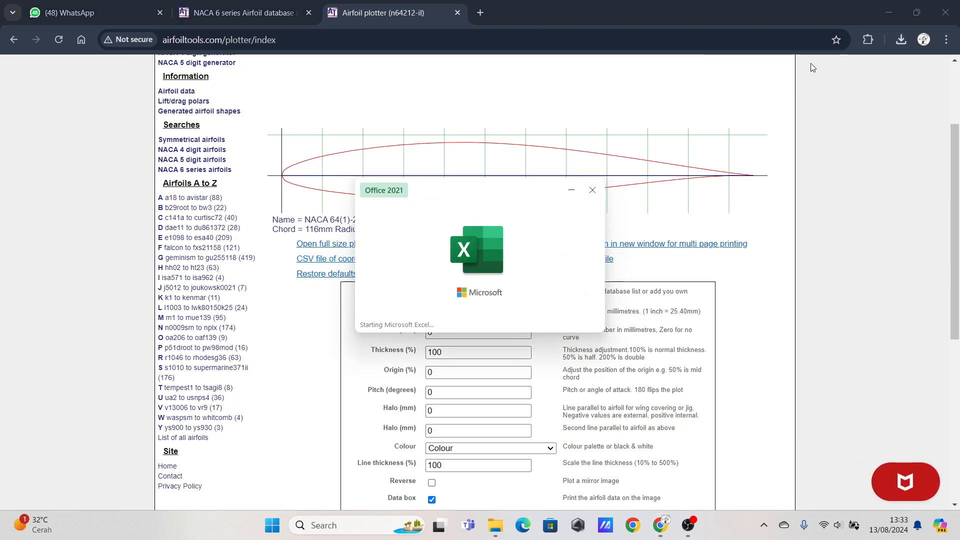
- Examine how the airfoil surface X and Y coordinates are laid out from row 10 of the CSV sheet
scroll(340, 238, down, 2)
scroll(329, 236, down, 1)
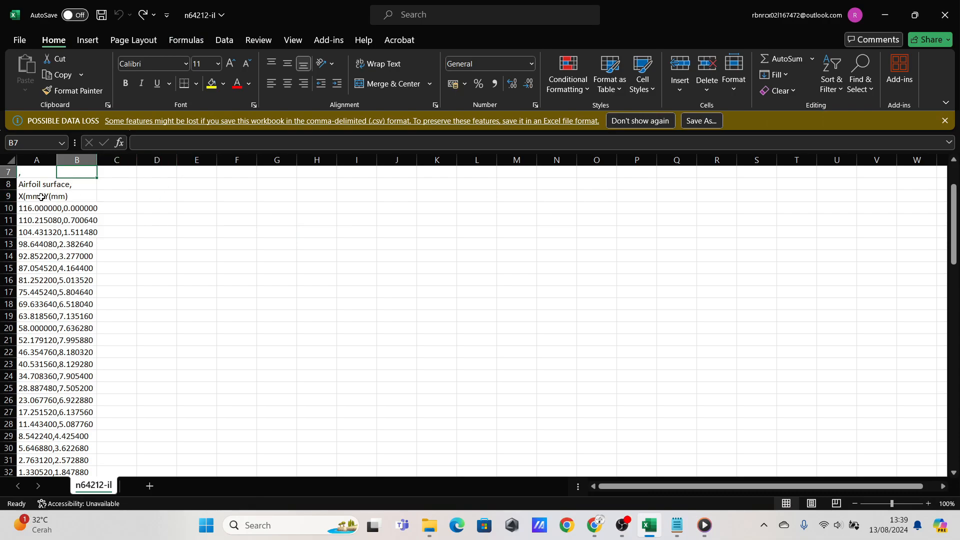
scroll(41, 197, down, 1)
scroll(41, 196, up, 2)
click(35, 243)
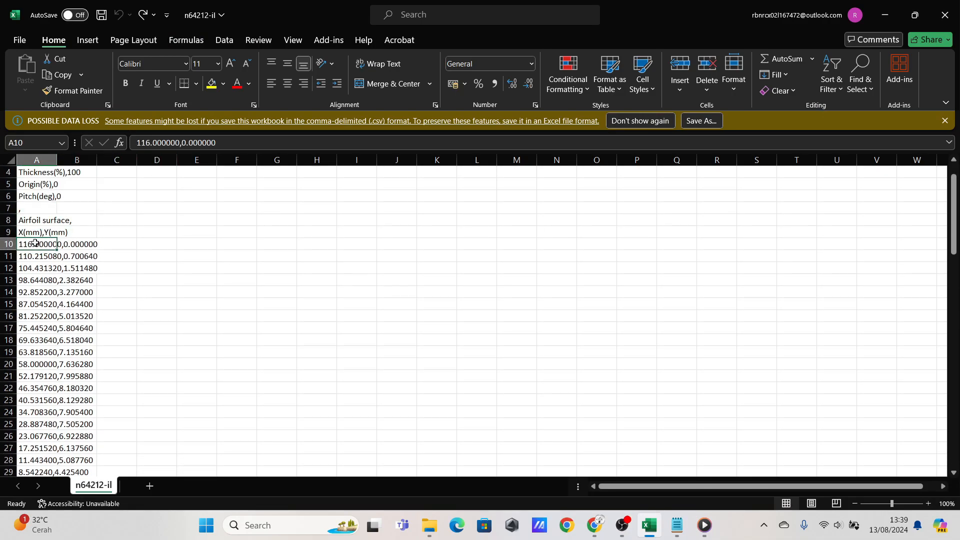
scroll(332, 270, down, 1)
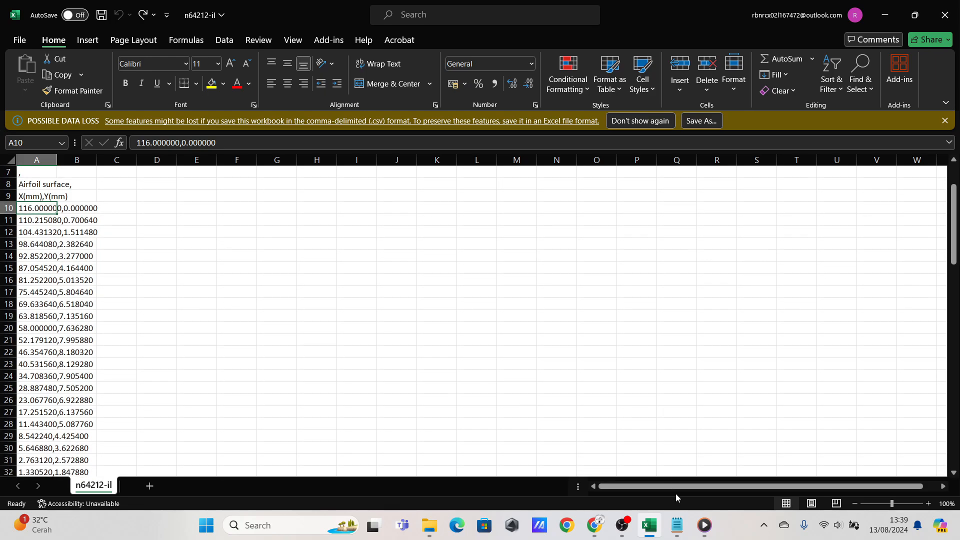
- Switch to the Naca text file in Notepad and examine its group, point number and X, Y, Z coordinate columns
click(679, 526)
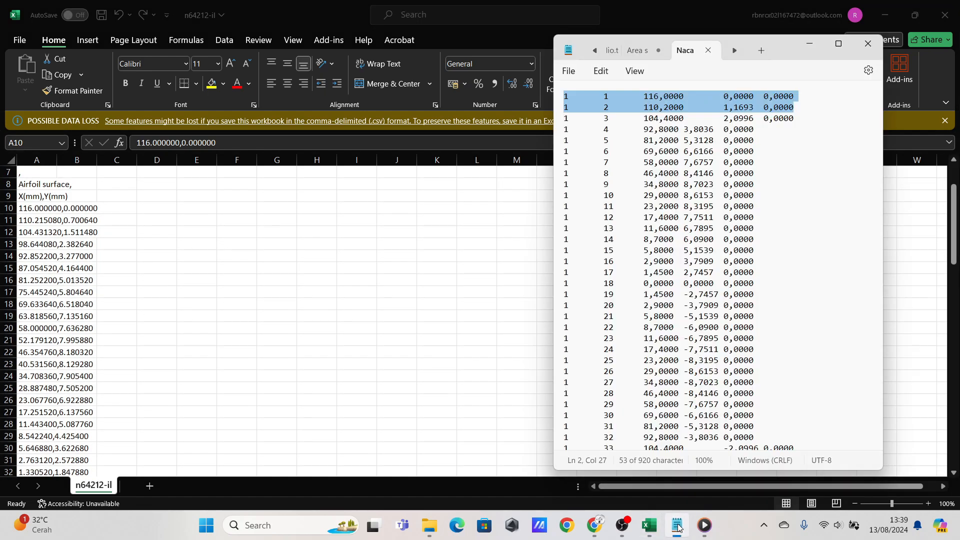
click(756, 140)
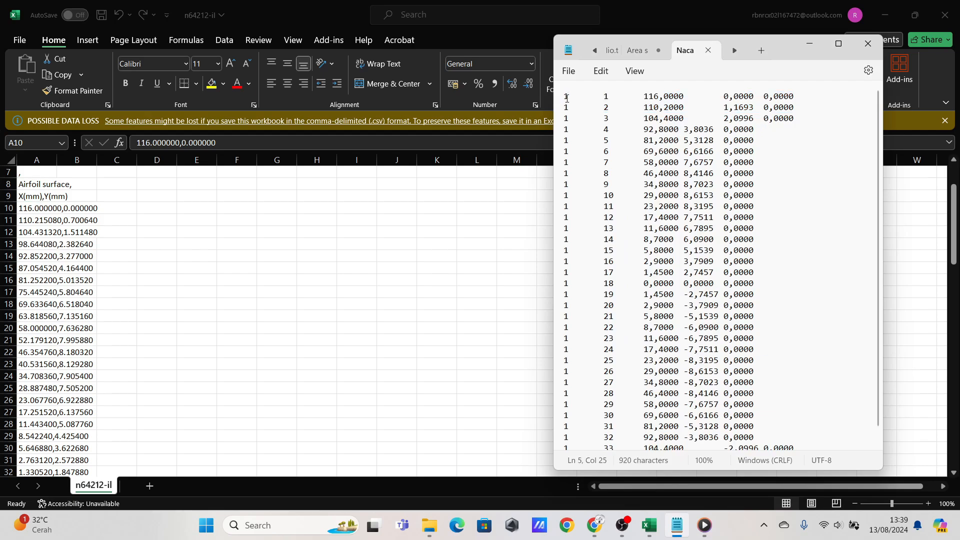
drag(567, 98, 806, 108)
scroll(590, 116, down, 1)
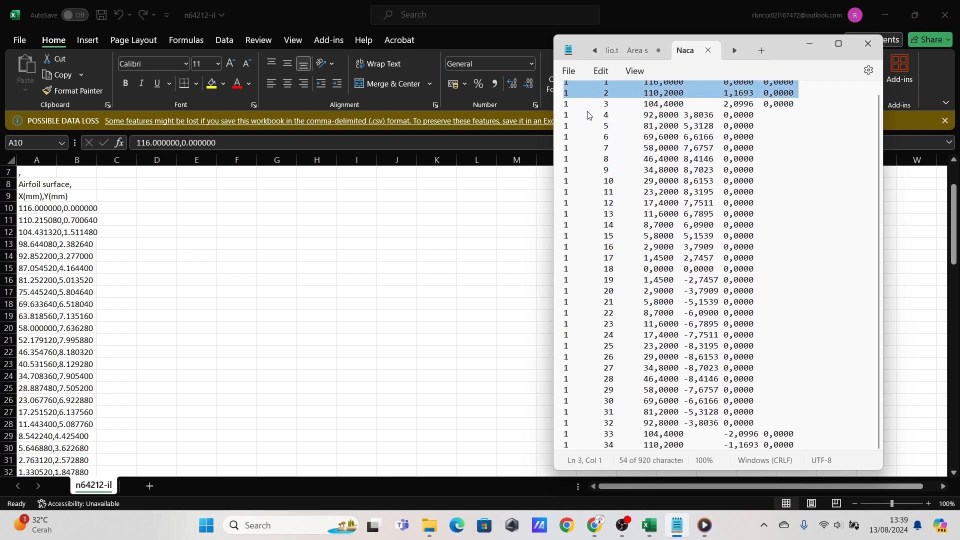
scroll(584, 116, up, 1)
click(582, 118)
scroll(616, 123, down, 1)
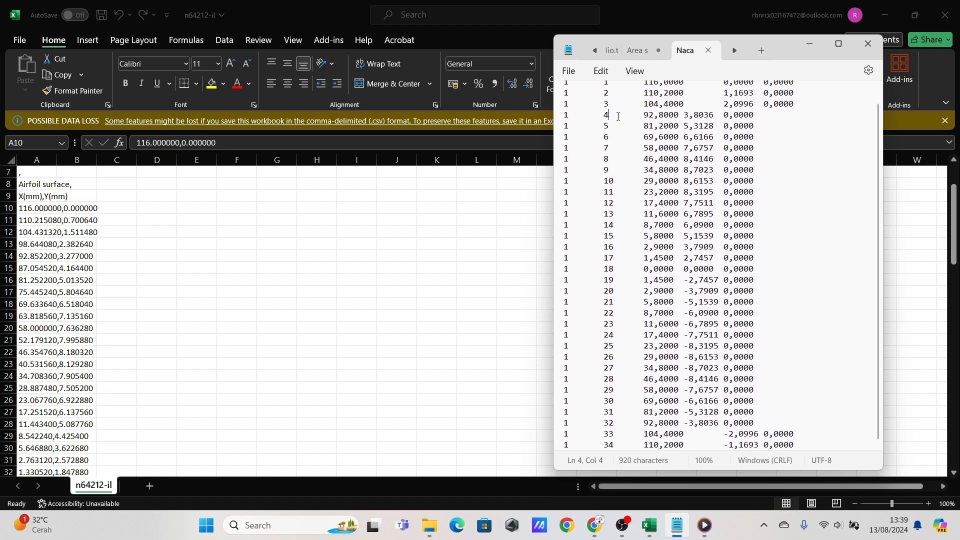
scroll(622, 110, up, 1)
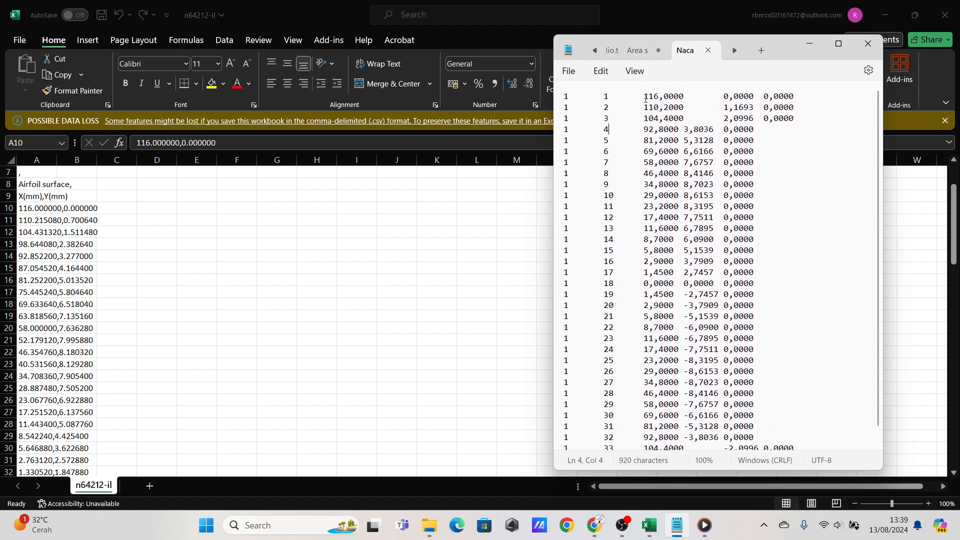
drag(645, 98, 801, 104)
click(694, 129)
drag(724, 131, 795, 126)
click(764, 119)
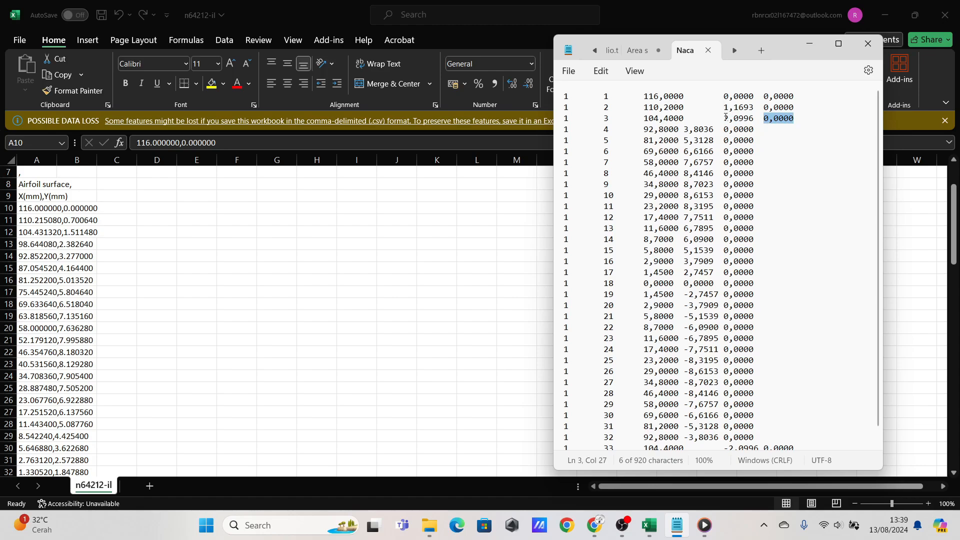
drag(724, 118, 700, 134)
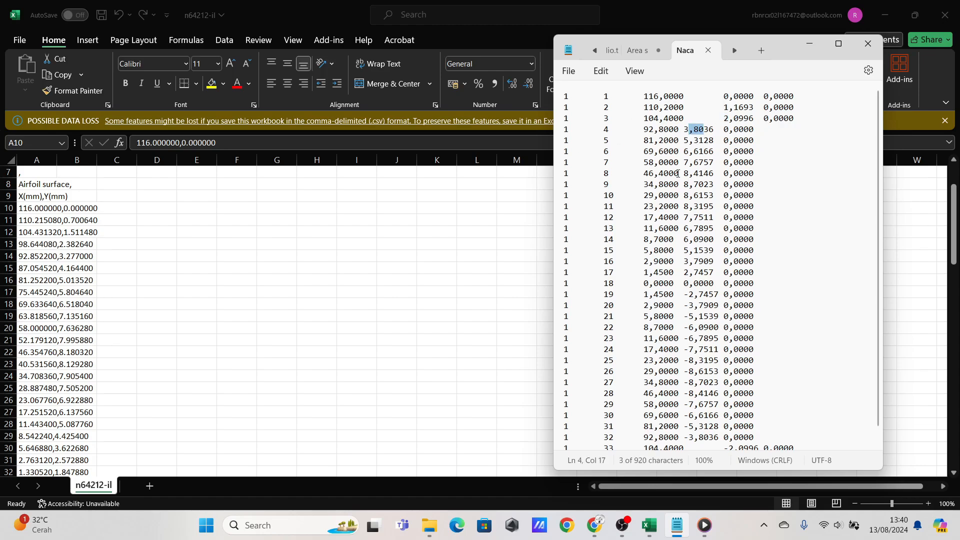
- Return to the Excel sheet and split the airfoil coordinates in A10:A60 with Text to Columns, delimited by tab and comma
click(143, 212)
click(150, 209)
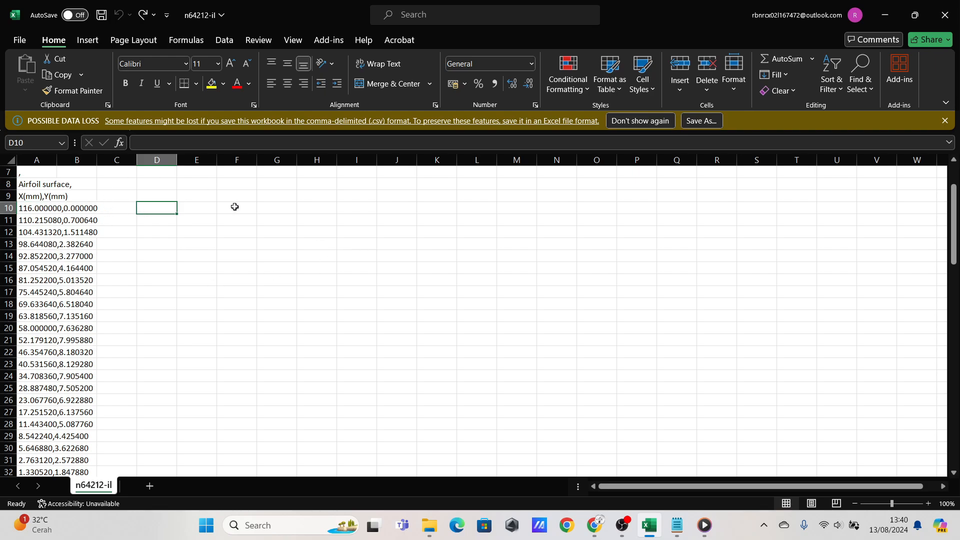
click(65, 210)
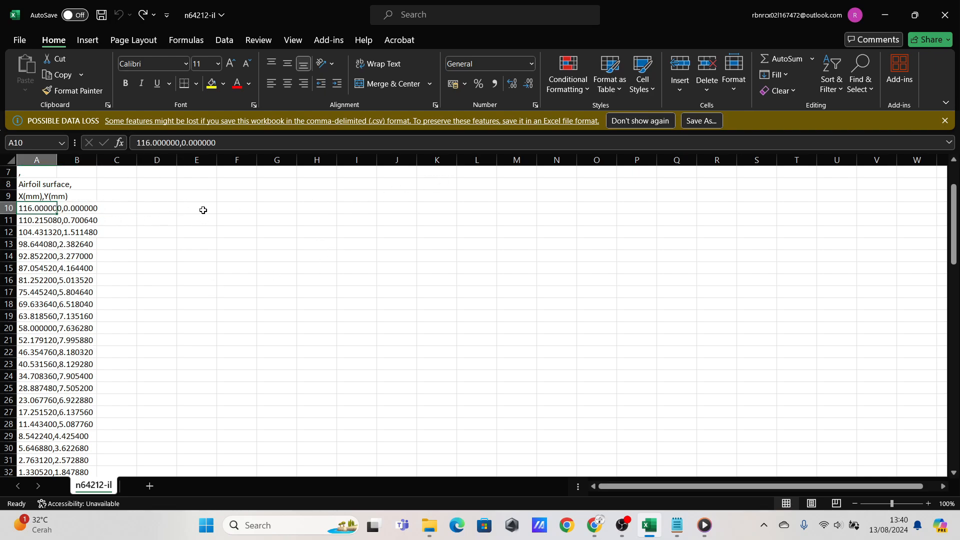
key(shift+Down)
key(shift+Down)
key(shift+Down)
key(shift+Down)
key(shift+Down)
key(shift+Down)
key(shift+Down)
key(shift+Down)
key(shift+Down)
key(shift+Down)
key(shift+Down)
key(shift+Down)
key(shift+Down)
key(shift+Down)
key(shift+Down)
key(shift+Down)
key(shift+Down)
key(shift+Down)
key(shift+Down)
key(shift+Down)
key(shift+Down)
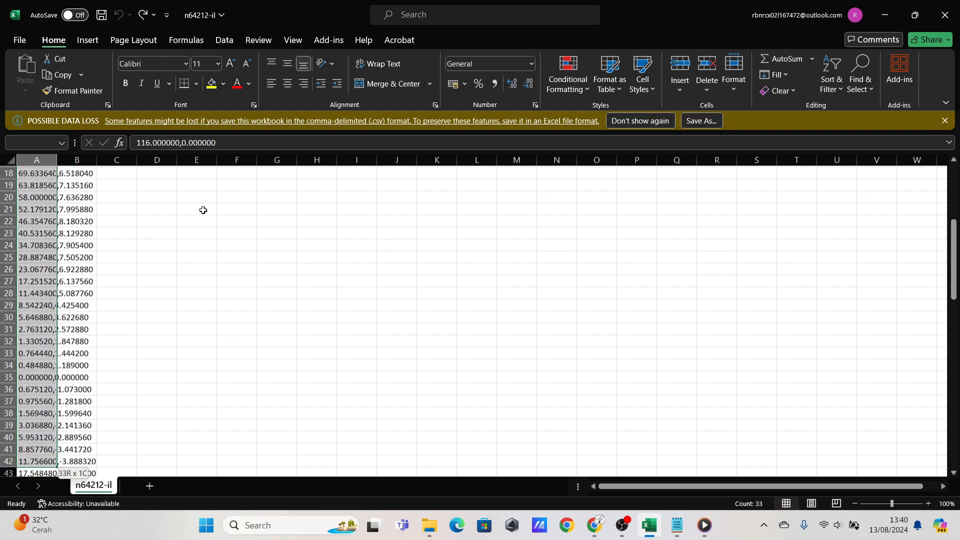
key(shift+Down)
key(shift+Down)
key(shift+Down)
key(shift+Down)
key(shift+Down)
key(shift+Down)
key(shift+Down)
key(shift+Down)
key(shift+Down)
key(shift+Down)
key(shift+Down)
key(shift+Down)
key(shift+Down)
key(shift+Down)
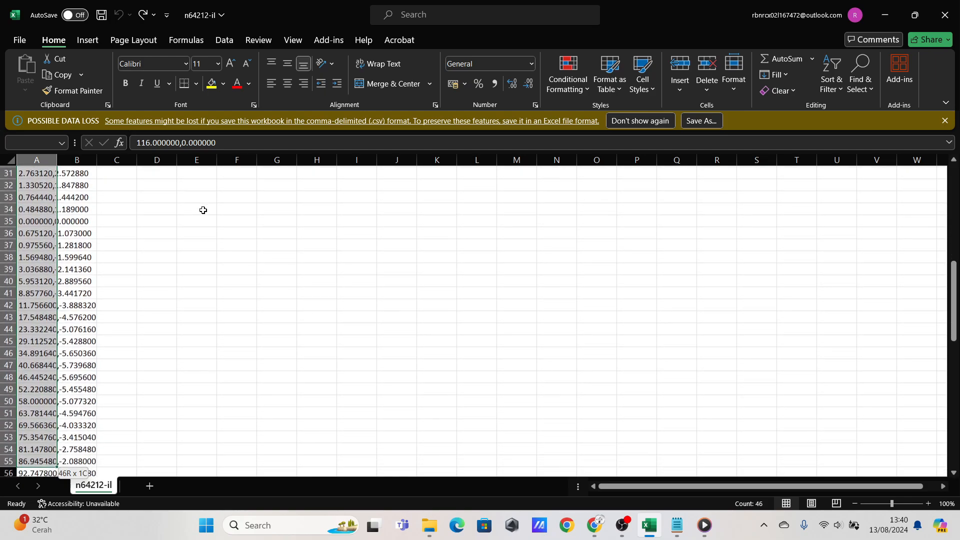
key(shift+Down)
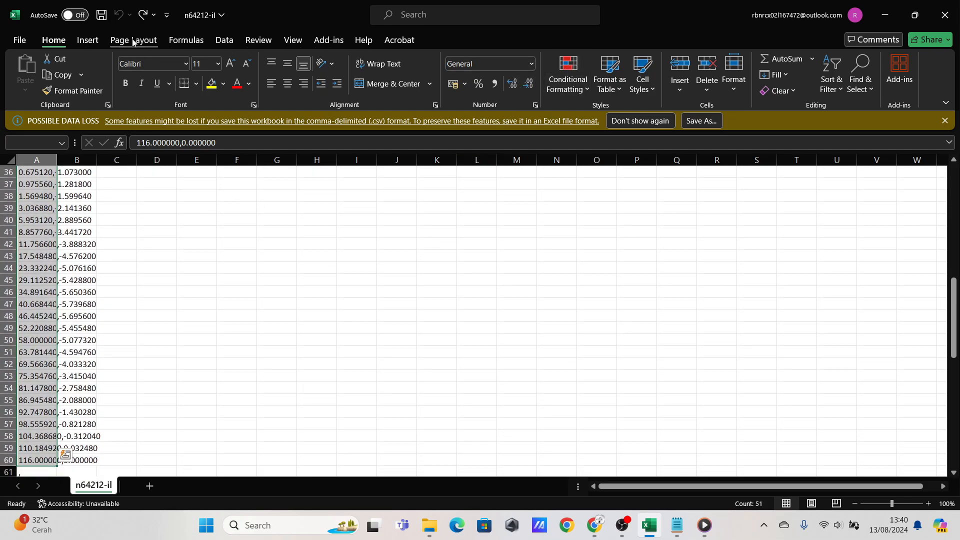
click(224, 41)
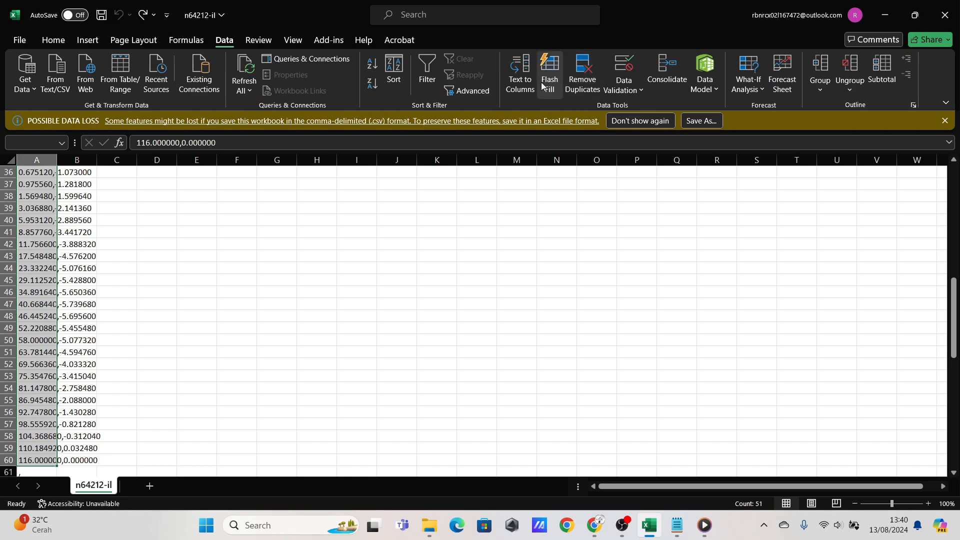
click(520, 78)
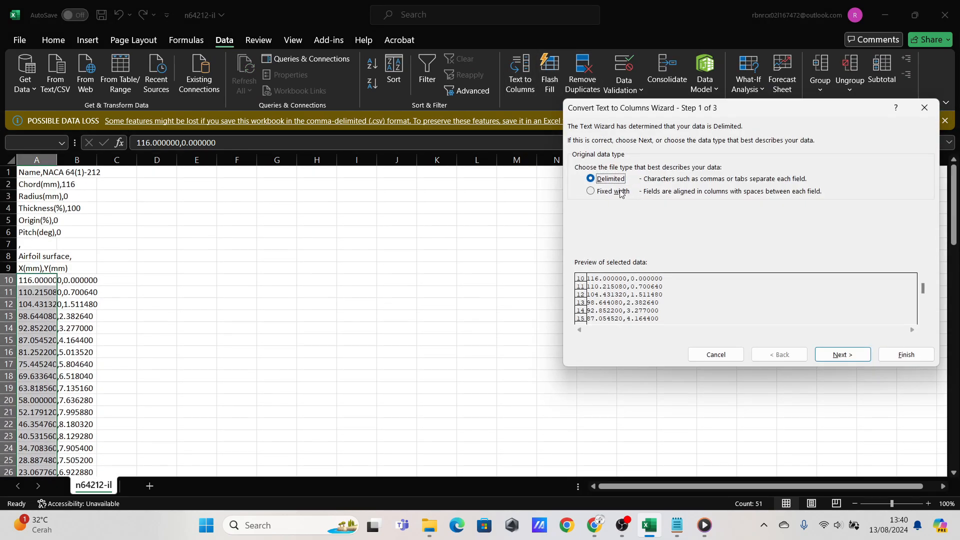
click(842, 354)
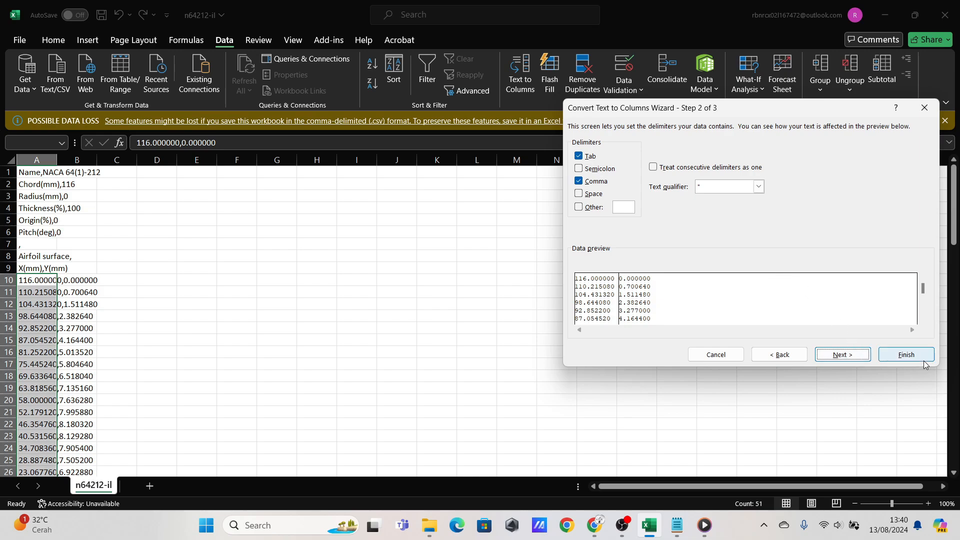
click(906, 354)
- AutoFit column A to its coordinate values and select the first X value in A10
scroll(227, 285, down, 3)
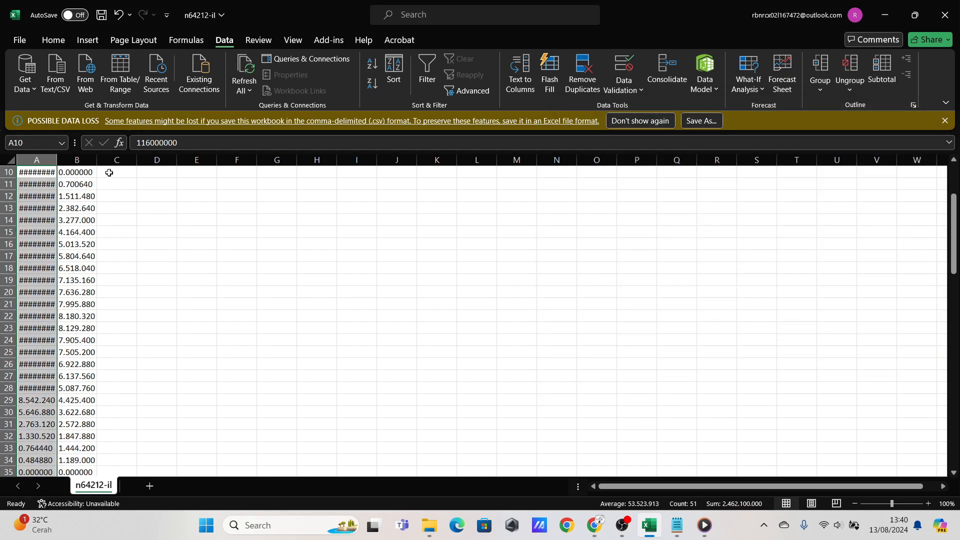
double_click(63, 160)
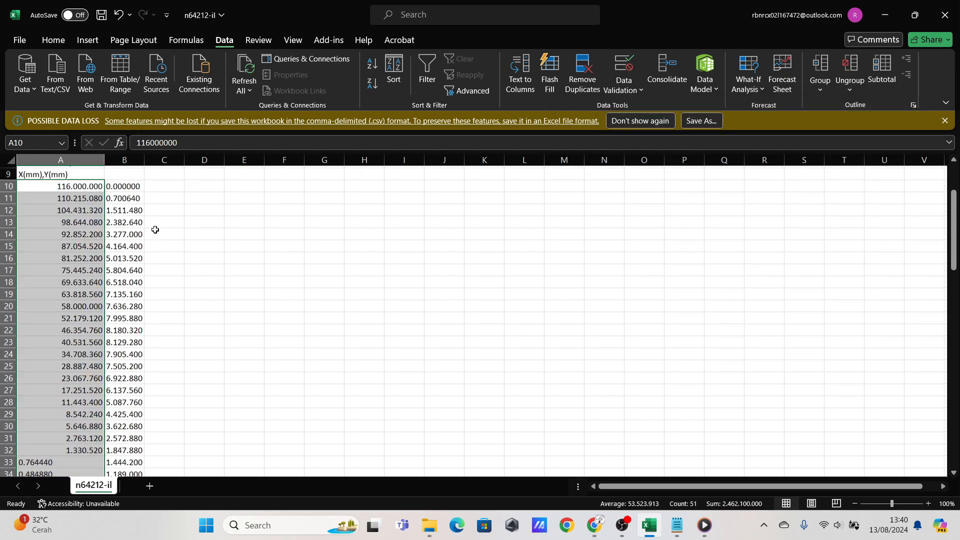
scroll(154, 229, up, 2)
click(128, 265)
click(84, 247)
click(83, 258)
click(85, 245)
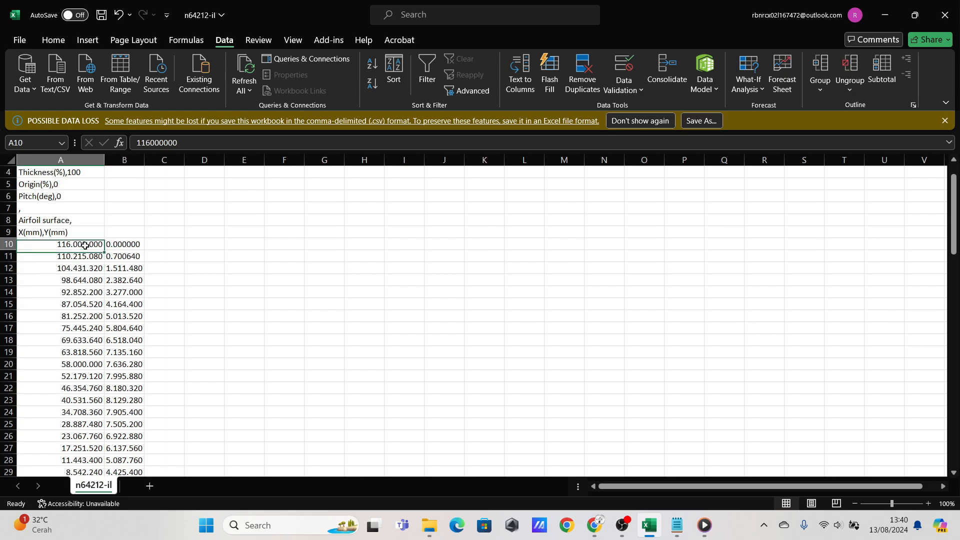
- Enter the formula =A10/1000000 in F10 to scale the first X coordinate
click(81, 265)
click(264, 247)
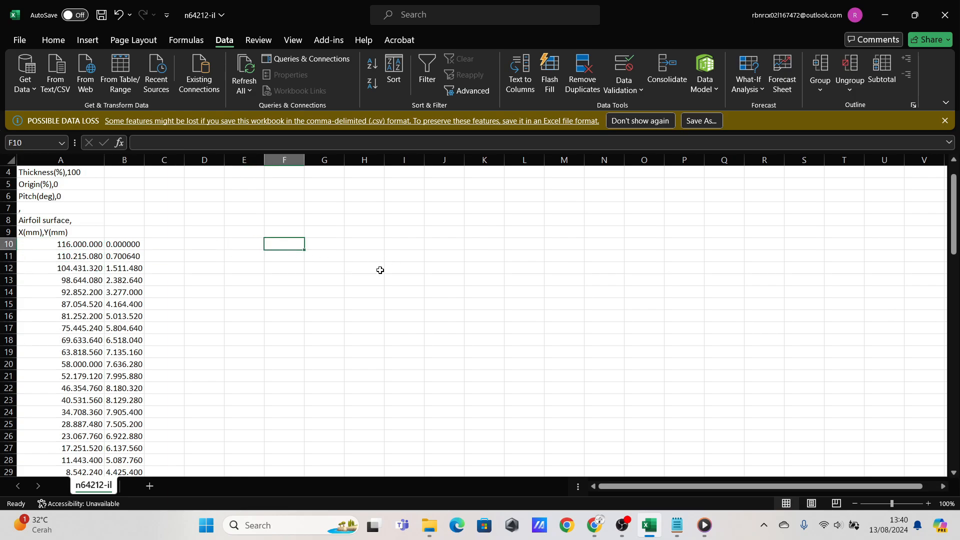
text(=)
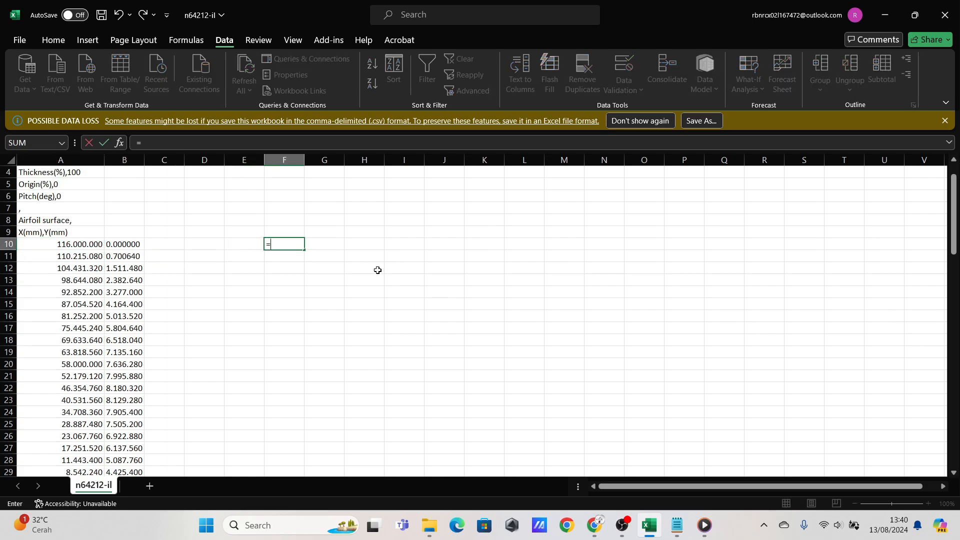
click(67, 246)
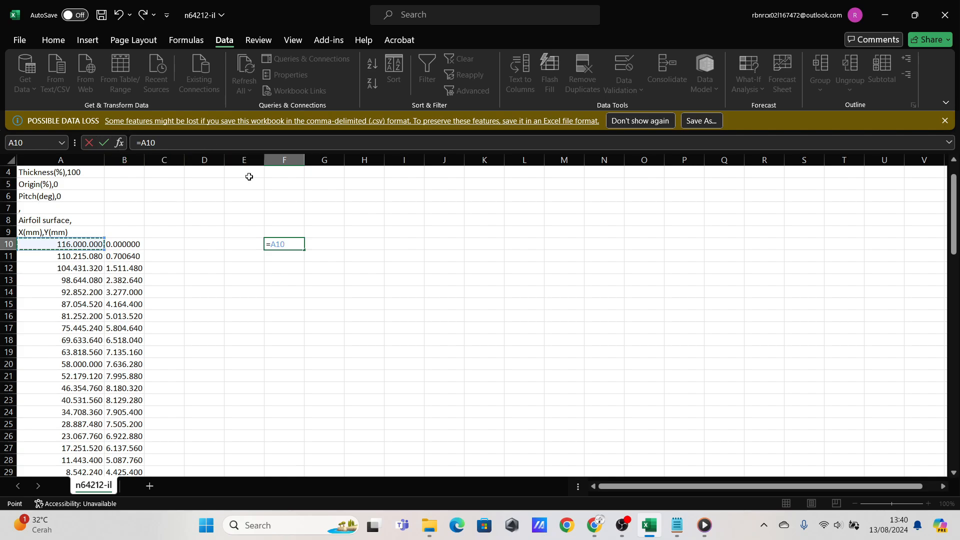
text(/100000)
key(Return)
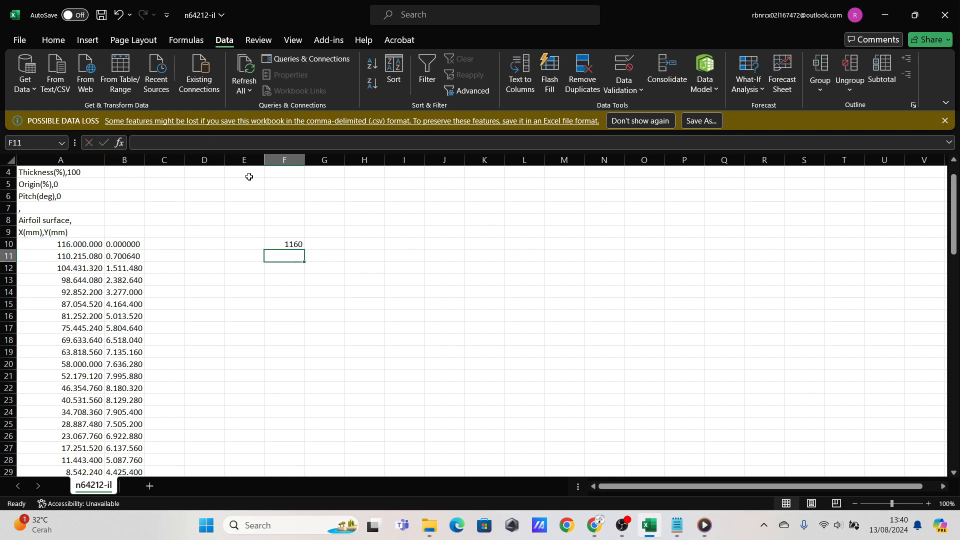
click(289, 244)
click(219, 141)
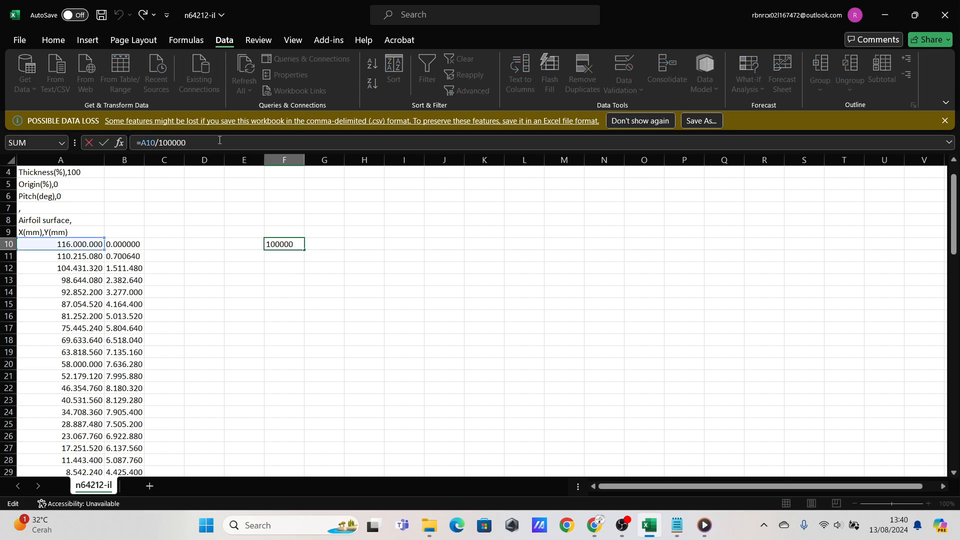
text(0)
key(Return)
- Fill the F10 formula down to F60 for all airfoil surface X coordinates
click(332, 329)
click(295, 244)
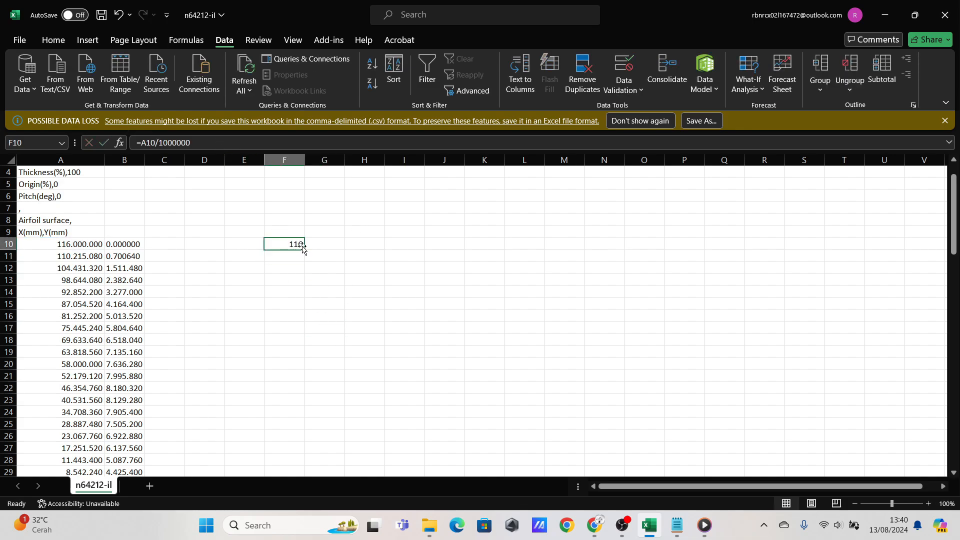
drag(304, 251, 263, 391)
scroll(214, 298, up, 9)
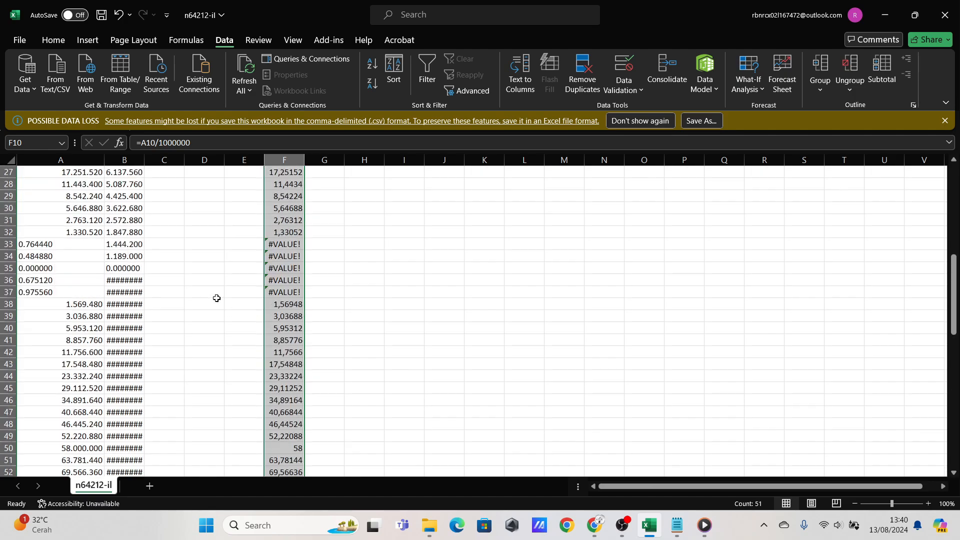
scroll(180, 280, up, 5)
- Examine where the airfoil surface section begins and where the camber line section follows it in column A
click(75, 256)
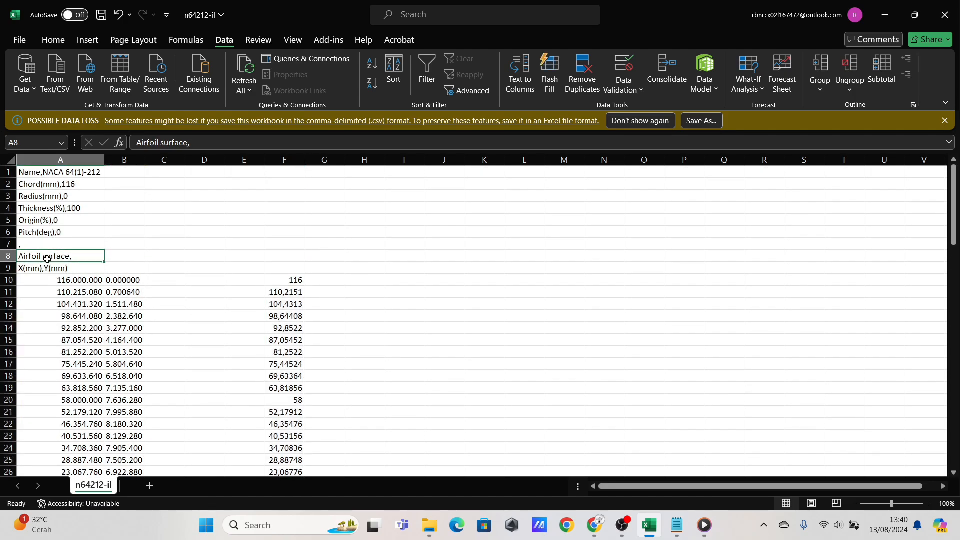
scroll(110, 260, down, 8)
scroll(110, 260, down, 10)
click(54, 265)
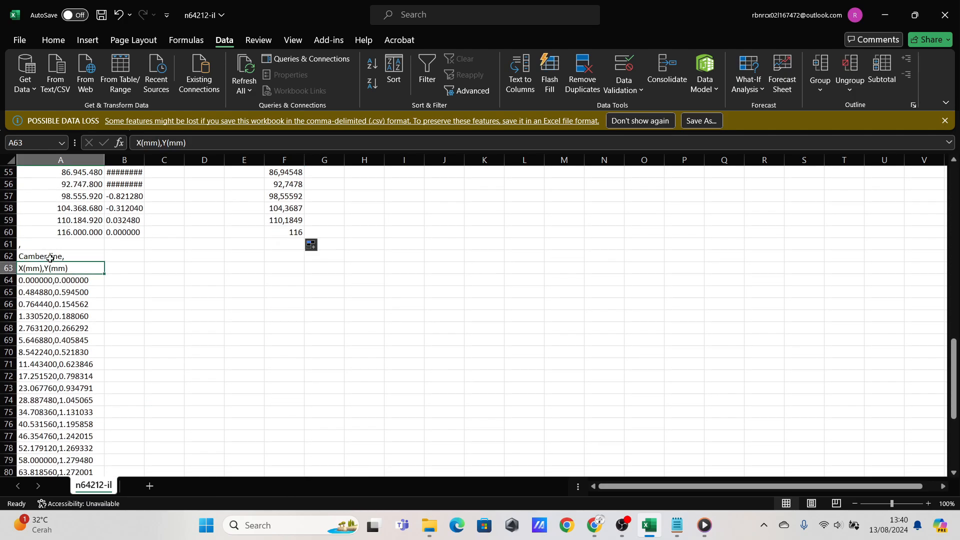
scroll(54, 264, down, 12)
scroll(54, 264, up, 20)
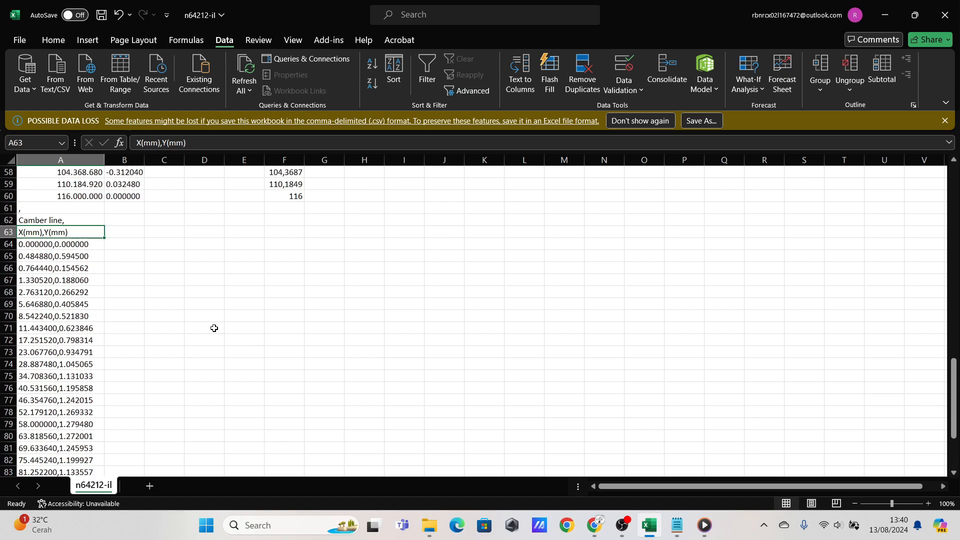
scroll(223, 320, up, 9)
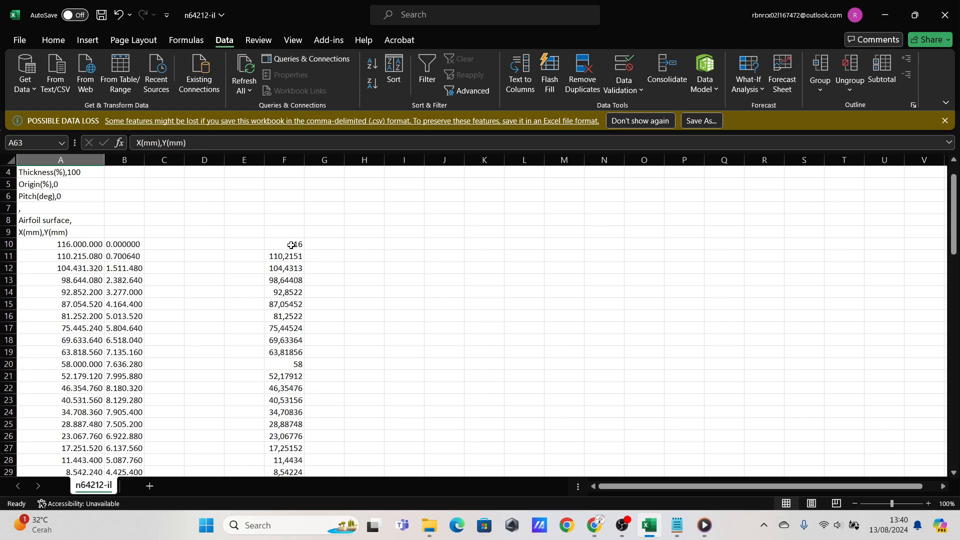
- Copy the F10 formula across to G10 and fill it down to G60 to scale the Y coordinates
click(291, 245)
scroll(311, 246, down, 6)
scroll(421, 275, up, 4)
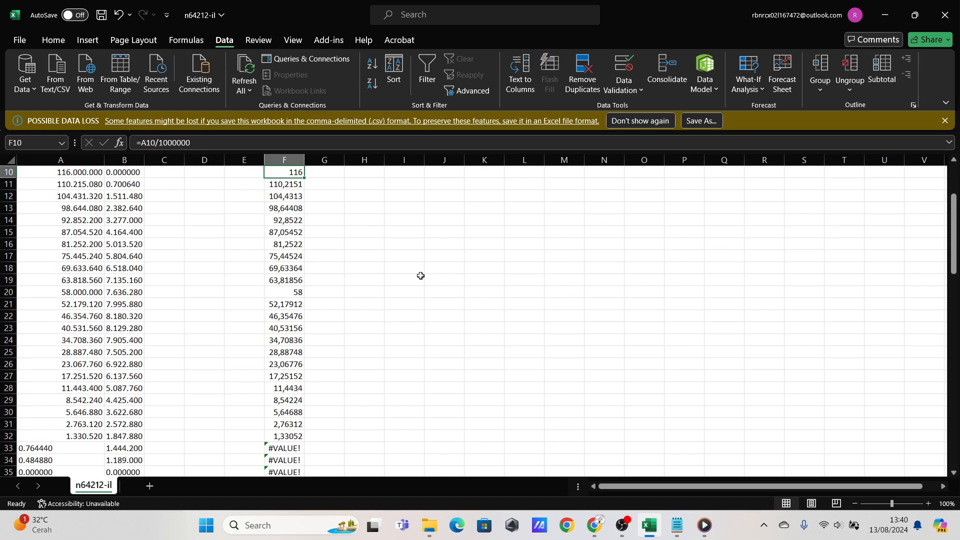
scroll(421, 275, down, 8)
scroll(337, 306, up, 10)
drag(303, 252, 332, 469)
click(339, 246)
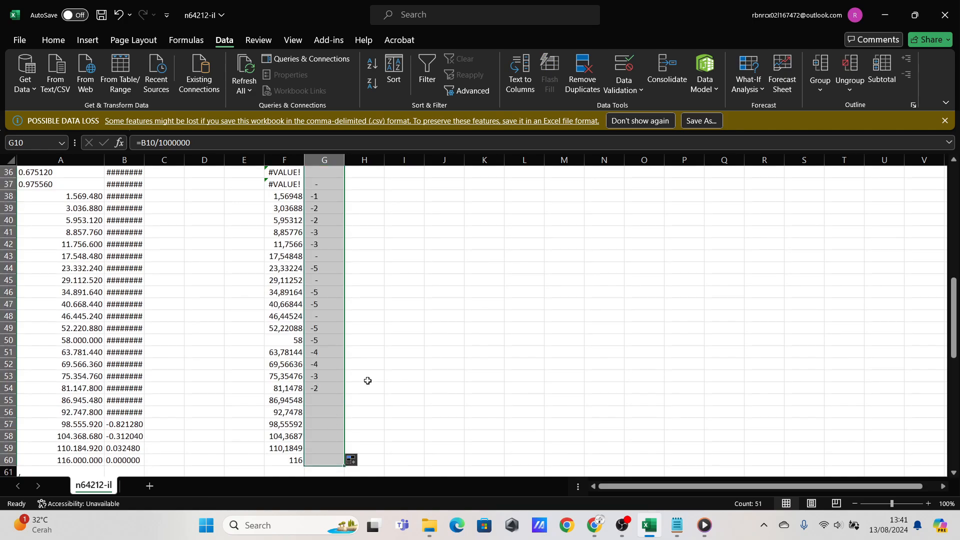
scroll(341, 320, up, 4)
scroll(341, 320, up, 5)
click(403, 290)
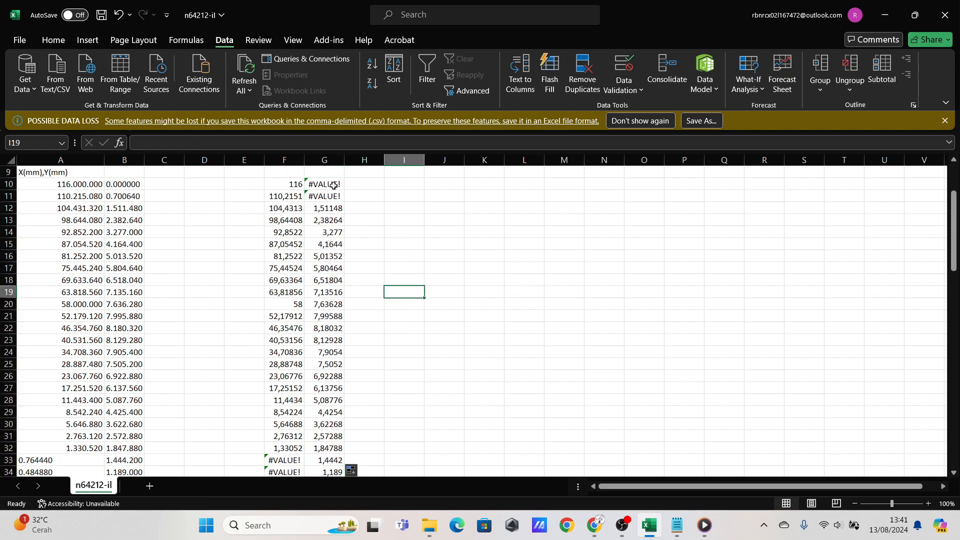
- Correct the text-formatted Y values by setting B10 to 0 and B11 to 700640
click(325, 184)
click(118, 186)
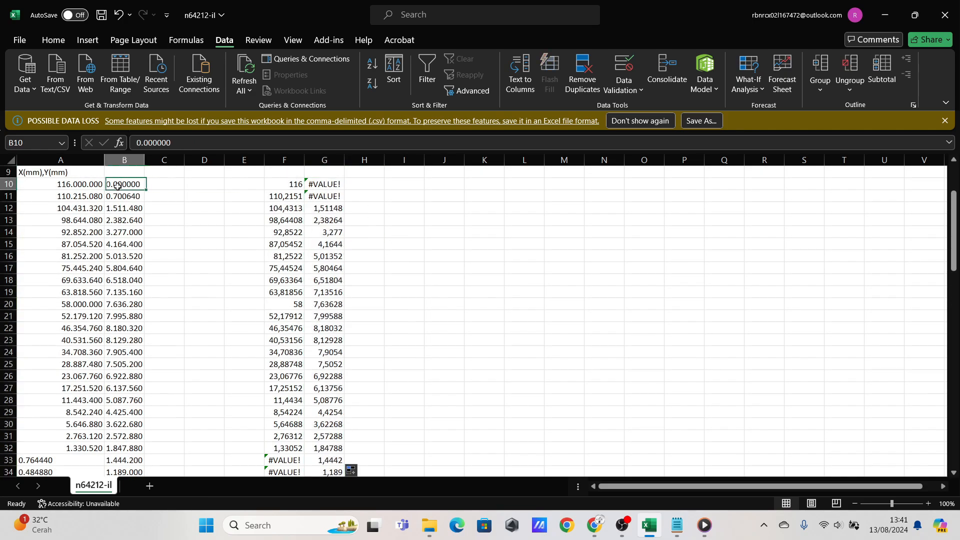
click(142, 145)
drag(171, 145, 133, 145)
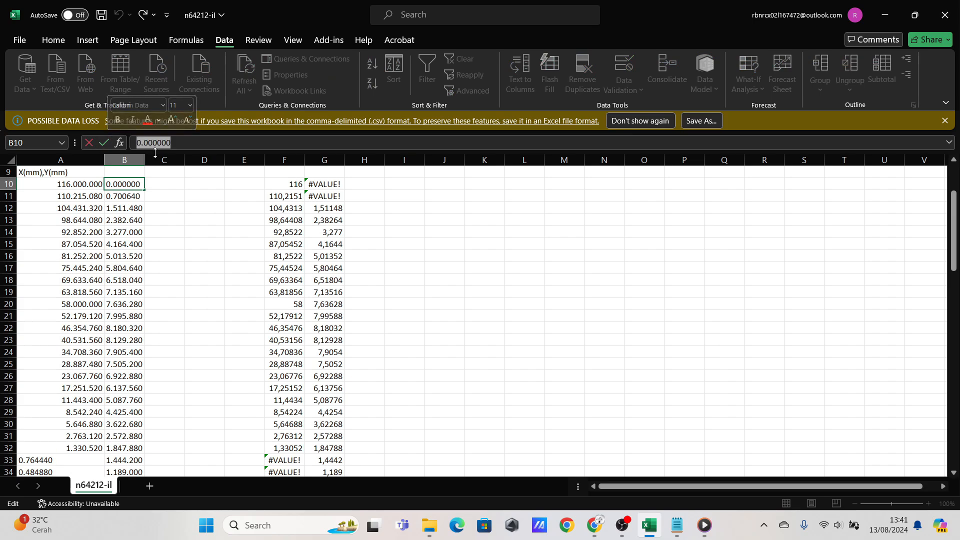
text(0)
key(Return)
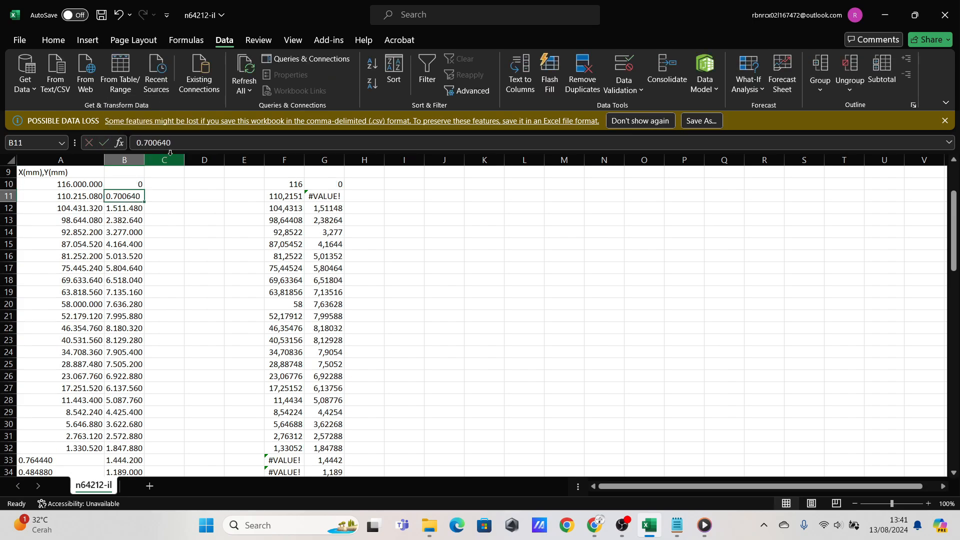
click(142, 143)
key(BackSpace)
key(BackSpace)
key(Return)
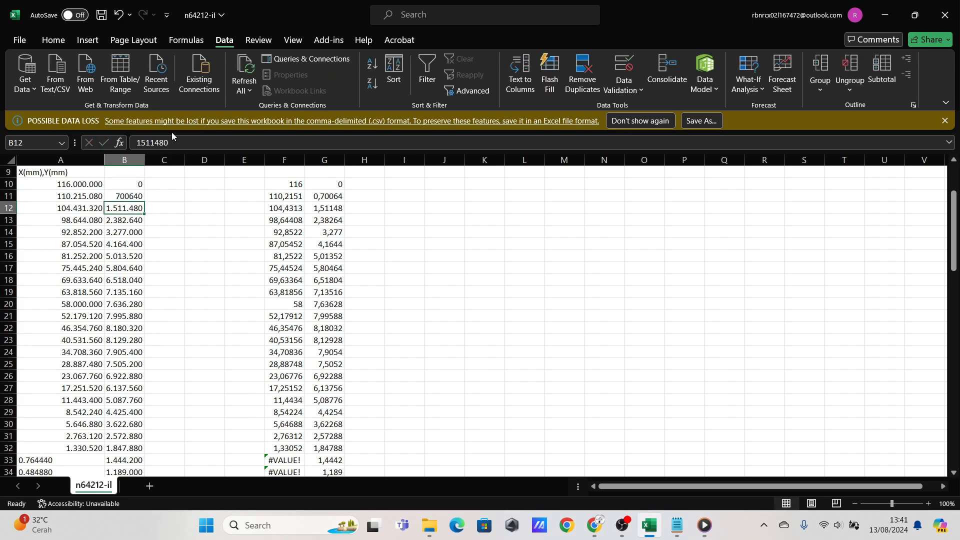
- AutoFit column B to its Y coordinate values
click(137, 220)
scroll(133, 245, down, 9)
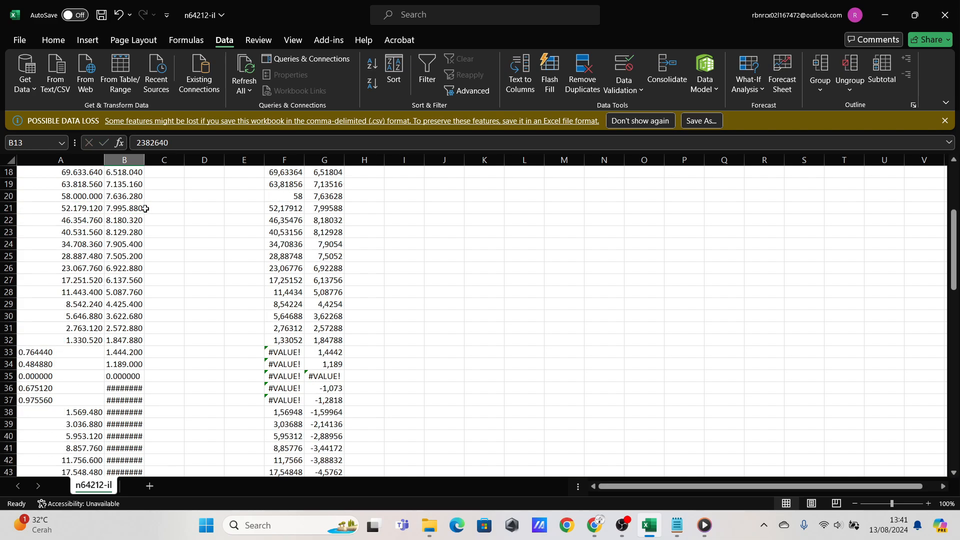
scroll(126, 274, up, 3)
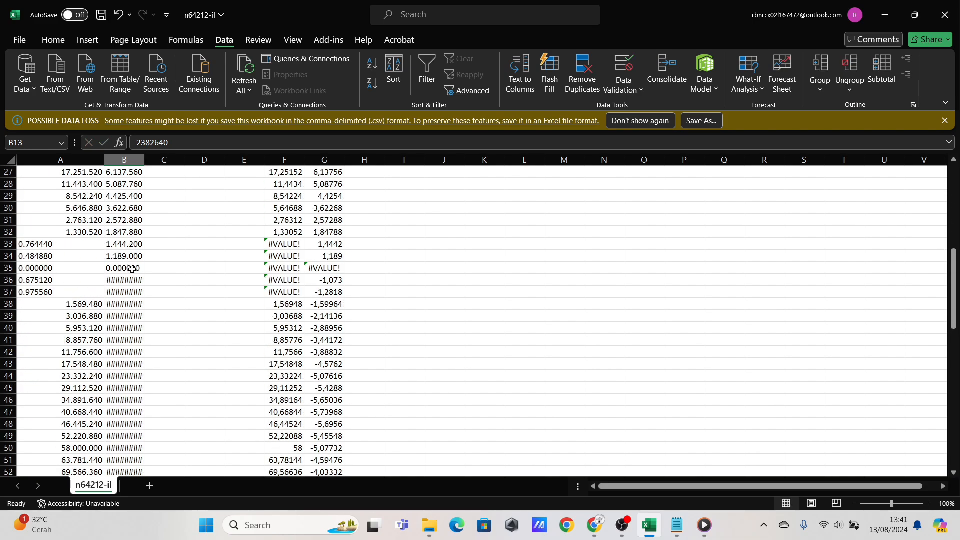
double_click(145, 159)
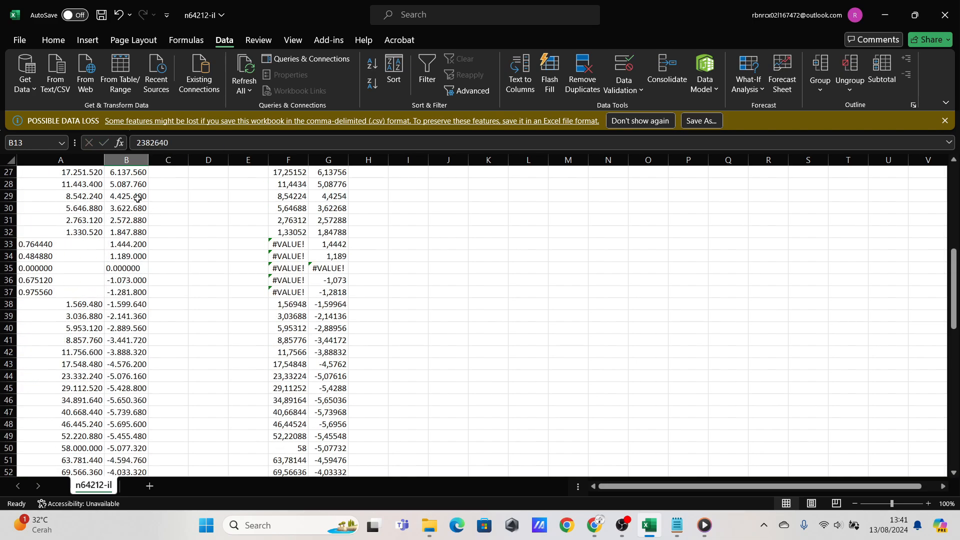
- Remove the leading zero and decimal point from the X values, making A33 764440 and A34 484880
click(128, 267)
scroll(134, 298, up, 2)
click(137, 315)
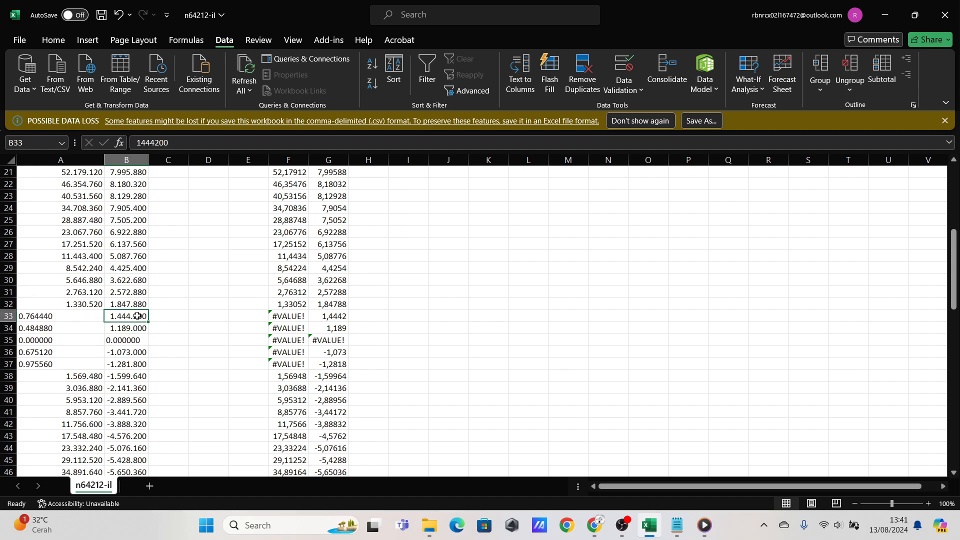
click(35, 316)
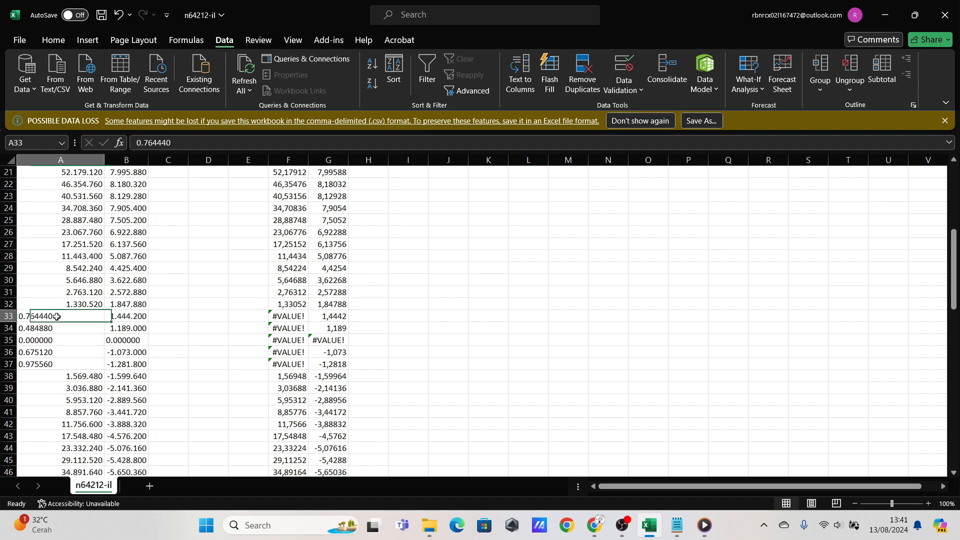
click(146, 143)
key(BackSpace)
key(Return)
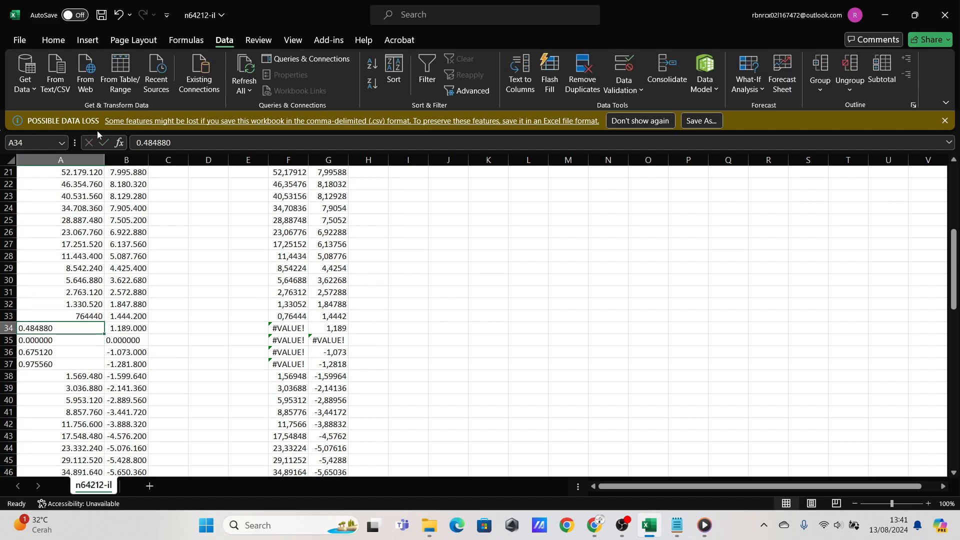
click(143, 143)
key(BackSpace)
key(Return)
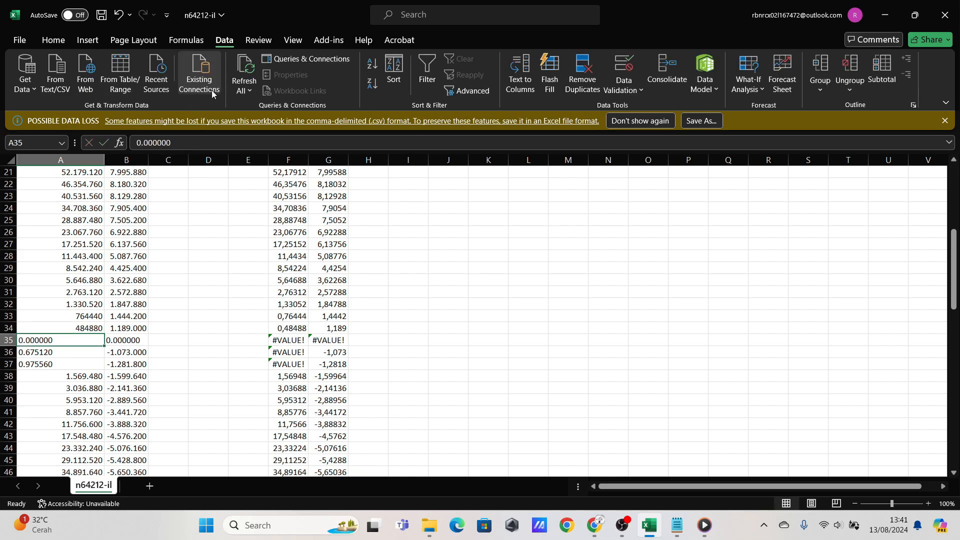
- Convert the remaining text X values to whole numbers: 0 in A35, 675120 in A36 and 975560 in A37
click(143, 143)
key(BackSpace)
key(Return)
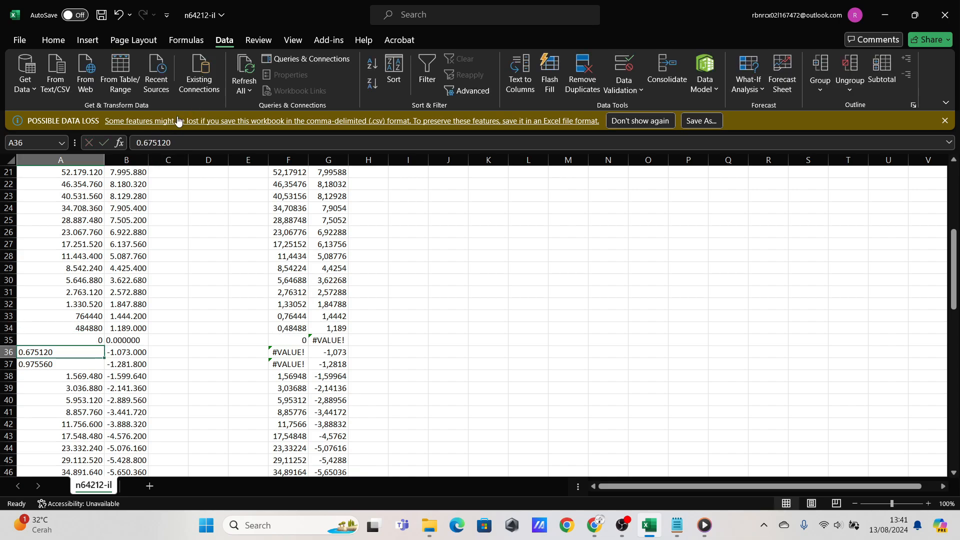
click(144, 140)
key(BackSpace)
key(Return)
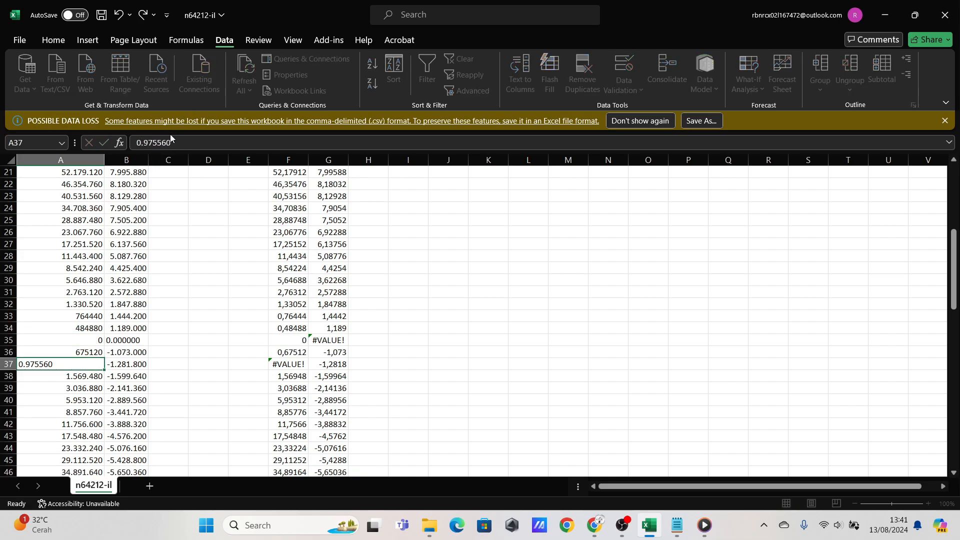
click(143, 143)
key(BackSpace)
key(Return)
- Set the Y value in B35 to 0
click(114, 339)
text(0)
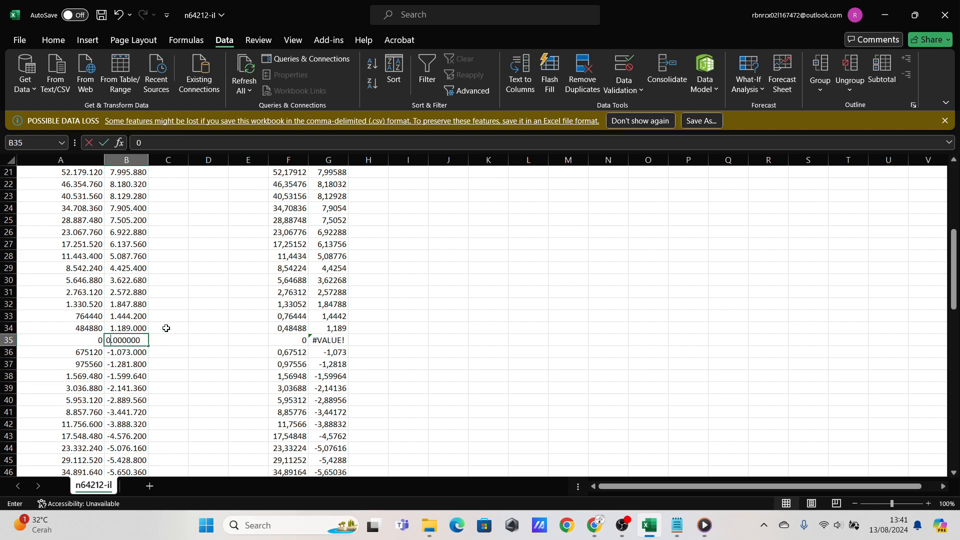
key(Return)
- Find the remaining errors in column G and change the Y value in B57 to -821280
scroll(301, 329, up, 4)
scroll(300, 320, down, 8)
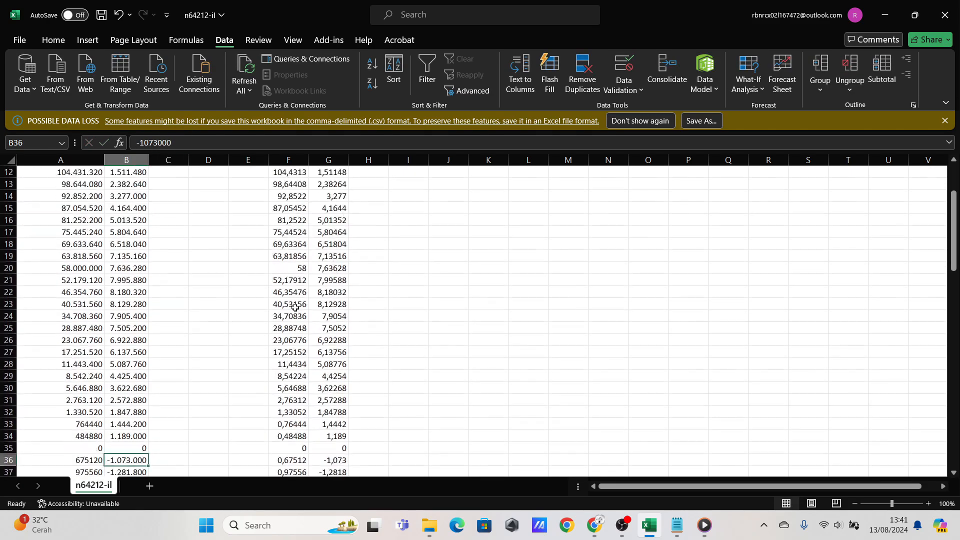
scroll(302, 299, down, 4)
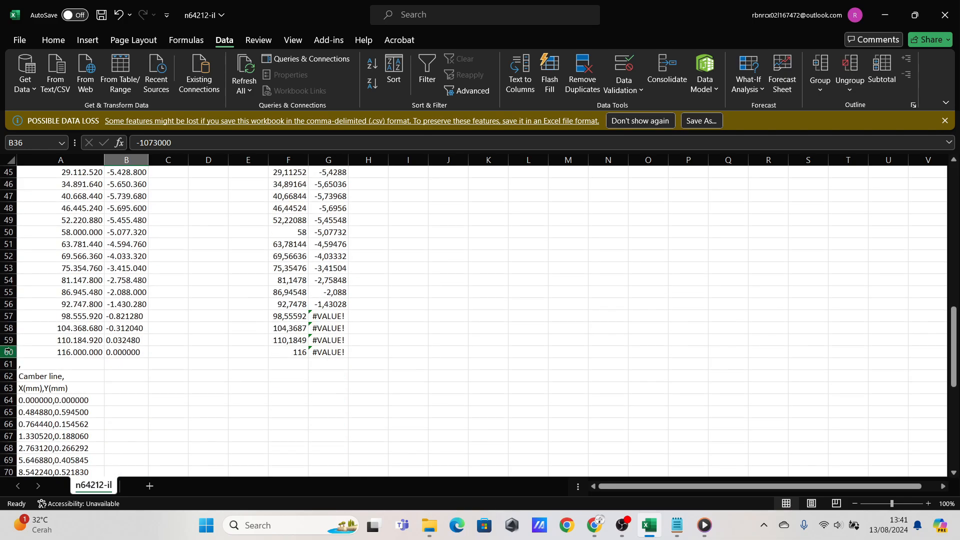
click(124, 328)
click(131, 314)
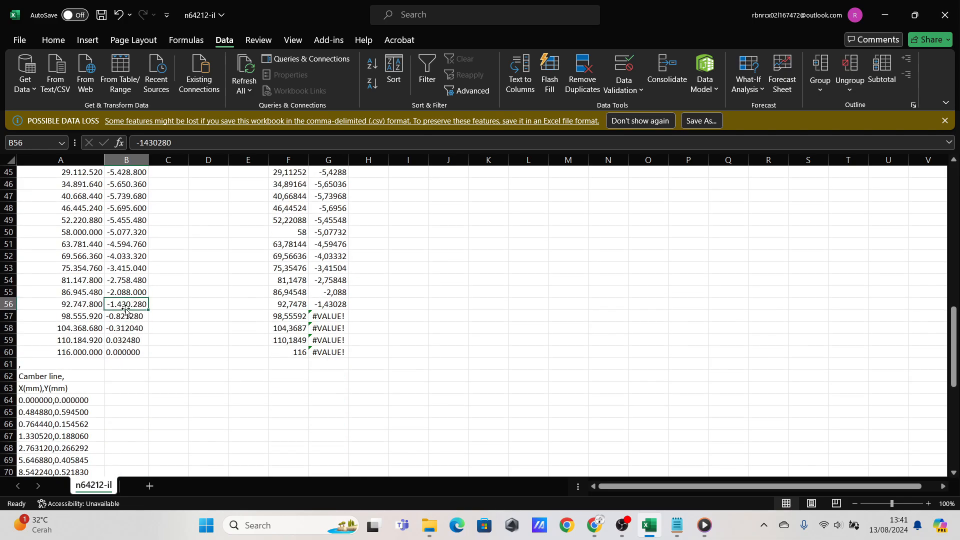
click(152, 144)
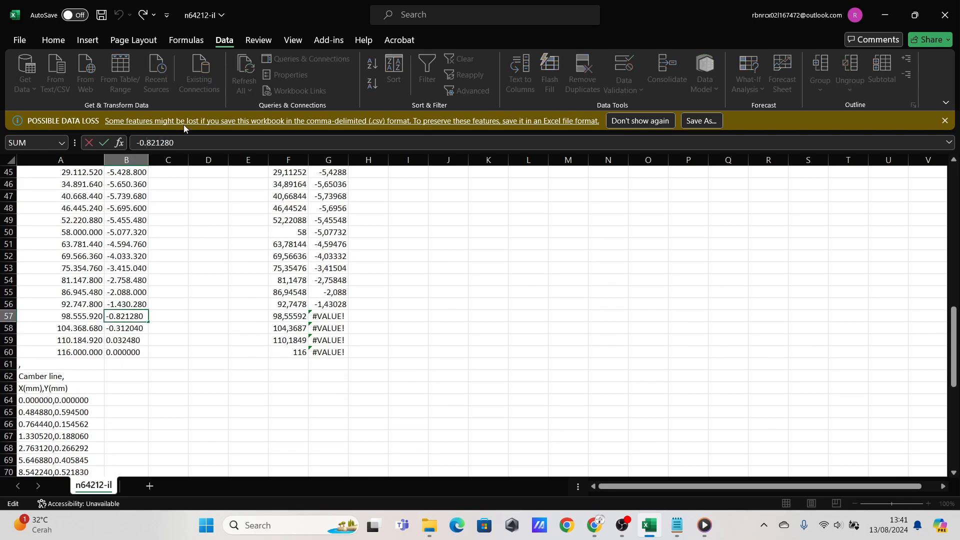
key(BackSpace)
key(BackSpace)
key(Return)
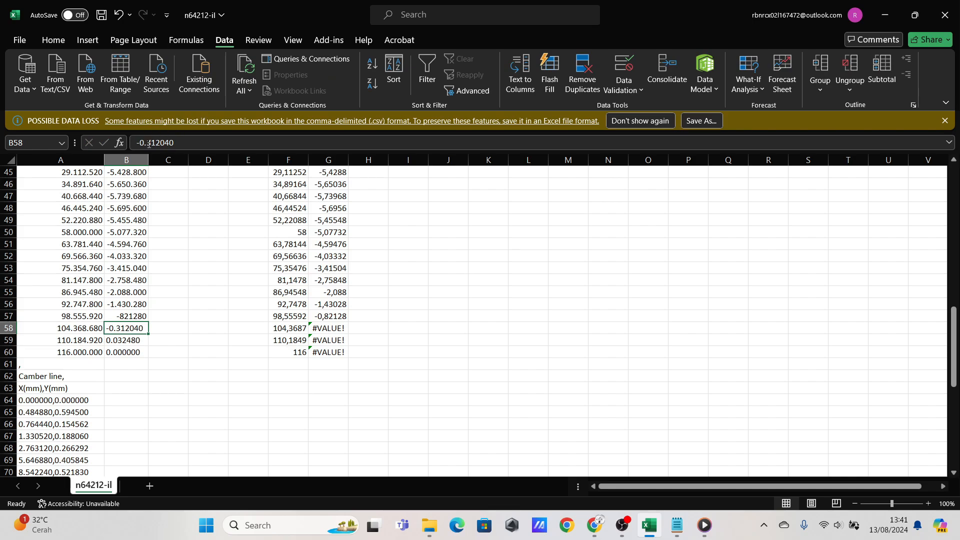
- Convert the next text Y values to whole numbers, setting B58 to -312040 and B59 to 32480
click(149, 144)
key(BackSpace)
key(BackSpace)
key(Return)
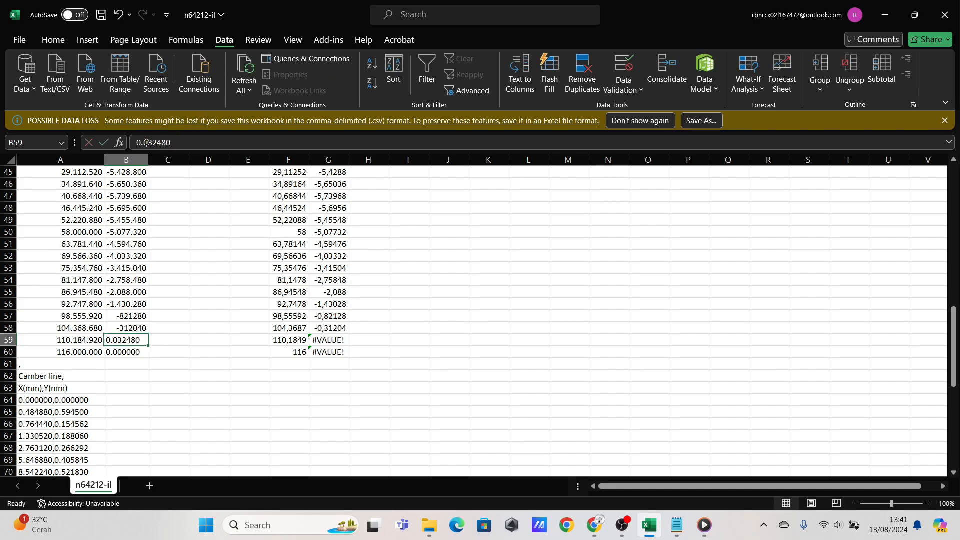
click(147, 144)
key(BackSpace)
key(BackSpace)
key(Return)
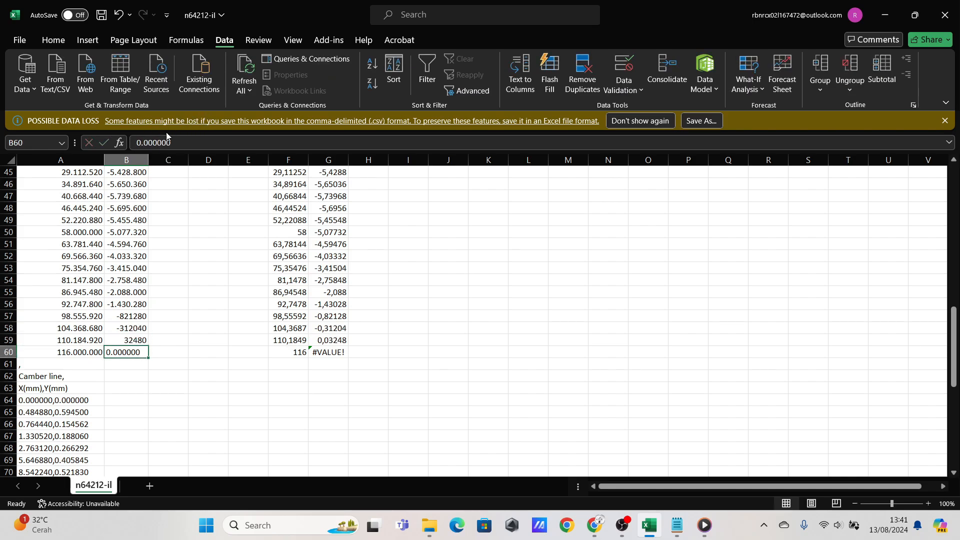
- Convert the last airfoil surface Y value, in B60, to the whole number 0
click(188, 144)
key(BackSpace)
key(BackSpace)
key(Return)
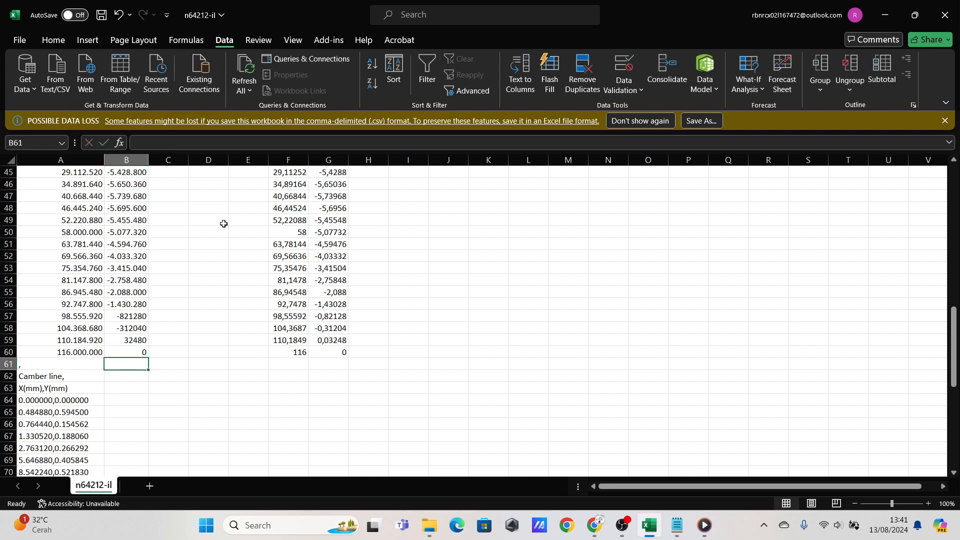
- Enter 0 in H10 and copy it down through H60 as the Z coordinate column
scroll(411, 360, up, 4)
scroll(411, 361, up, 11)
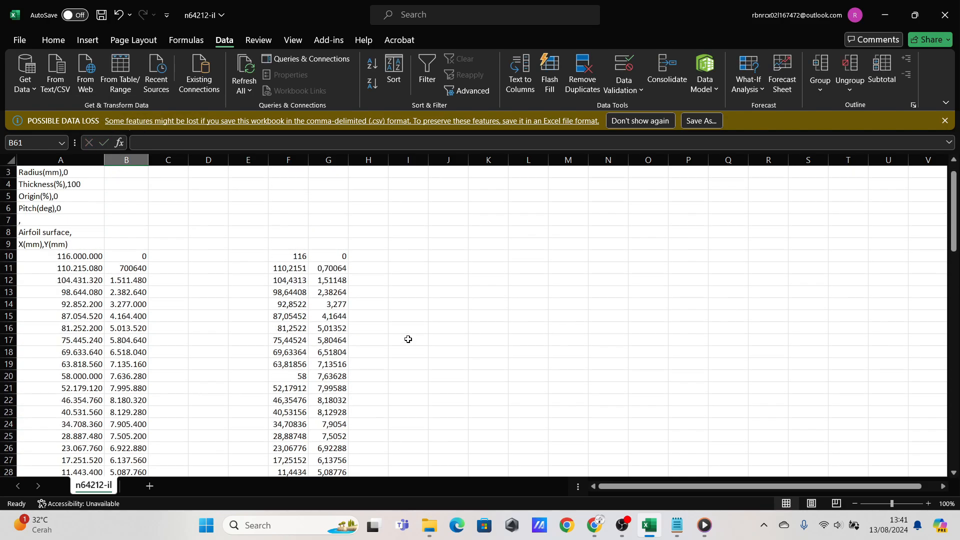
scroll(395, 298, down, 13)
scroll(371, 264, up, 13)
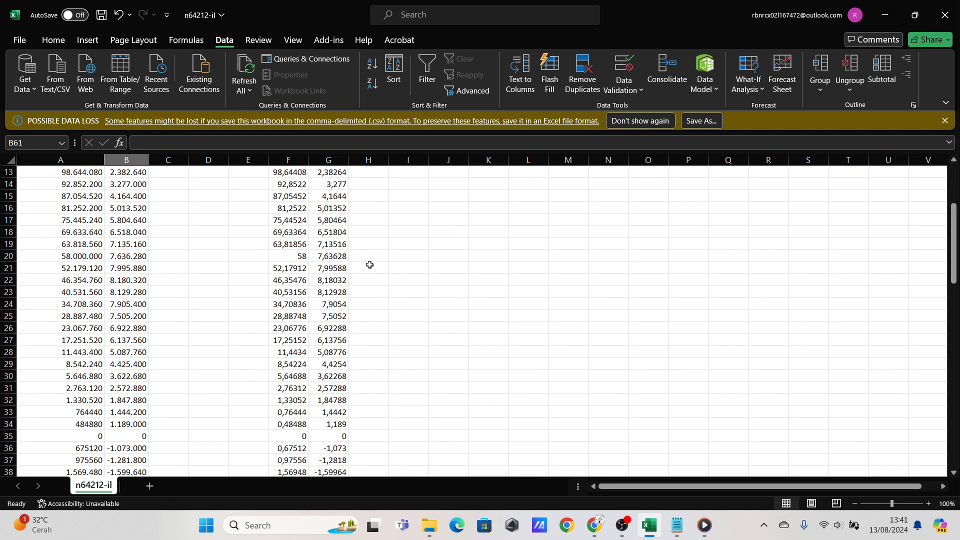
click(376, 280)
text(0)
key(Return)
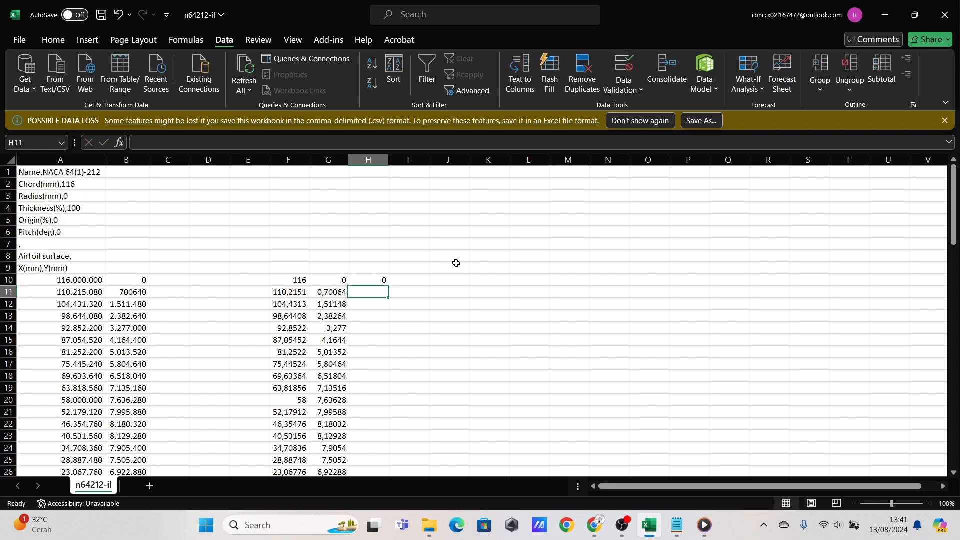
key(Up)
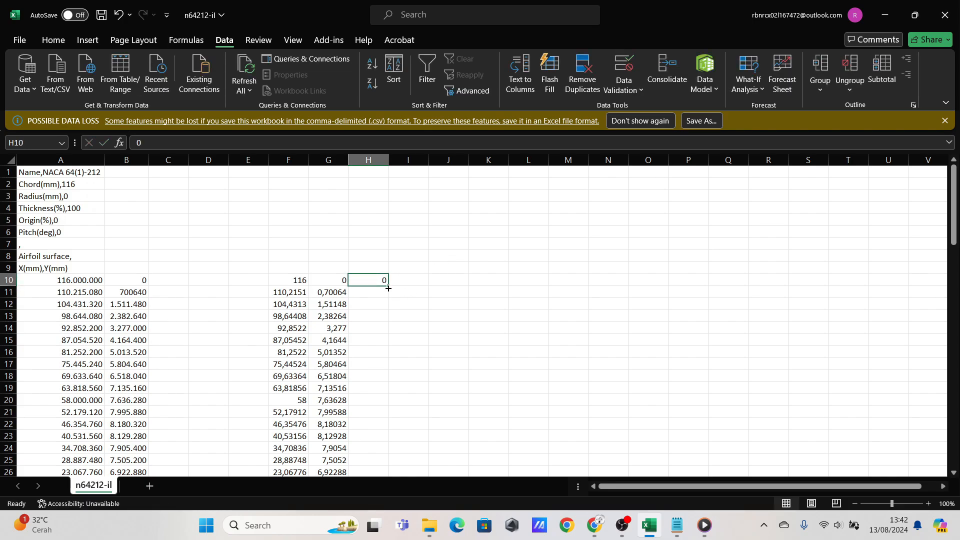
drag(387, 288, 374, 457)
scroll(395, 435, up, 10)
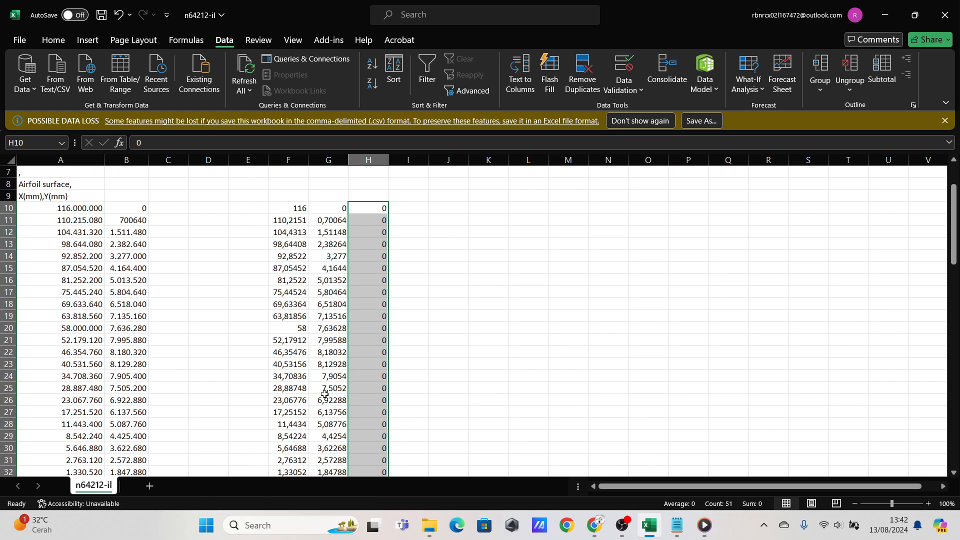
- Enter 1 in D10 and copy it down through D60 as the group number column
scroll(325, 395, up, 2)
click(227, 283)
text(1)
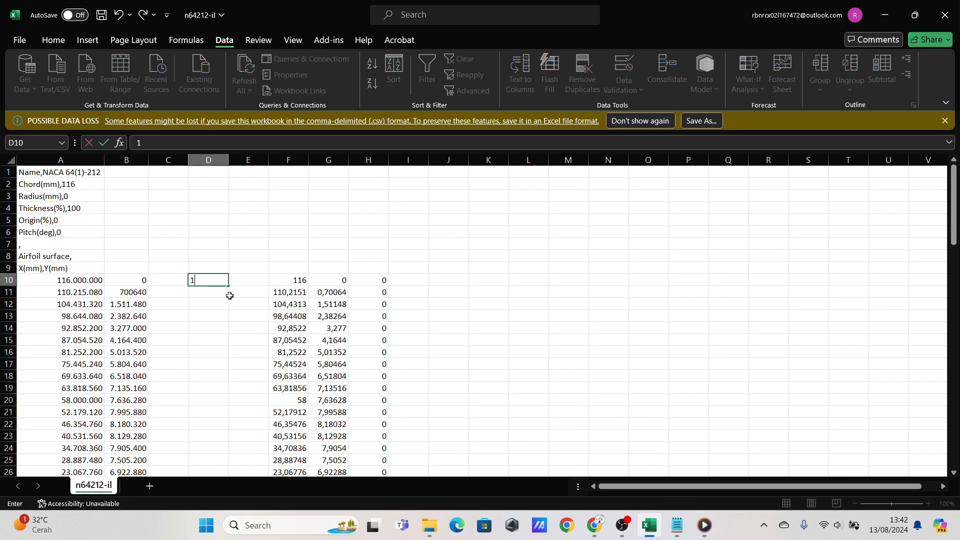
key(Return)
text(3)
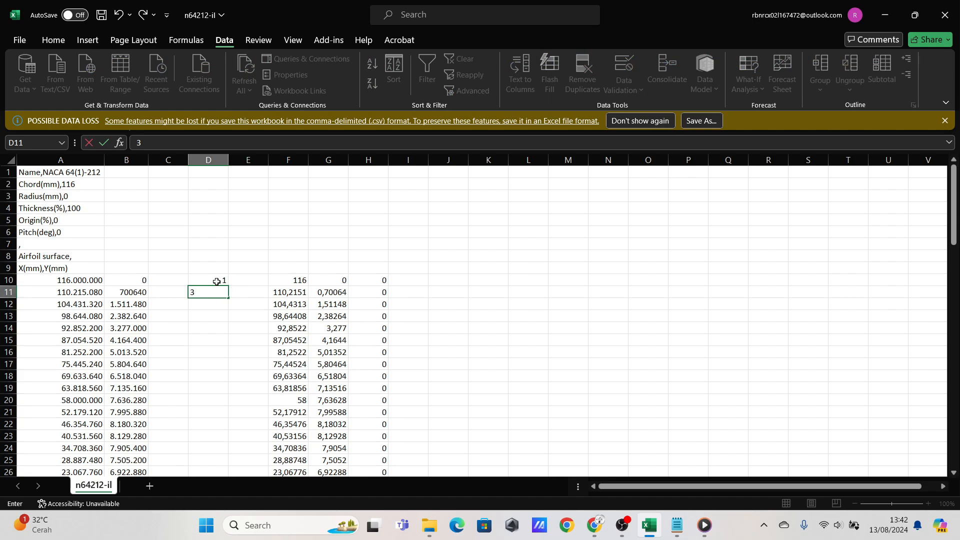
key(Escape)
click(222, 281)
drag(227, 286, 226, 331)
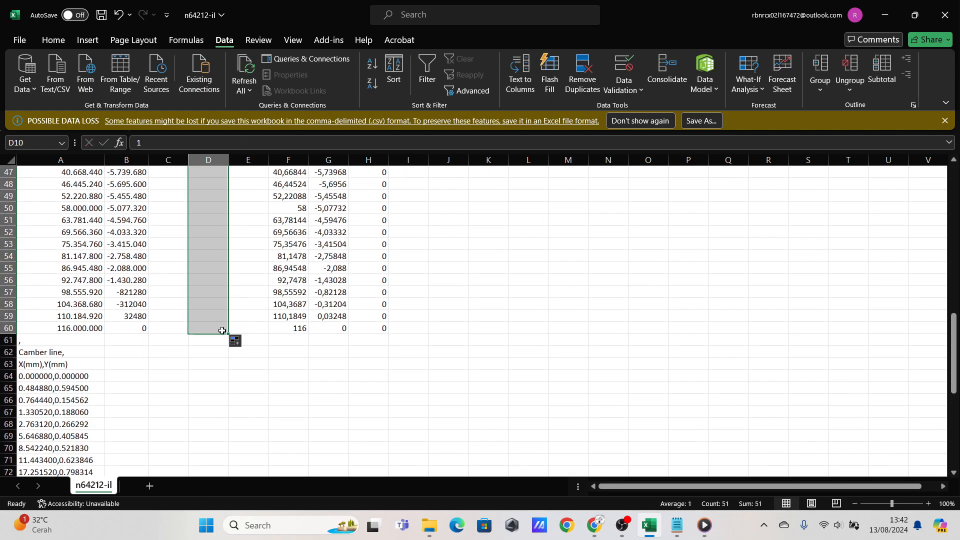
scroll(245, 274, up, 13)
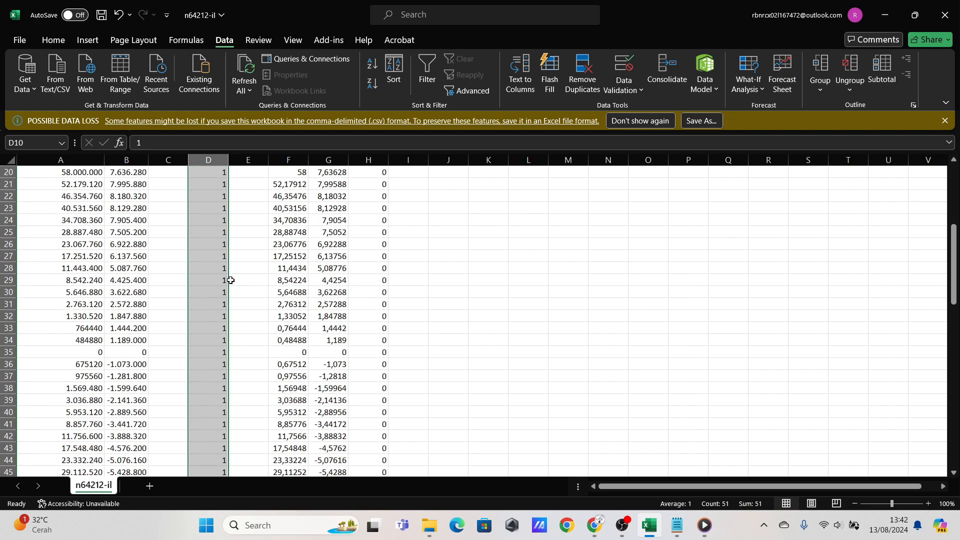
- Number the points in column E by entering 1 in E10 and filling a series from 1 to 51 through E60
click(244, 258)
click(216, 199)
click(243, 200)
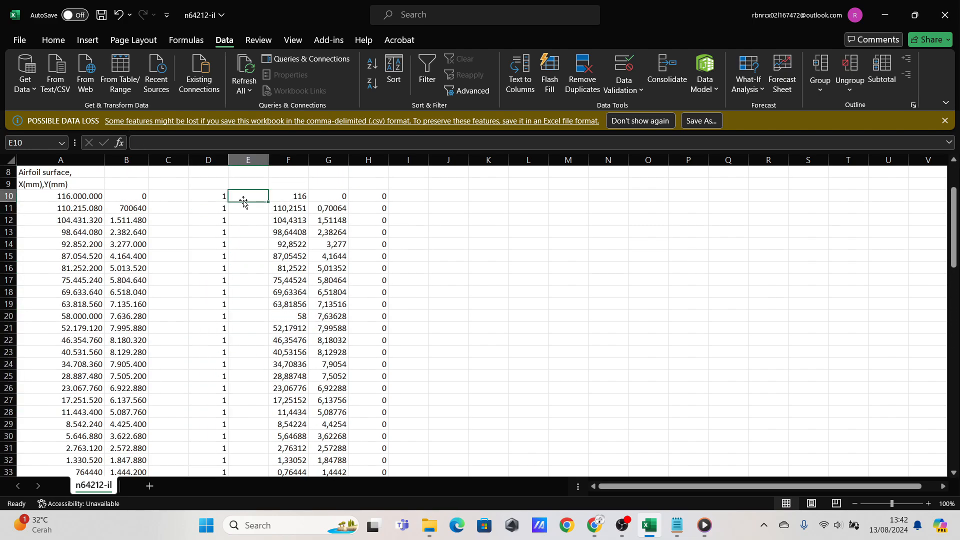
double_click(244, 200)
text(1)
key(Return)
key(Return)
click(264, 200)
drag(268, 202, 257, 448)
click(278, 460)
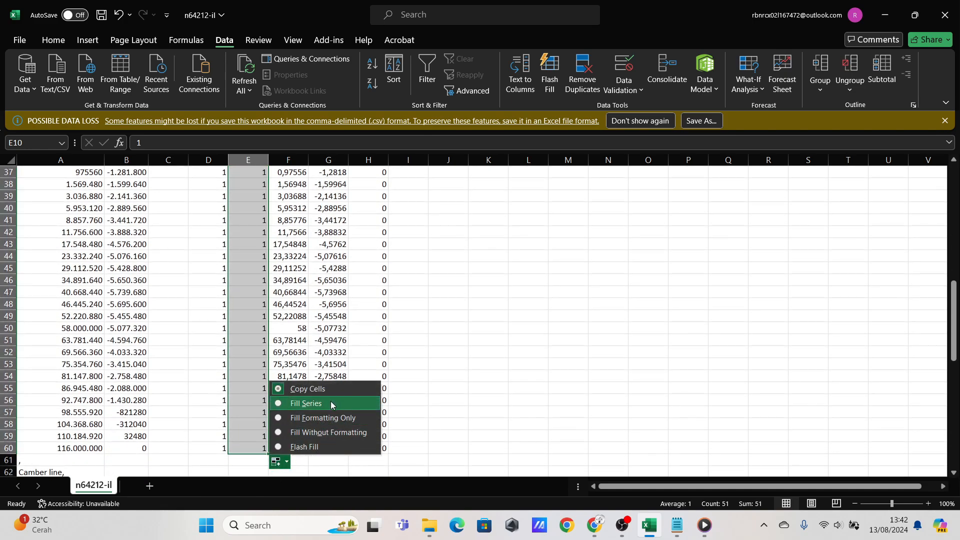
click(331, 404)
scroll(386, 381, up, 11)
click(448, 369)
scroll(457, 292, up, 1)
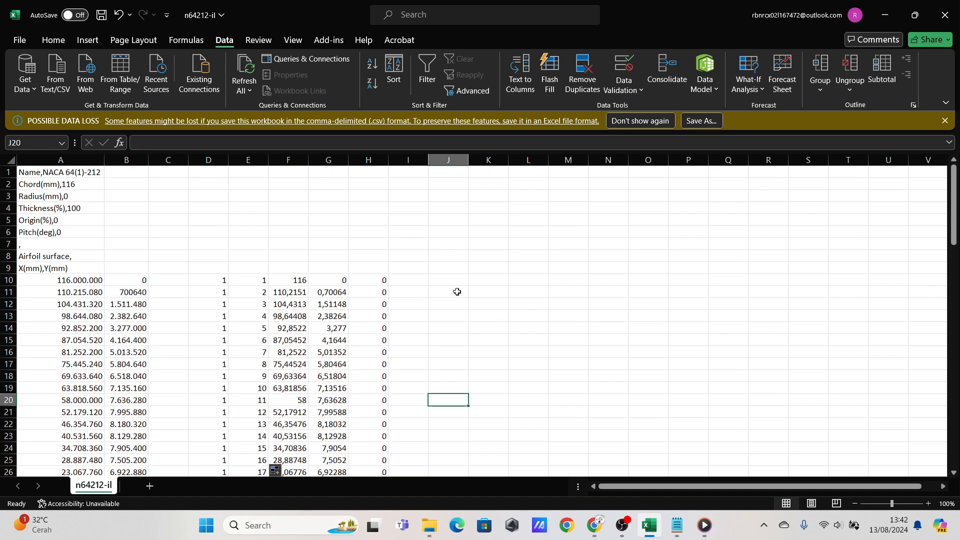
- Compare the decimal format of the coordinates in columns F to H with the Naca text file in Notepad
drag(293, 280, 365, 303)
scroll(396, 305, down, 4)
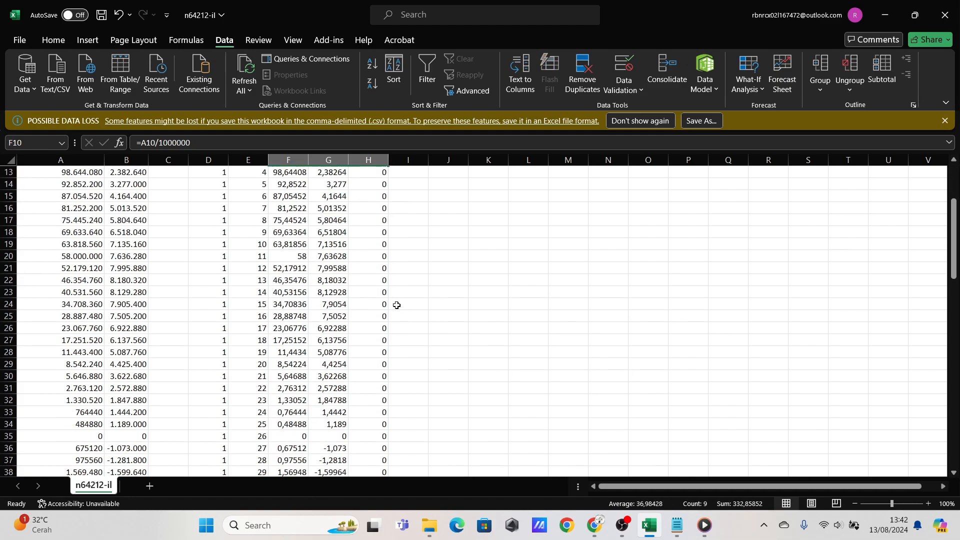
click(374, 304)
scroll(344, 312, up, 4)
drag(287, 280, 379, 281)
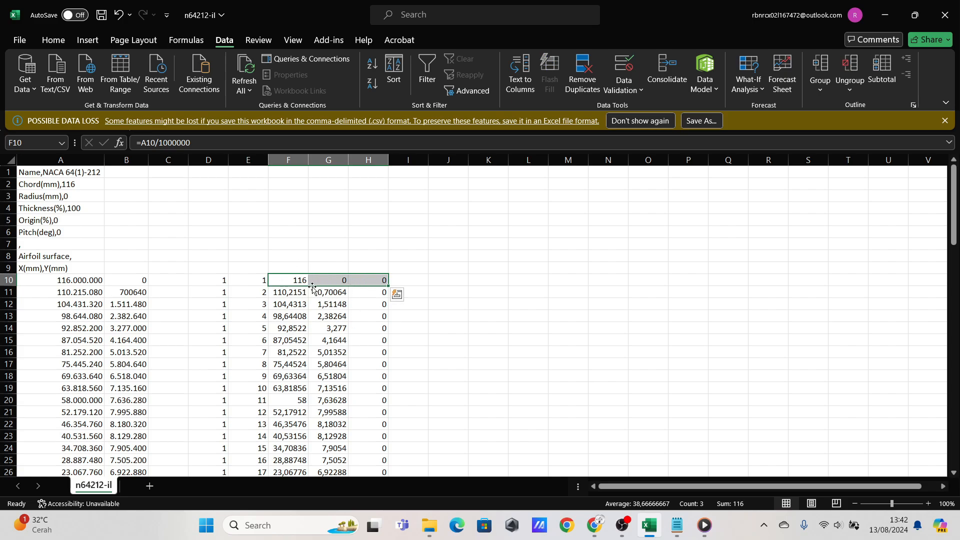
click(677, 525)
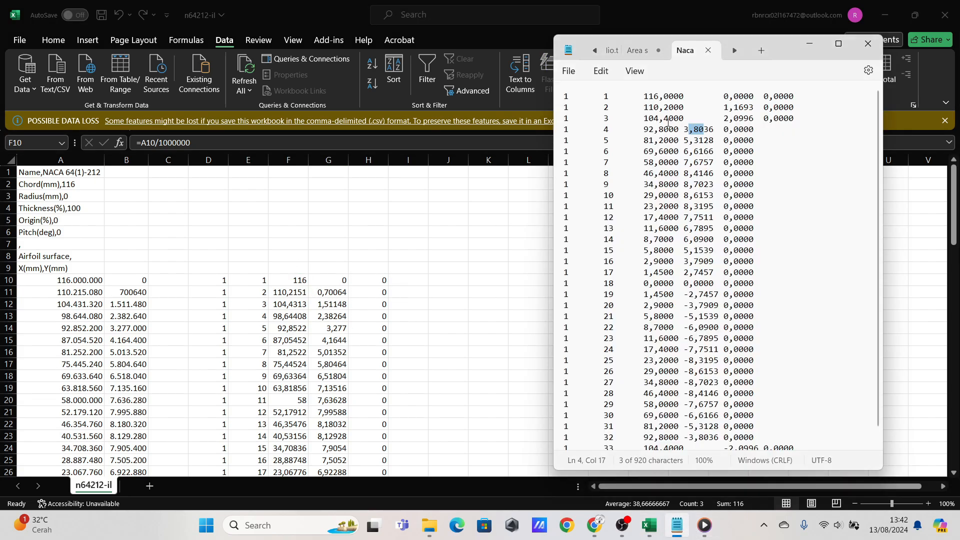
drag(665, 107, 681, 111)
key(alt+Tab)
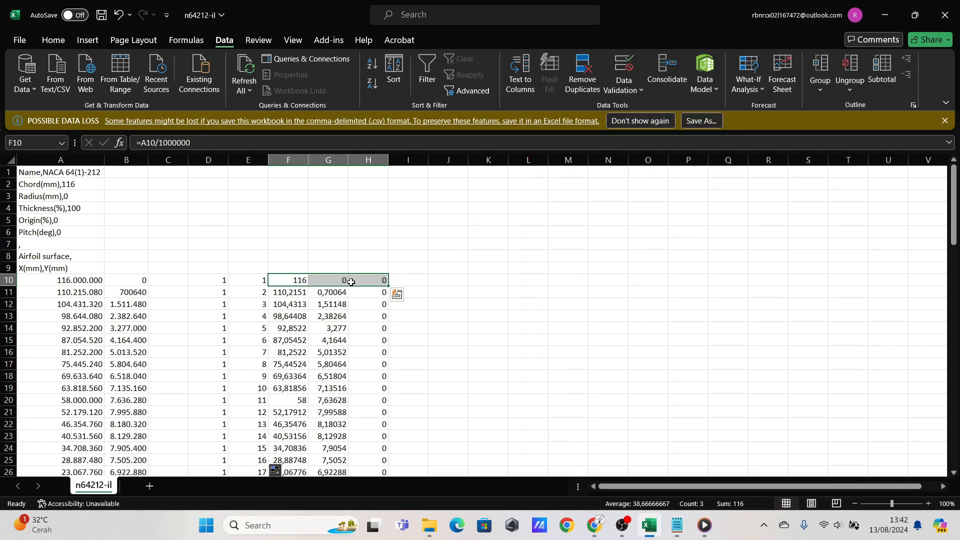
click(324, 292)
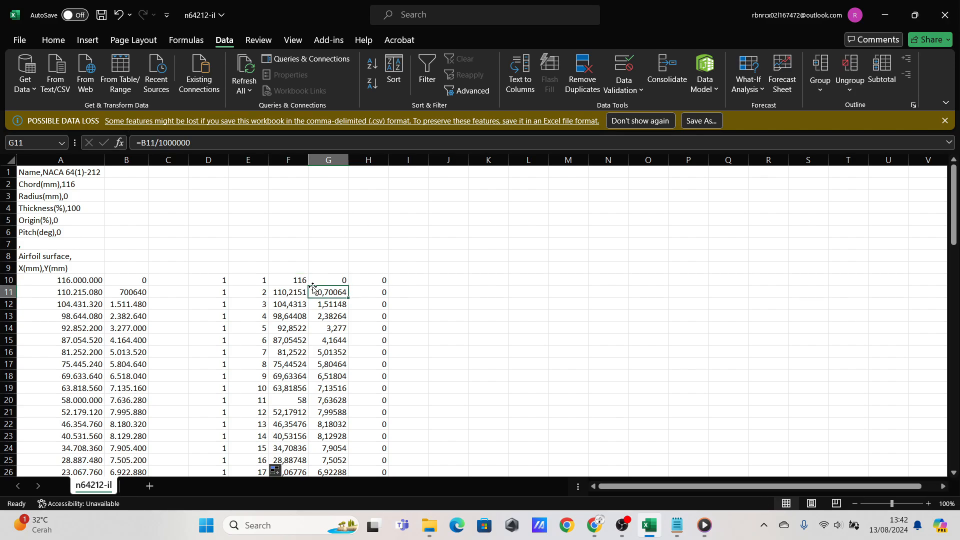
- Format the coordinates in F10:H60 as numbers with five decimal places
scroll(307, 277, down, 3)
scroll(293, 241, up, 2)
drag(294, 245, 367, 426)
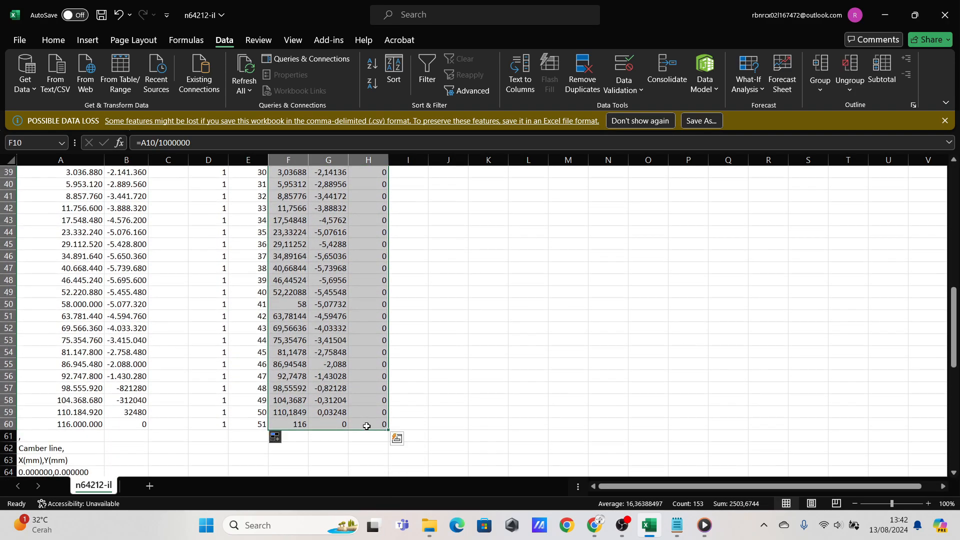
scroll(377, 315, up, 13)
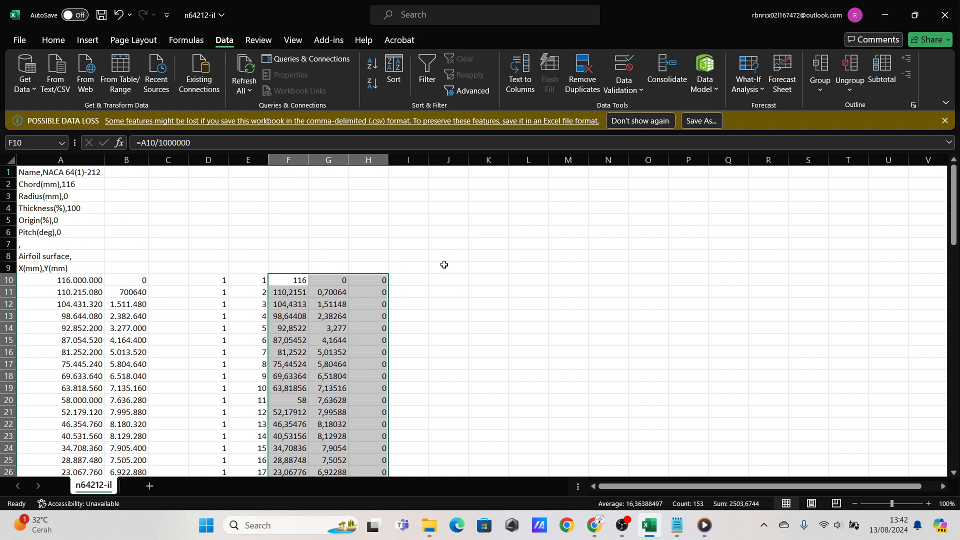
click(53, 40)
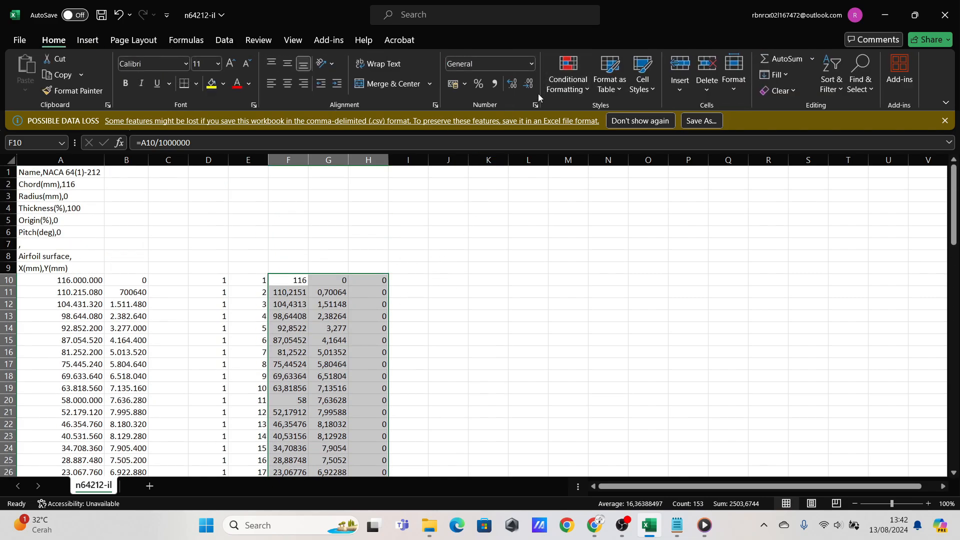
click(523, 87)
click(523, 87)
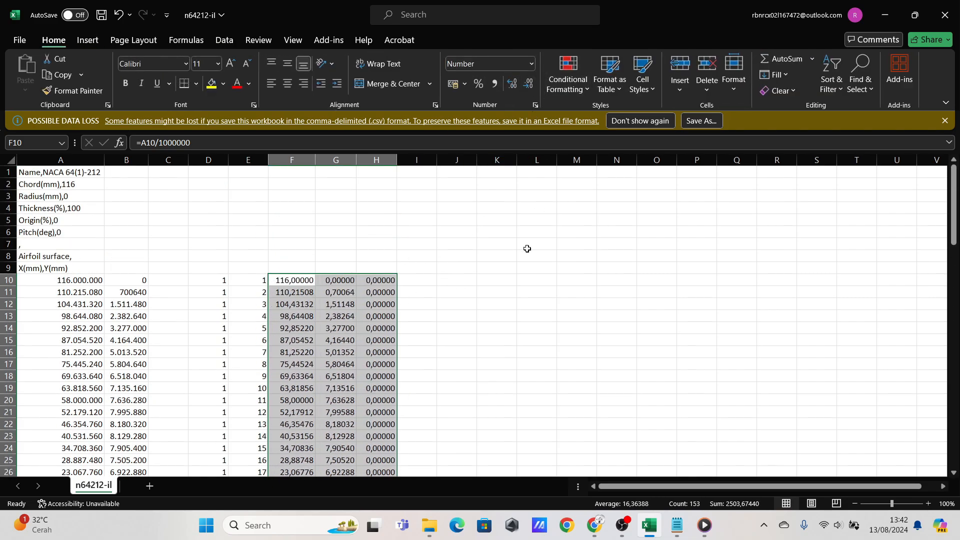
click(532, 266)
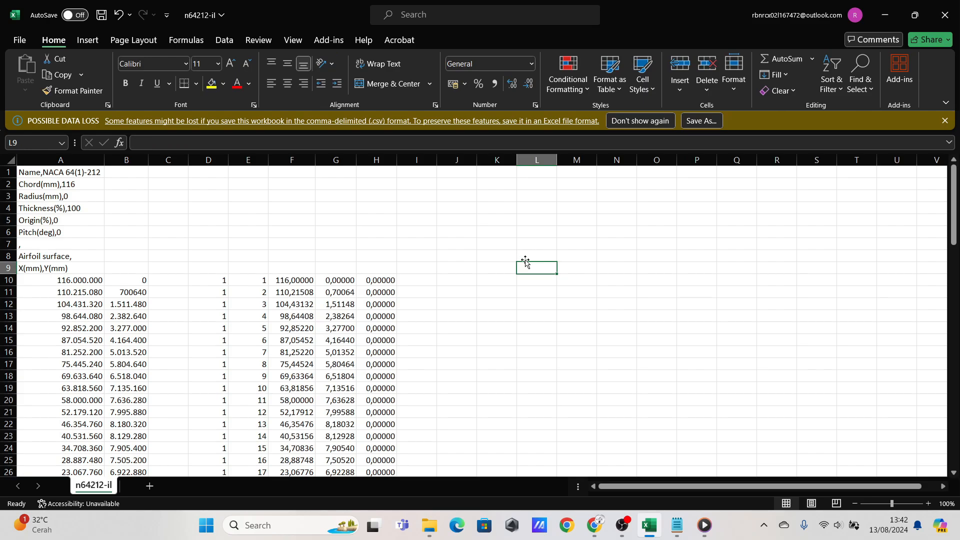
- Reduce the coordinates in F10:H60 to four decimal places
drag(280, 280, 397, 438)
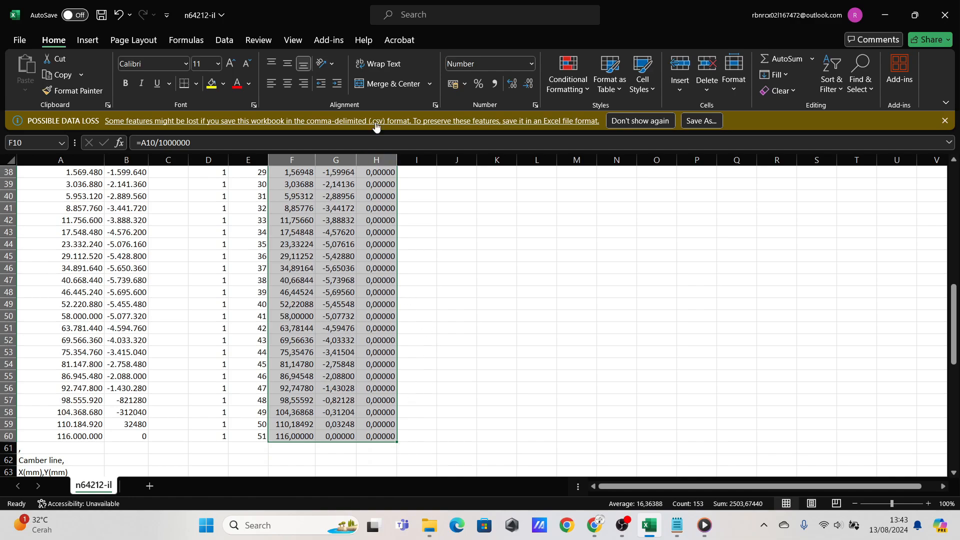
click(528, 83)
scroll(474, 234, up, 12)
click(454, 325)
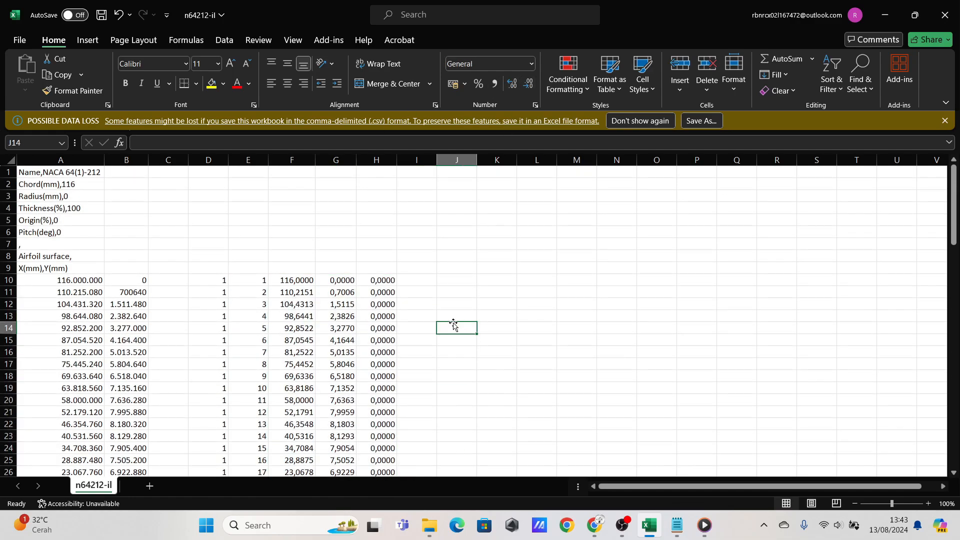
- Review the formatted coordinate table, switch to Notepad and create a new blank text document
scroll(453, 326, down, 2)
click(431, 254)
scroll(237, 216, up, 2)
scroll(336, 238, down, 2)
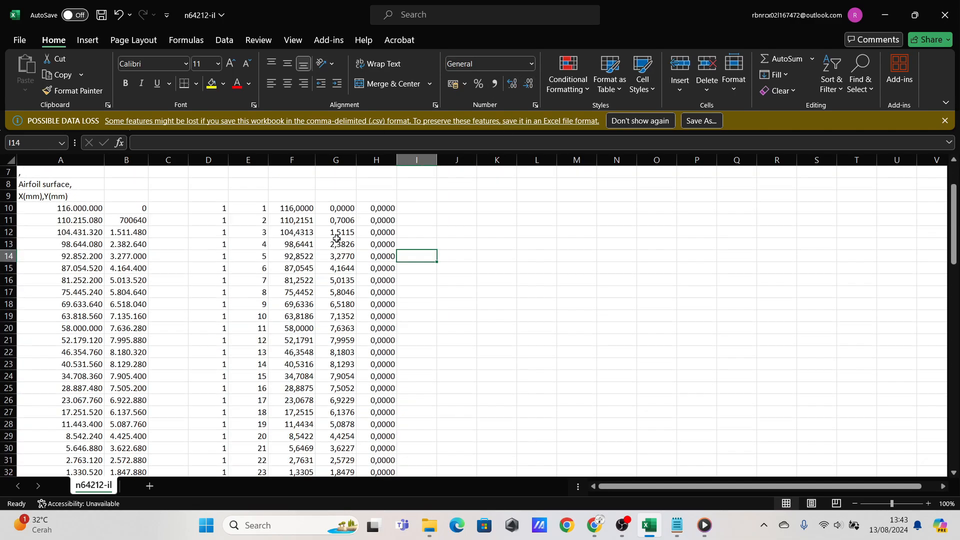
click(677, 525)
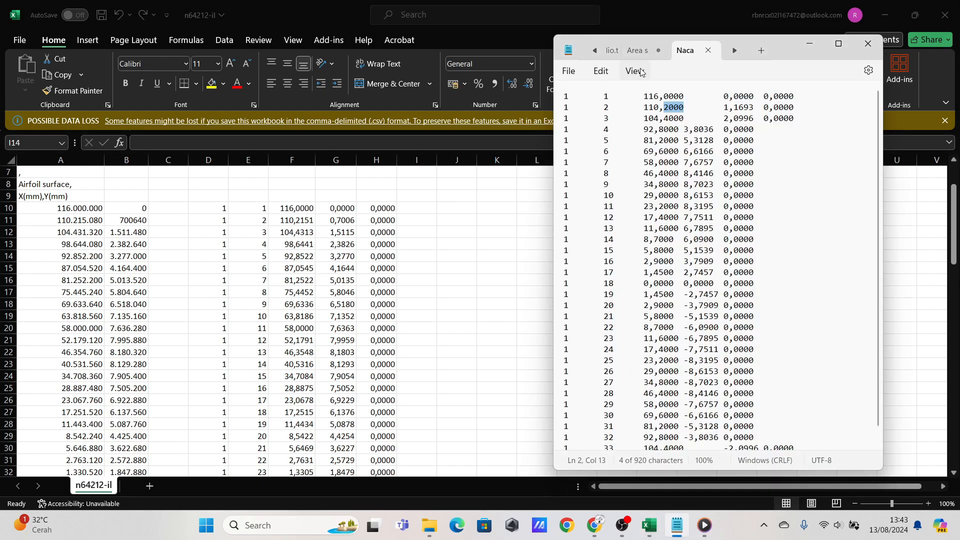
click(759, 51)
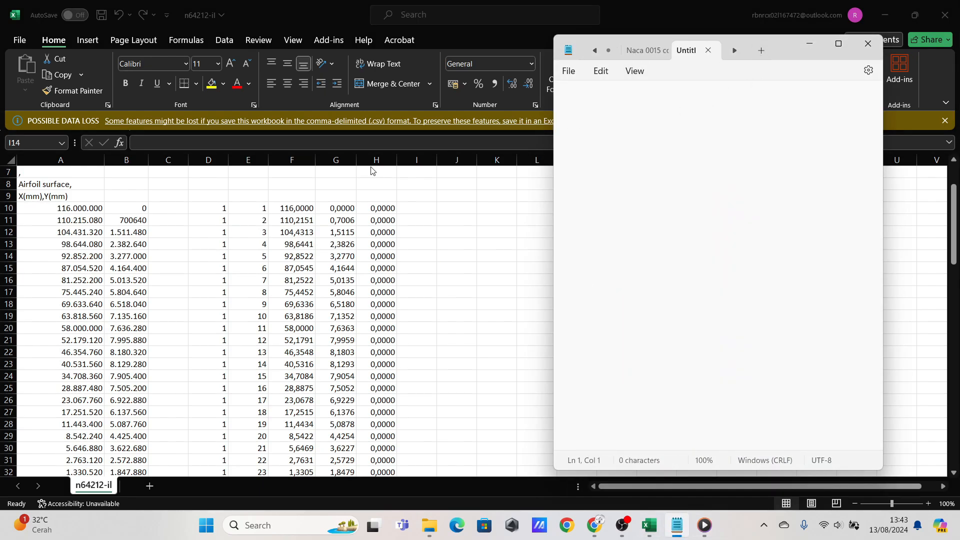
- Copy the table D10:H60 from Excel and paste it into the blank Notepad document
click(371, 170)
drag(224, 208, 372, 406)
key(ctrl+c)
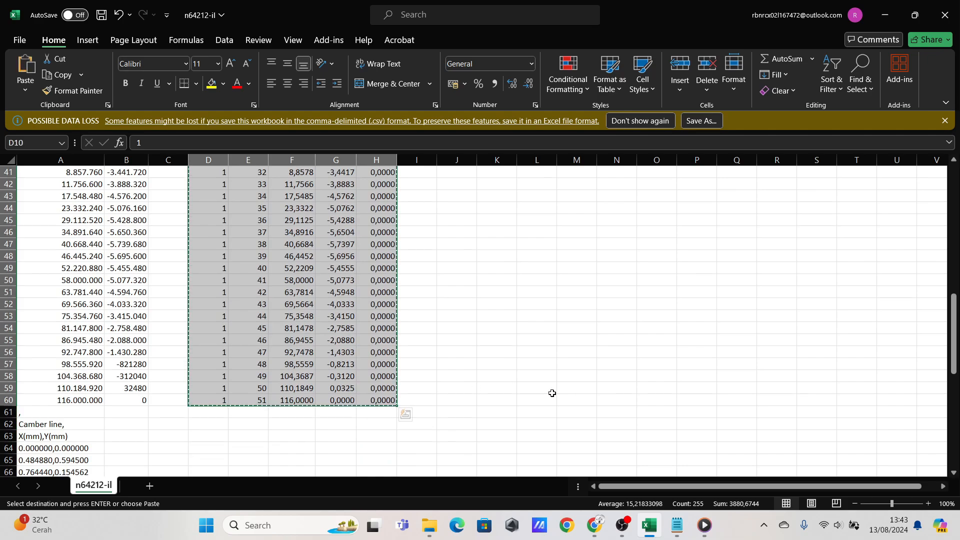
key(alt+Tab)
key(ctrl+v)
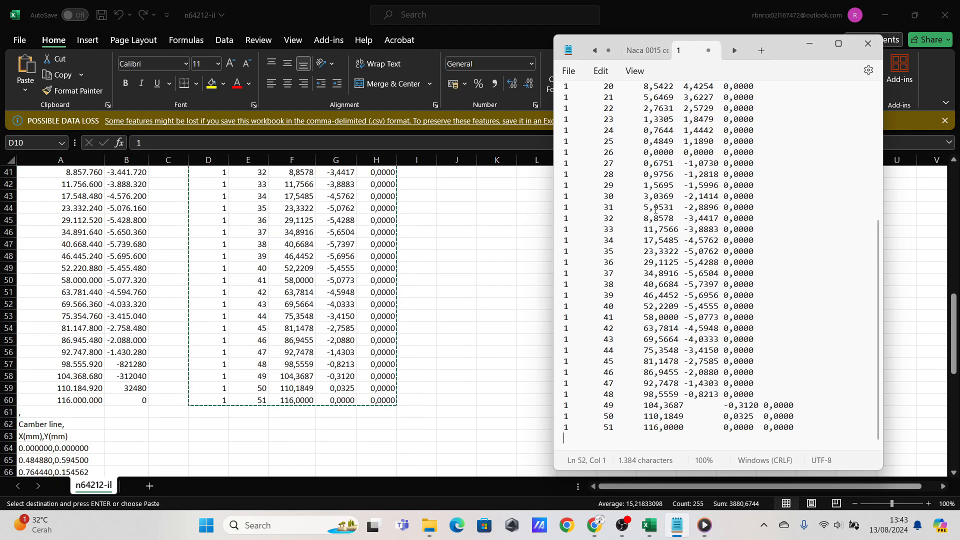
scroll(754, 284, up, 6)
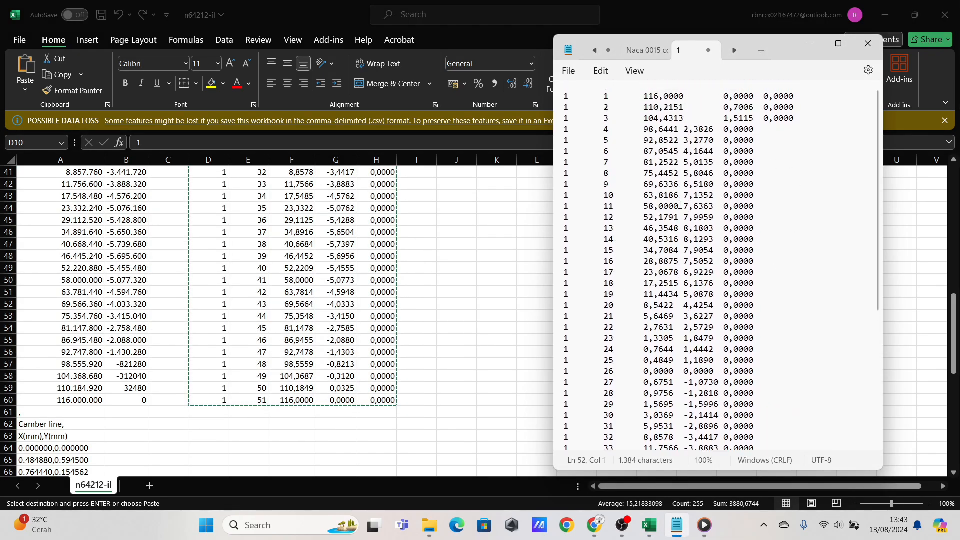
scroll(639, 99, down, 2)
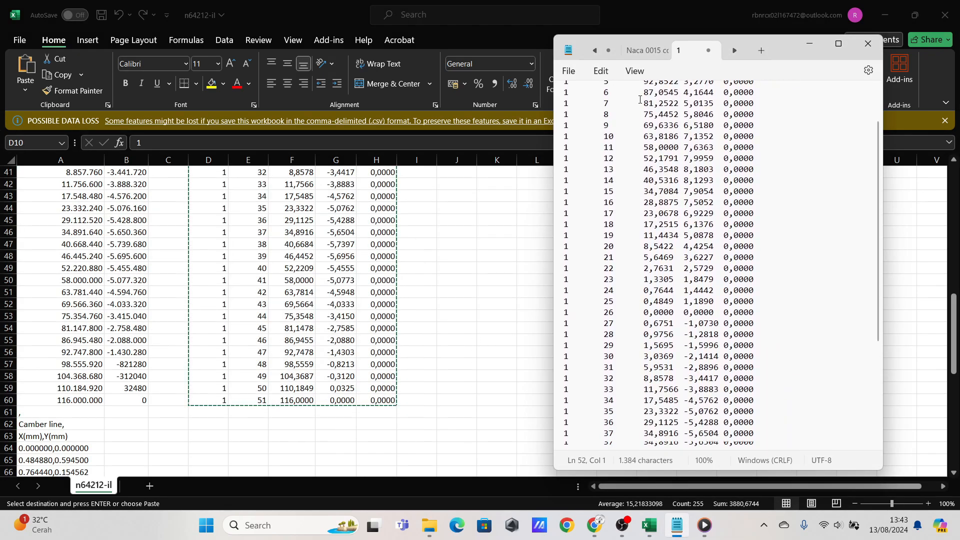
- Start saving the pasted coordinate table as a new text file and browse to the Data ansys folder inside Video Edit
click(575, 75)
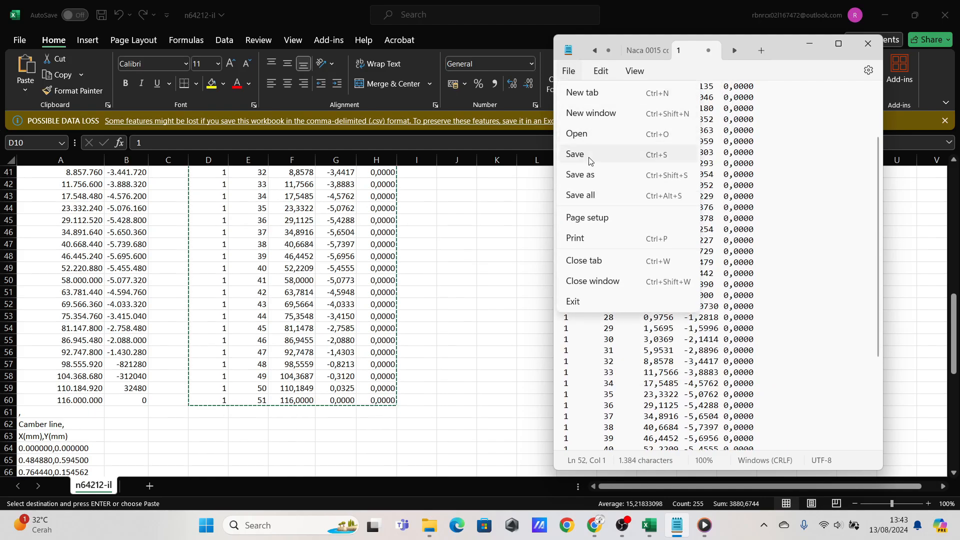
click(582, 175)
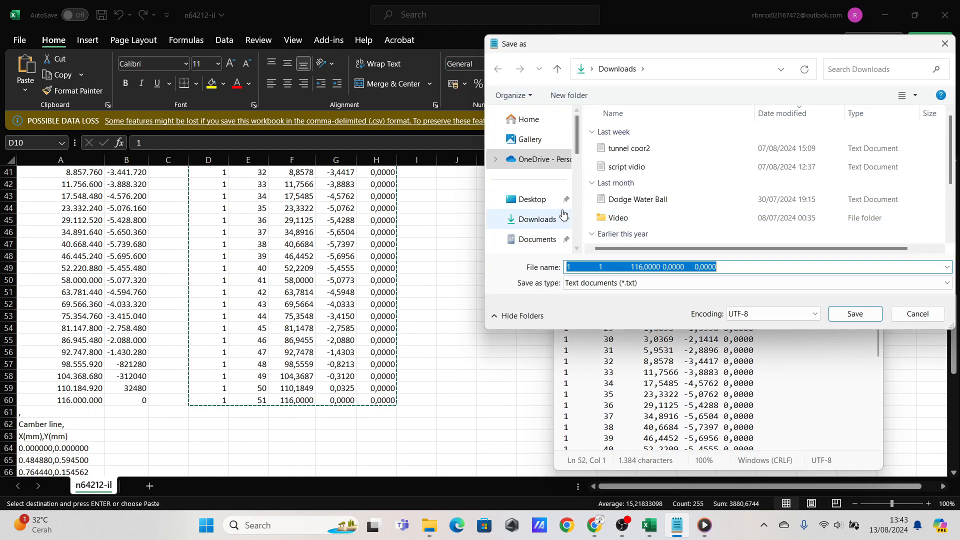
scroll(636, 220, down, 1)
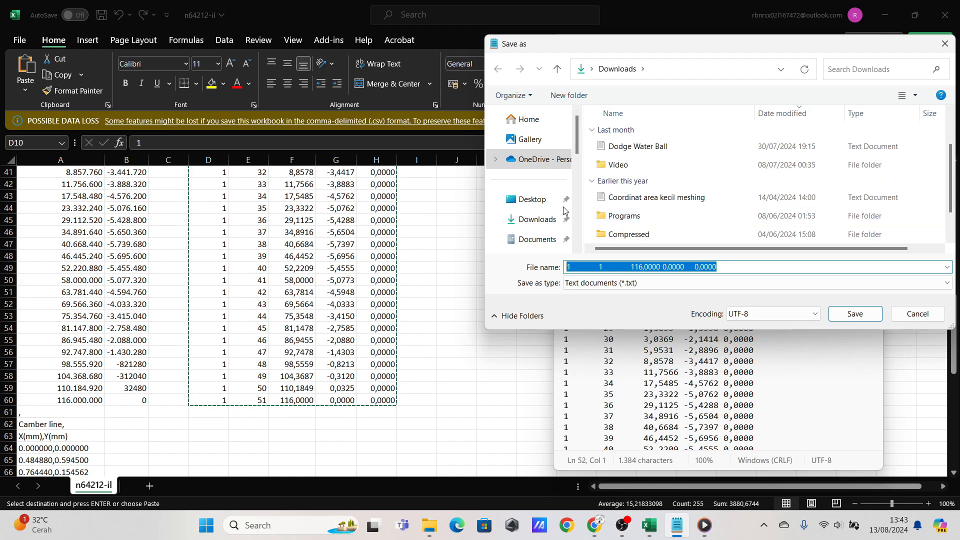
scroll(557, 208, down, 3)
click(537, 175)
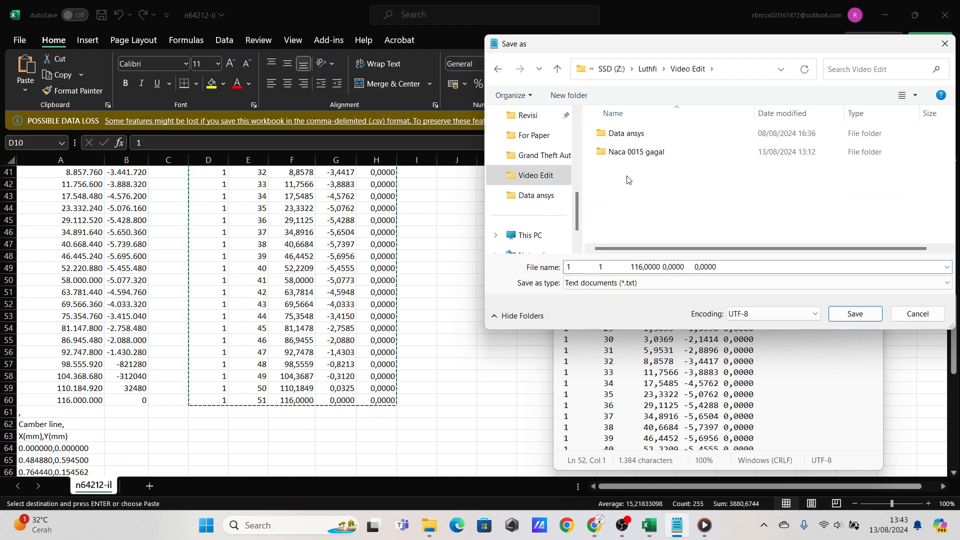
double_click(628, 133)
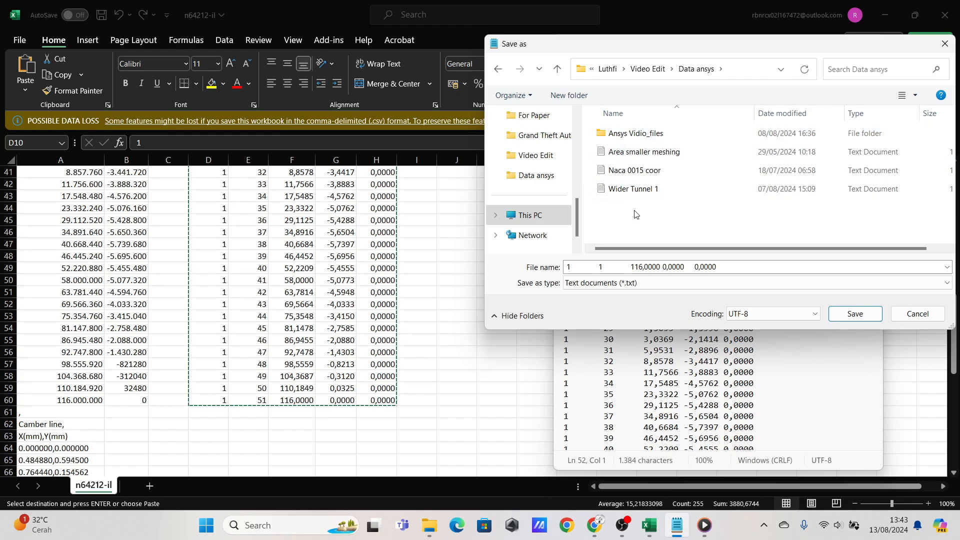
- Create a folder named New Data inside Data ansys and open it as the save location
right_click(635, 214)
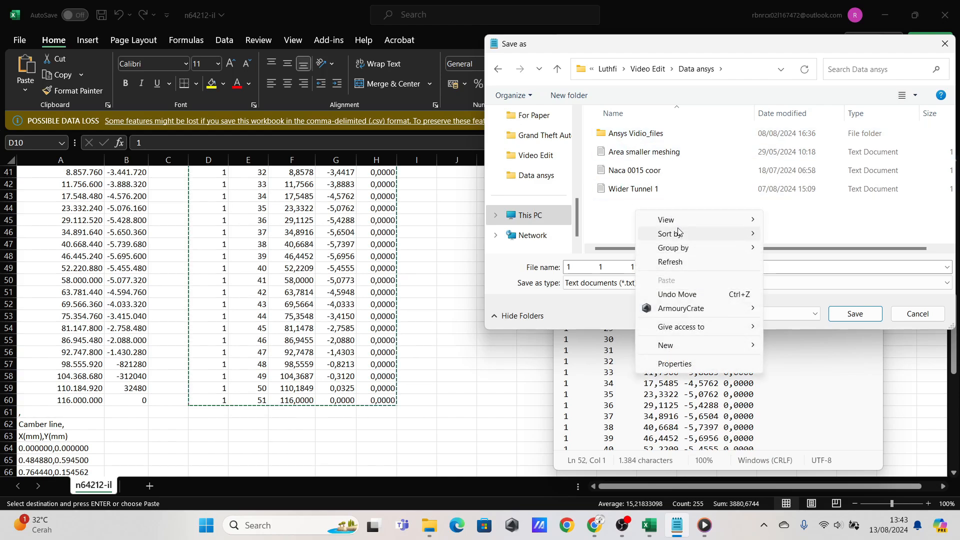
click(872, 233)
right_click(804, 227)
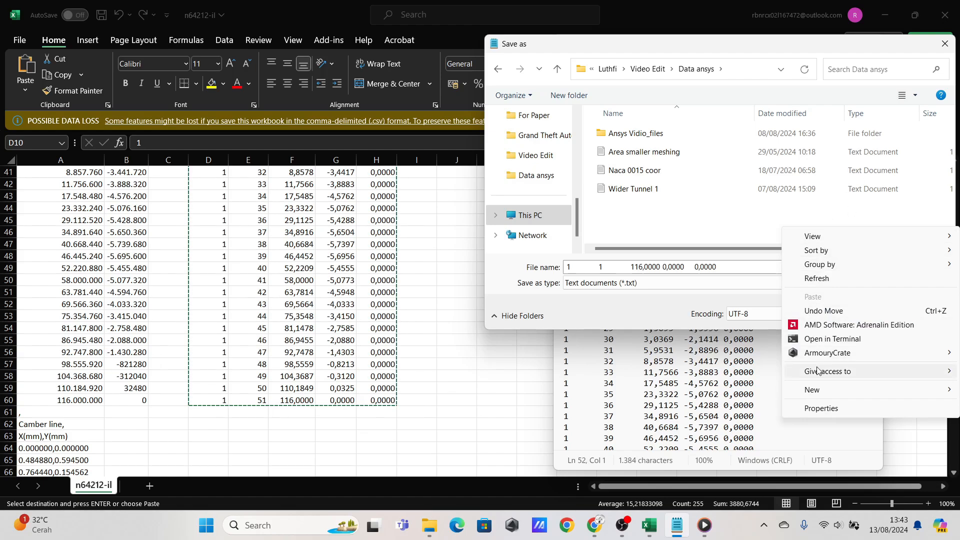
mouse_move(820, 390)
click(689, 394)
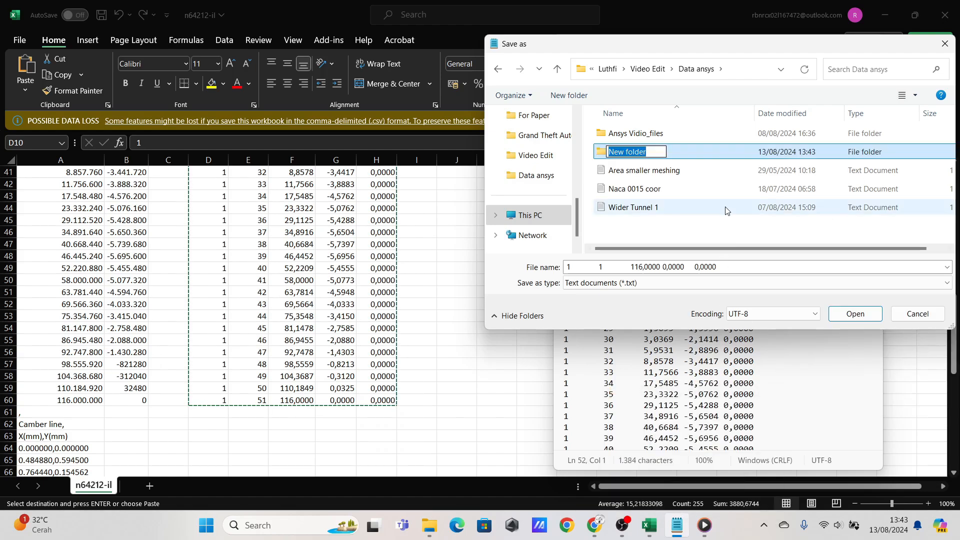
text(New )
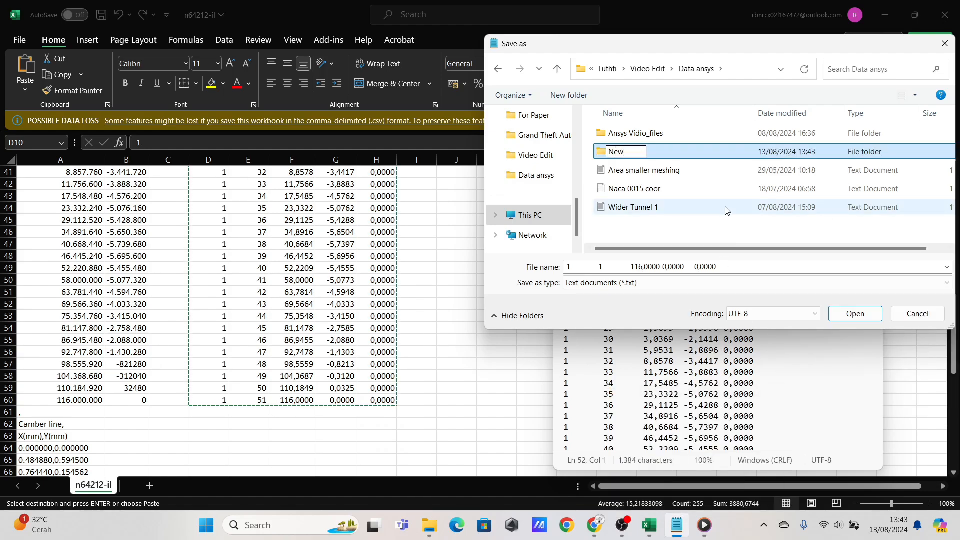
text(Data)
key(Return)
key(Return)
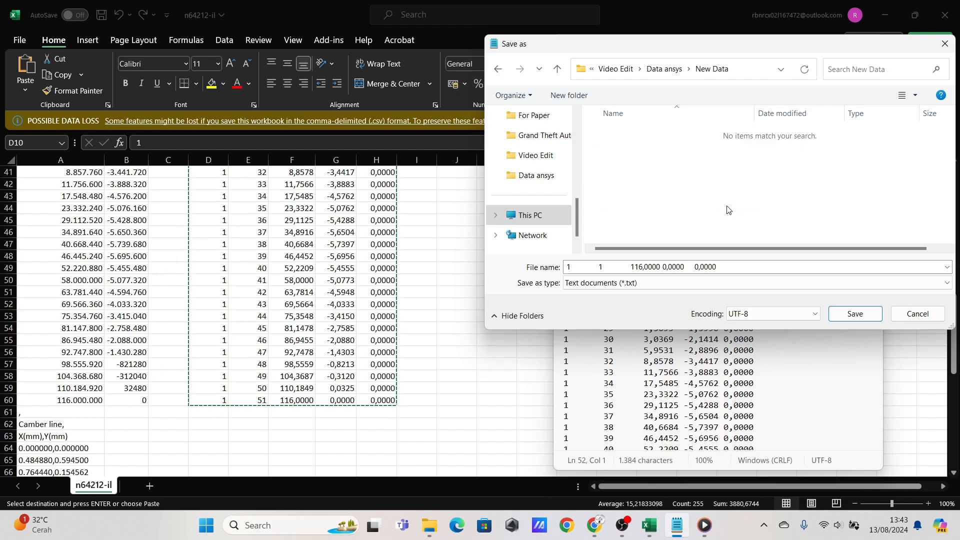
- Name the text file NACA 64(1)-212 and save it in the New Data folder
drag(725, 268, 516, 253)
text(NACA 64(1)-212)
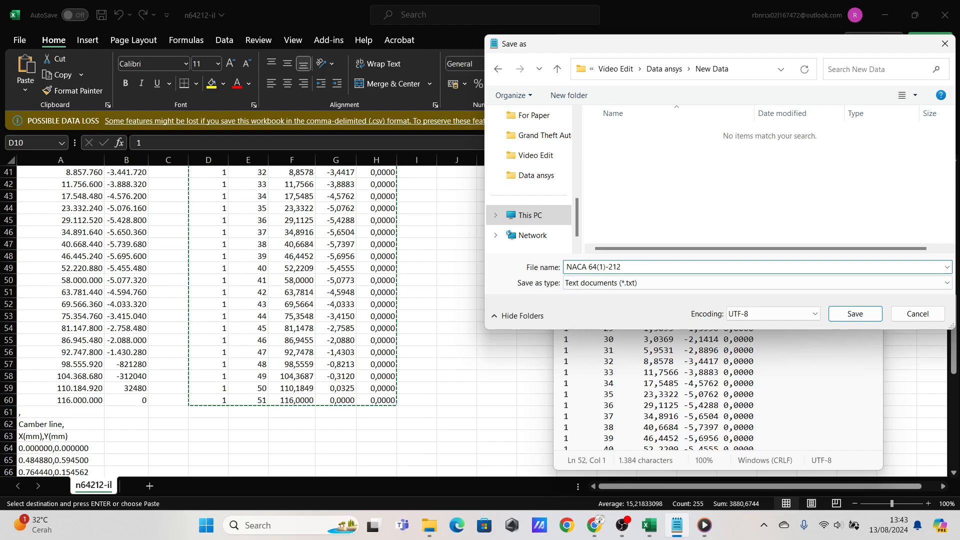
key(Return)
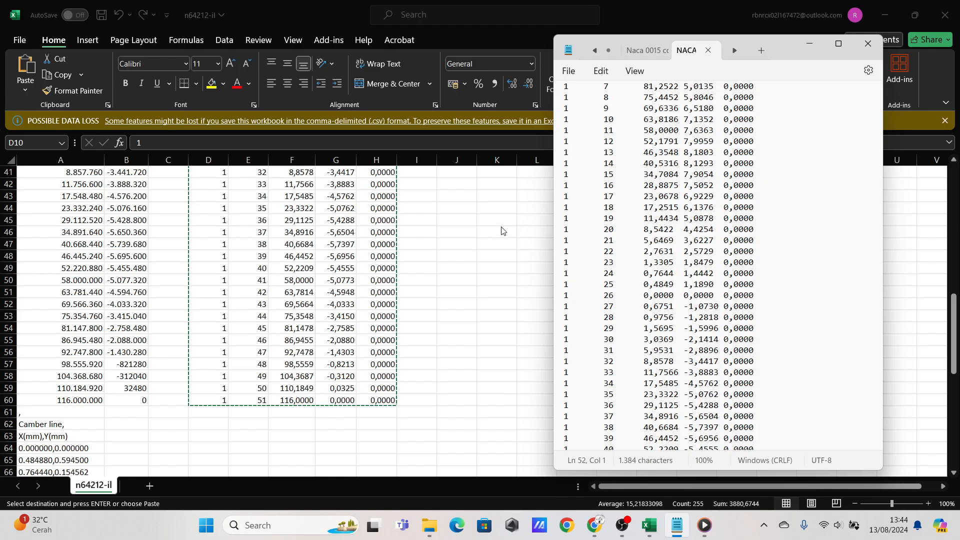
- Switch to Ansys Workbench and add a Fluid Flow (CFX) analysis system to the empty project schematic
key(alt+Tab)
scroll(517, 227, up, 2)
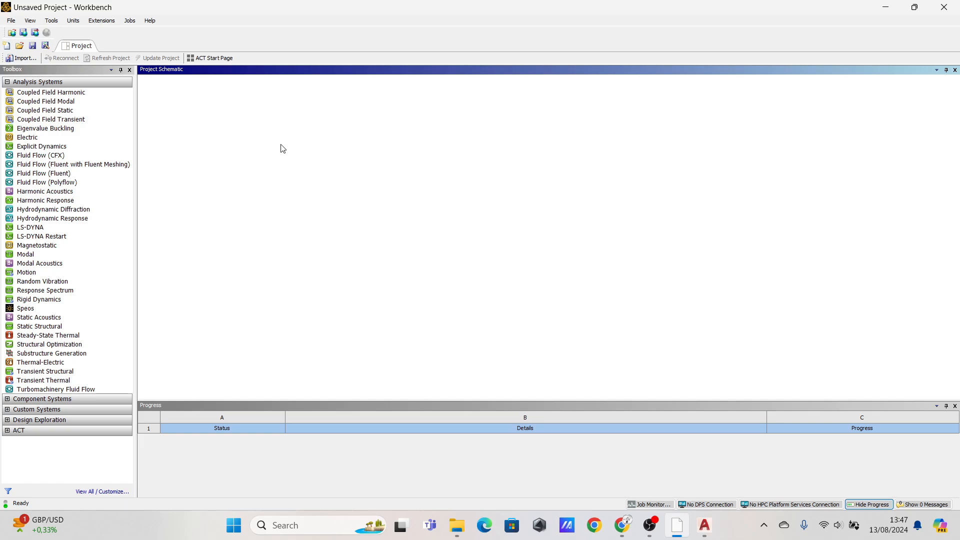
click(87, 156)
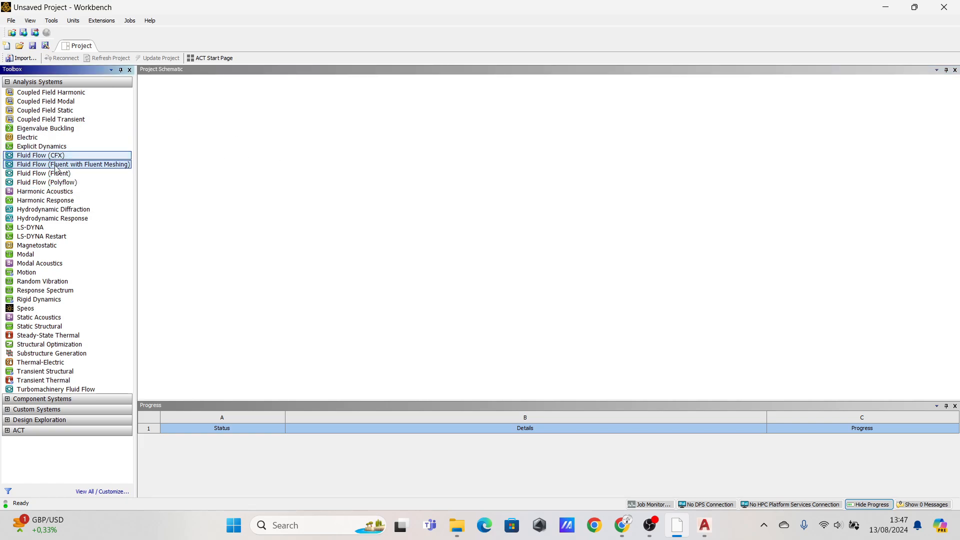
drag(57, 170, 191, 129)
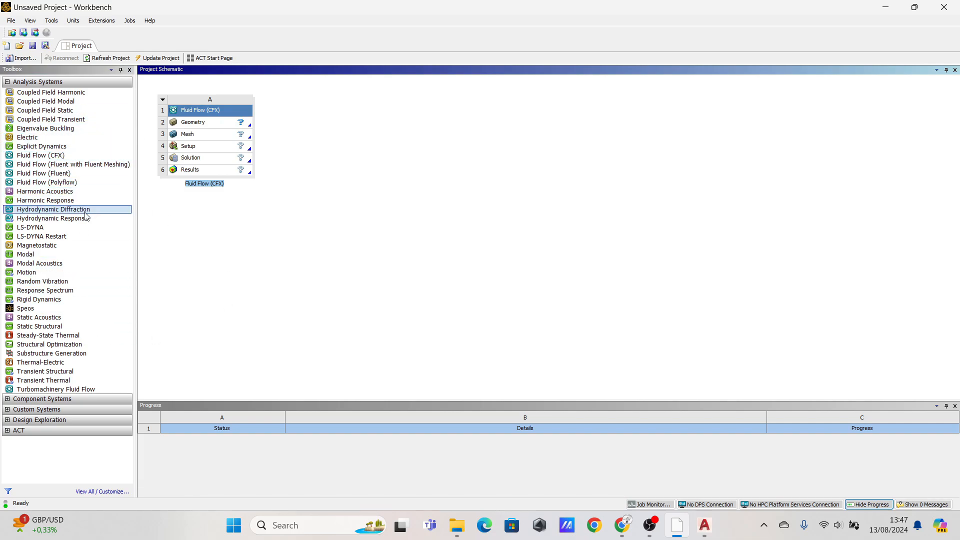
- Create a new DesignModeler geometry for the Geometry cell of the Fluid Flow (CFX) system
click(200, 125)
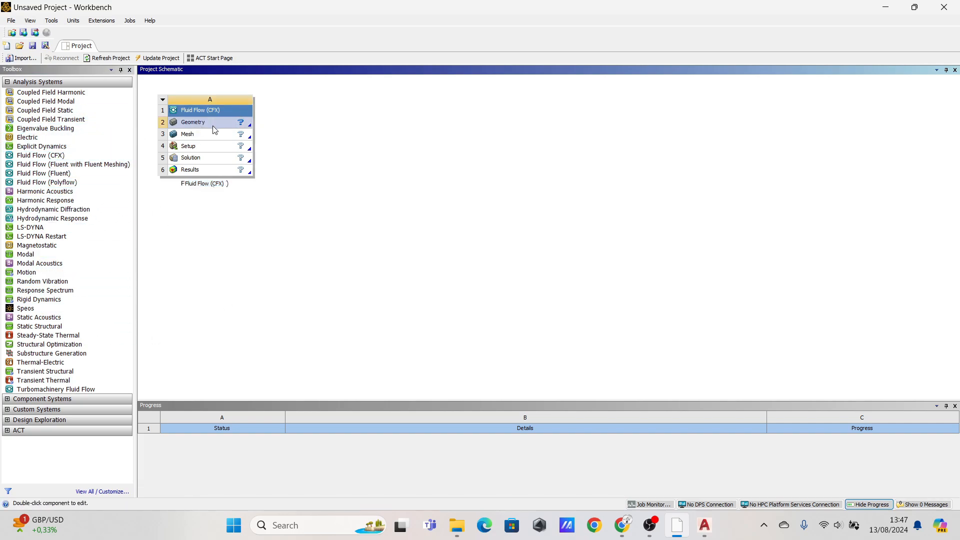
right_click(221, 123)
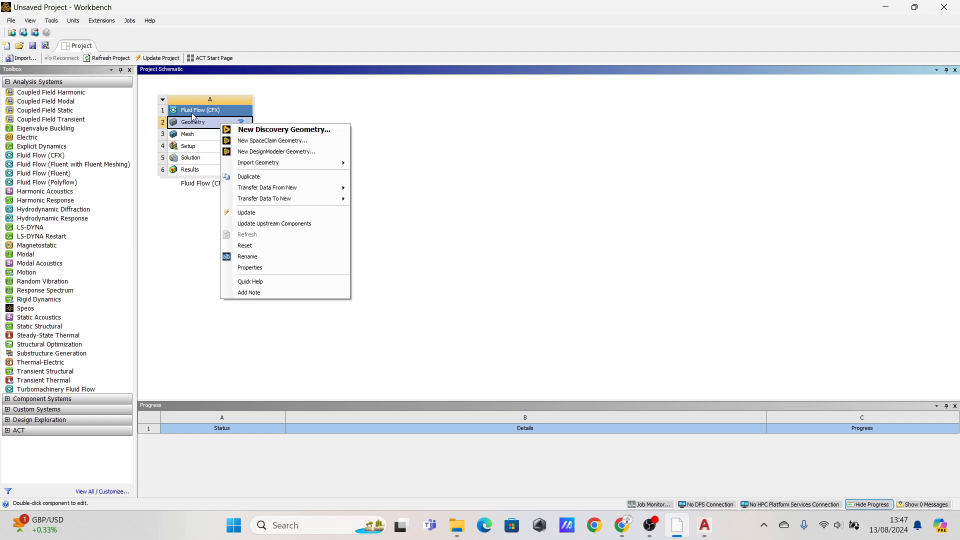
click(258, 155)
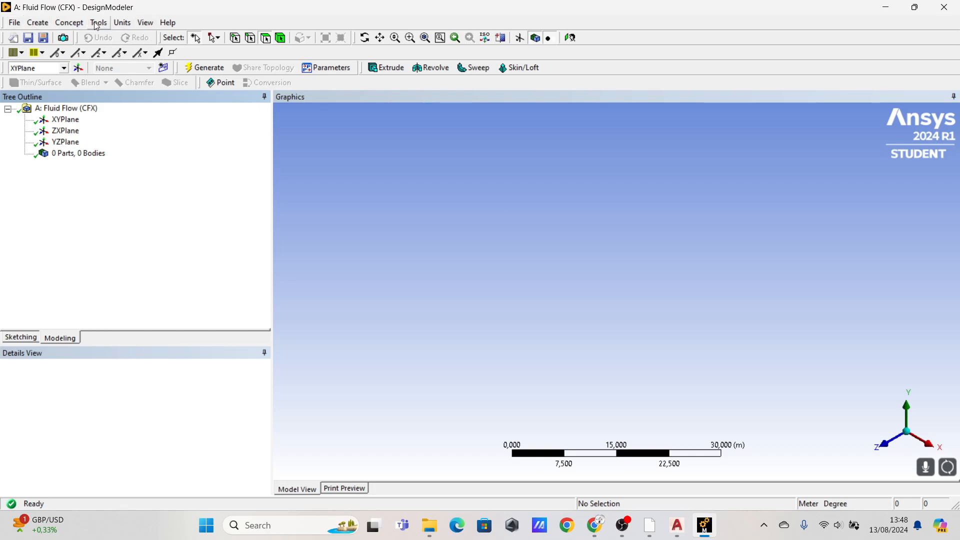
- Set the DesignModeler length unit to Millimeter
click(119, 28)
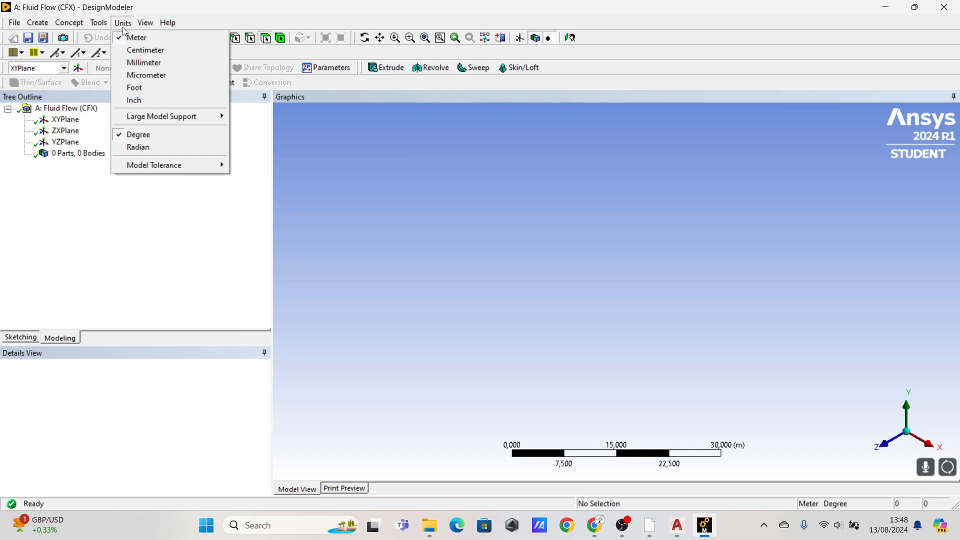
click(150, 63)
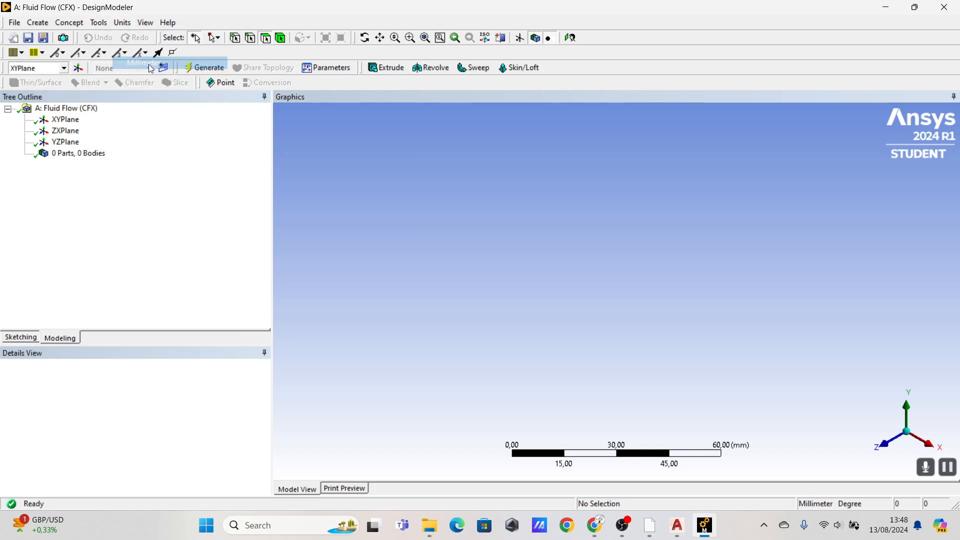
click(123, 23)
click(123, 24)
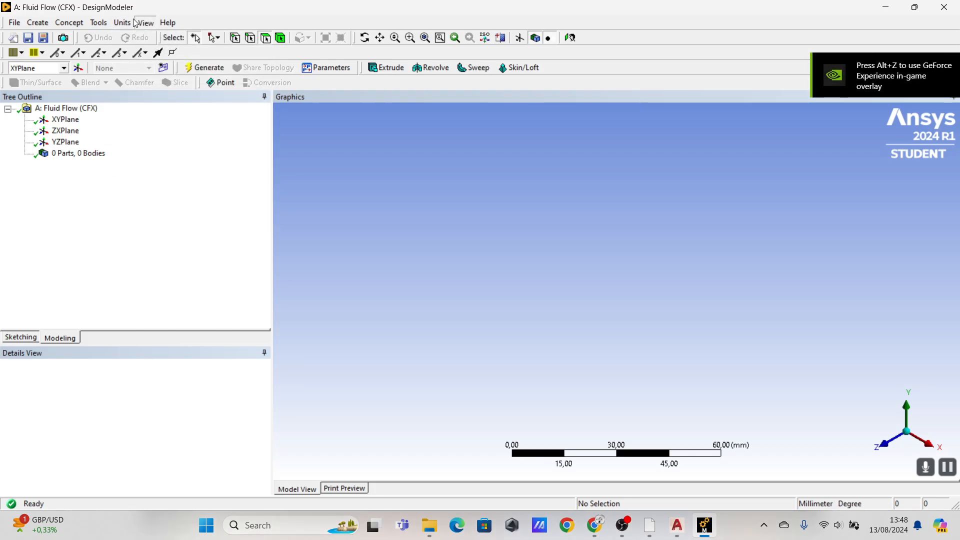
click(123, 23)
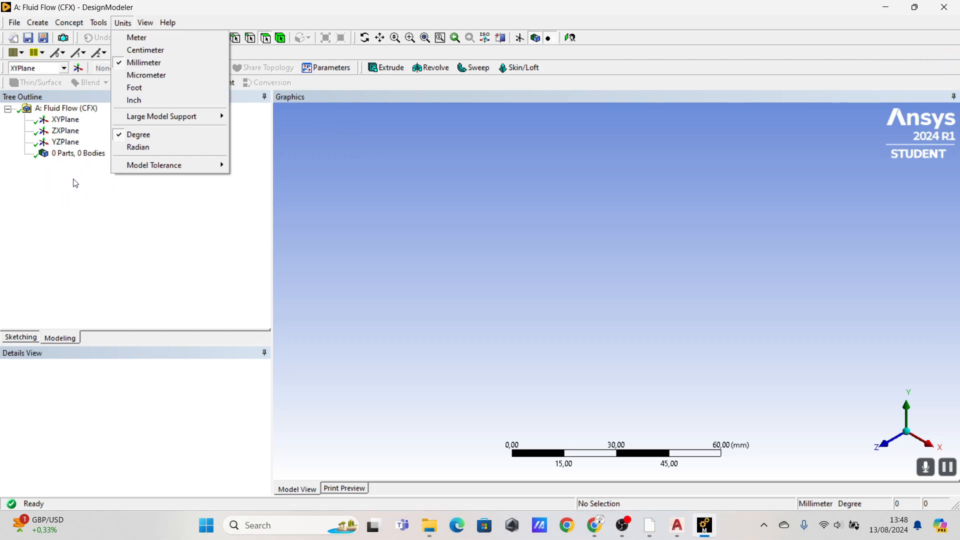
click(154, 62)
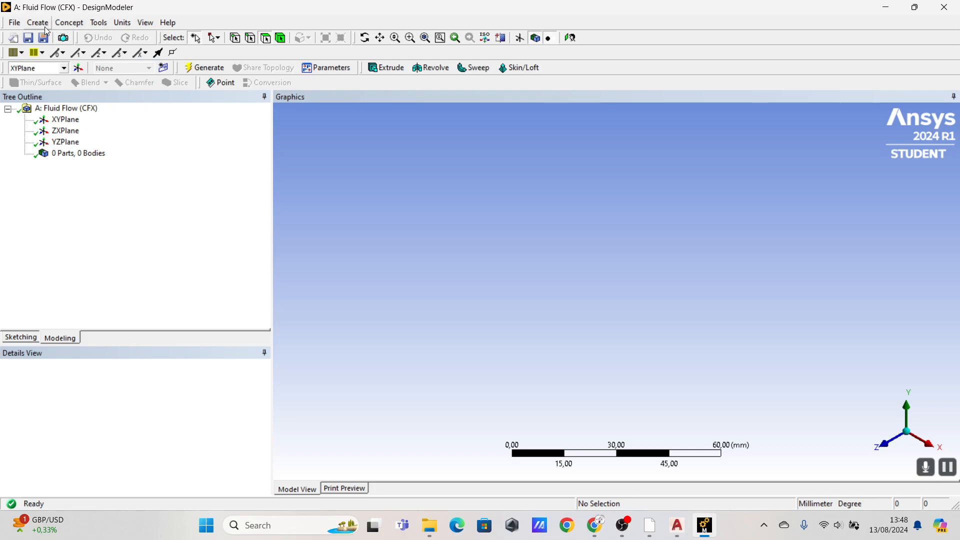
- Add a construction point feature on the XYPlane with its definition set to From Coordinates File
click(62, 25)
mouse_move(47, 25)
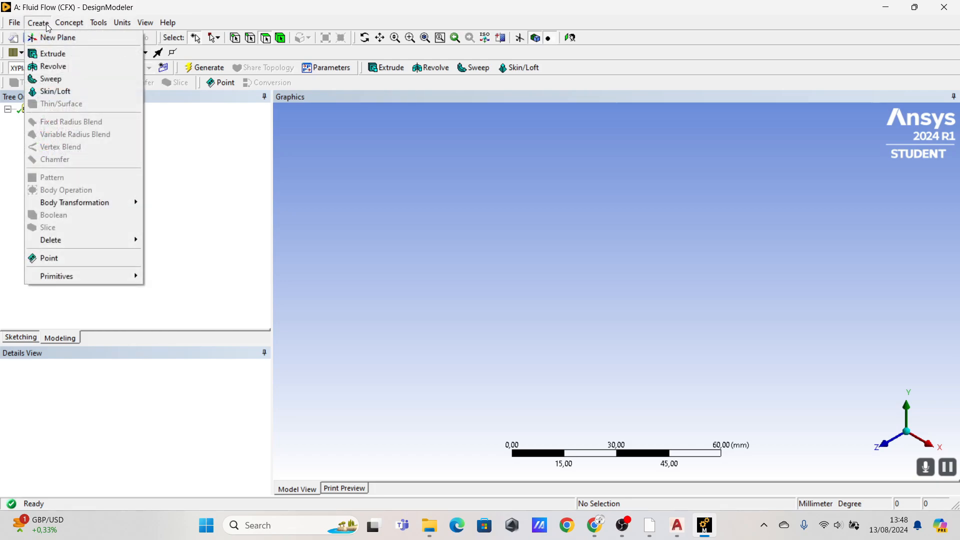
click(64, 257)
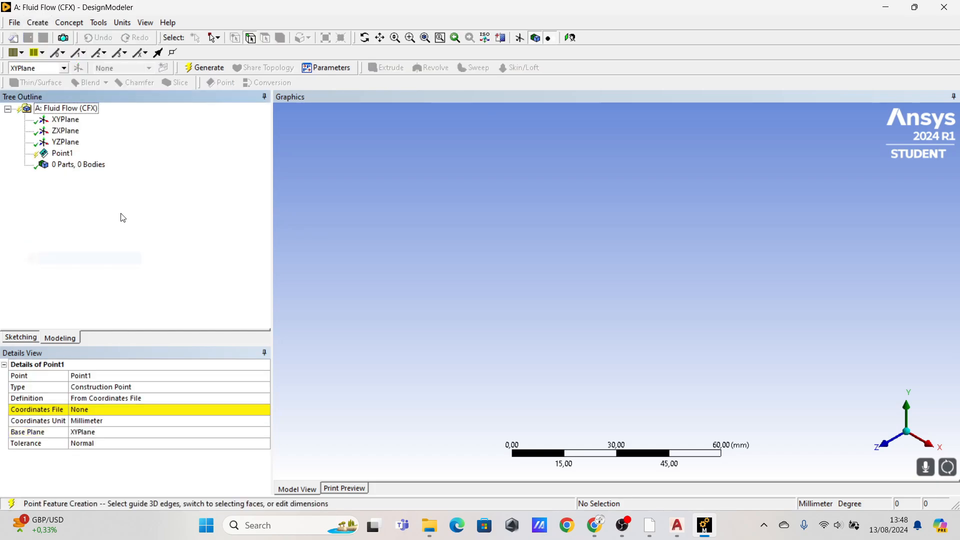
click(137, 408)
click(154, 400)
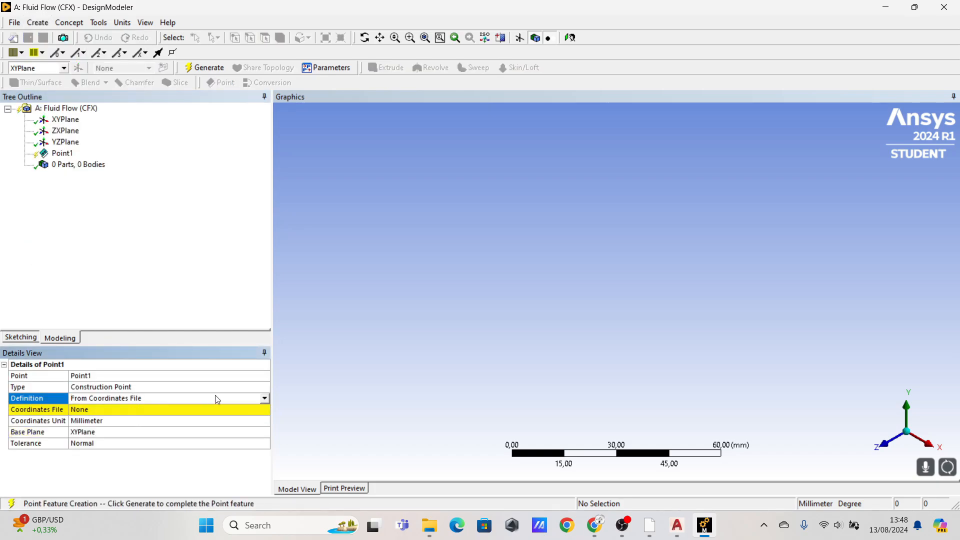
click(264, 399)
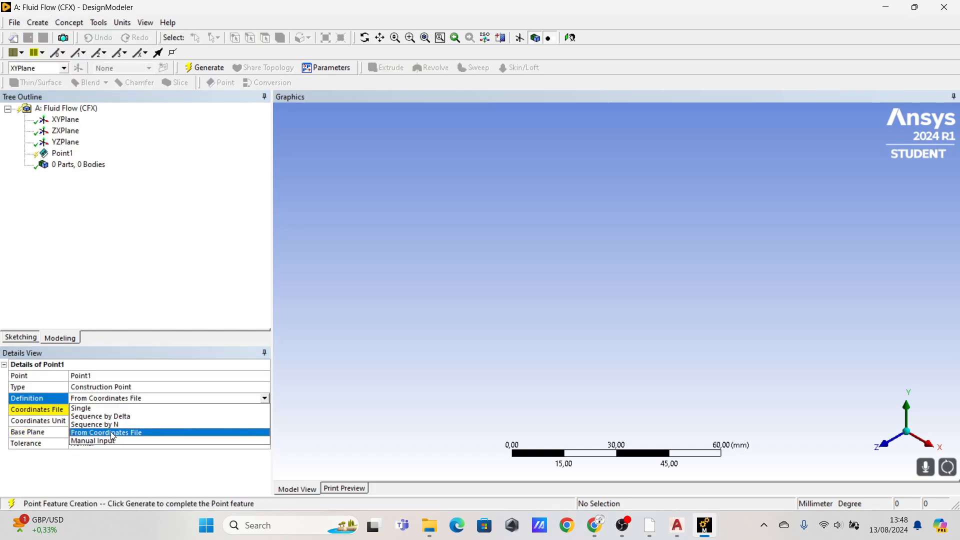
click(113, 437)
- Assign NACA 64(1)-212 from the New Data folder as the point feature's coordinates file and generate the airfoil points
click(269, 413)
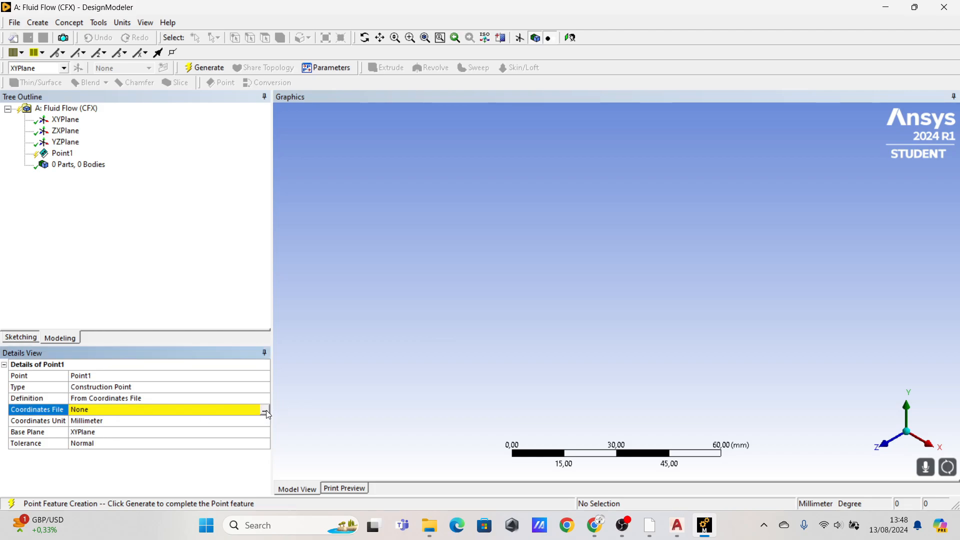
click(266, 411)
click(163, 200)
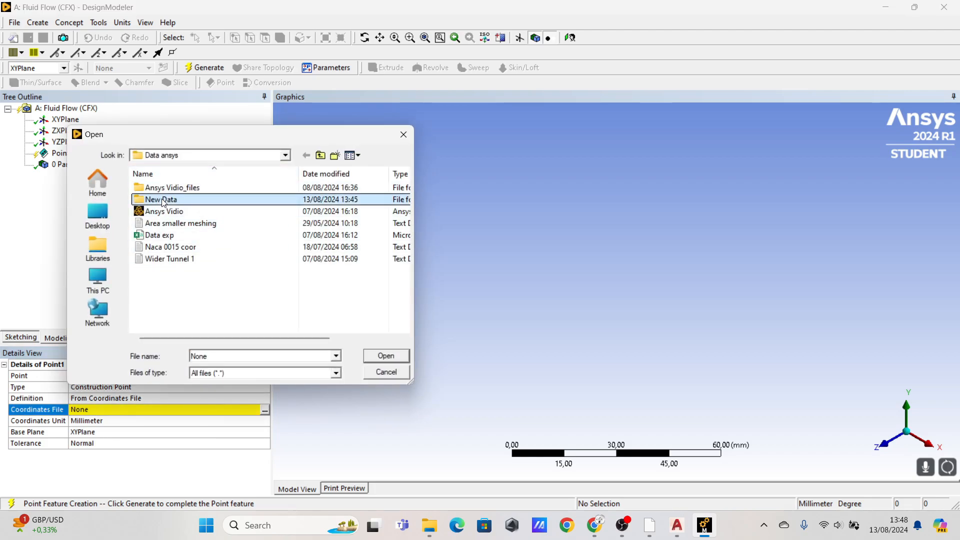
double_click(163, 200)
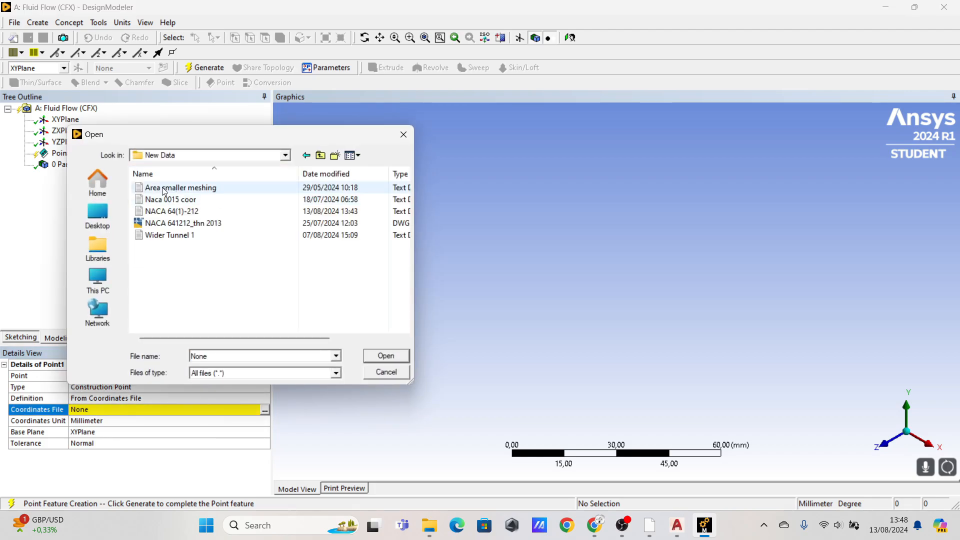
click(168, 214)
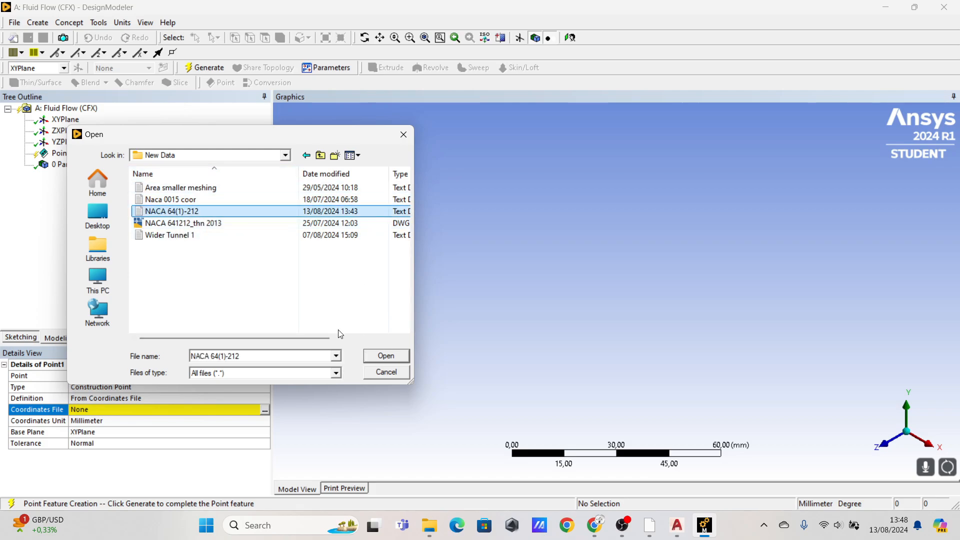
click(386, 356)
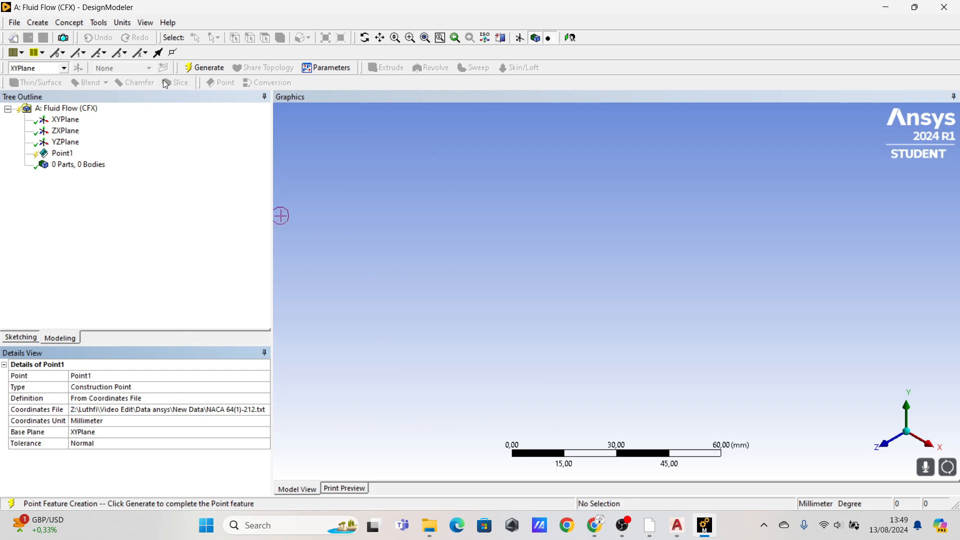
click(204, 67)
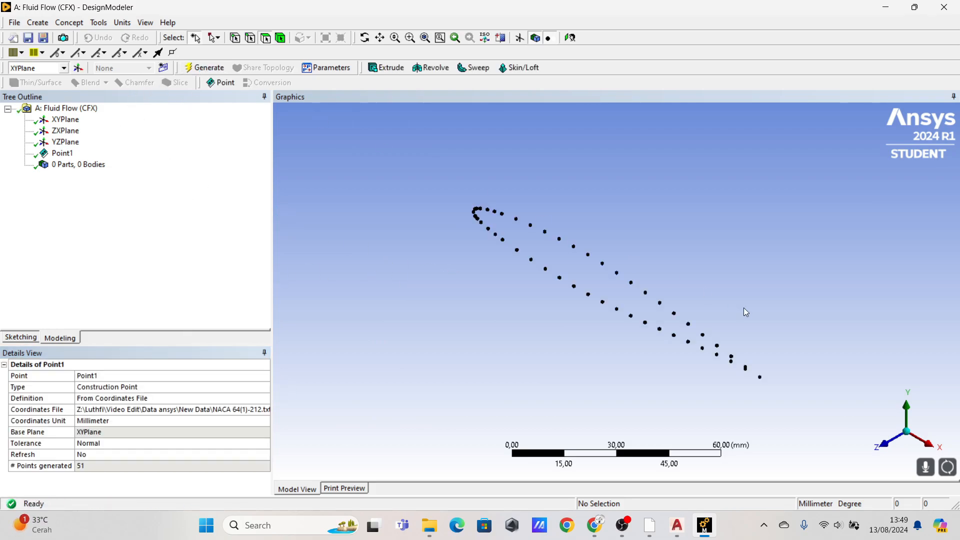
- View the airfoil points normal to the XY plane and add a Lines From Points feature
click(883, 443)
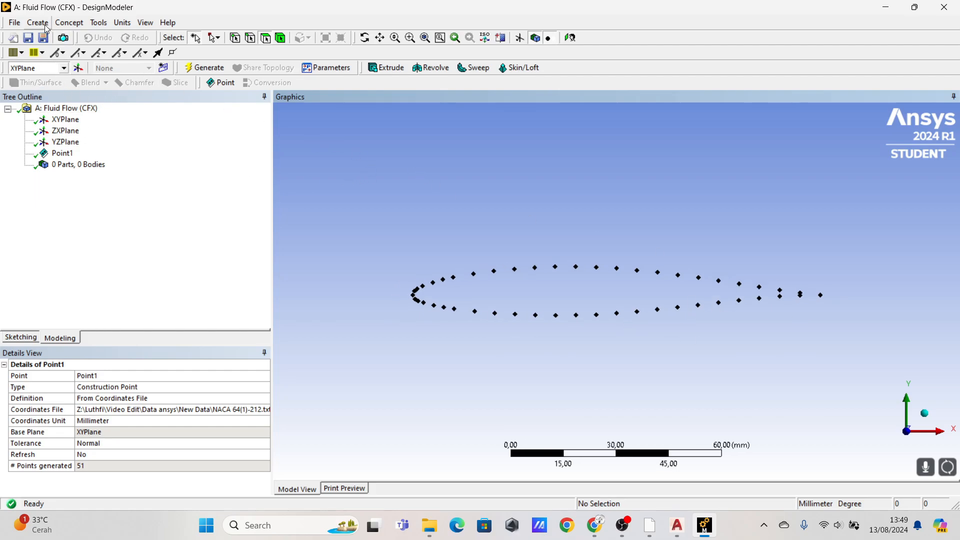
click(69, 24)
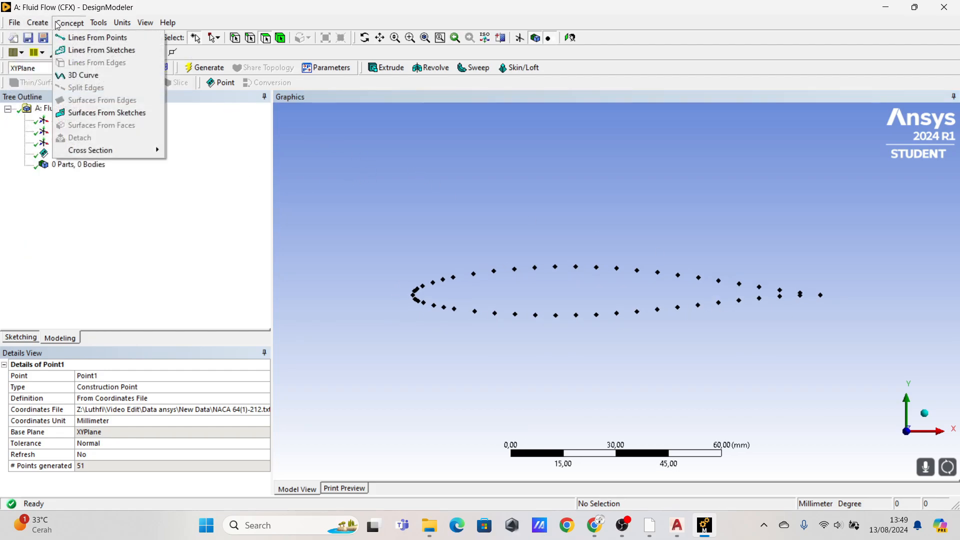
click(96, 37)
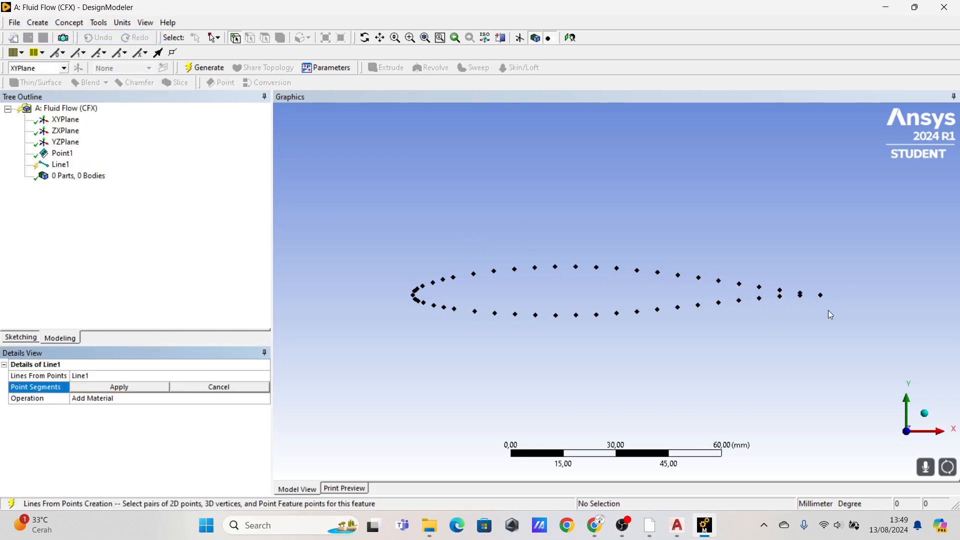
scroll(829, 314, up, 1)
ctrl+middle_drag(839, 314, 718, 320)
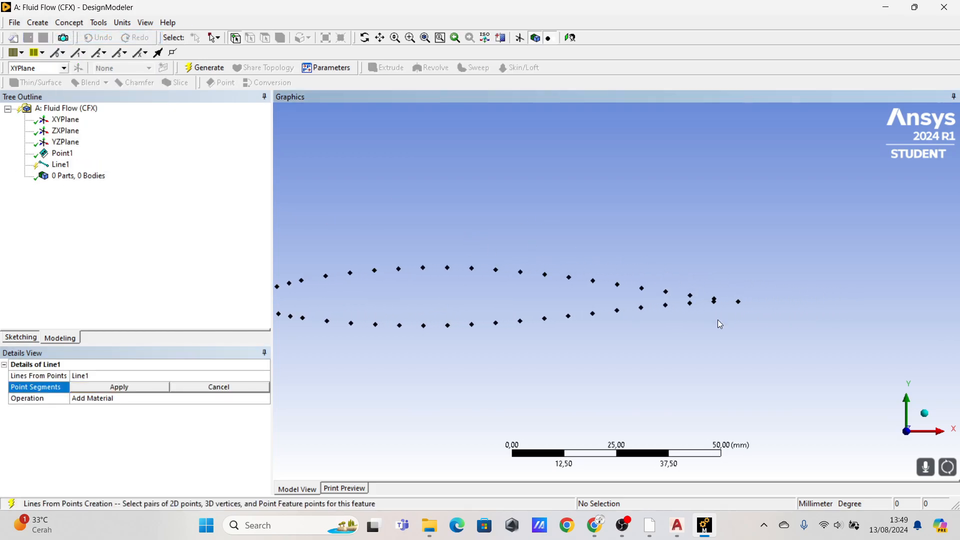
scroll(764, 315, up, 2)
drag(773, 309, 629, 286)
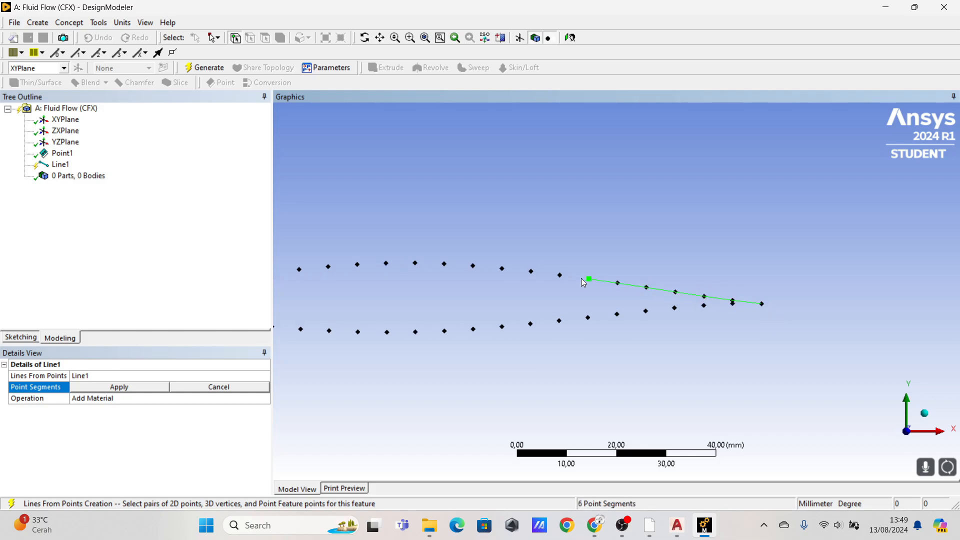
drag(485, 272, 398, 266)
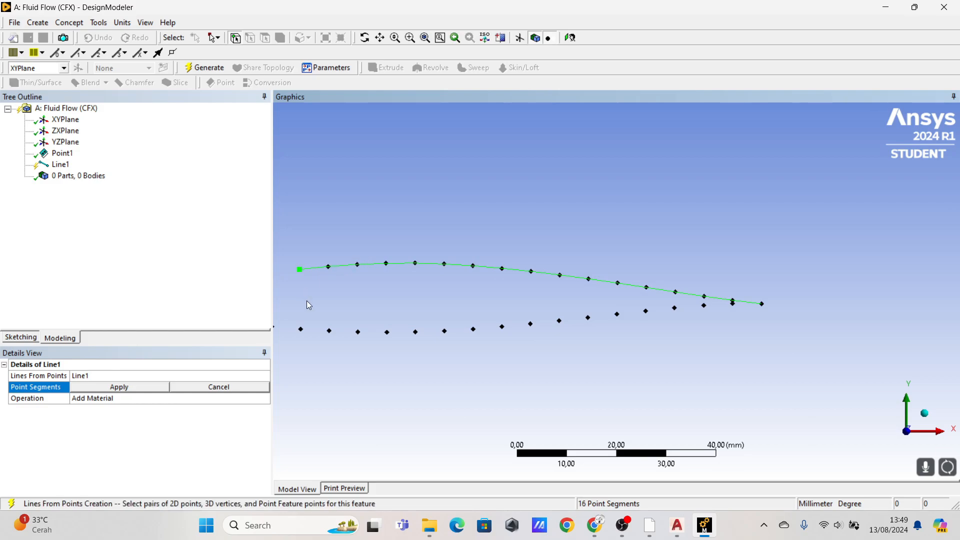
ctrl+middle_drag(309, 305, 468, 294)
scroll(468, 293, up, 1)
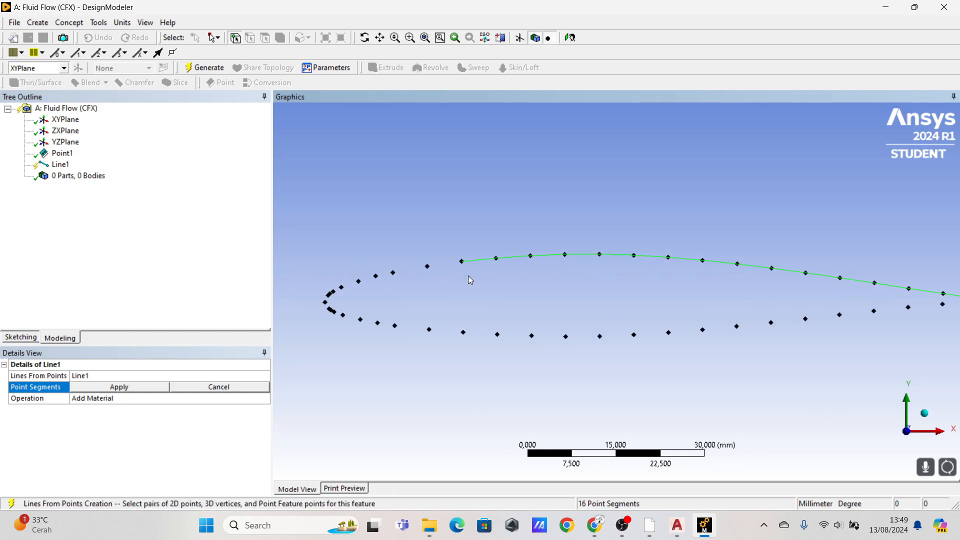
drag(445, 264, 362, 286)
click(208, 390)
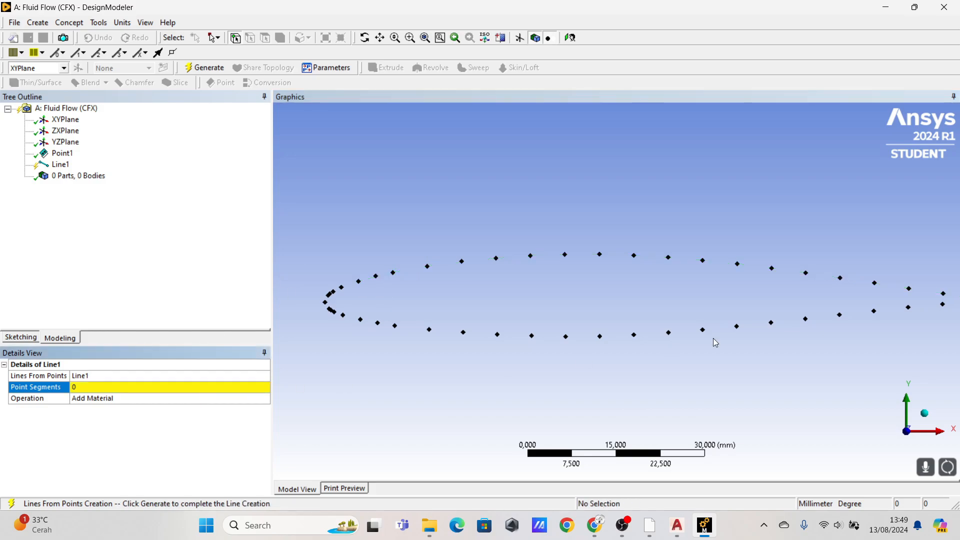
- Select the upper-surface points in order as line segments, from the trailing edge to just short of the leading-edge point cluster
click(108, 388)
ctrl+middle_drag(860, 267, 660, 243)
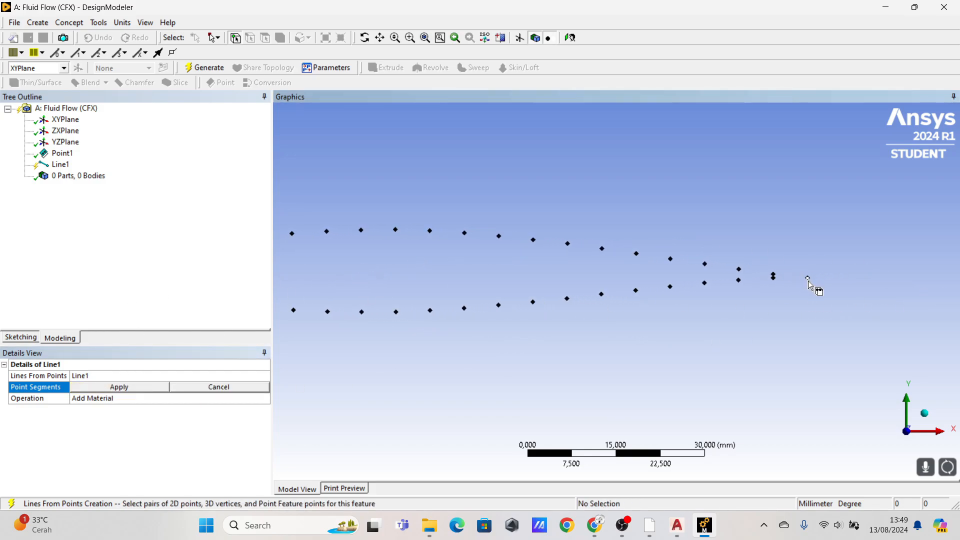
drag(809, 278, 464, 236)
drag(392, 231, 293, 236)
ctrl+middle_drag(372, 265, 615, 268)
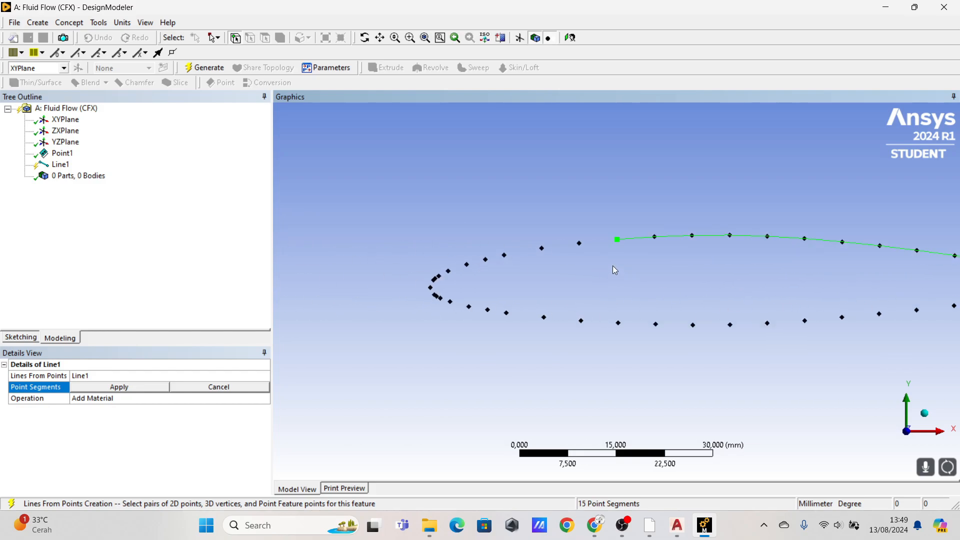
scroll(602, 261, up, 3)
drag(611, 206, 425, 232)
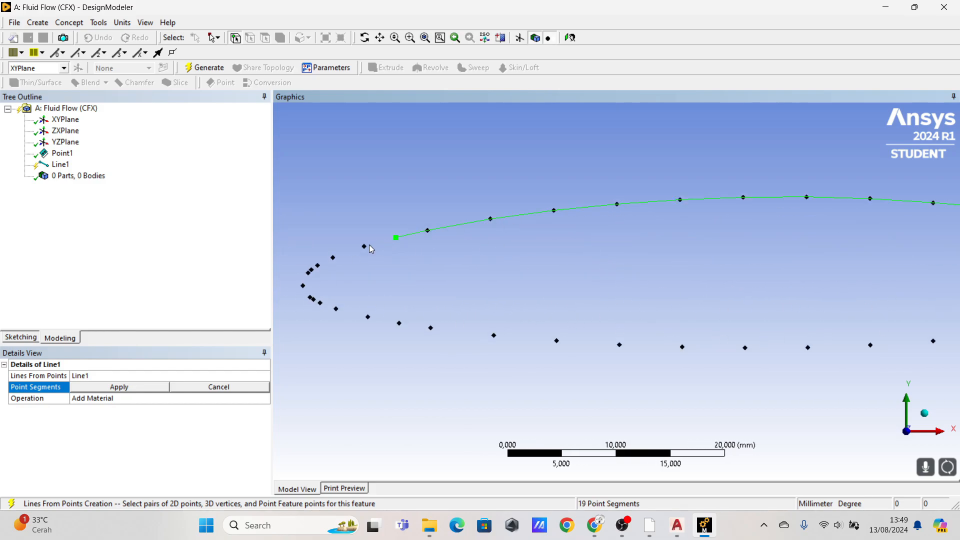
drag(370, 245, 334, 259)
ctrl+middle_drag(338, 285, 498, 273)
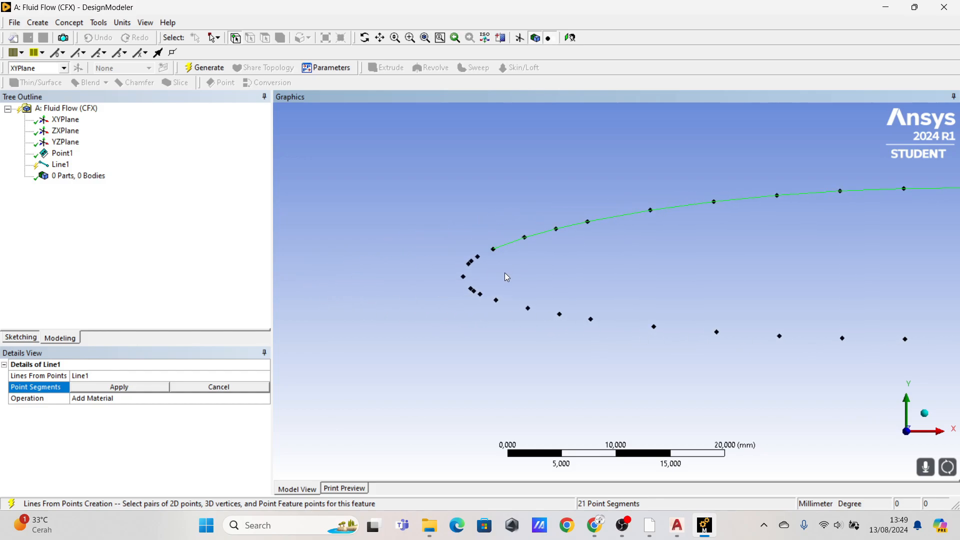
- Select the lower-surface points as line segments, from just behind the leading-edge cluster to past mid-chord
scroll(713, 283, down, 2)
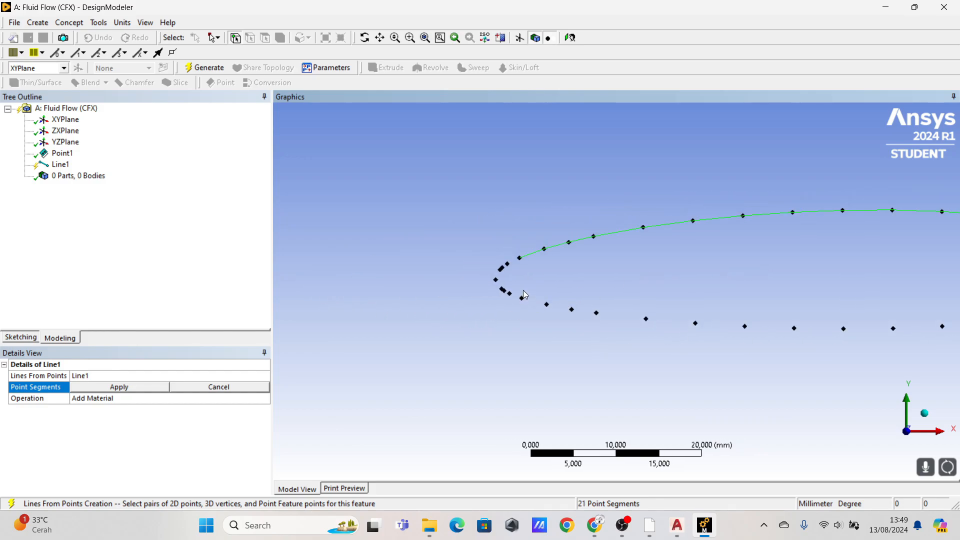
drag(523, 297, 678, 324)
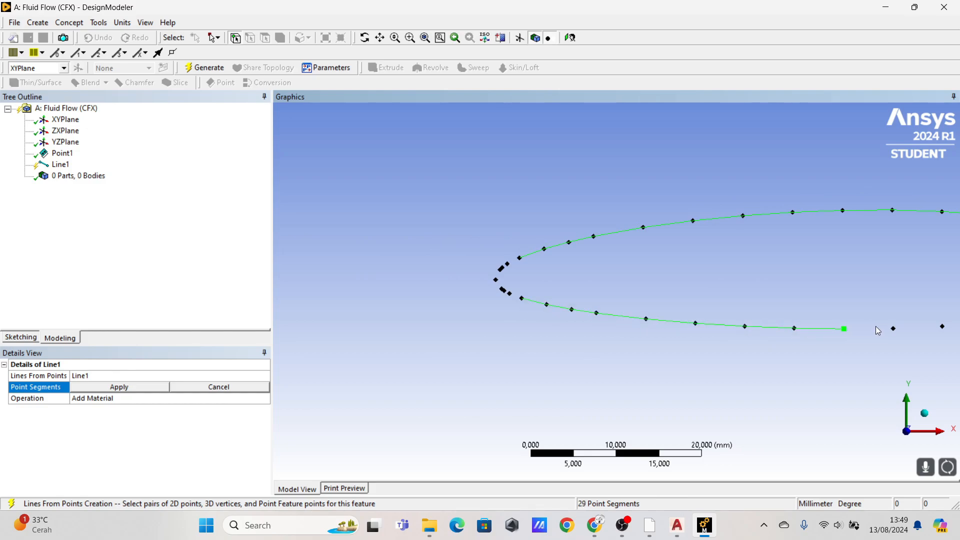
drag(893, 328, 943, 326)
ctrl+middle_drag(895, 287, 405, 314)
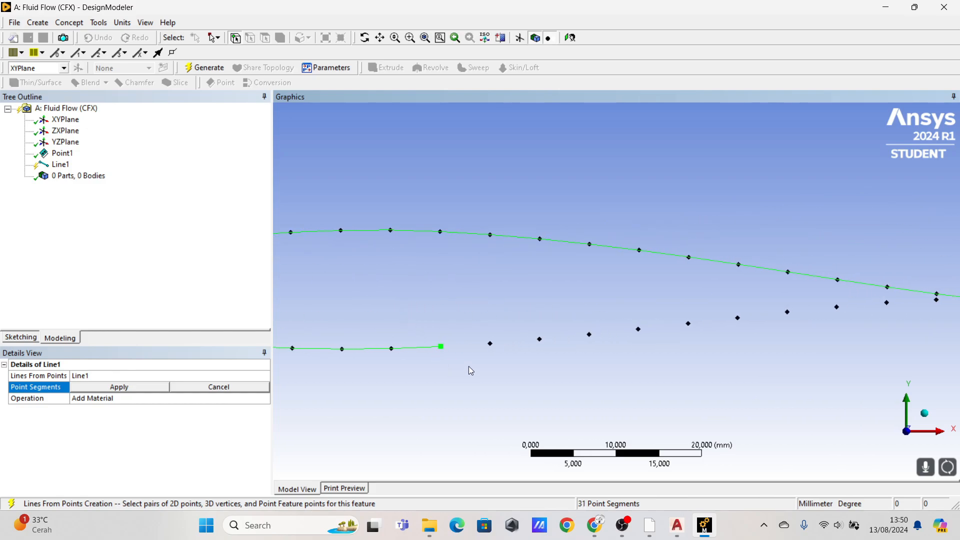
drag(442, 348, 560, 343)
click(541, 338)
double_click(589, 334)
double_click(637, 330)
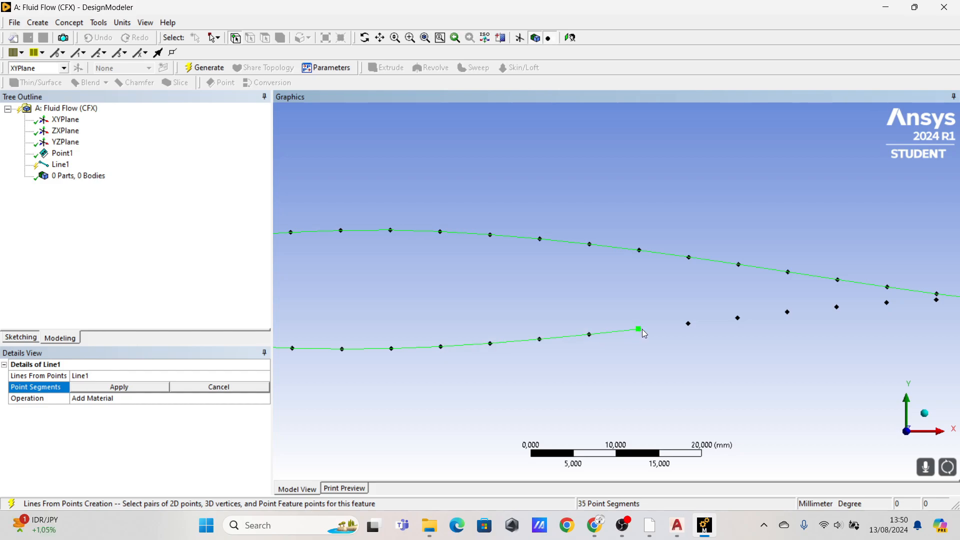
- Continue the lower-surface line segments point by point to the shared trailing-edge point and apply the point segments
double_click(688, 323)
double_click(737, 318)
double_click(787, 312)
double_click(837, 307)
double_click(887, 302)
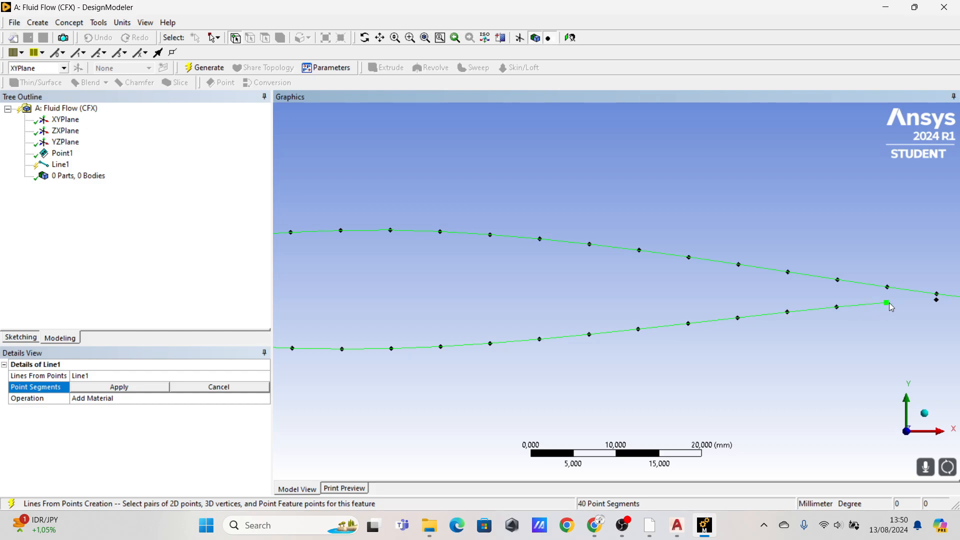
double_click(937, 300)
ctrl+middle_drag(934, 309, 530, 360)
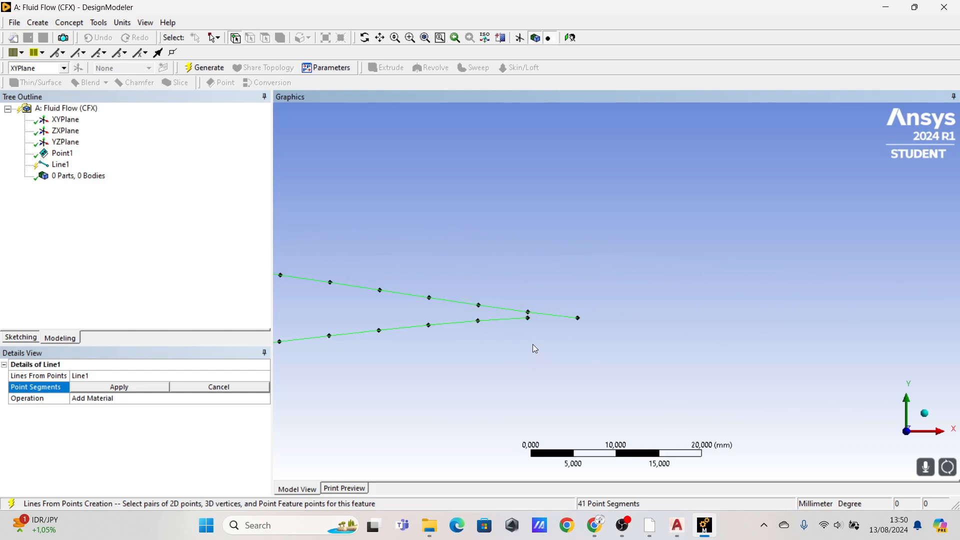
scroll(532, 344, up, 2)
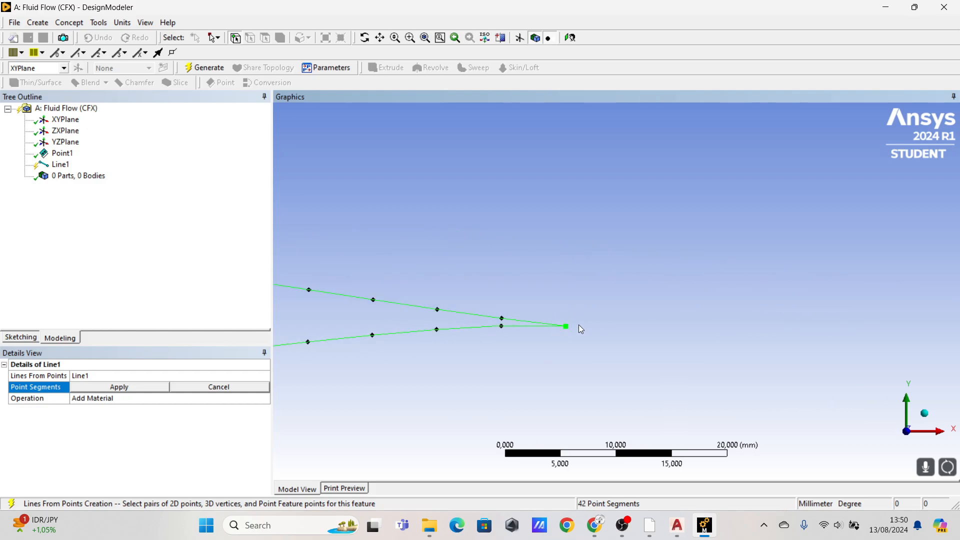
scroll(500, 350, down, 1)
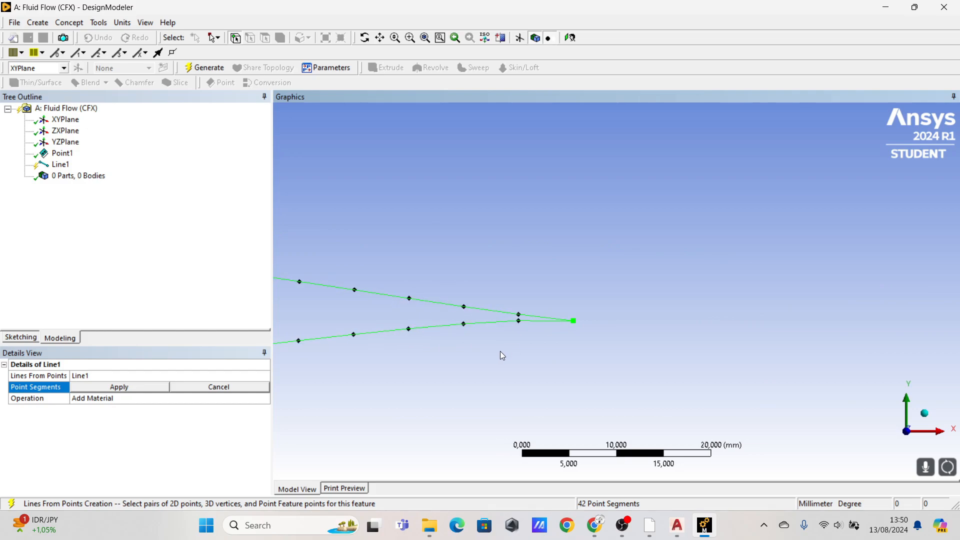
click(148, 391)
- Examine the connected upper and lower line segments along the airfoil from trailing edge to leading edge
ctrl+middle_drag(435, 368, 699, 375)
scroll(577, 343, down, 2)
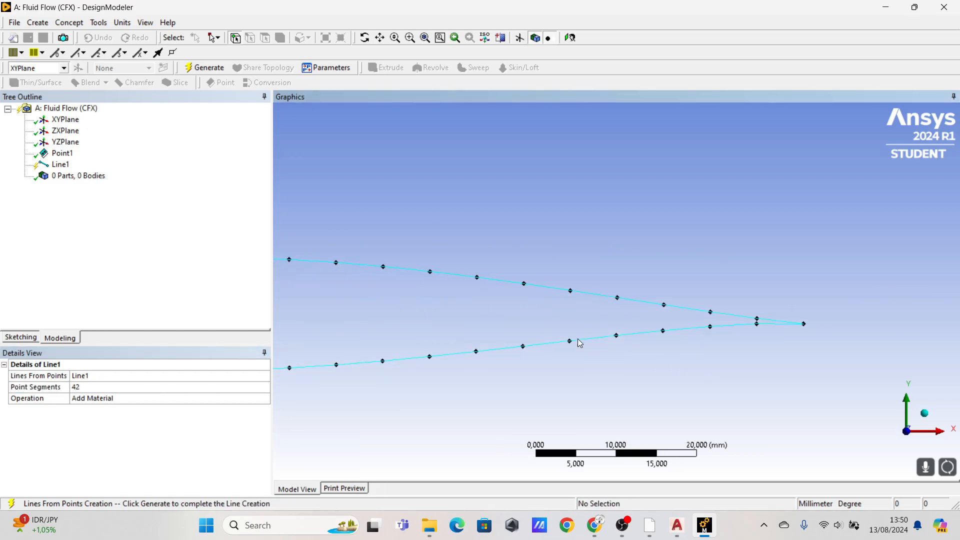
click(69, 22)
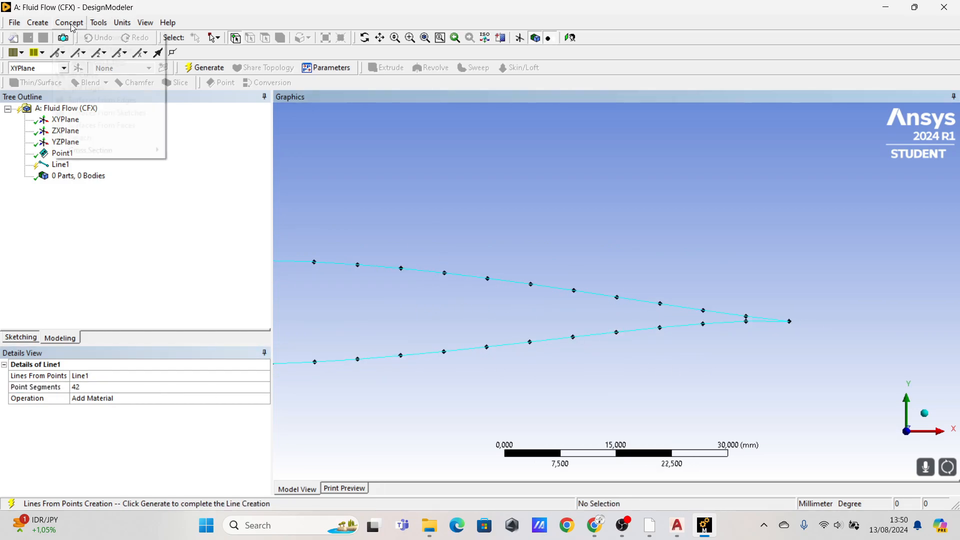
click(503, 190)
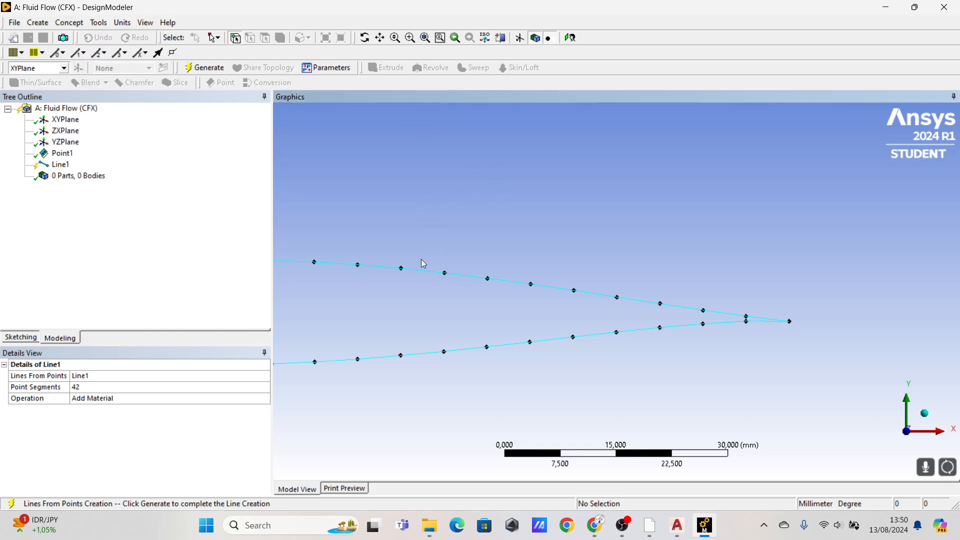
ctrl+middle_drag(421, 260, 614, 239)
scroll(575, 311, down, 2)
scroll(747, 296, down, 2)
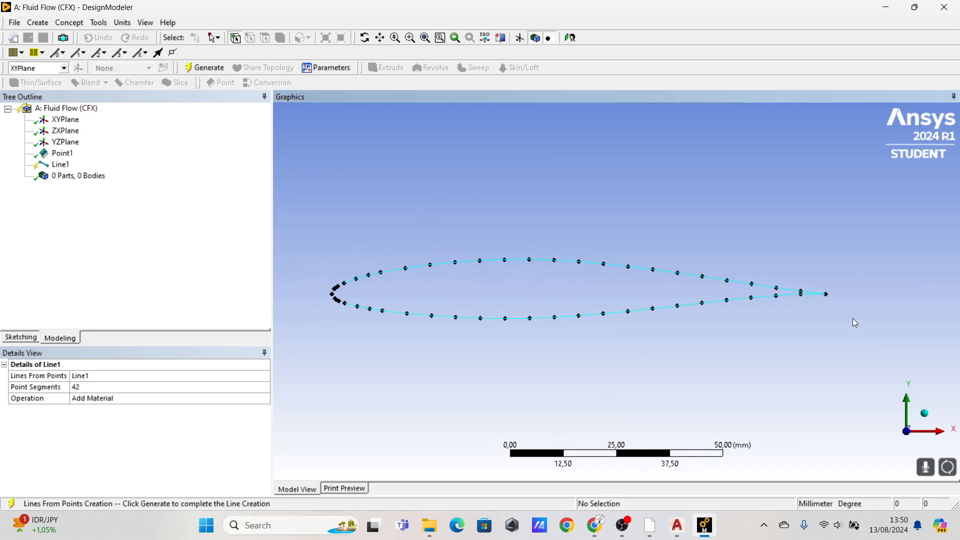
scroll(467, 270, up, 2)
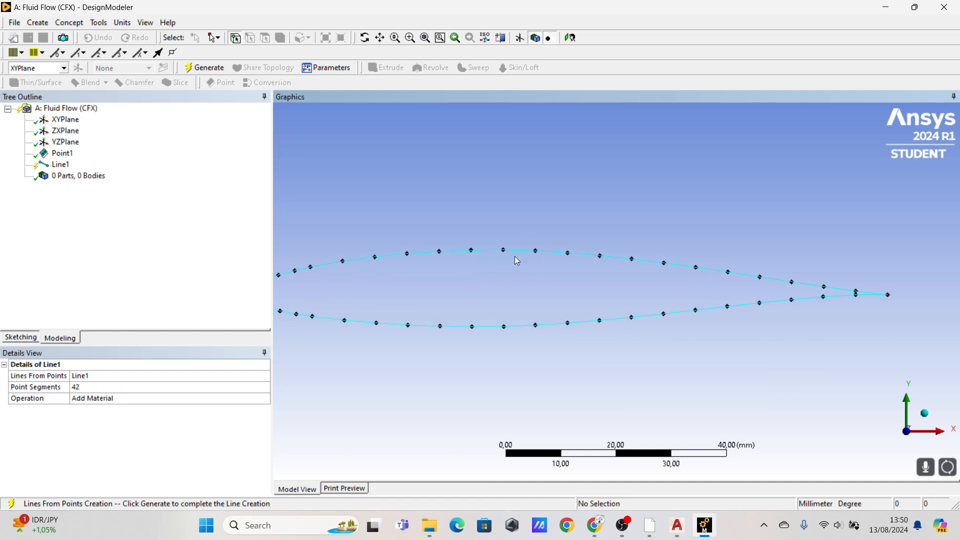
scroll(553, 257, up, 3)
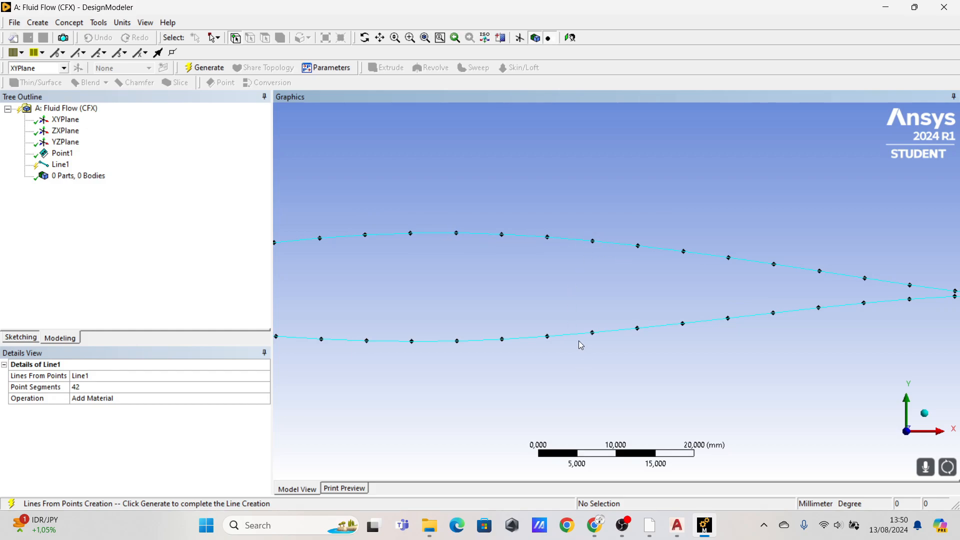
scroll(681, 358, down, 2)
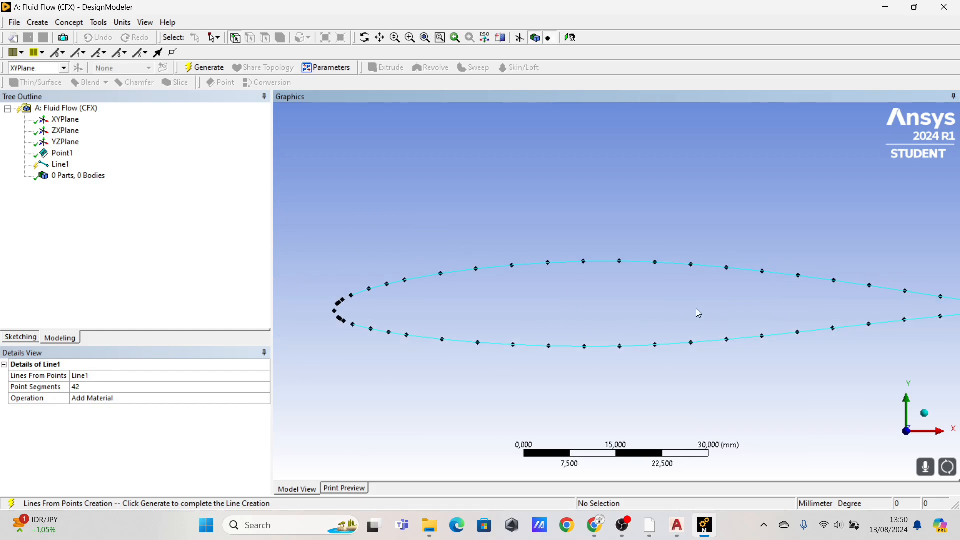
scroll(590, 270, up, 5)
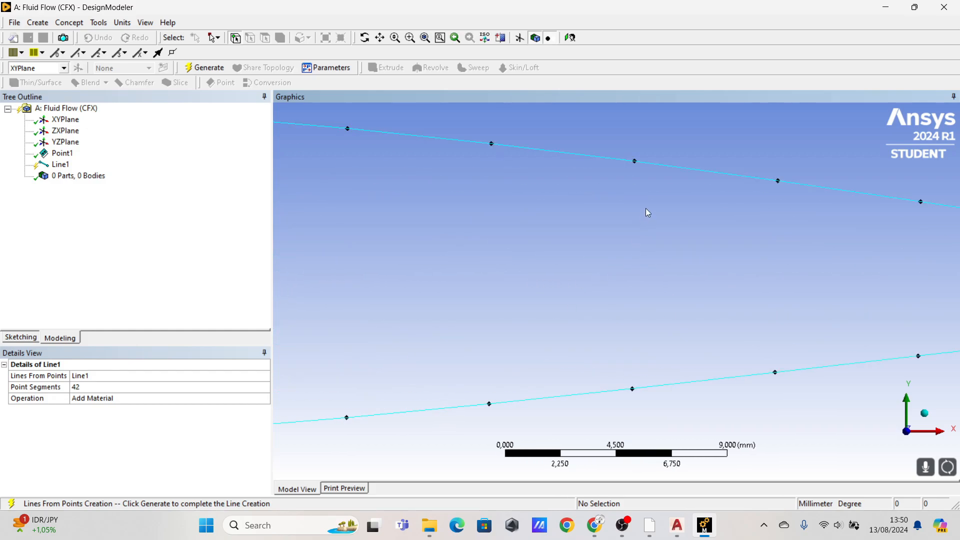
scroll(659, 187, up, 2)
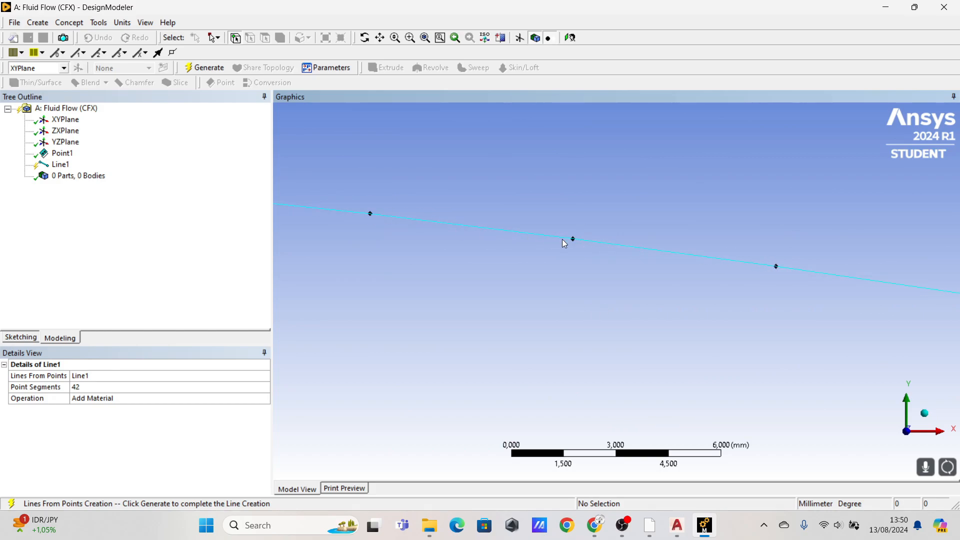
scroll(570, 245, down, 3)
scroll(579, 256, down, 5)
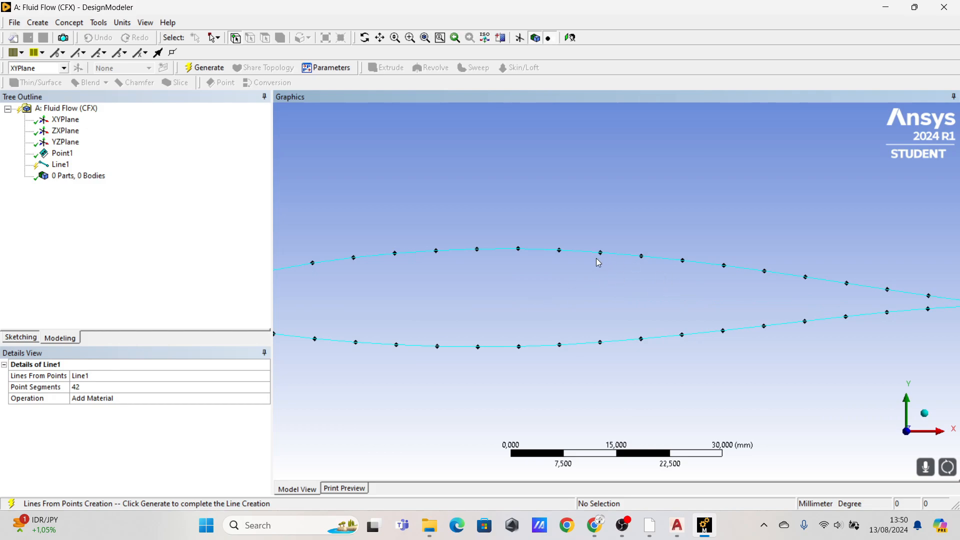
mouse_move(630, 306)
ctrl+middle_down()
mouse_move(500, 308)
mouse_move(720, 309)
ctrl+middle_up()
ctrl+middle_drag(512, 299, 681, 310)
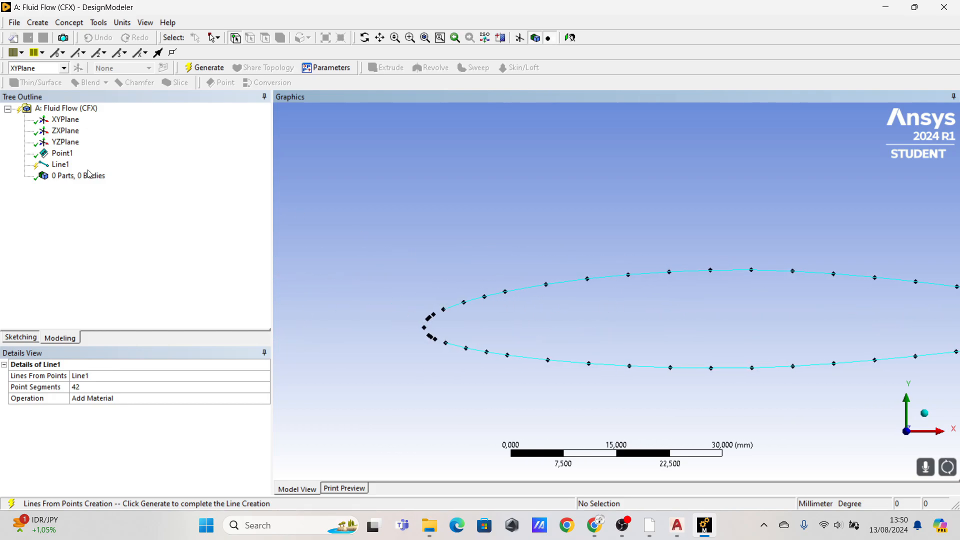
- Generate the line feature for the airfoil's upper and lower surfaces
click(205, 68)
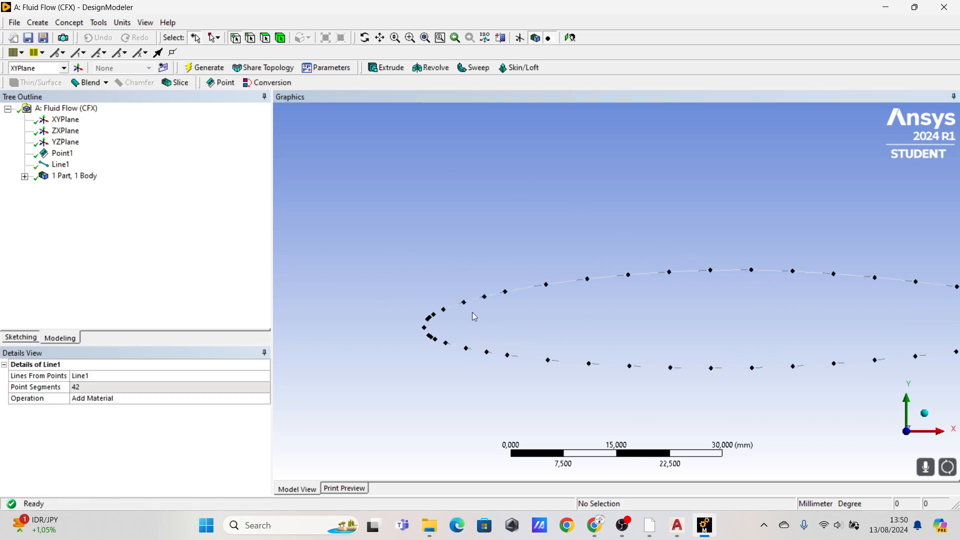
ctrl+middle_drag(463, 318, 554, 314)
scroll(553, 314, up, 2)
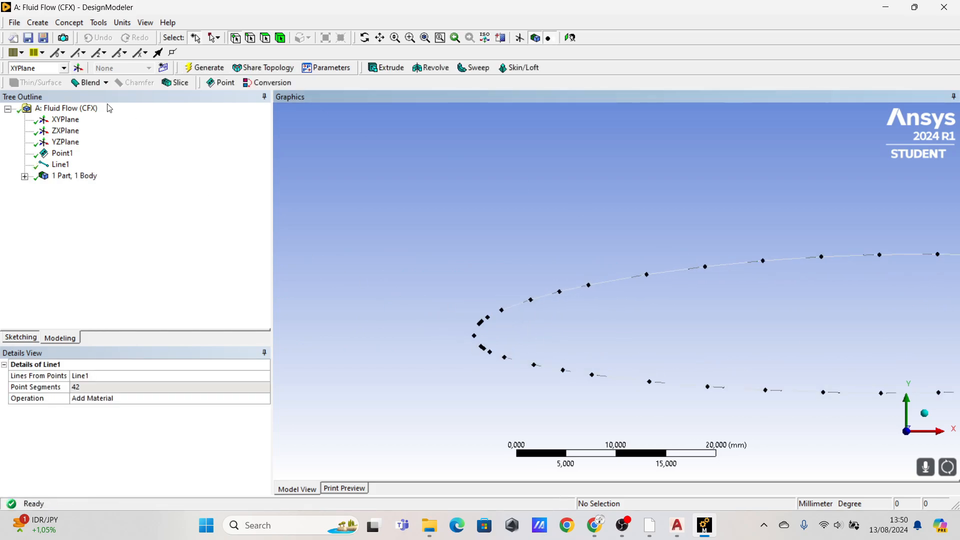
- Start a 3D curve through the leading-edge points, picking the four upper-surface points from the line end toward the nose
click(69, 22)
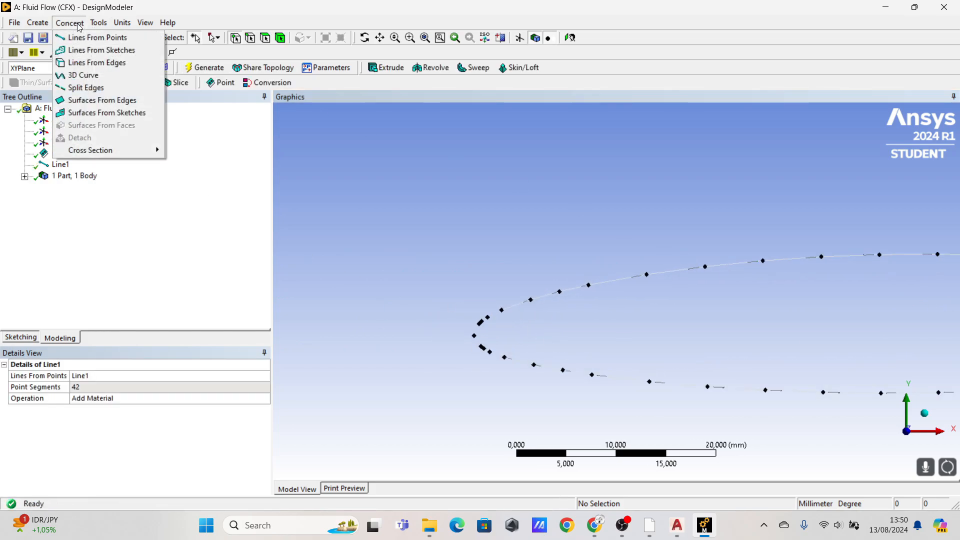
click(83, 75)
scroll(501, 327, up, 2)
scroll(501, 327, up, 1)
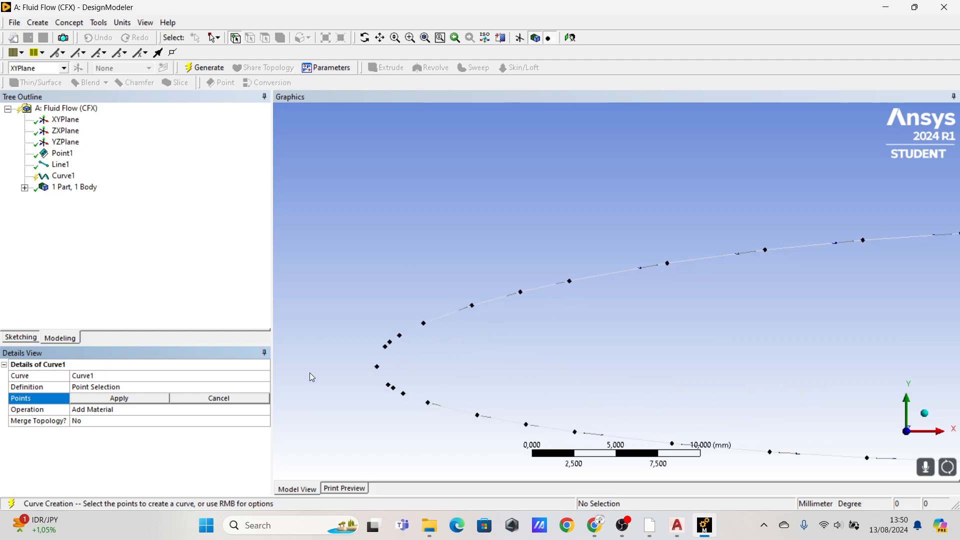
click(424, 323)
click(400, 336)
click(389, 342)
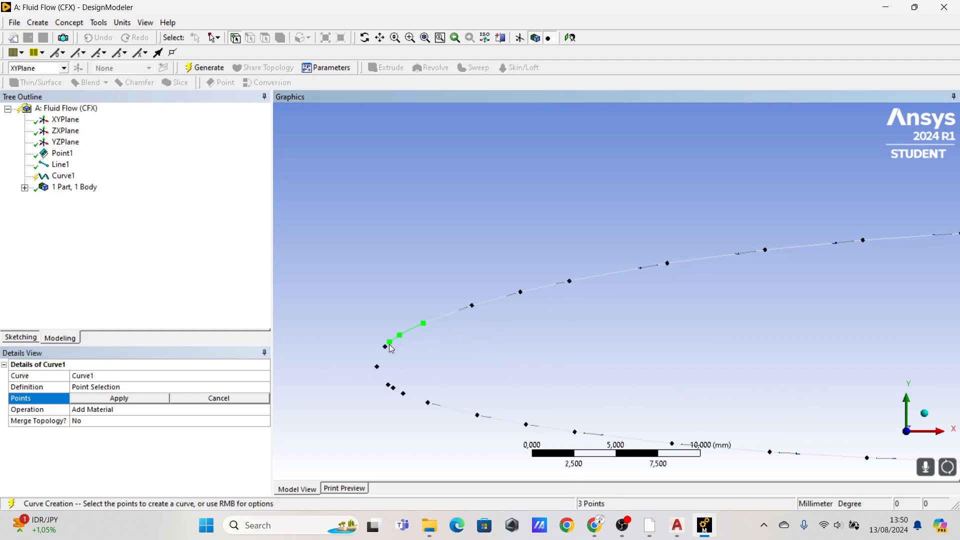
click(385, 347)
- Continue the curve through the nose point and the lower-surface leading-edge points to the lower line end, and generate it
click(377, 366)
click(387, 384)
click(394, 387)
click(404, 393)
ctrl+middle_drag(433, 372, 553, 365)
click(155, 399)
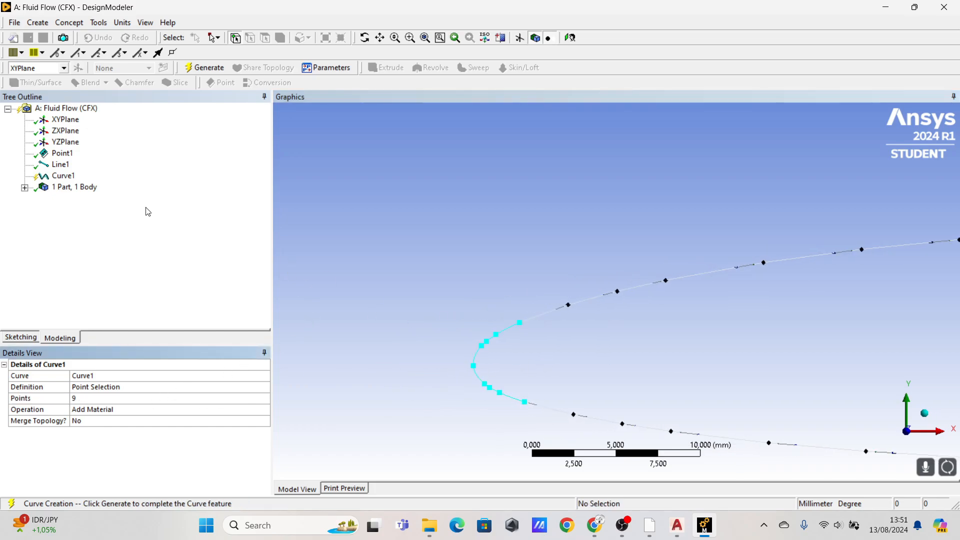
click(205, 67)
- Examine the leading-edge curve and the complete airfoil outline back to the trailing edge
scroll(406, 380, up, 3)
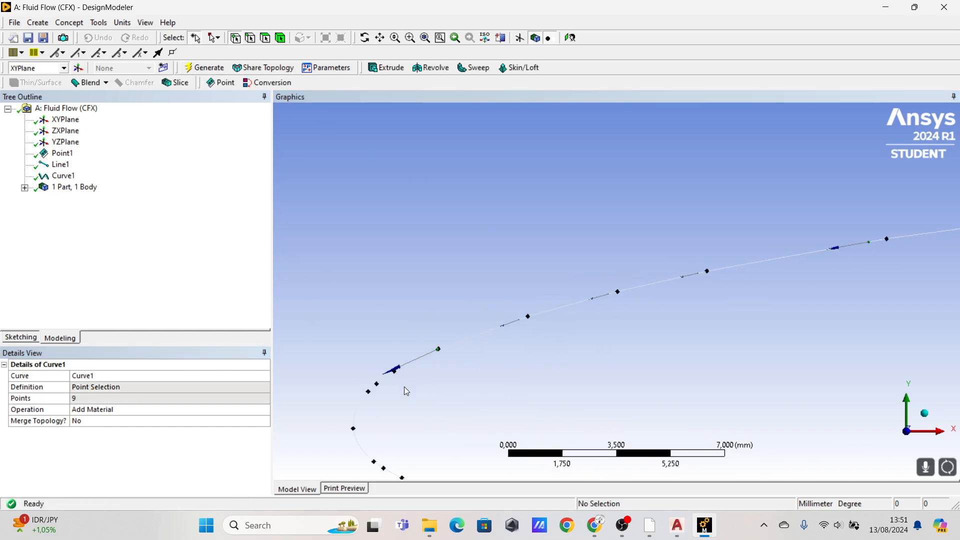
ctrl+middle_drag(406, 391, 532, 338)
scroll(533, 339, down, 3)
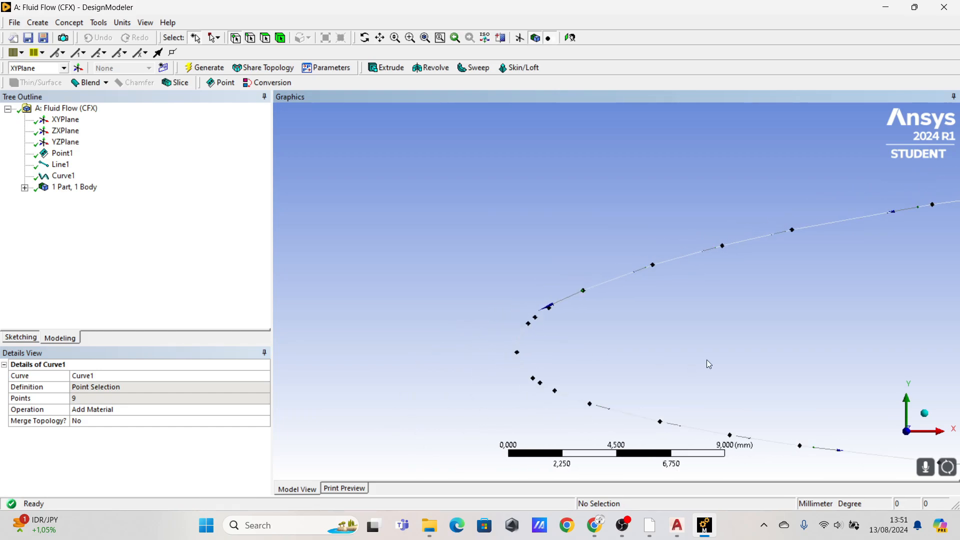
ctrl+middle_drag(706, 360, 536, 347)
scroll(537, 347, down, 5)
ctrl+middle_drag(625, 326, 425, 302)
scroll(477, 299, down, 2)
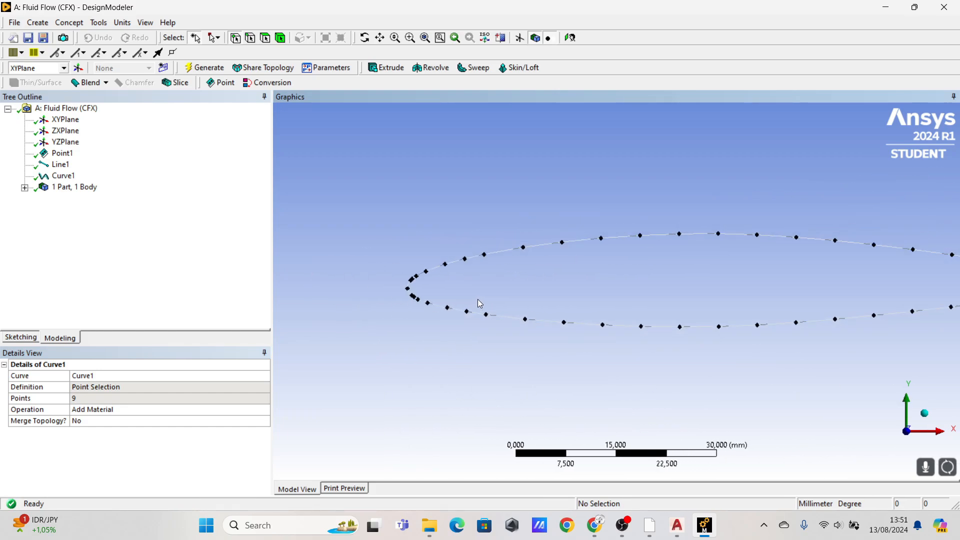
scroll(527, 283, down, 3)
ctrl+middle_drag(526, 283, 362, 258)
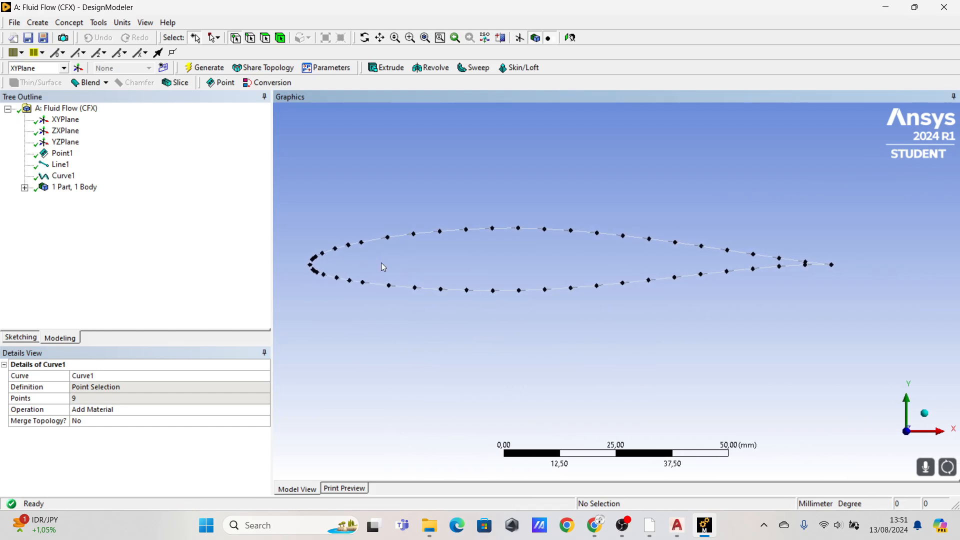
- Start an Extrude and apply all edges of the airfoil outline as its geometry
click(39, 23)
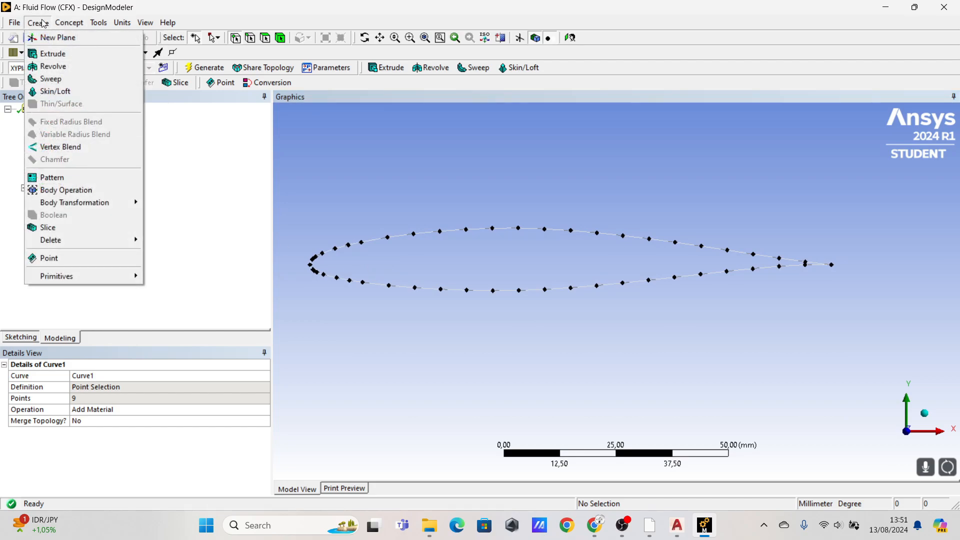
mouse_move(68, 23)
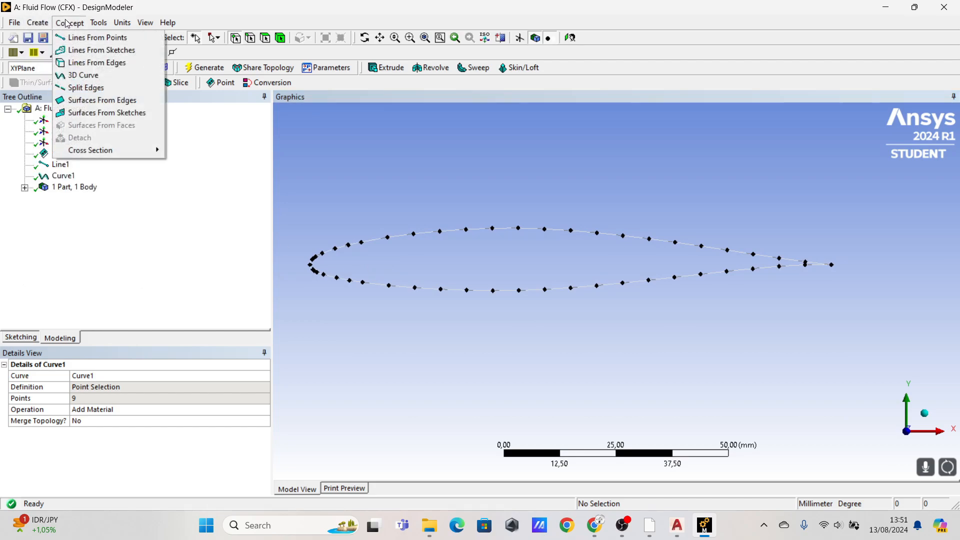
click(57, 20)
click(44, 25)
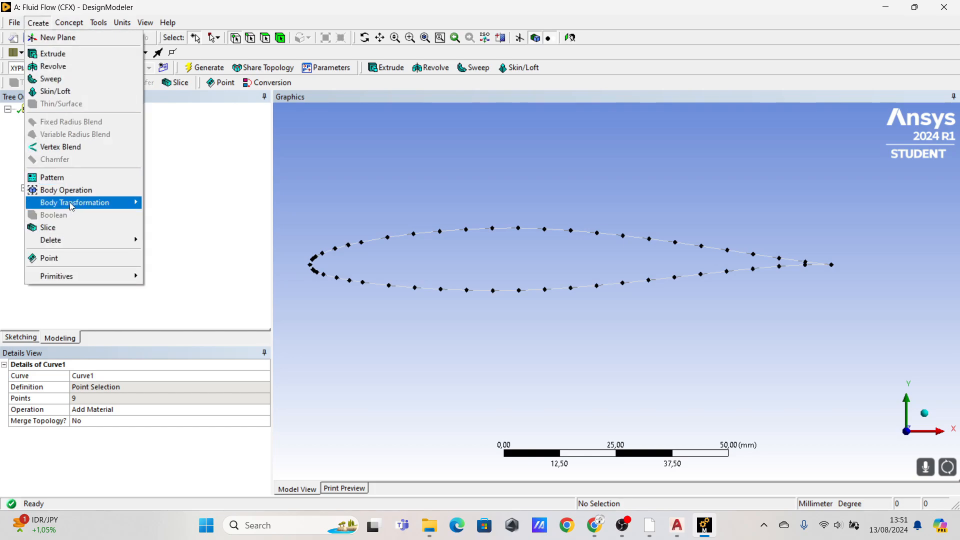
click(65, 54)
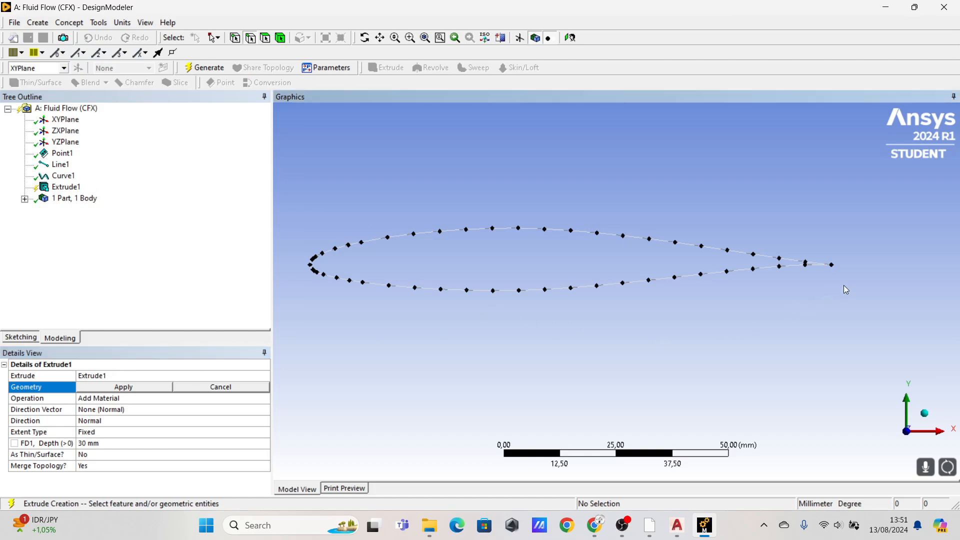
mouse_move(844, 285)
mouse_down()
mouse_move(783, 241)
mouse_move(685, 223)
mouse_move(592, 320)
mouse_move(561, 270)
mouse_move(568, 201)
mouse_move(532, 284)
mouse_move(501, 223)
mouse_move(459, 295)
mouse_move(445, 238)
mouse_move(427, 276)
mouse_move(392, 221)
mouse_move(362, 302)
mouse_move(345, 238)
mouse_move(332, 285)
mouse_move(310, 280)
mouse_up()
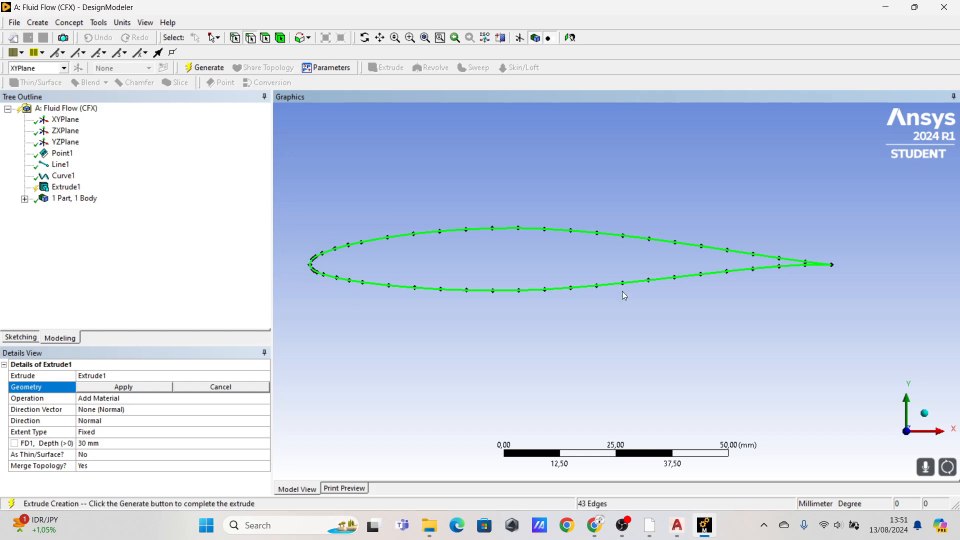
click(152, 387)
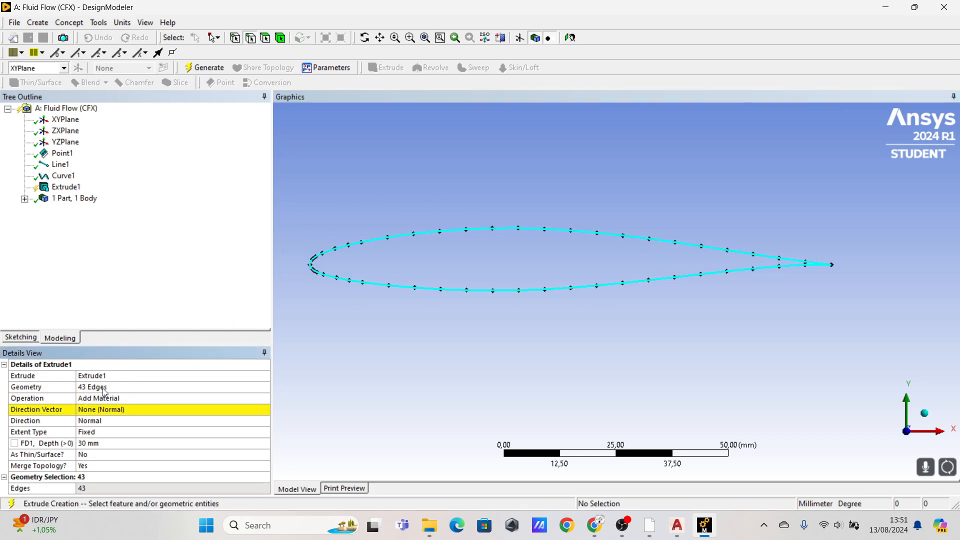
- Set the extrusion's operation to Add Frozen and its direction vector to the XYPlane normal
click(101, 399)
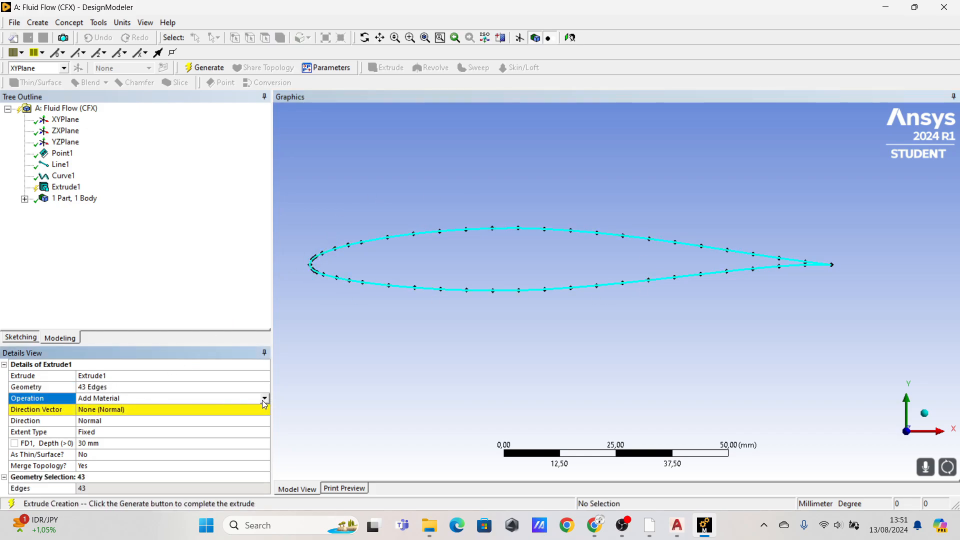
click(263, 399)
click(112, 412)
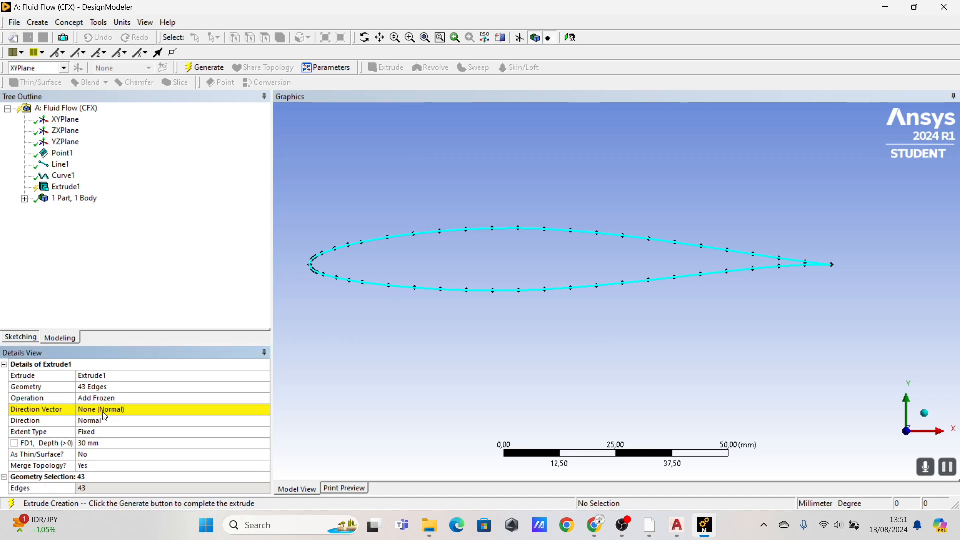
click(103, 410)
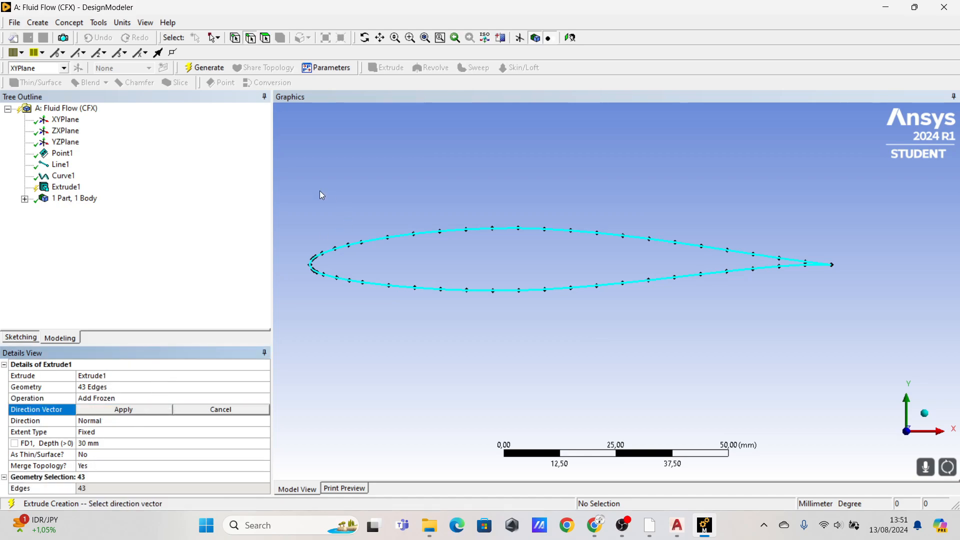
click(65, 119)
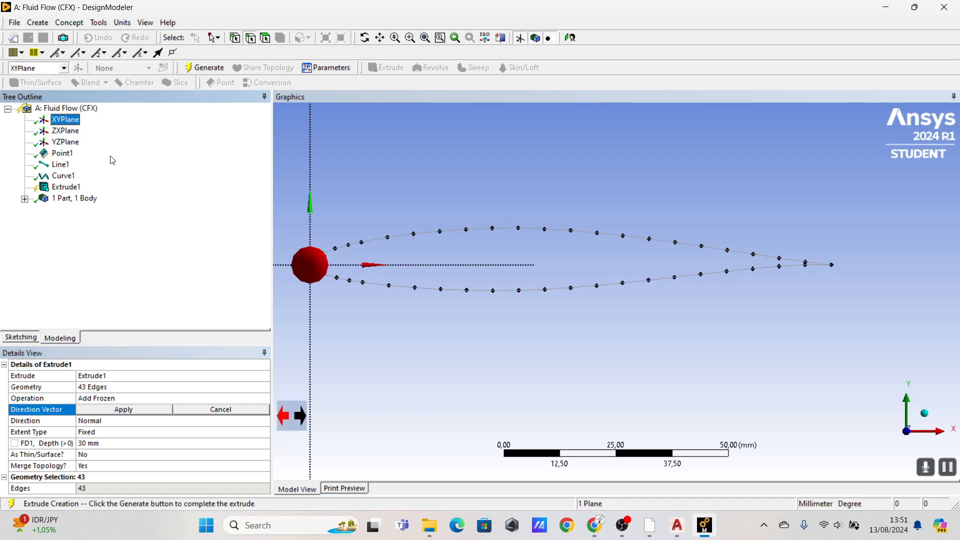
click(119, 409)
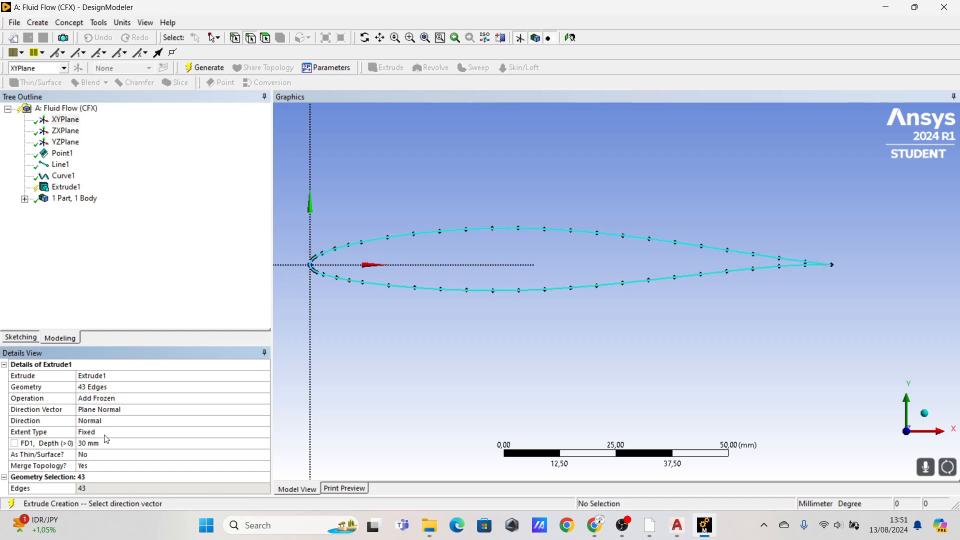
- Set the extrusion depth to 1 mm and generate the airfoil body
click(157, 443)
text(1)
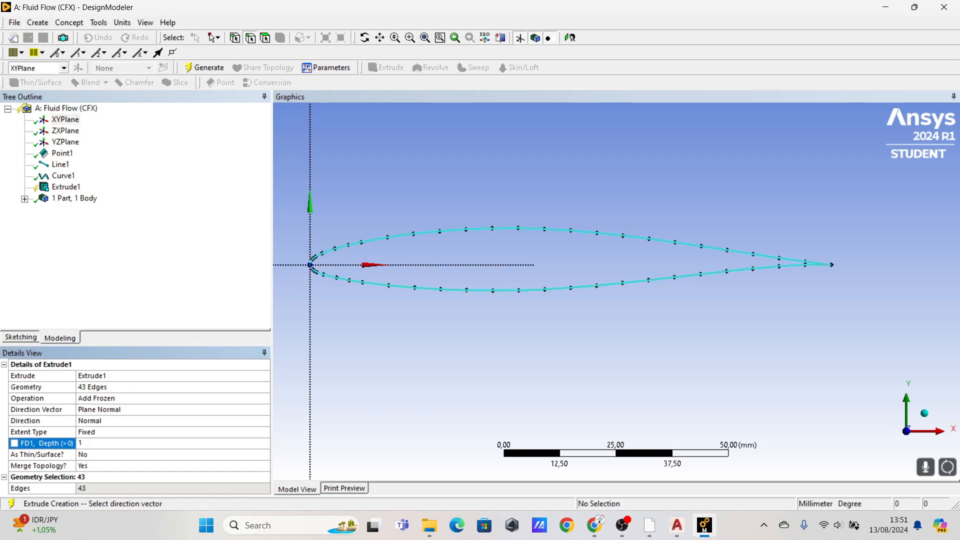
key(Return)
click(205, 68)
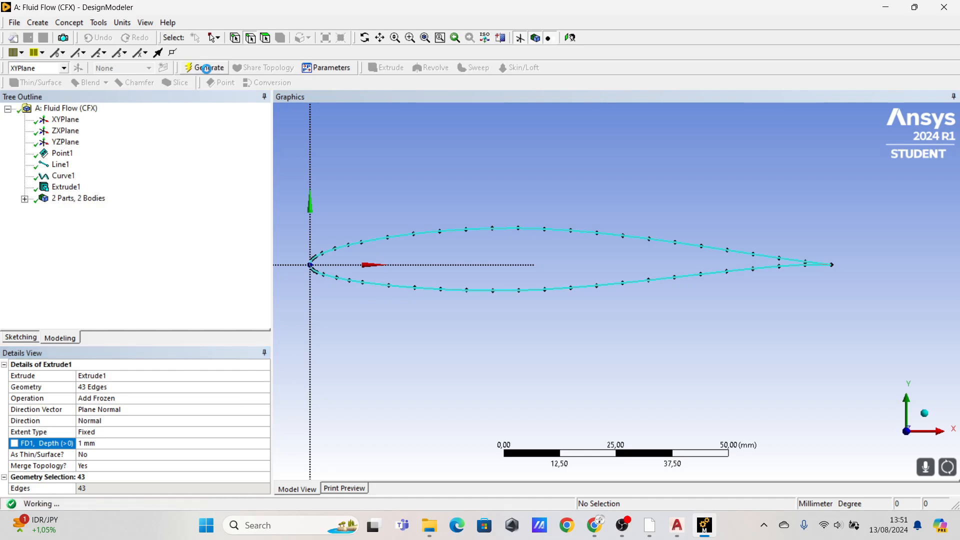
- Examine the extruded airfoil body from several angles and in the front XY view
mouse_move(405, 310)
middle_down()
mouse_move(390, 306)
mouse_move(401, 295)
middle_up()
scroll(399, 291, up, 4)
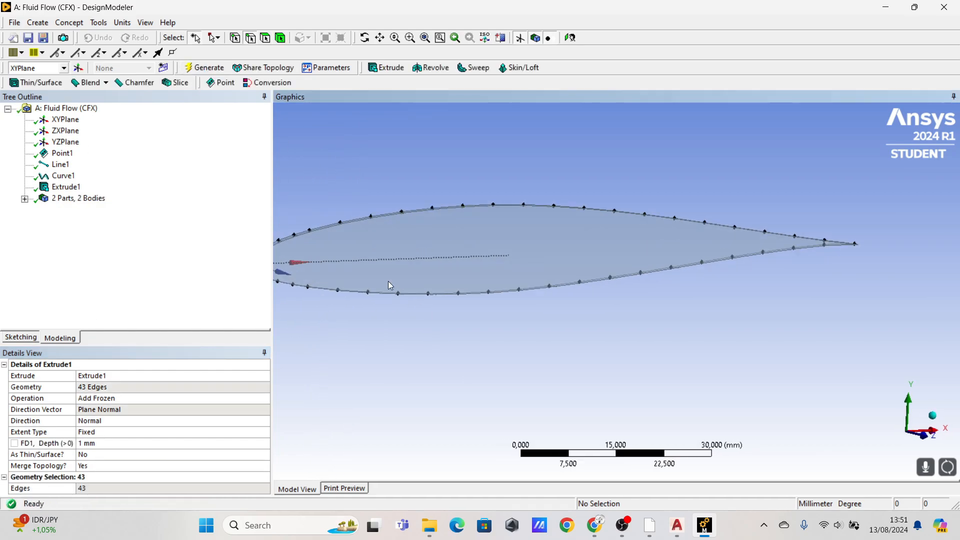
middle_drag(474, 299, 562, 302)
scroll(526, 294, down, 2)
scroll(562, 303, up, 2)
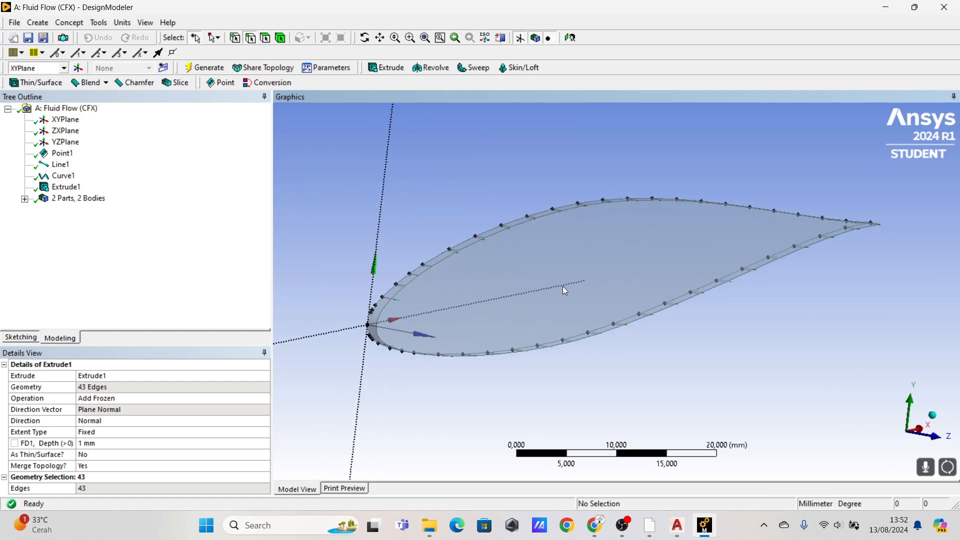
ctrl+middle_drag(616, 274, 458, 220)
scroll(561, 284, down, 3)
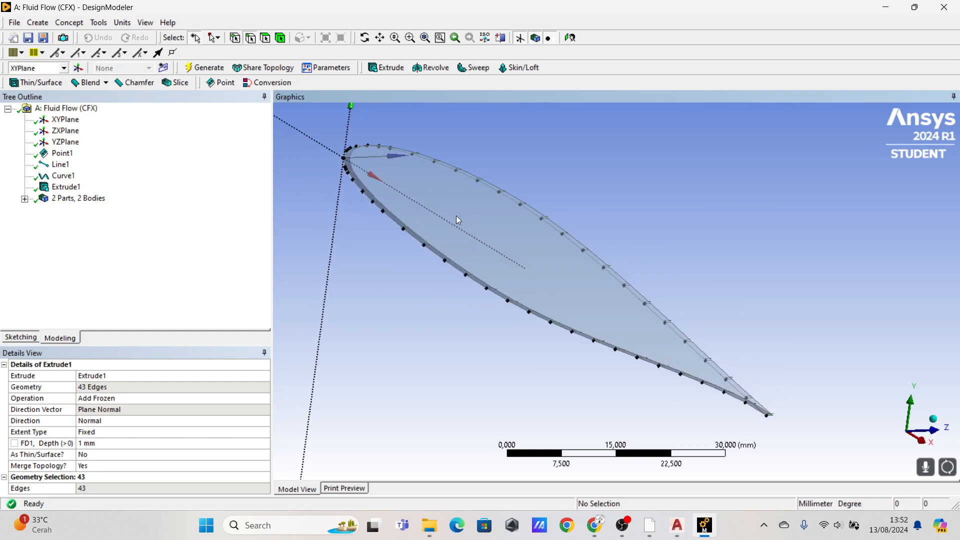
scroll(501, 248, down, 2)
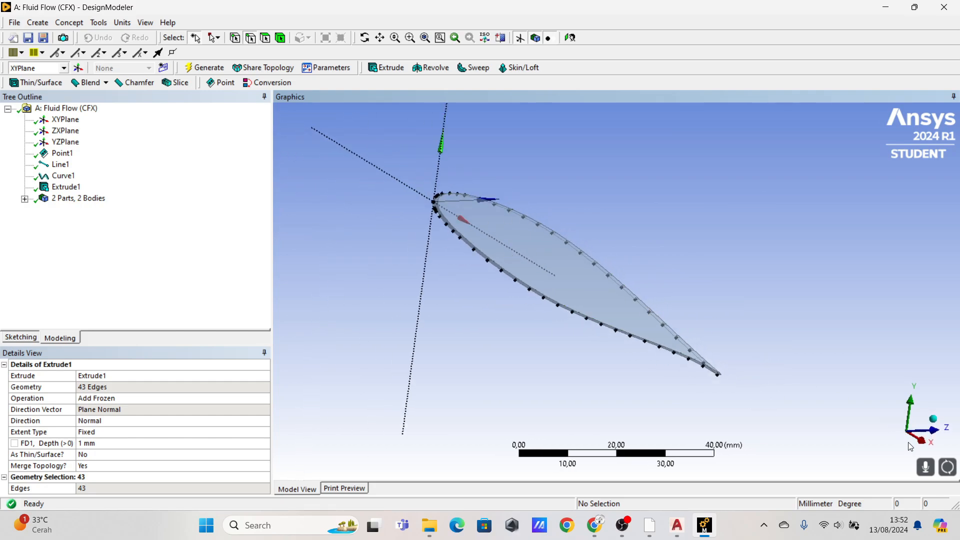
click(924, 432)
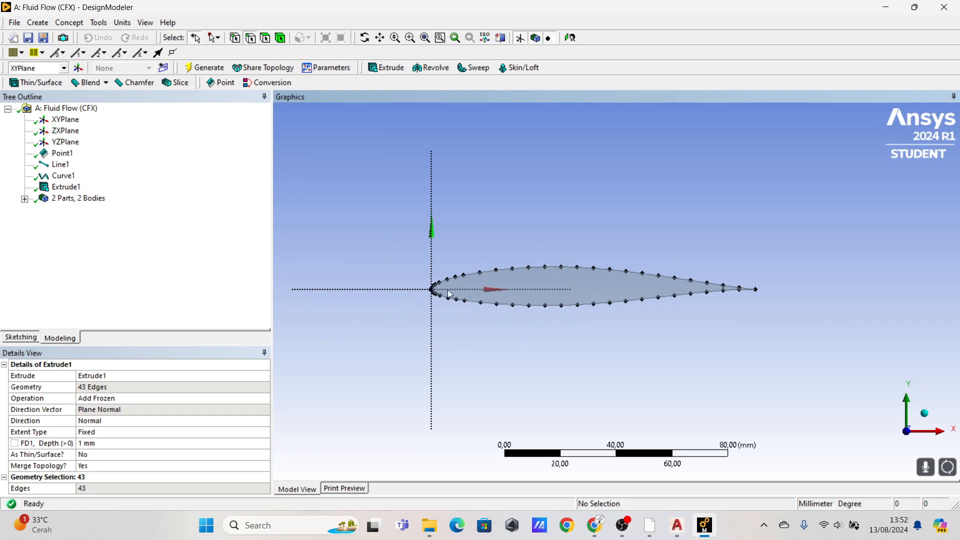
scroll(396, 234, down, 2)
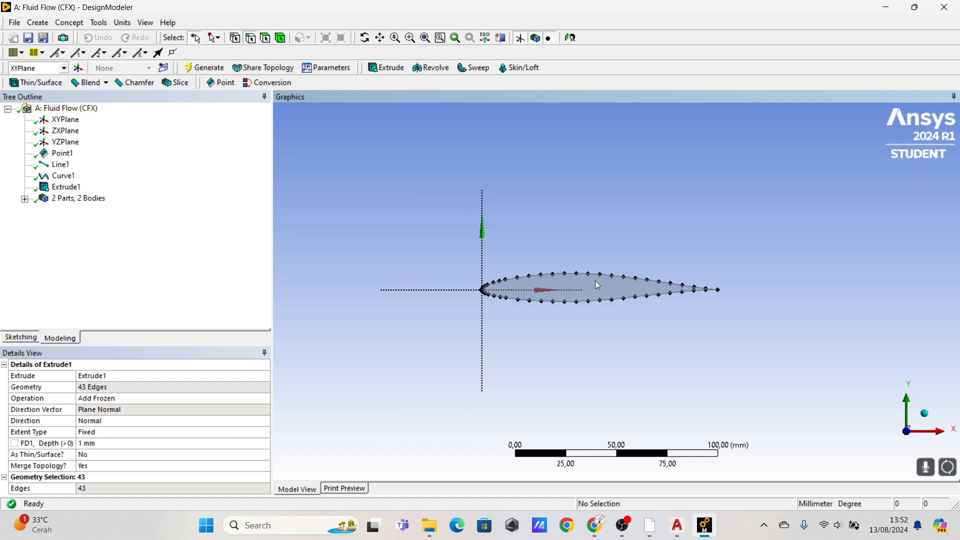
- Switch to the NACA 641212_thn 2013 drawing in AutoCAD and examine the airfoil inside the rounded inner outline and outer rectangle
mouse_move(677, 525)
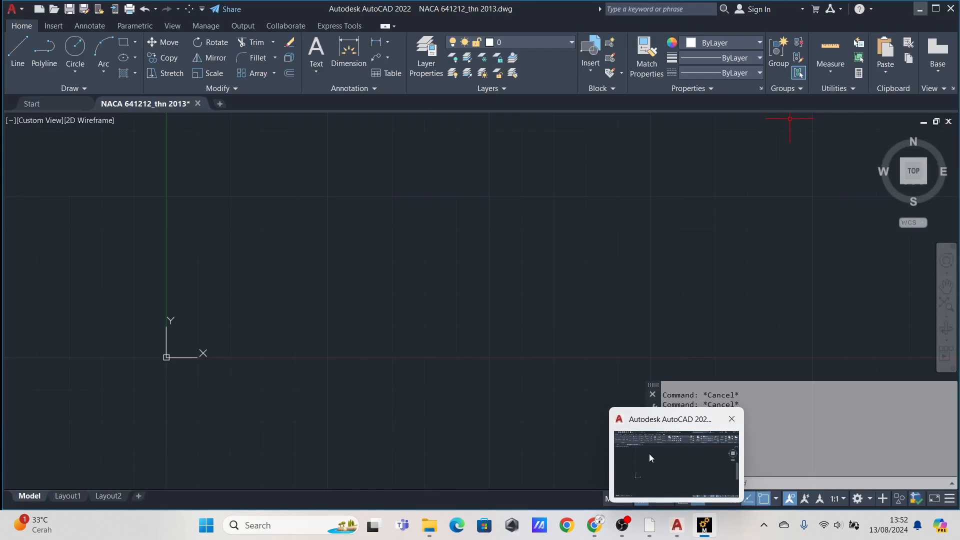
click(649, 454)
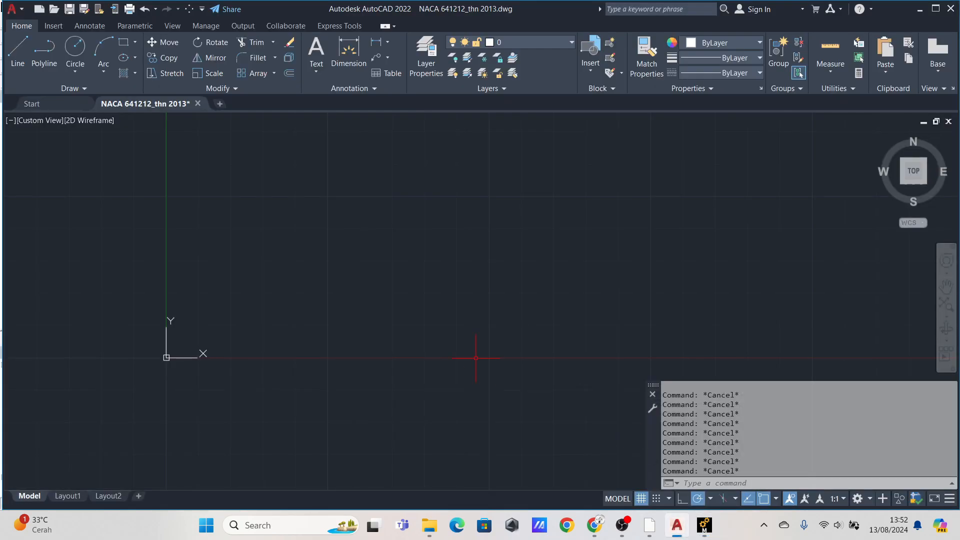
scroll(418, 307, down, 3)
middle_drag(417, 308, 489, 296)
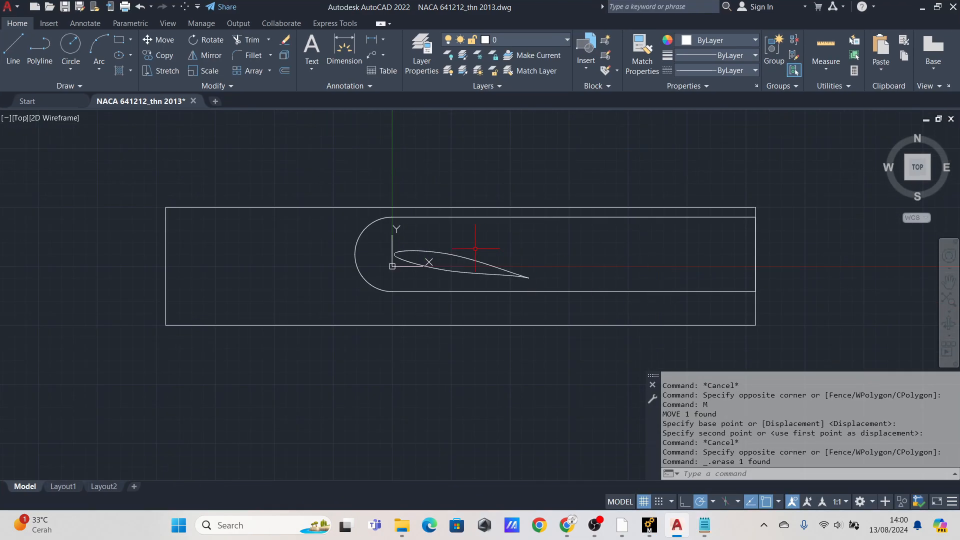
scroll(447, 255, up, 2)
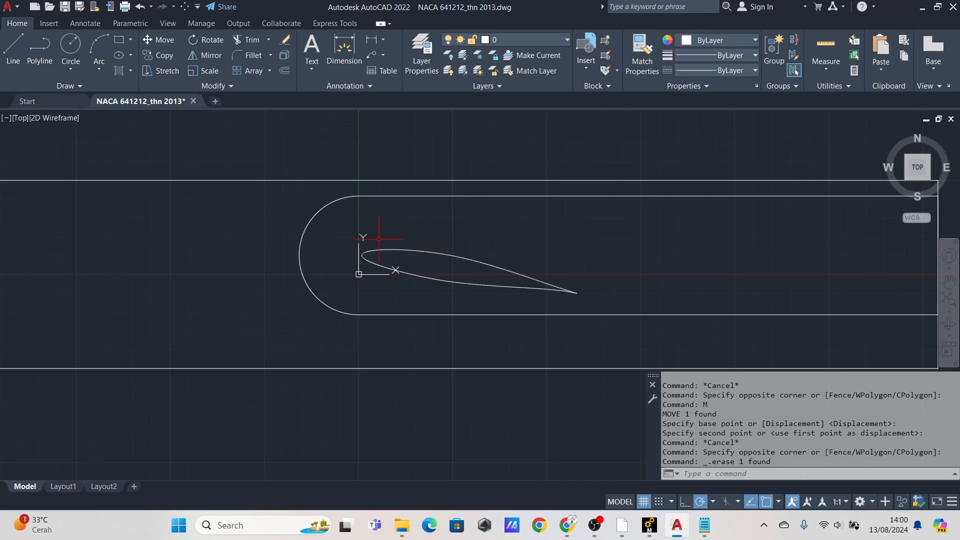
middle_drag(449, 260, 368, 275)
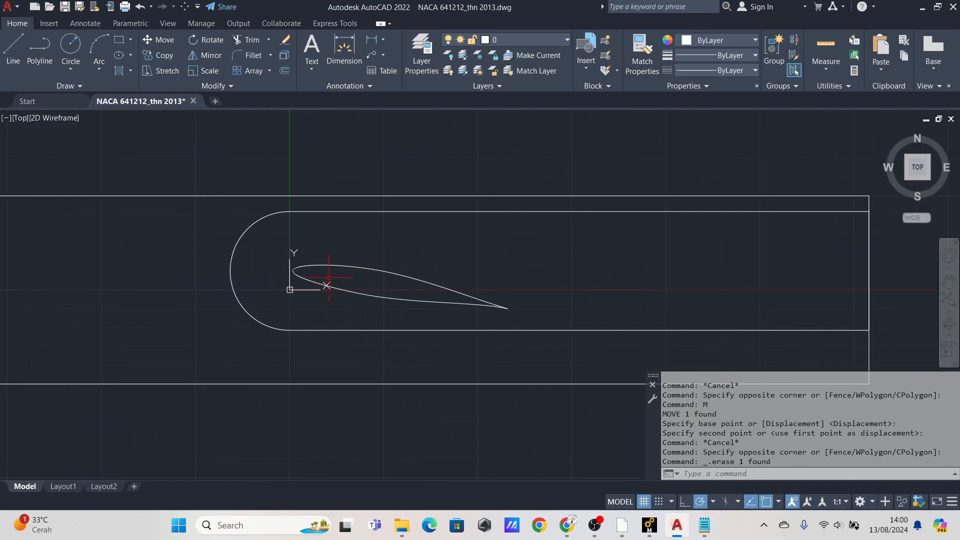
scroll(326, 252, down, 4)
middle_drag(326, 252, 412, 252)
scroll(412, 252, up, 2)
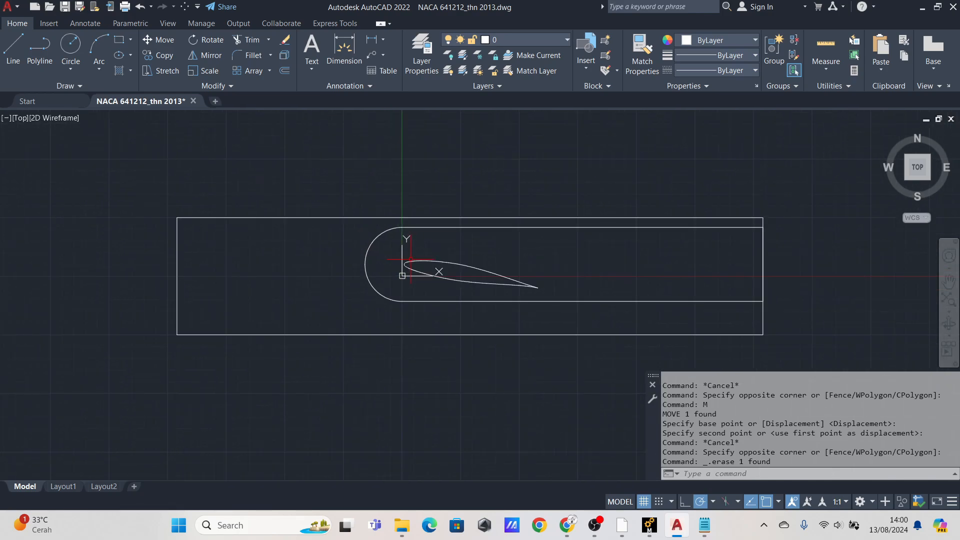
scroll(412, 252, up, 2)
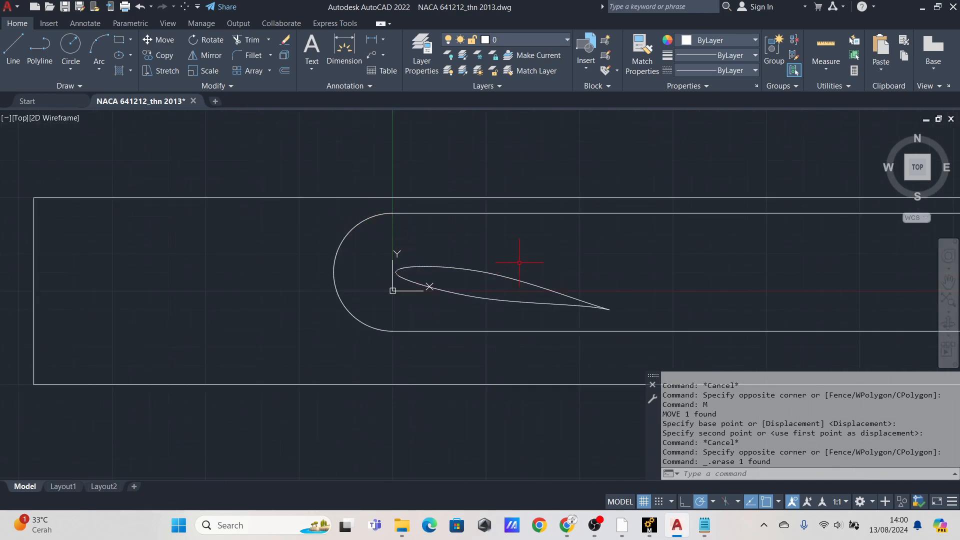
middle_drag(431, 230, 397, 227)
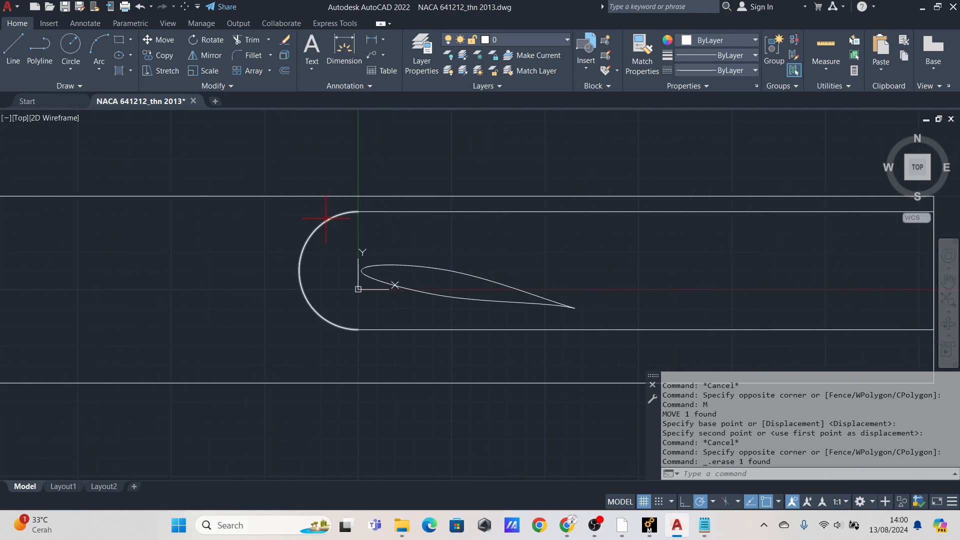
click(648, 525)
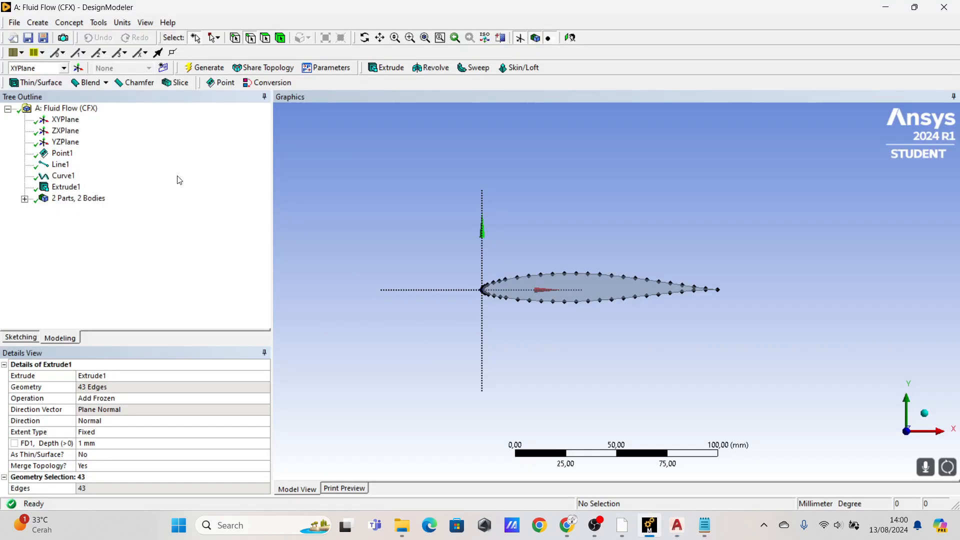
click(21, 337)
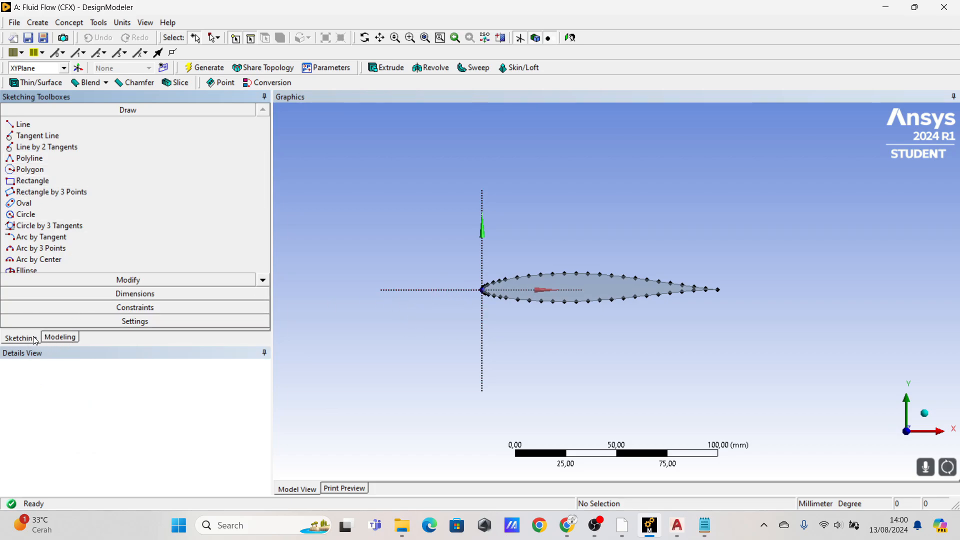
click(60, 338)
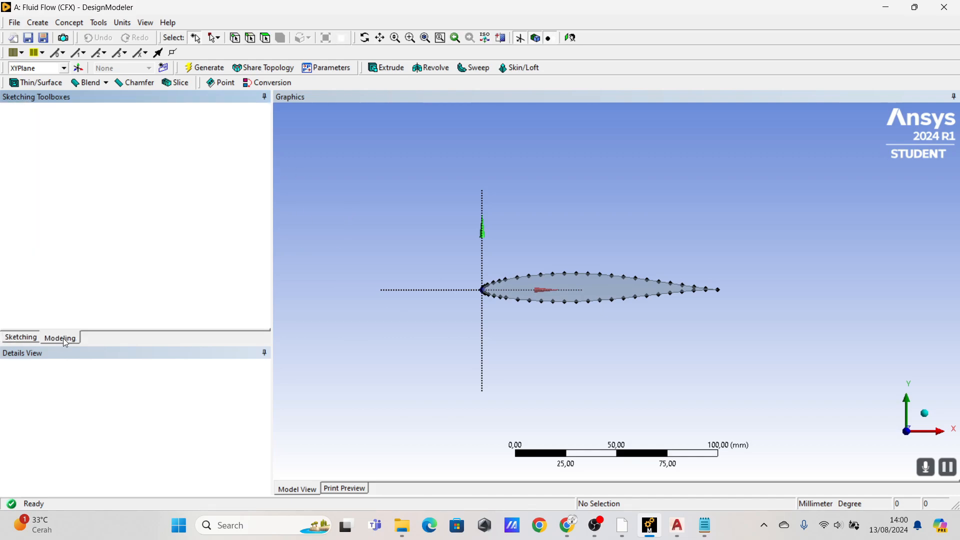
- Switch to the AutoCAD drawing and examine the inner outline's semicircular front arc and its connection to the upper straight line
click(677, 525)
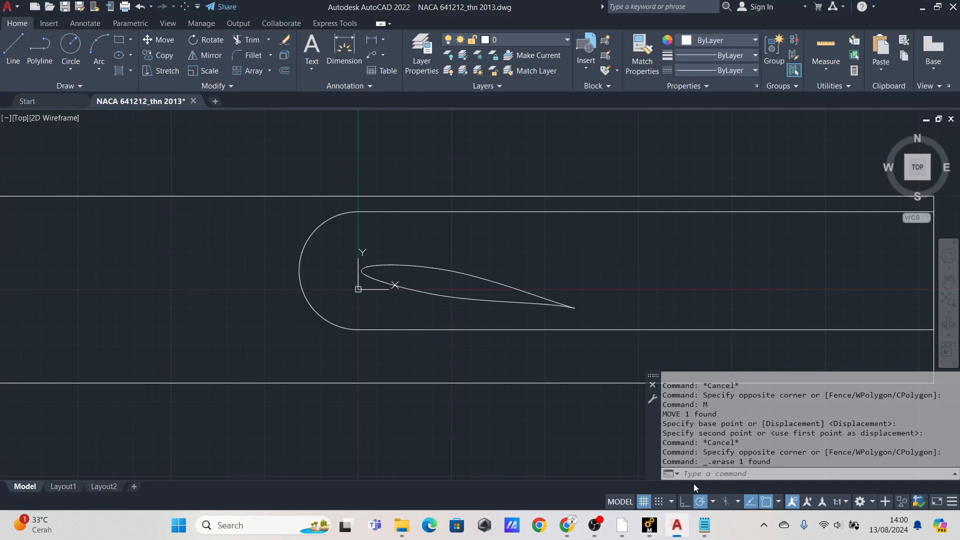
scroll(404, 255, down, 2)
scroll(446, 259, up, 2)
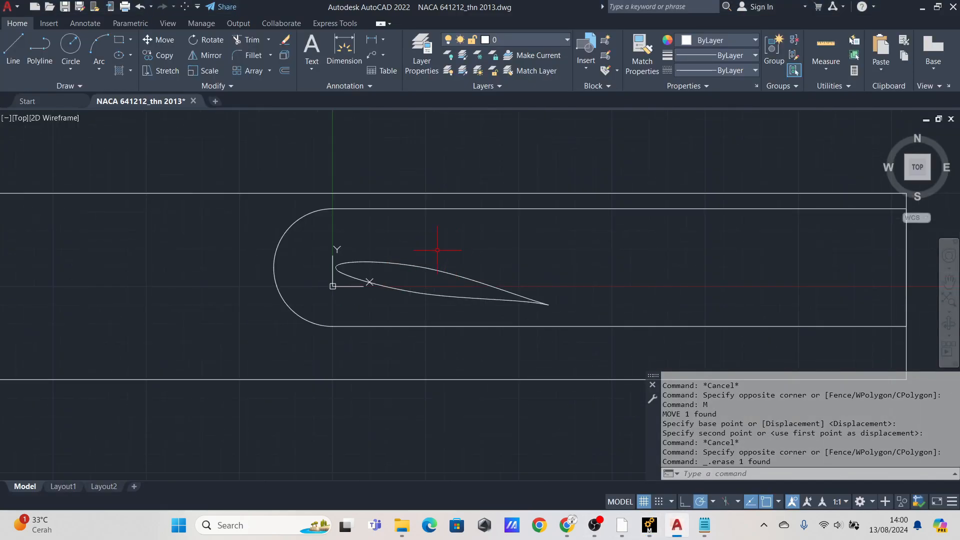
click(307, 215)
scroll(326, 214, up, 4)
click(368, 206)
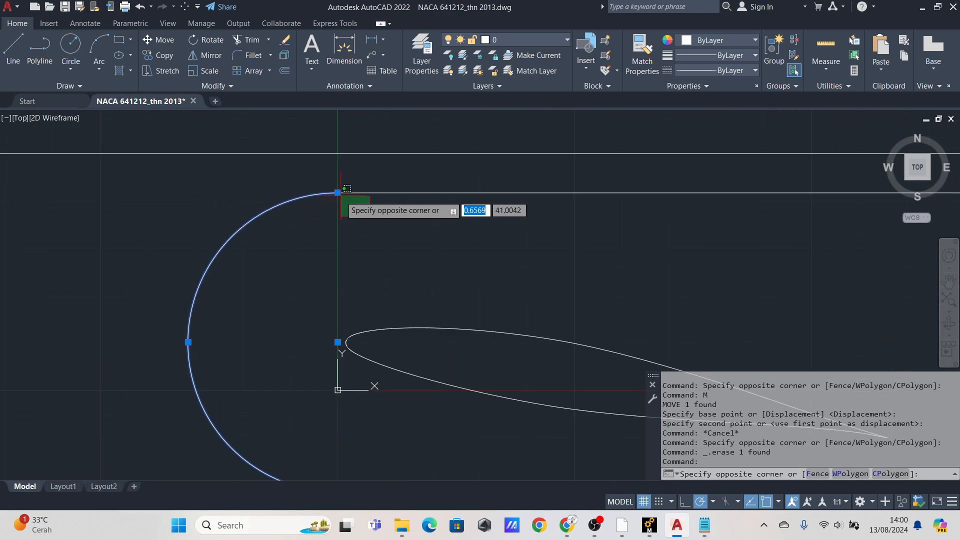
mouse_move(338, 194)
click(358, 223)
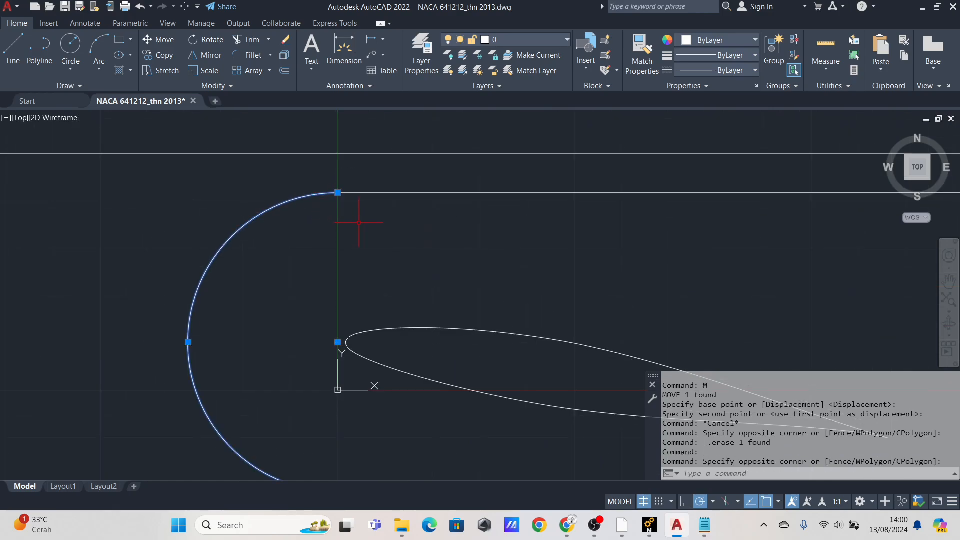
scroll(385, 224, down, 2)
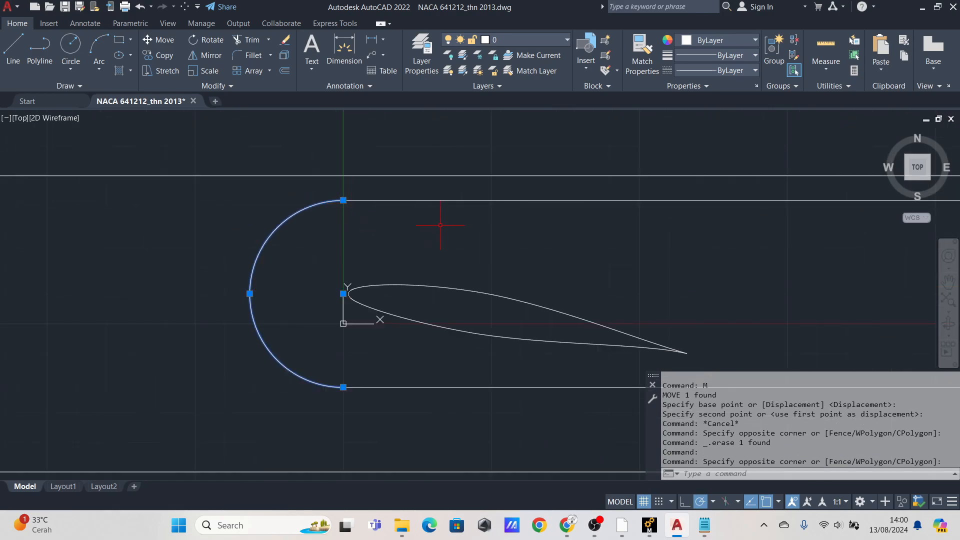
scroll(445, 225, down, 3)
scroll(594, 223, up, 3)
click(598, 209)
click(576, 194)
scroll(604, 222, down, 4)
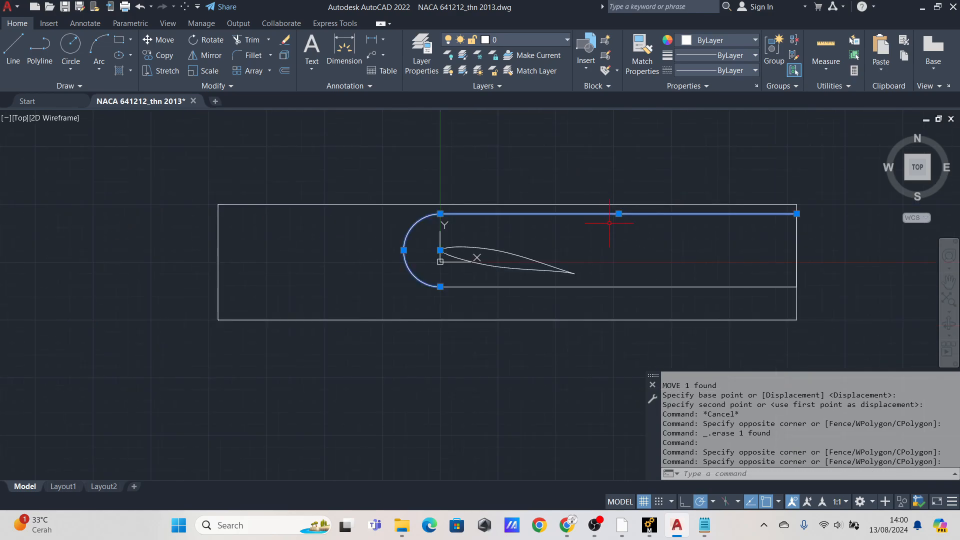
- Examine where the inner outline's upper line meets the rectangle's far end, then clear the selection and view the whole flow domain
middle_drag(746, 245, 464, 266)
scroll(489, 267, up, 4)
click(497, 259)
mouse_move(551, 186)
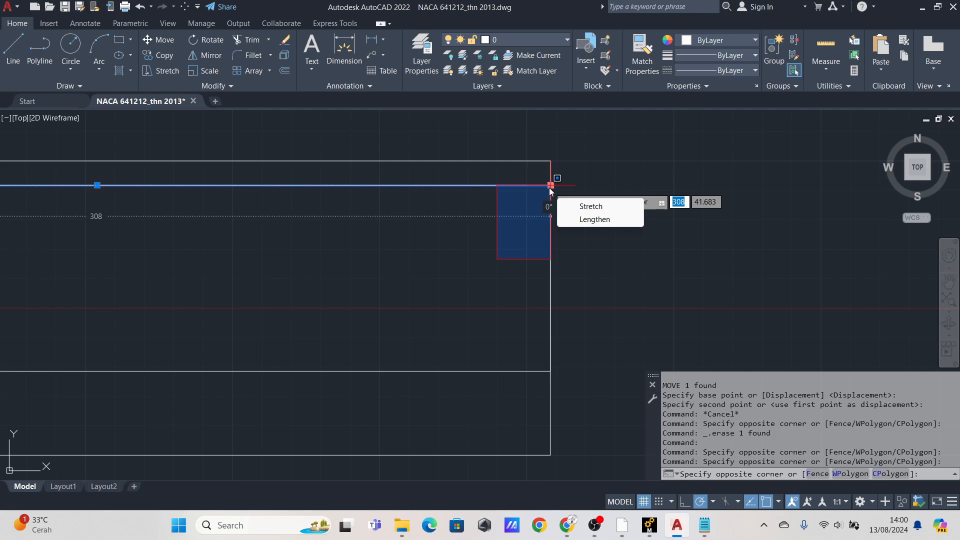
click(395, 268)
scroll(423, 246, down, 3)
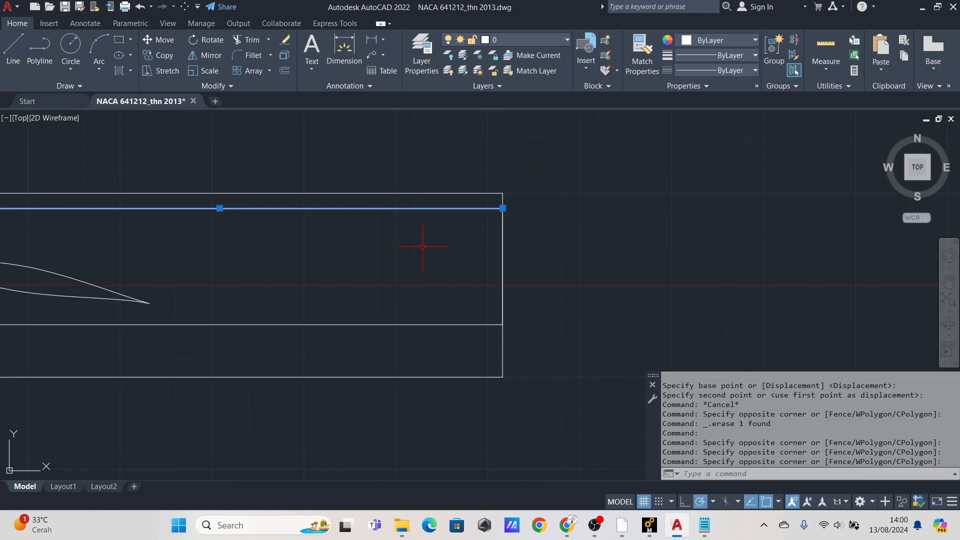
key(Escape)
scroll(446, 215, down, 4)
mouse_move(176, 243)
middle_down()
mouse_move(447, 215)
mouse_move(570, 216)
mouse_move(463, 236)
middle_up()
scroll(504, 221, up, 4)
scroll(463, 236, down, 2)
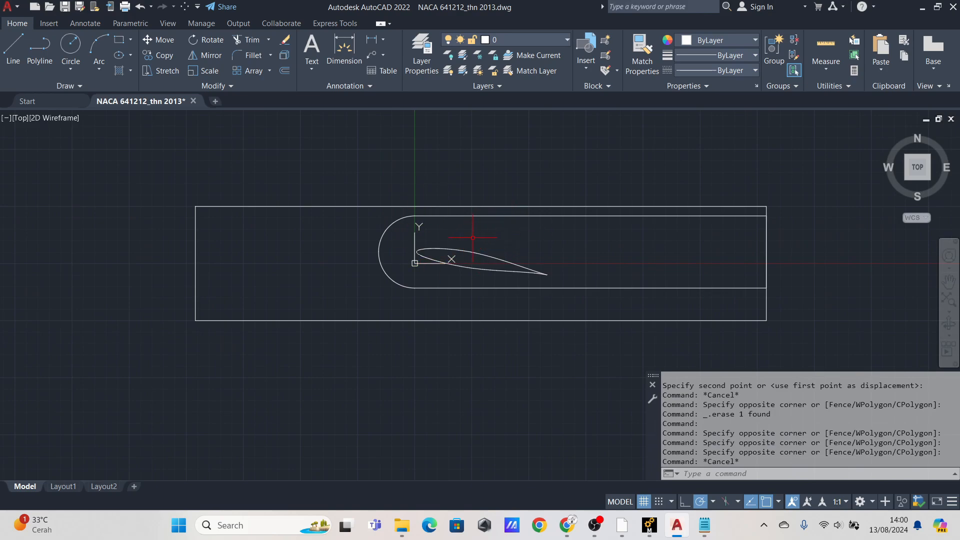
- Switch to DesignModeler and view the airfoil body in the front XY view
click(645, 528)
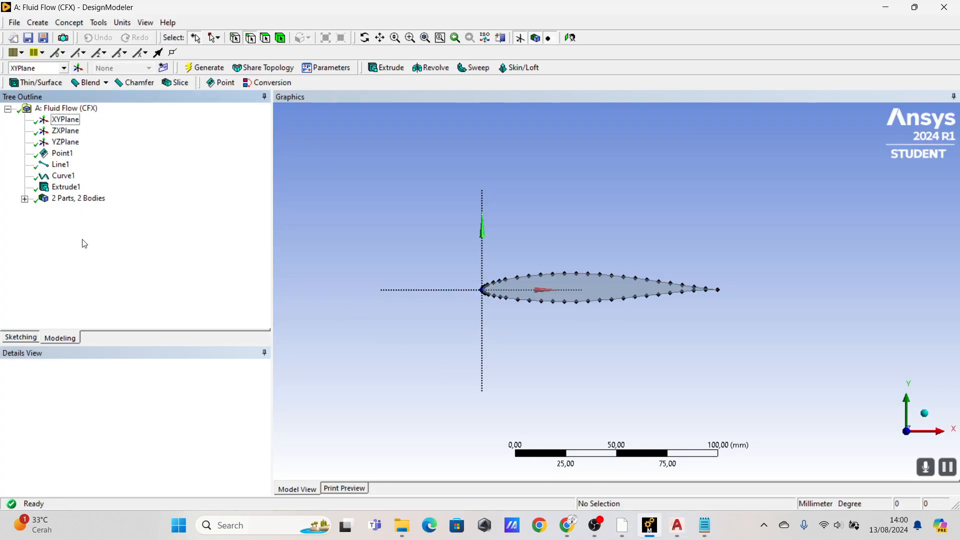
middle_drag(587, 287, 586, 309)
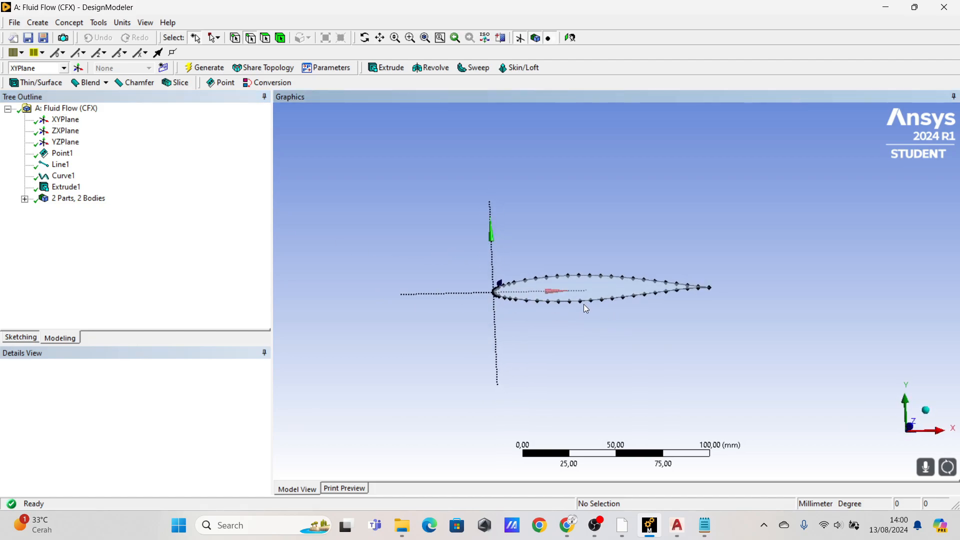
click(909, 426)
scroll(520, 285, up, 2)
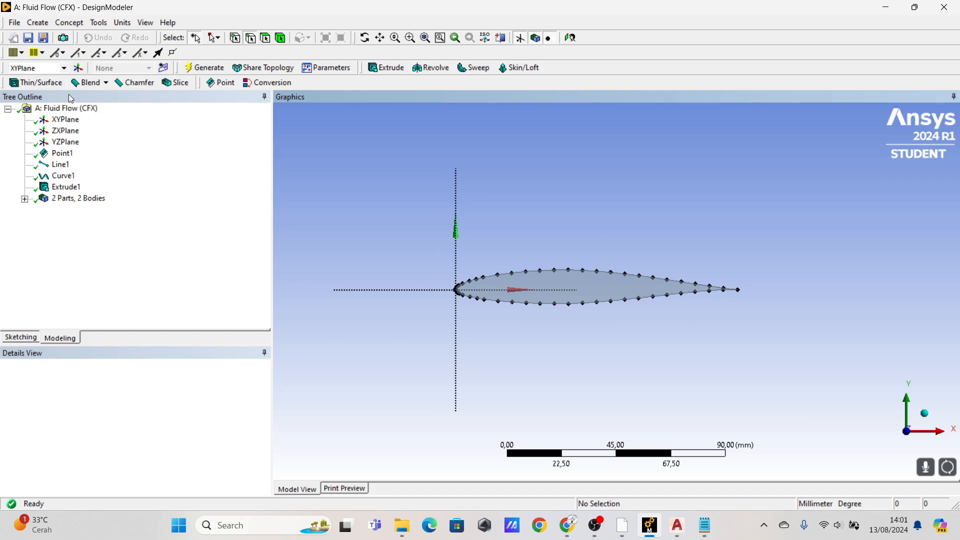
click(47, 25)
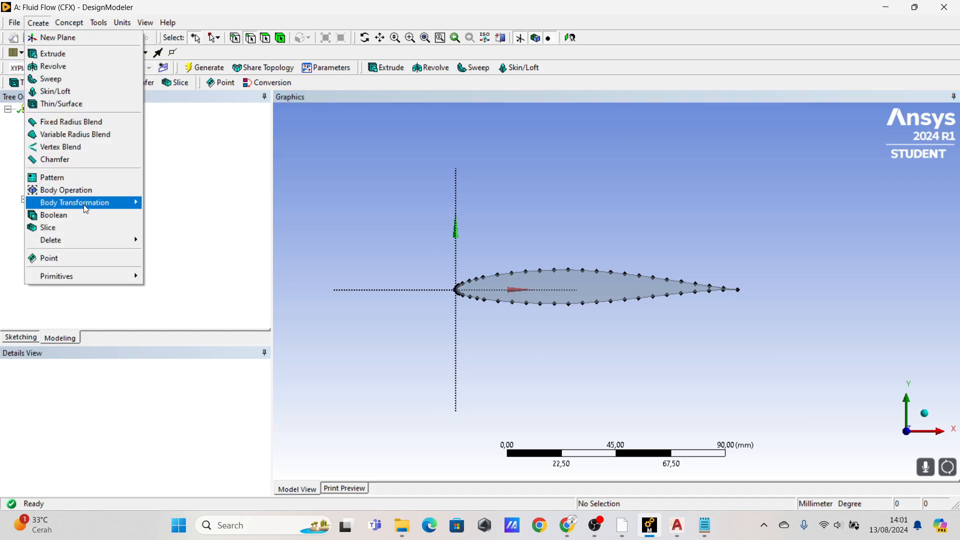
click(164, 206)
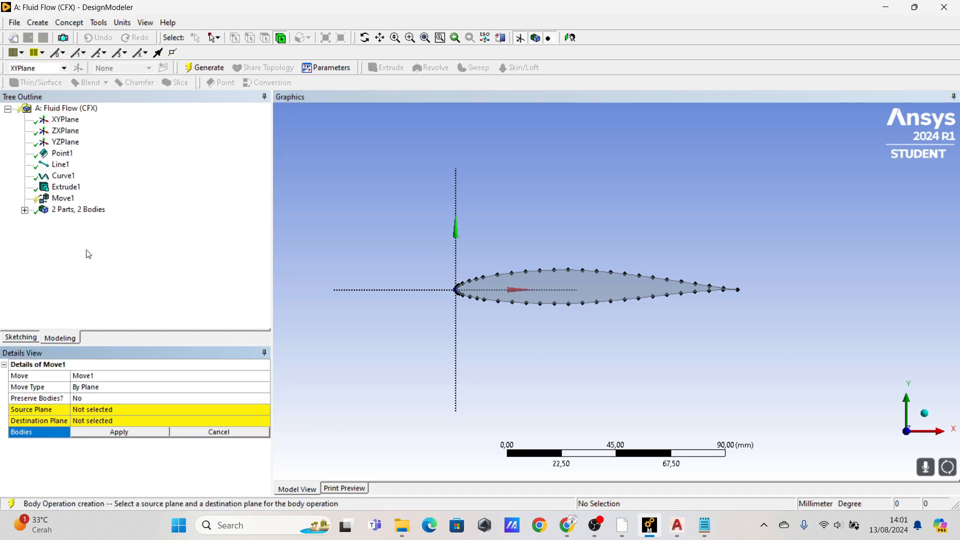
click(60, 199)
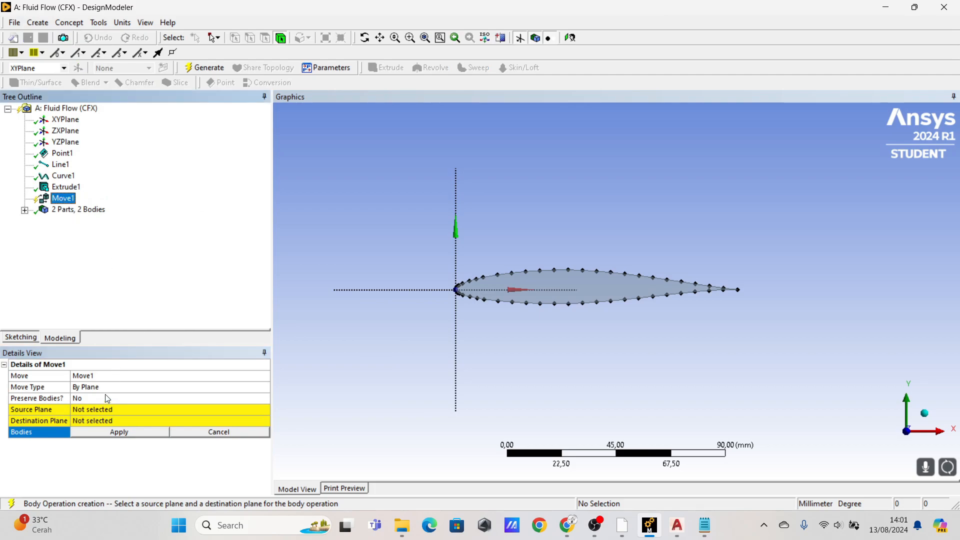
click(550, 298)
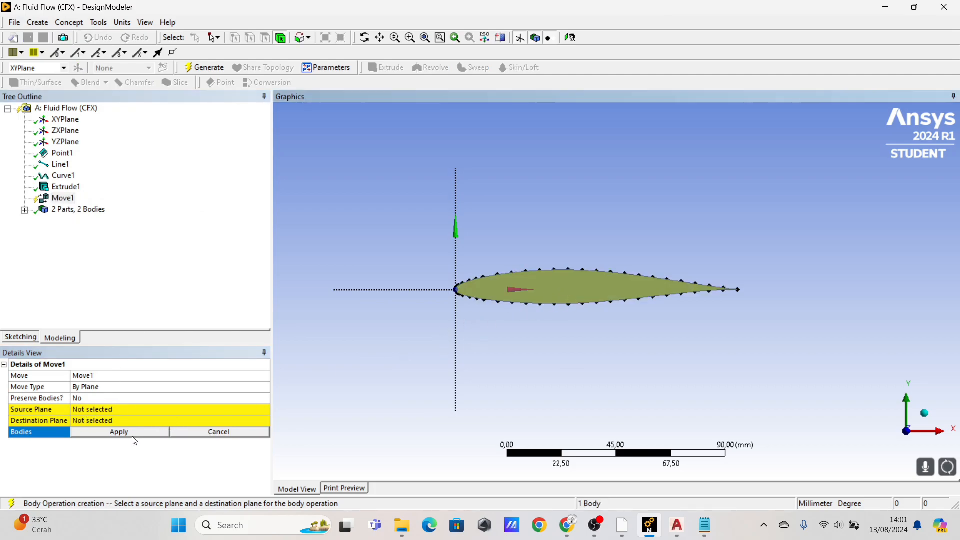
right_click(63, 198)
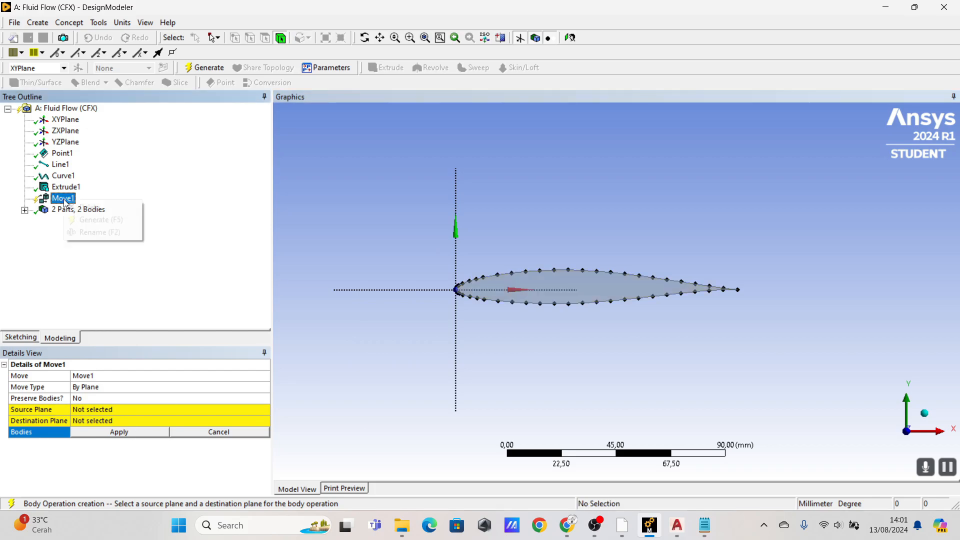
click(90, 207)
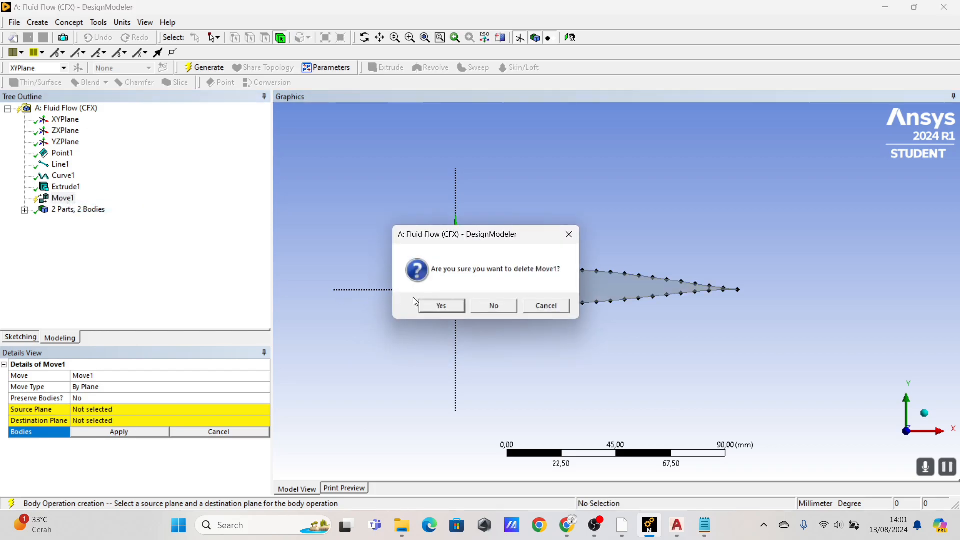
click(436, 304)
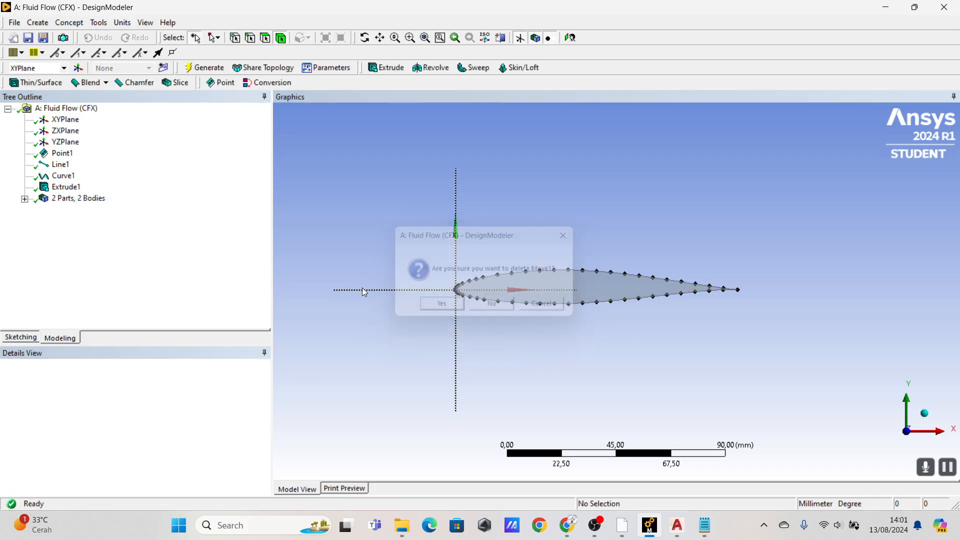
- Add a Rotate body transformation and assign the extruded airfoil body to it
click(38, 22)
mouse_move(69, 22)
mouse_move(37, 23)
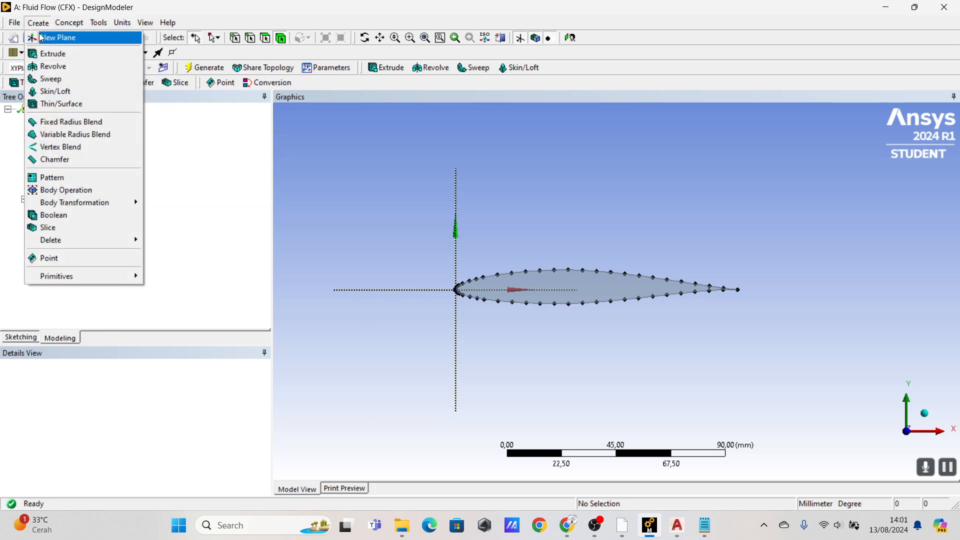
mouse_move(80, 202)
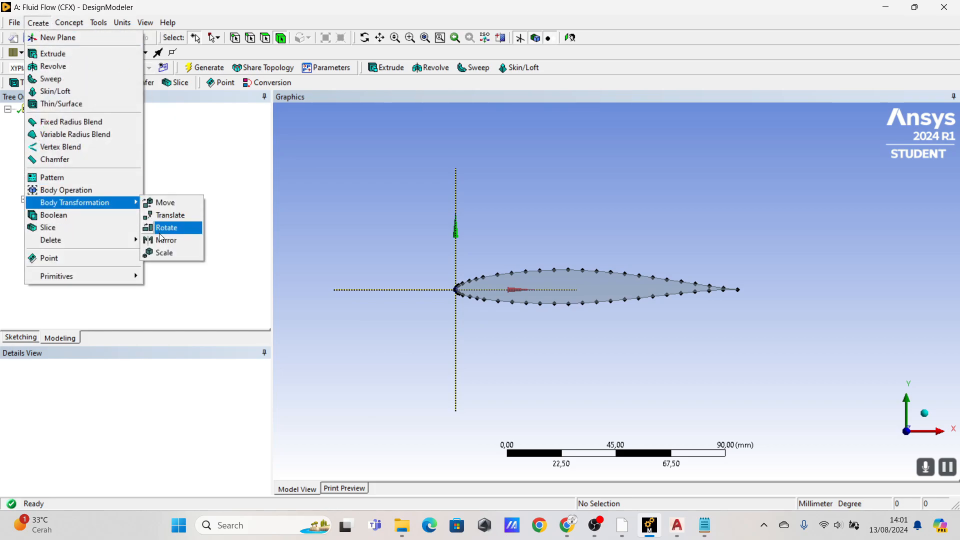
click(161, 227)
click(573, 288)
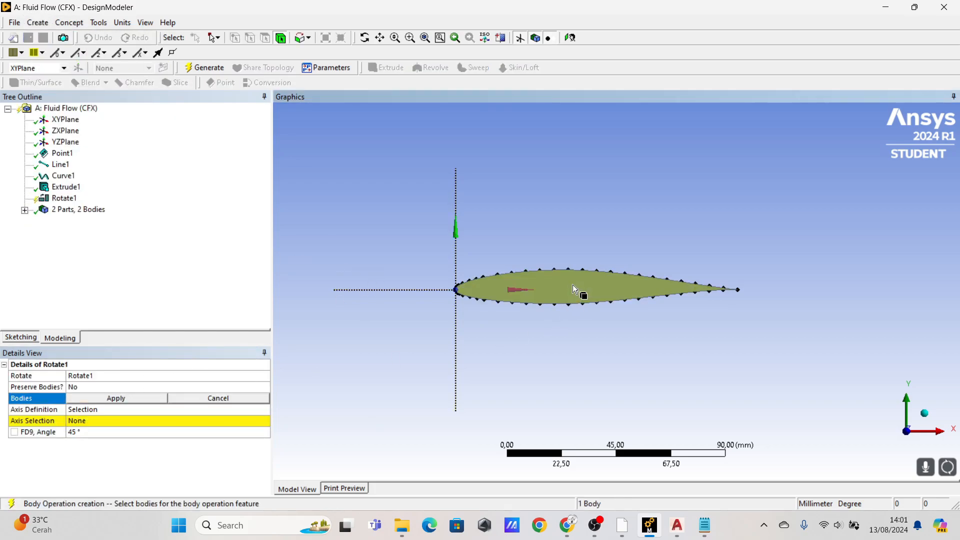
click(124, 400)
- Set the rotation axis to the short thickness edge at the airfoil's trailing edge
click(99, 415)
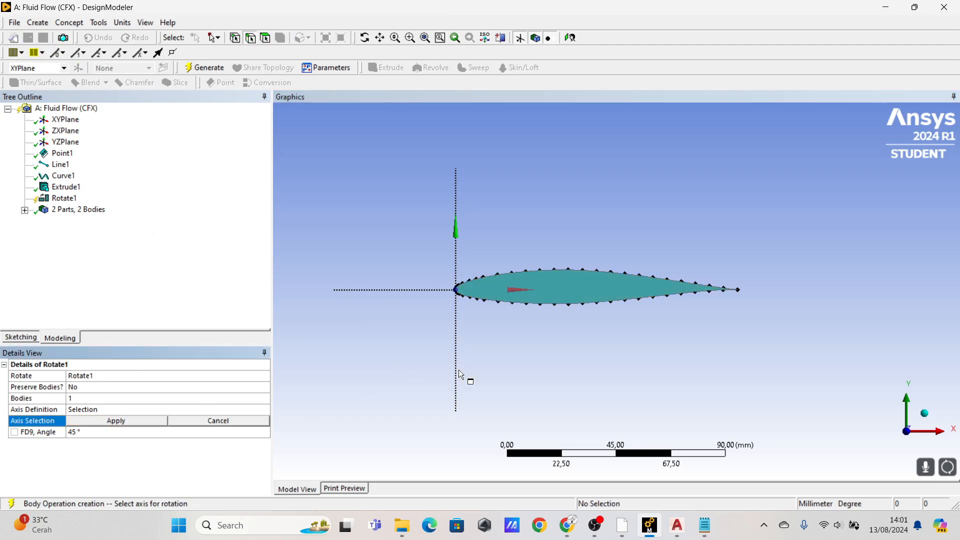
middle_drag(458, 369, 602, 293)
scroll(741, 364, up, 3)
scroll(764, 326, up, 3)
scroll(551, 341, up, 3)
scroll(655, 336, up, 5)
scroll(631, 323, up, 2)
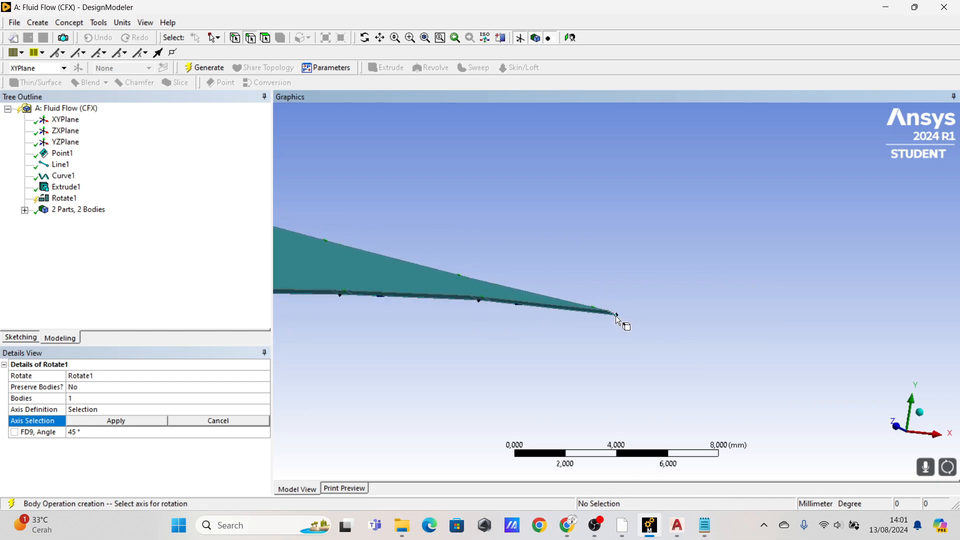
click(616, 316)
scroll(635, 323, down, 5)
scroll(507, 329, down, 3)
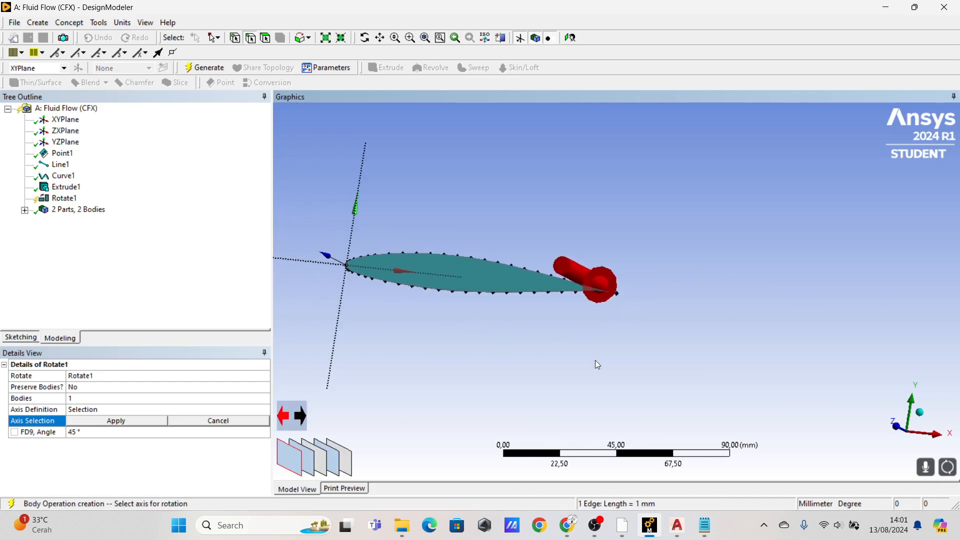
click(887, 431)
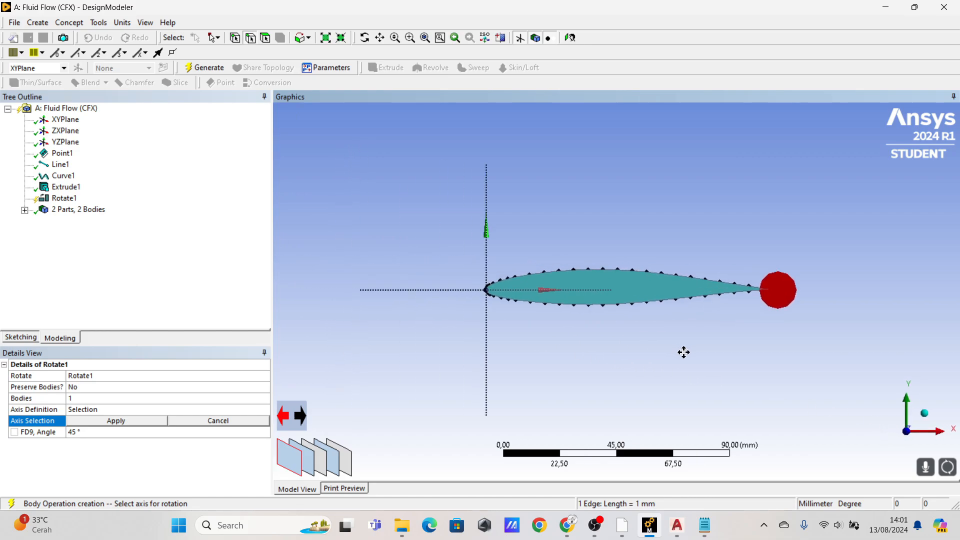
click(124, 429)
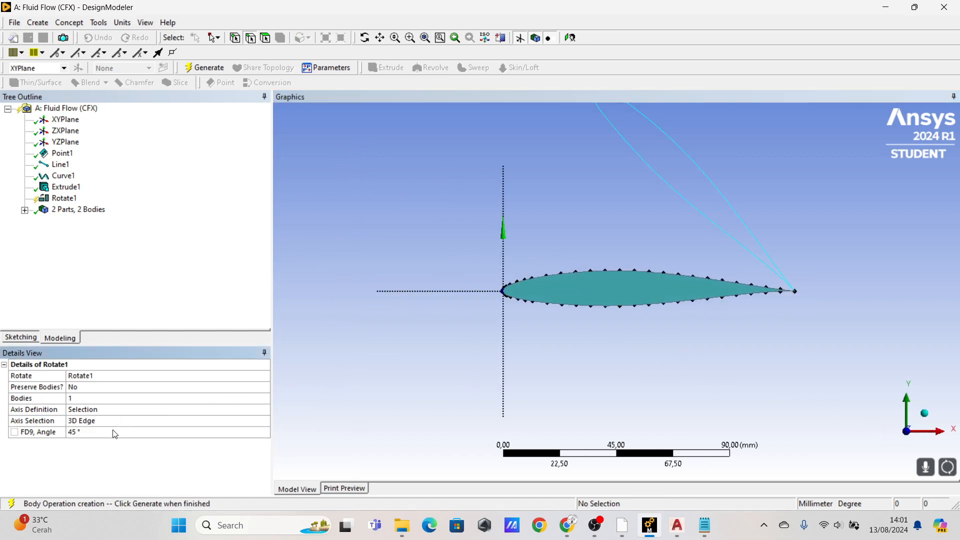
- Set the rotation angle to 10° and generate the rotated airfoil body
click(112, 431)
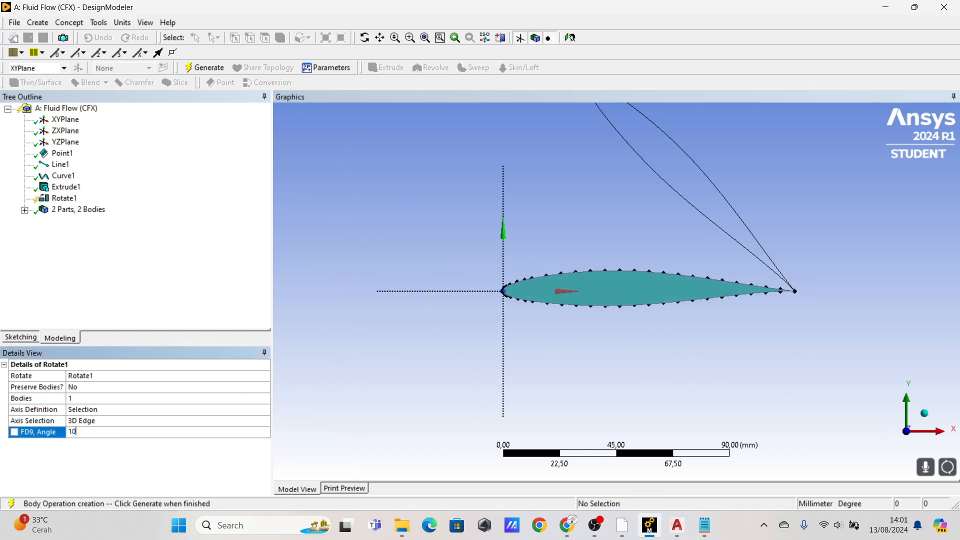
key(Return)
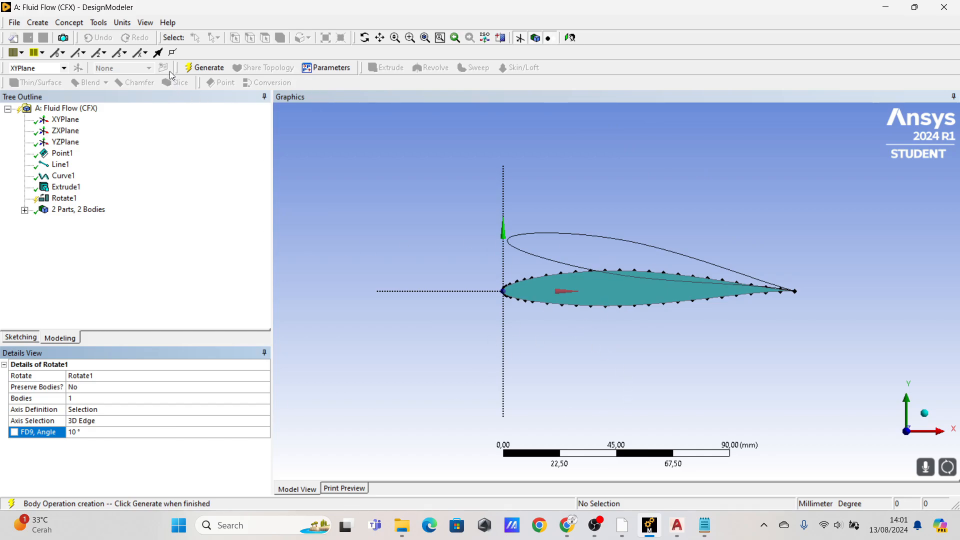
click(202, 68)
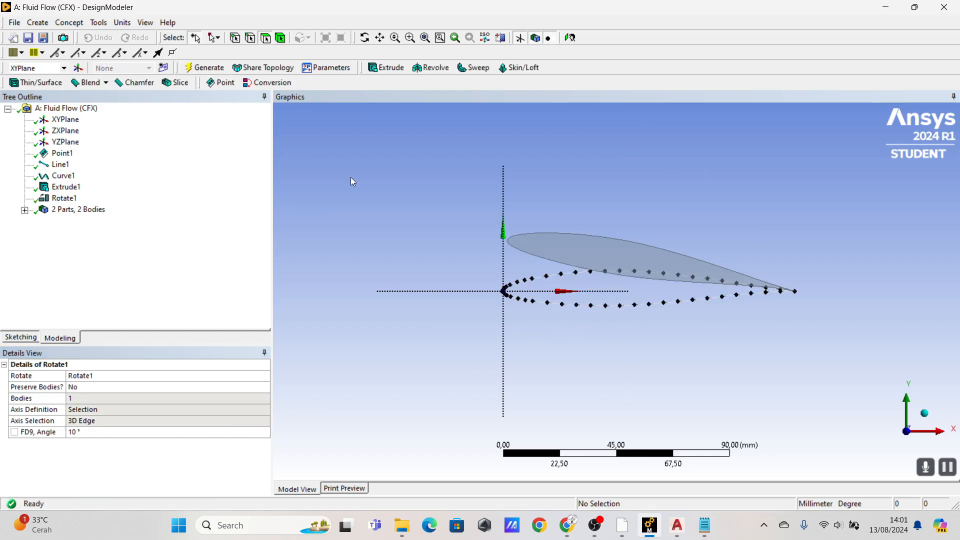
- Add a Point feature of type Construction Point with its definition set to Manual Input
click(72, 210)
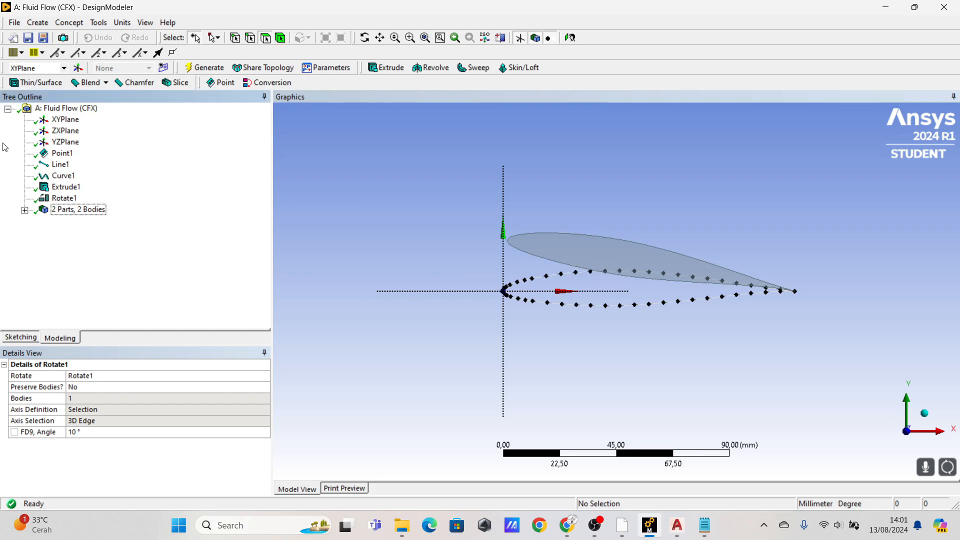
click(38, 22)
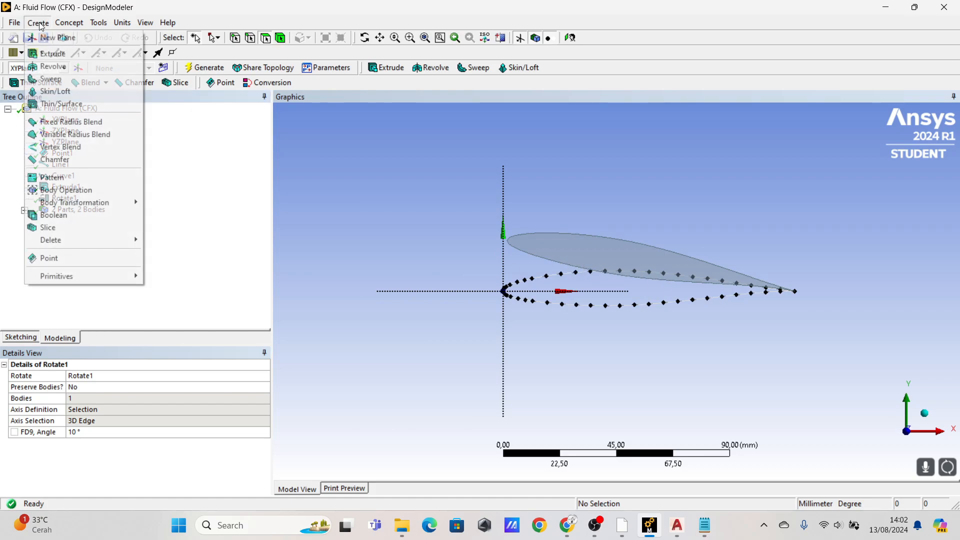
click(72, 258)
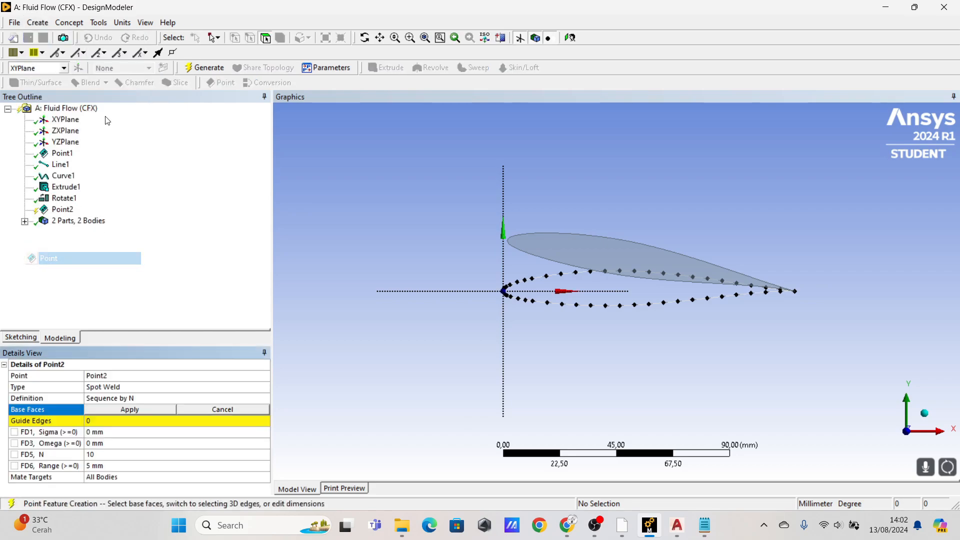
click(133, 424)
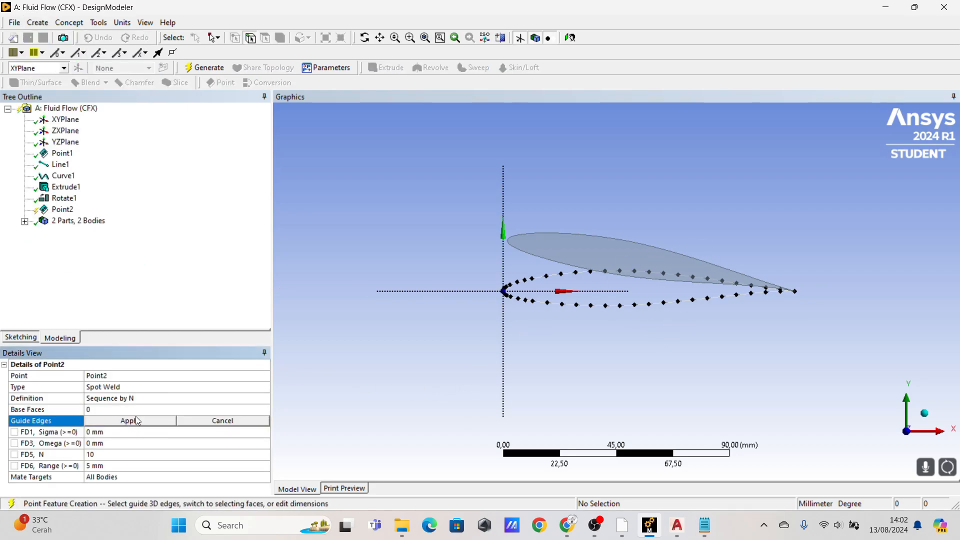
click(144, 400)
click(233, 388)
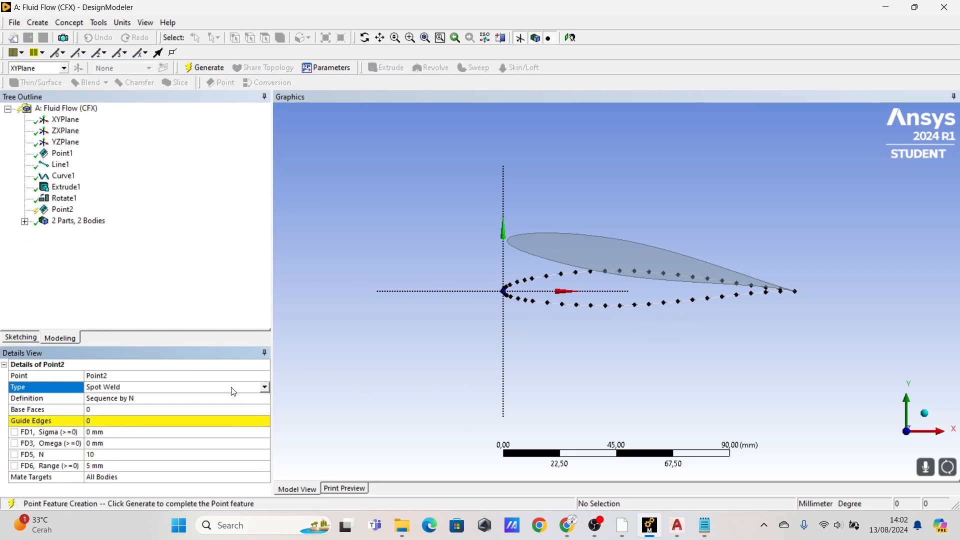
click(265, 387)
click(120, 397)
click(168, 400)
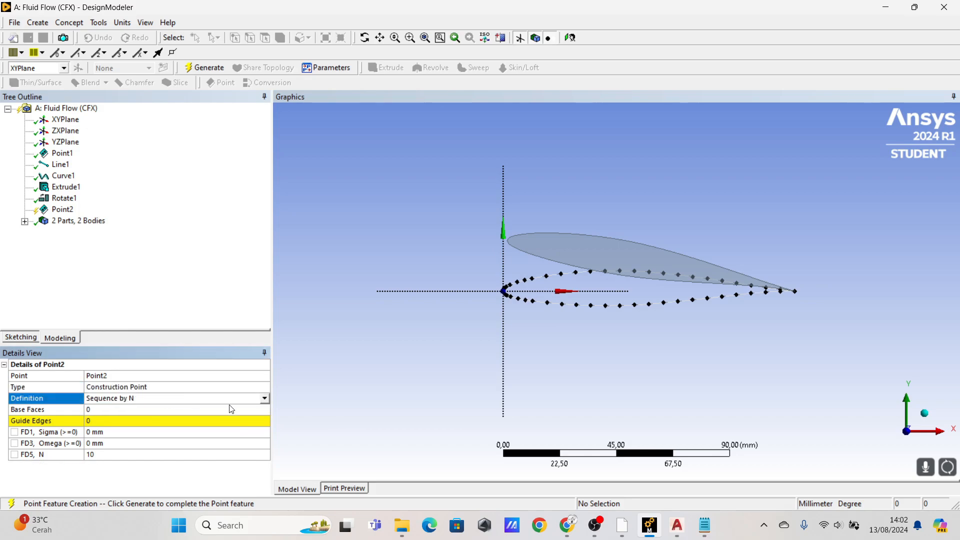
click(265, 398)
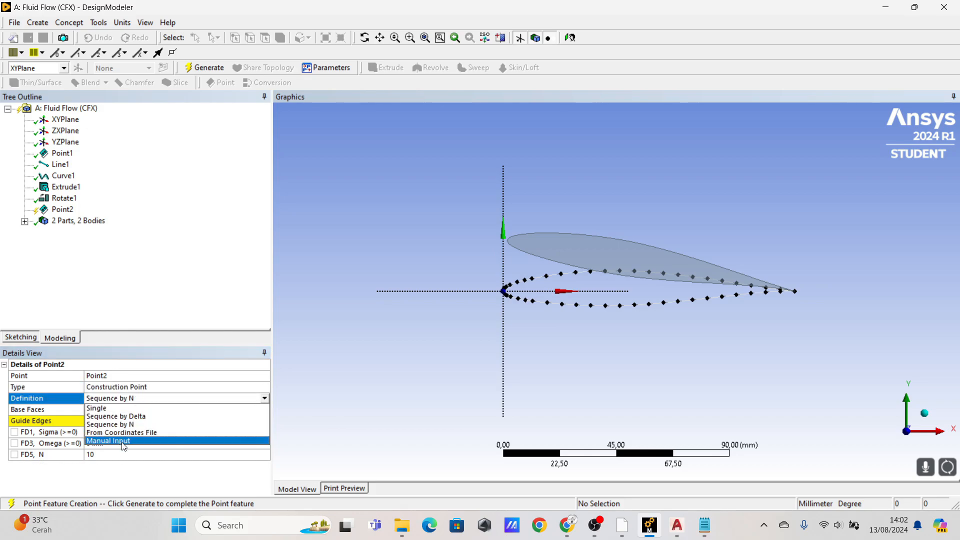
click(122, 442)
- Set the construction point's coordinates to X 116 mm and Y -10 mm and generate it
click(109, 422)
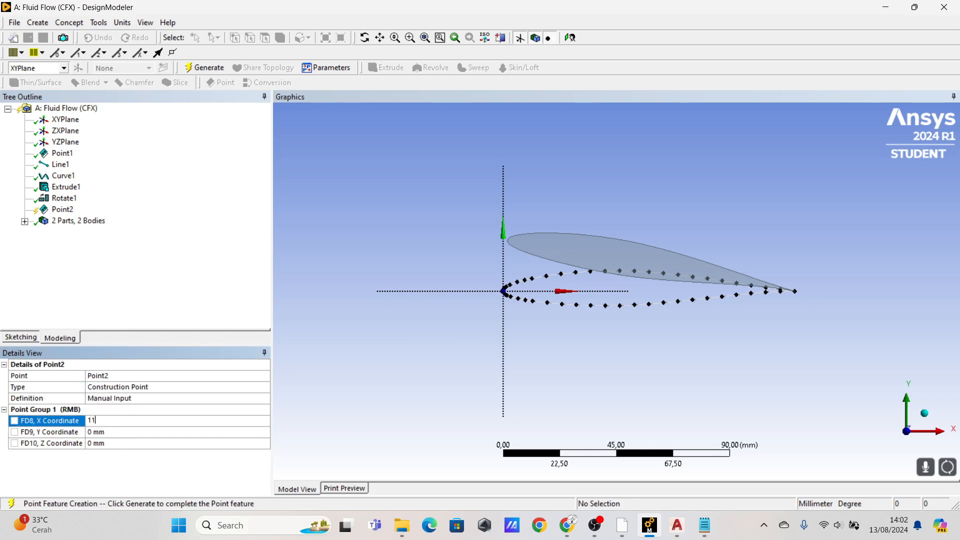
click(109, 431)
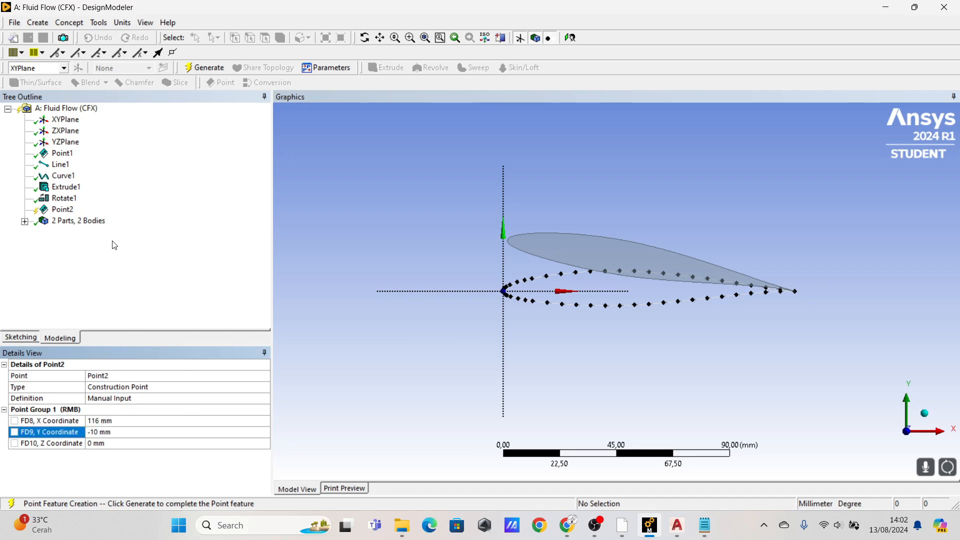
click(189, 67)
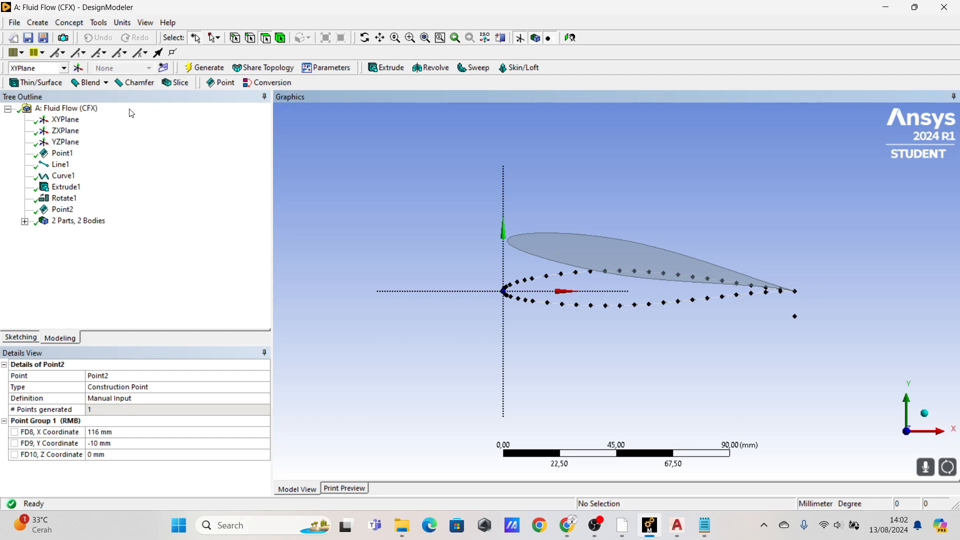
- Add a Move body transformation of type By Direction and assign the rotated airfoil body to it
click(58, 25)
click(50, 24)
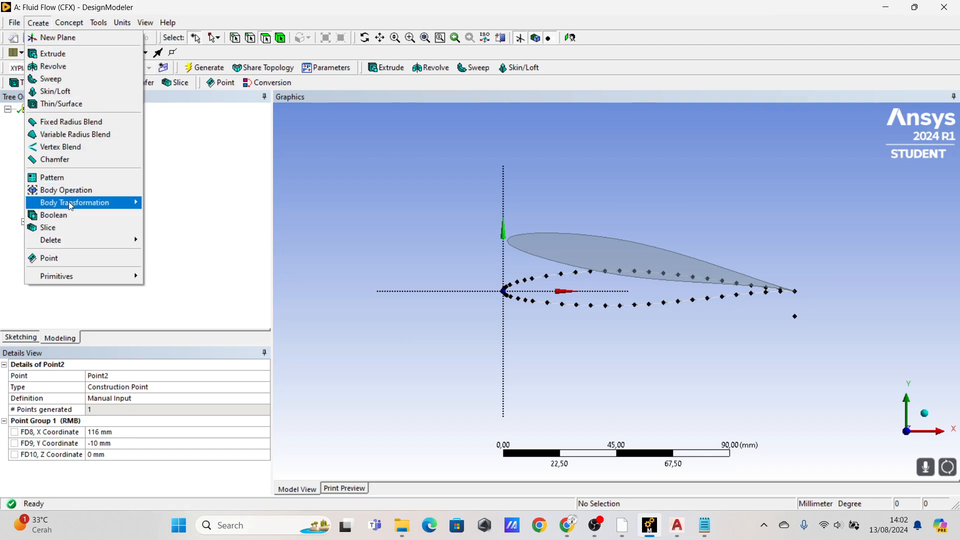
mouse_move(71, 205)
click(165, 203)
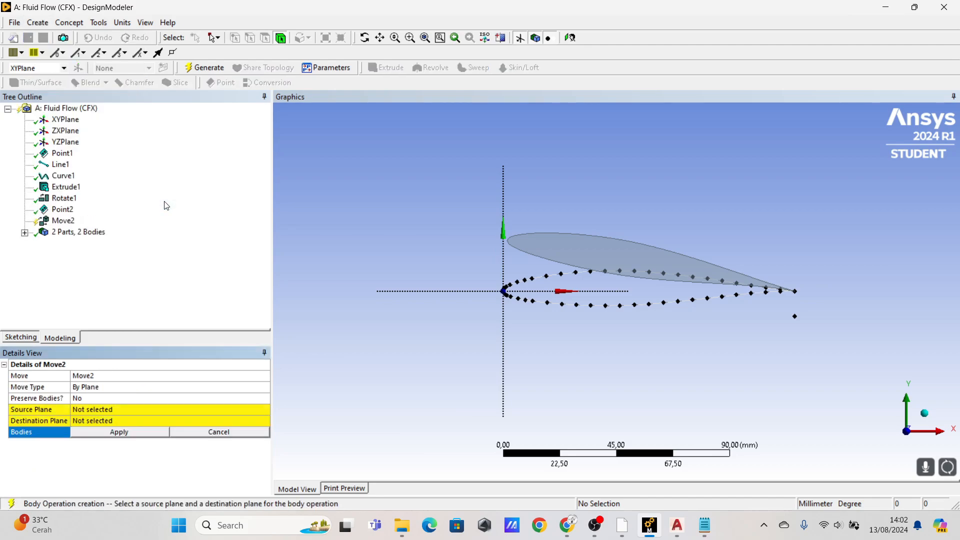
click(119, 388)
click(261, 388)
click(128, 409)
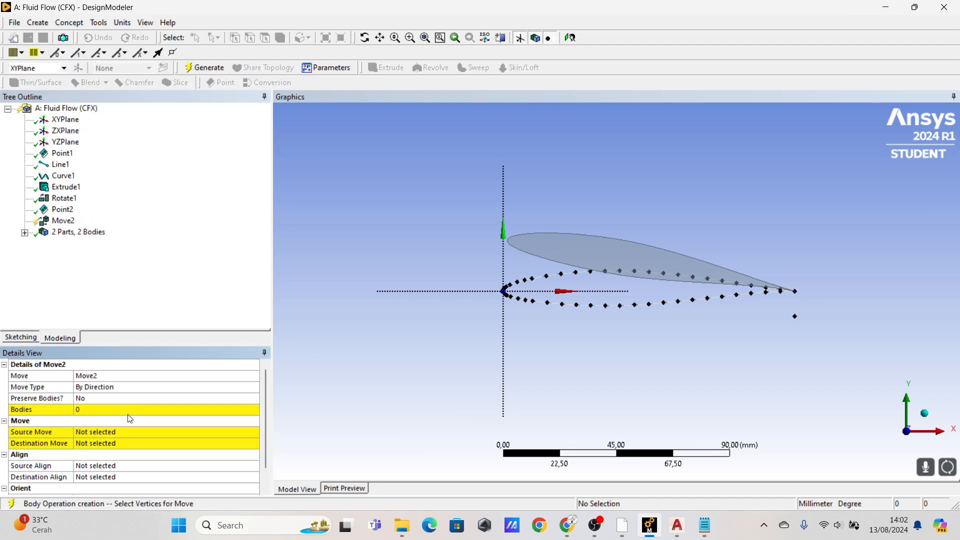
click(119, 413)
click(550, 250)
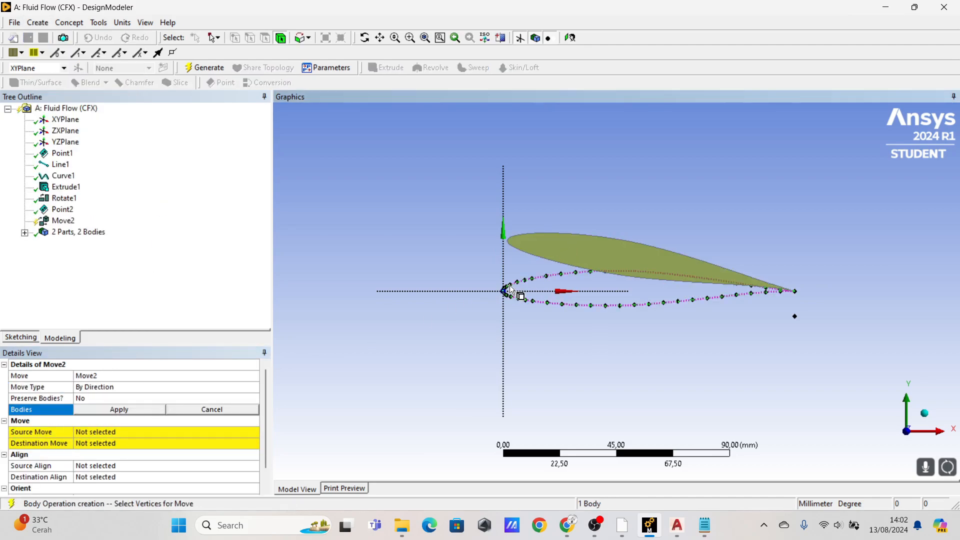
click(109, 410)
- Move the airfoil from its trailing-edge point to the construction point directly below it and generate the result
click(101, 433)
scroll(844, 272, up, 2)
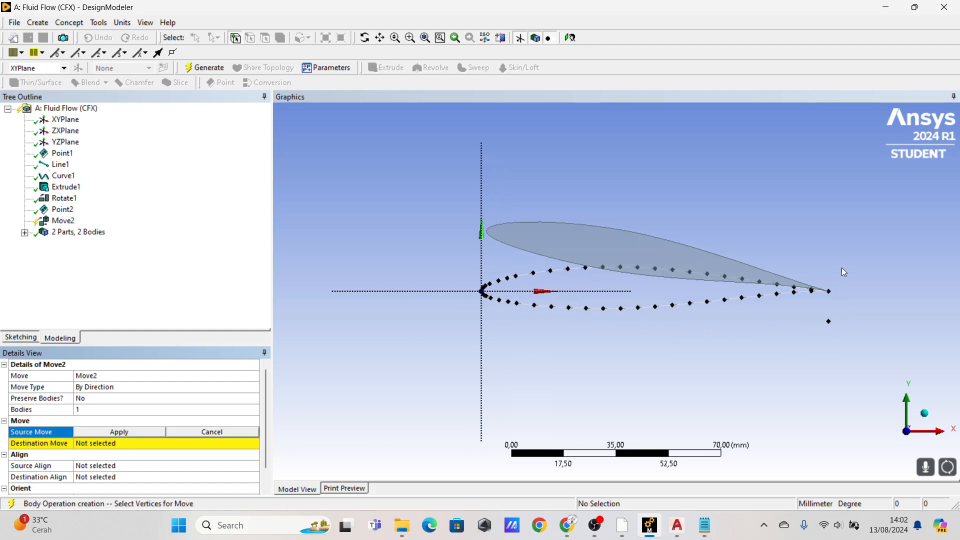
click(828, 293)
click(113, 433)
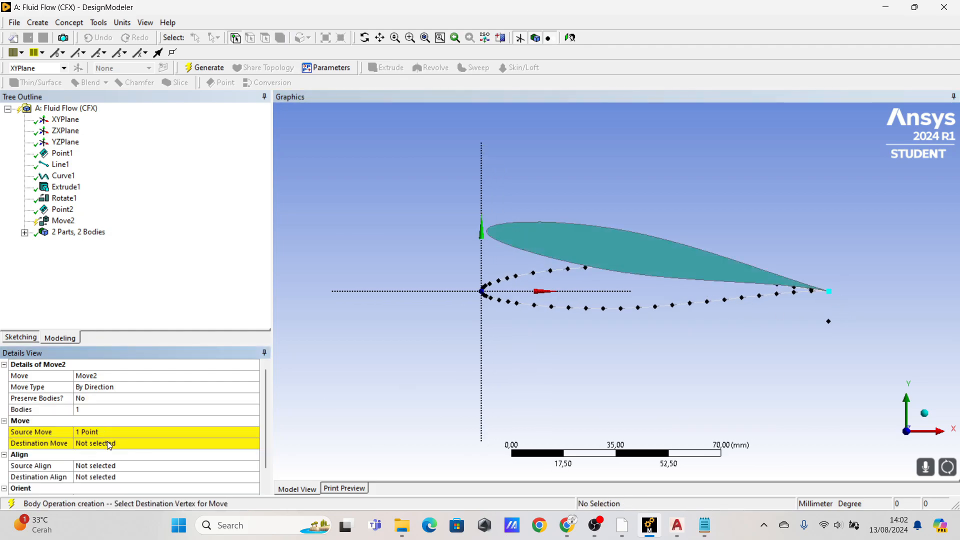
click(107, 442)
click(828, 321)
click(105, 444)
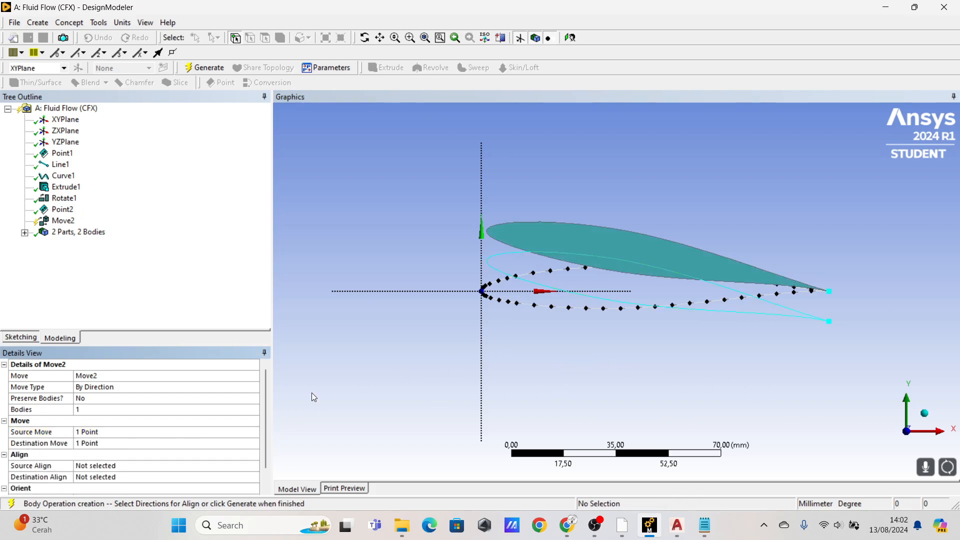
scroll(151, 409, down, 1)
click(204, 67)
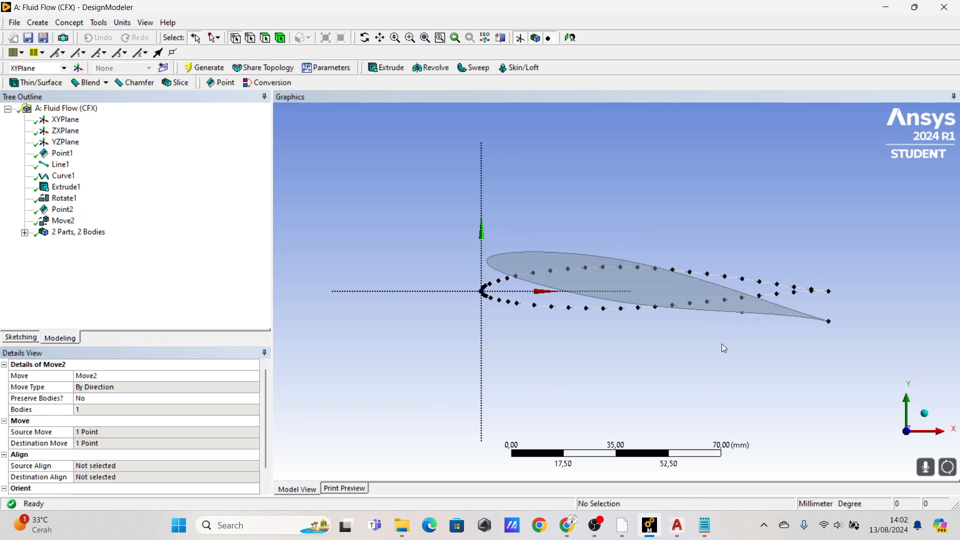
middle_drag(722, 344, 958, 459)
click(926, 433)
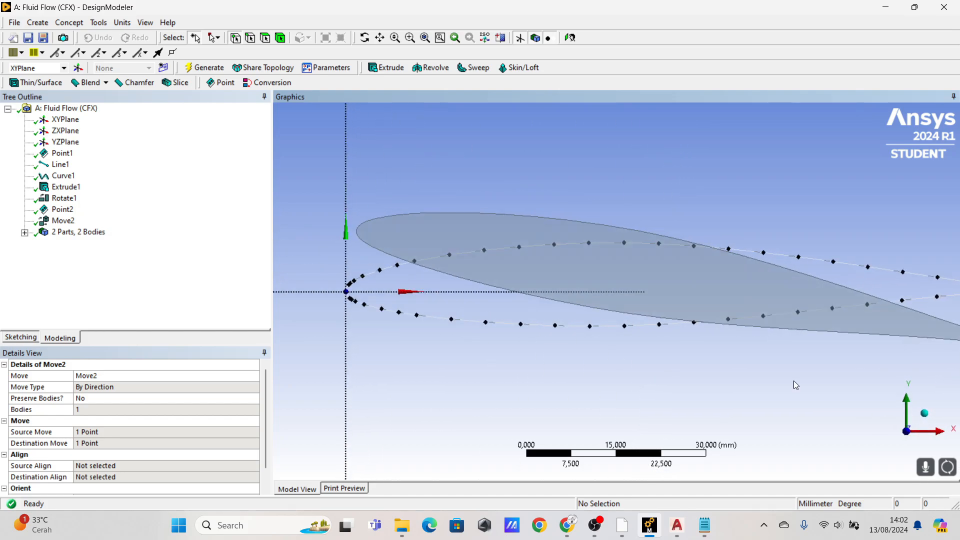
ctrl+middle_drag(700, 309, 634, 309)
scroll(536, 294, up, 3)
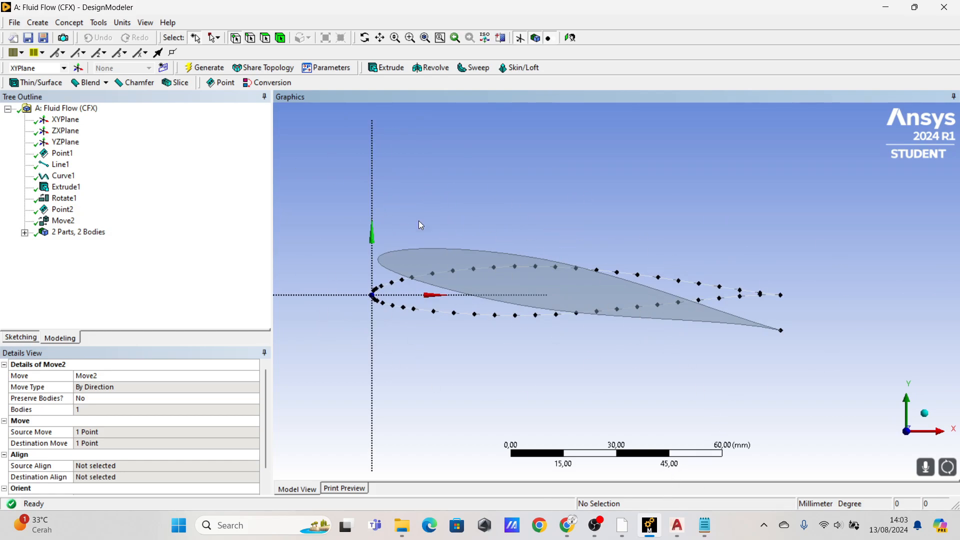
- Switch to AutoCAD, examine the rectangular outer boundary drawn around the airfoil, and return to DesignModeler
click(677, 512)
click(377, 321)
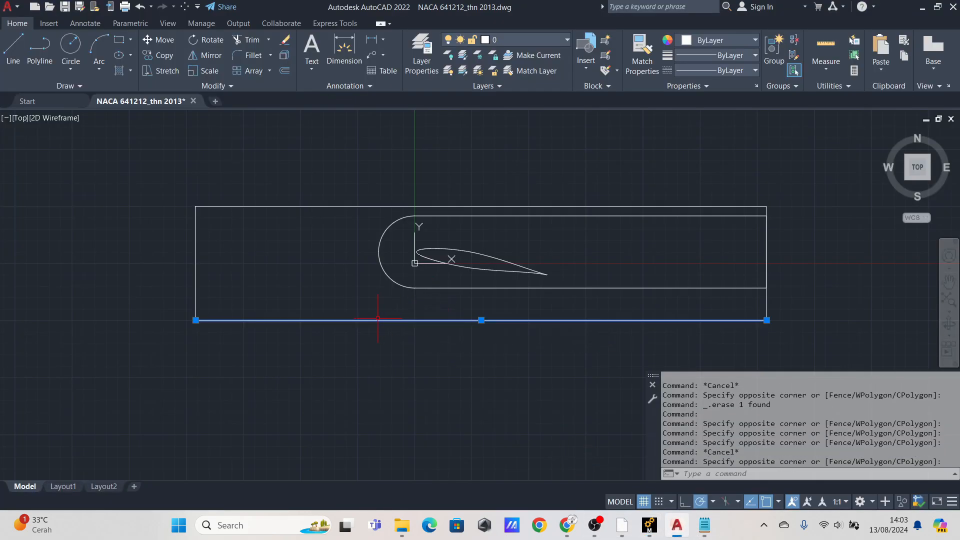
click(196, 270)
click(317, 206)
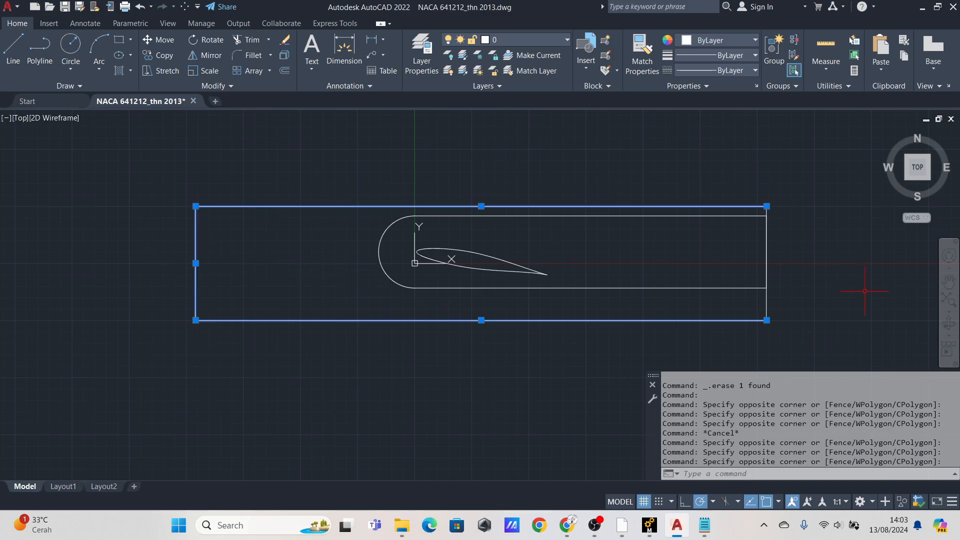
click(765, 306)
key(Escape)
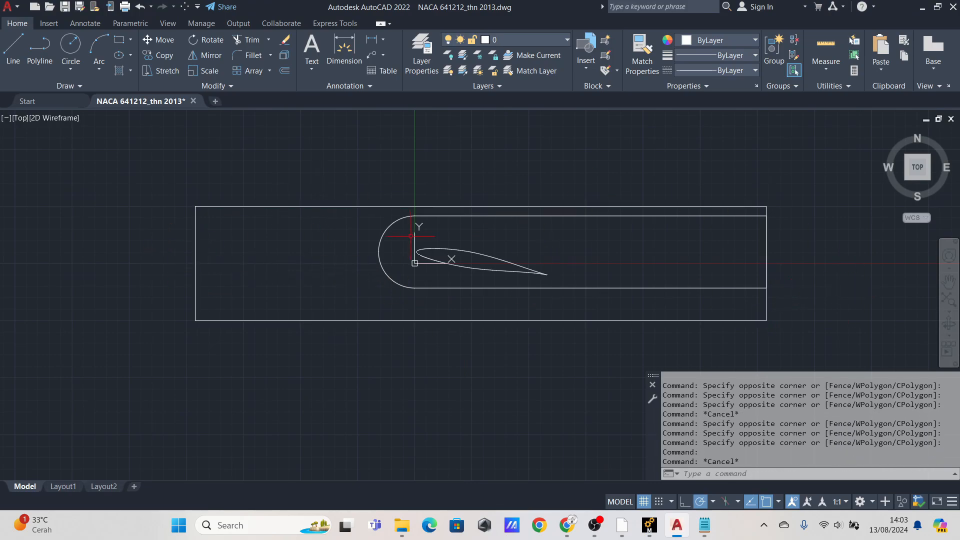
click(622, 525)
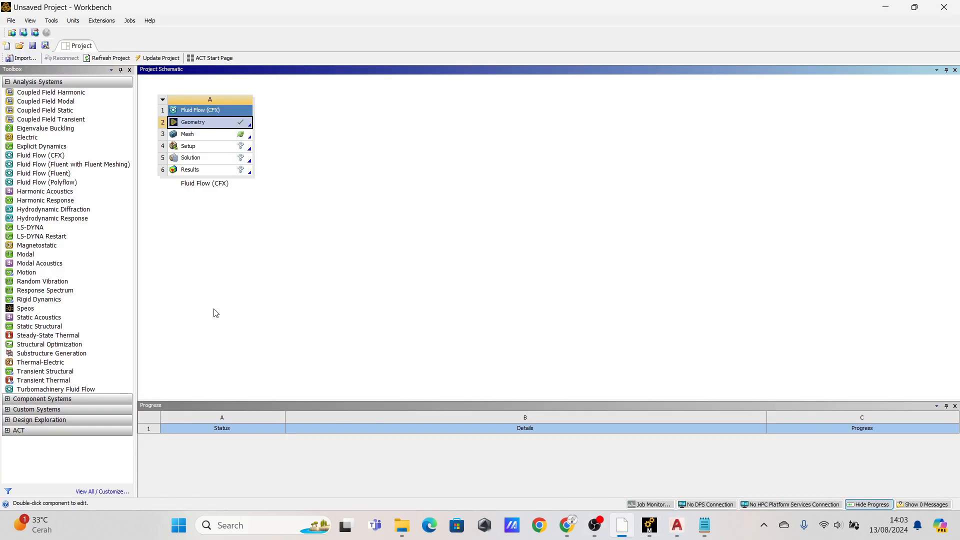
click(676, 529)
click(649, 525)
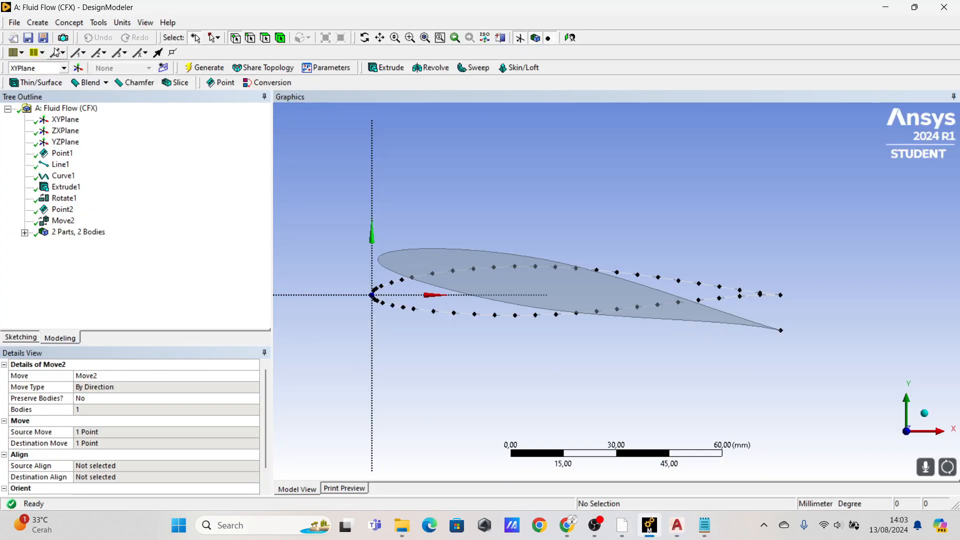
- Add another Construction Point feature with its definition set to From Coordinates File
click(36, 23)
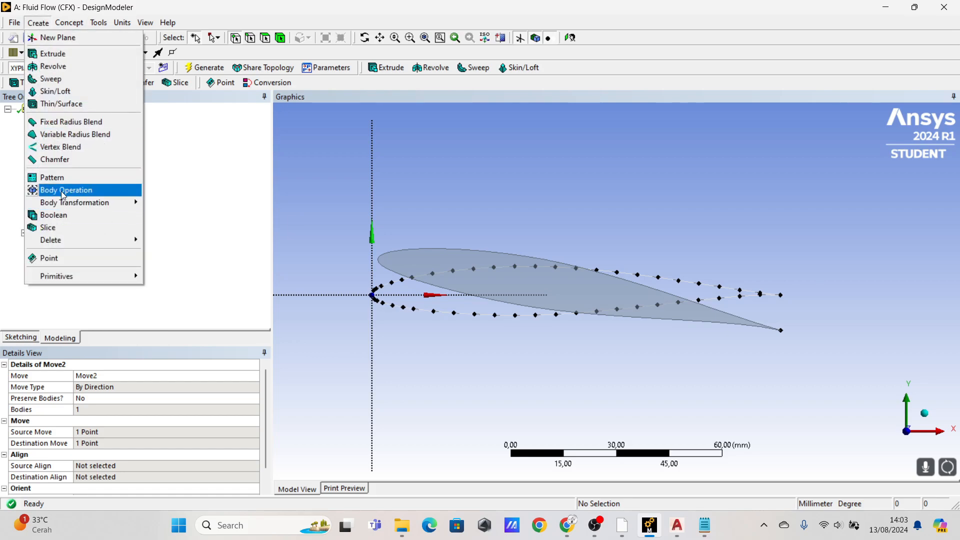
click(55, 258)
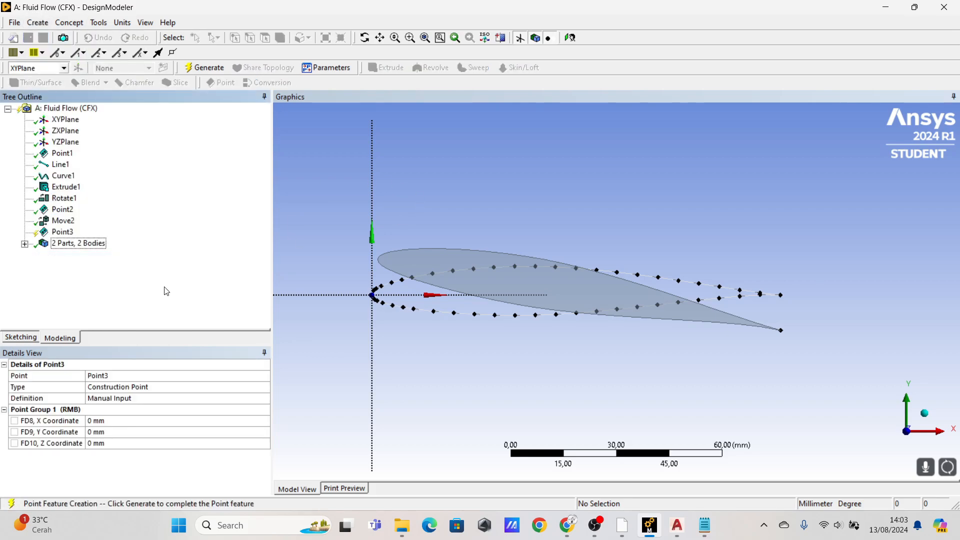
click(122, 388)
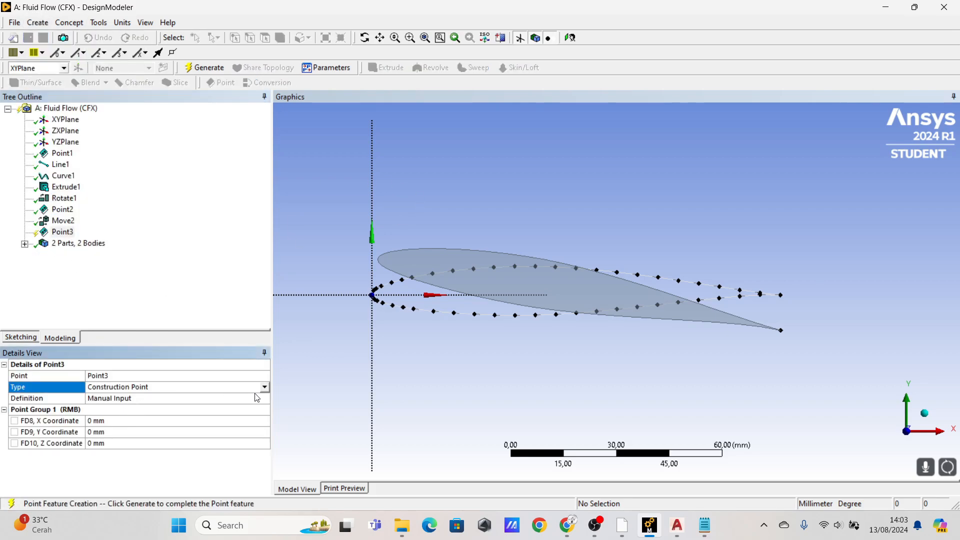
click(264, 387)
click(117, 397)
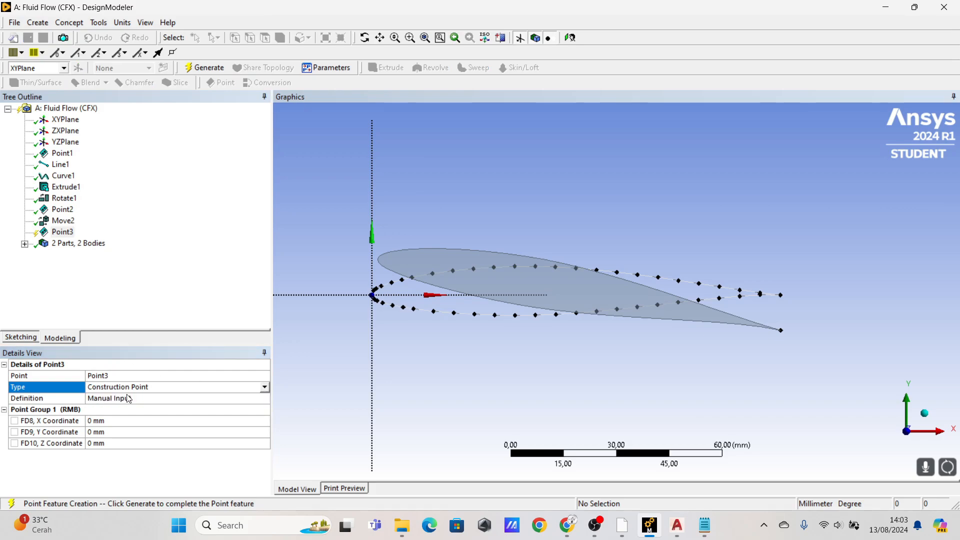
click(138, 399)
click(264, 398)
click(132, 433)
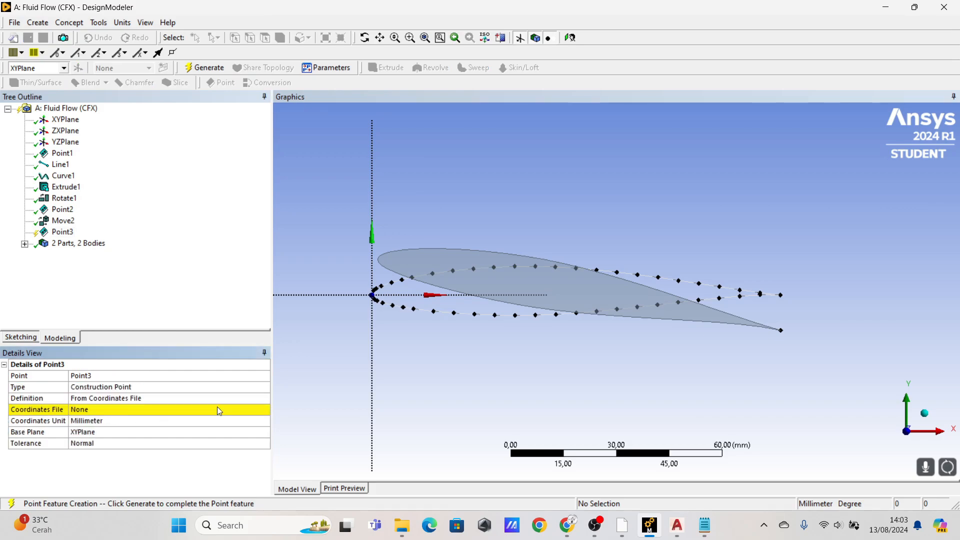
- Load the Wider Tunnel 1 coordinates file from the New Data folder and generate the tunnel's corner points
click(217, 409)
click(264, 410)
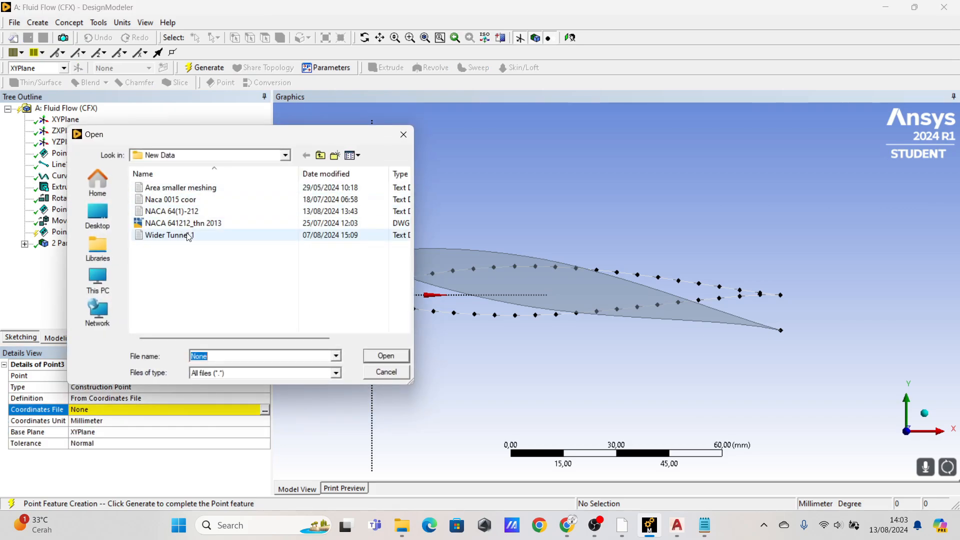
click(182, 234)
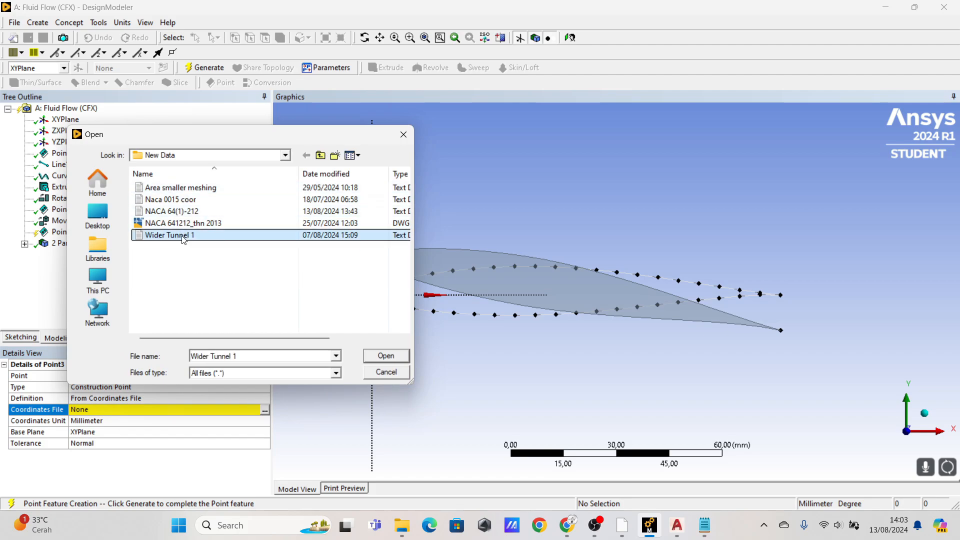
click(382, 355)
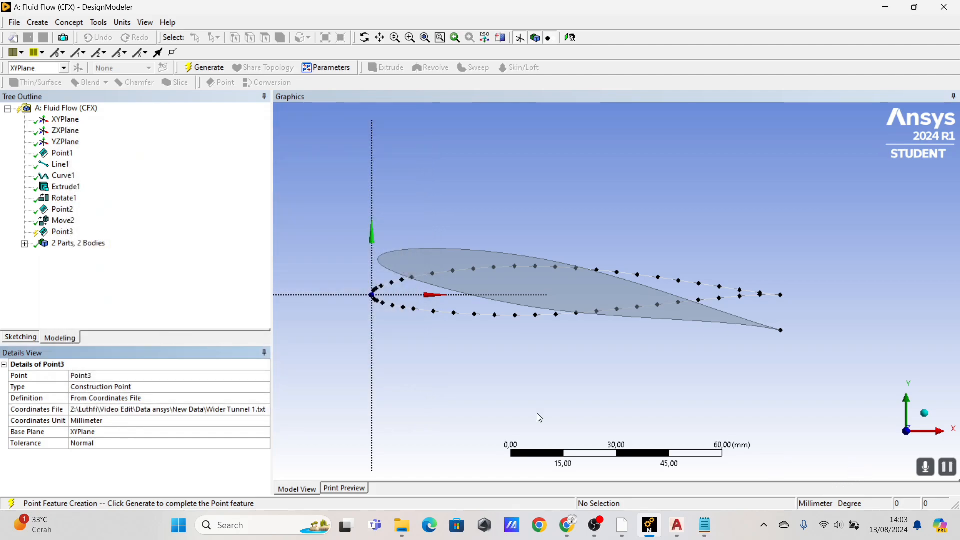
click(204, 68)
scroll(373, 335, down, 3)
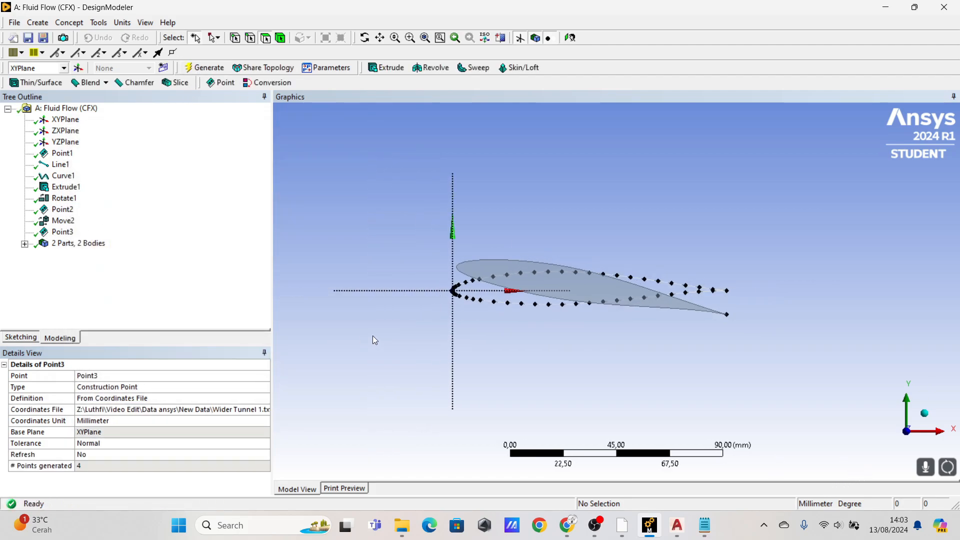
scroll(424, 325, down, 2)
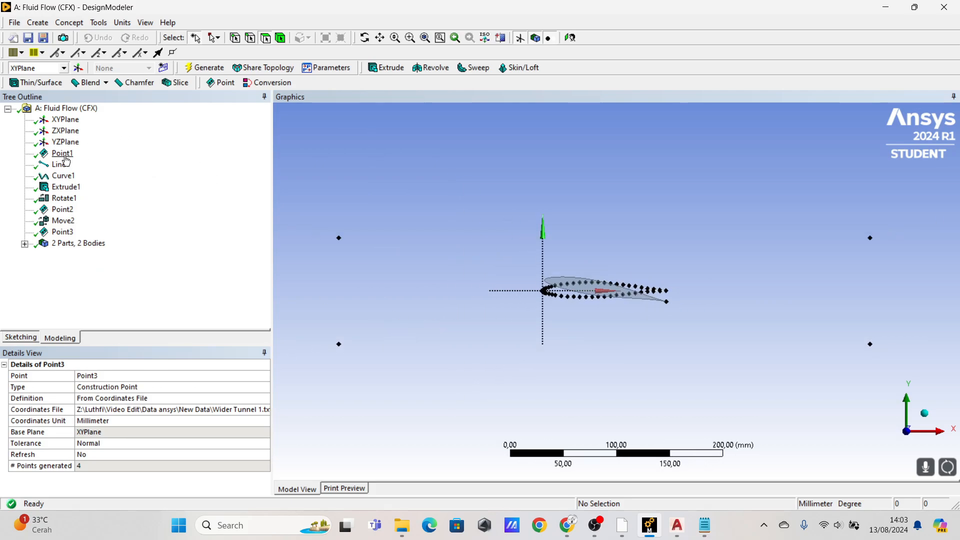
- Create a Lines From Points feature joining the four tunnel corner points into a closed rectangle and generate it
click(37, 22)
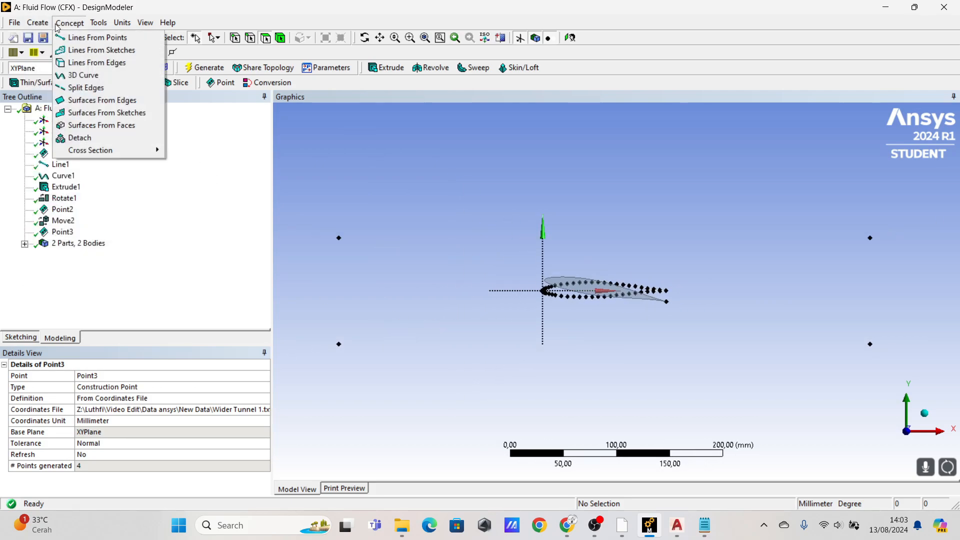
click(73, 38)
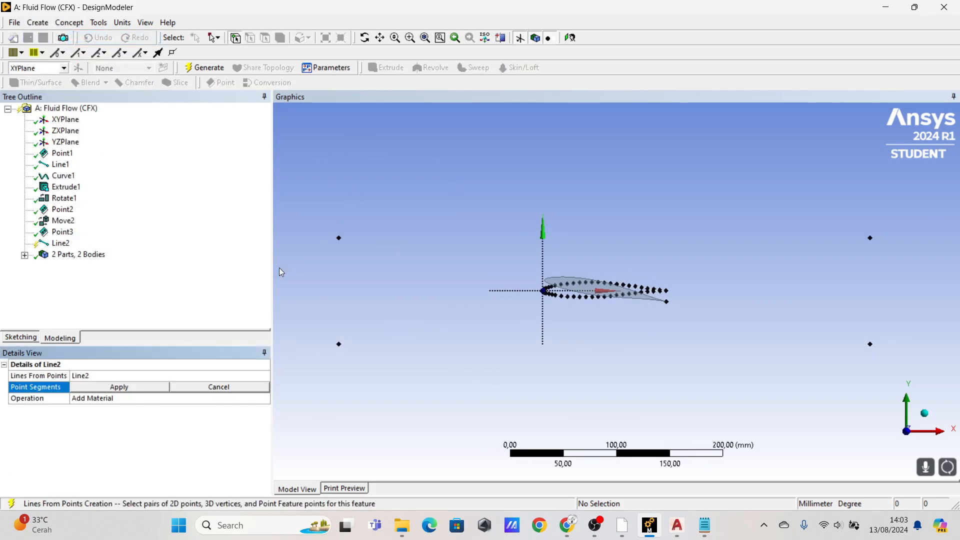
ctrl+click(870, 238)
ctrl+click(339, 343)
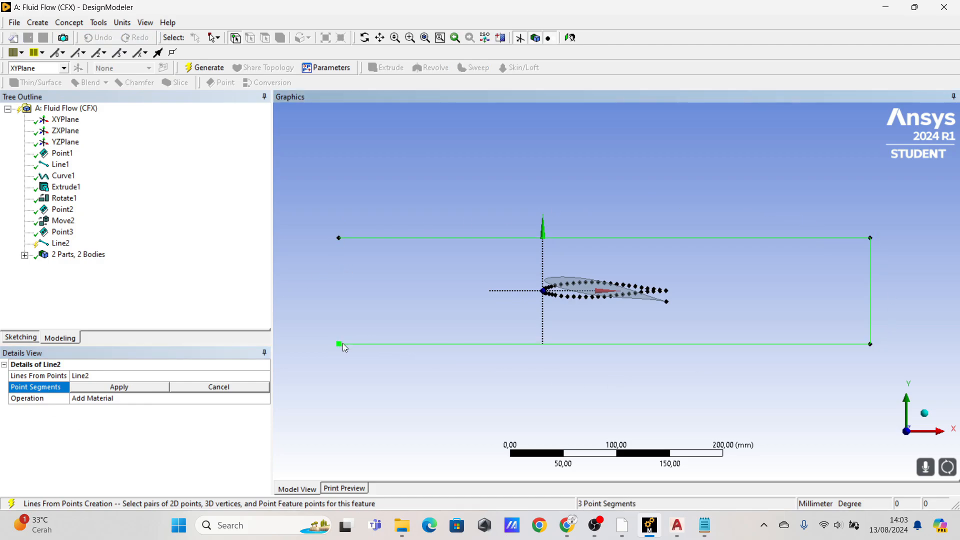
click(114, 386)
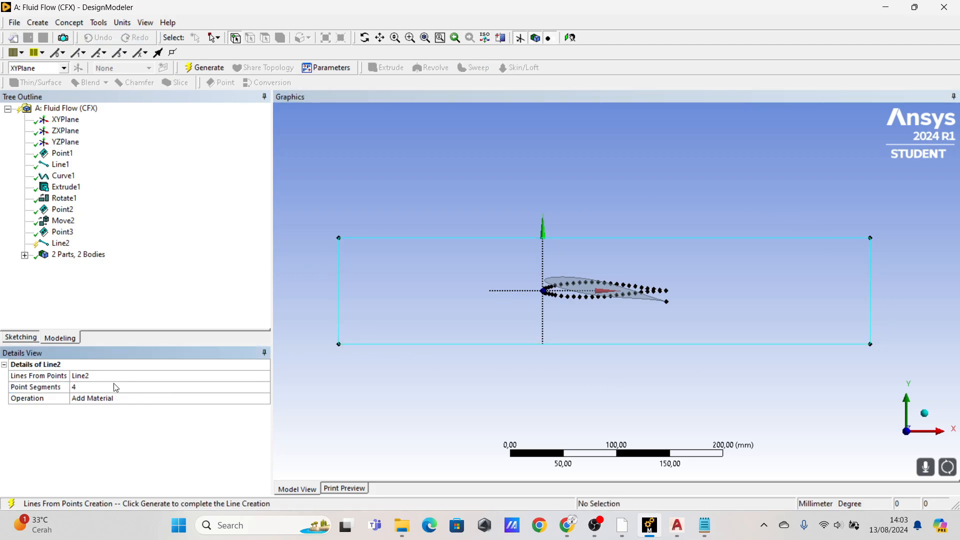
click(204, 67)
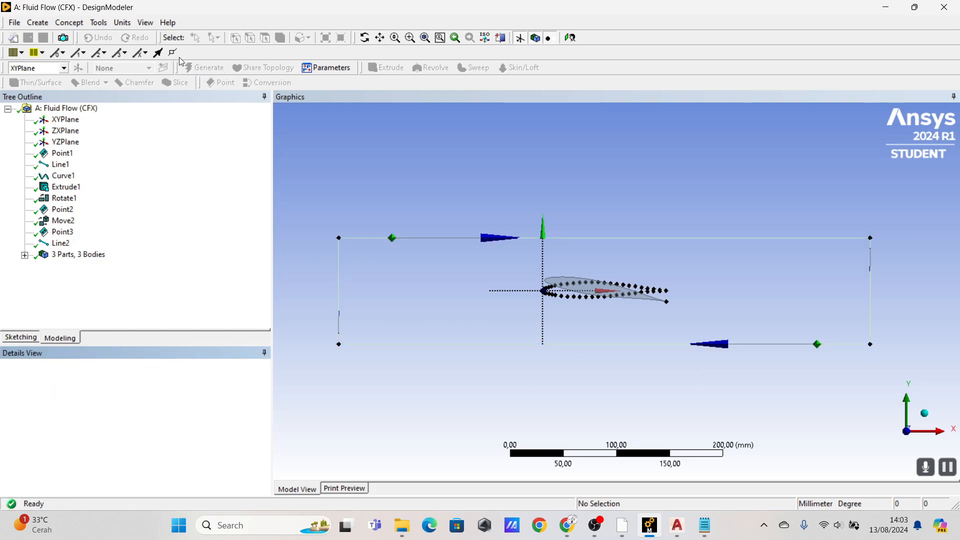
- Add an Extrude feature using the rectangle's four edges as geometry, with the operation set to Add Frozen
click(69, 23)
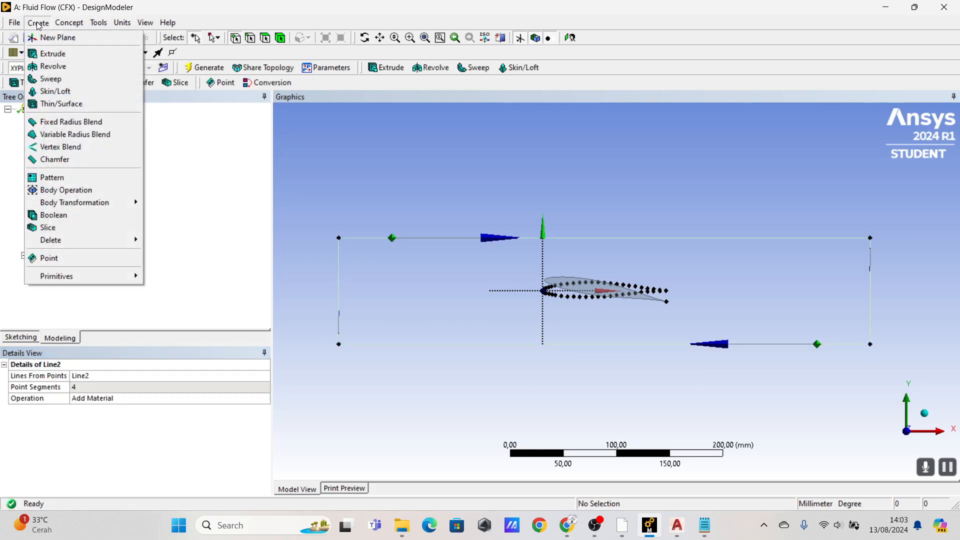
click(45, 51)
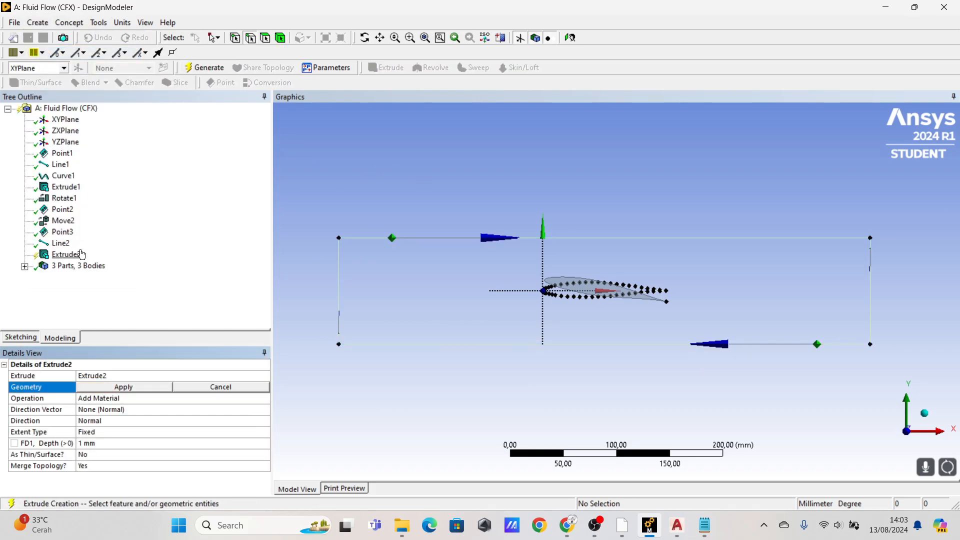
mouse_move(436, 282)
mouse_down()
mouse_move(326, 306)
mouse_move(600, 344)
mouse_move(849, 288)
mouse_up()
click(116, 388)
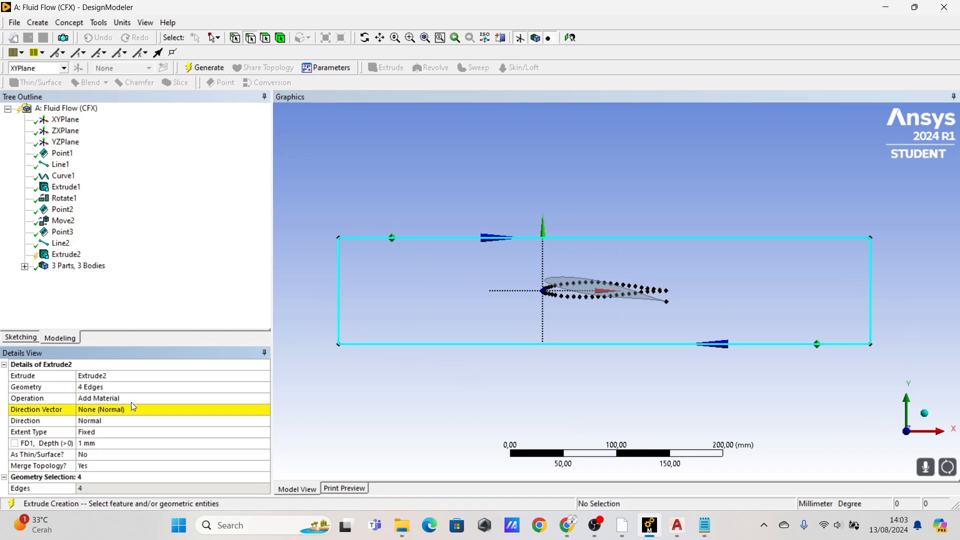
click(129, 400)
click(264, 399)
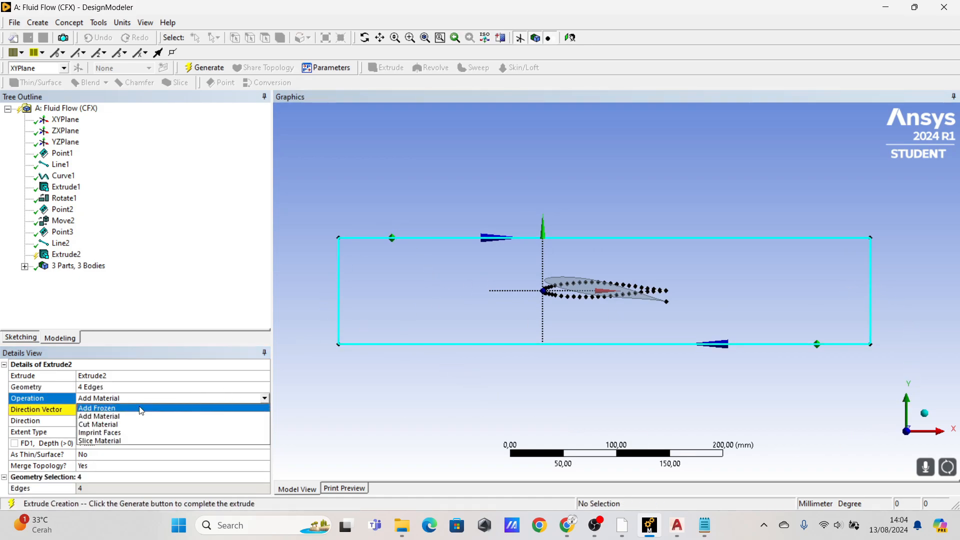
click(113, 408)
- Use the XYPlane normal as the extrusion's direction vector and generate the tunnel body at 1 mm depth
click(132, 409)
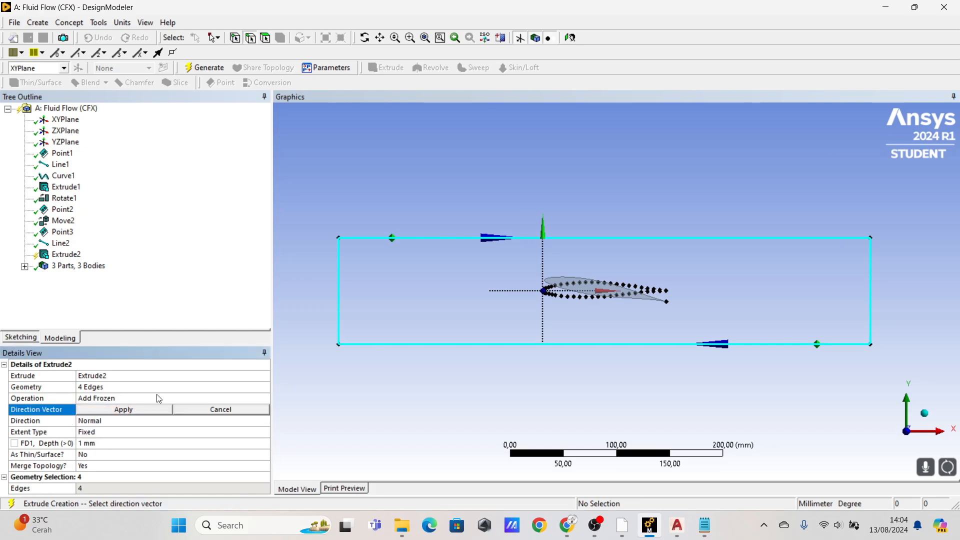
click(65, 119)
click(129, 410)
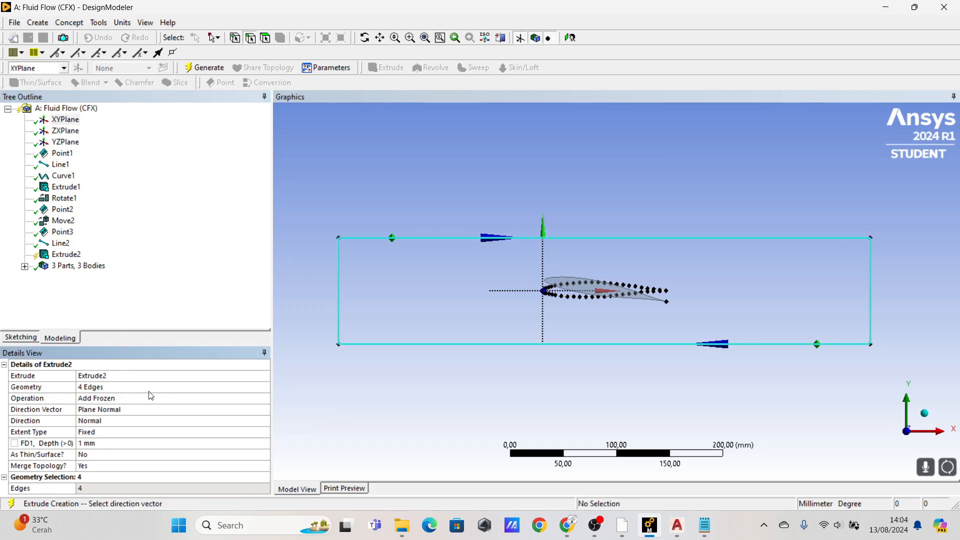
click(120, 444)
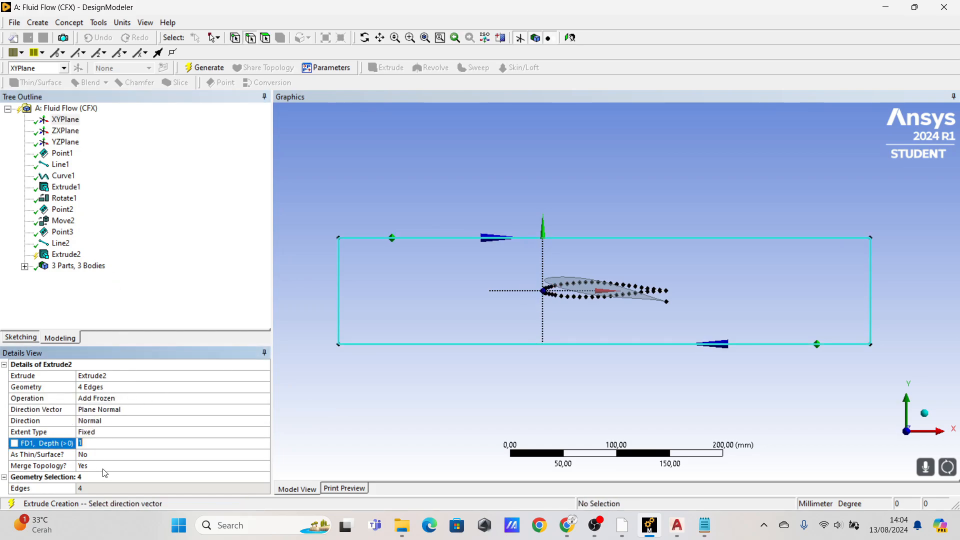
click(205, 289)
click(204, 68)
- Examine the extruded tunnel body and the airfoil inside it from tilted and front views
scroll(558, 334, up, 3)
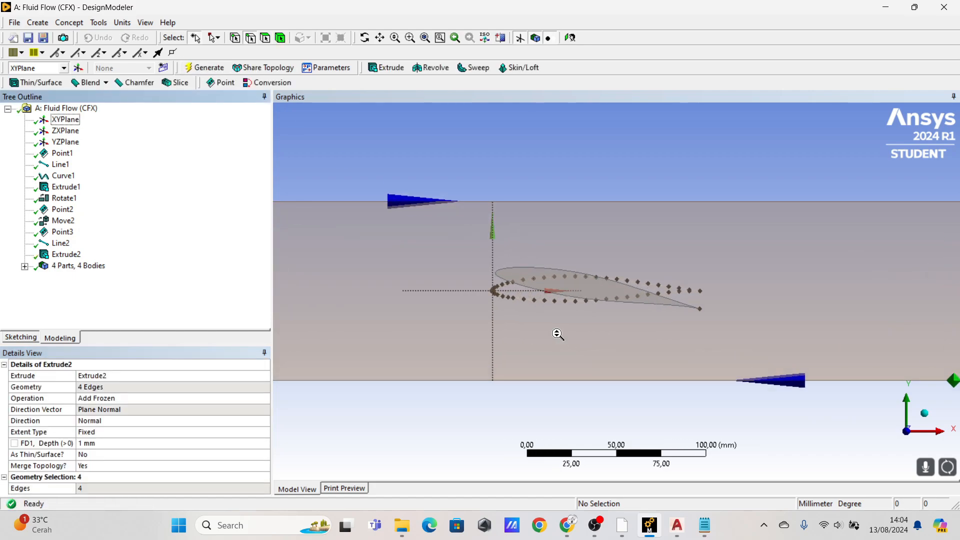
middle_drag(558, 334, 520, 304)
scroll(520, 303, down, 3)
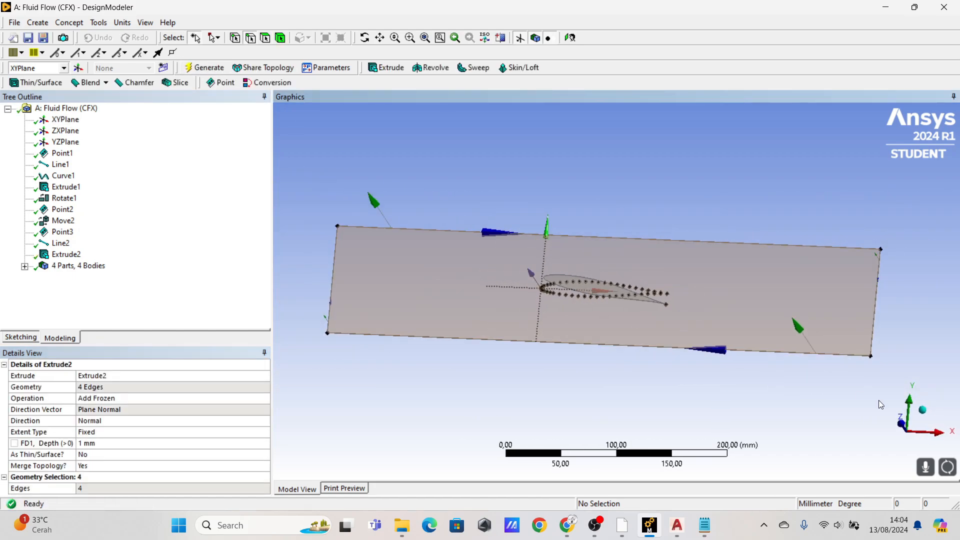
click(902, 424)
scroll(577, 273, up, 3)
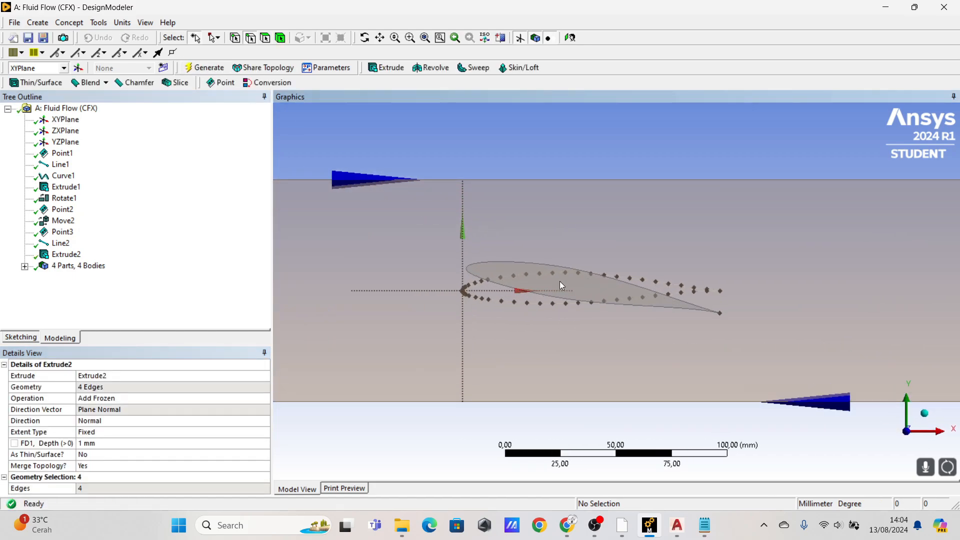
middle_drag(559, 281, 578, 289)
middle_drag(495, 282, 515, 276)
scroll(515, 276, down, 1)
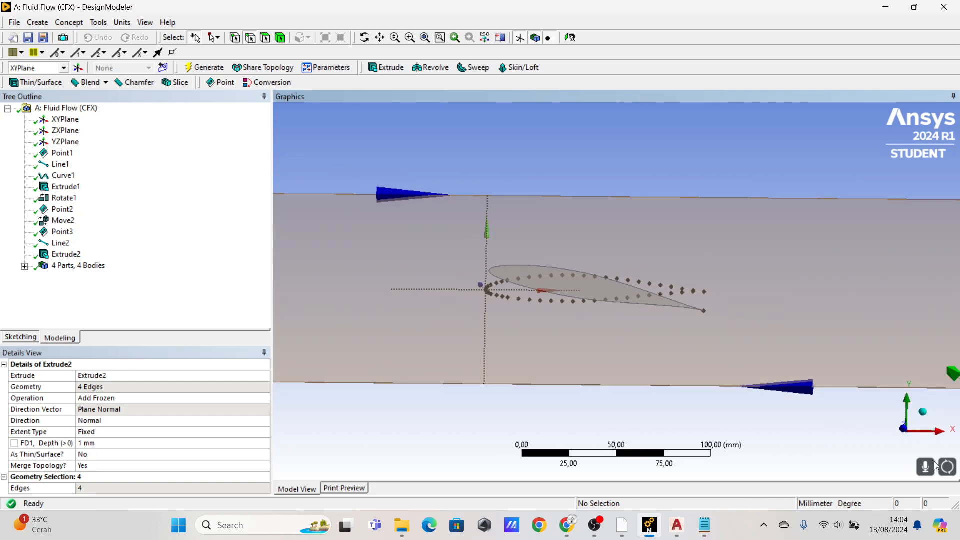
scroll(934, 465, down, 1)
click(908, 430)
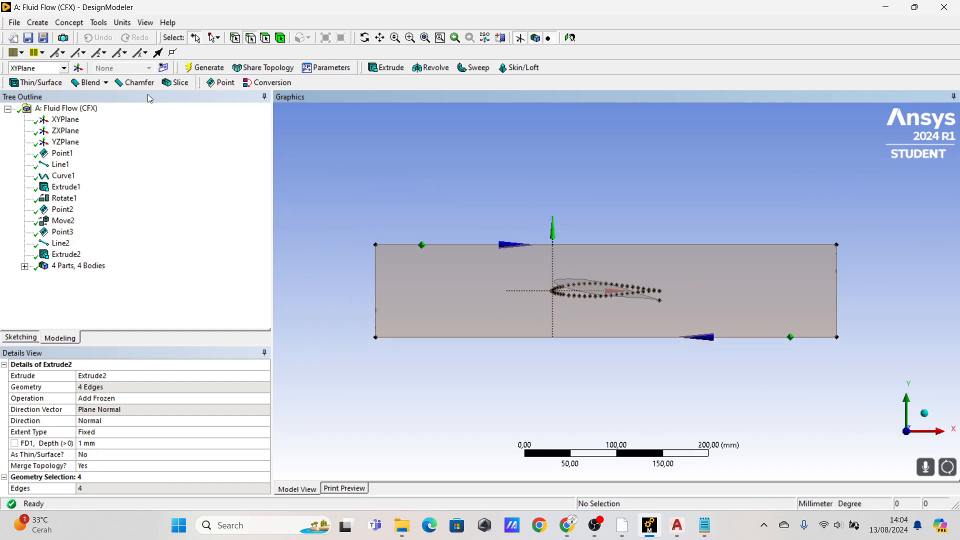
scroll(628, 309, up, 3)
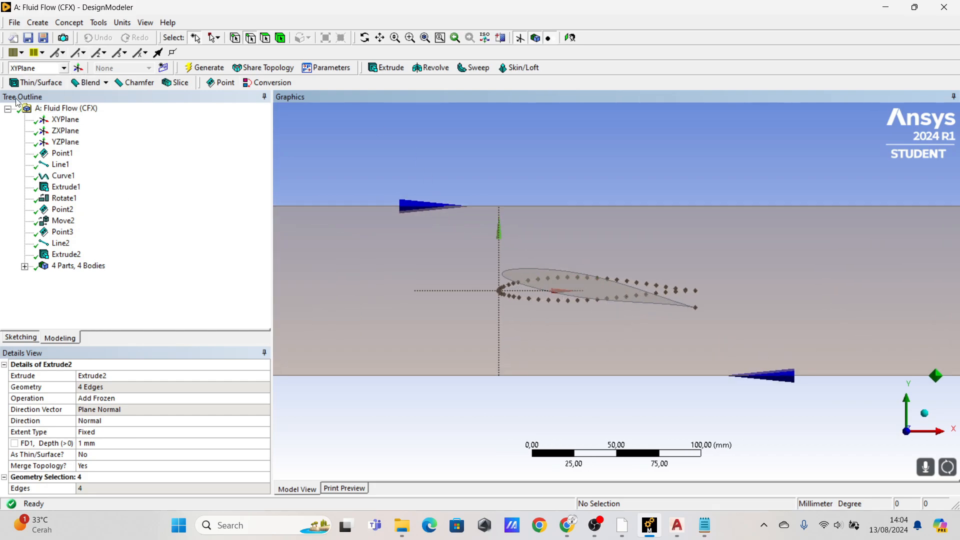
- Add a Boolean feature with the Subtract operation and assign the rectangular tunnel solid as the target body
click(42, 23)
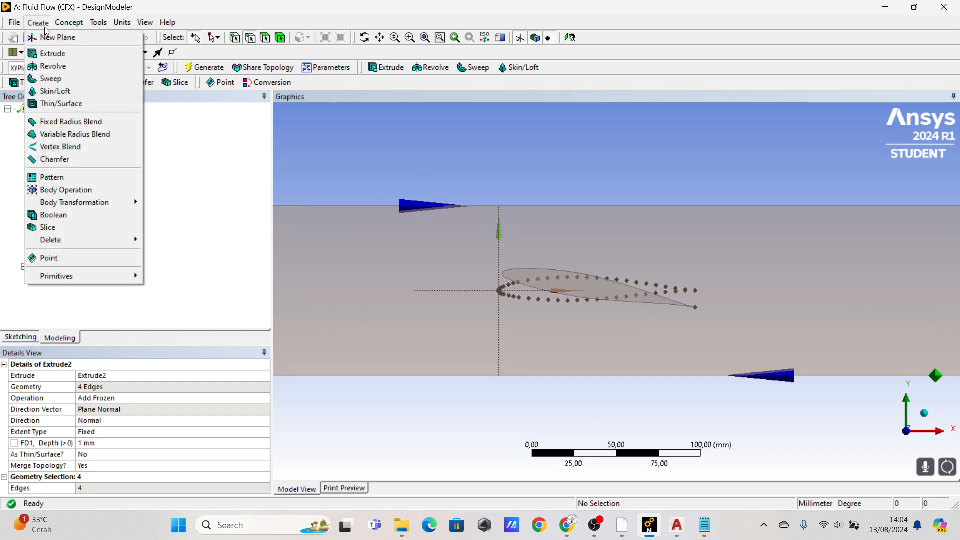
click(58, 215)
click(96, 388)
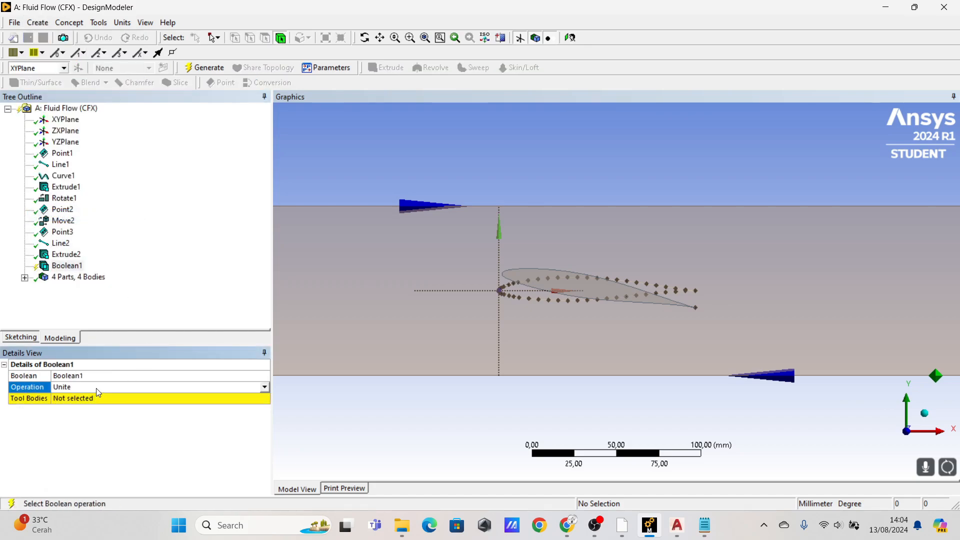
click(263, 388)
click(86, 403)
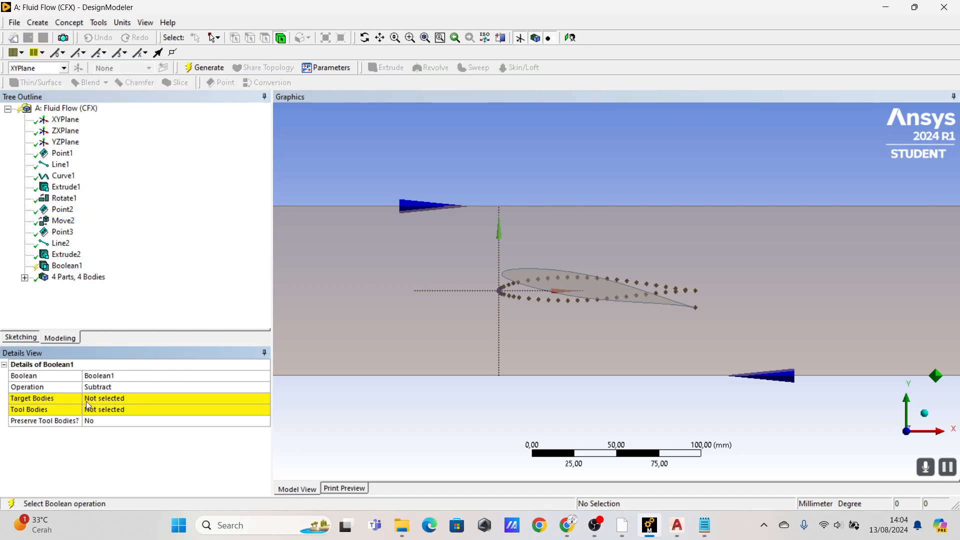
click(106, 400)
click(635, 308)
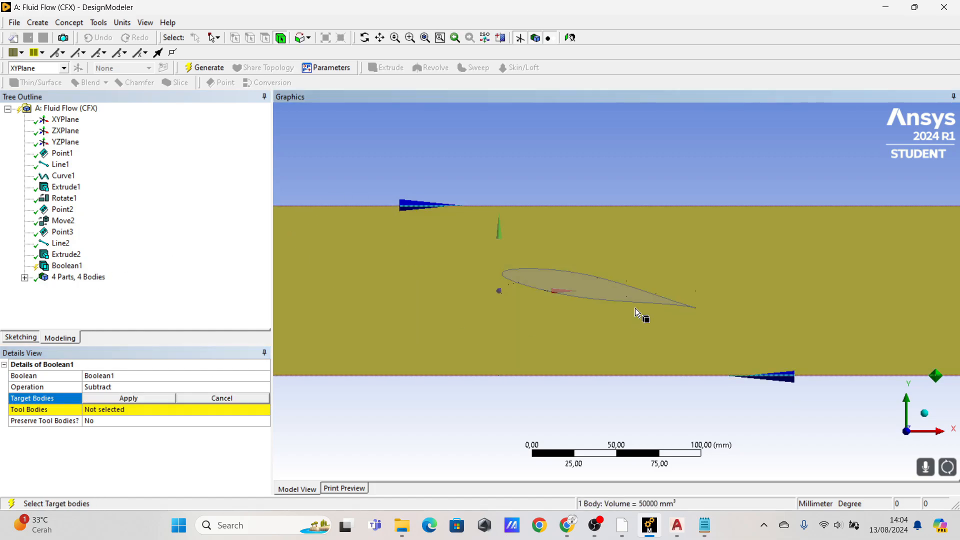
middle_drag(635, 308, 575, 257)
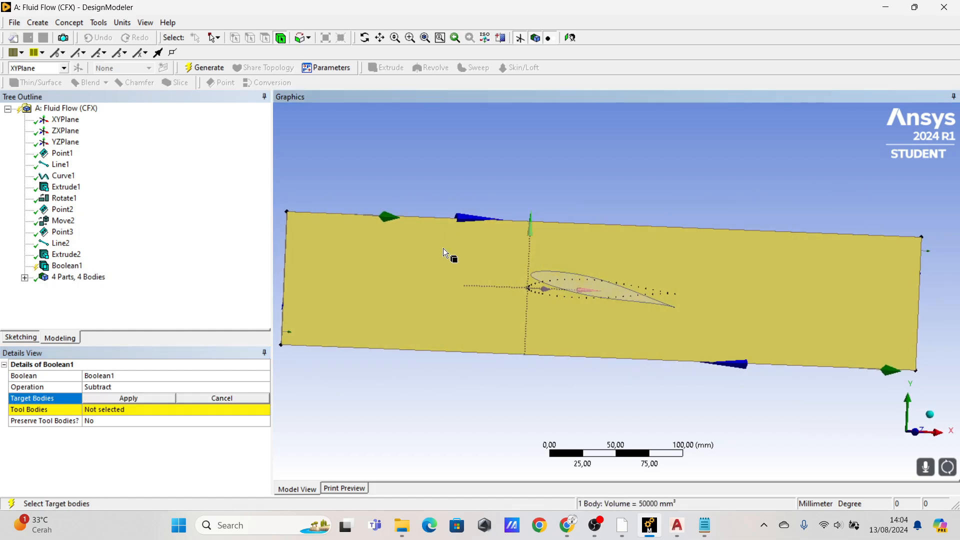
click(124, 400)
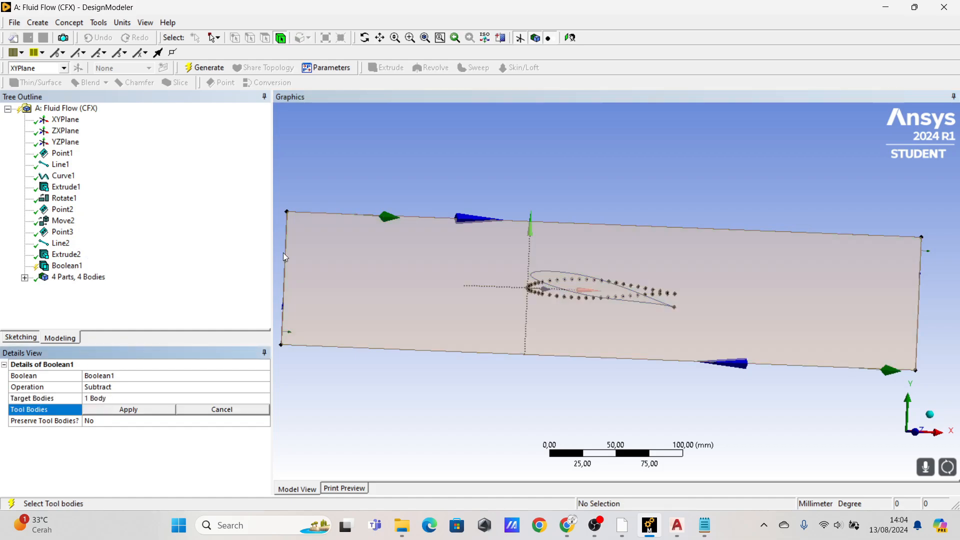
- Assign the airfoil solid as the Boolean's tool body and generate the subtraction from the tunnel
click(573, 289)
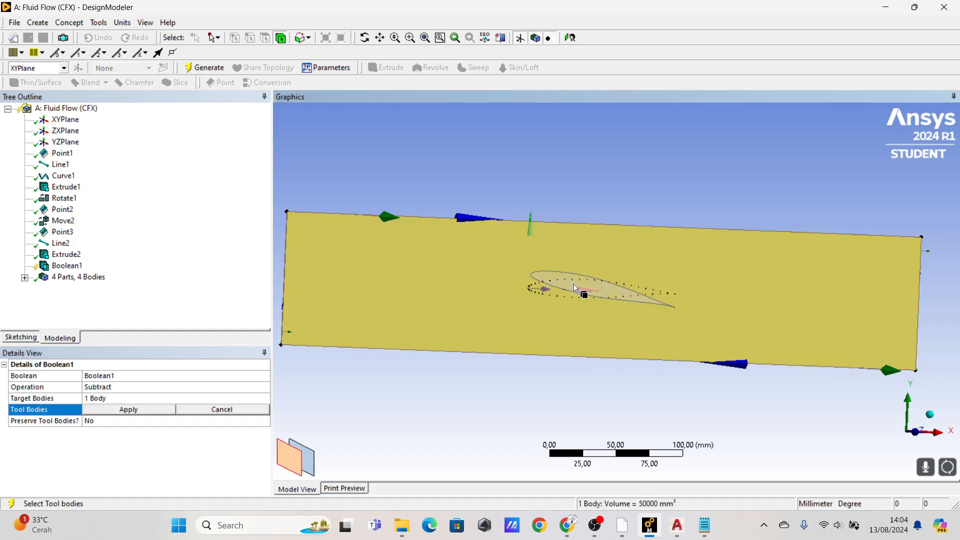
click(24, 278)
click(76, 322)
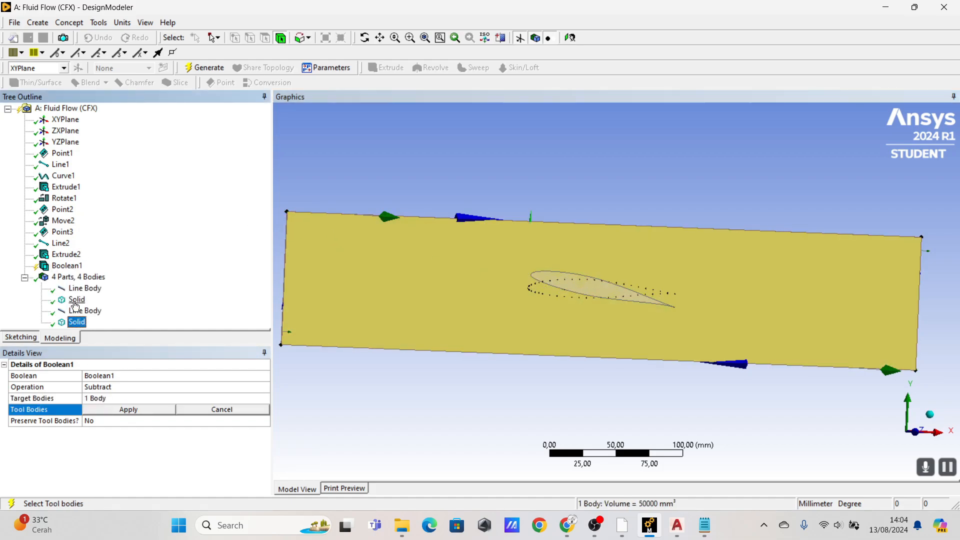
click(77, 299)
click(131, 410)
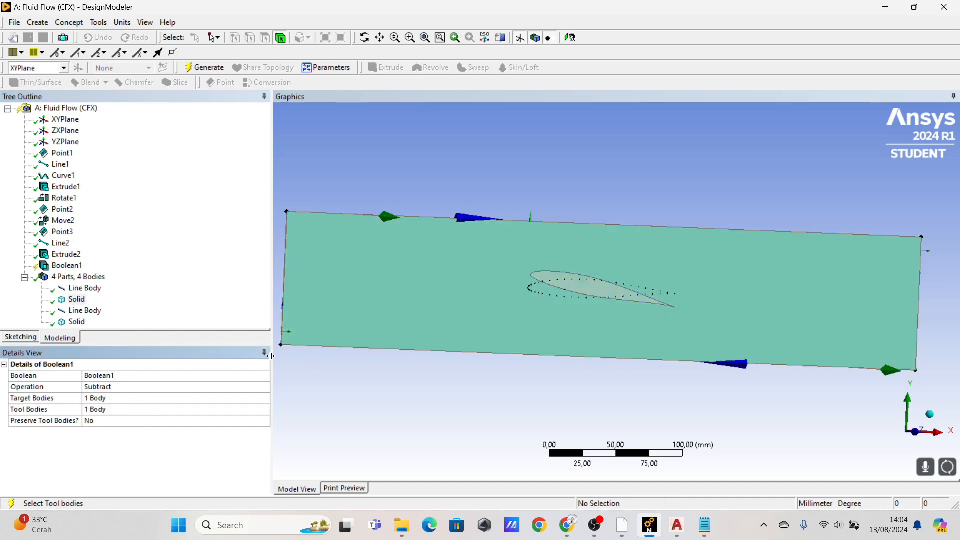
click(205, 74)
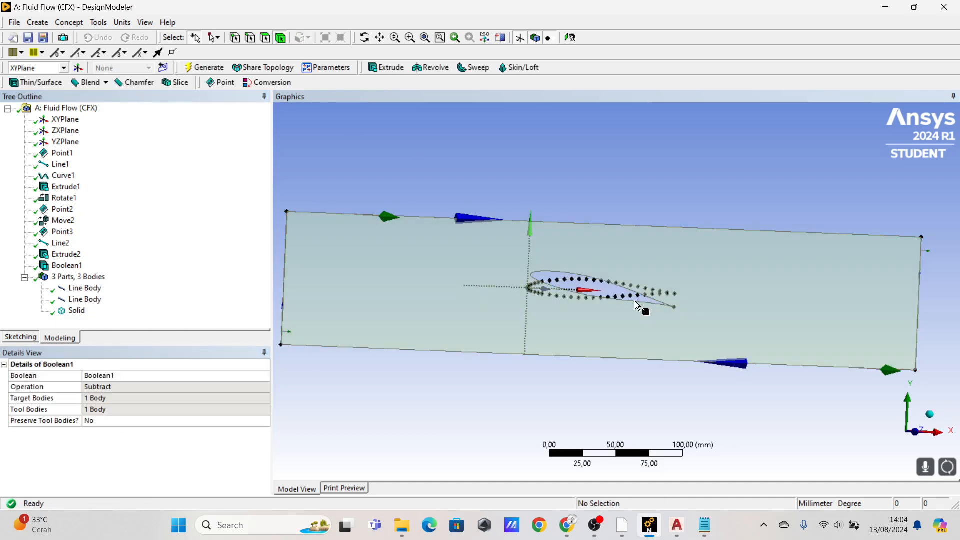
- Inspect the airfoil-shaped cutout in the tunnel solid from several angles, including close up toward the trailing edge
middle_drag(643, 310, 561, 295)
scroll(576, 240, down, 3)
click(449, 283)
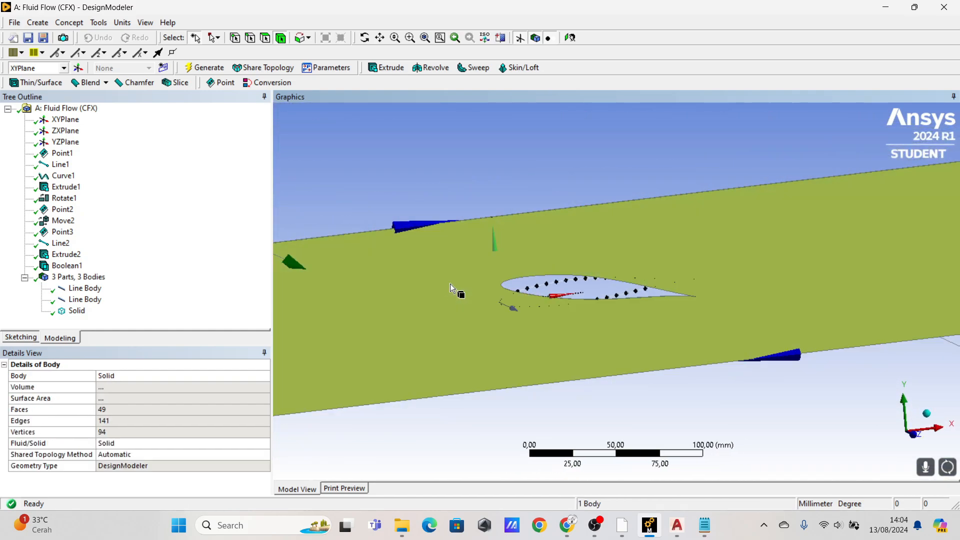
middle_drag(450, 283, 473, 278)
scroll(584, 286, up, 4)
scroll(584, 286, up, 8)
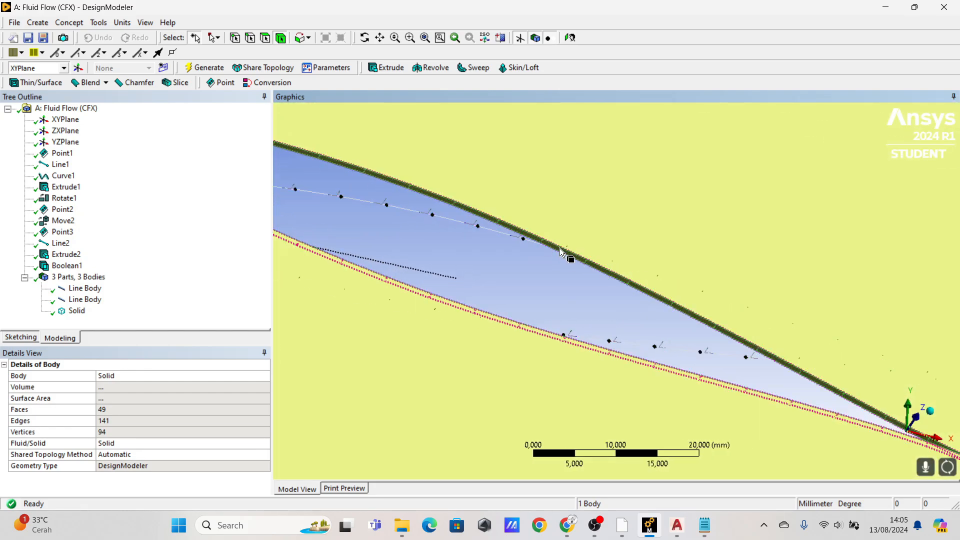
scroll(509, 256, down, 5)
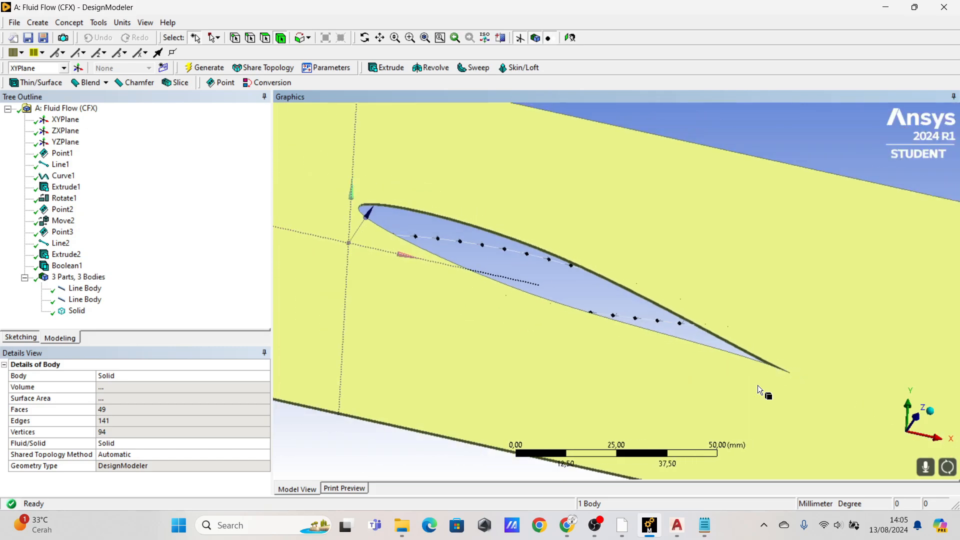
click(915, 418)
scroll(631, 310, down, 3)
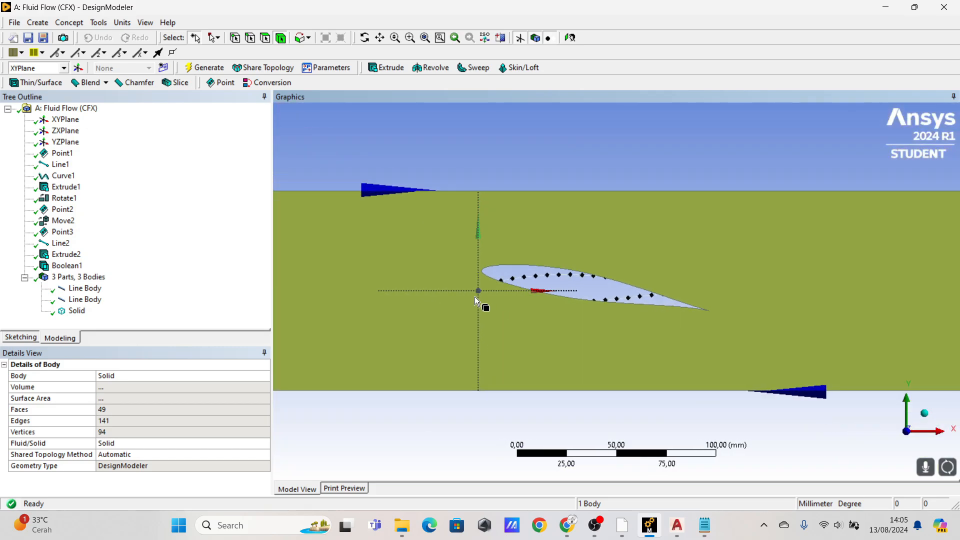
middle_drag(542, 276, 520, 276)
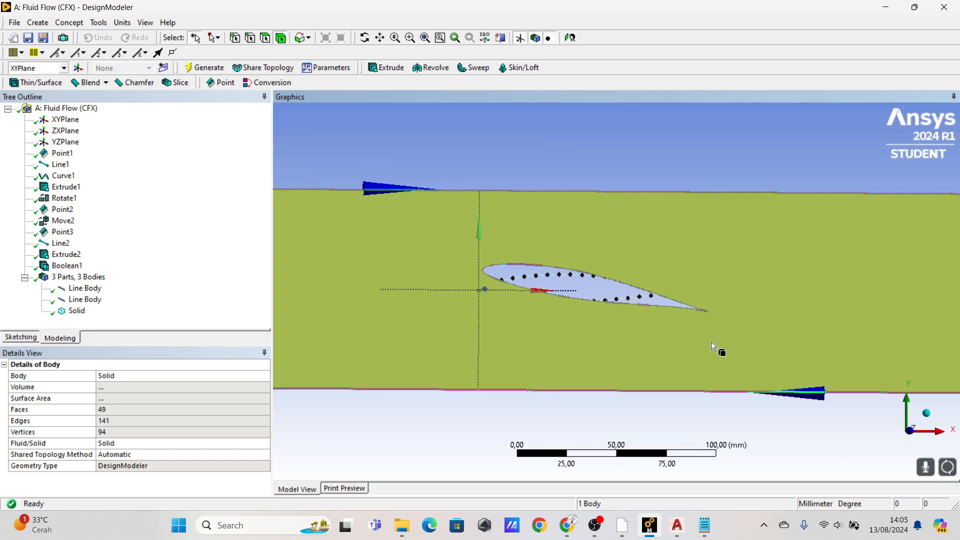
ctrl+middle_drag(619, 321, 652, 290)
scroll(717, 306, down, 4)
middle_drag(528, 281, 502, 256)
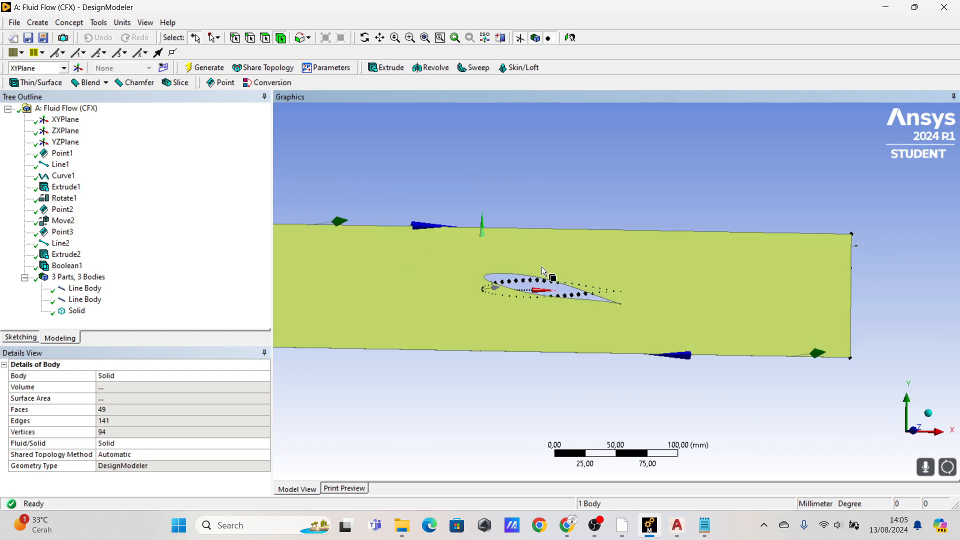
scroll(535, 299, up, 5)
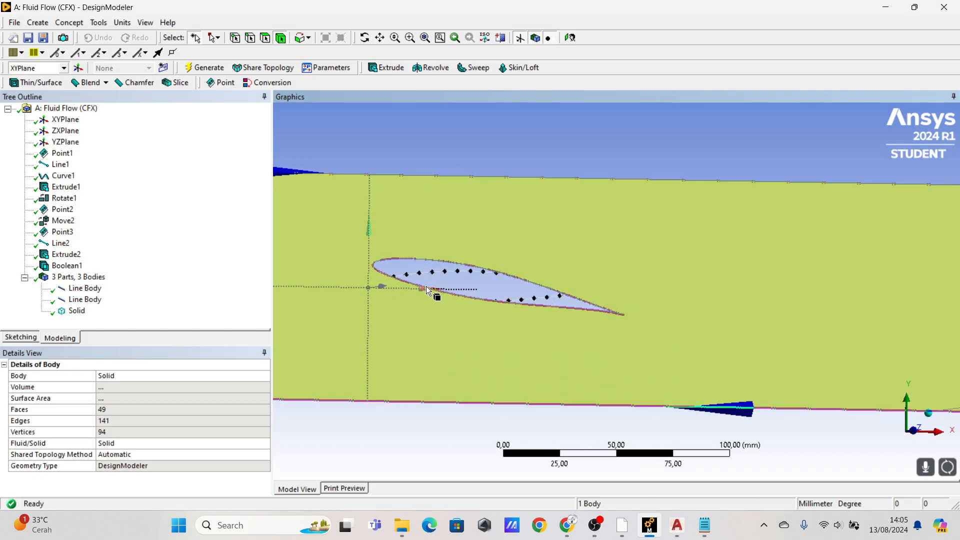
- Examine the airfoil-shaped cutout in the tunnel solid at different zoom levels and from slightly tilted views
scroll(432, 286, up, 3)
scroll(579, 290, down, 2)
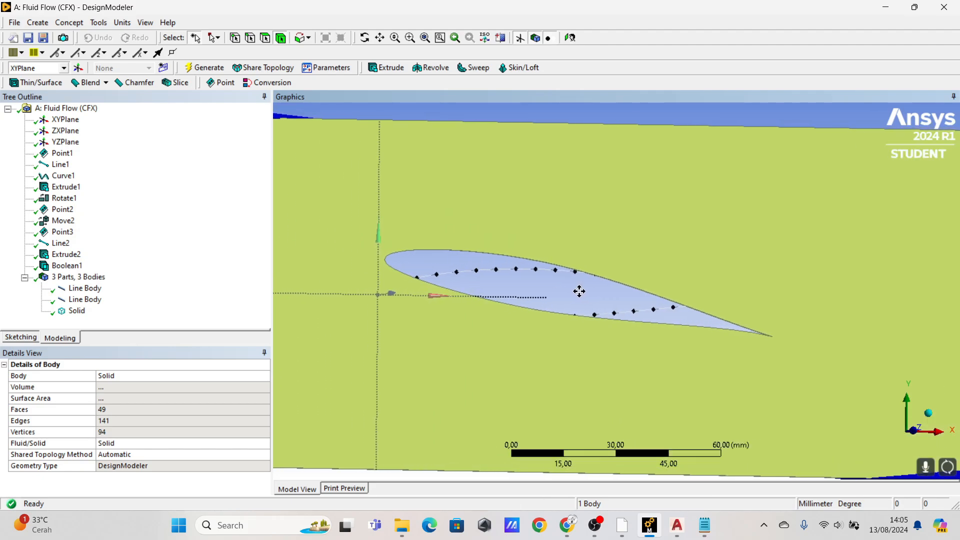
scroll(579, 291, down, 2)
middle_drag(575, 292, 537, 283)
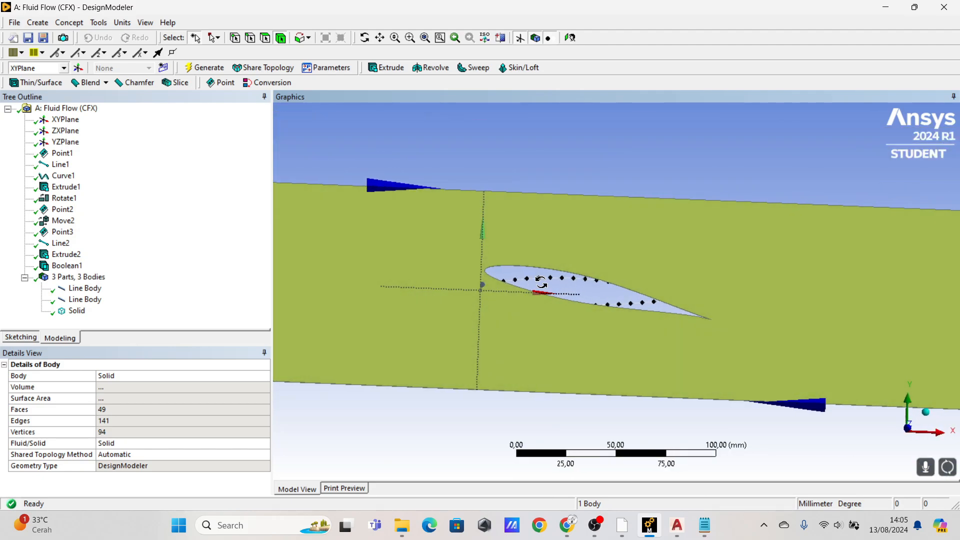
scroll(536, 282, up, 4)
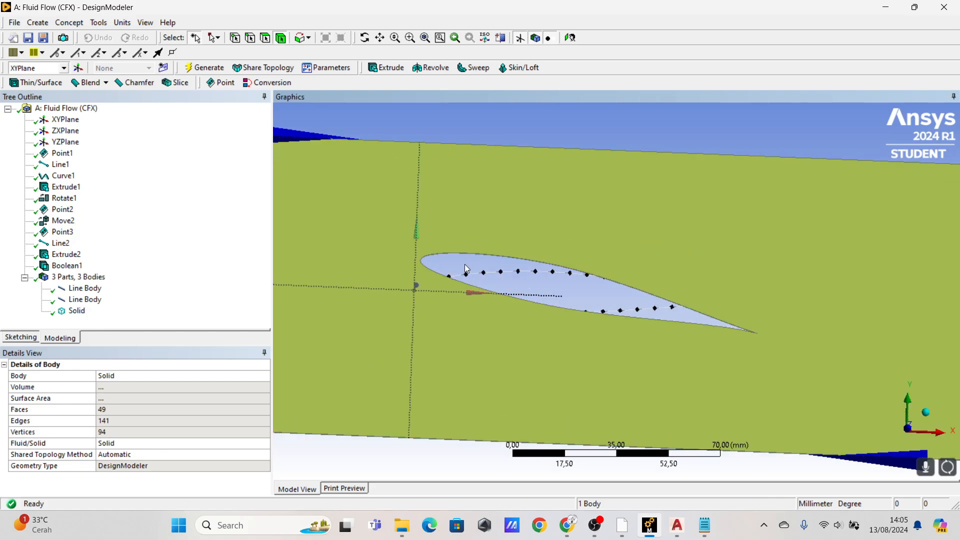
scroll(387, 266, down, 2)
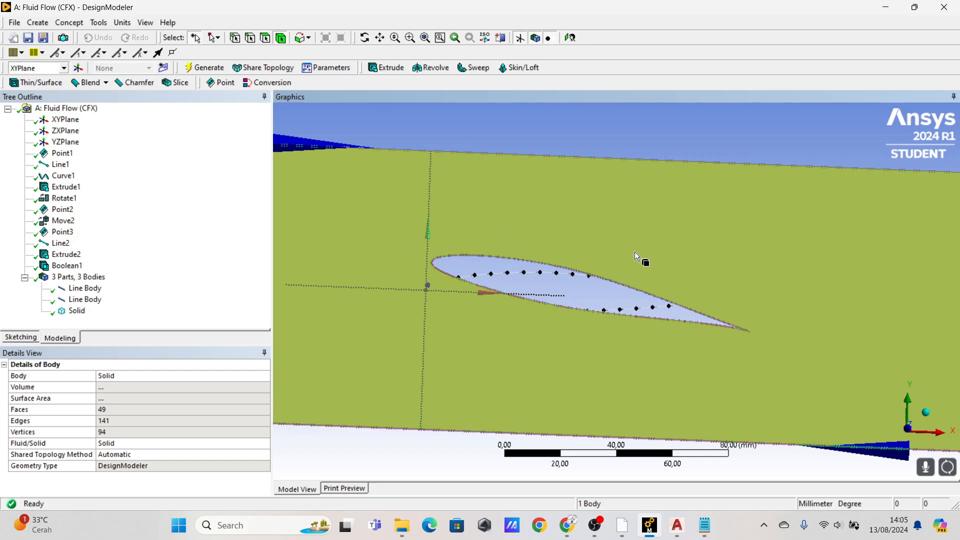
scroll(540, 247, down, 2)
middle_drag(538, 246, 522, 275)
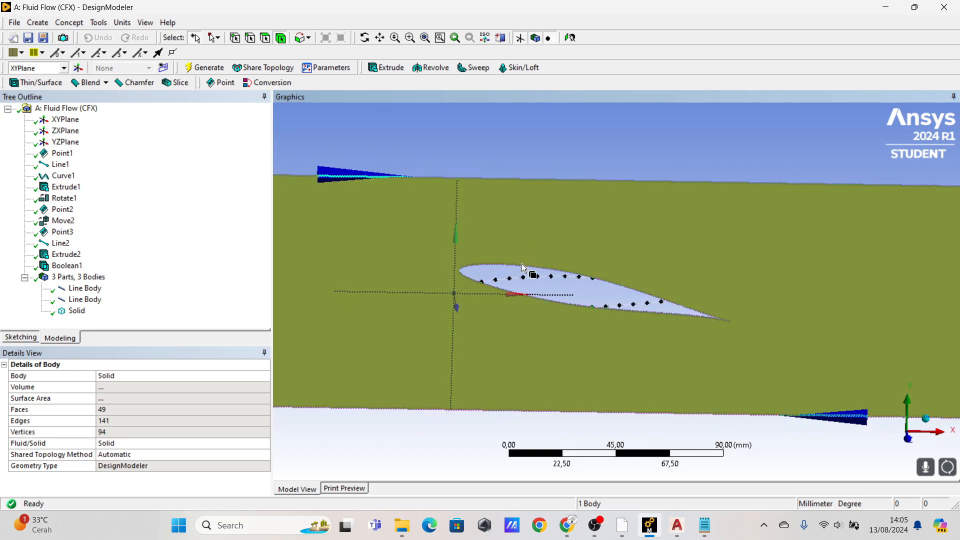
- Switch to AutoCAD and examine the round-nosed inner boundary around the airfoil within the rectangular tunnel outline
click(676, 525)
scroll(447, 267, up, 3)
scroll(584, 232, down, 5)
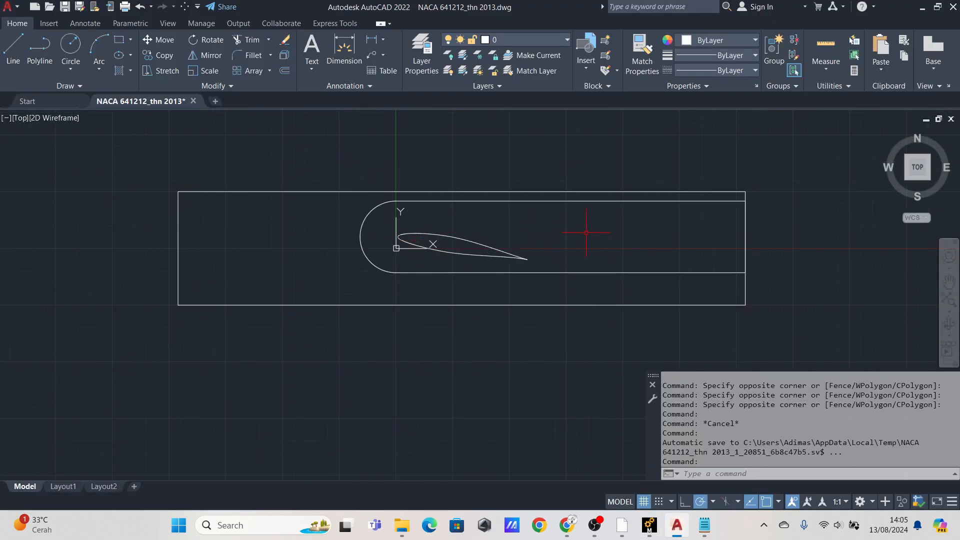
scroll(557, 211, up, 4)
click(468, 183)
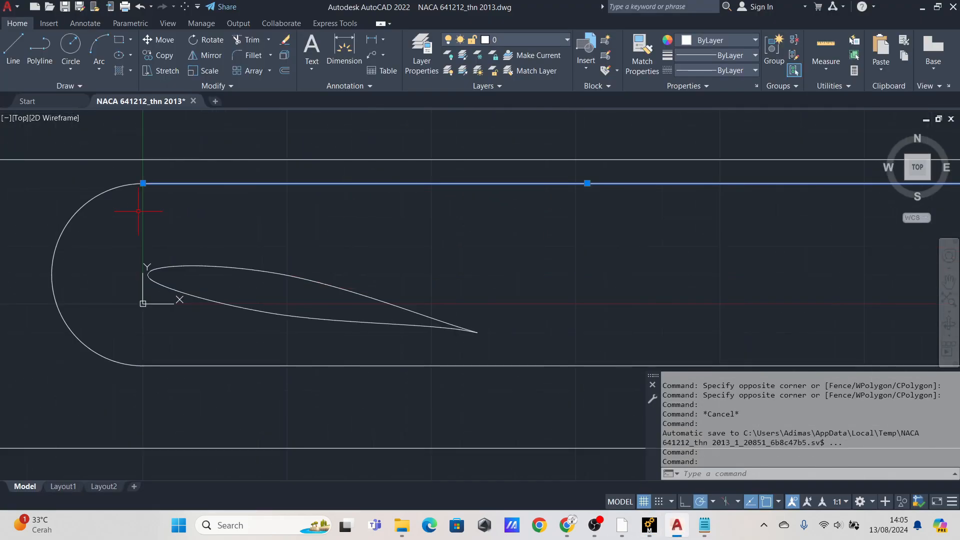
click(86, 197)
click(90, 210)
scroll(119, 226, down, 5)
middle_drag(286, 236, 563, 237)
scroll(409, 248, up, 3)
click(204, 208)
click(167, 260)
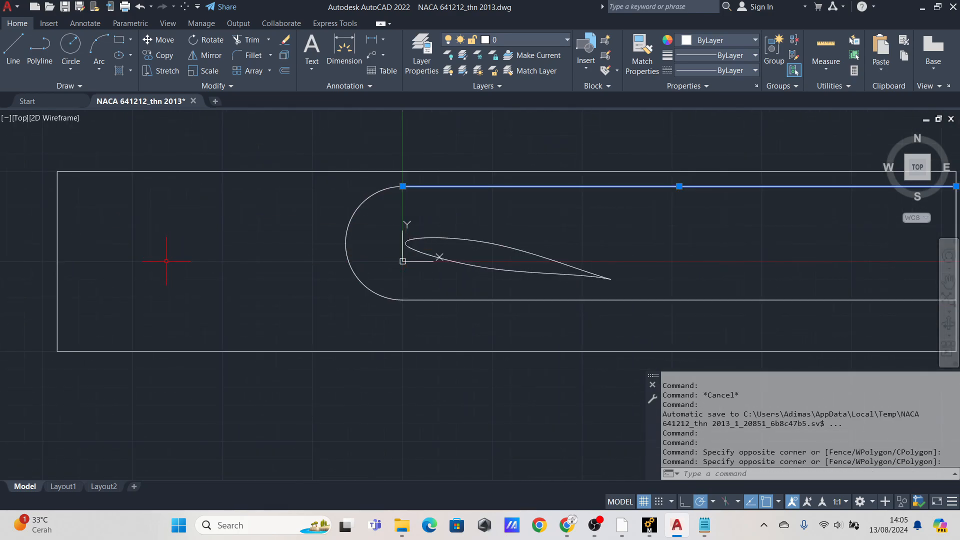
click(637, 220)
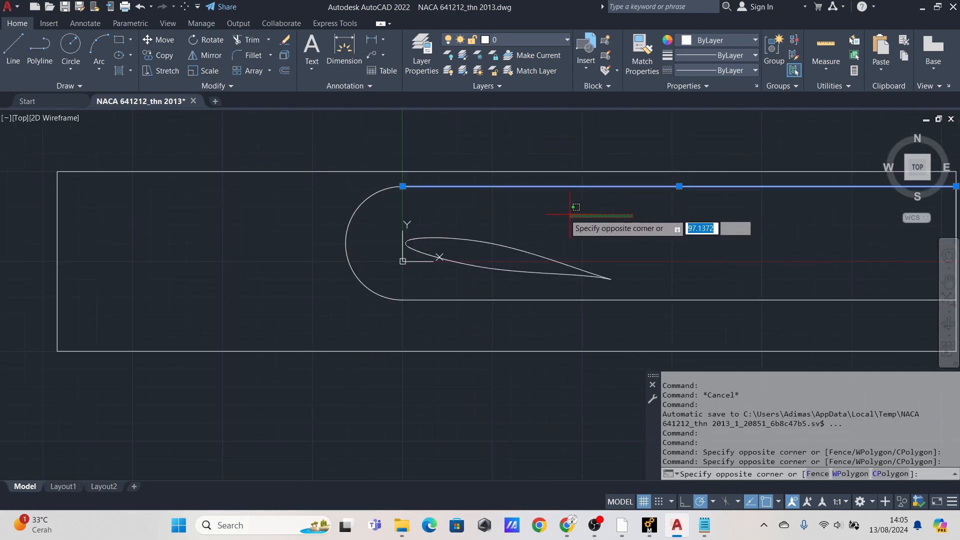
click(549, 222)
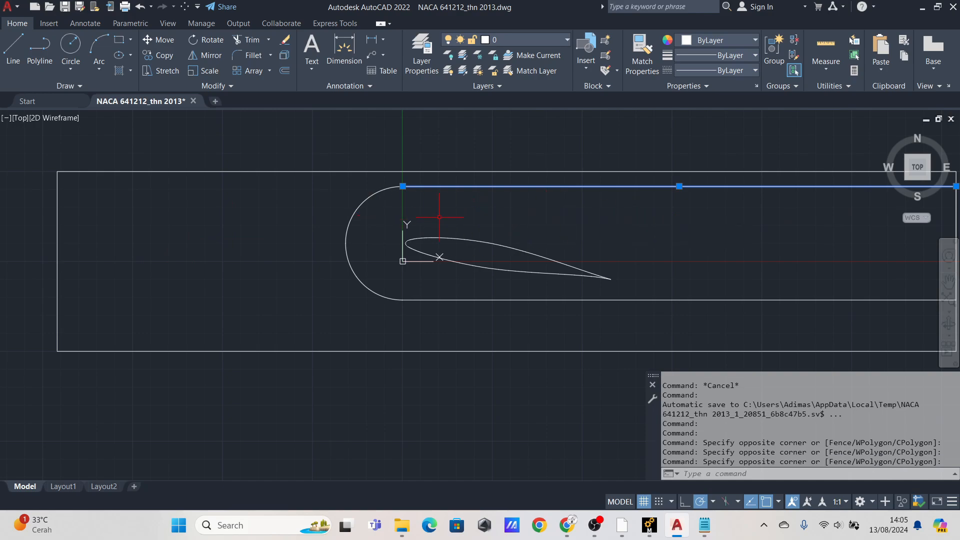
click(268, 230)
click(210, 245)
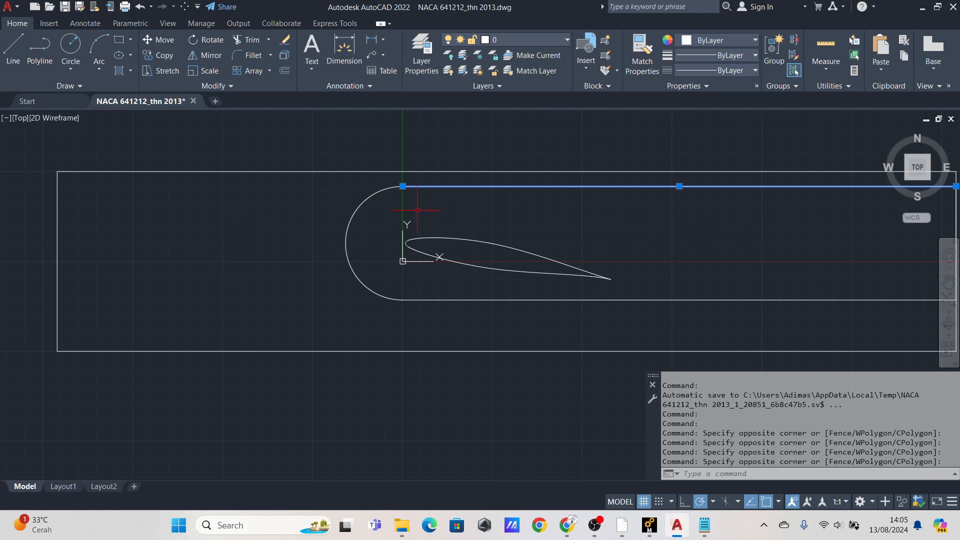
click(495, 206)
click(420, 214)
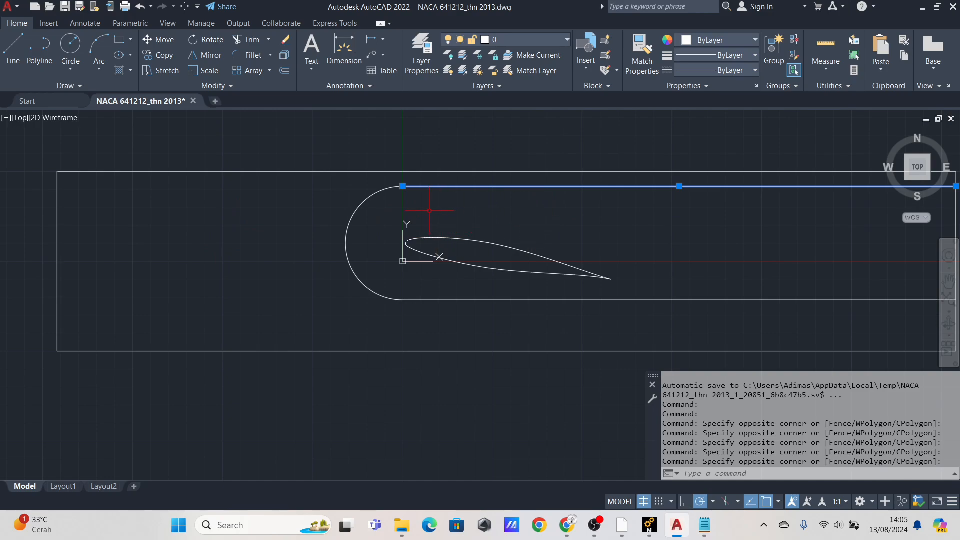
key(Escape)
- Return to DesignModeler and generate a Point feature on the XYPlane from the coordinates file "Area smaller meshing"
click(650, 524)
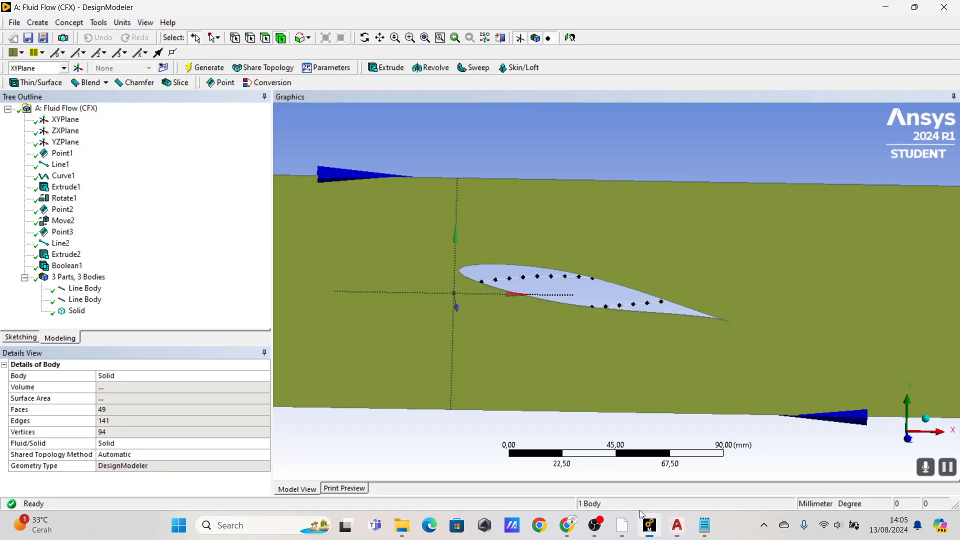
click(908, 440)
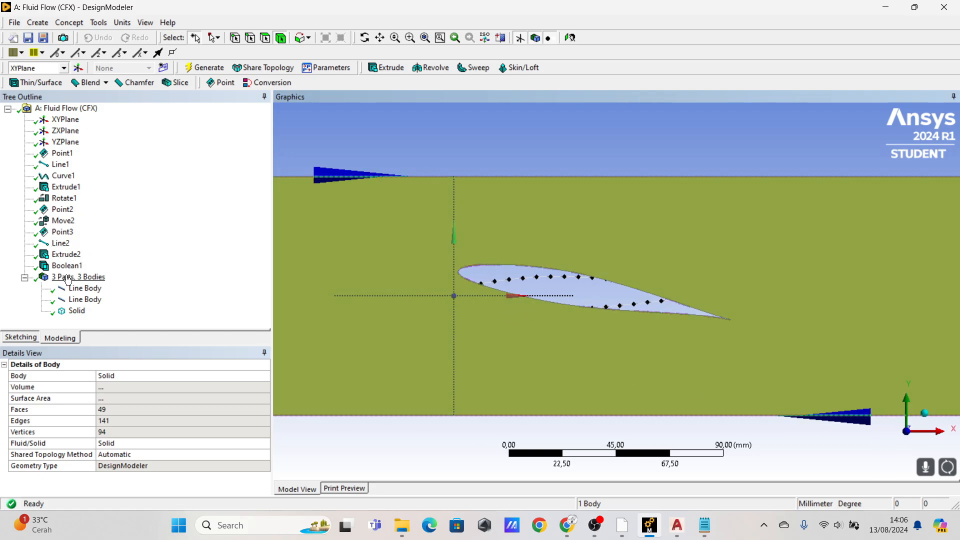
click(37, 23)
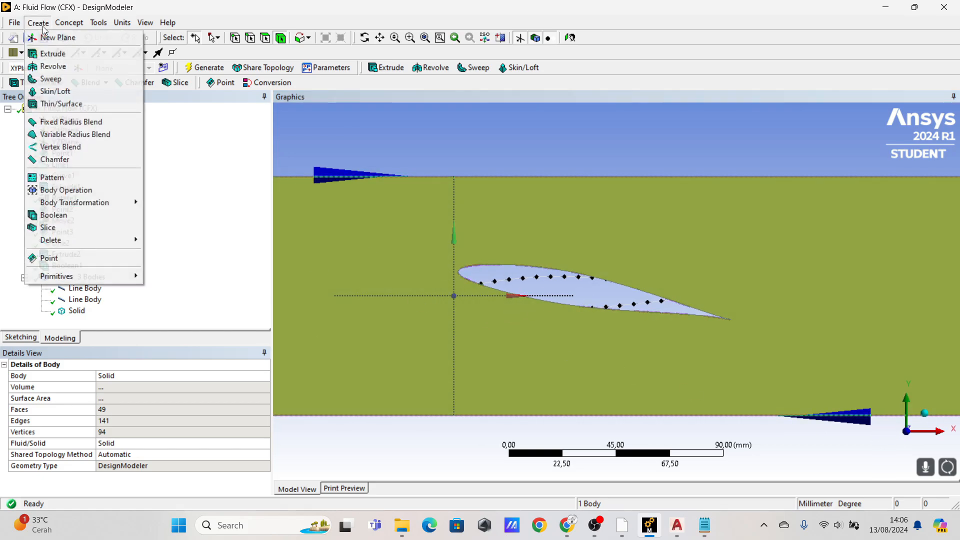
click(57, 258)
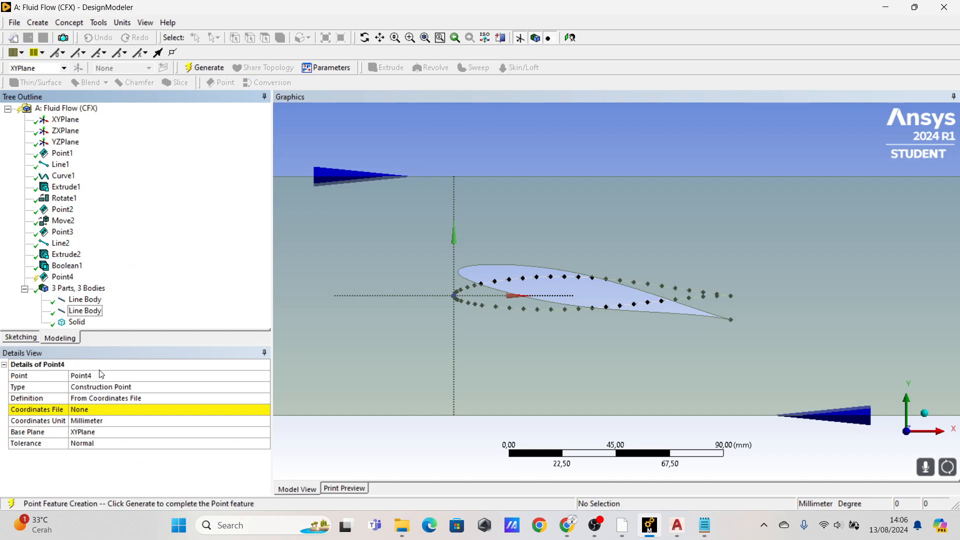
click(101, 408)
click(265, 410)
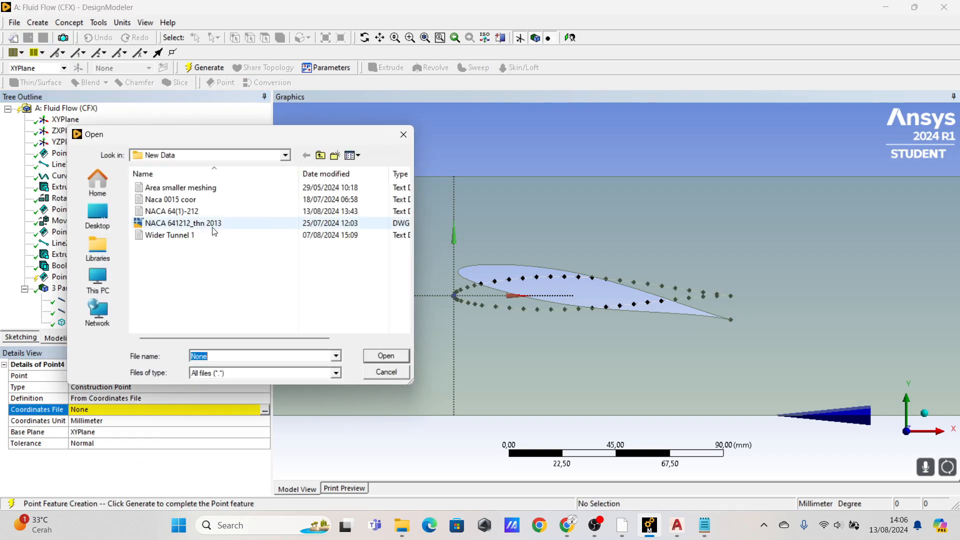
click(172, 187)
click(385, 355)
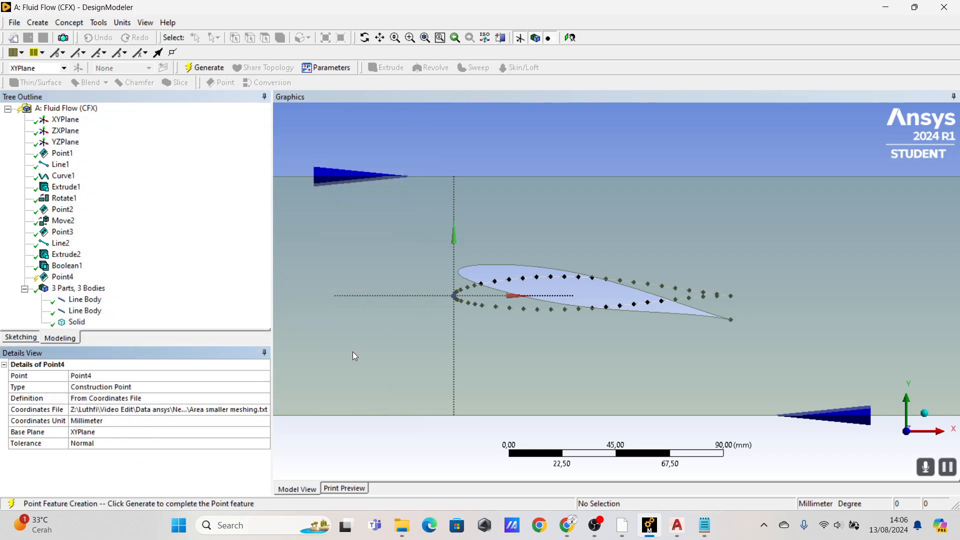
click(220, 68)
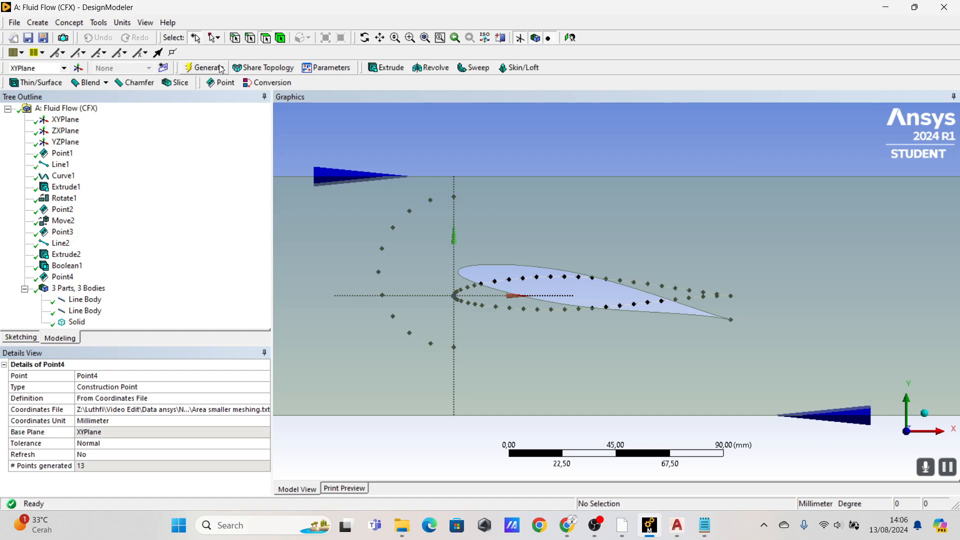
- Hide the tunnel solid body, leaving the imported inner-region points exposed
scroll(410, 232, down, 5)
ctrl+middle_drag(676, 252, 601, 255)
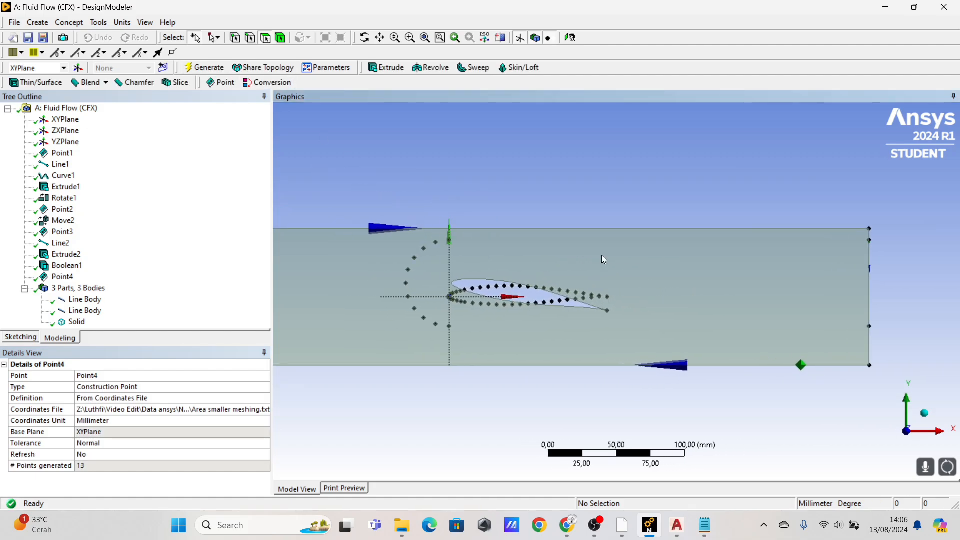
right_click(78, 322)
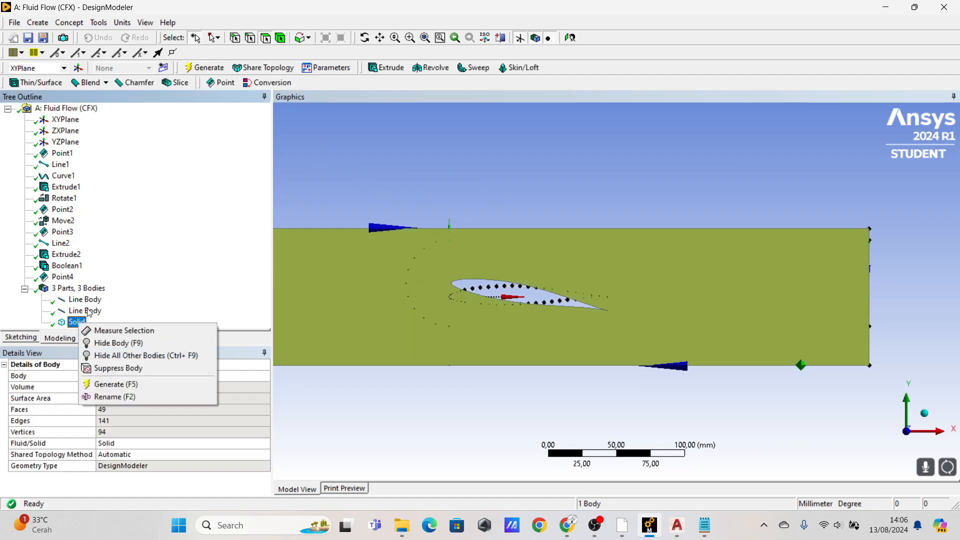
click(122, 344)
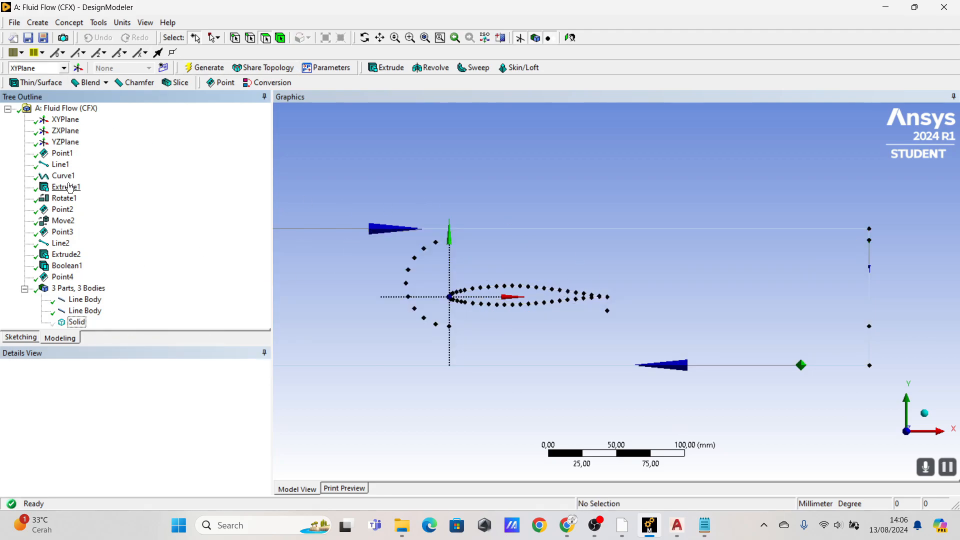
- Generate Lines From Points for the inner region's upper, lower and downstream edges, using three point segments with Add Material
click(69, 22)
click(76, 36)
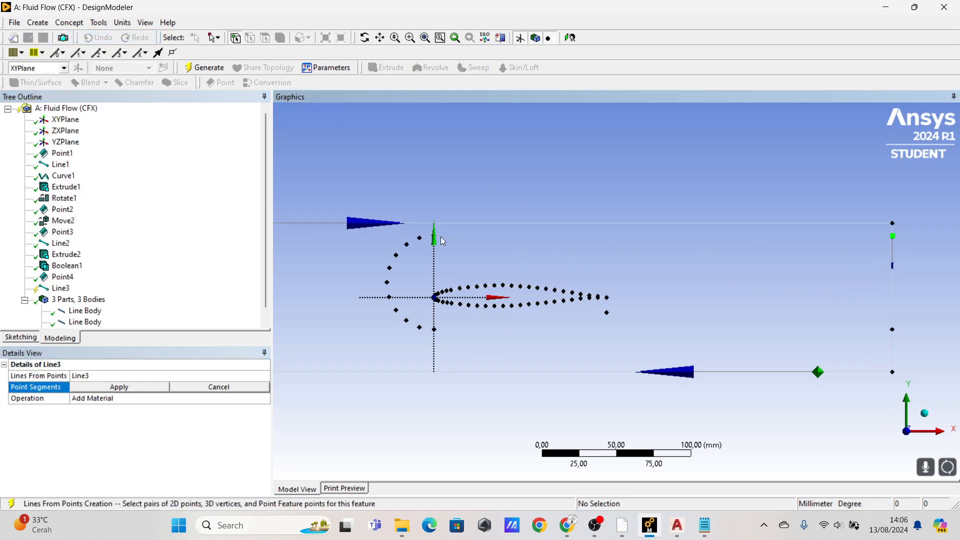
click(440, 237)
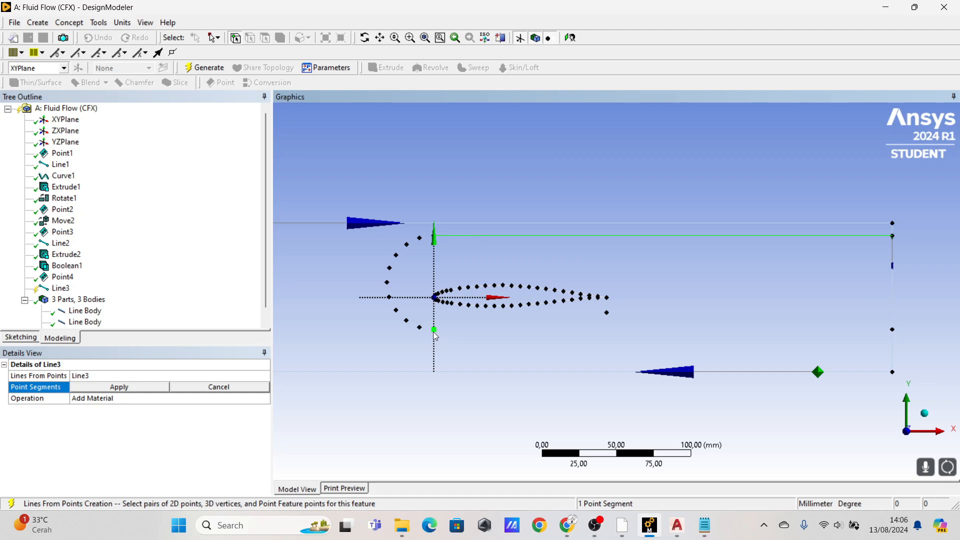
click(893, 329)
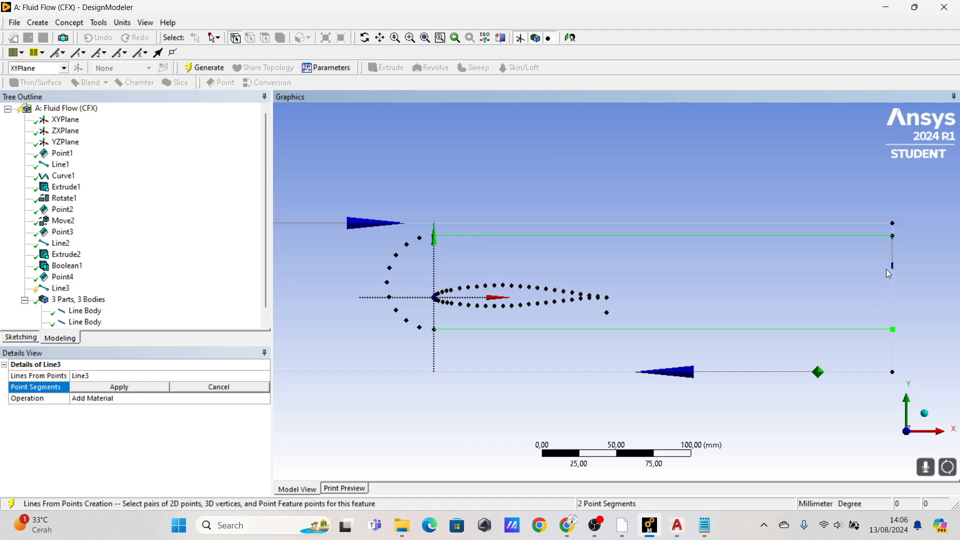
click(892, 236)
click(105, 389)
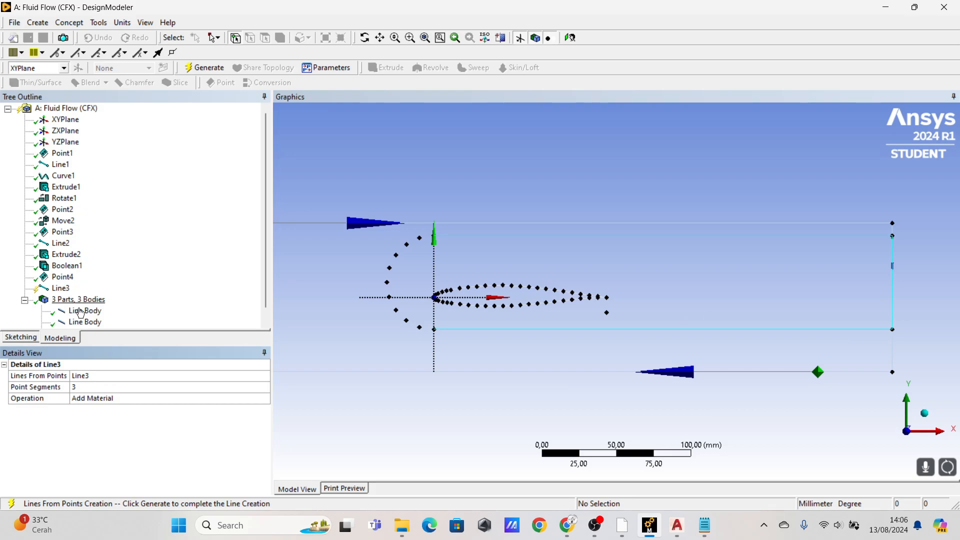
scroll(70, 295, down, 1)
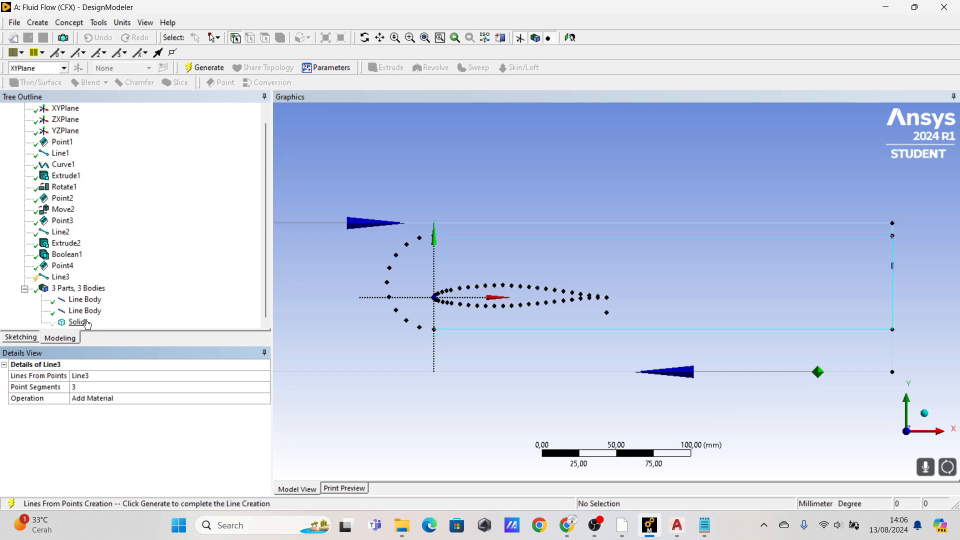
click(38, 22)
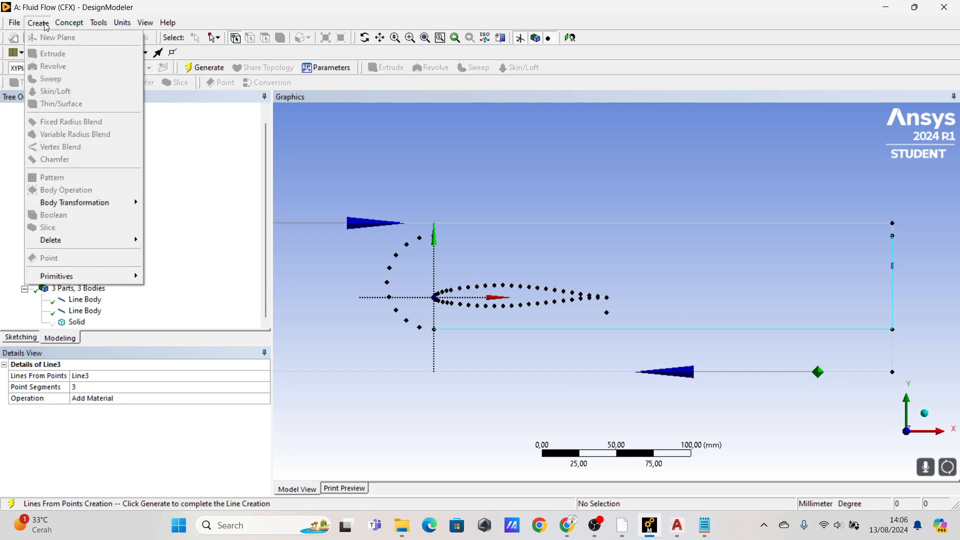
mouse_move(69, 23)
click(179, 120)
click(204, 67)
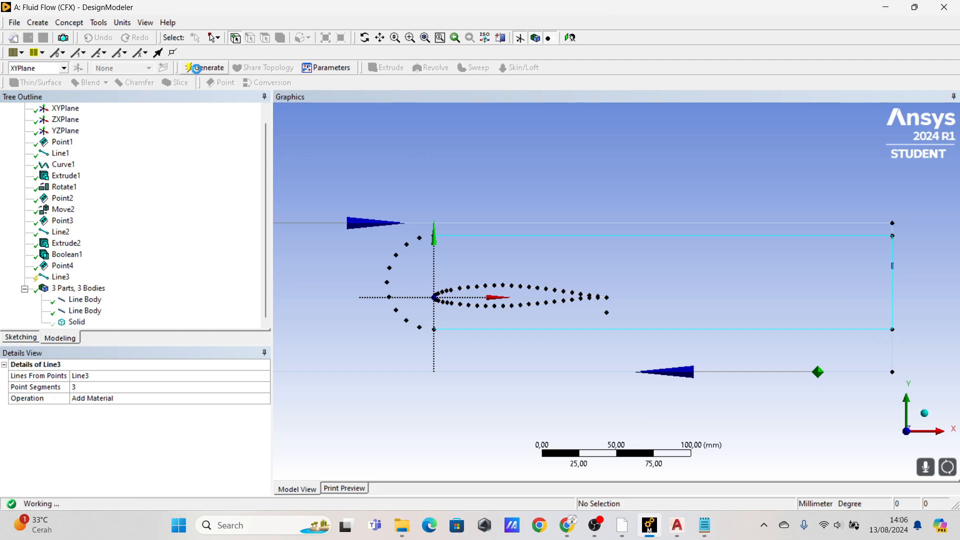
- Generate a 3D Curve through the 11 points of the inner region's semicircular nose, from its upper to its lower end
click(37, 23)
click(37, 23)
click(69, 22)
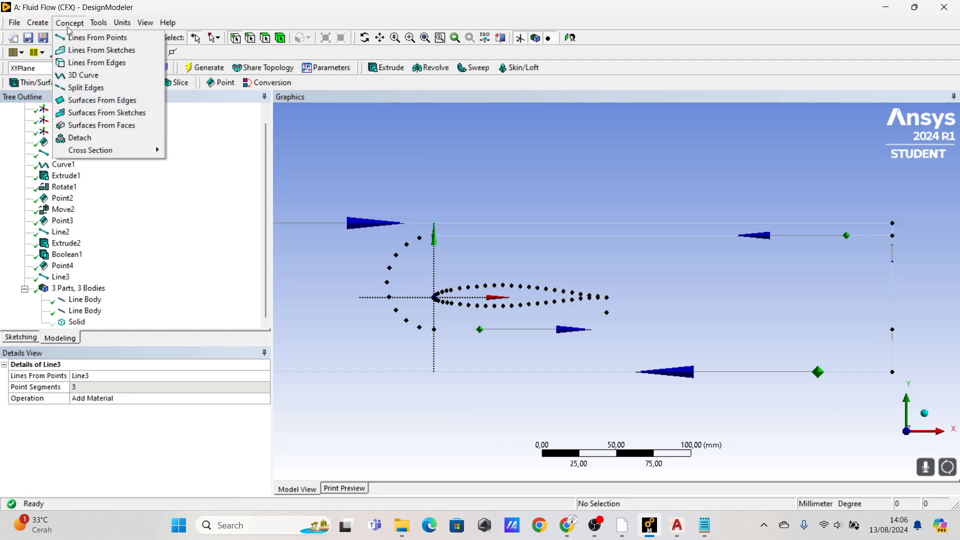
click(83, 76)
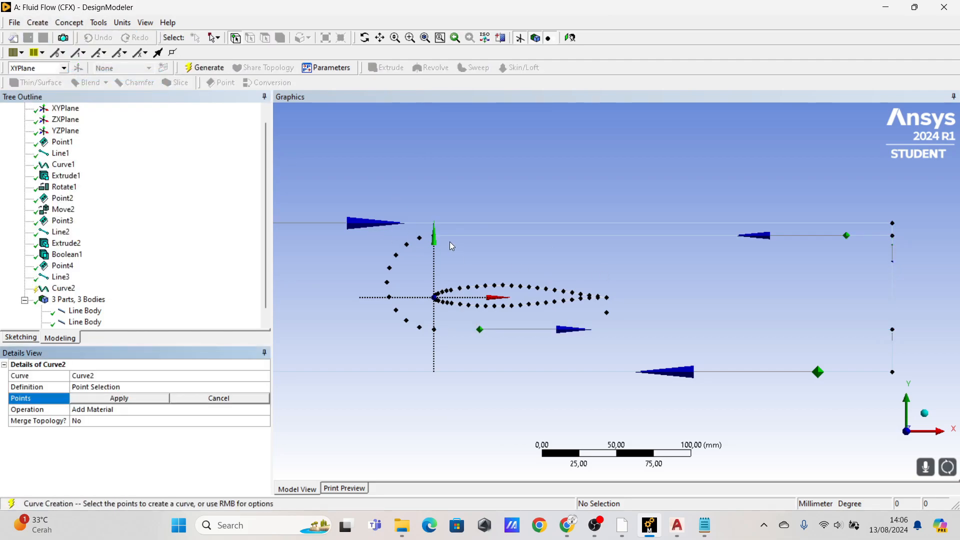
click(433, 235)
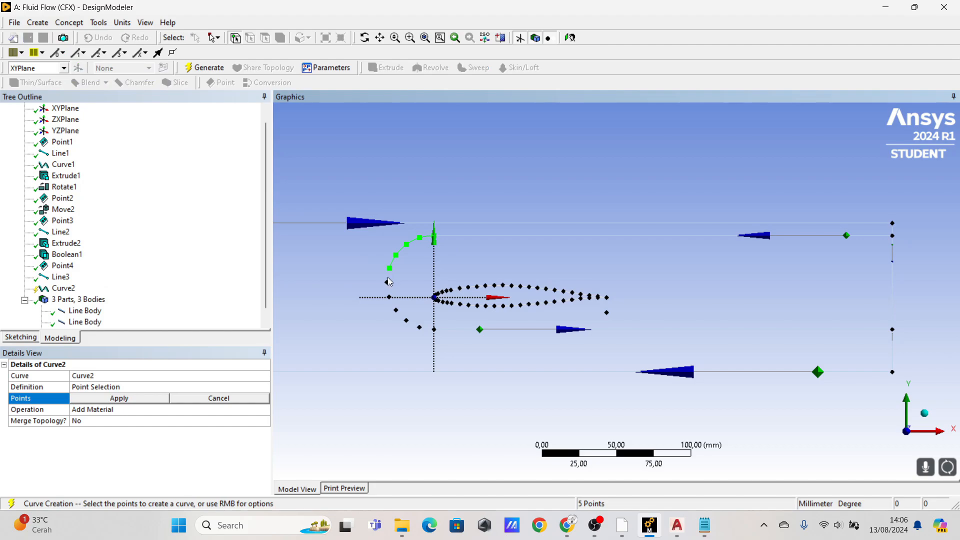
click(419, 328)
click(434, 329)
click(146, 399)
click(205, 68)
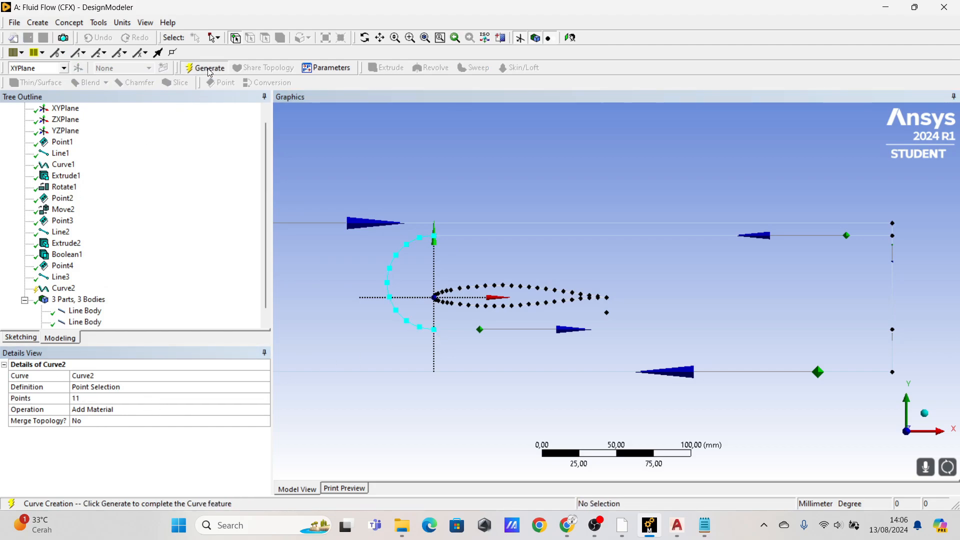
- Start a new Extrude feature for the inner region's outline
scroll(461, 306, up, 2)
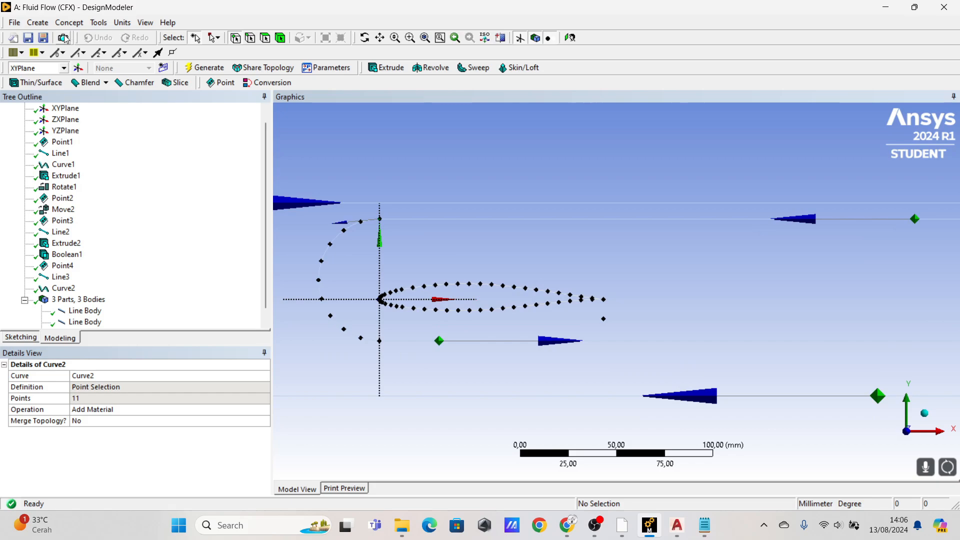
click(38, 22)
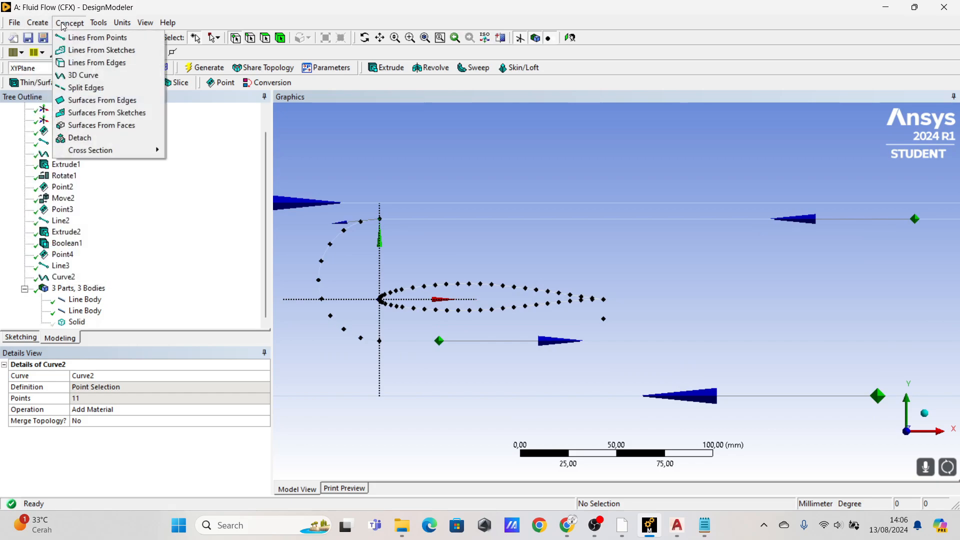
click(59, 51)
scroll(558, 267, down, 2)
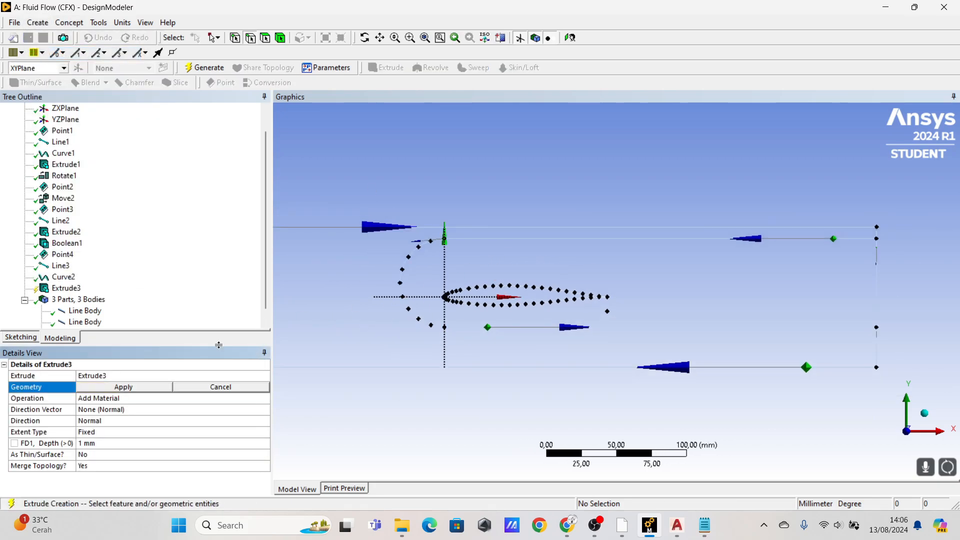
mouse_move(477, 240)
mouse_down()
mouse_move(419, 249)
mouse_move(418, 312)
mouse_move(485, 326)
mouse_up()
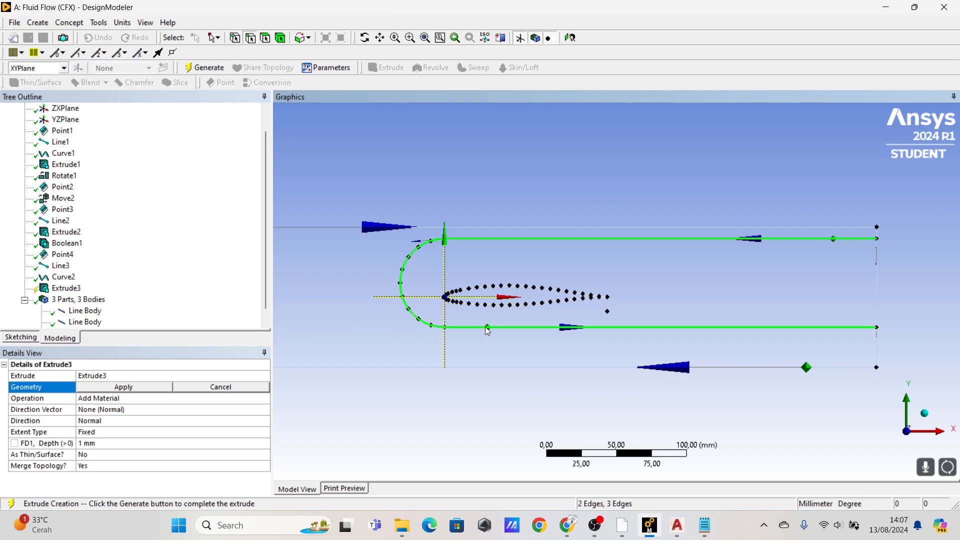
click(491, 356)
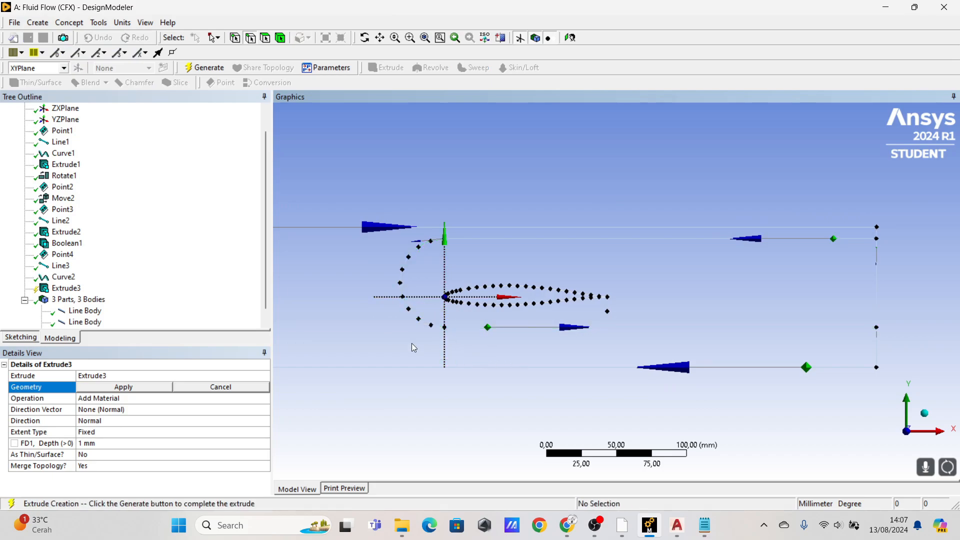
click(426, 321)
click(513, 334)
click(420, 320)
ctrl+click(564, 328)
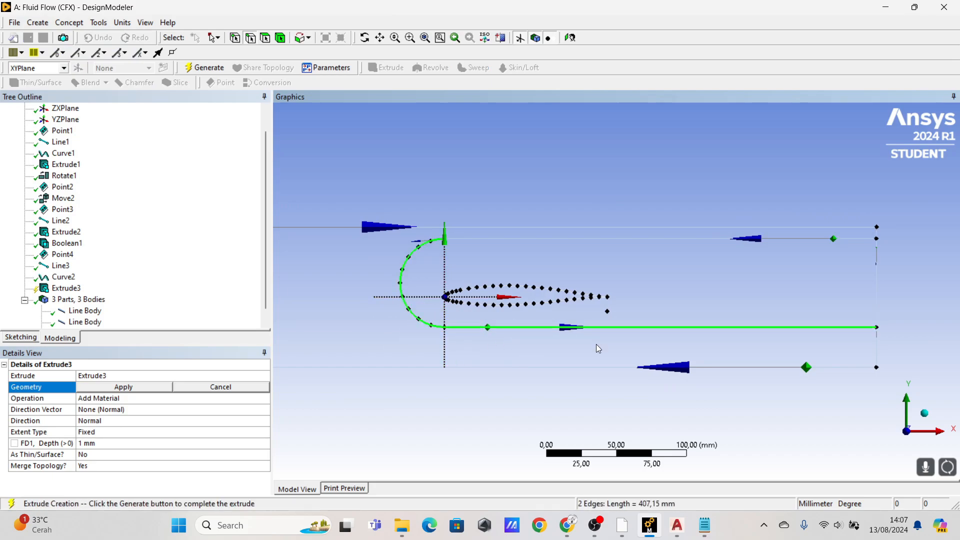
ctrl+click(669, 239)
ctrl+click(877, 277)
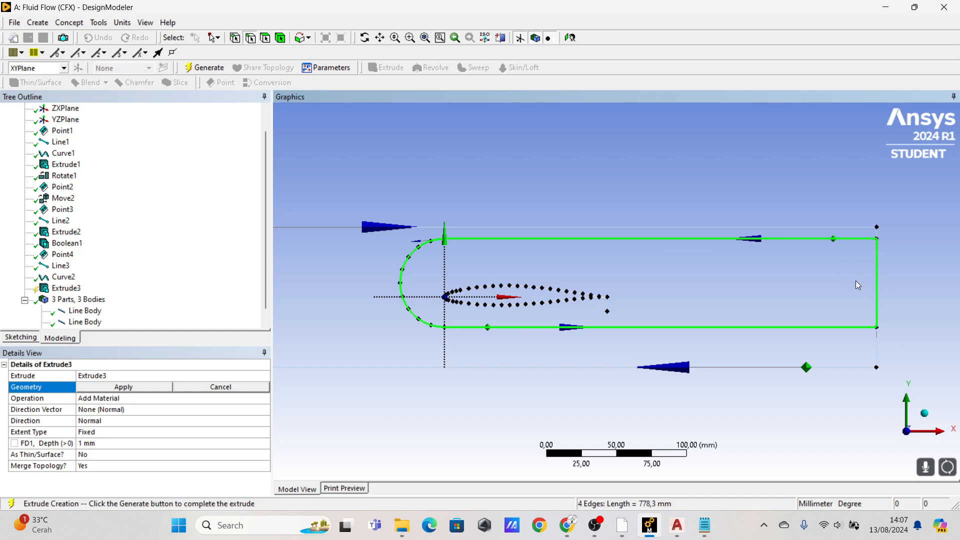
click(723, 304)
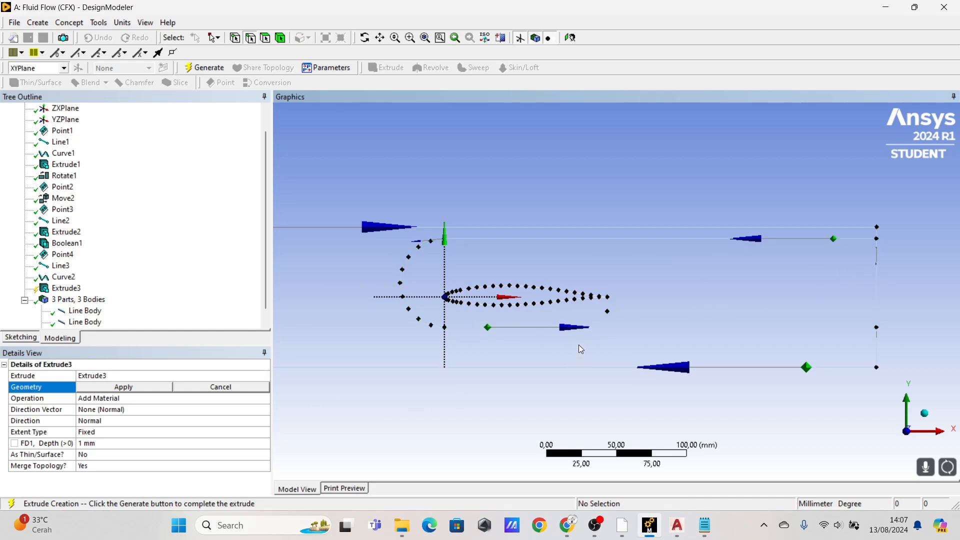
click(650, 330)
ctrl+click(876, 283)
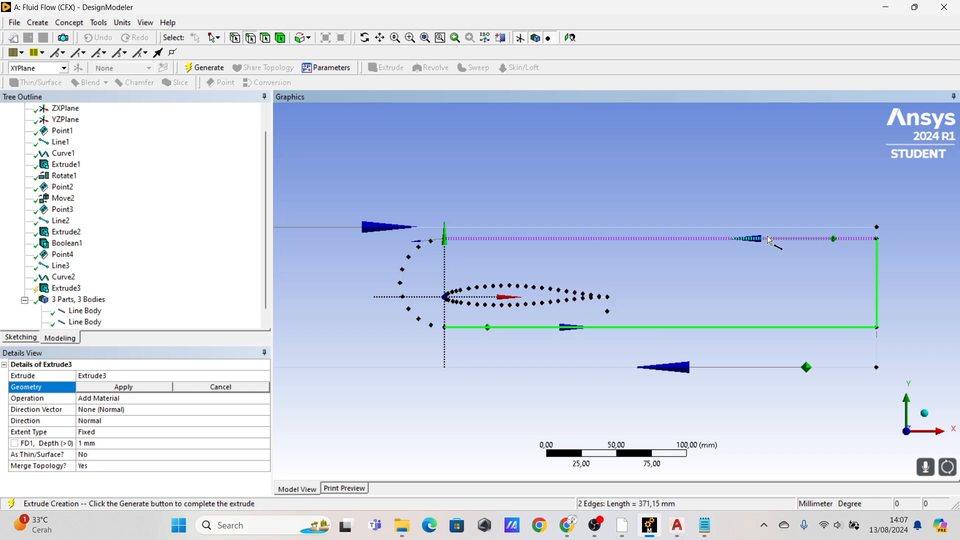
ctrl+click(730, 243)
ctrl+click(409, 262)
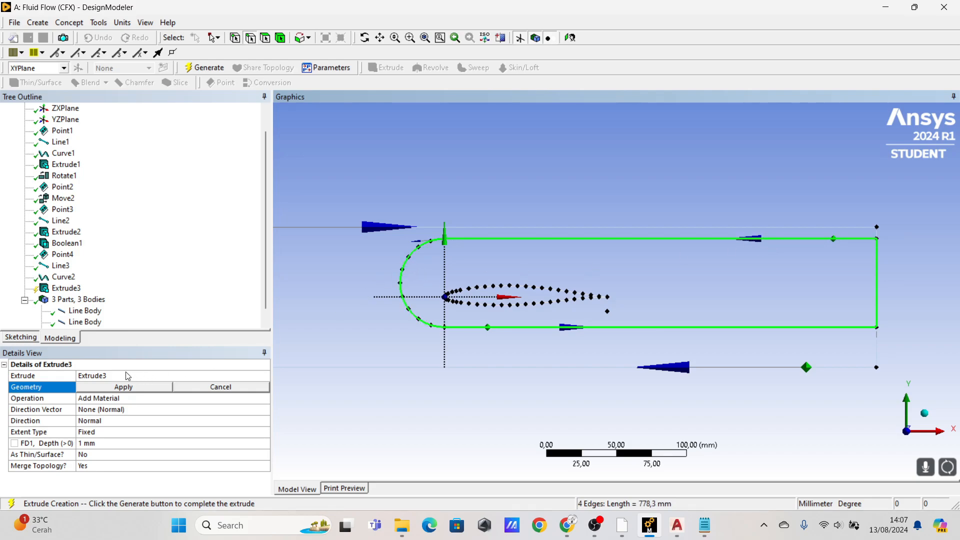
click(115, 398)
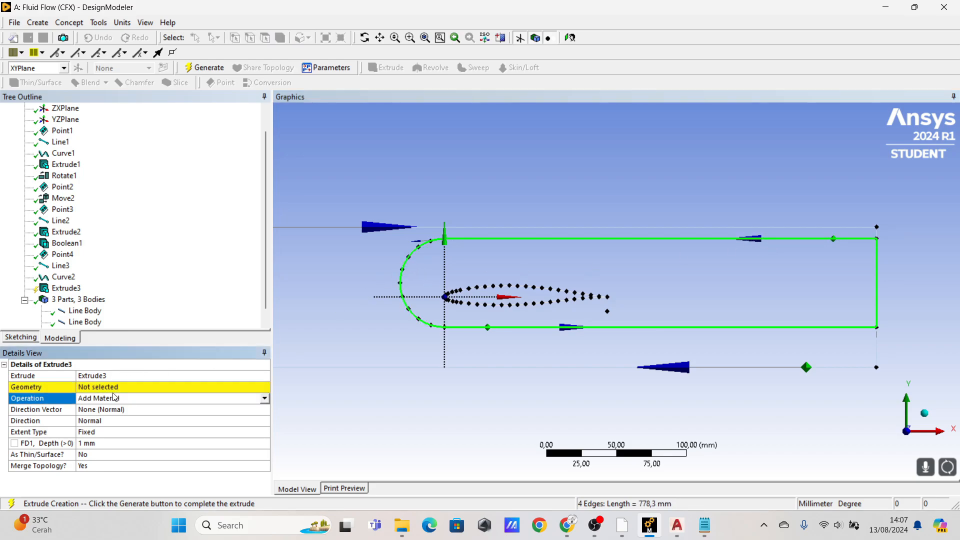
click(158, 388)
click(139, 387)
click(399, 290)
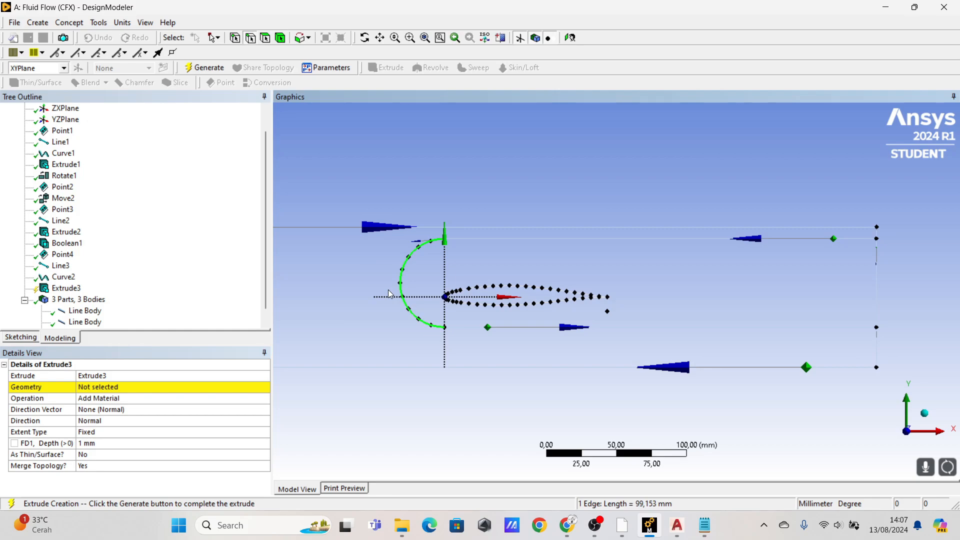
ctrl+click(540, 239)
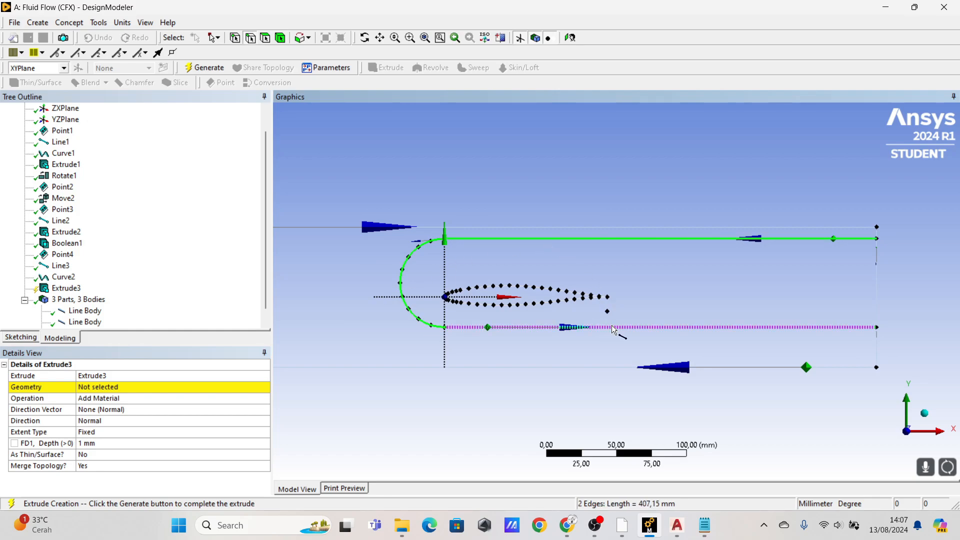
ctrl+click(610, 326)
ctrl+click(877, 285)
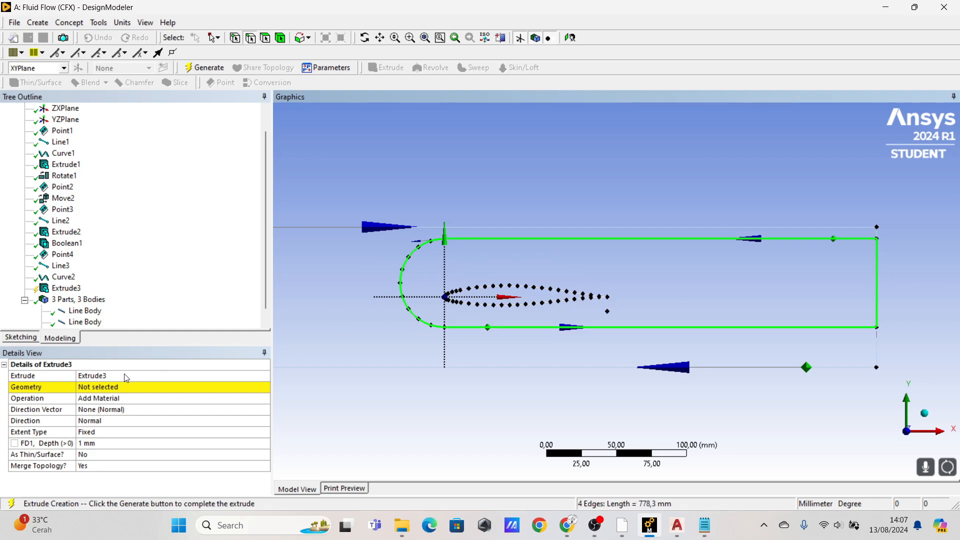
click(105, 389)
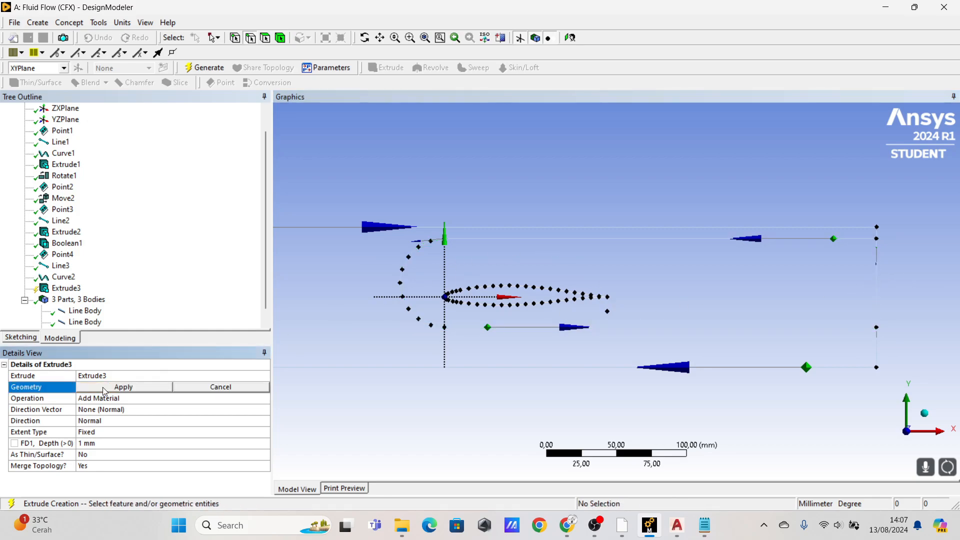
- Assign the inner region's curved nose, upper, lower and downstream edges as the extrusion geometry
click(413, 270)
ctrl+click(506, 238)
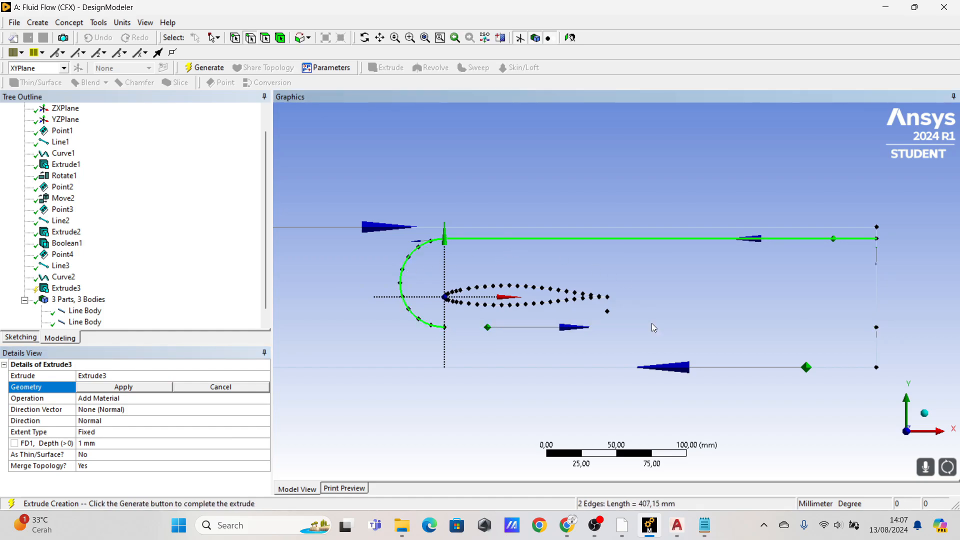
ctrl+click(652, 327)
ctrl+click(879, 289)
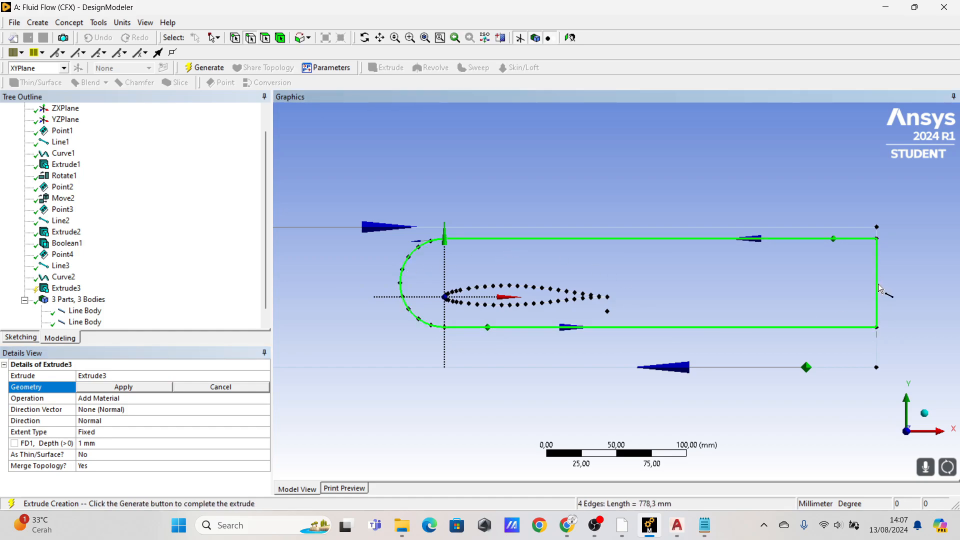
click(123, 387)
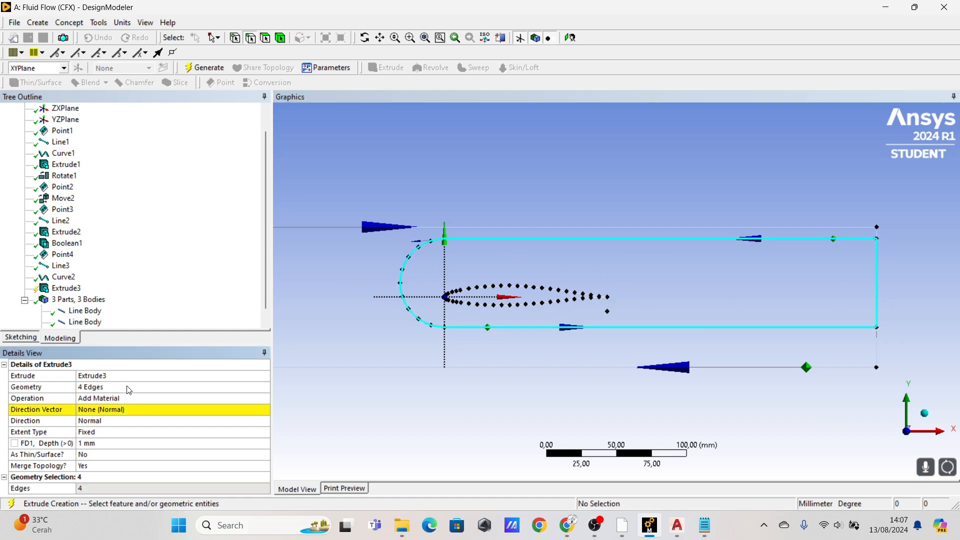
- Set the extrusion to Add Frozen along the XYPlane normal and generate it with a 1 mm depth
click(261, 400)
click(107, 408)
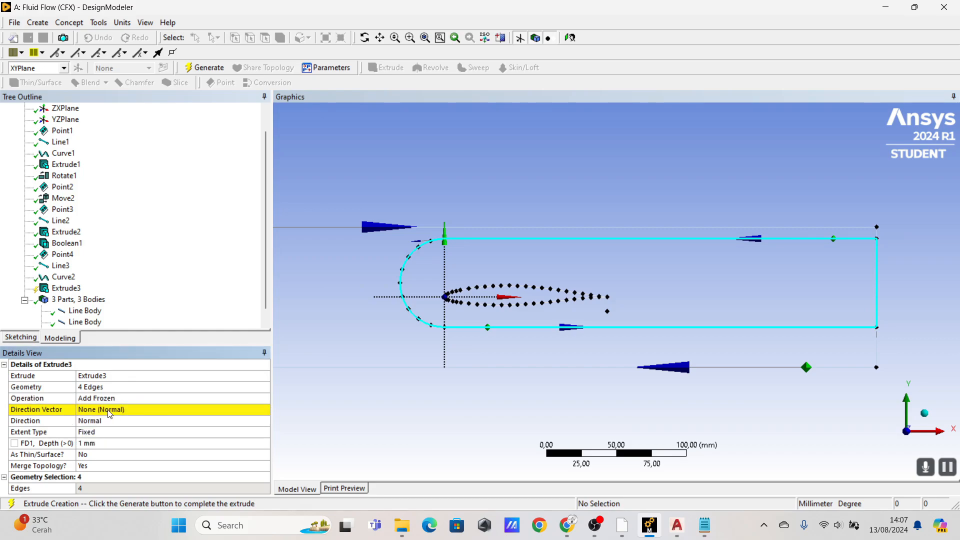
click(101, 411)
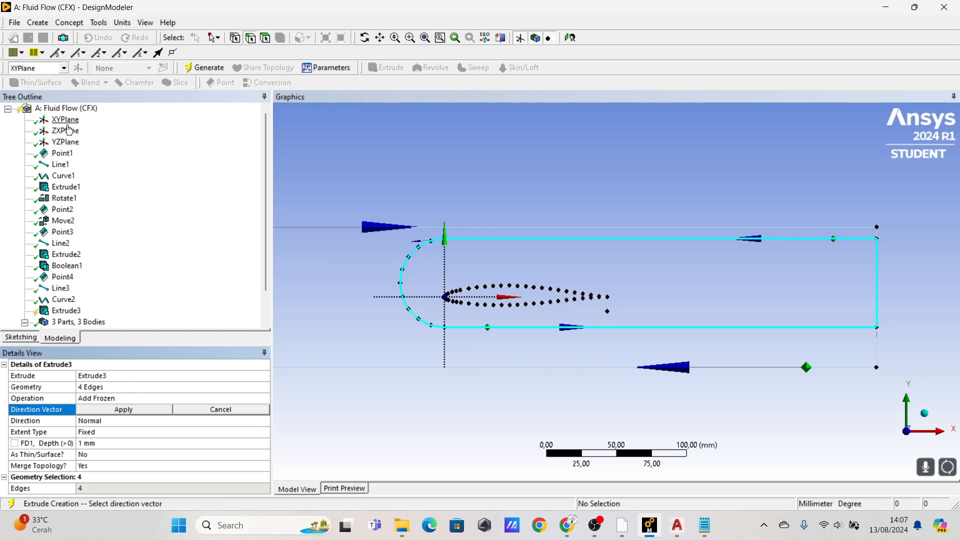
click(115, 410)
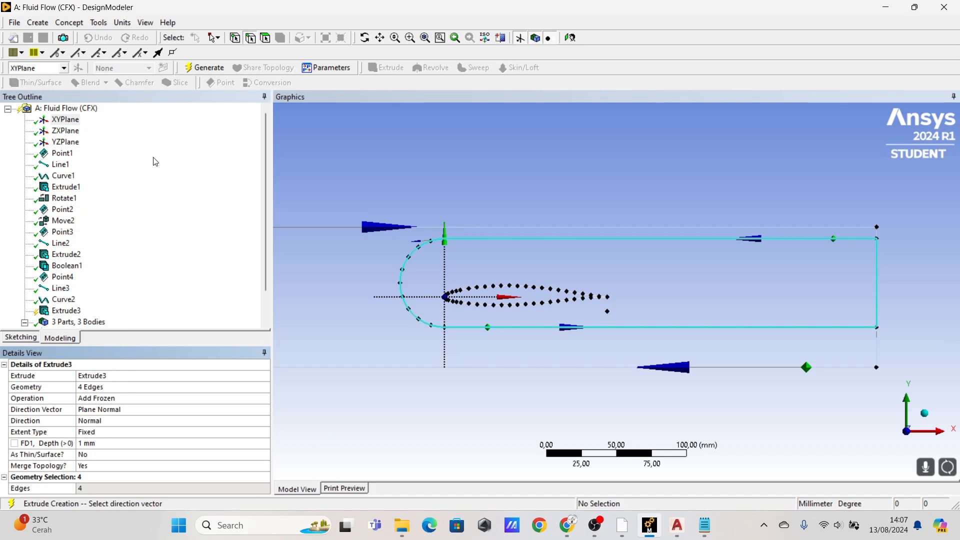
click(204, 68)
- Show the hidden tunnel solid together with the extruded inner region, viewed face-on
mouse_move(465, 310)
middle_down()
mouse_move(623, 312)
mouse_move(614, 309)
middle_up()
scroll(486, 291, up, 5)
ctrl+middle_drag(378, 266, 428, 265)
click(925, 431)
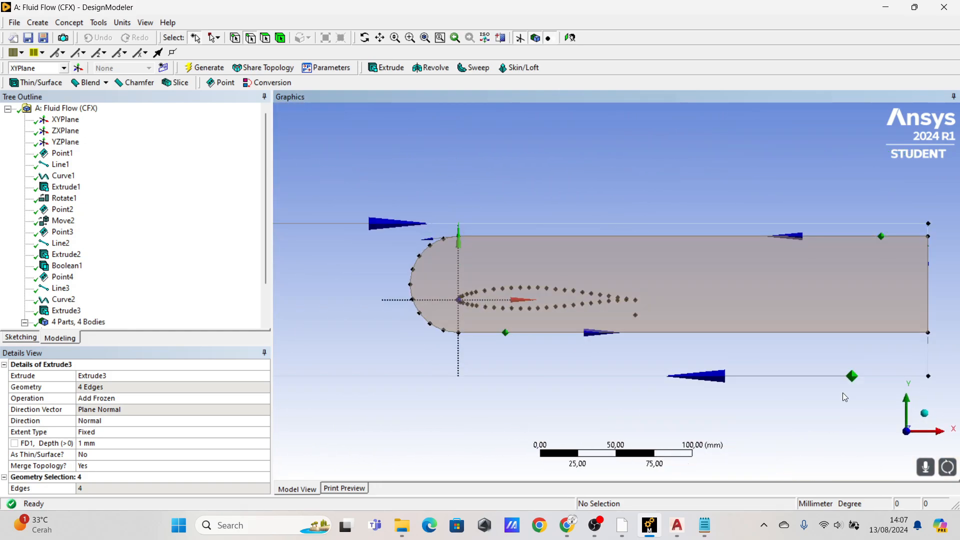
scroll(594, 316, down, 1)
scroll(93, 293, down, 2)
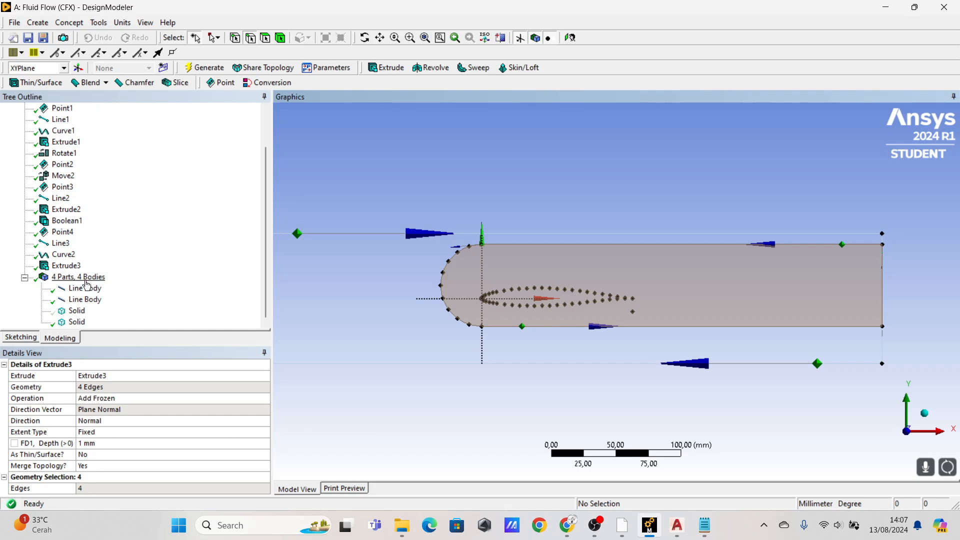
click(76, 311)
right_click(75, 312)
click(103, 347)
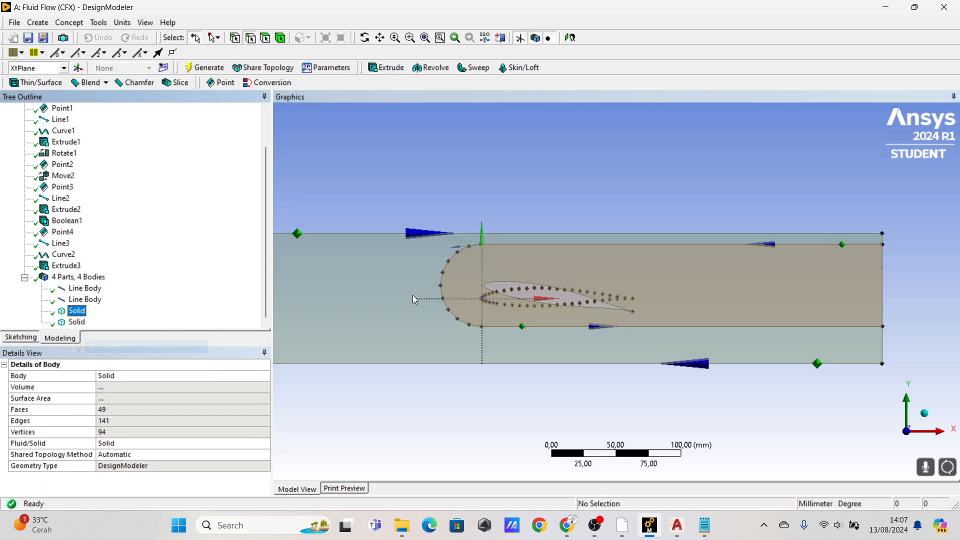
- Examine how the round-nosed inner region sits around the airfoil cutout and within the tunnel
scroll(453, 293, up, 2)
scroll(451, 293, up, 2)
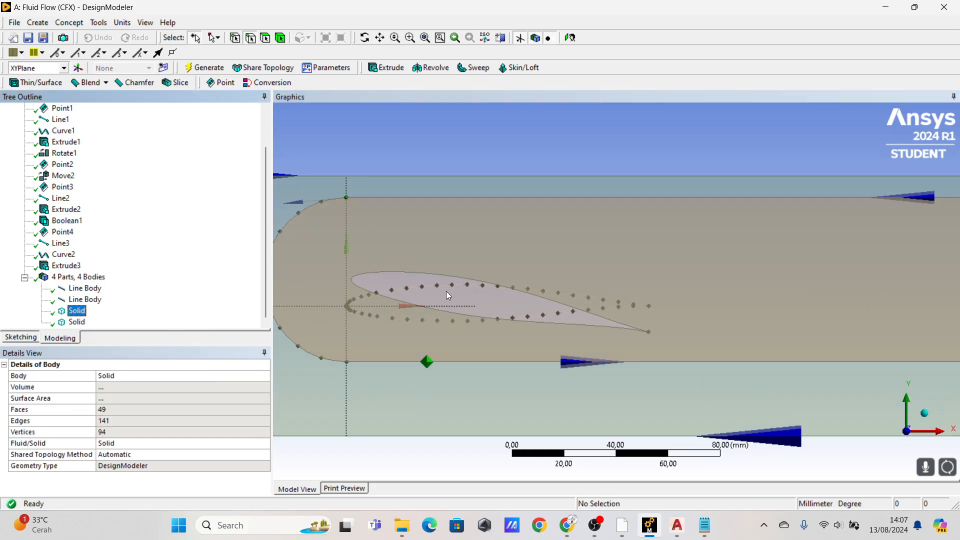
middle_drag(446, 291, 620, 352)
scroll(668, 323, down, 3)
scroll(620, 346, down, 3)
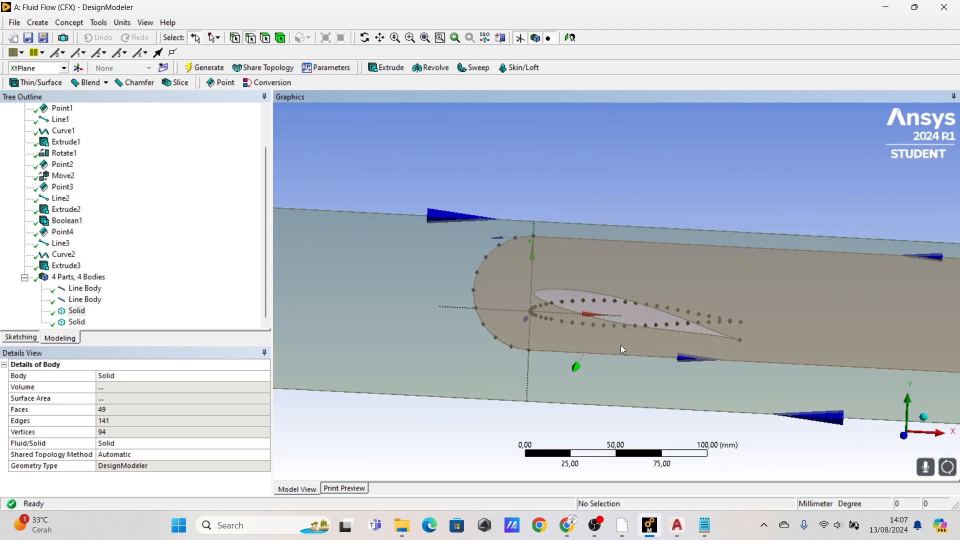
scroll(622, 348, down, 5)
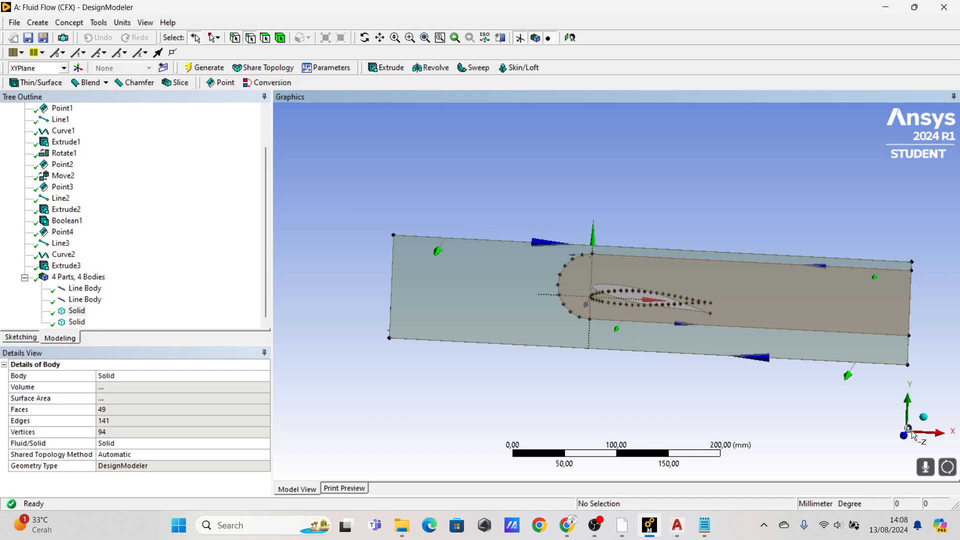
click(913, 433)
ctrl+middle_drag(773, 300, 735, 295)
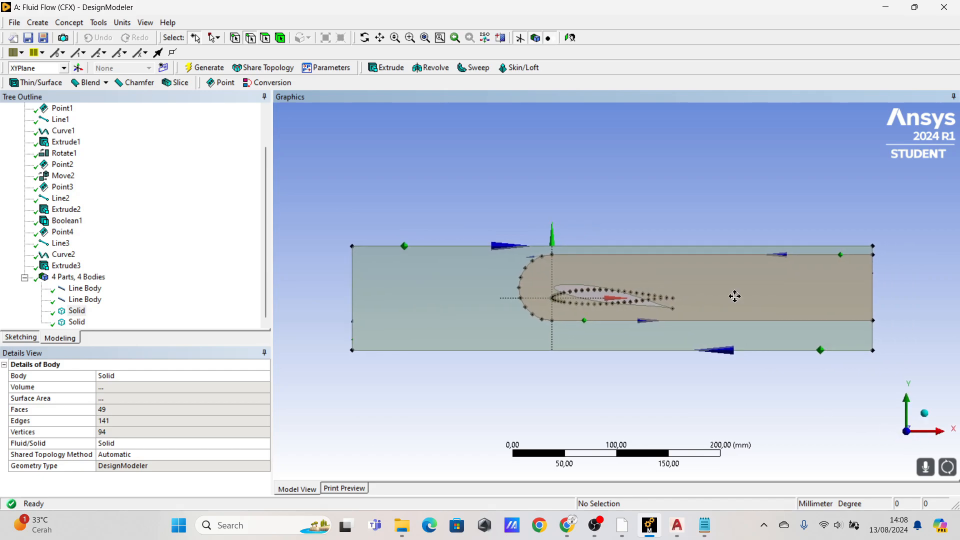
scroll(737, 259, up, 1)
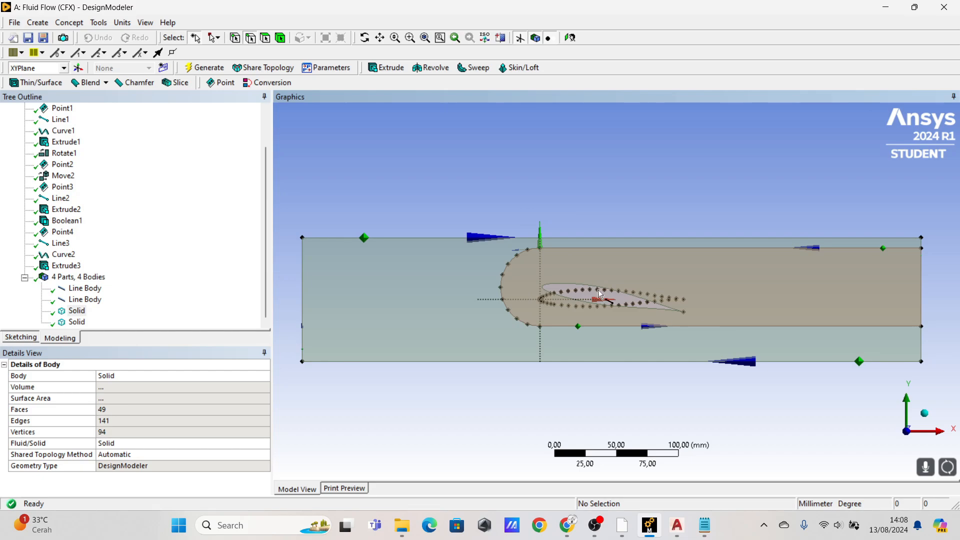
scroll(126, 263, up, 2)
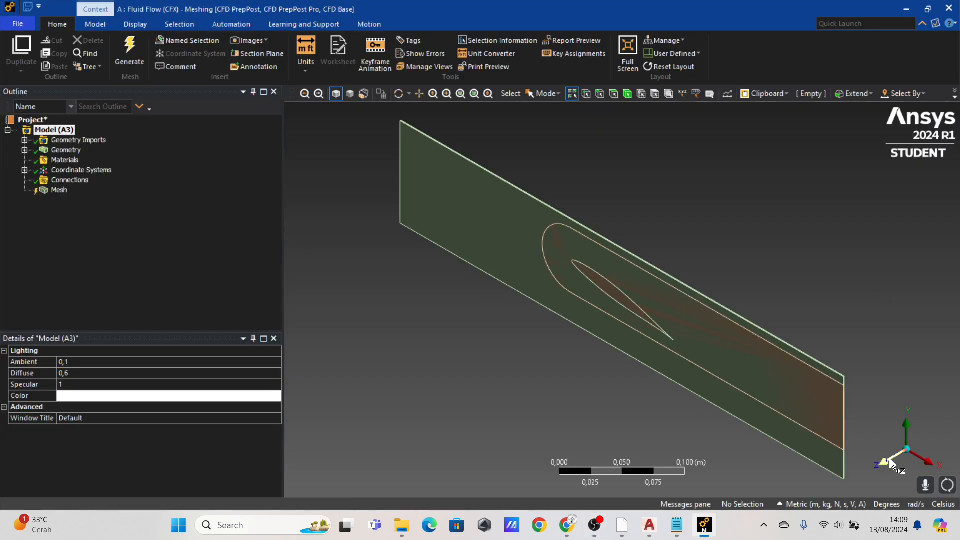
- Suppress both line bodies in the geometry so that only the two solids remain active for meshing
click(890, 460)
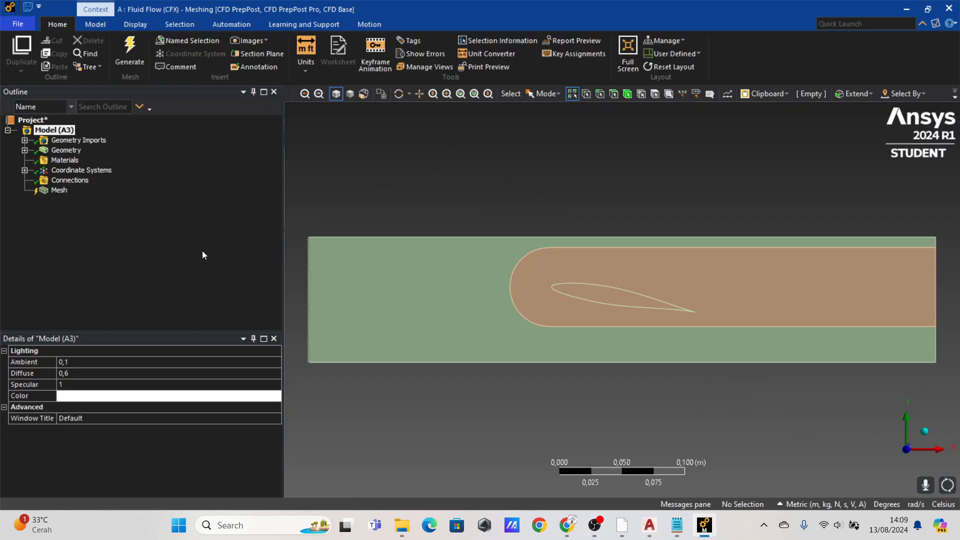
click(25, 150)
click(83, 171)
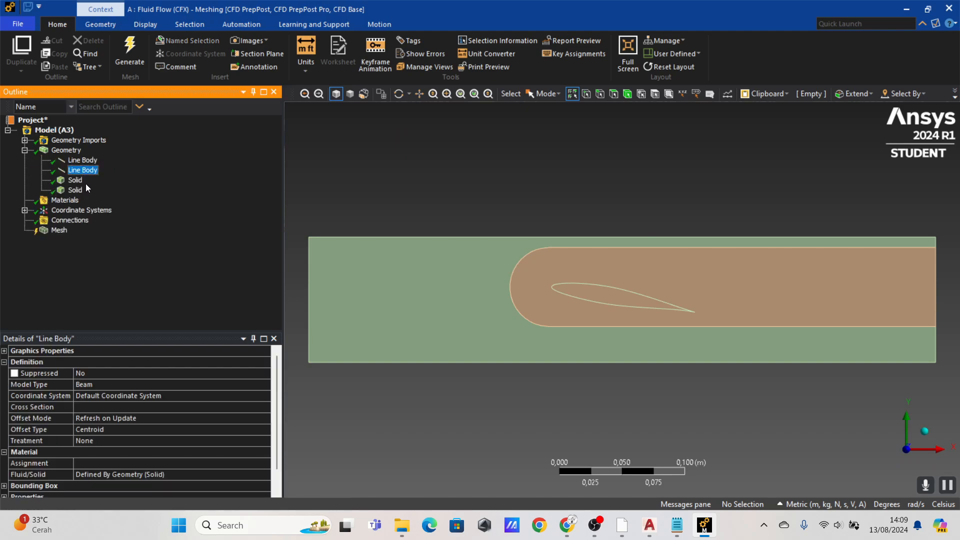
click(85, 160)
click(94, 171)
click(90, 160)
drag(96, 167, 82, 159)
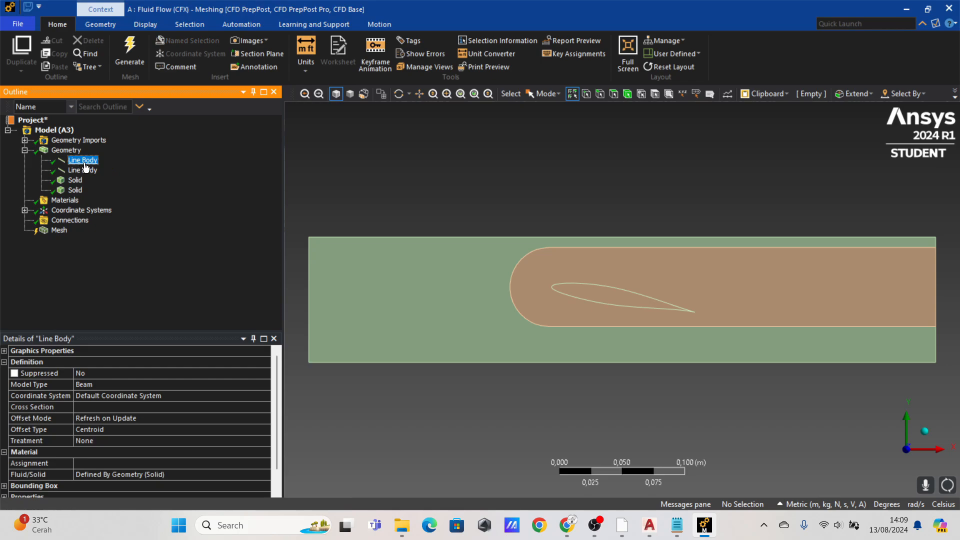
ctrl+click(87, 168)
right_click(88, 165)
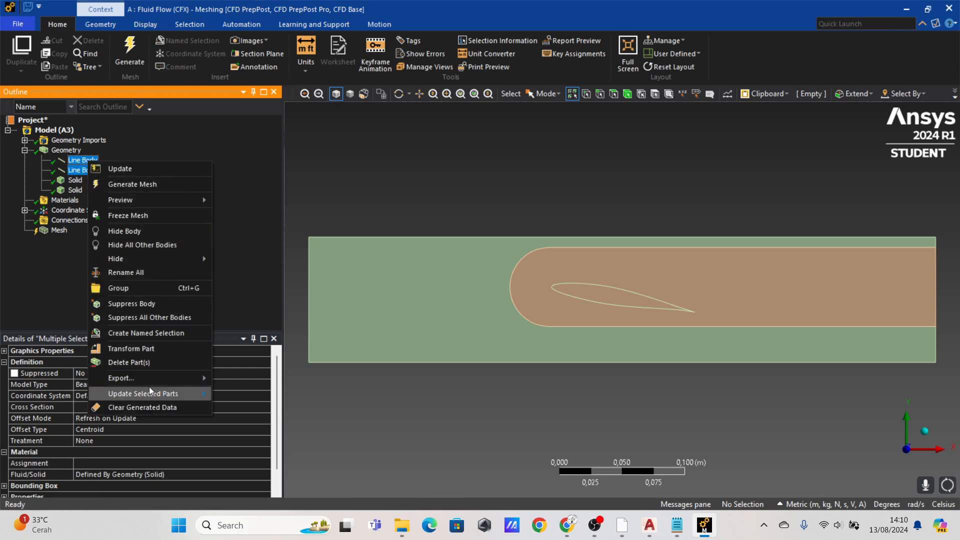
mouse_move(151, 259)
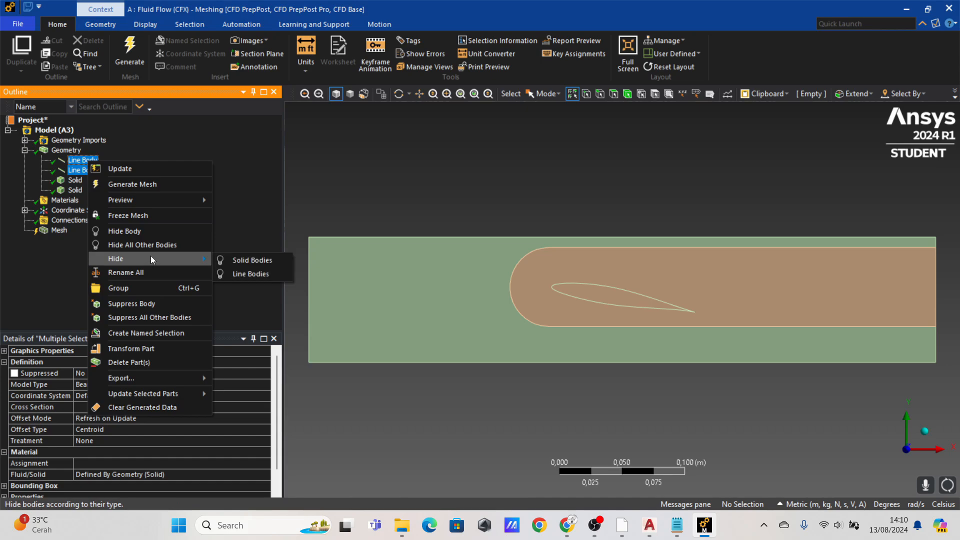
click(138, 304)
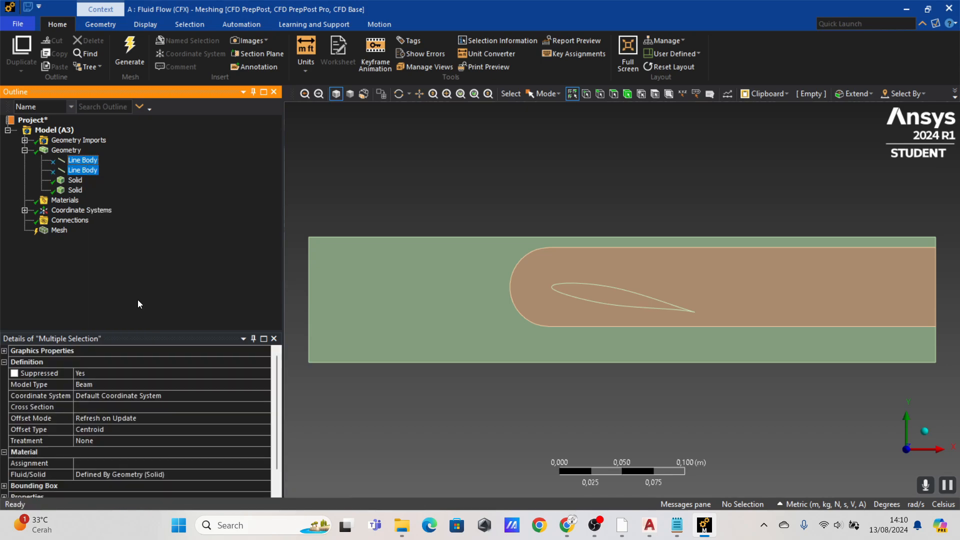
- Set the global mesh element size to 0,01 m
click(55, 230)
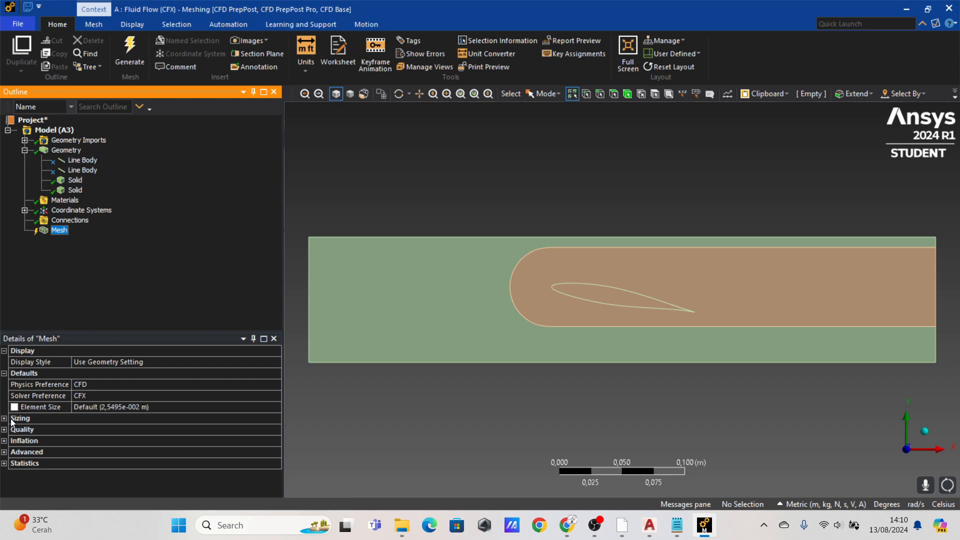
click(86, 409)
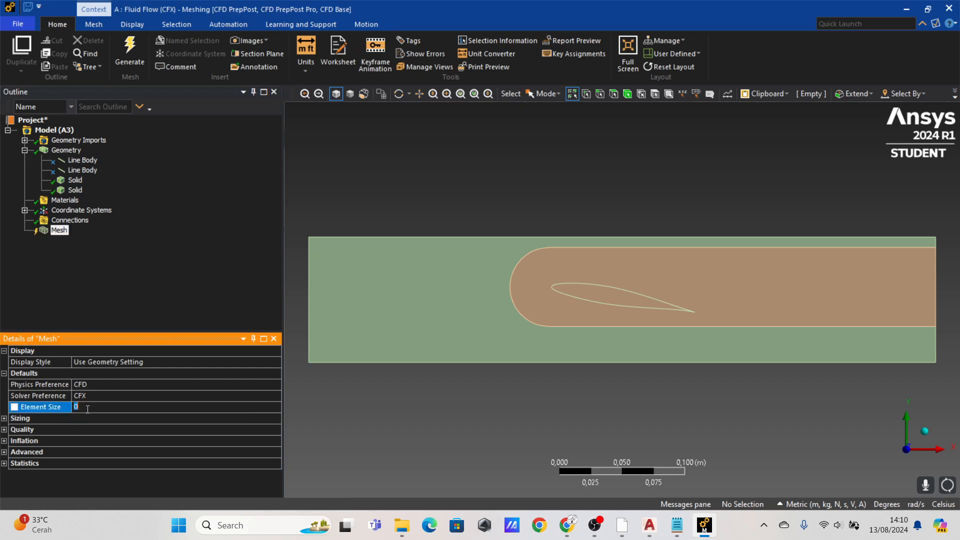
click(121, 395)
click(132, 408)
text(0,)
text(00)
key(Return)
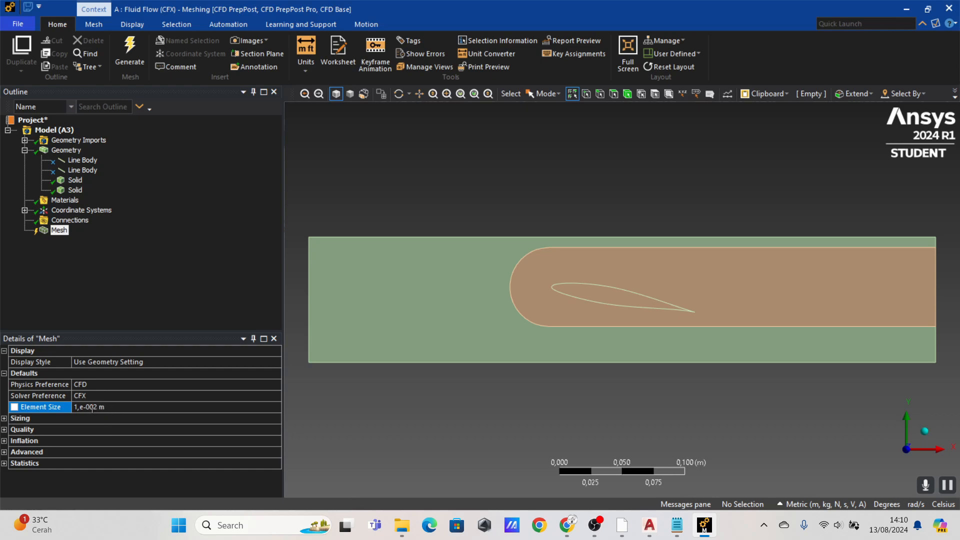
click(124, 298)
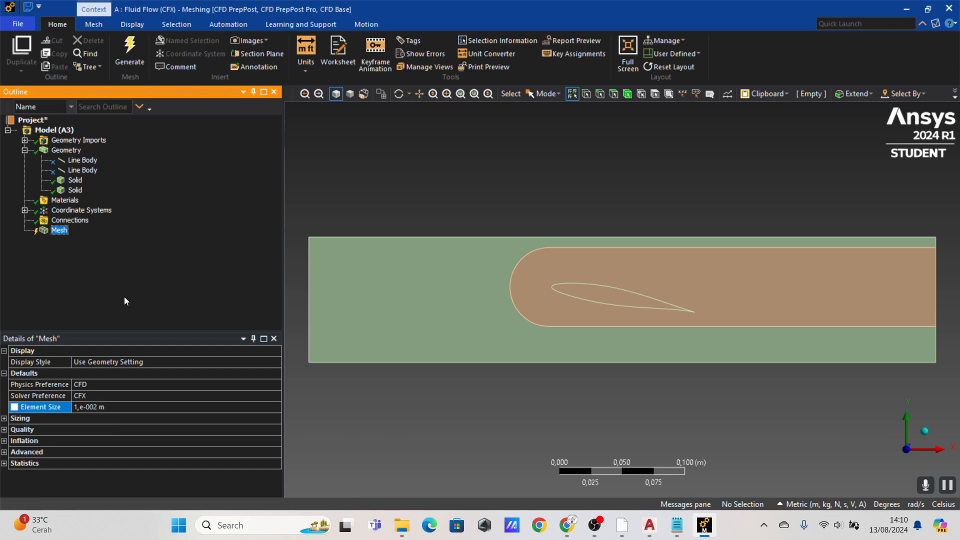
- Insert Method, Sizing and Inflation controls under the mesh
right_click(65, 233)
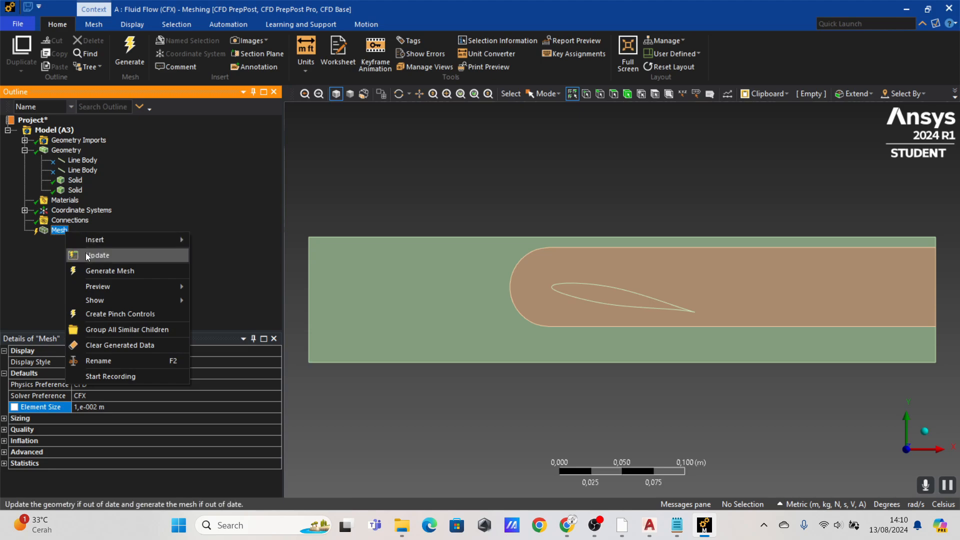
mouse_move(140, 237)
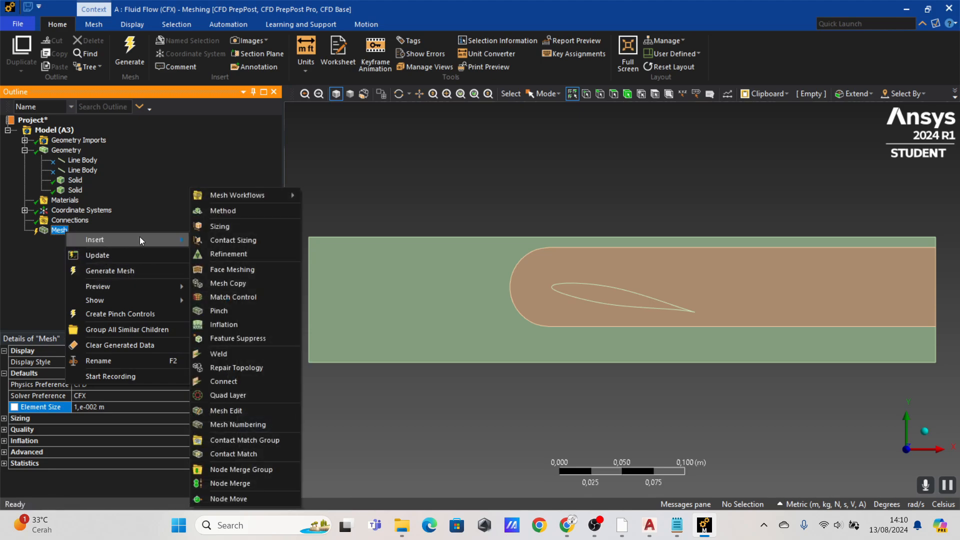
click(227, 213)
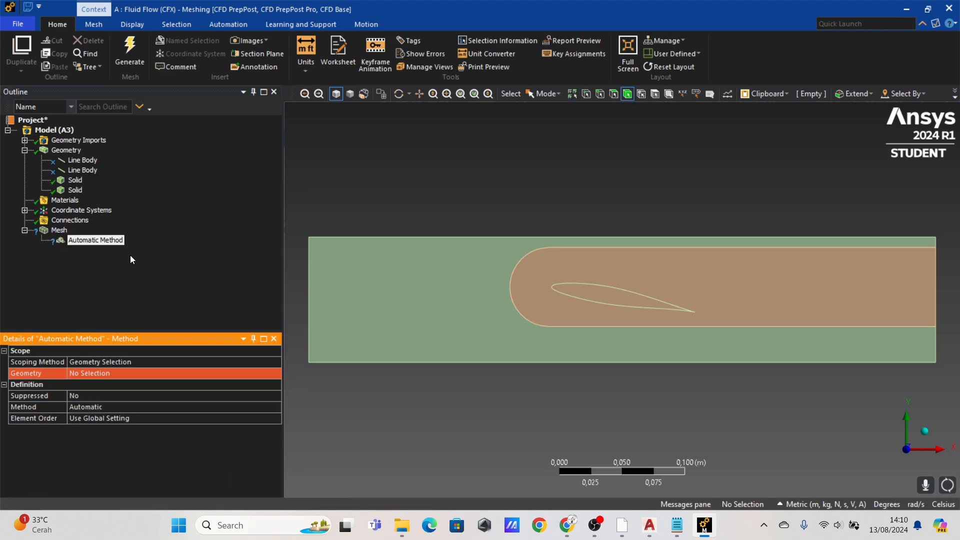
right_click(64, 230)
mouse_move(98, 236)
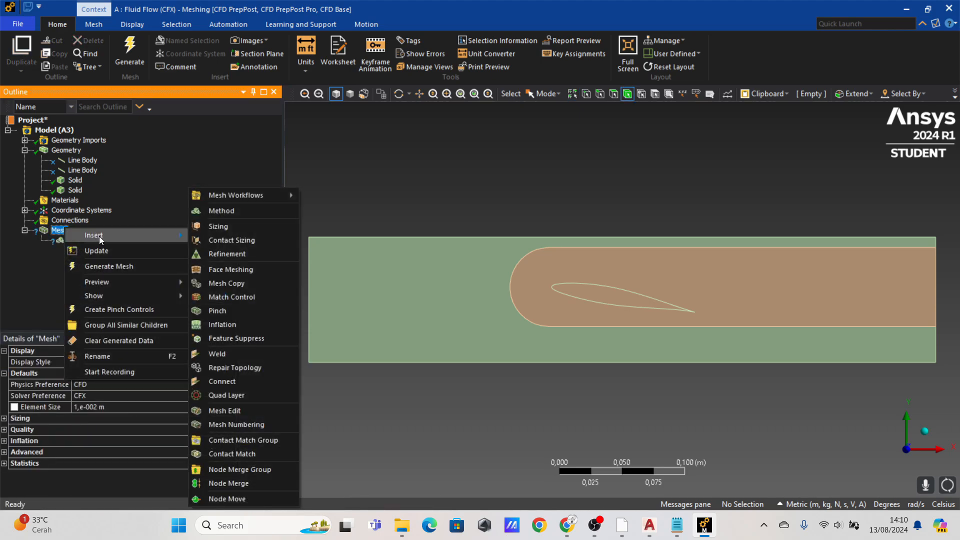
click(235, 226)
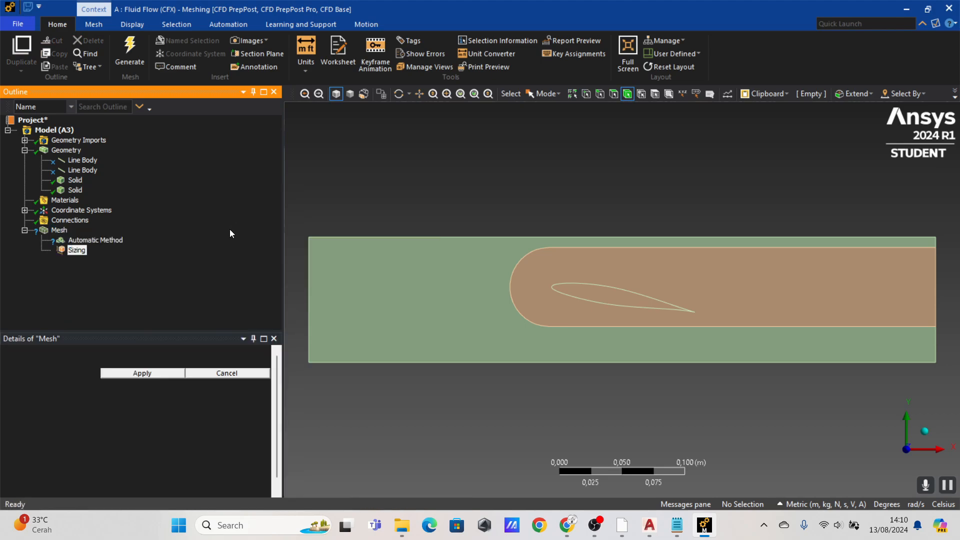
right_click(59, 230)
mouse_move(104, 242)
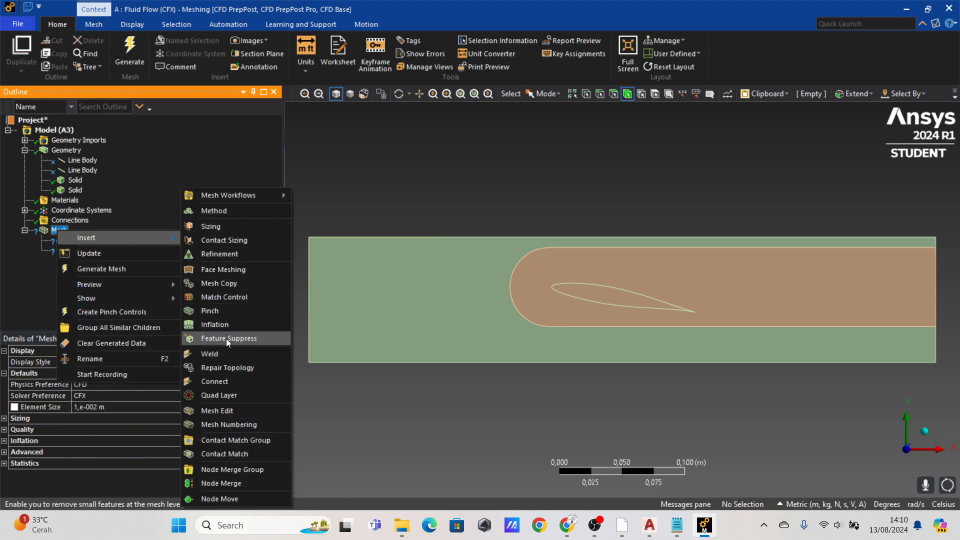
click(220, 324)
- Scope the mesh method to the outer tunnel solid with the airfoil cutout
click(95, 240)
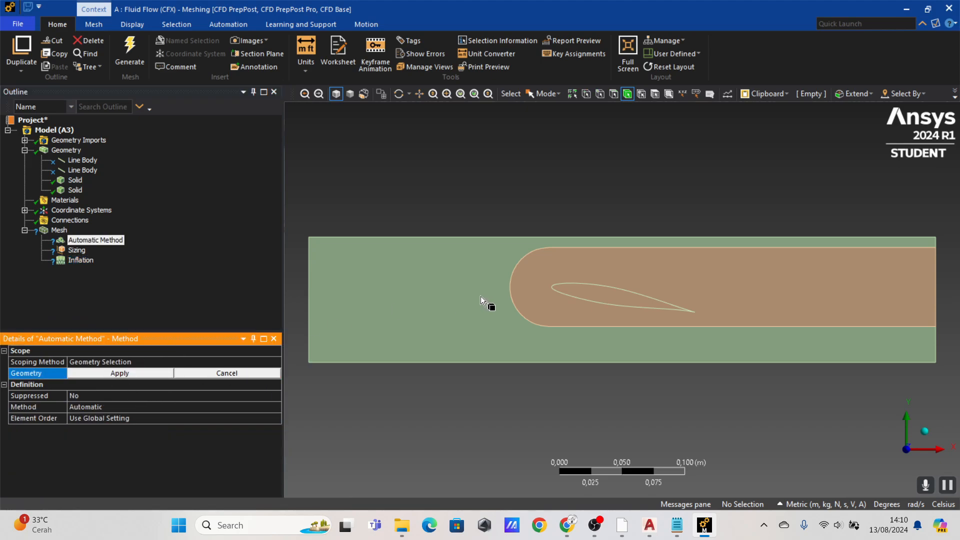
click(410, 311)
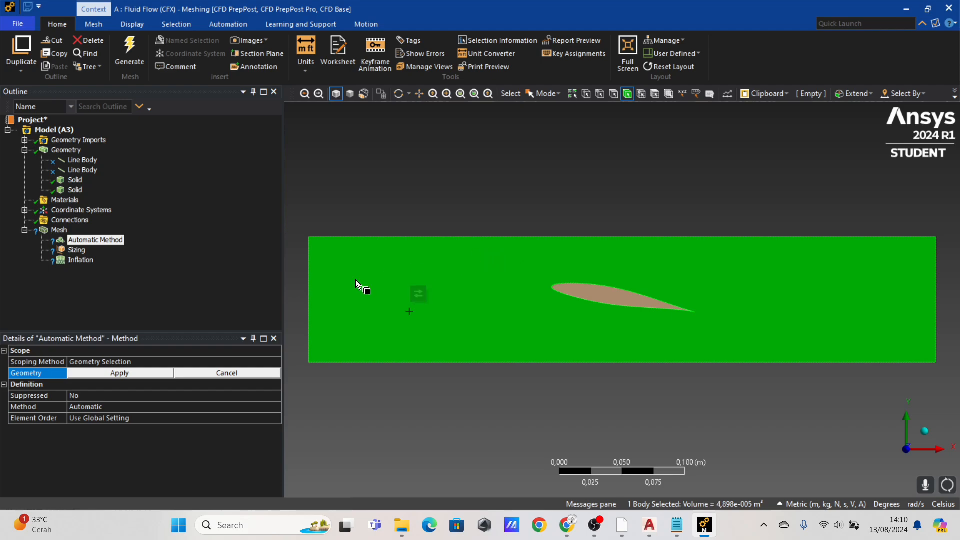
middle_drag(408, 297, 459, 299)
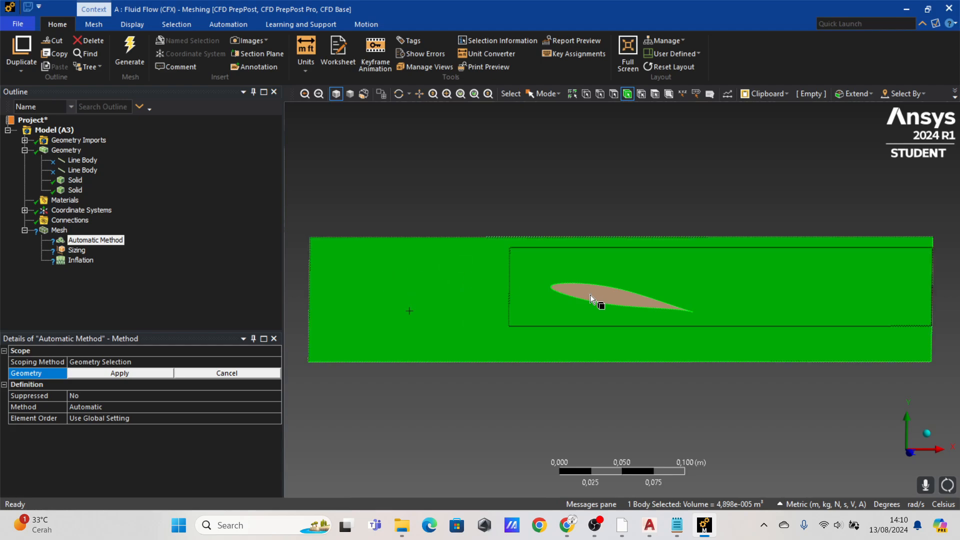
click(104, 375)
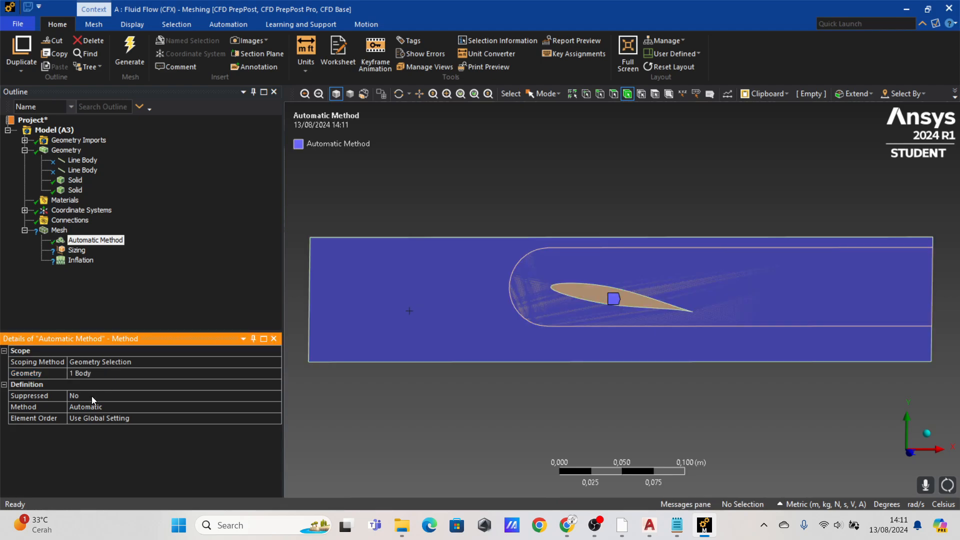
- Set the mesh method to Tetrahedrons with the Patch Conforming algorithm
click(100, 395)
click(107, 406)
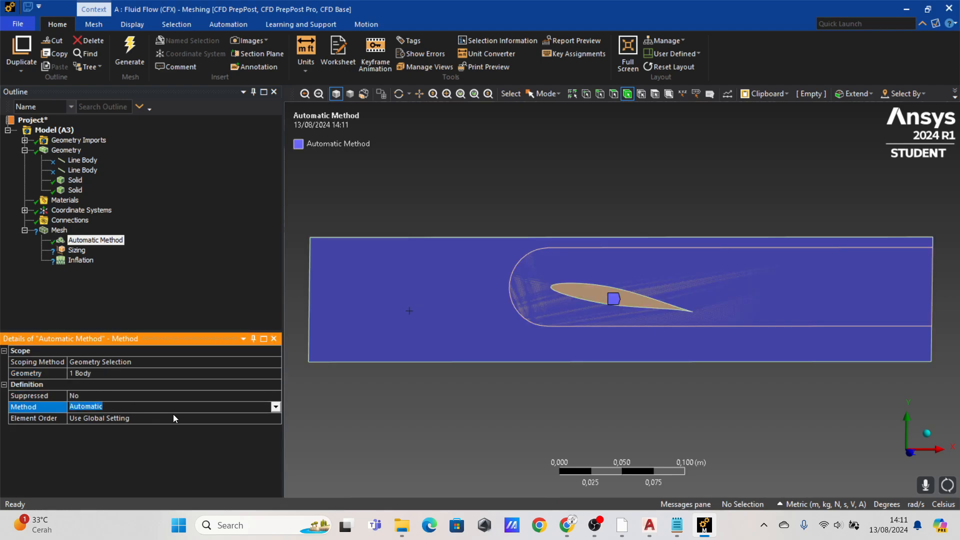
click(275, 406)
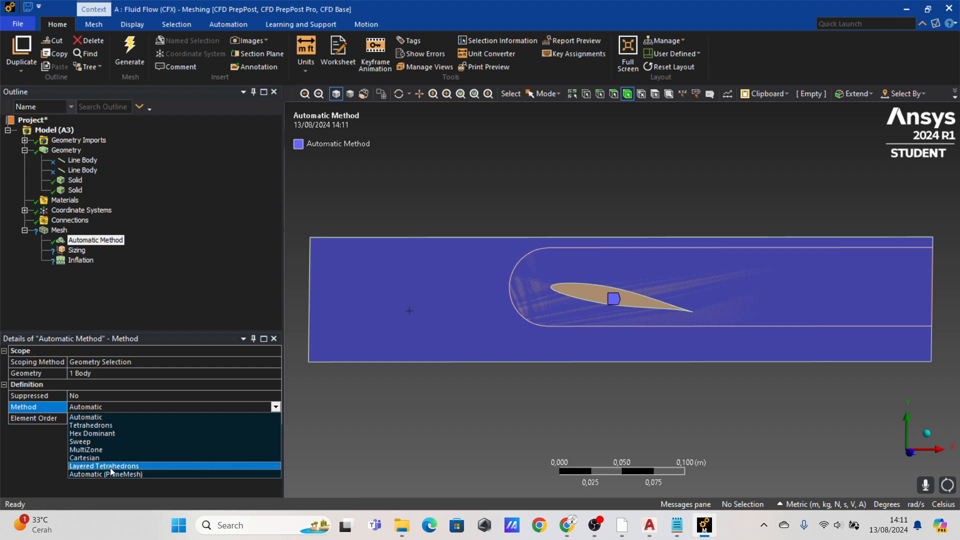
click(116, 425)
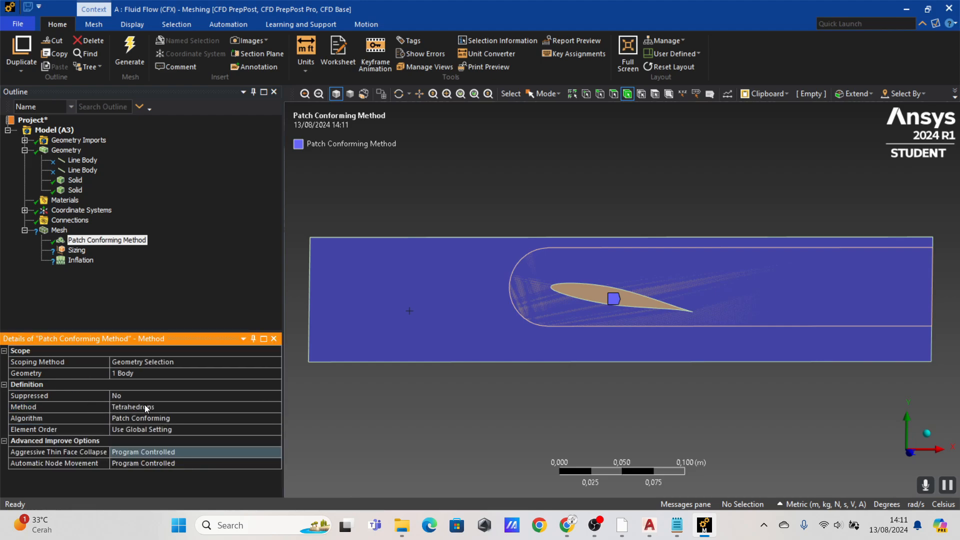
click(163, 419)
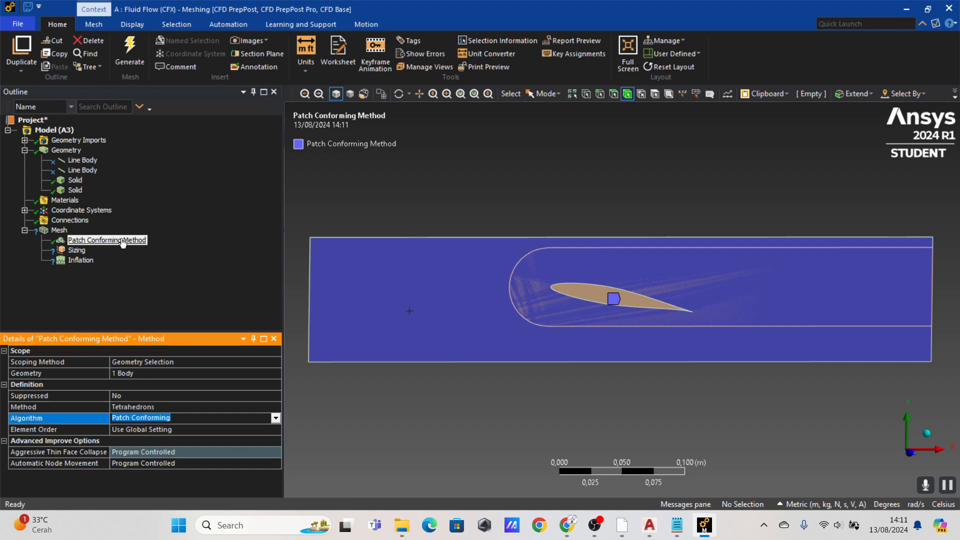
- Open the new sizing control and bring up the choices for its sizing type
click(78, 250)
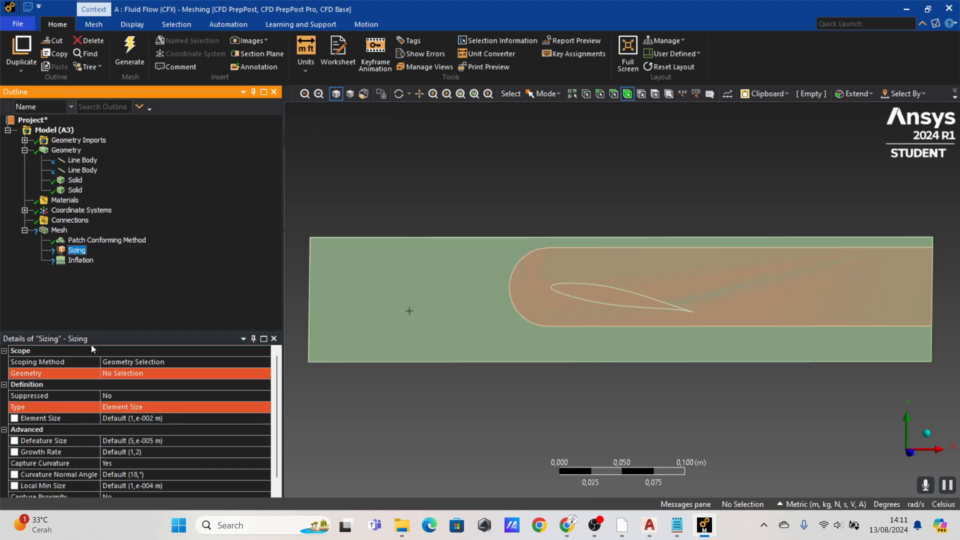
click(141, 372)
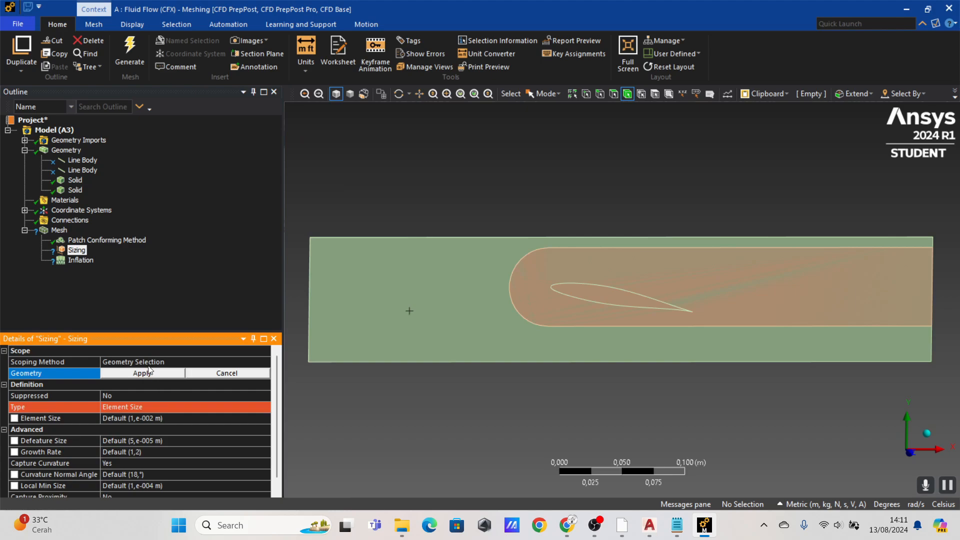
click(144, 405)
click(265, 406)
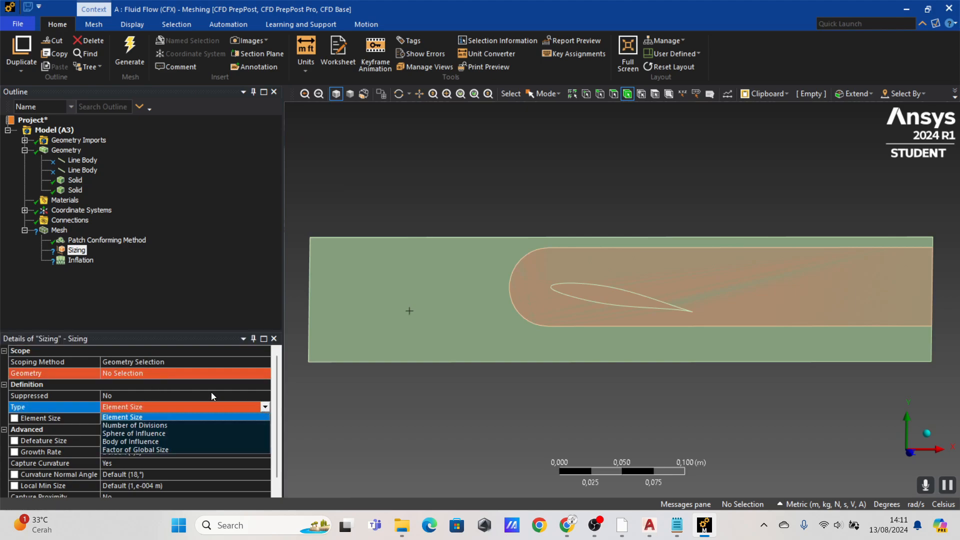
- Set the sizing type to Body of Influence and scope its geometry to the outer rectangular domain body
click(142, 442)
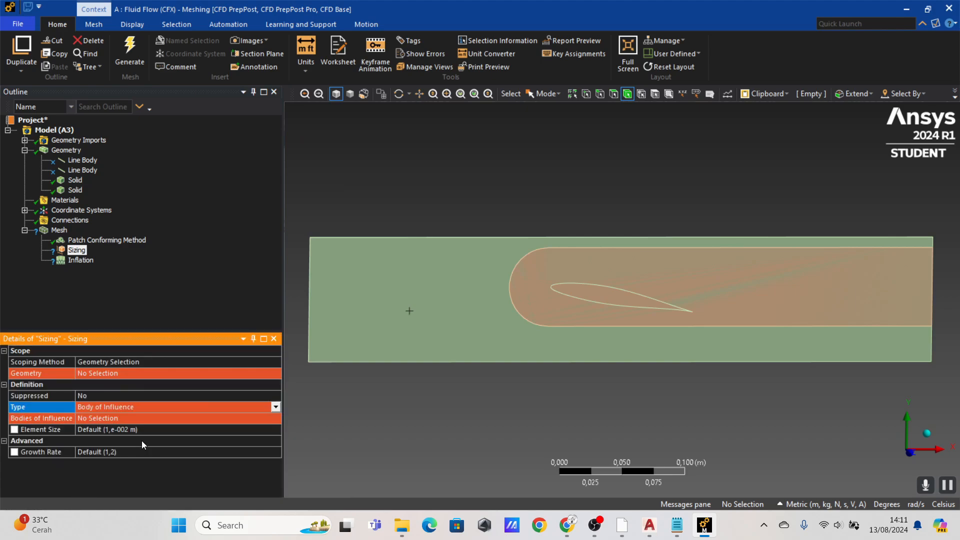
click(110, 374)
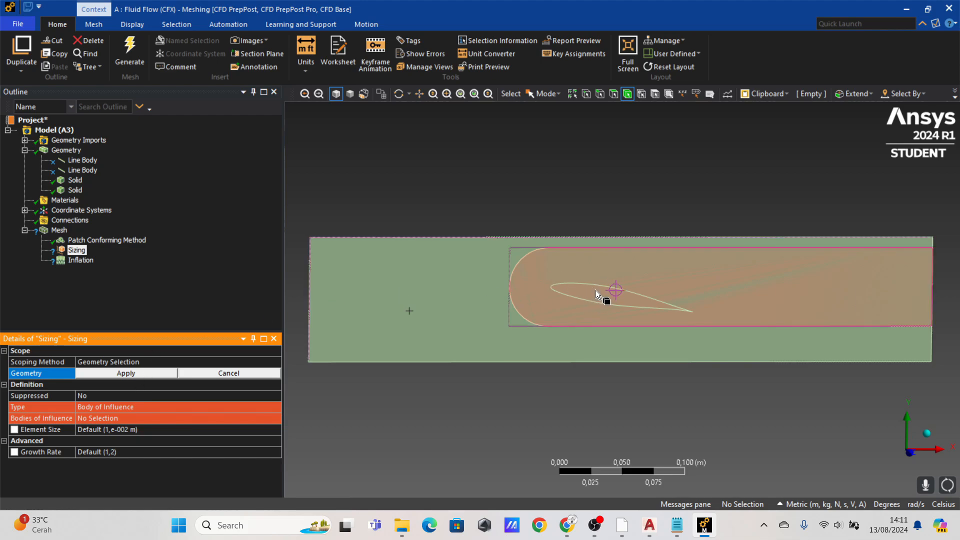
click(596, 290)
click(117, 374)
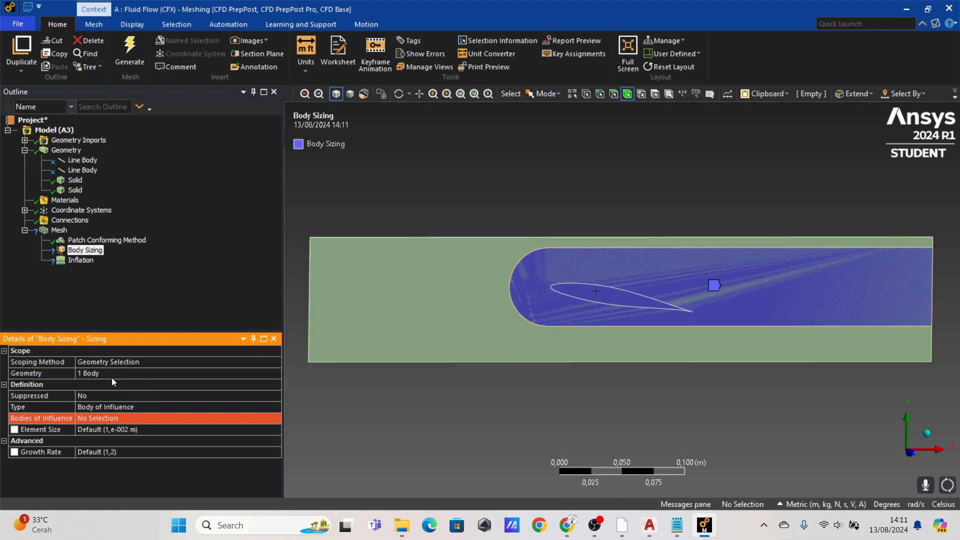
click(445, 307)
click(115, 374)
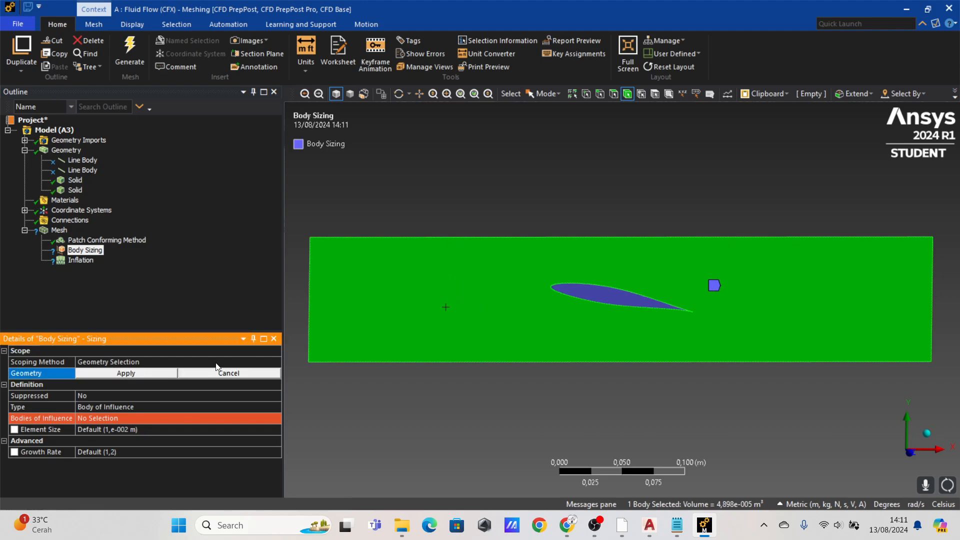
click(120, 374)
- Assign the inner round-nosed body around the airfoil as the body of influence of the sizing
click(108, 420)
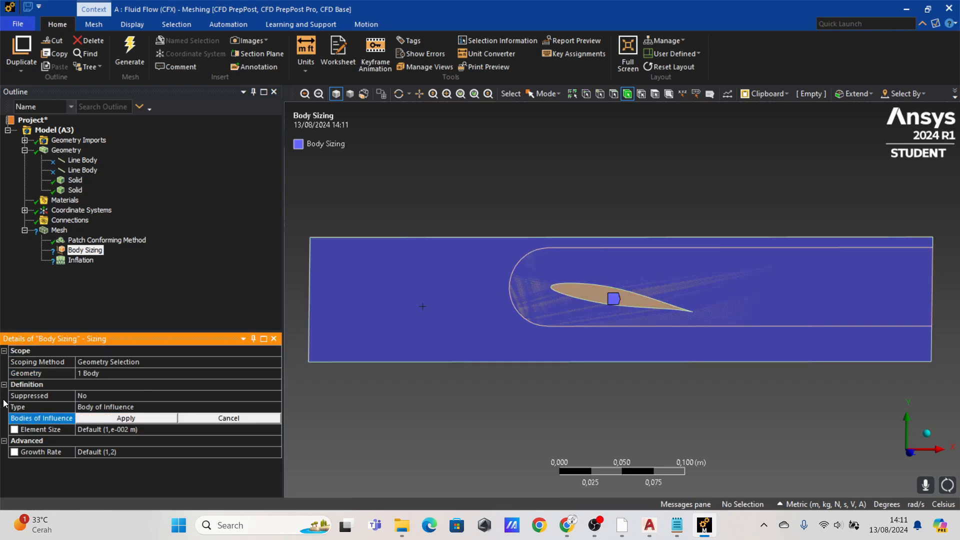
click(586, 293)
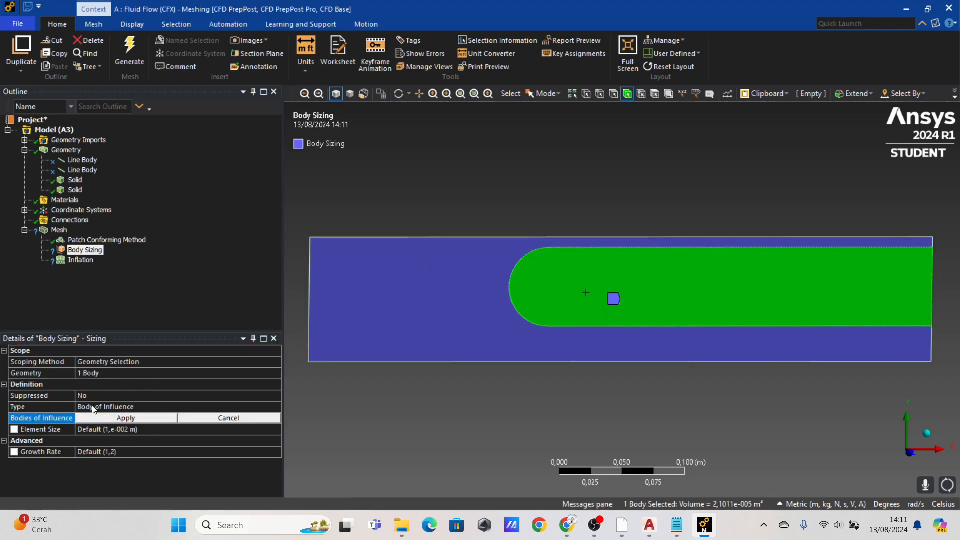
click(103, 418)
- Set the body sizing's element size to 0,00006 m
click(107, 429)
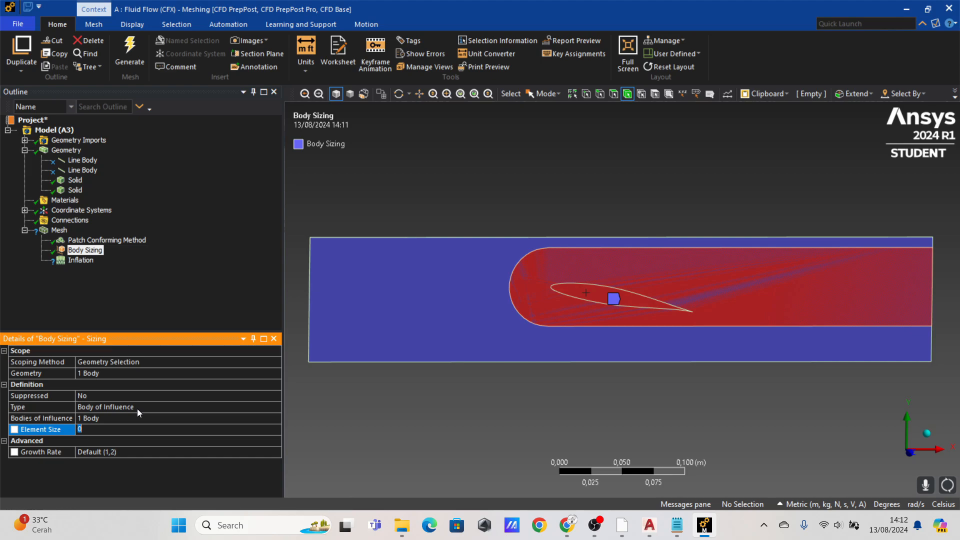
text(0,00006)
key(Return)
click(110, 428)
key(Return)
- Try to scope the inflation's geometry to the inner round-nosed body around the airfoil
click(81, 260)
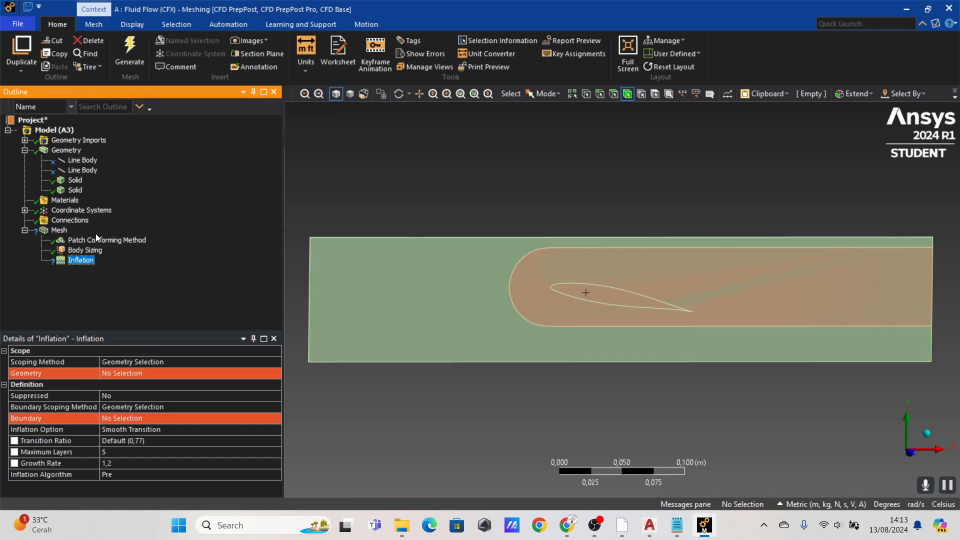
click(123, 375)
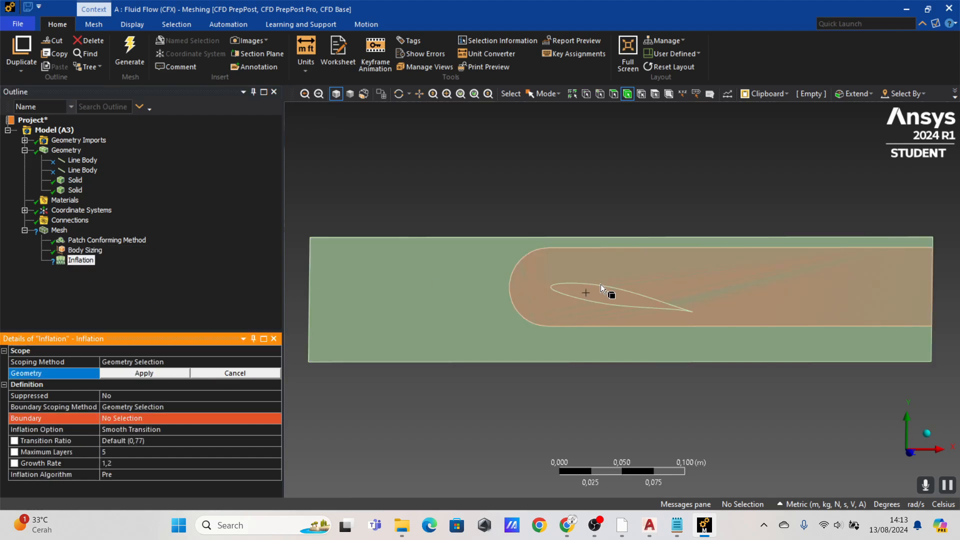
click(619, 294)
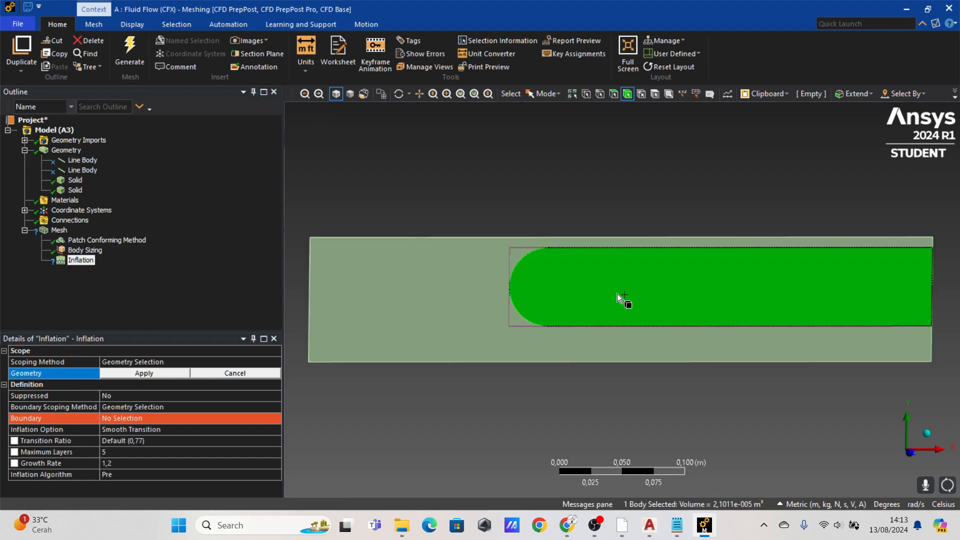
click(156, 374)
- Scope the inflation's geometry to the front face of the outer rectangular domain using face selection
click(142, 374)
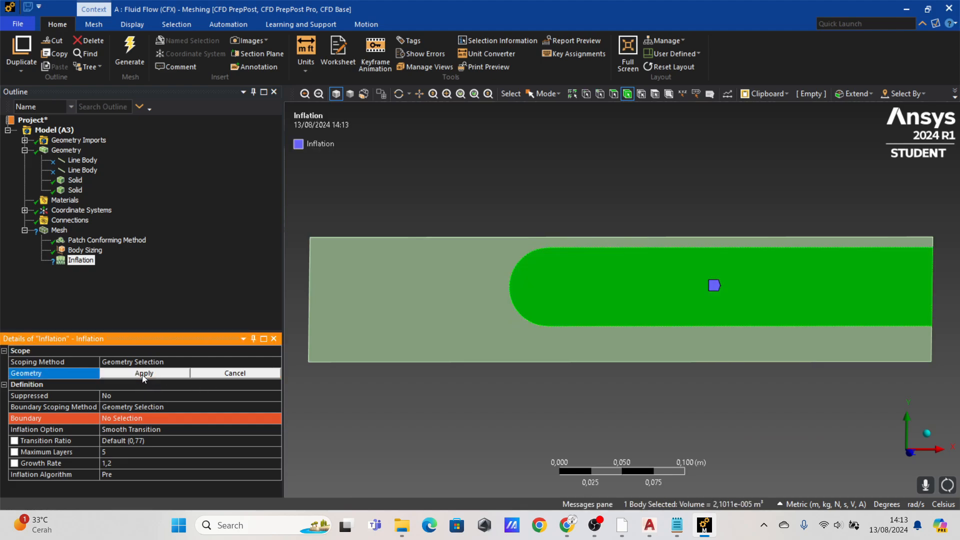
click(616, 94)
click(546, 289)
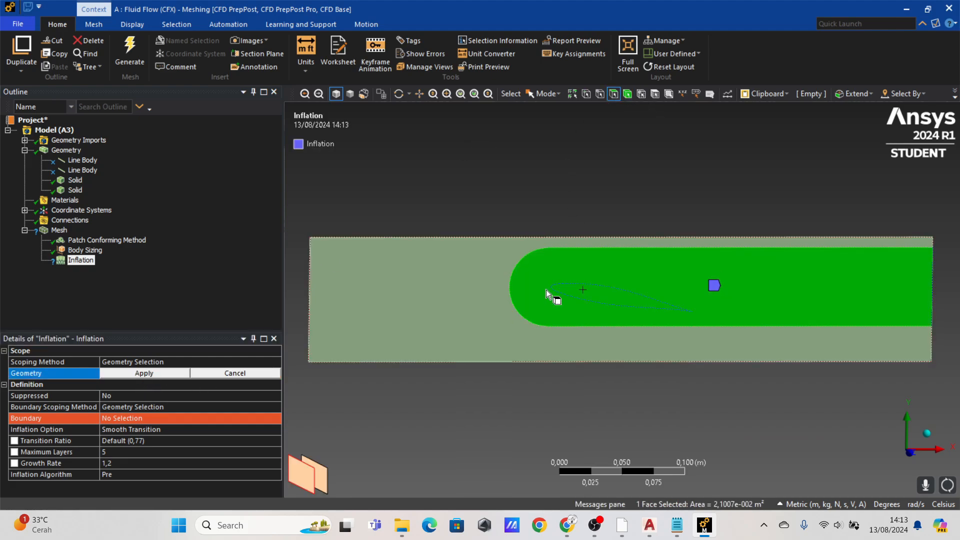
click(154, 373)
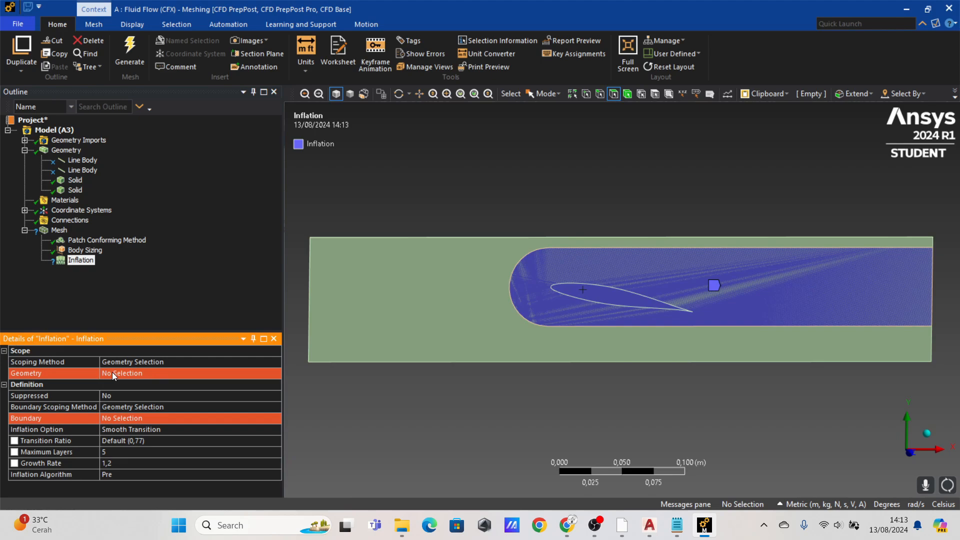
click(112, 373)
click(324, 322)
click(138, 373)
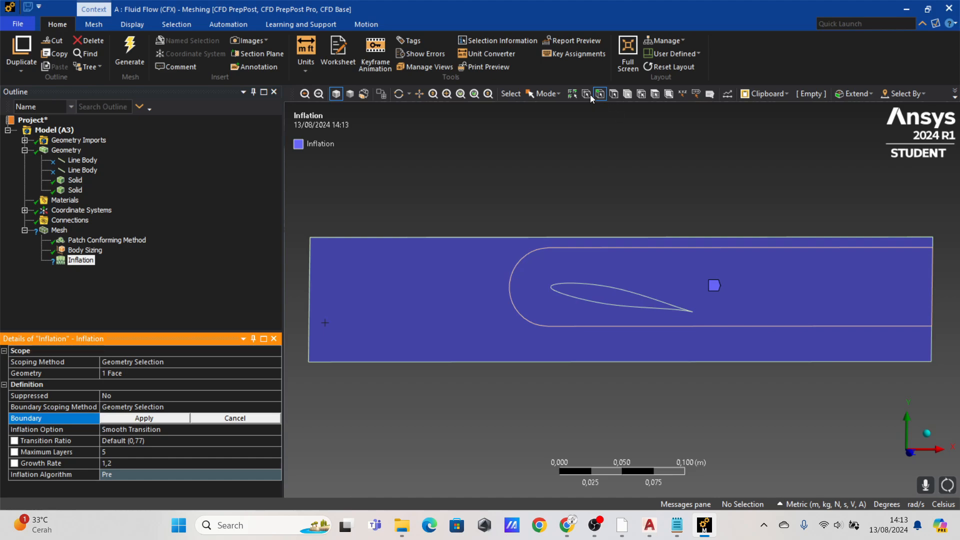
- Hide the inner solid that serves as body of influence to expose the airfoil cutout
scroll(644, 311, up, 6)
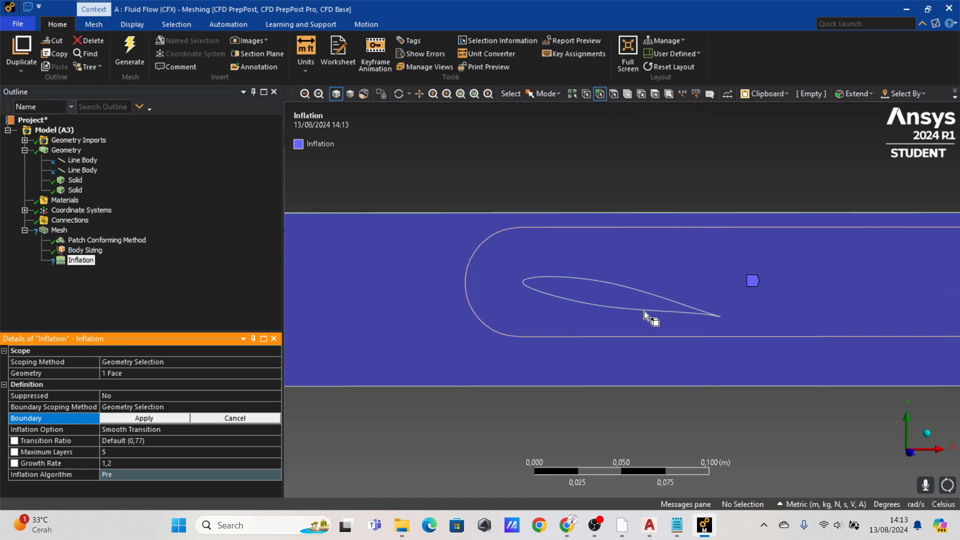
scroll(575, 279, up, 3)
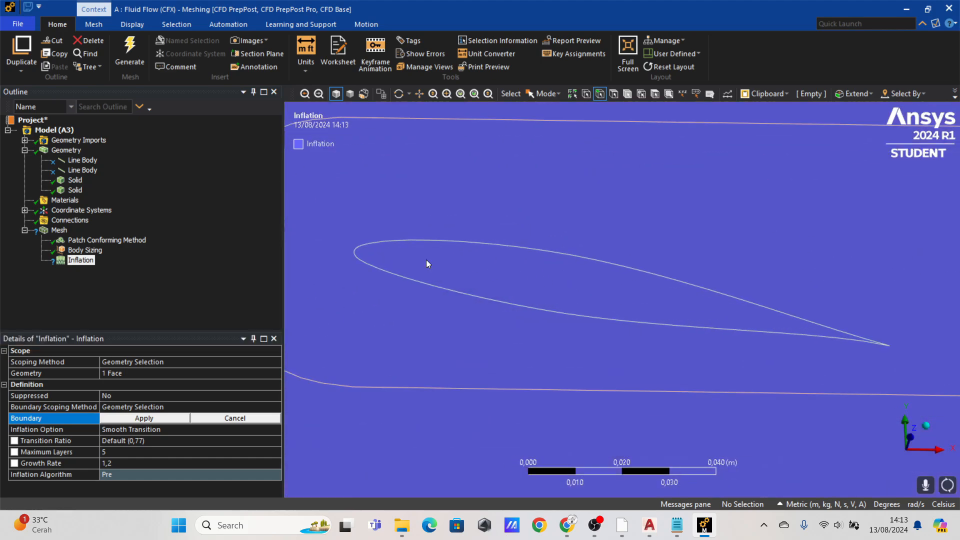
click(73, 183)
click(72, 190)
right_click(73, 189)
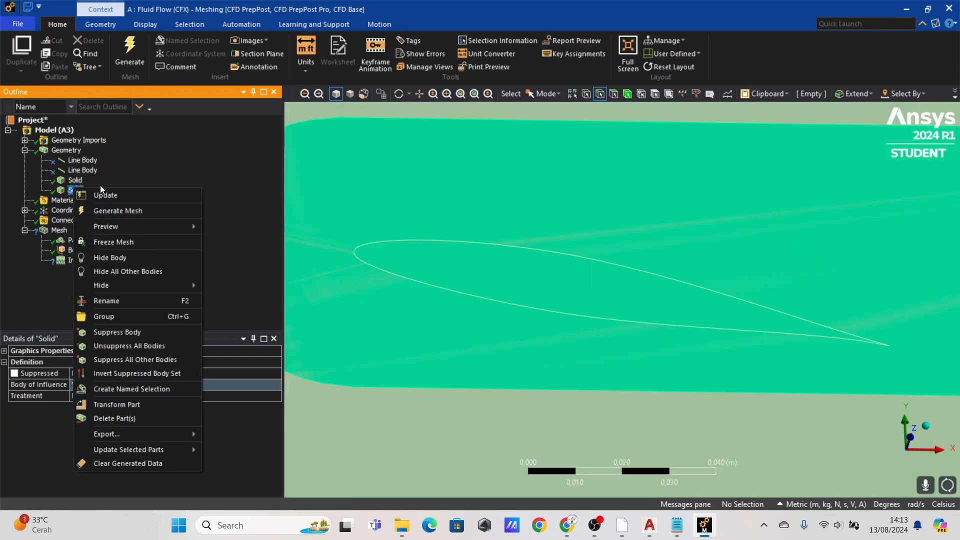
click(125, 258)
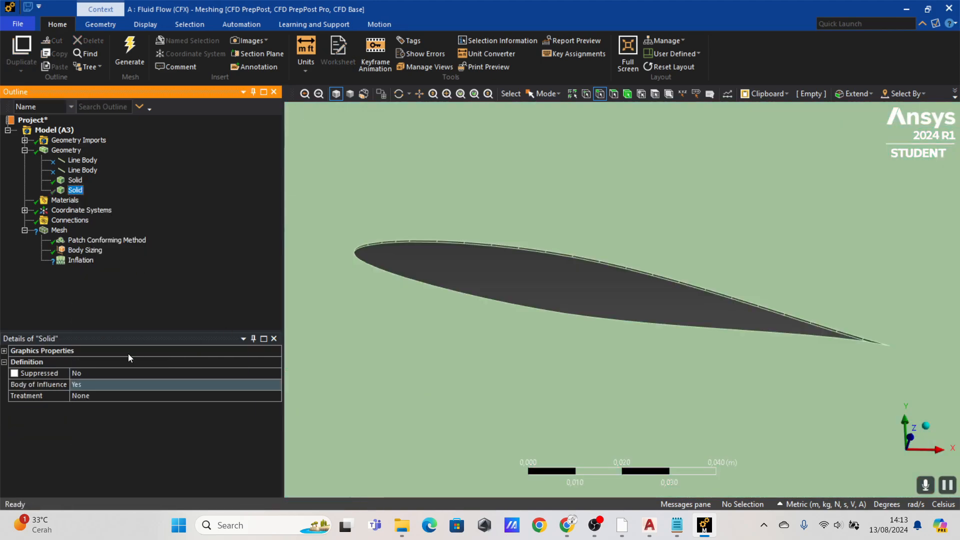
- Reopen the inflation's boundary selection at the segmented upper edge of the airfoil cutout
click(77, 261)
click(146, 419)
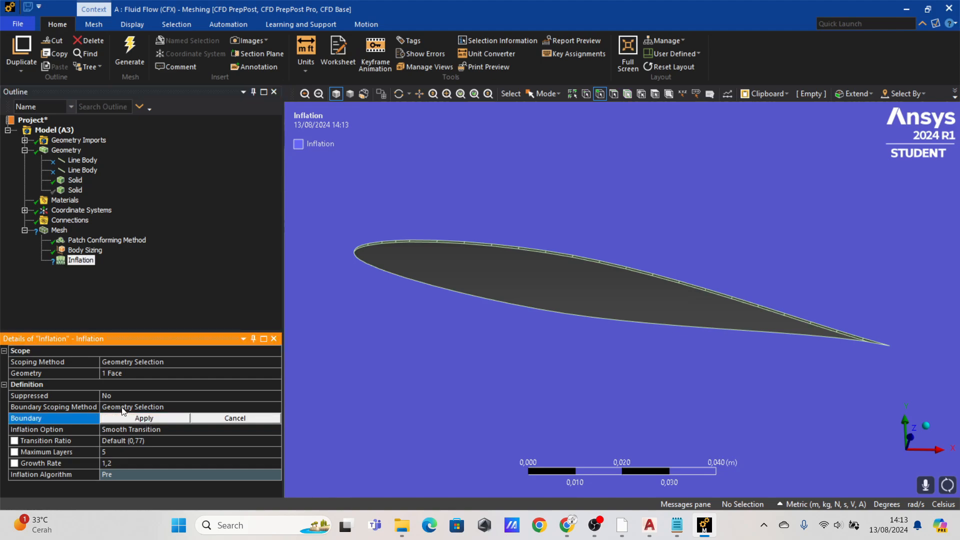
scroll(539, 295, up, 5)
middle_drag(546, 287, 553, 254)
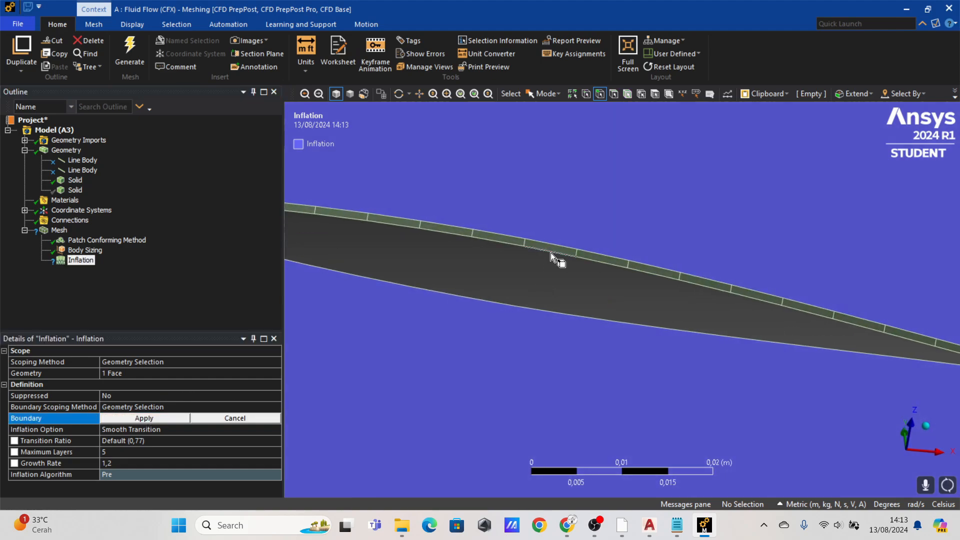
scroll(552, 254, up, 3)
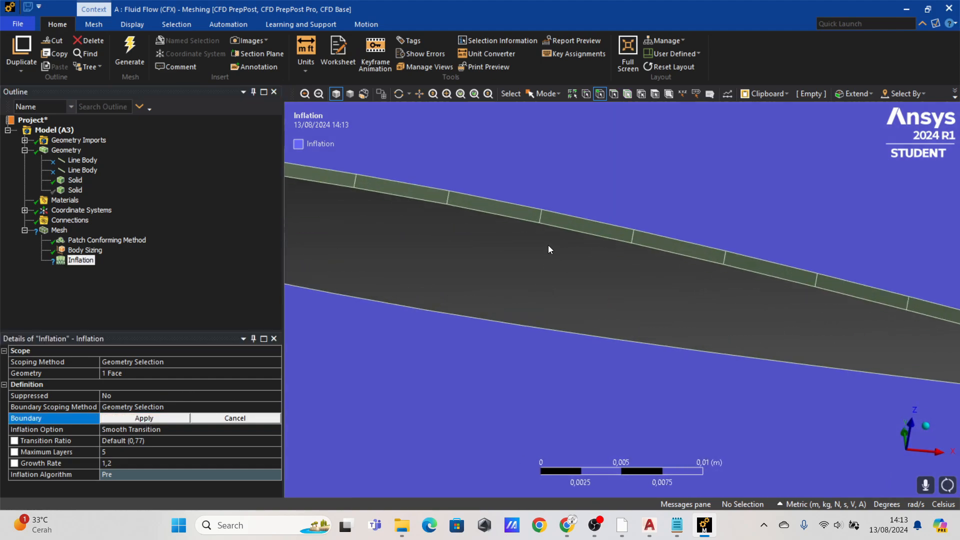
- Try to select the airfoil's front upper-surface edges from mid-chord towards the leading edge as inflation boundary
click(499, 201)
ctrl+click(403, 183)
ctrl+click(560, 213)
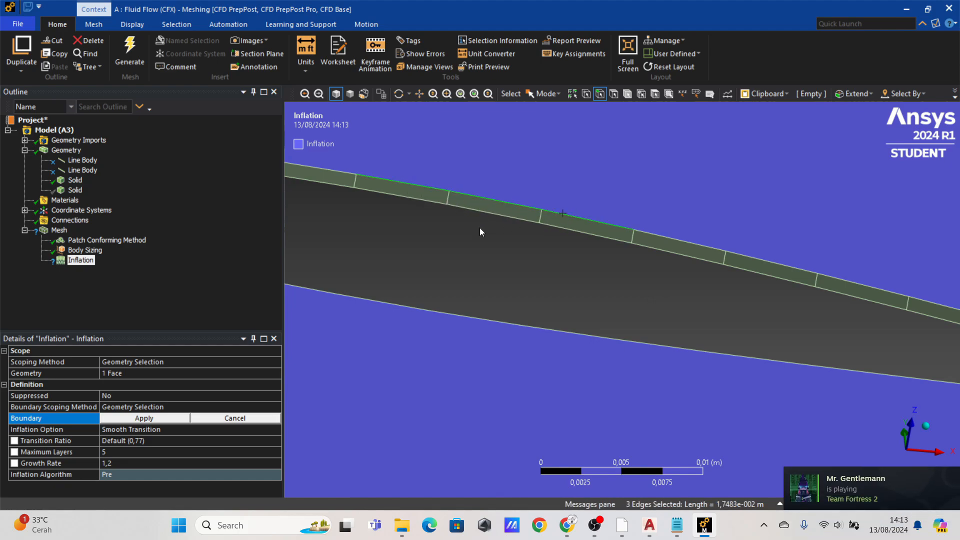
scroll(479, 227, down, 2)
ctrl+click(394, 197)
ctrl+middle_drag(393, 217, 710, 273)
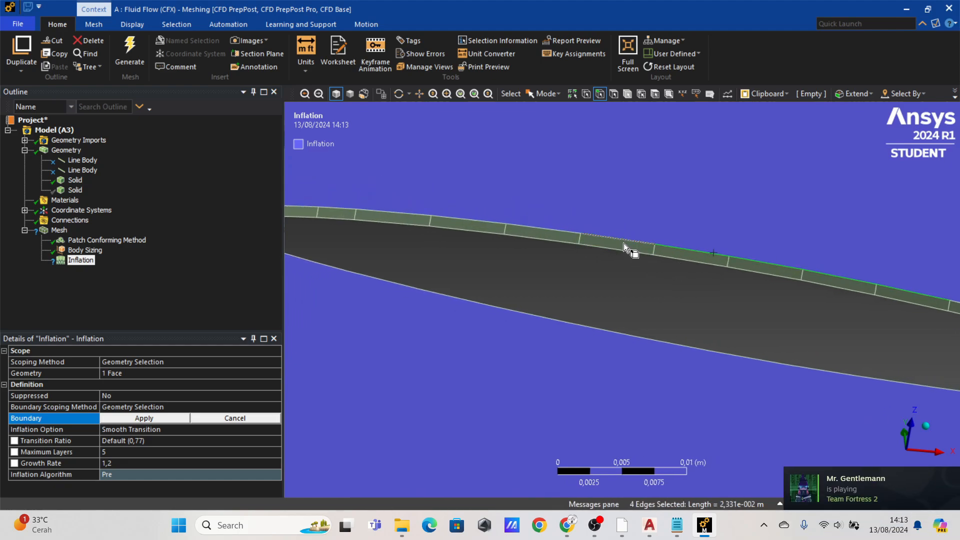
ctrl+click(621, 240)
ctrl+click(556, 231)
ctrl+click(461, 218)
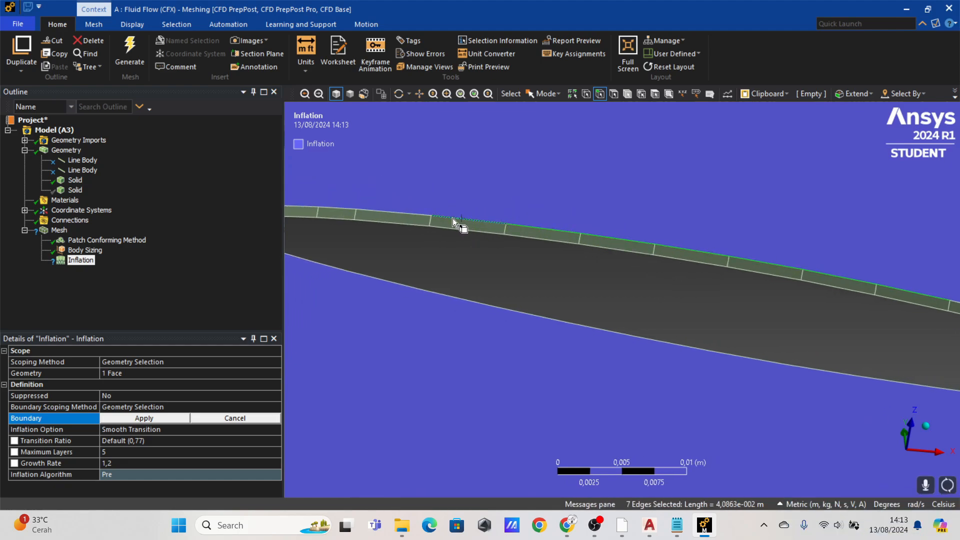
ctrl+click(386, 210)
ctrl+click(340, 208)
ctrl+middle_drag(340, 208, 535, 286)
ctrl+click(581, 246)
click(438, 306)
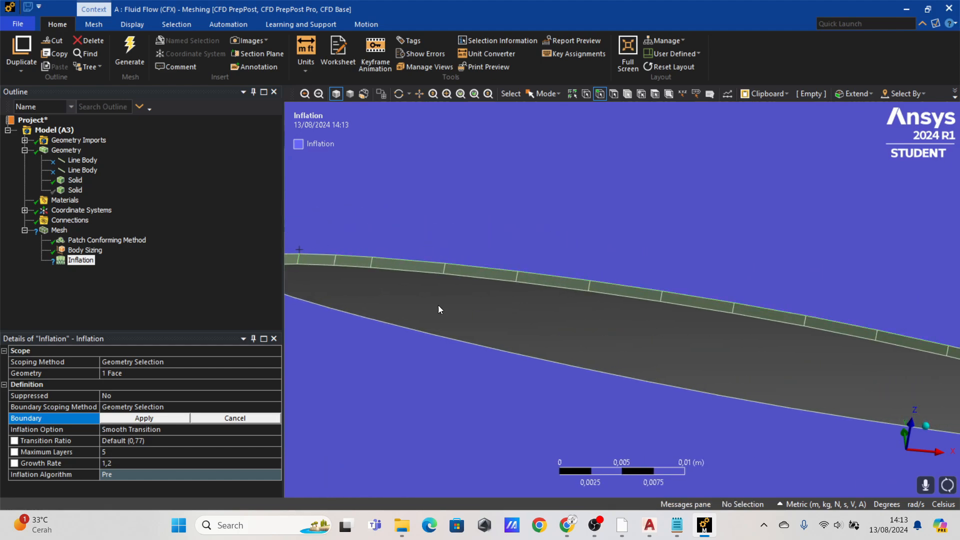
- Select the airfoil's front-face upper edge segments from near the leading edge back to about mid-chord as inflation boundary
click(365, 256)
ctrl+click(372, 259)
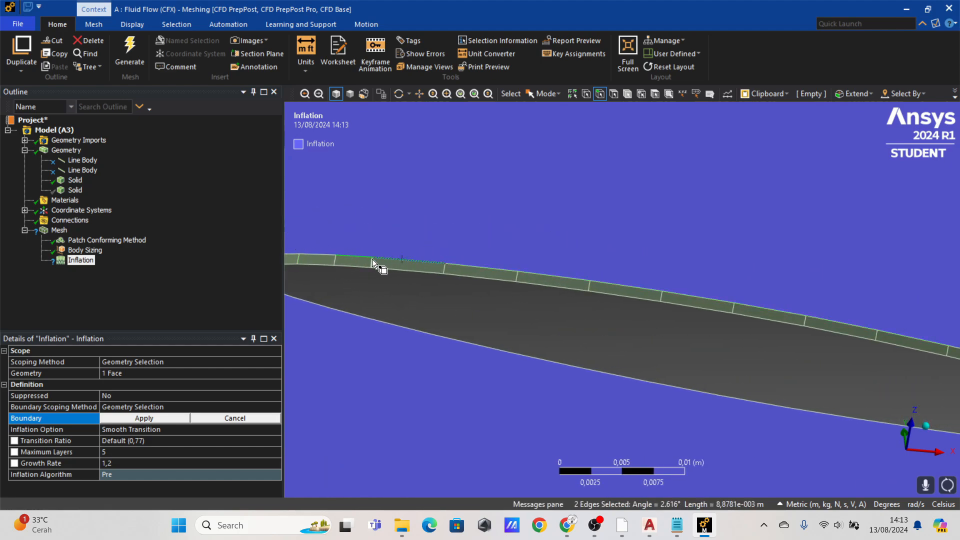
ctrl+click(322, 253)
ctrl+click(467, 264)
ctrl+click(572, 278)
ctrl+click(635, 283)
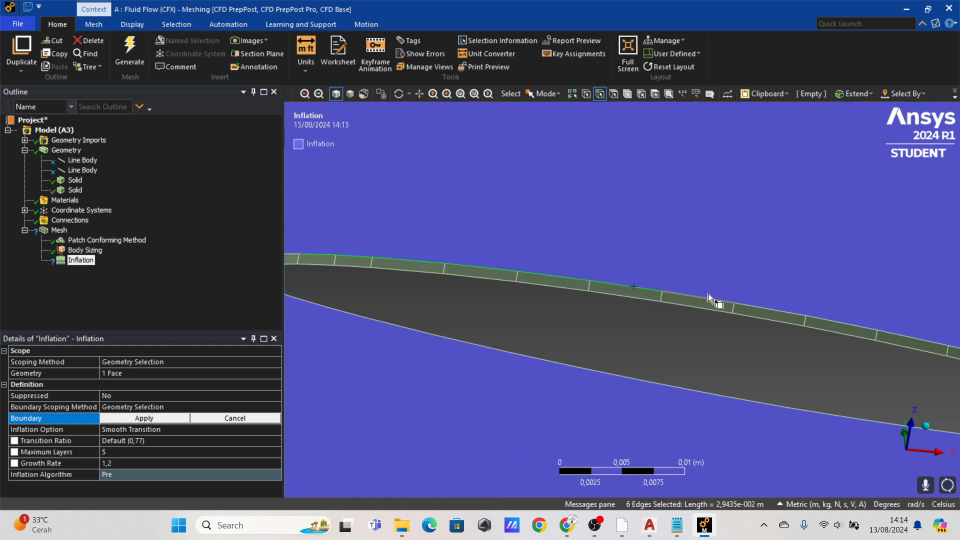
ctrl+click(712, 295)
ctrl+click(784, 307)
ctrl+click(847, 319)
ctrl+click(915, 336)
- Extend the boundary selection with the upper edge segments along the airfoil's rear half
ctrl+middle_drag(587, 324, 425, 305)
ctrl+click(538, 286)
ctrl+click(605, 301)
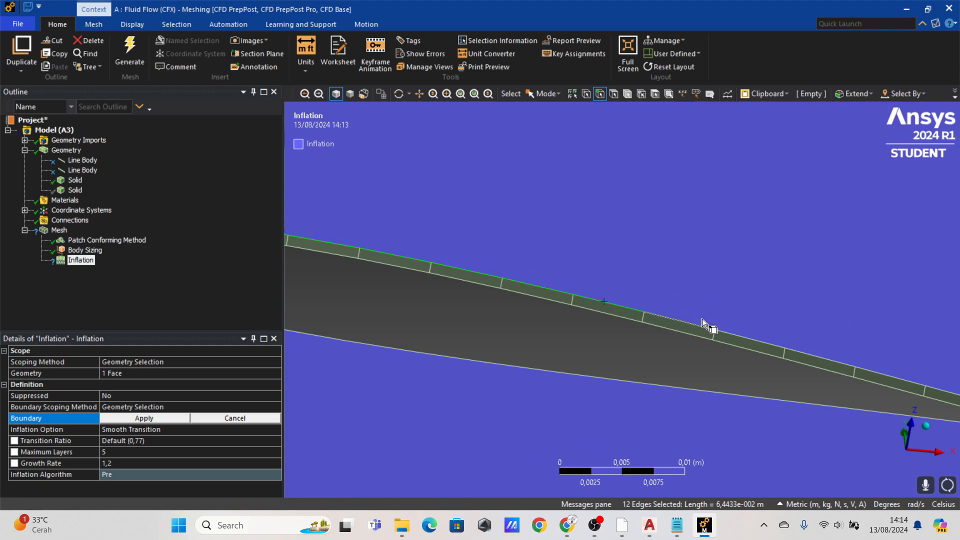
ctrl+click(700, 325)
ctrl+click(754, 338)
ctrl+click(772, 338)
ctrl+click(817, 354)
- Add the remaining upper-surface edge segments up to the airfoil's trailing edge to the boundary selection
ctrl+middle_drag(818, 354, 488, 312)
ctrl+click(562, 322)
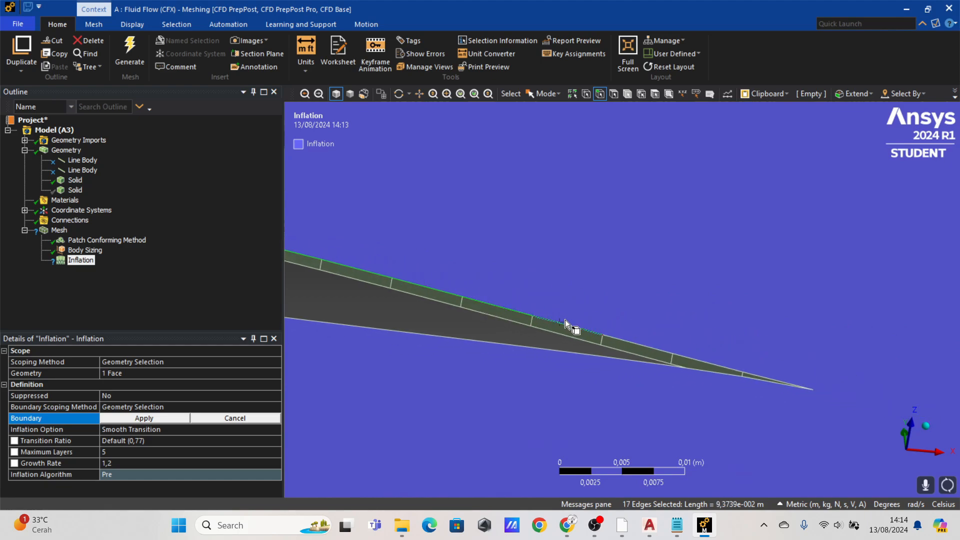
ctrl+click(616, 339)
ctrl+click(695, 358)
ctrl+click(775, 375)
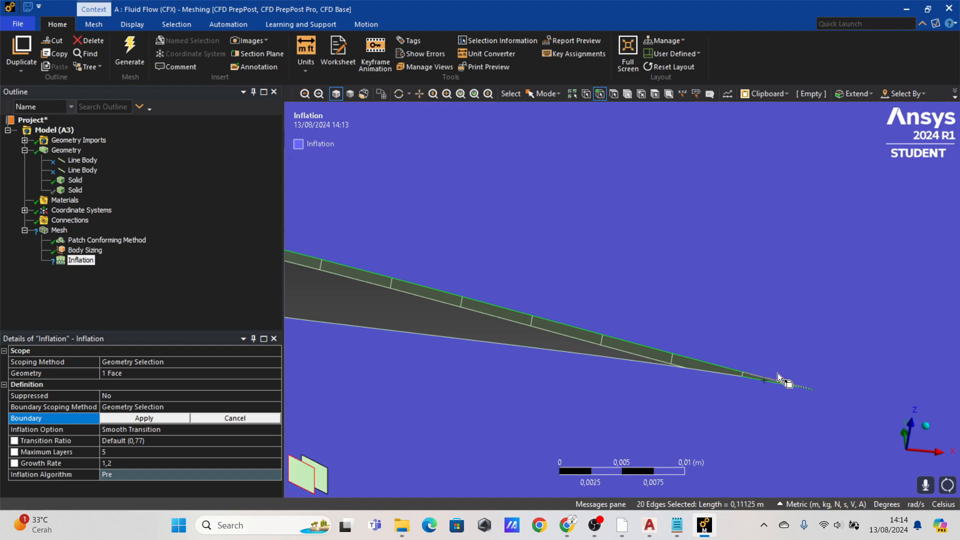
ctrl+click(772, 373)
- Add the front-face lower edge segments from the trailing edge forward along the airfoil's rear part to the selection
middle_drag(807, 409, 798, 440)
ctrl+click(718, 392)
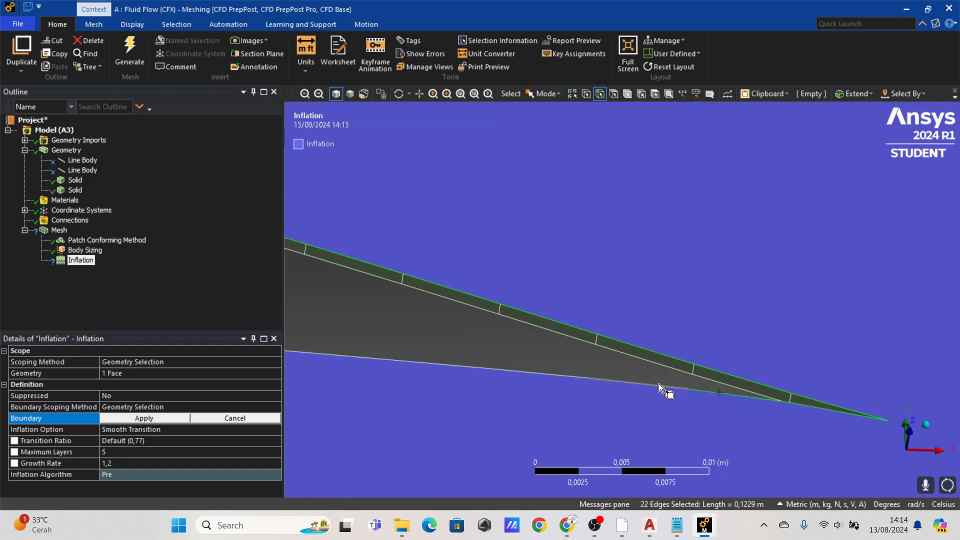
ctrl+click(658, 384)
ctrl+click(546, 375)
ctrl+click(439, 362)
ctrl+middle_drag(383, 391, 659, 367)
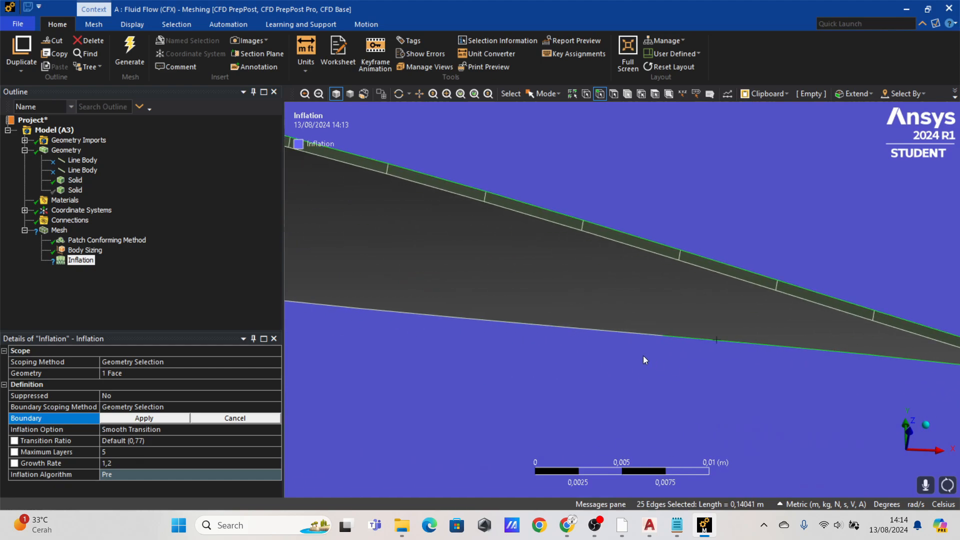
ctrl+click(641, 332)
ctrl+click(510, 323)
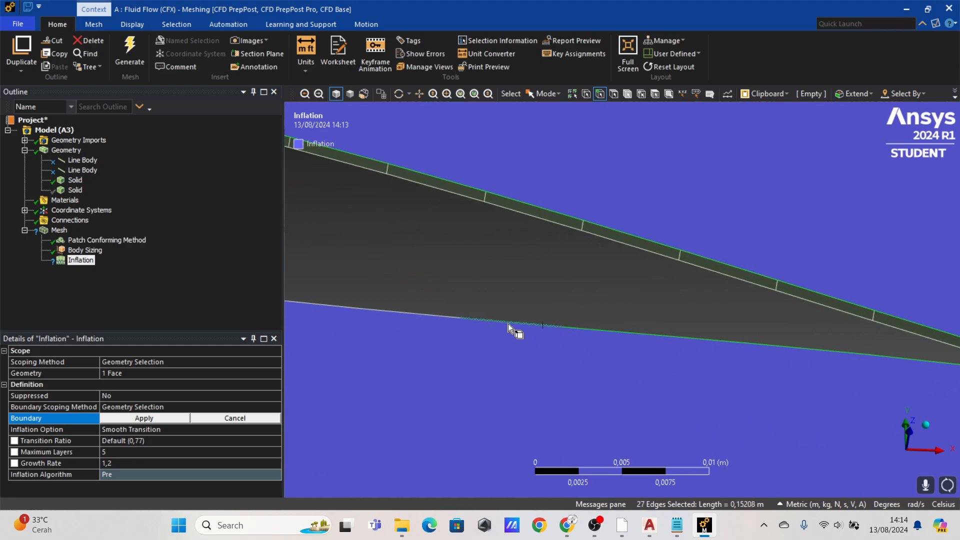
ctrl+click(419, 313)
- Add the front-face lower edge segments around the airfoil's mid-chord to the inflation boundary selection, working forward
ctrl+middle_drag(419, 314, 693, 384)
ctrl+click(613, 332)
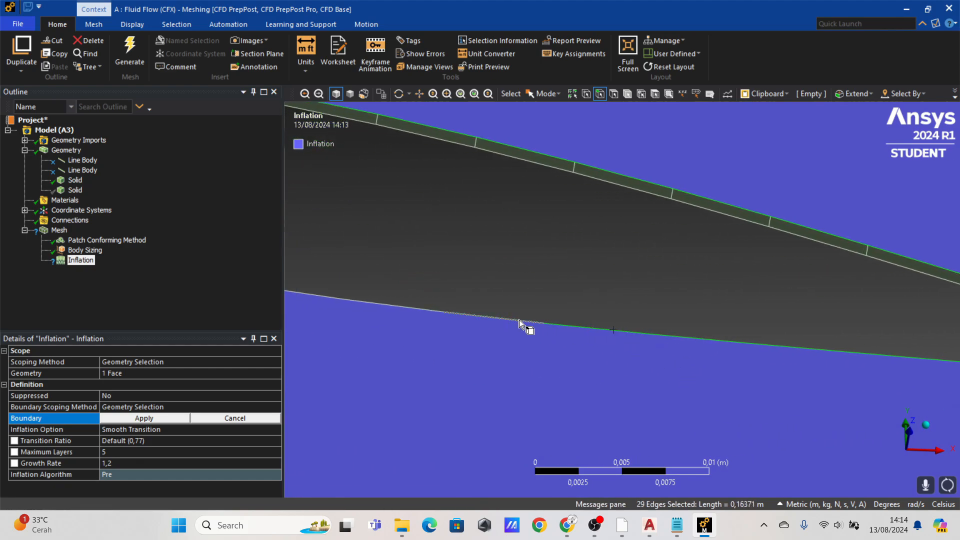
ctrl+click(502, 317)
ctrl+click(409, 305)
ctrl+middle_drag(409, 305, 559, 340)
ctrl+click(560, 340)
ctrl+click(452, 322)
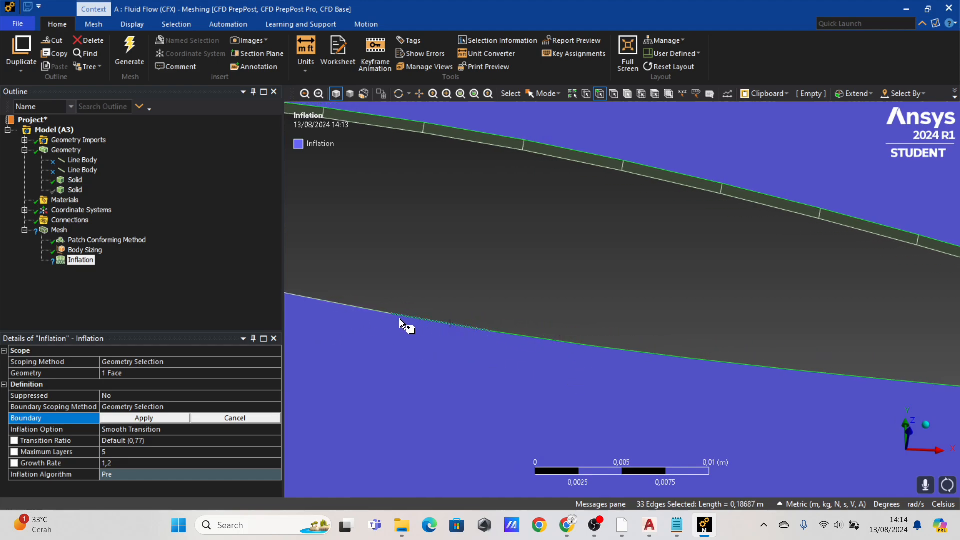
ctrl+click(364, 308)
- Extend the boundary selection with the lower edge segments along the airfoil's front part towards the leading edge
ctrl+middle_drag(362, 339, 707, 353)
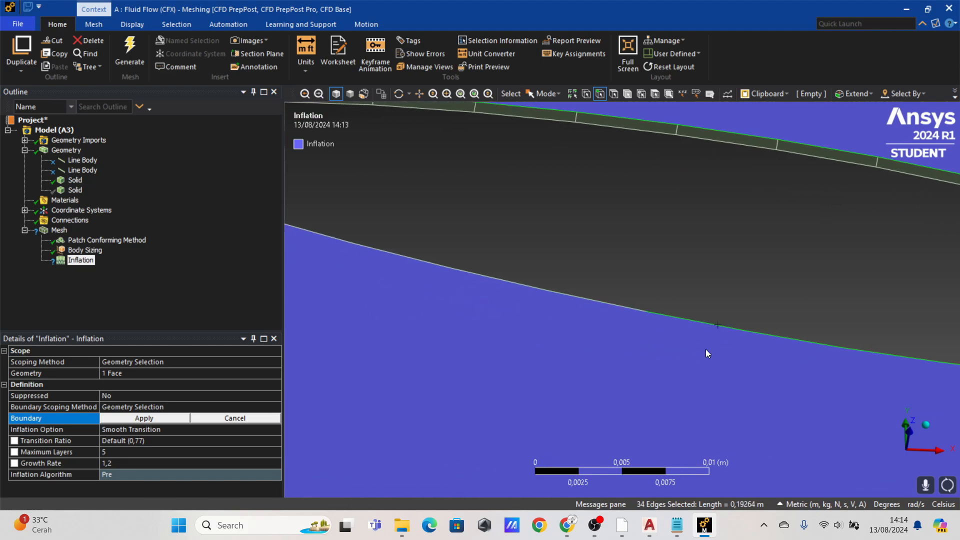
ctrl+click(626, 307)
ctrl+click(529, 285)
ctrl+click(431, 260)
ctrl+middle_drag(394, 287, 707, 318)
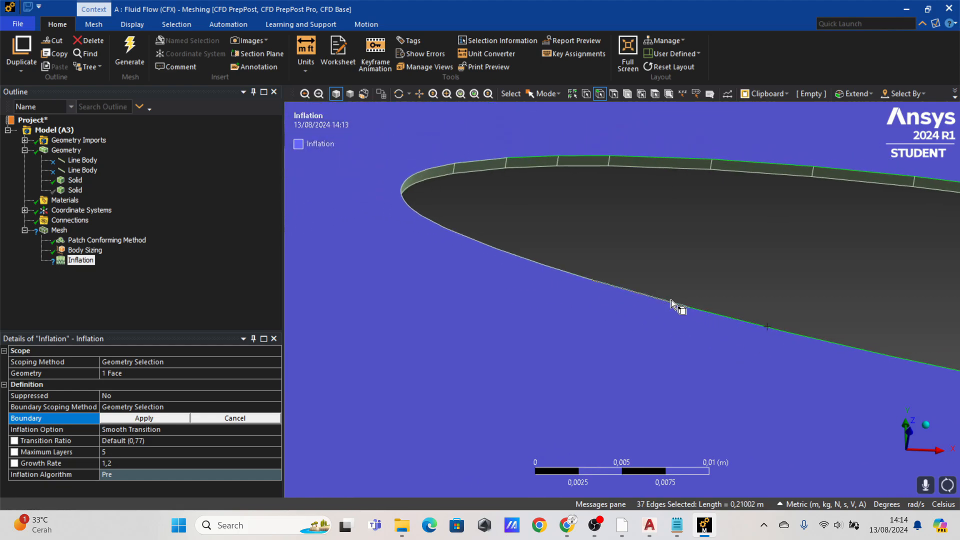
ctrl+click(569, 271)
ctrl+click(526, 259)
ctrl+click(477, 238)
- Add the remaining edge segments around the airfoil's rounded nose to complete the closed boundary selection
ctrl+middle_drag(502, 290, 720, 392)
scroll(657, 329, up, 2)
scroll(657, 330, up, 1)
ctrl+click(657, 324)
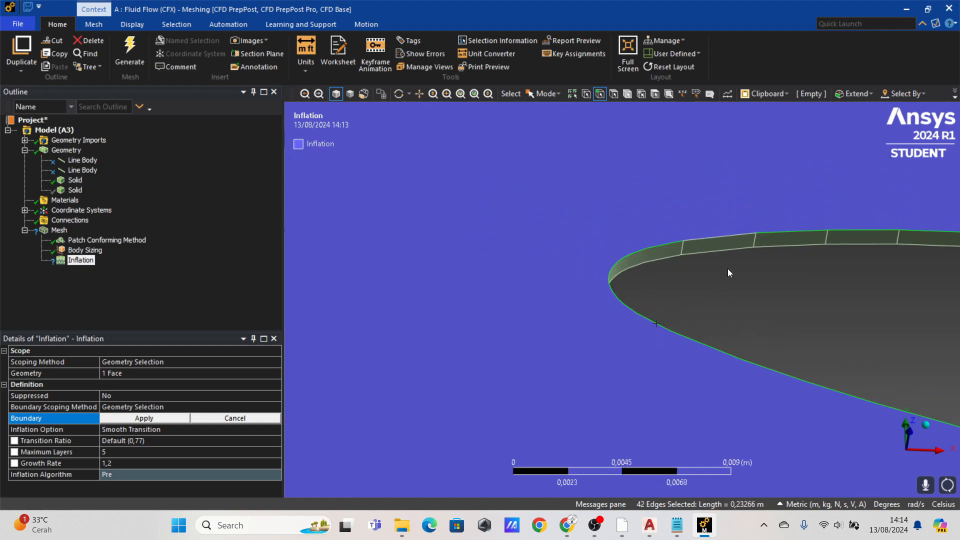
ctrl+click(725, 236)
- Apply the selected airfoil edges as the inflation boundary and view the domain straight from the front
middle_drag(724, 235, 823, 357)
scroll(565, 287, down, 3)
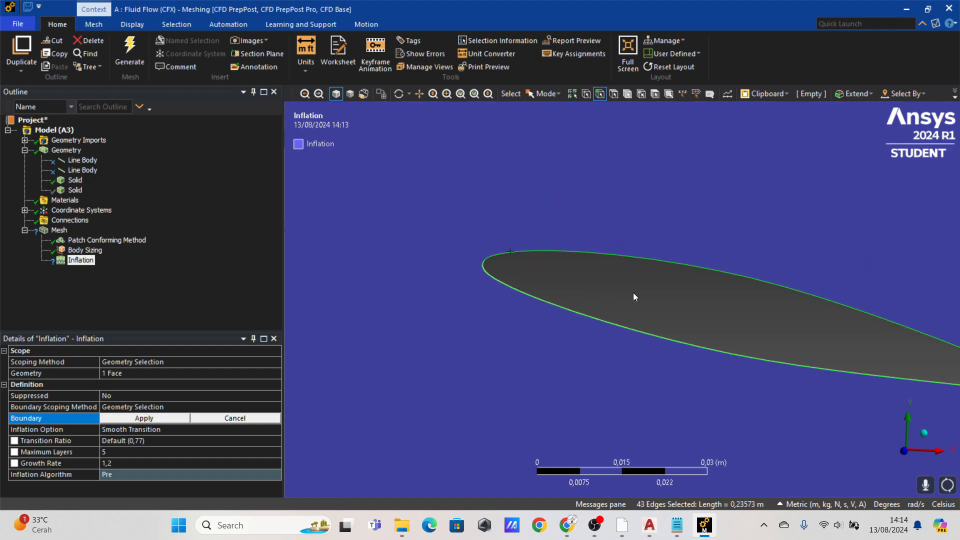
click(137, 419)
scroll(499, 364, down, 4)
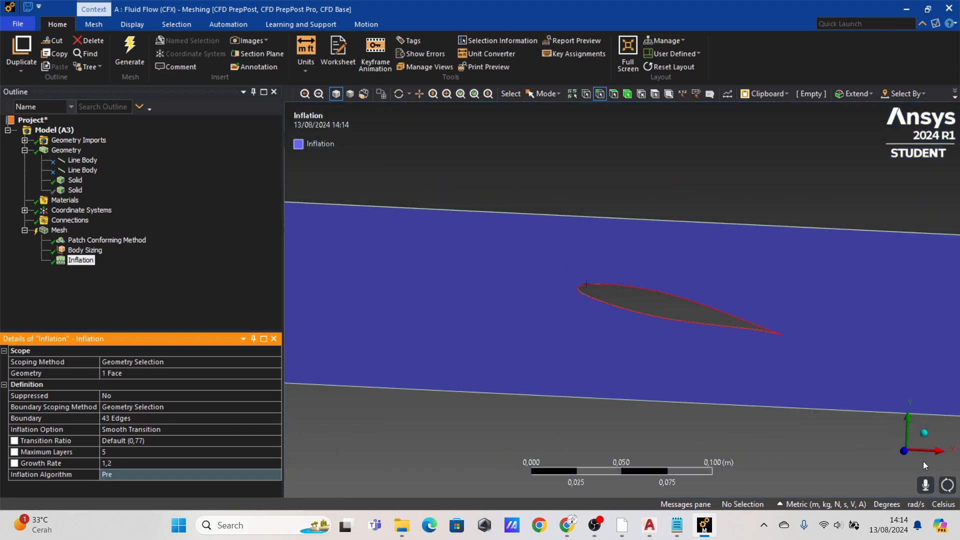
click(905, 452)
scroll(609, 336, down, 3)
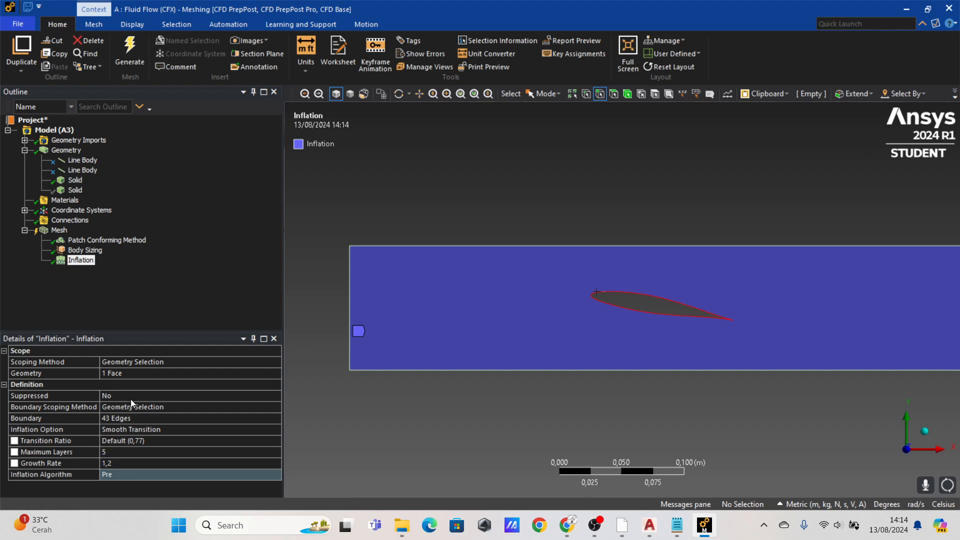
- Show the hidden second solid that serves as the body of influence around the airfoil
right_click(73, 190)
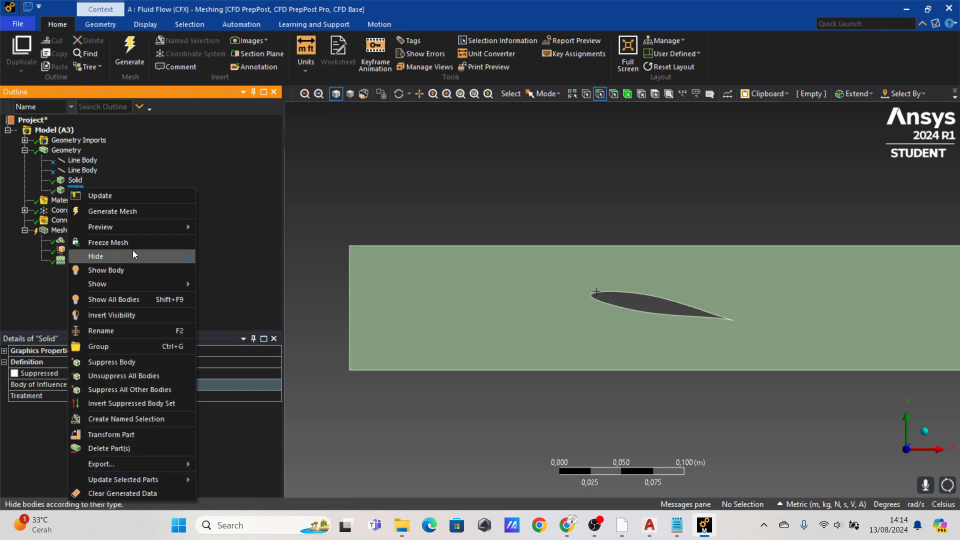
click(128, 269)
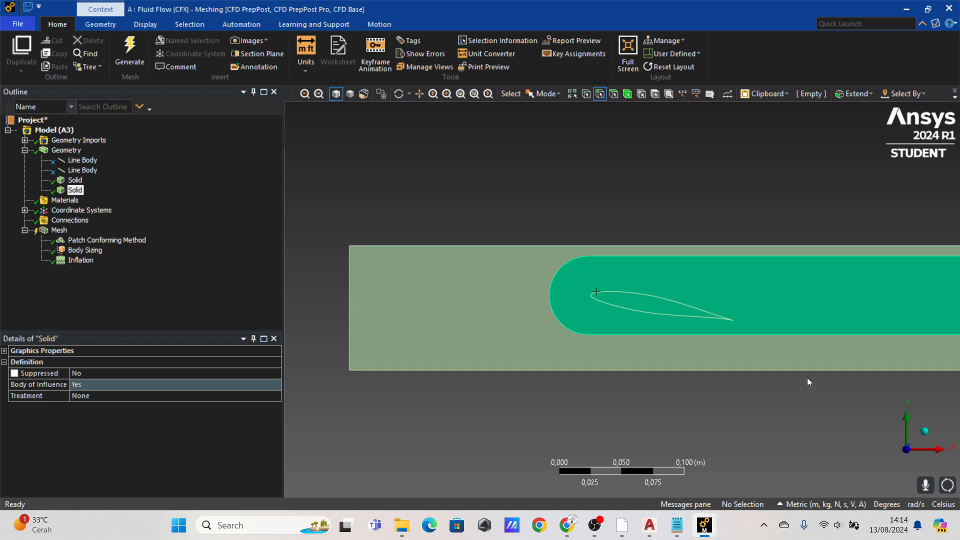
ctrl+middle_drag(808, 377, 688, 367)
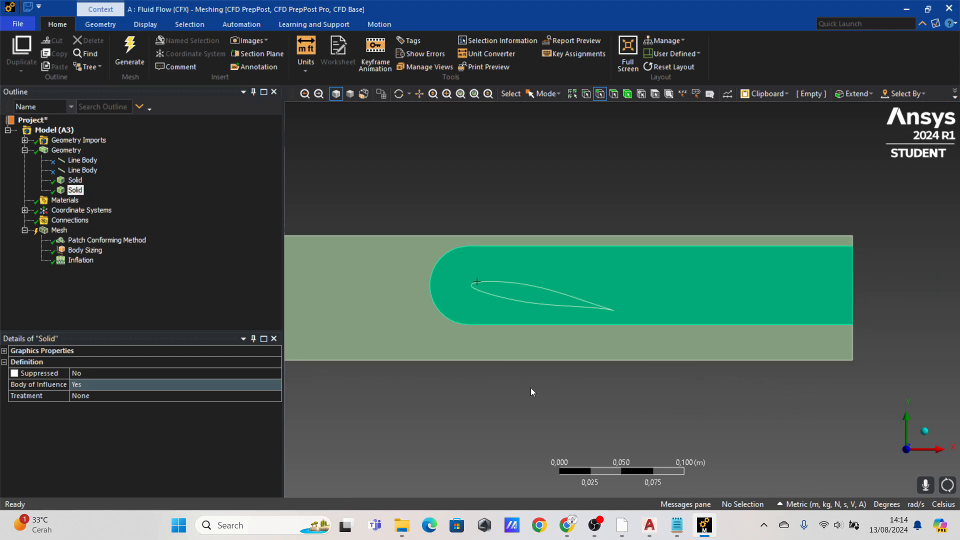
ctrl+middle_drag(513, 386, 564, 374)
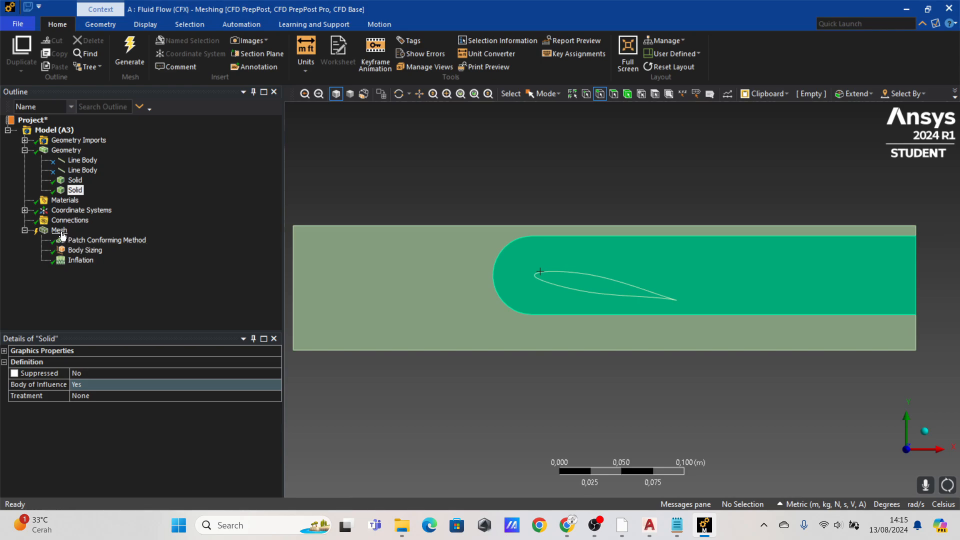
- Review the Body Sizing settings, checking the element size assigned to the body of influence
click(84, 250)
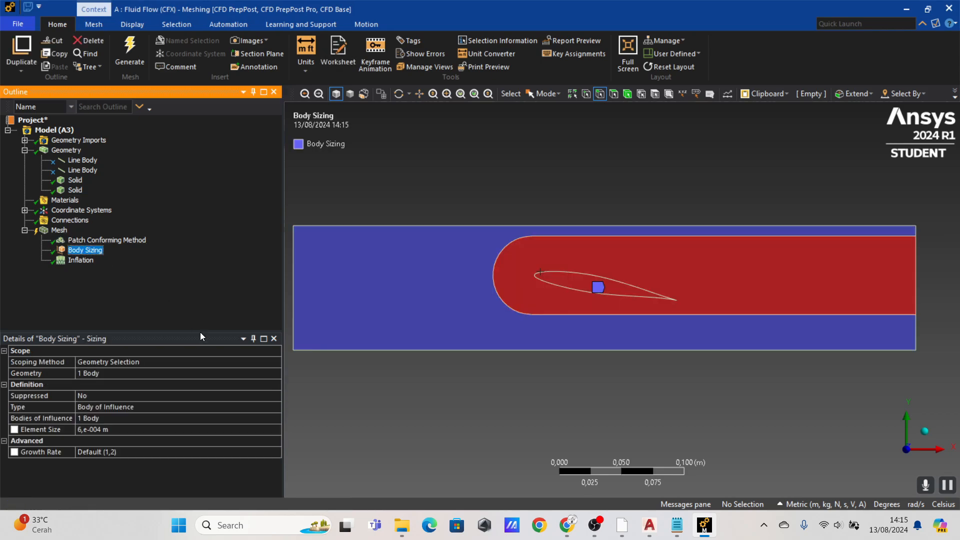
click(88, 430)
click(170, 305)
scroll(590, 295, up, 1)
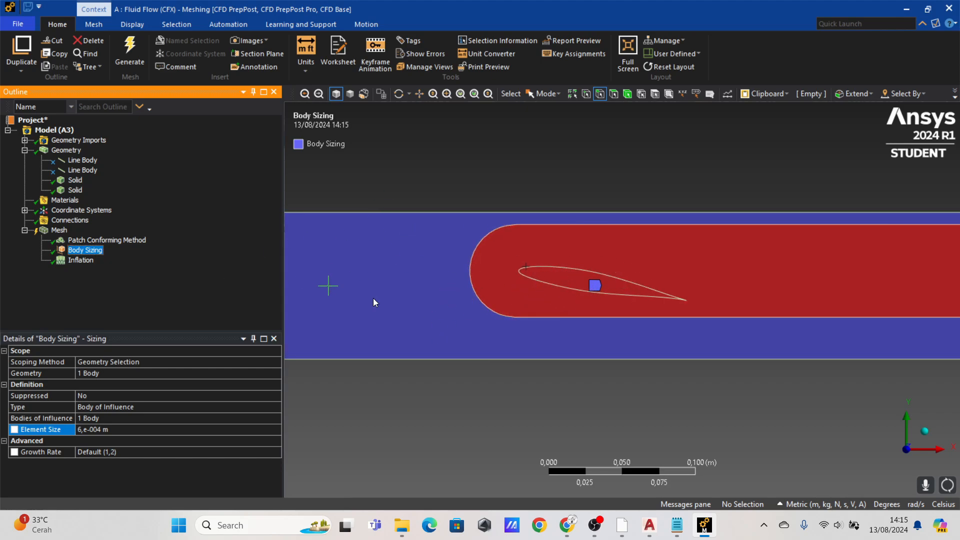
scroll(497, 307, down, 1)
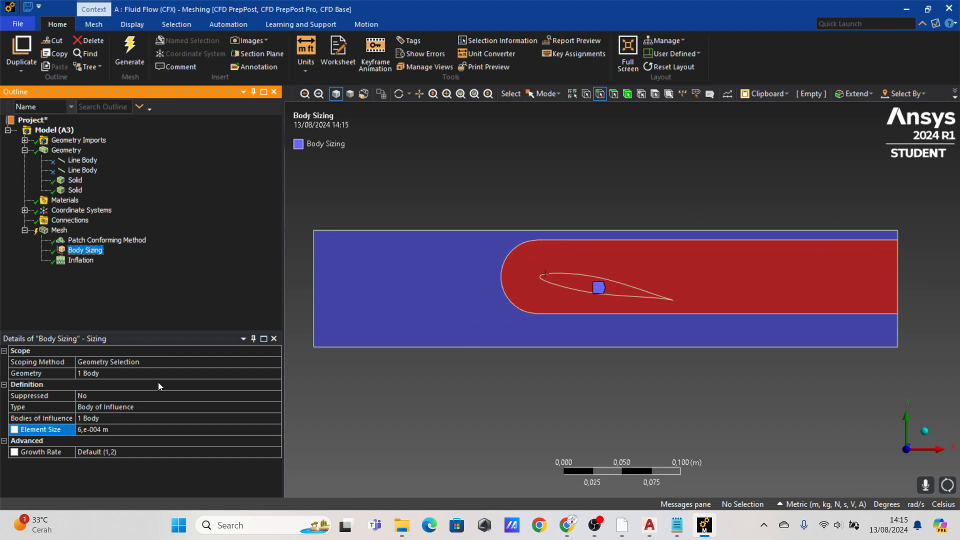
click(92, 428)
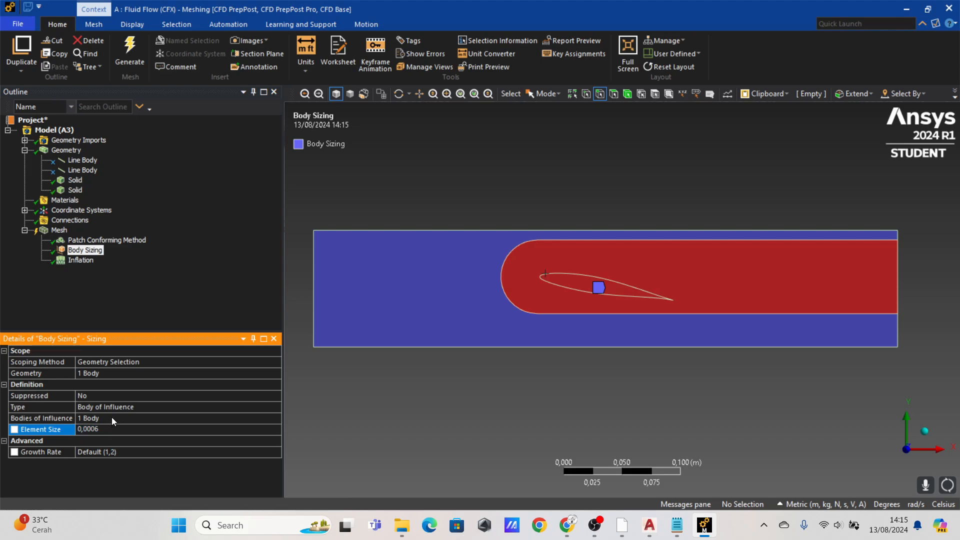
click(143, 284)
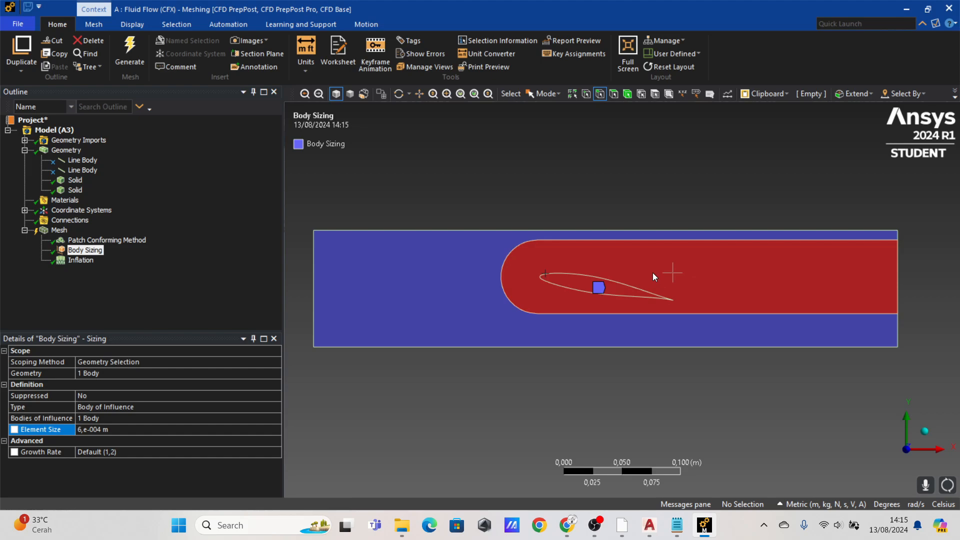
click(119, 429)
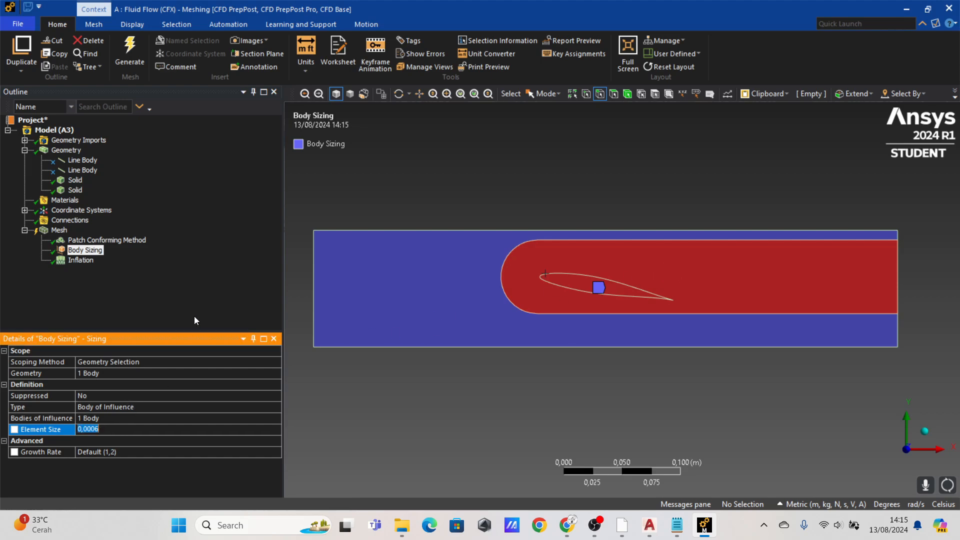
click(104, 280)
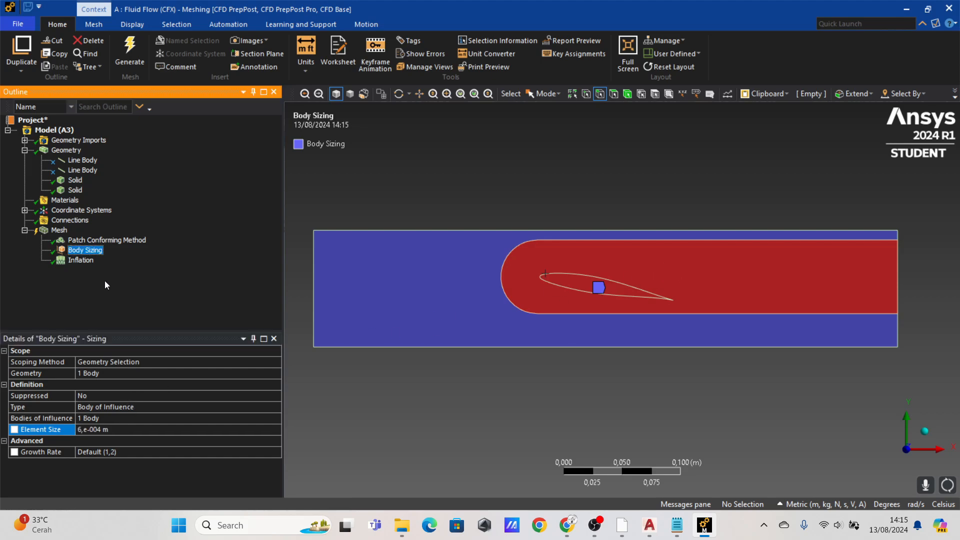
- Generate the mesh and display it on the fluid domain around the airfoil
click(130, 59)
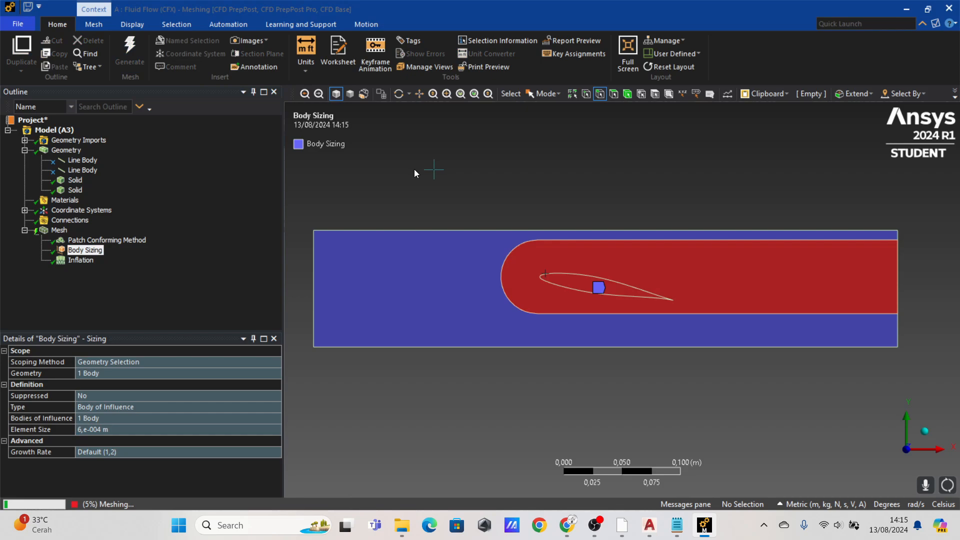
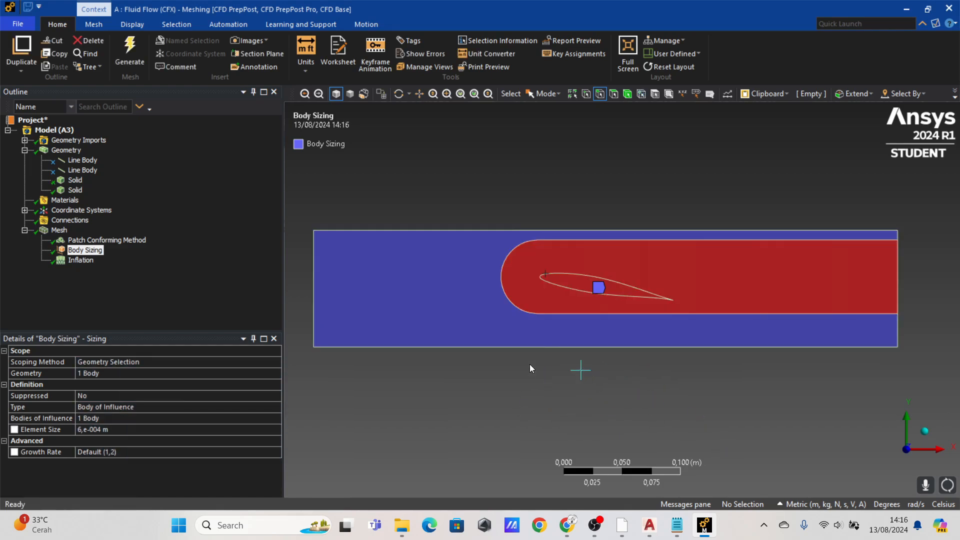
click(49, 231)
scroll(510, 337, up, 3)
scroll(511, 342, up, 4)
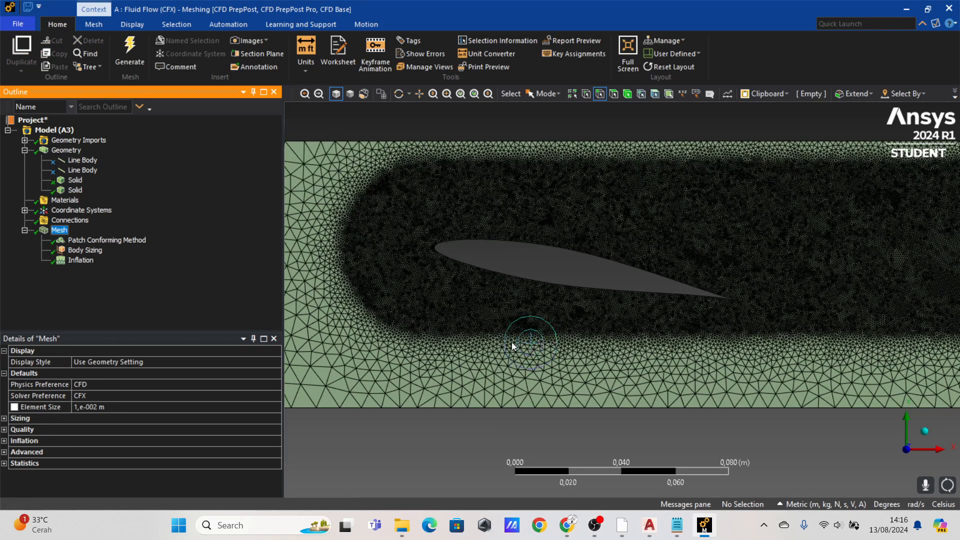
- Examine the mesh transition from the coarse upstream region into the refined zone around the airfoil
scroll(506, 348, down, 6)
click(389, 263)
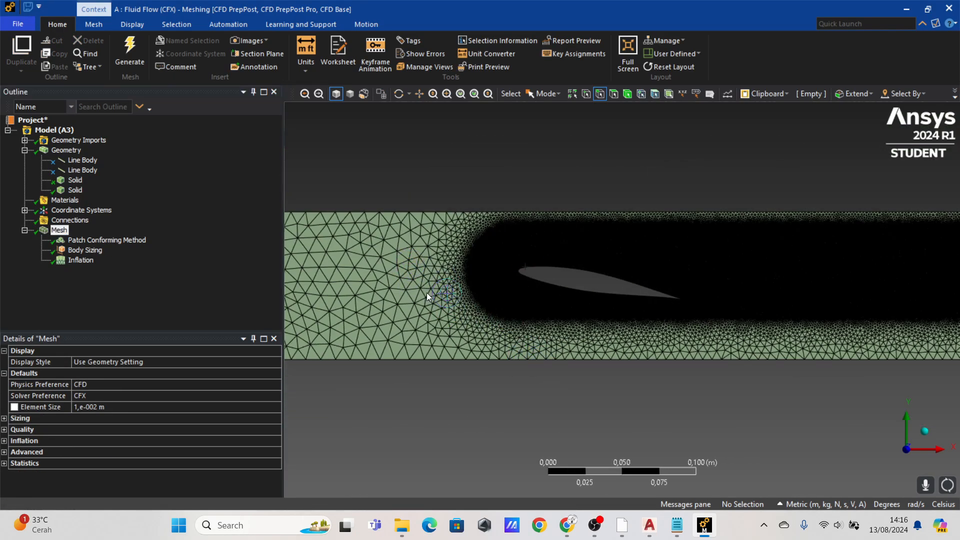
ctrl+middle_drag(447, 298, 580, 320)
ctrl+middle_drag(500, 289, 384, 275)
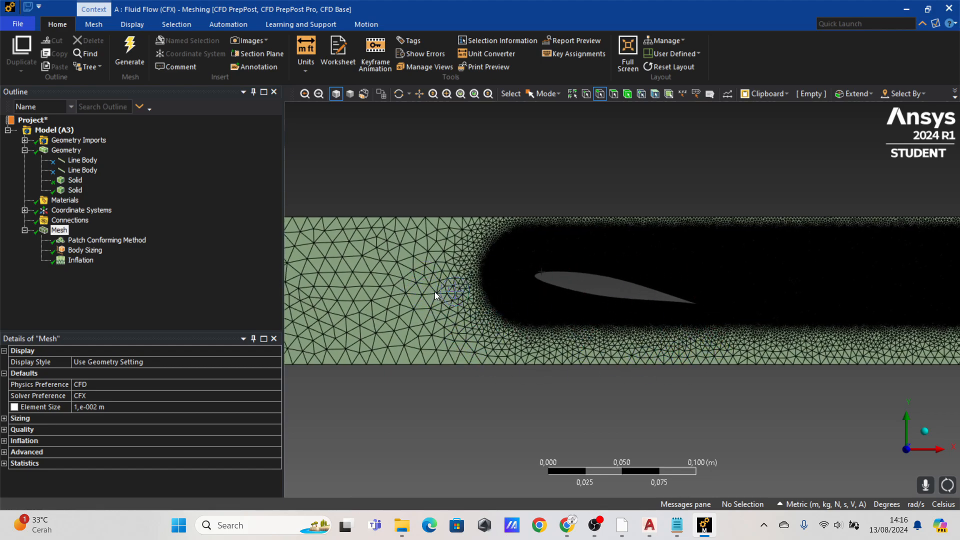
ctrl+middle_drag(402, 293, 472, 294)
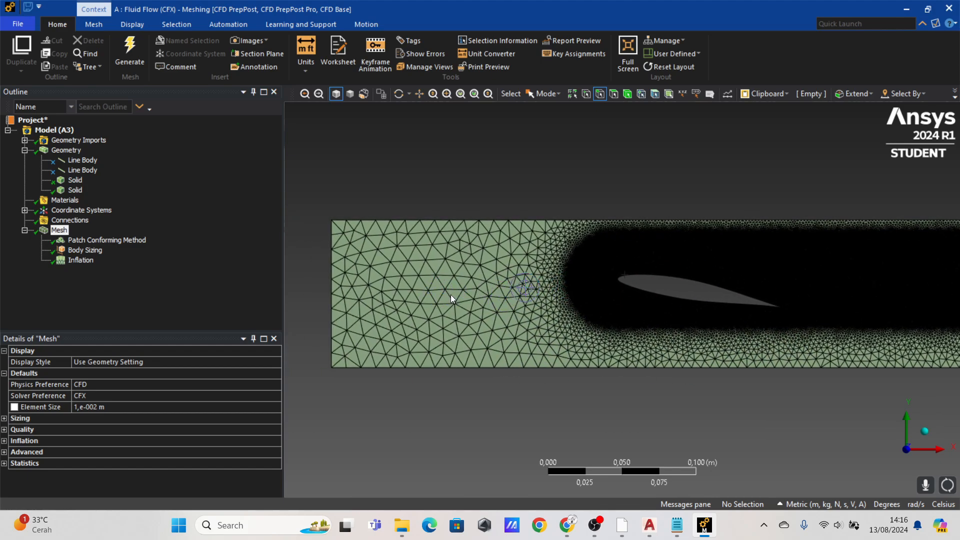
scroll(495, 295, up, 1)
scroll(497, 304, up, 1)
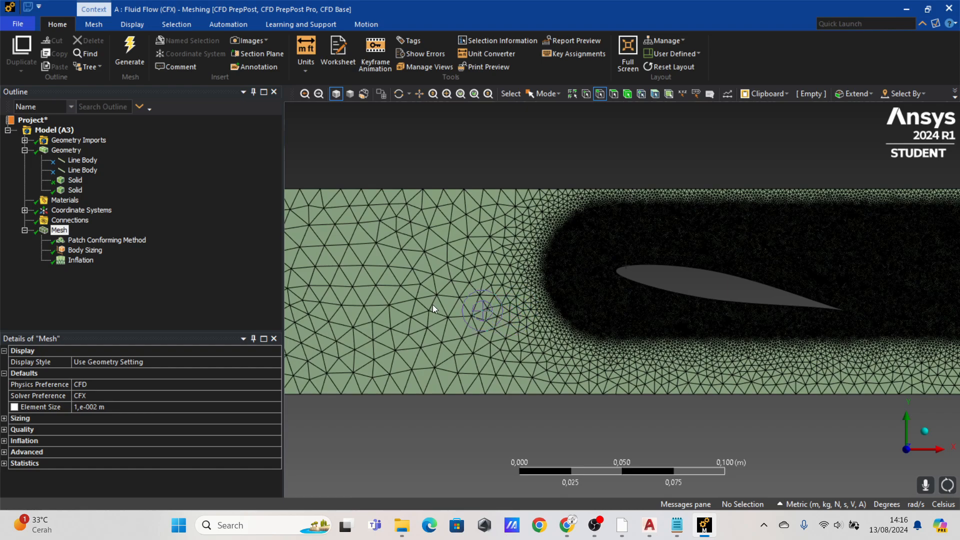
ctrl+middle_drag(488, 284, 411, 294)
scroll(466, 281, up, 3)
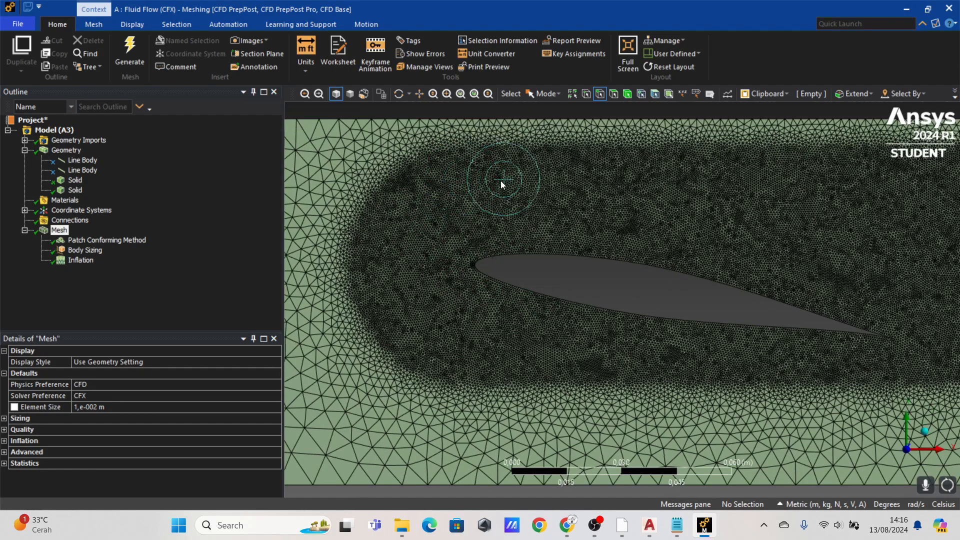
ctrl+middle_drag(501, 184, 420, 204)
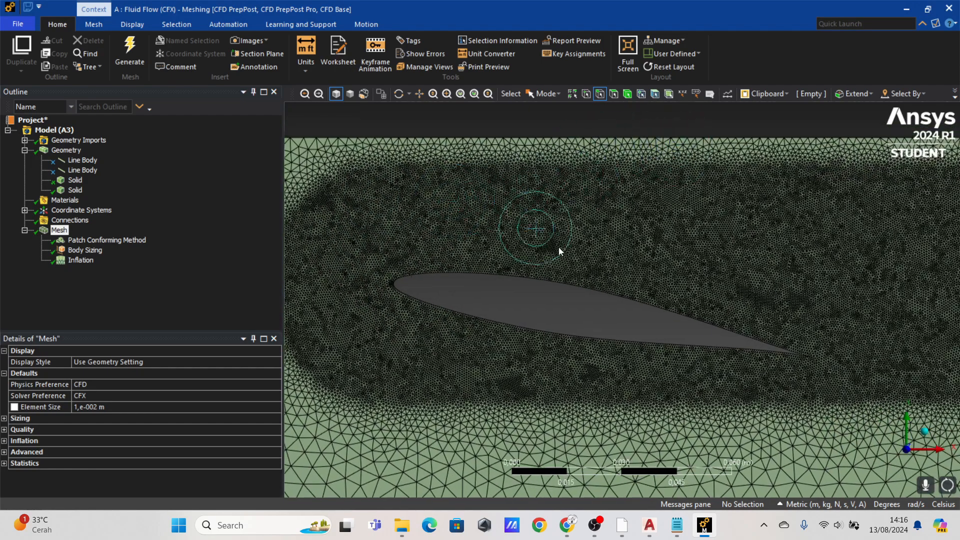
scroll(428, 259, down, 1)
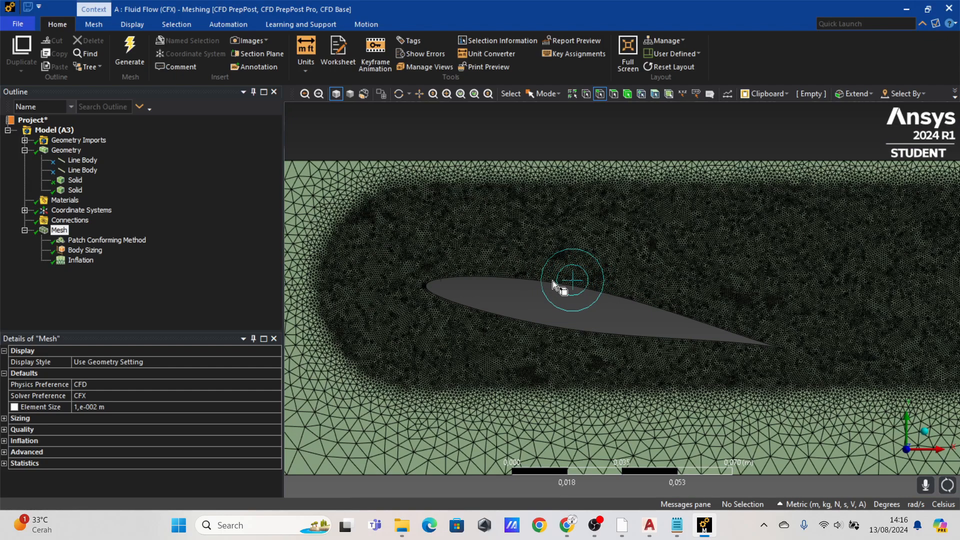
- Inspect the refined mesh from the airfoil through its wake to the downstream end of the domain
ctrl+middle_drag(607, 259, 472, 266)
scroll(472, 267, down, 1)
ctrl+middle_drag(730, 289, 590, 283)
scroll(590, 283, down, 1)
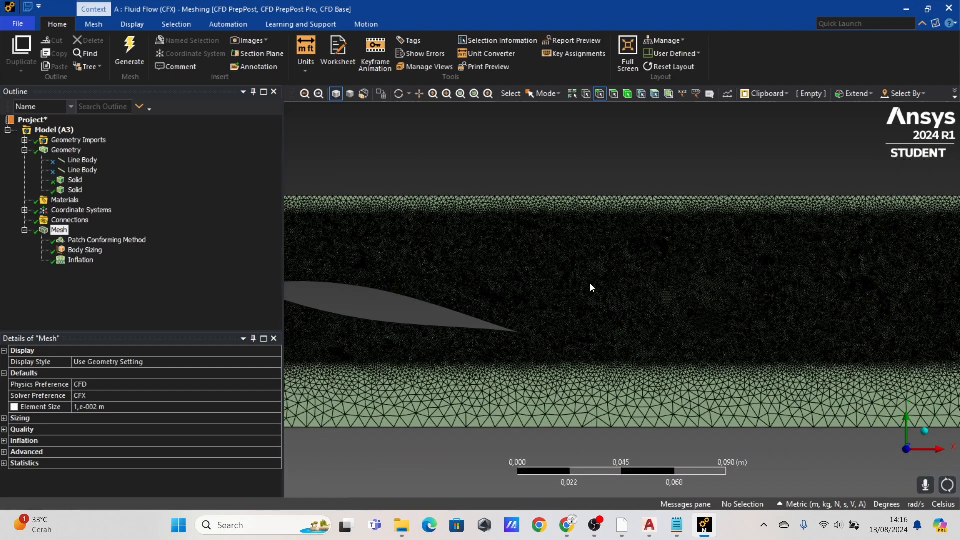
scroll(559, 285, down, 1)
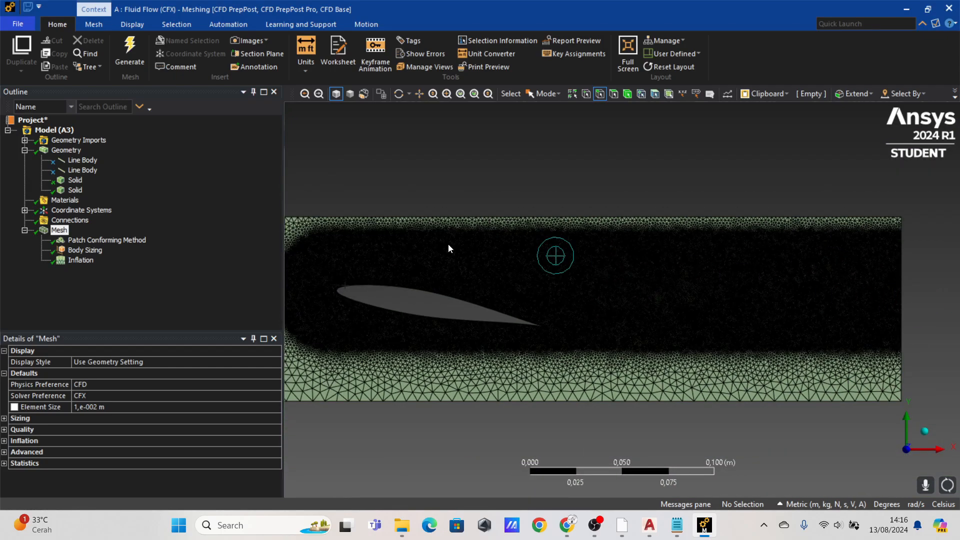
ctrl+middle_drag(591, 276, 799, 270)
scroll(739, 287, up, 1)
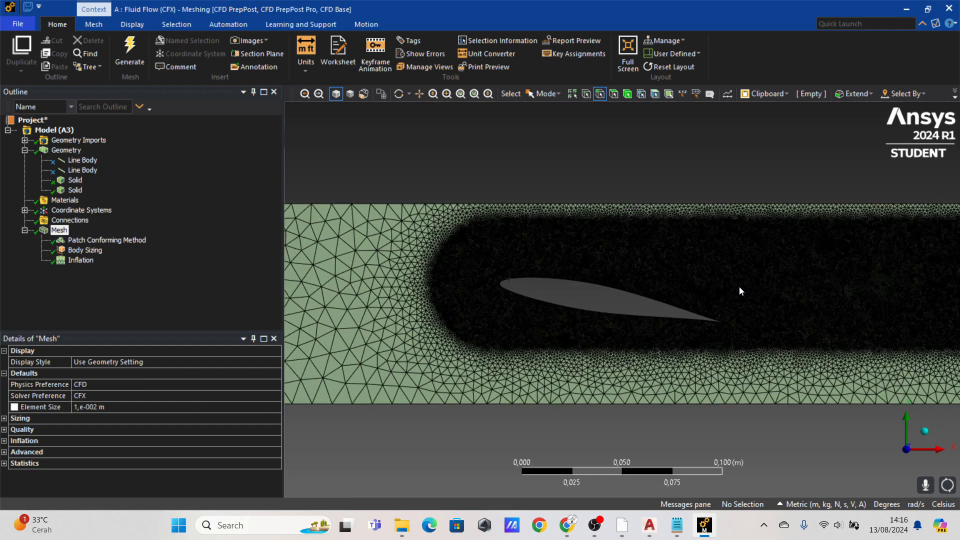
scroll(644, 263, up, 1)
scroll(604, 281, up, 1)
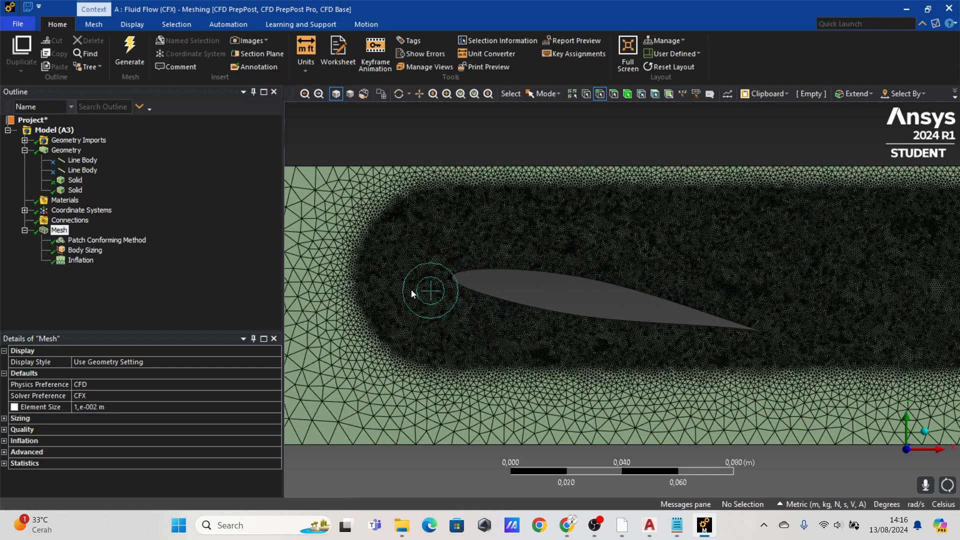
ctrl+middle_drag(744, 305, 488, 291)
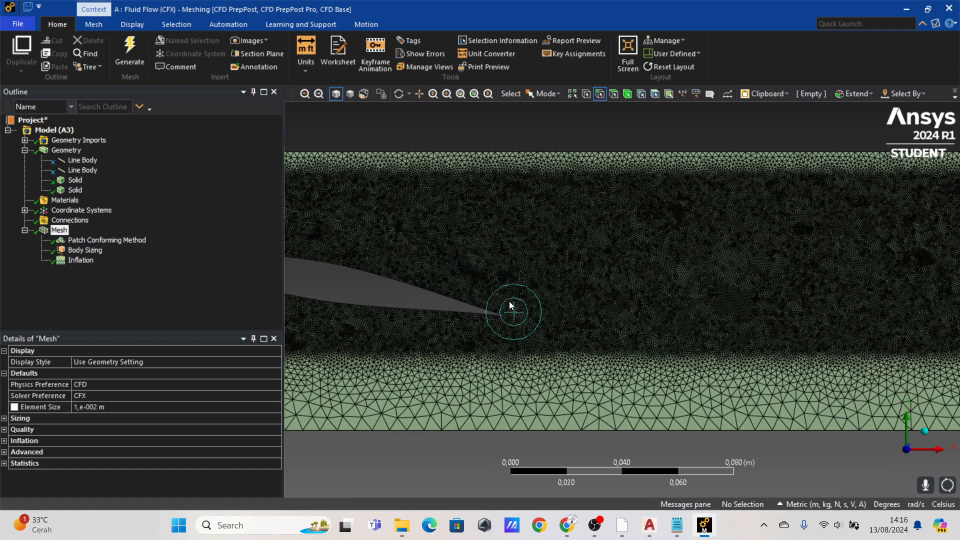
ctrl+middle_drag(817, 261, 699, 245)
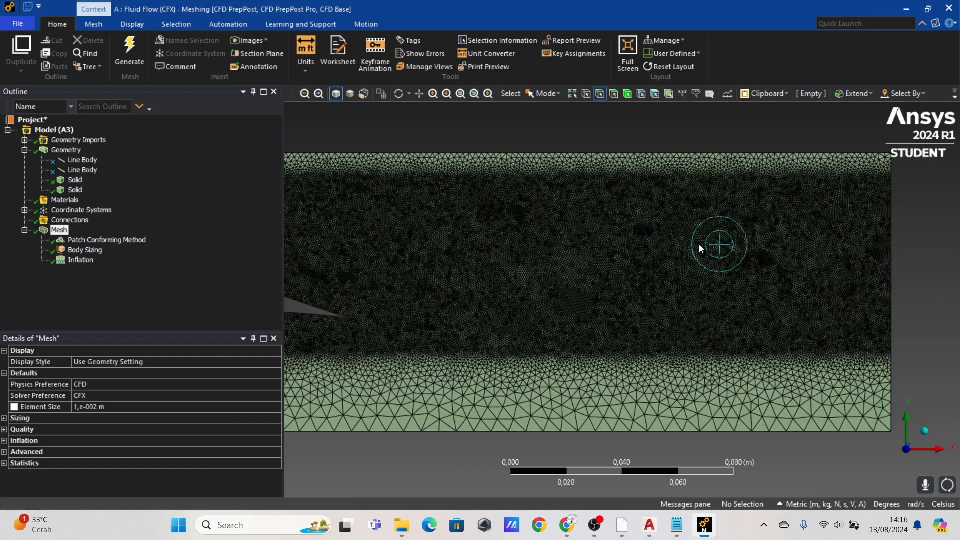
- Examine the refined mesh in the wake, from the downstream region back to the airfoil
scroll(553, 292, up, 3)
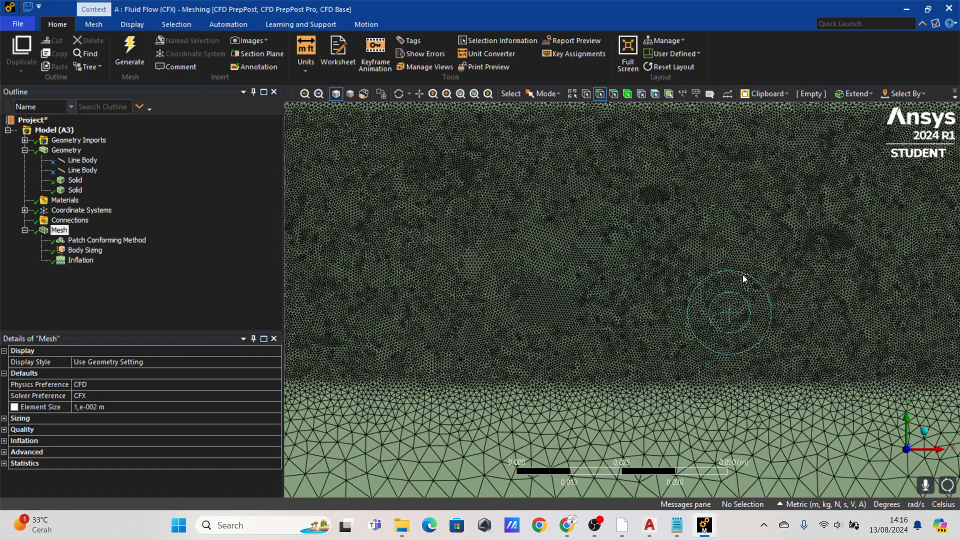
ctrl+middle_drag(535, 225, 567, 232)
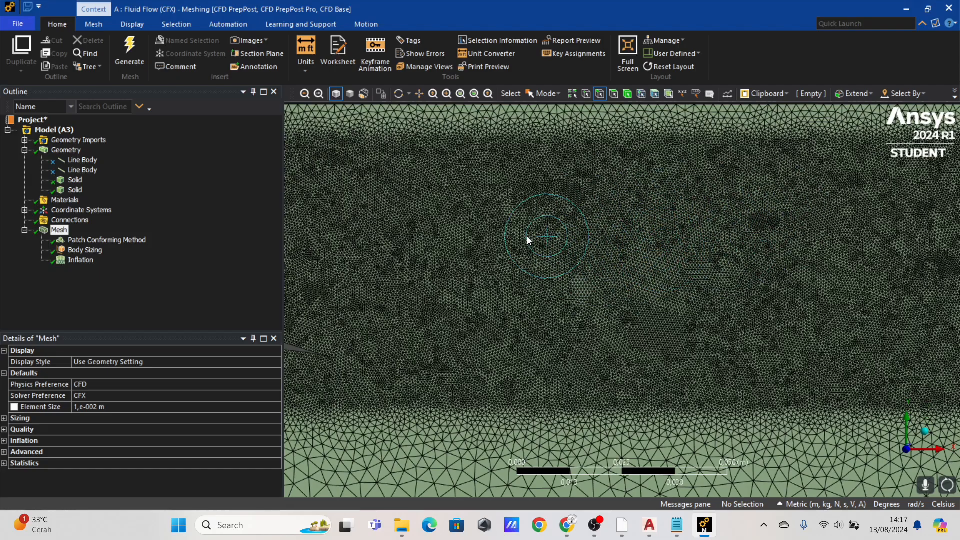
ctrl+middle_drag(527, 237, 682, 222)
ctrl+middle_drag(485, 245, 755, 252)
ctrl+middle_drag(478, 226, 640, 229)
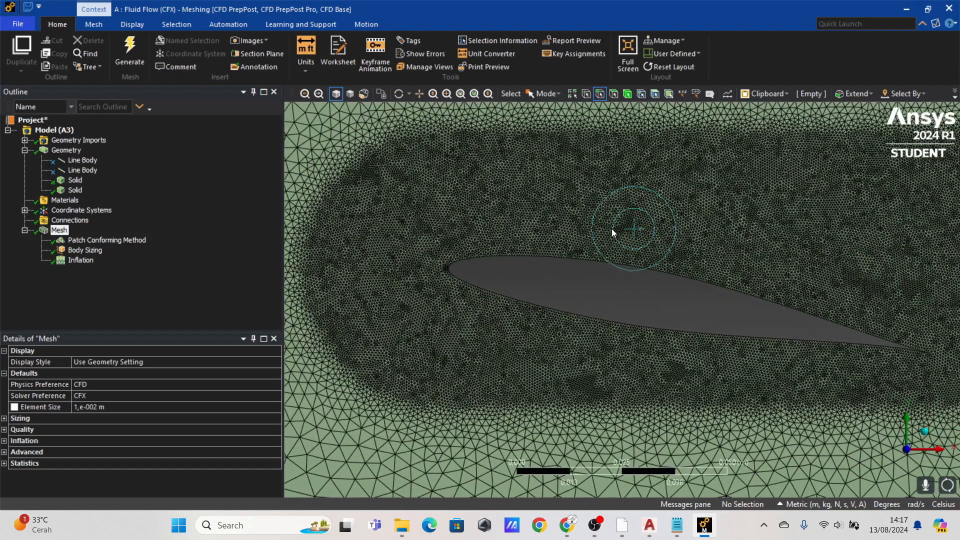
- Inspect the mesh elements along the airfoil's surfaces and around its leading edge up close
scroll(467, 285, up, 5)
scroll(475, 286, up, 5)
ctrl+middle_drag(443, 255, 668, 268)
scroll(520, 218, up, 6)
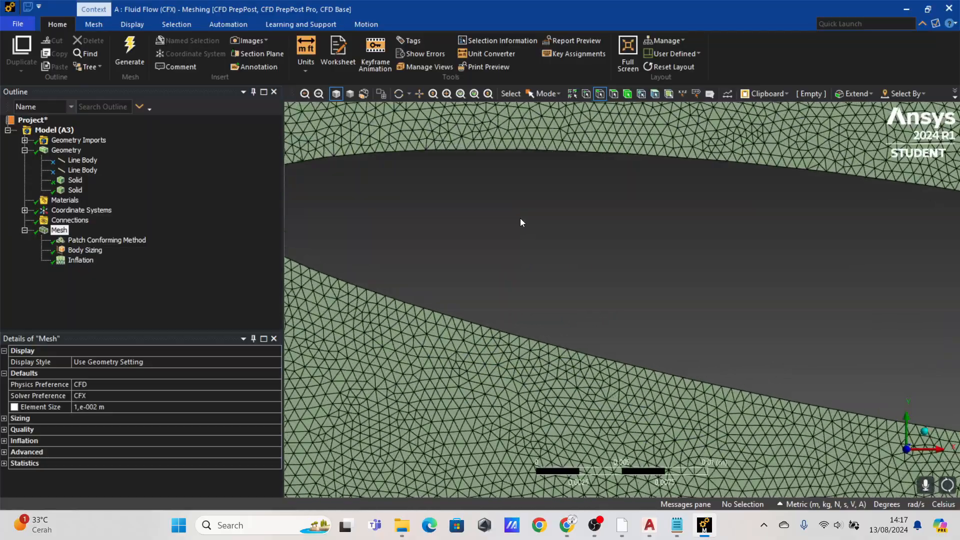
ctrl+middle_drag(461, 221, 710, 263)
scroll(566, 230, down, 1)
scroll(567, 231, down, 1)
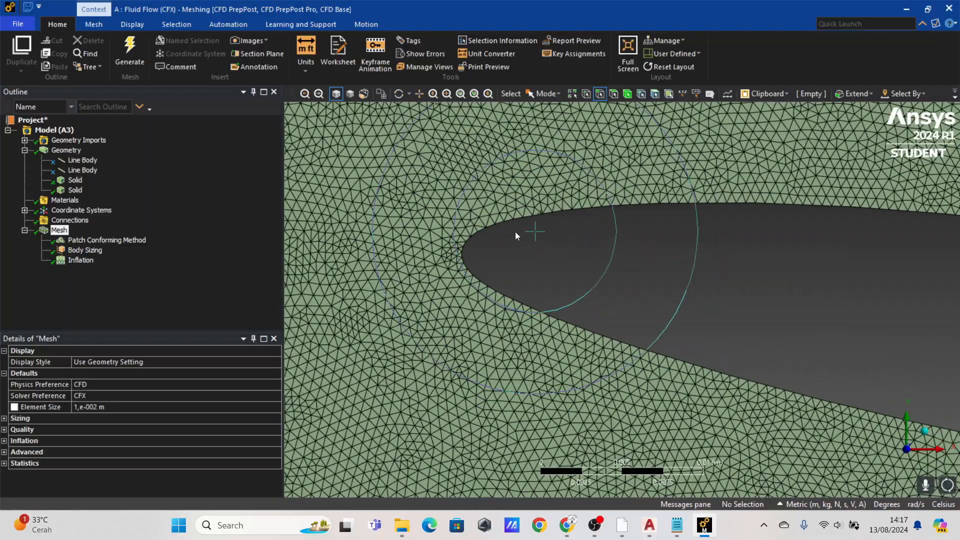
ctrl+middle_drag(514, 232, 615, 199)
scroll(617, 286, down, 5)
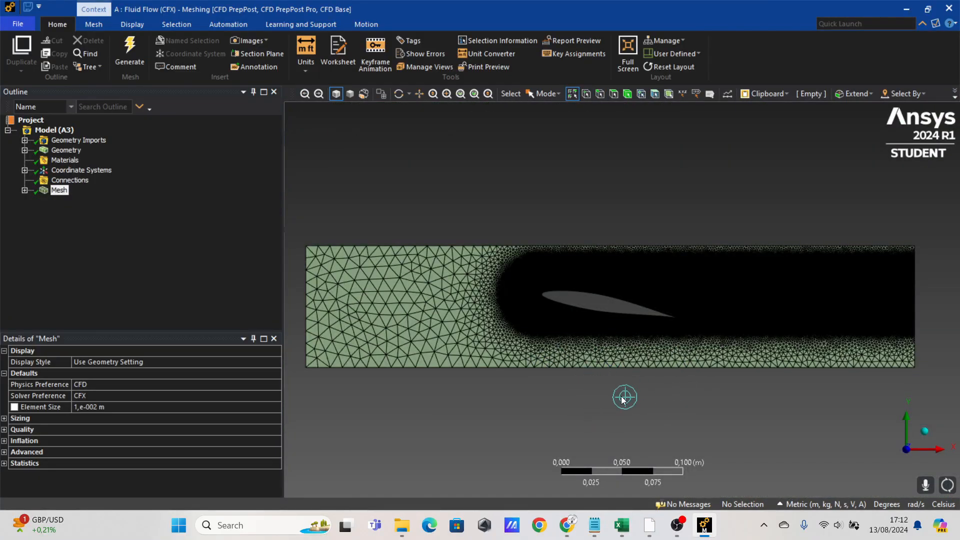
scroll(541, 355, up, 2)
scroll(565, 362, down, 3)
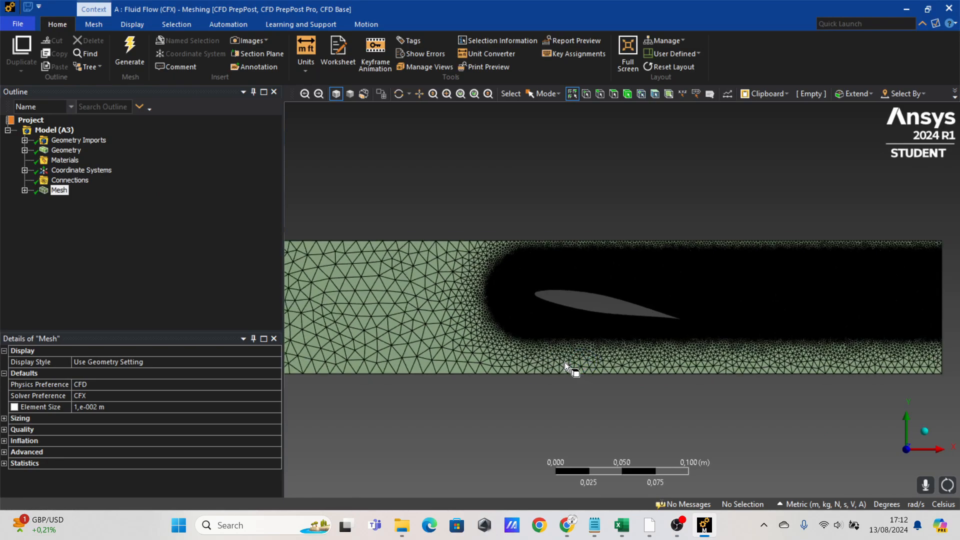
mouse_move(576, 362)
middle_down()
mouse_move(578, 330)
mouse_move(578, 359)
middle_up()
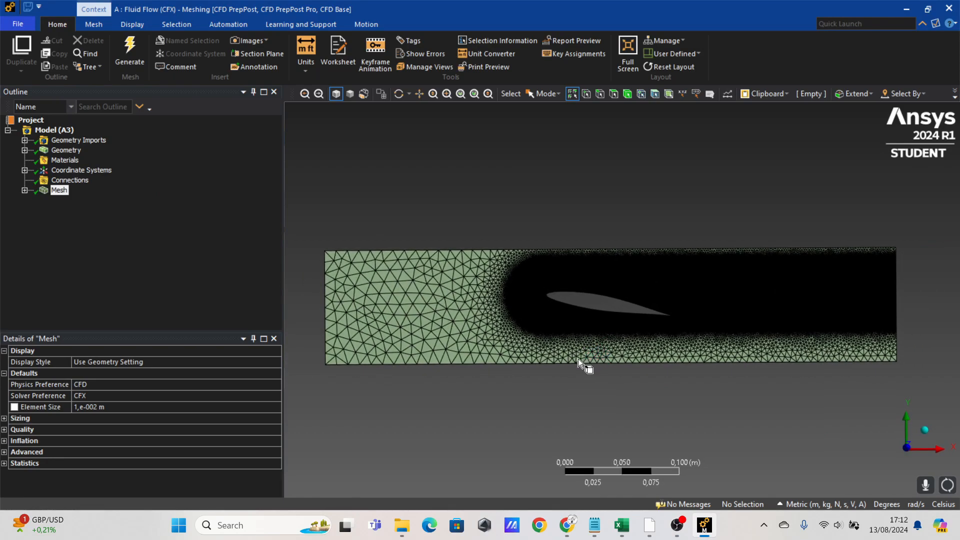
click(545, 342)
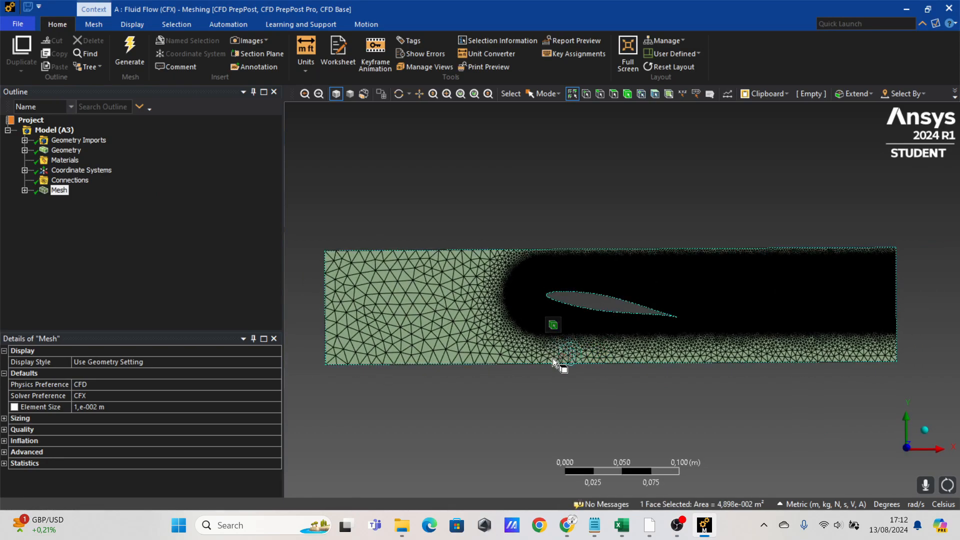
scroll(553, 358, up, 3)
scroll(538, 364, down, 1)
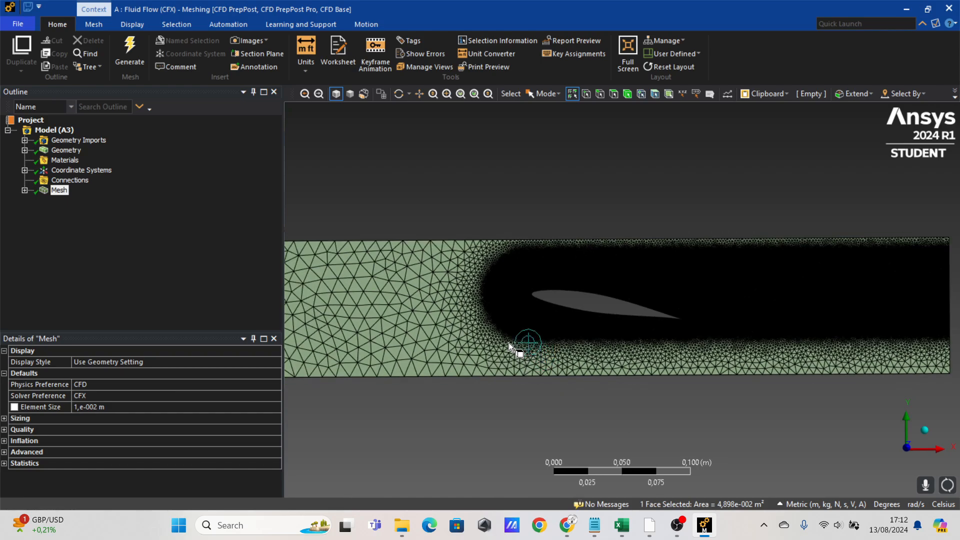
right_click(508, 342)
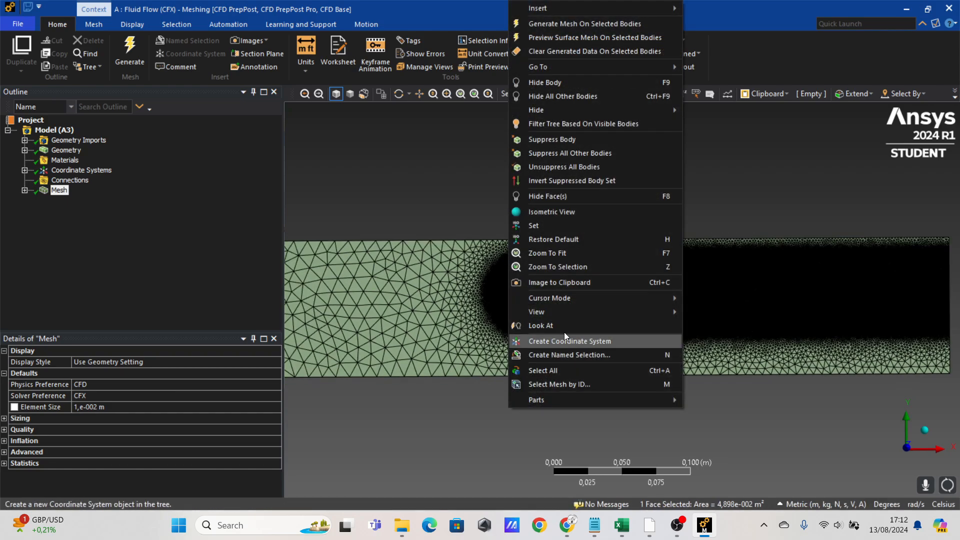
click(455, 417)
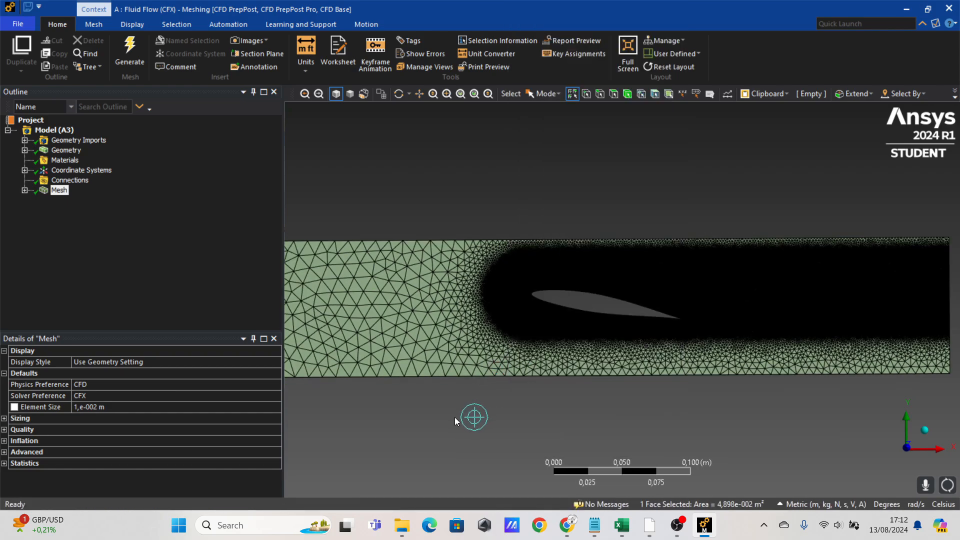
- Create a named selection called Symetry from the large front face of the fluid domain
click(614, 94)
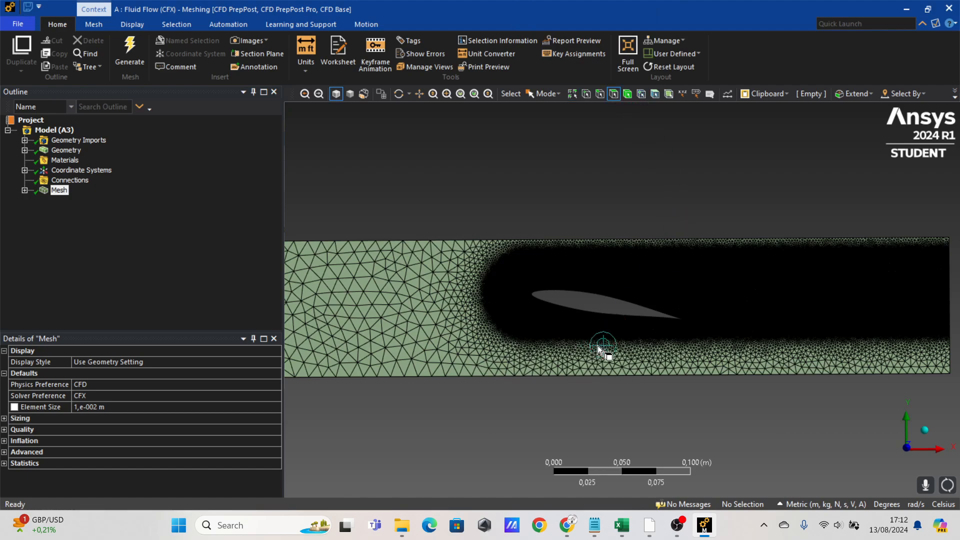
scroll(712, 338, up, 1)
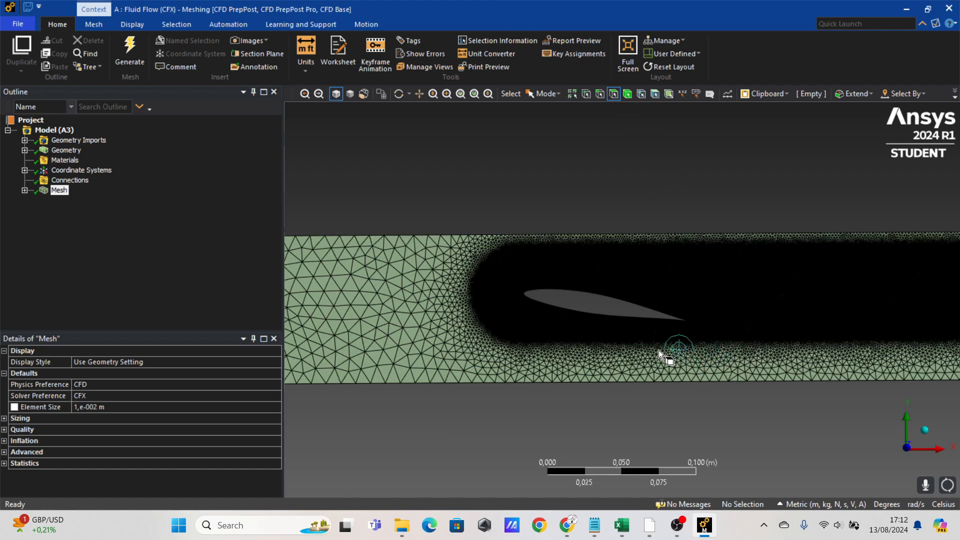
mouse_move(658, 350)
middle_down()
mouse_move(654, 311)
mouse_move(671, 358)
middle_up()
right_click(395, 298)
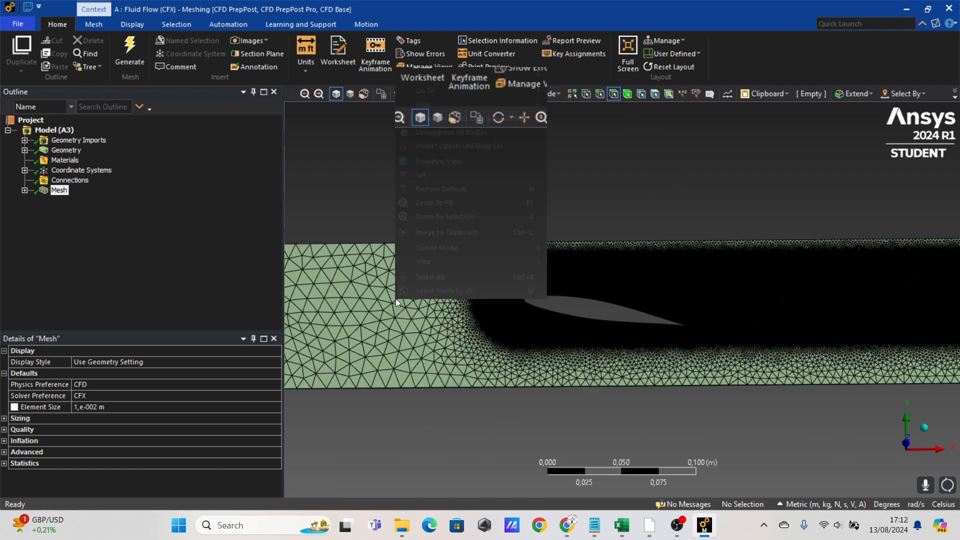
click(371, 310)
right_click(402, 299)
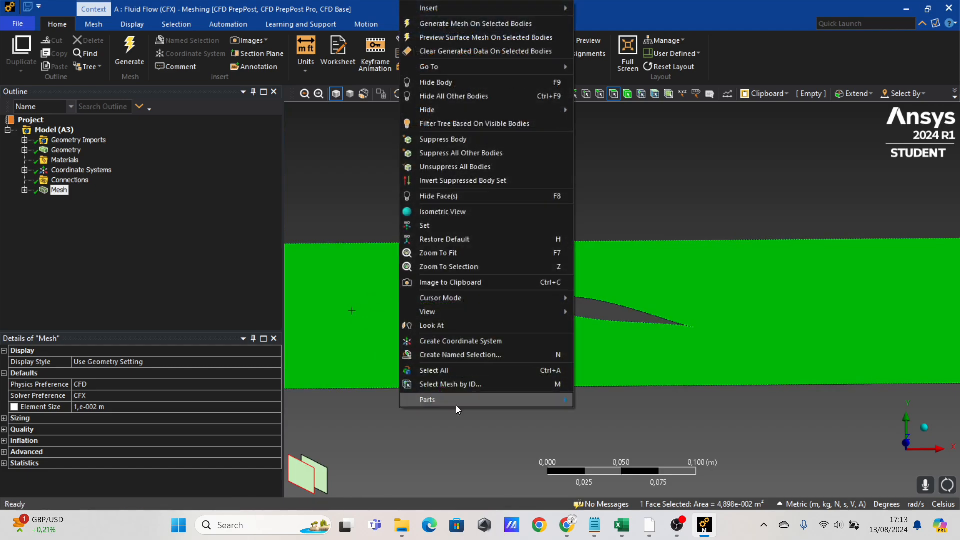
click(475, 355)
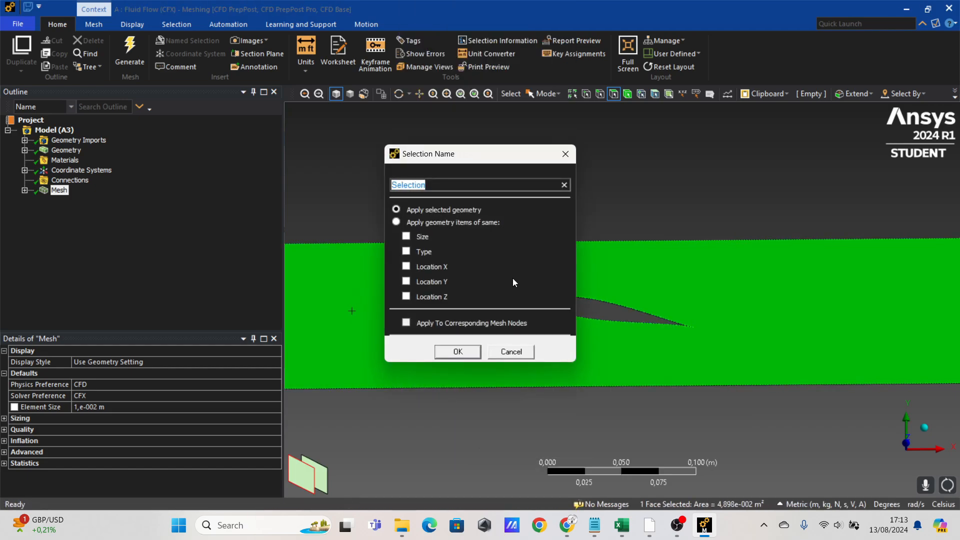
text(Symetry)
key(Return)
- Create a named selection called Inlet from the narrow upstream end face of the domain
mouse_move(552, 325)
middle_down()
mouse_move(691, 318)
mouse_move(460, 315)
mouse_move(548, 320)
mouse_move(509, 322)
middle_up()
scroll(509, 322, up, 3)
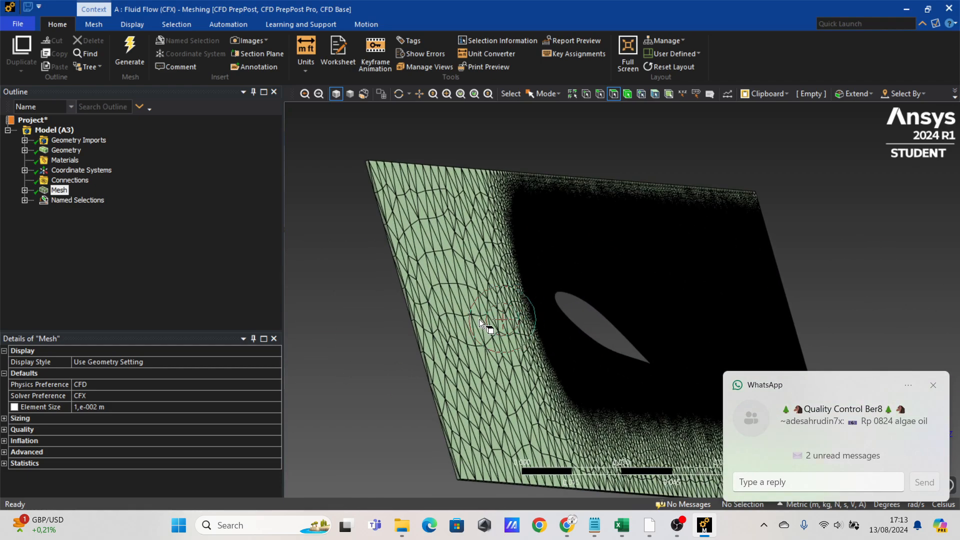
scroll(412, 346, up, 2)
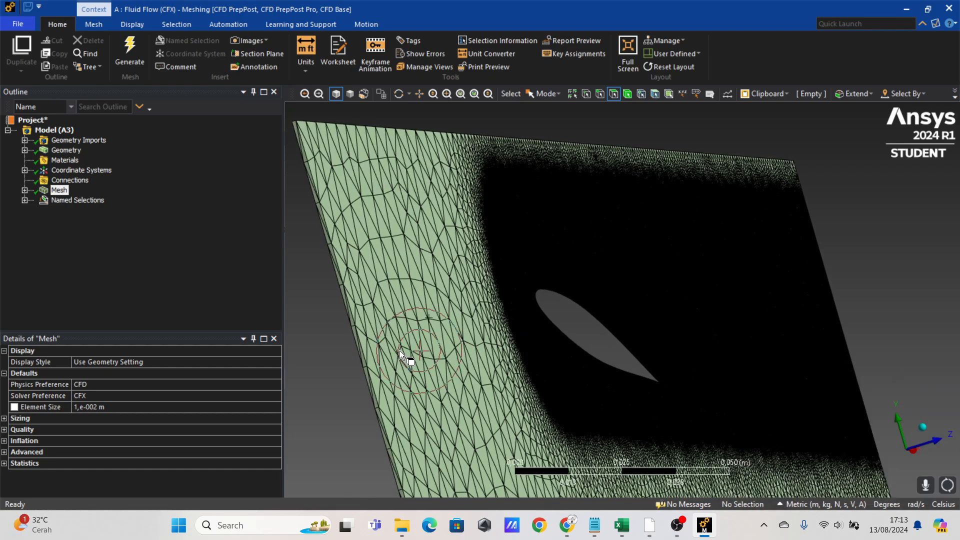
scroll(431, 355, up, 2)
scroll(431, 356, up, 1)
click(381, 375)
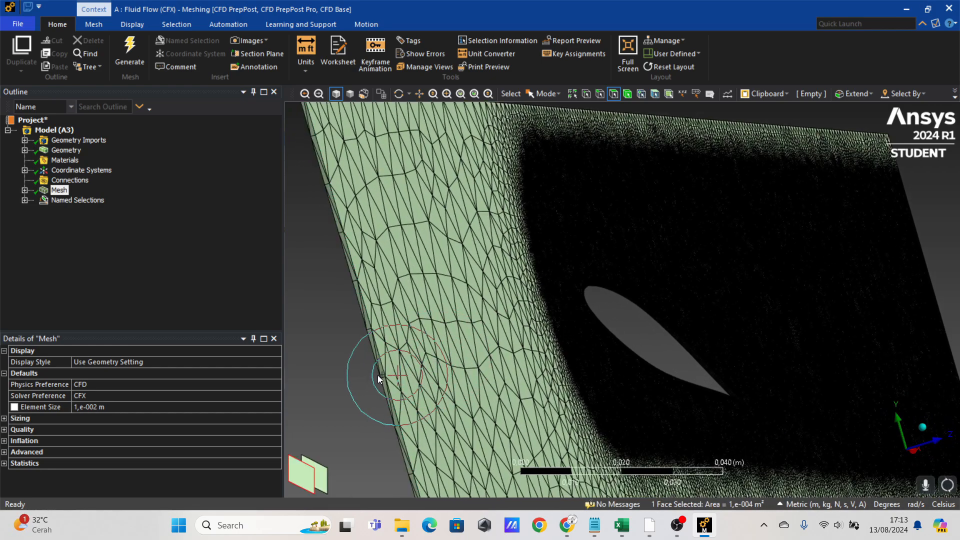
right_click(381, 374)
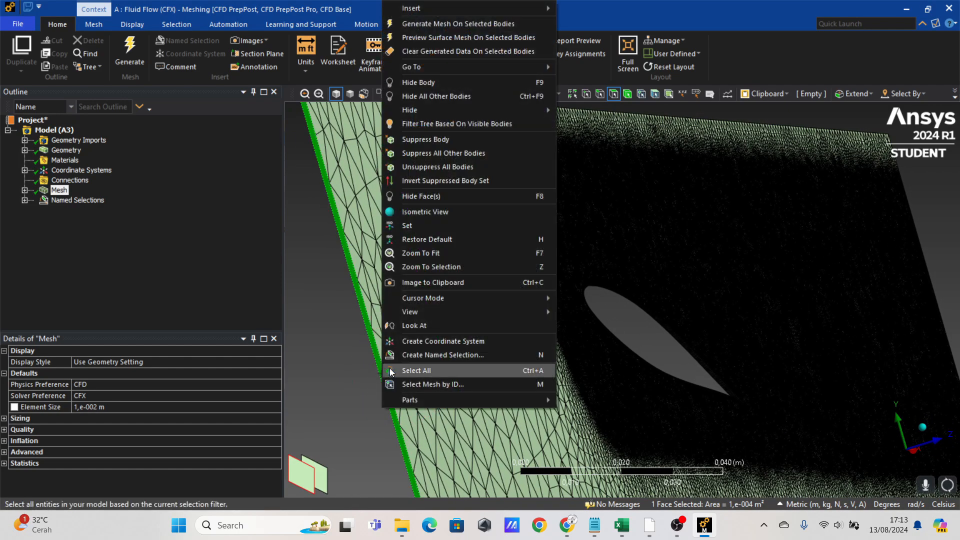
click(408, 359)
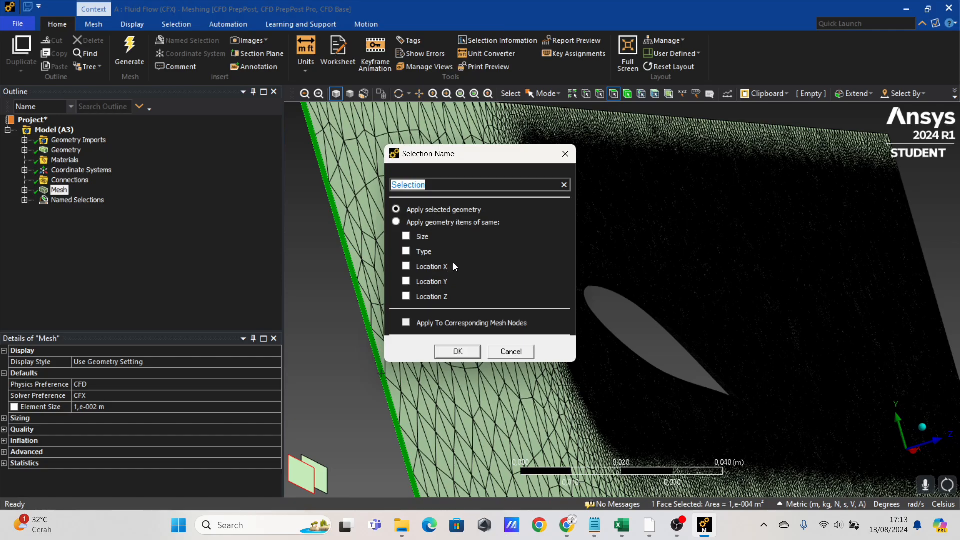
text(Out)
key(BackSpace)
key(BackSpace)
key(BackSpace)
text(Inlet)
key(Return)
- Create a named selection called Outlet from the narrow downstream end face of the domain
middle_drag(453, 262, 693, 350)
scroll(693, 352, up, 5)
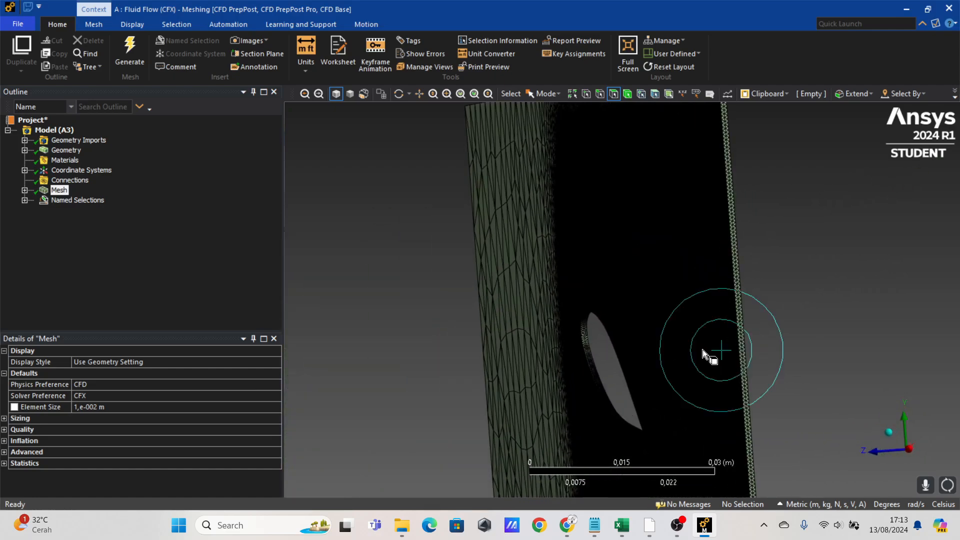
click(788, 334)
right_click(789, 333)
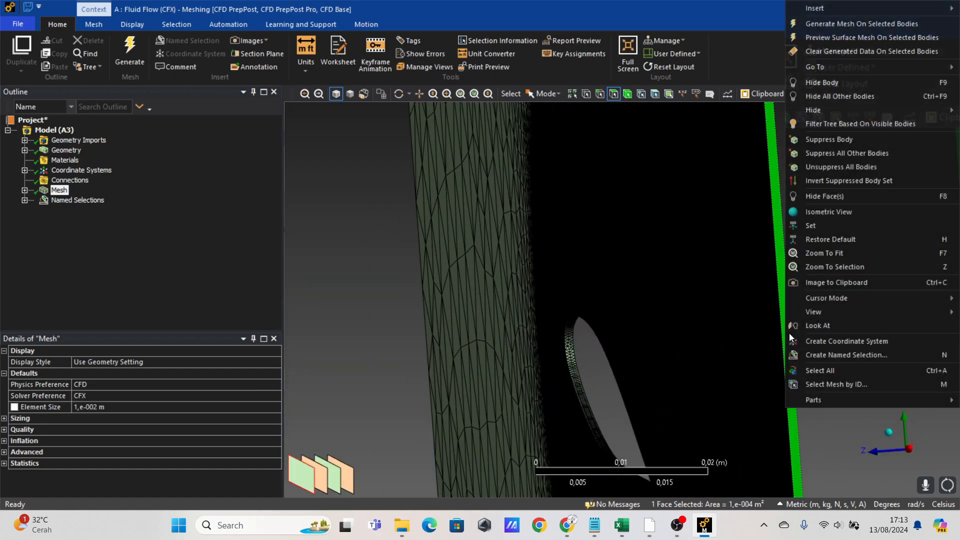
click(824, 356)
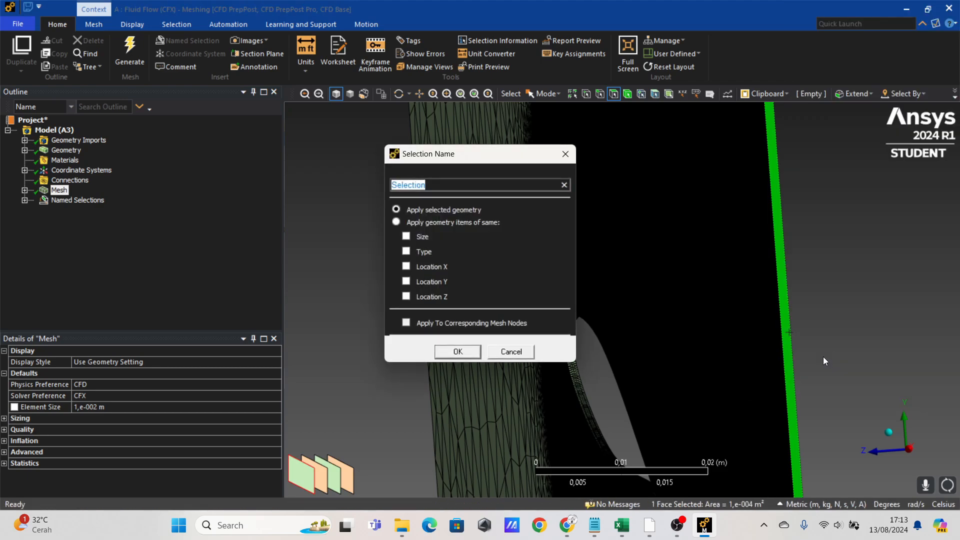
text(Outlet)
key(Return)
- Create a named selection called Wall from the long narrow top and bottom faces of the fluid domain
middle_drag(808, 338, 547, 295)
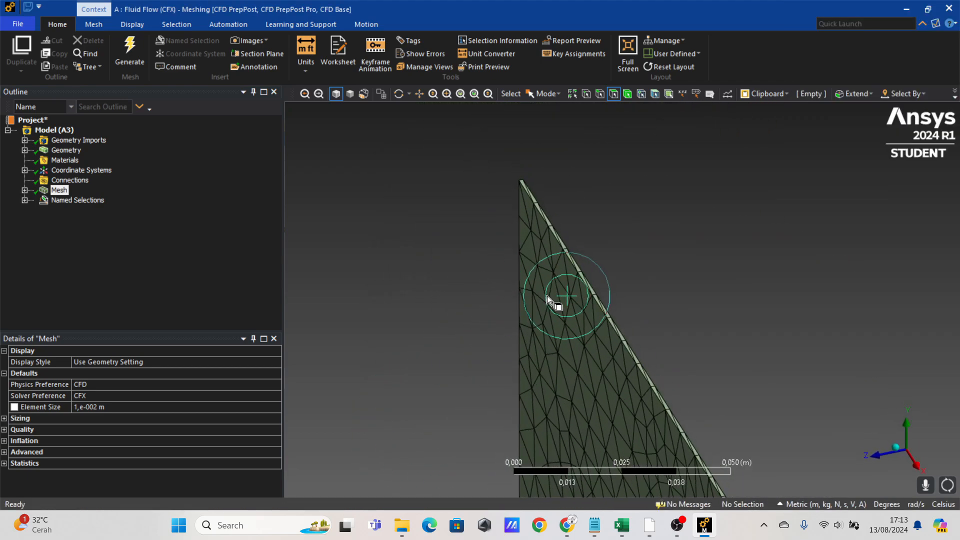
scroll(601, 313, up, 3)
middle_drag(606, 326, 596, 328)
click(596, 328)
right_click(598, 329)
click(580, 323)
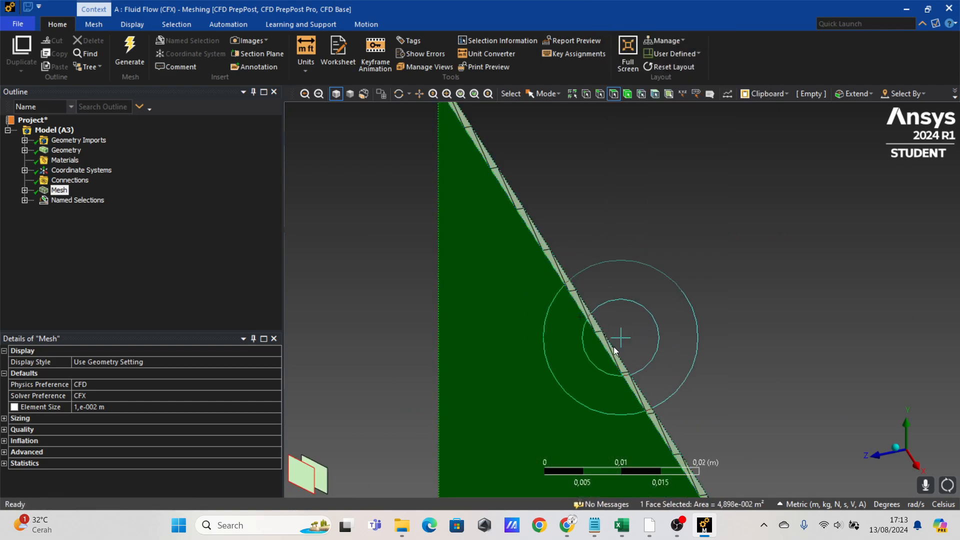
click(609, 352)
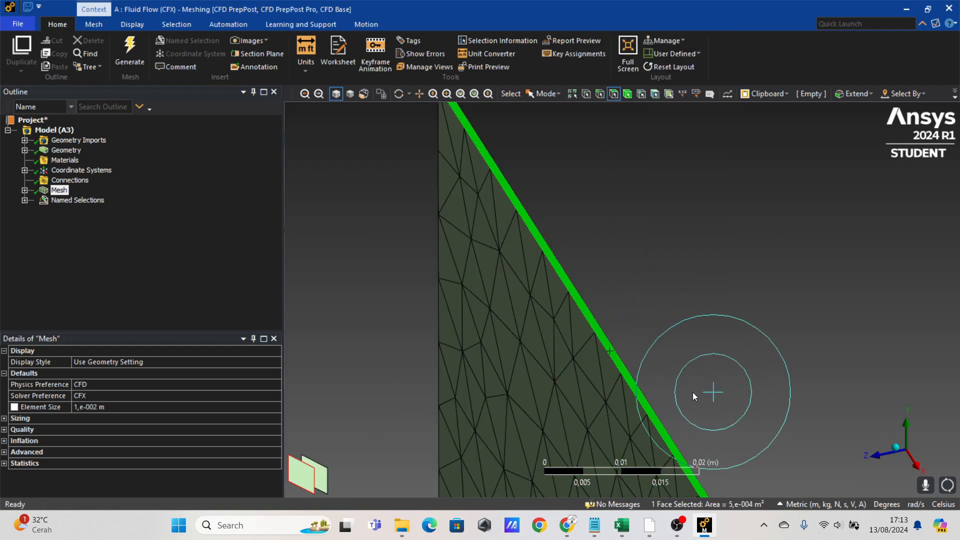
scroll(700, 385, down, 5)
middle_drag(706, 395, 747, 382)
middle_drag(754, 418, 677, 230)
scroll(669, 245, up, 3)
scroll(669, 245, up, 5)
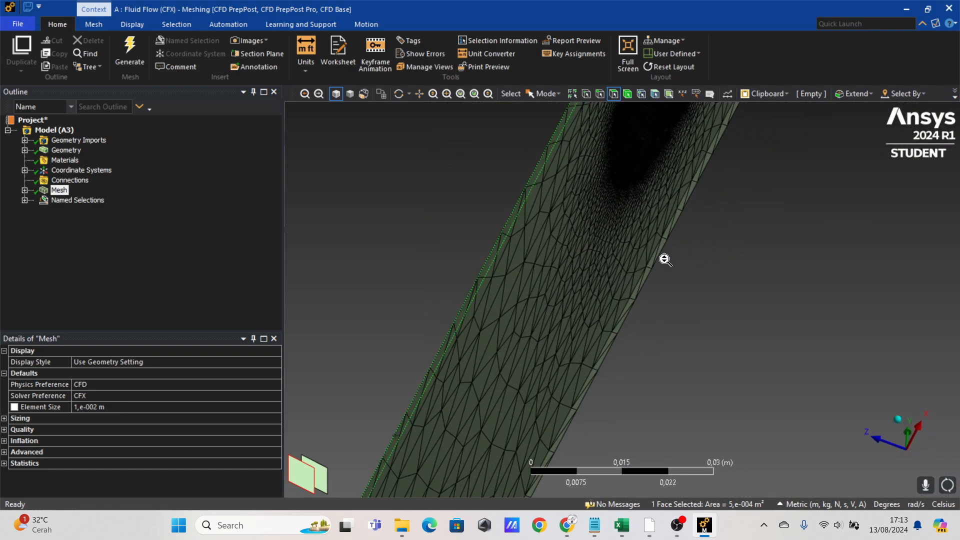
ctrl+click(657, 263)
click(657, 262)
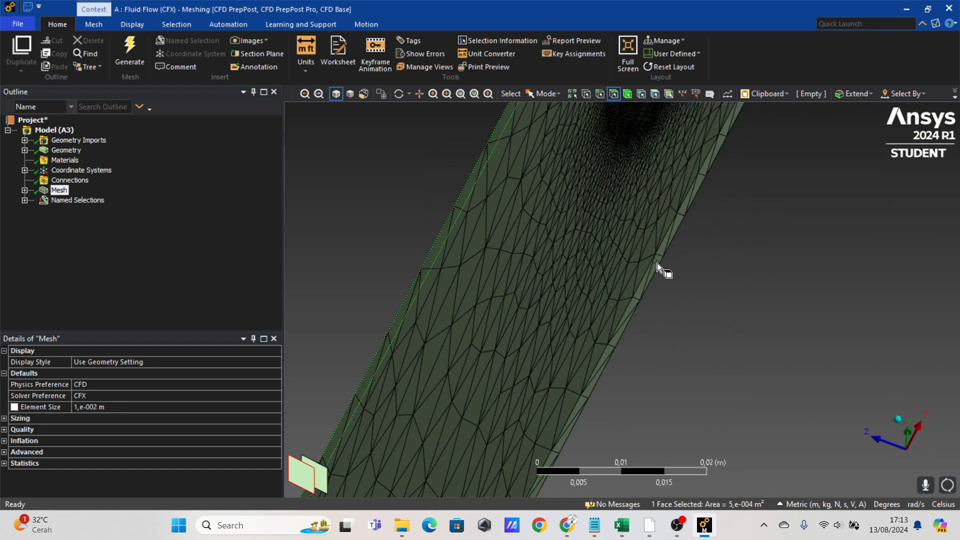
scroll(654, 283, down, 2)
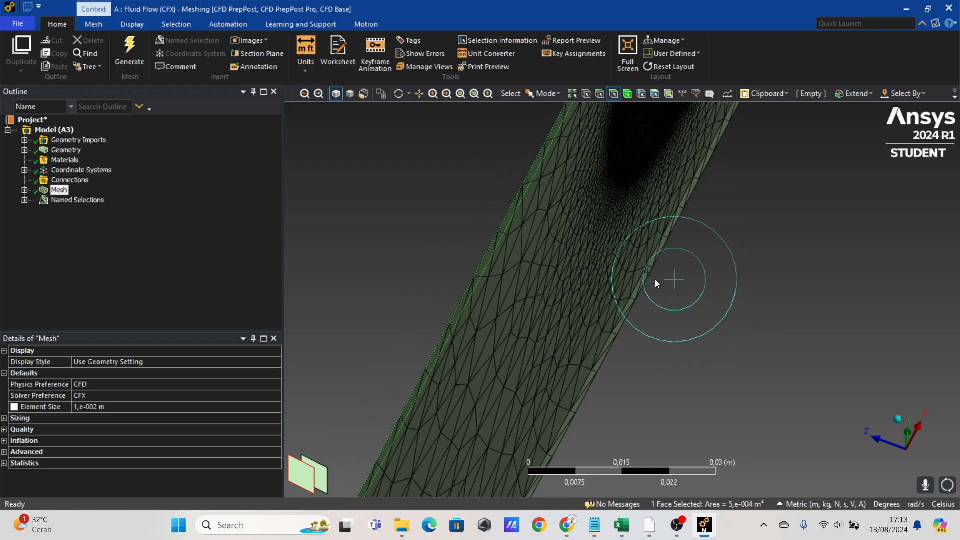
scroll(651, 280, up, 1)
ctrl+click(643, 280)
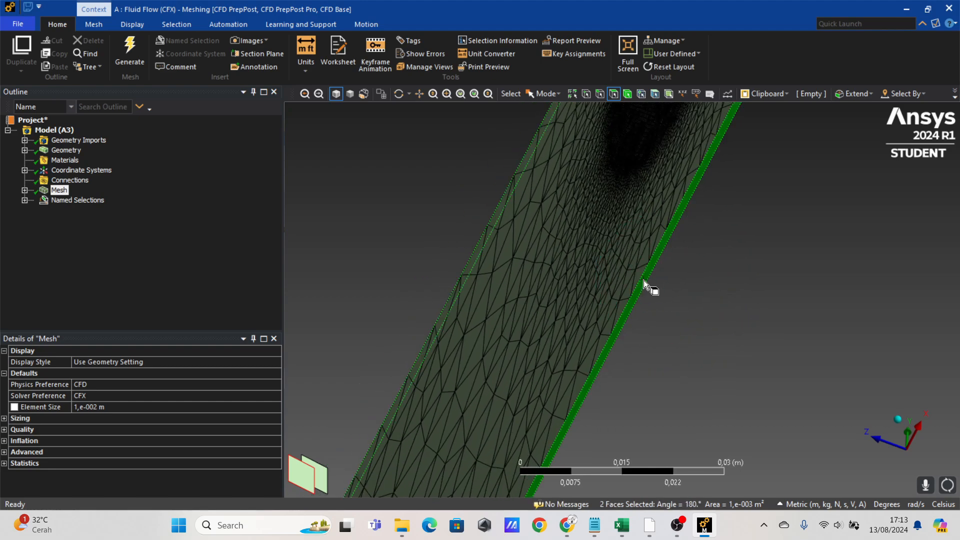
scroll(654, 280, down, 3)
mouse_move(655, 281)
middle_down()
mouse_move(622, 257)
mouse_move(637, 278)
middle_up()
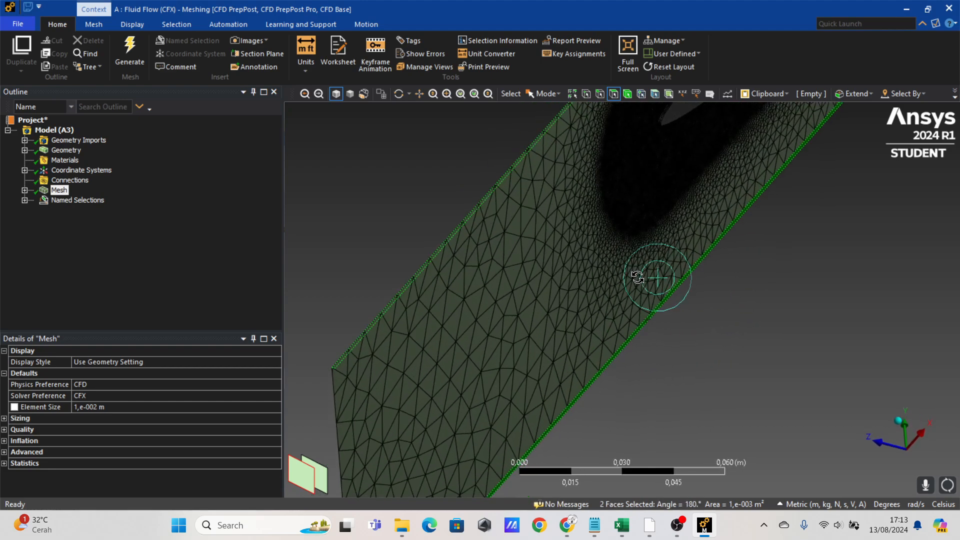
right_click(663, 305)
click(697, 356)
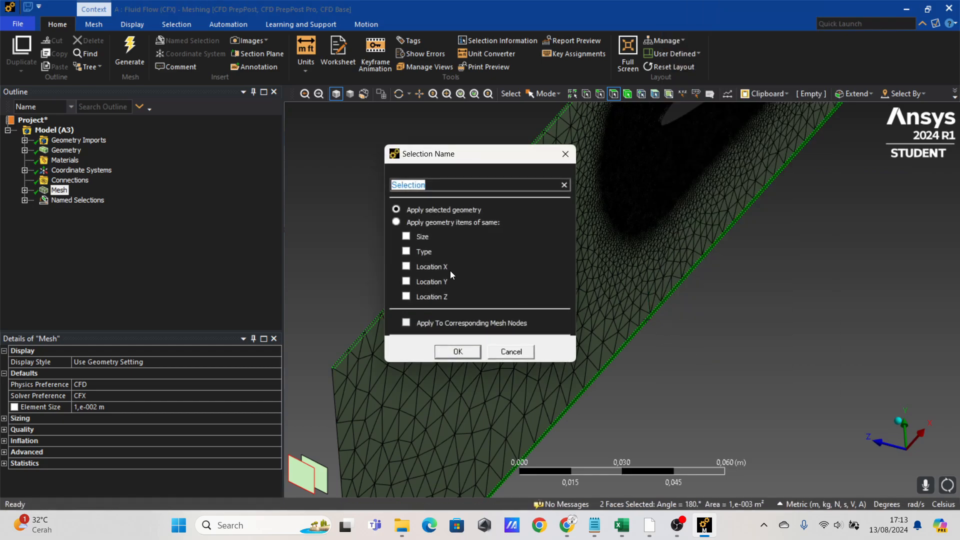
text(Wall)
key(Return)
middle_drag(438, 247, 692, 213)
scroll(706, 171, up, 3)
scroll(564, 345, up, 4)
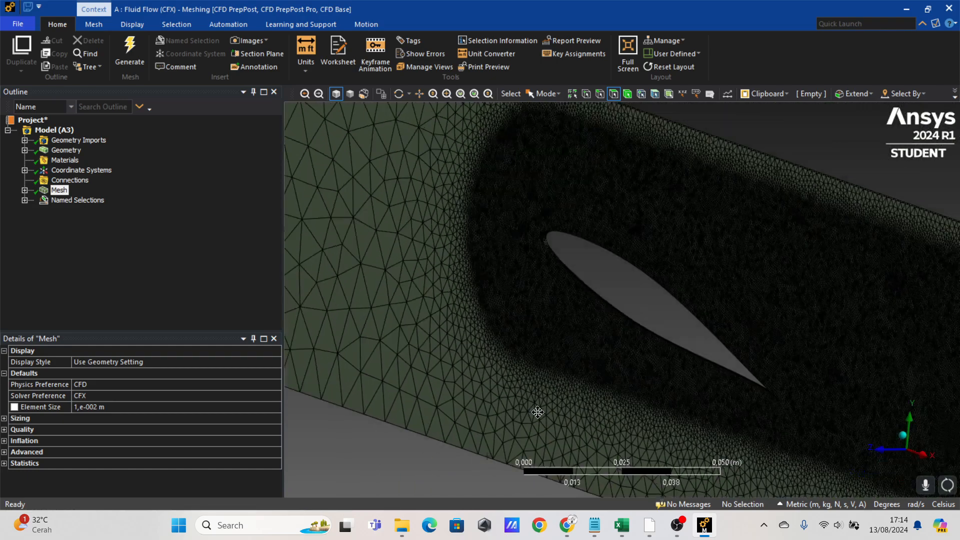
scroll(410, 384, up, 5)
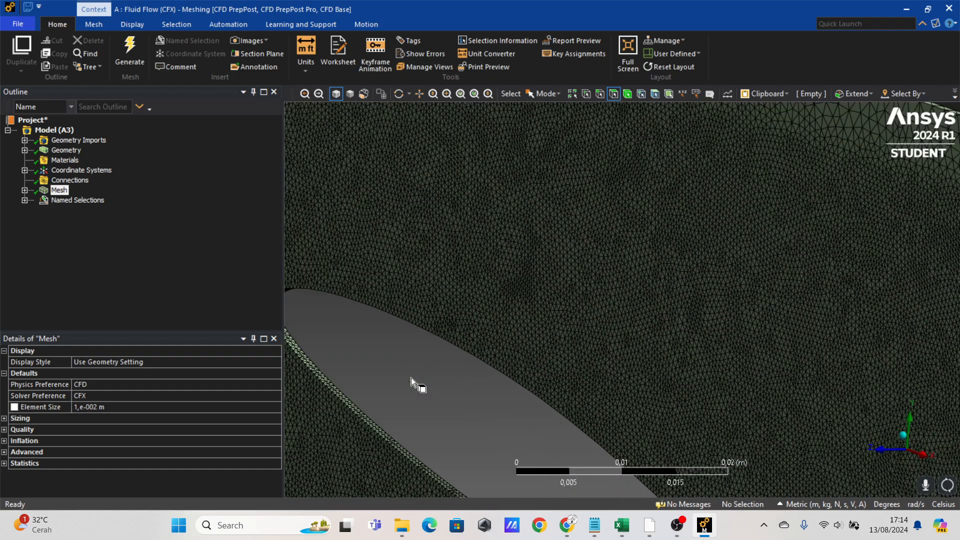
click(379, 418)
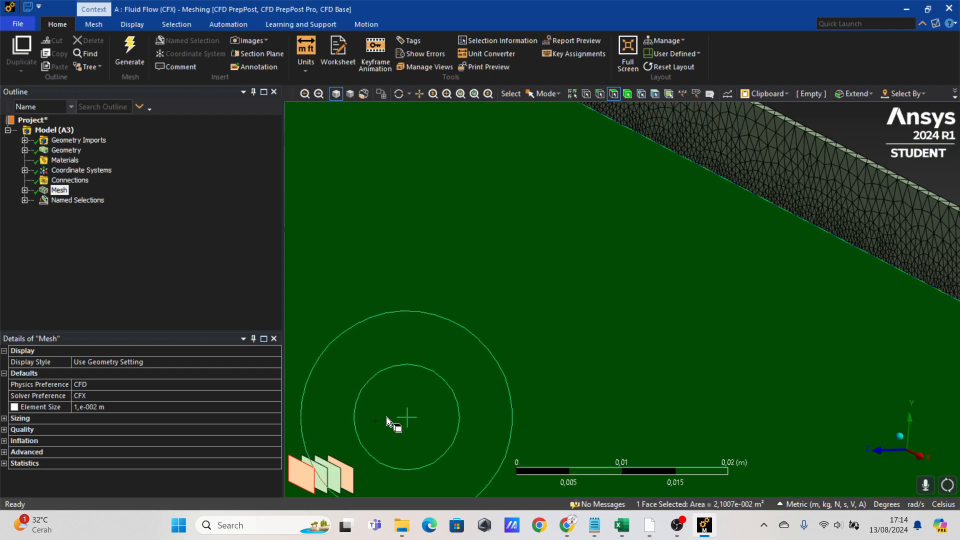
scroll(581, 320, down, 4)
click(788, 161)
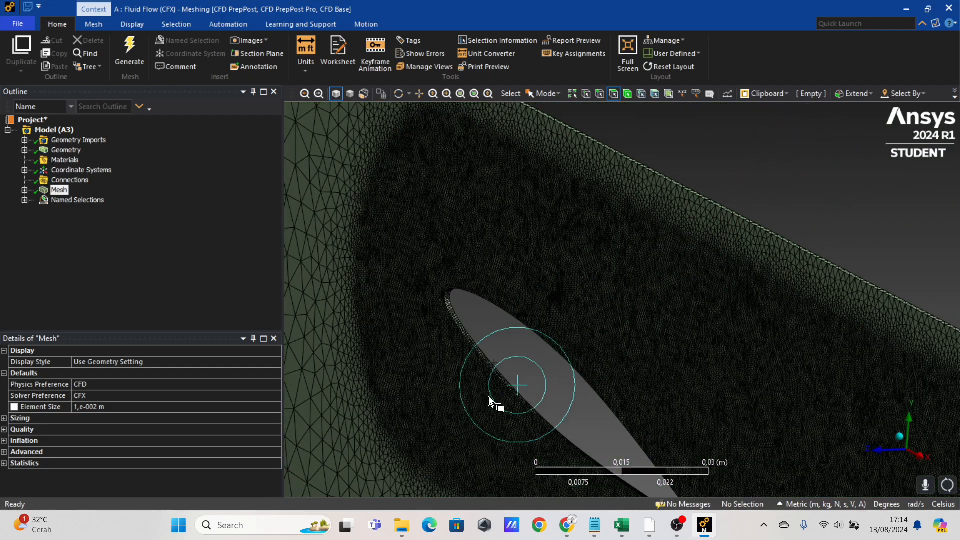
scroll(481, 405, up, 4)
scroll(391, 446, up, 3)
click(392, 454)
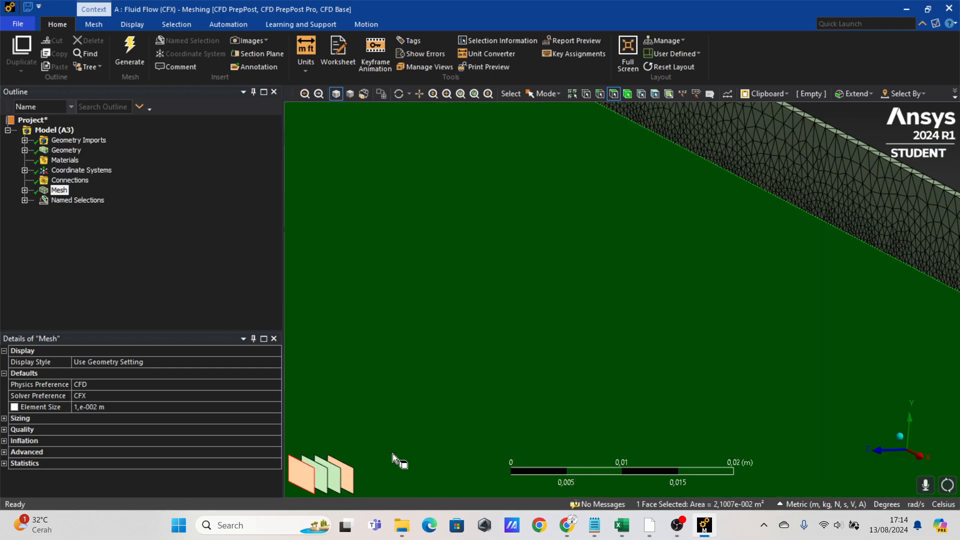
scroll(782, 178, down, 4)
click(773, 175)
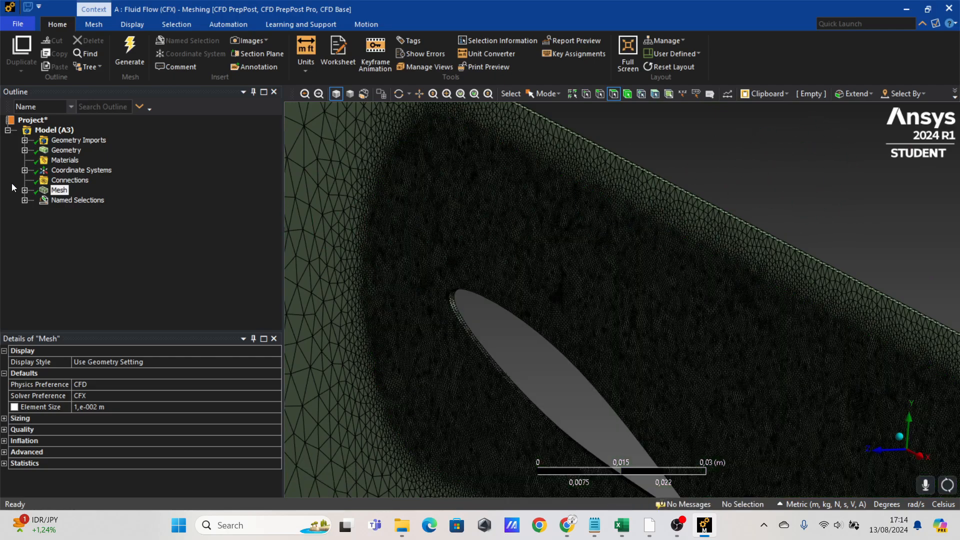
click(24, 150)
click(74, 180)
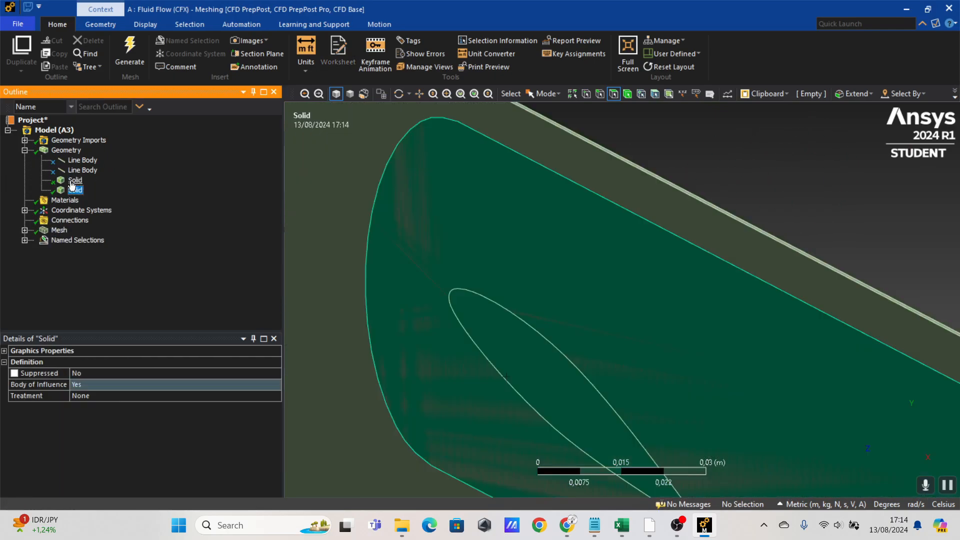
right_click(72, 183)
click(126, 250)
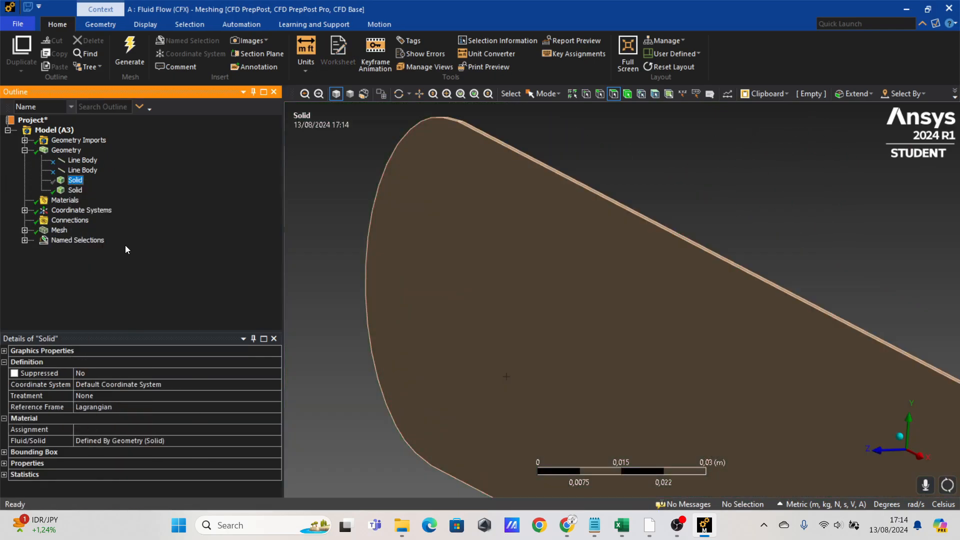
right_click(75, 170)
right_click(73, 180)
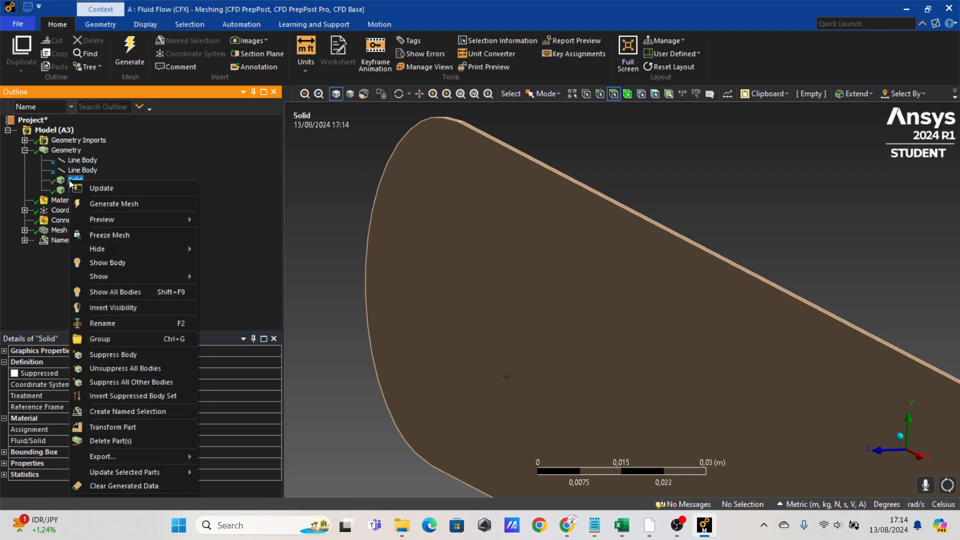
mouse_move(108, 276)
click(233, 278)
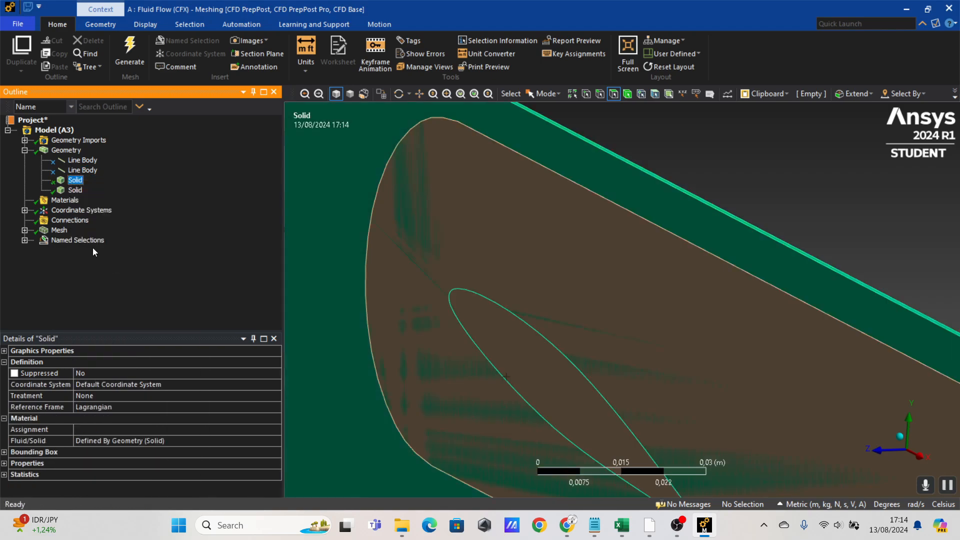
- Hide the second solid, which is the body of influence, and display the mesh again
right_click(75, 190)
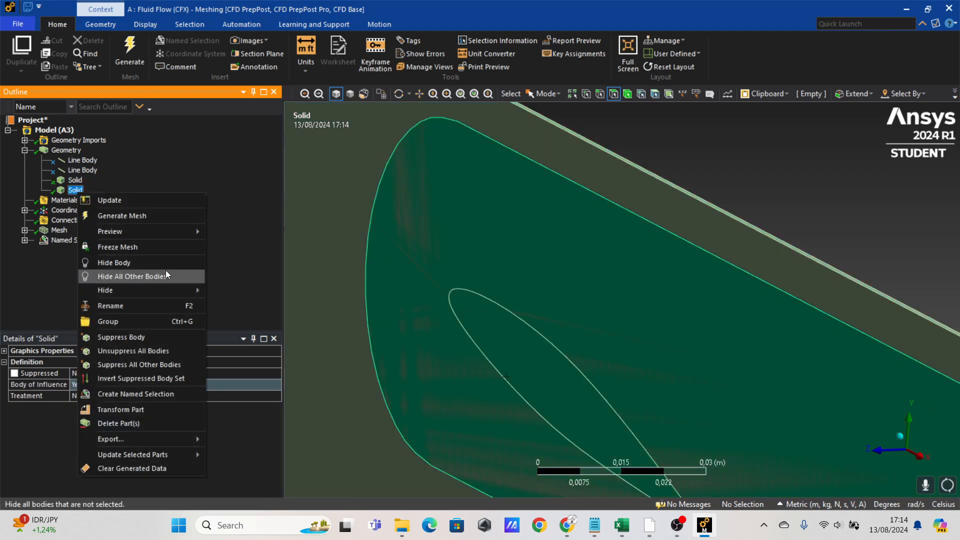
click(182, 267)
click(59, 230)
- Create a named selection called Hydrofoil from all the small faces around the airfoil cutout
scroll(469, 366, up, 3)
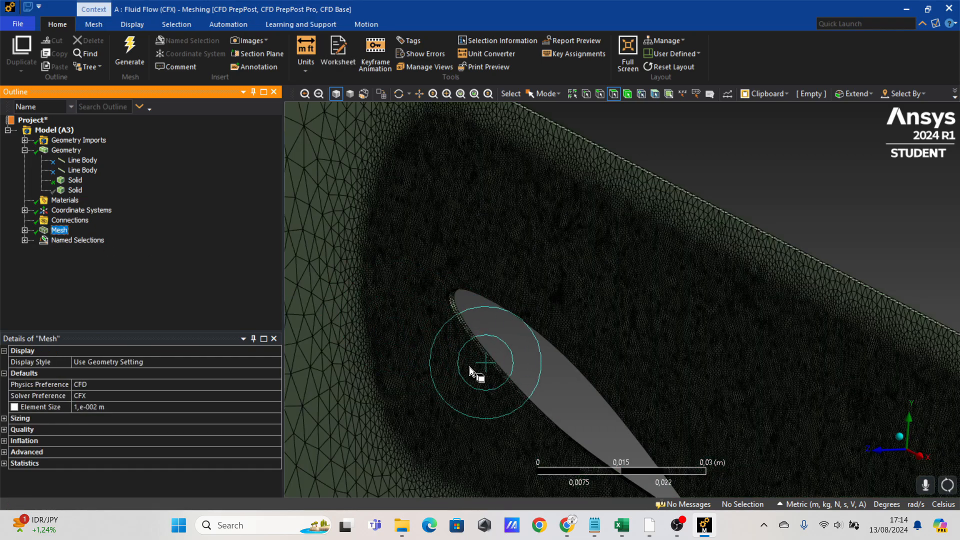
click(424, 418)
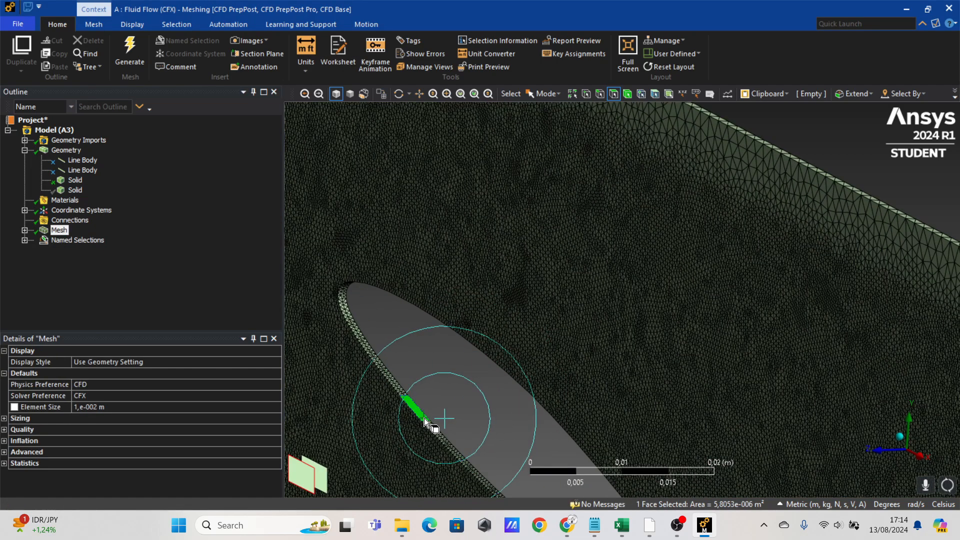
double_click(439, 435)
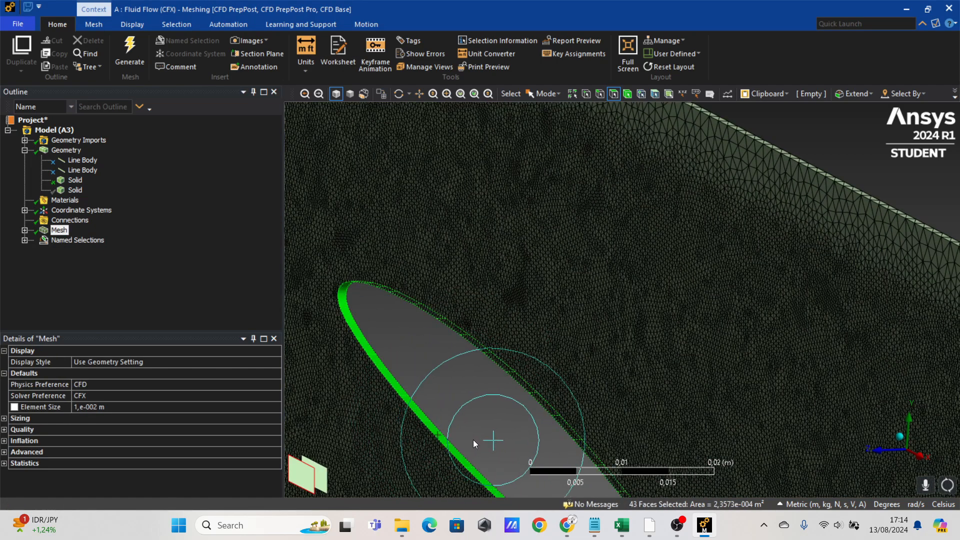
ctrl+middle_drag(477, 418, 534, 314)
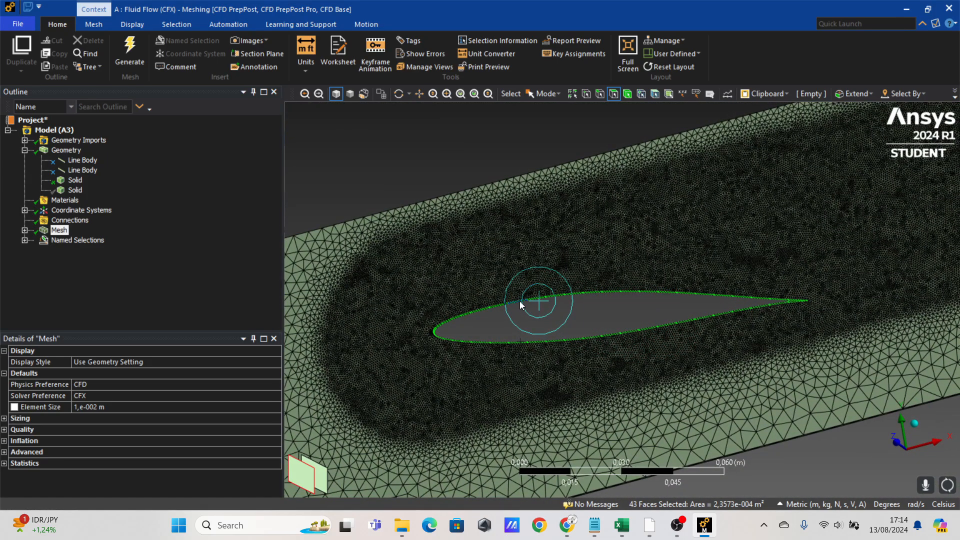
right_click(516, 307)
click(602, 403)
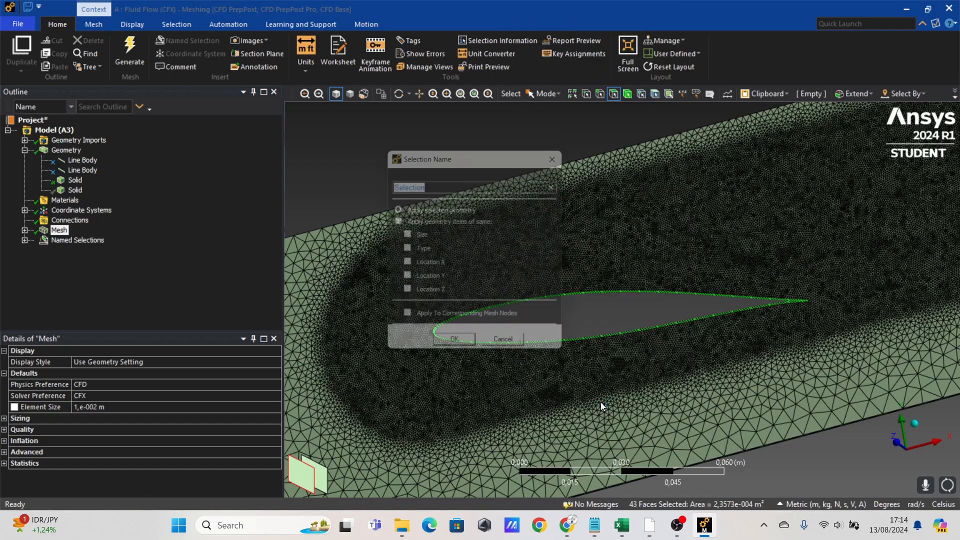
text(Hydrofo)
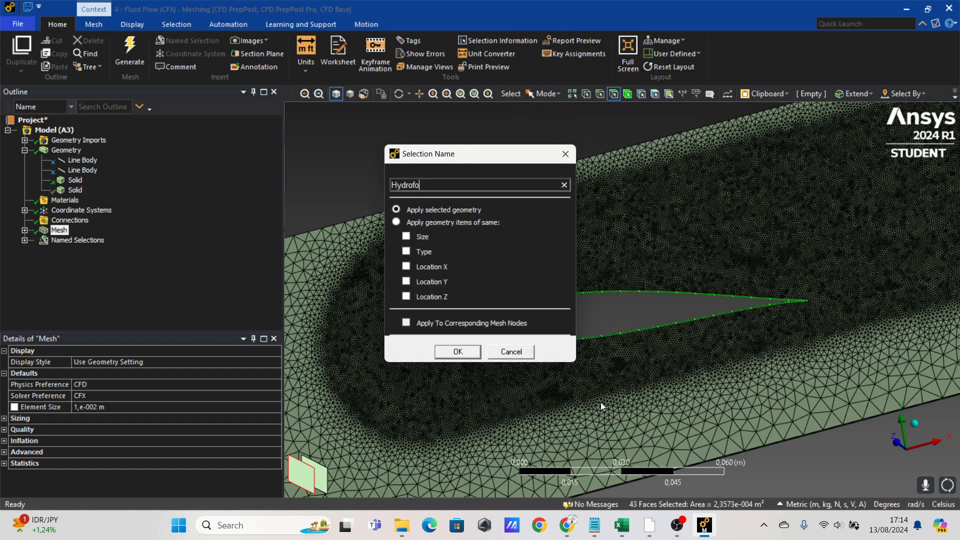
text(il)
key(Return)
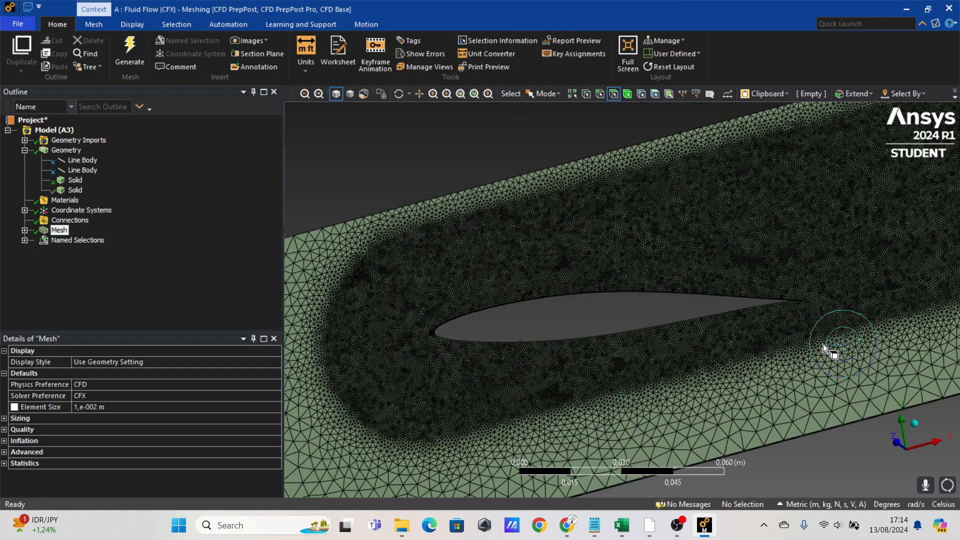
- Review the faces assigned to the Symetry, Inlet, Outlet, Wall and Hydrofoil named selections one by one
scroll(828, 350, down, 3)
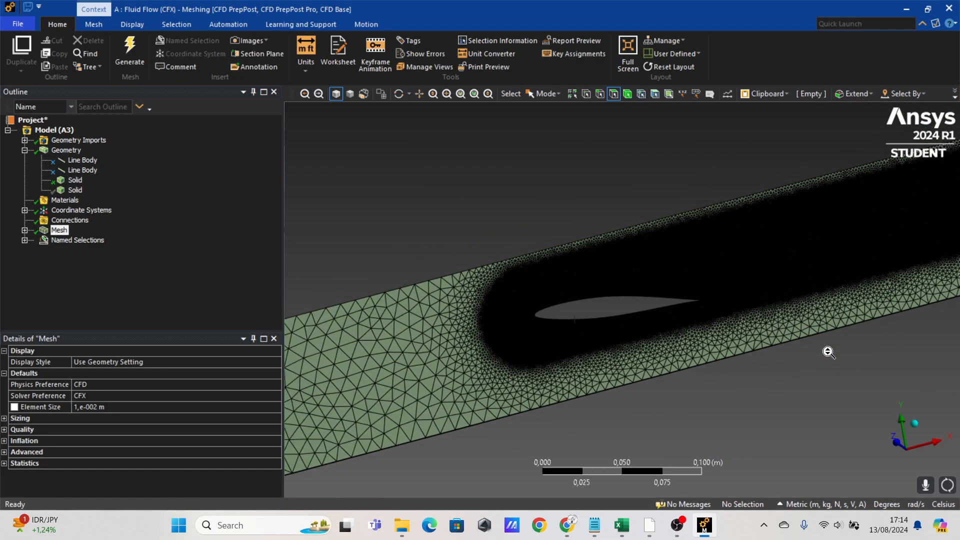
click(25, 240)
click(80, 250)
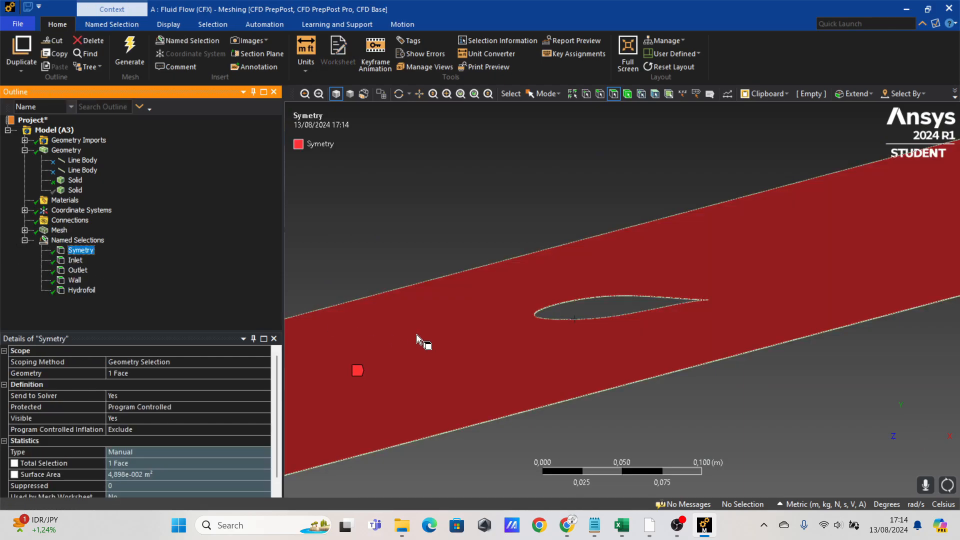
click(75, 260)
mouse_move(447, 325)
middle_down()
mouse_move(588, 321)
mouse_move(531, 337)
middle_up()
scroll(411, 367, up, 3)
ctrl+middle_drag(410, 367, 431, 351)
click(76, 270)
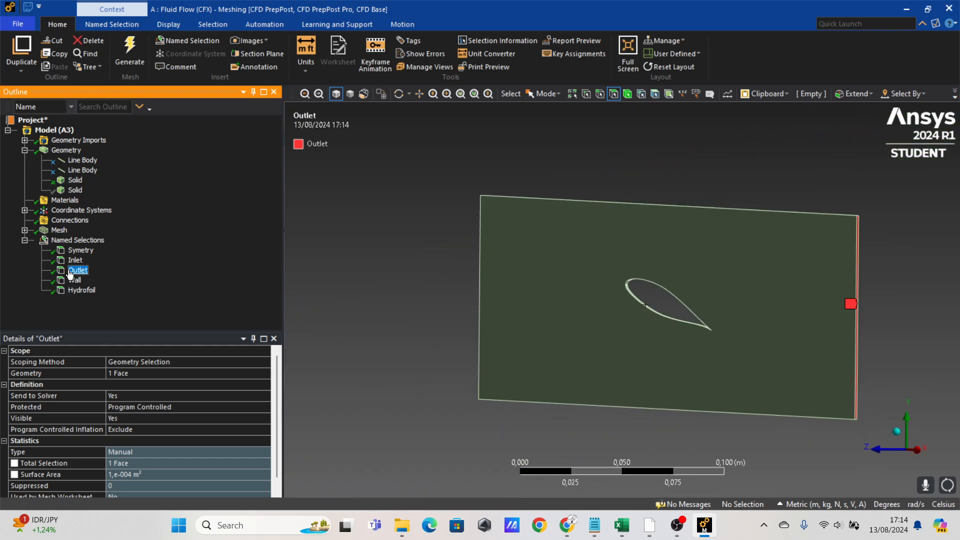
click(74, 280)
mouse_move(646, 343)
middle_down()
mouse_move(655, 296)
mouse_move(656, 328)
middle_up()
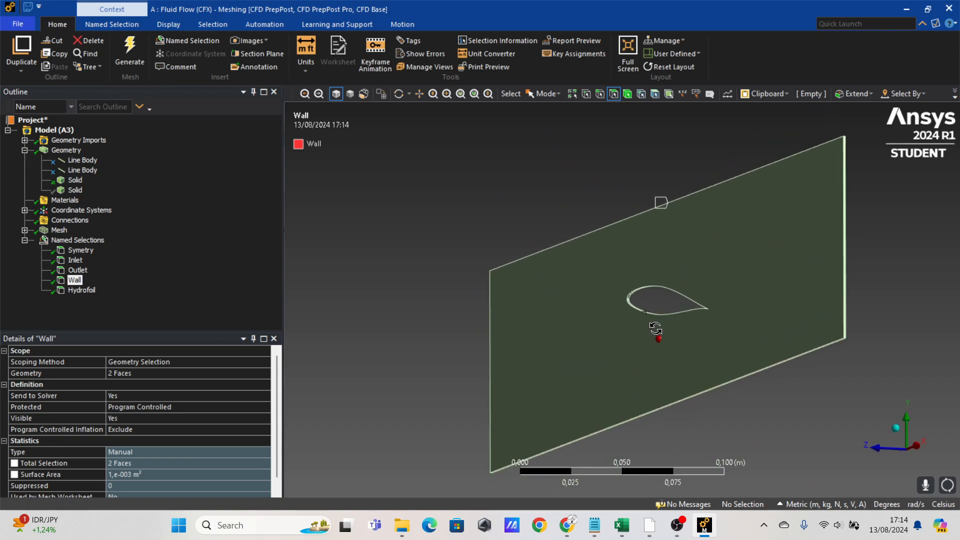
click(92, 291)
scroll(724, 344, up, 6)
middle_drag(742, 344, 624, 303)
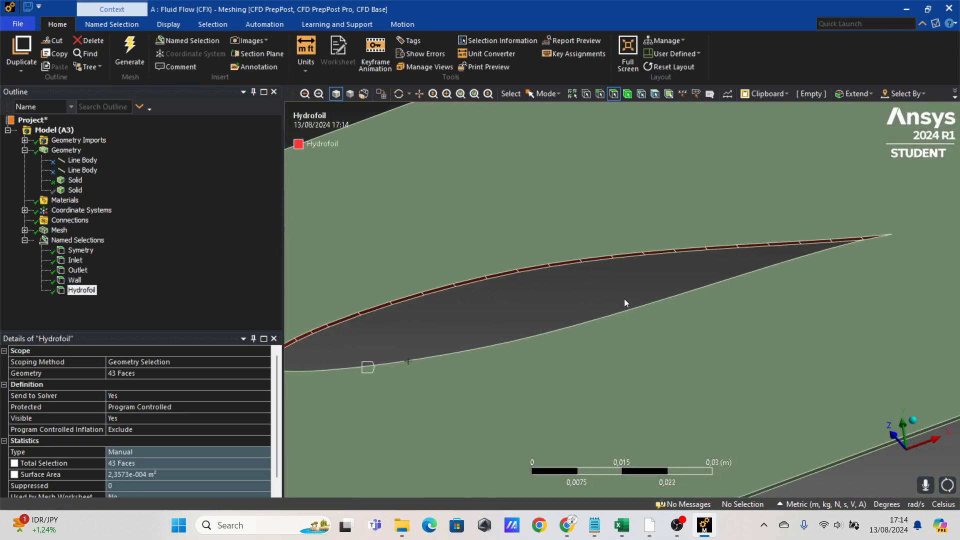
scroll(625, 302, down, 4)
click(899, 436)
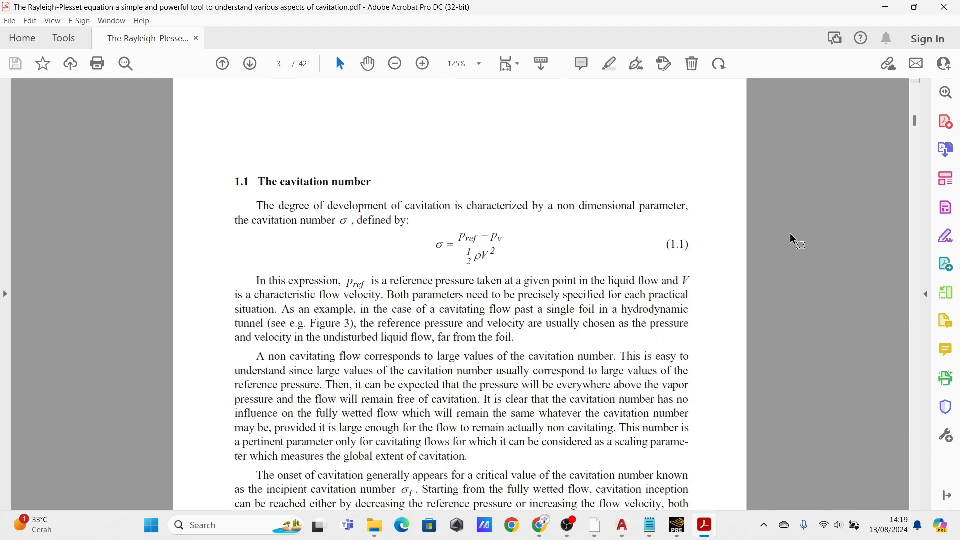
- Switch to the Rayleigh-Plesset cavitation paper in Adobe Acrobat and examine its title and citation on the first page
drag(915, 122, 913, 95)
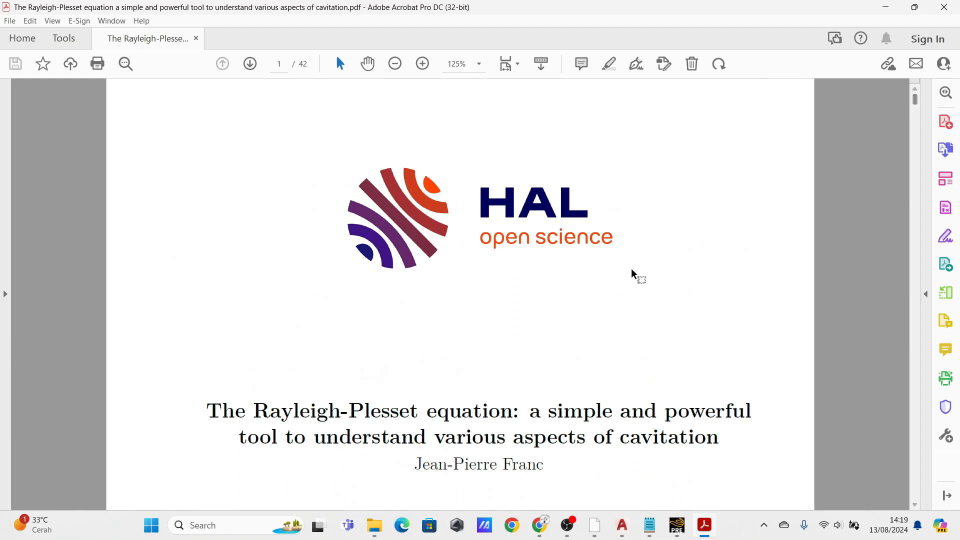
scroll(256, 411, down, 2)
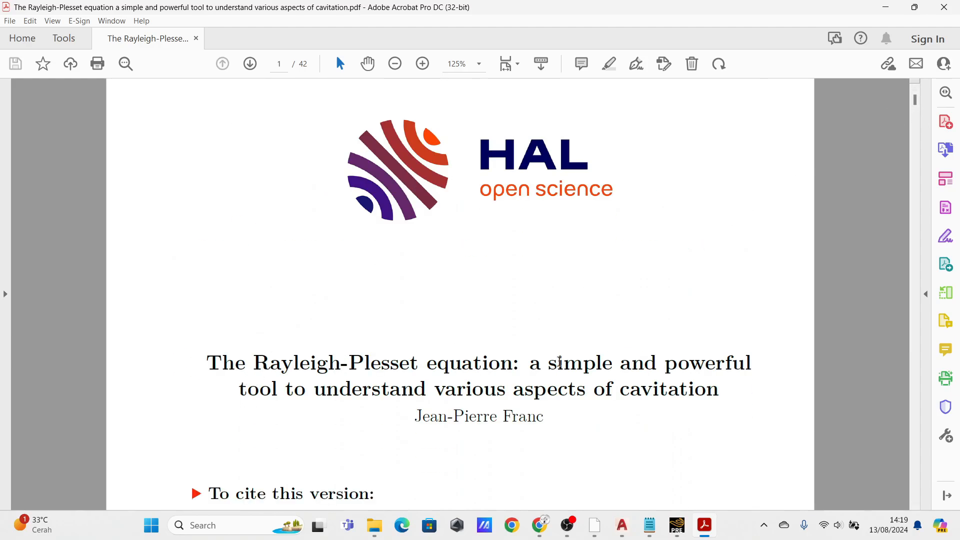
scroll(560, 361, down, 4)
scroll(585, 369, up, 3)
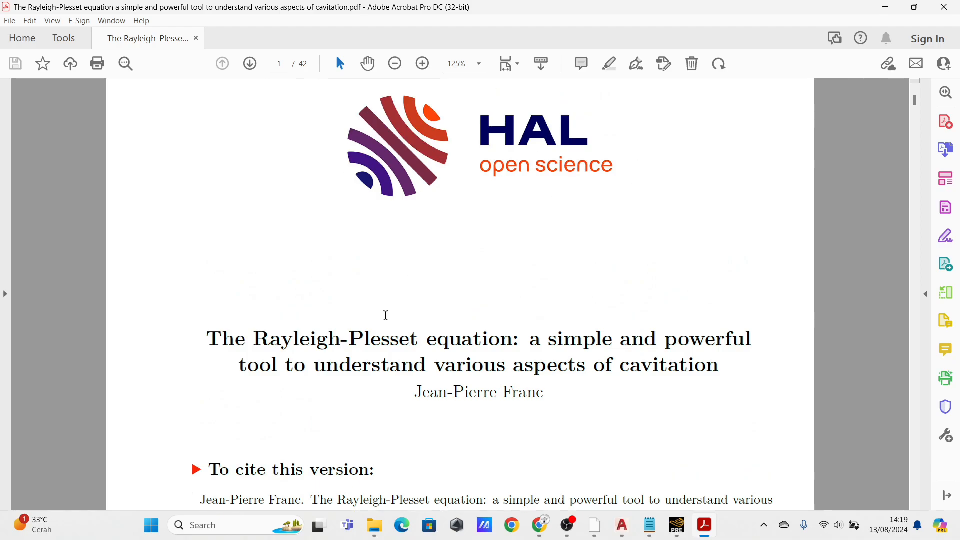
ctrl+scroll(385, 317, down, 2)
scroll(399, 317, down, 1)
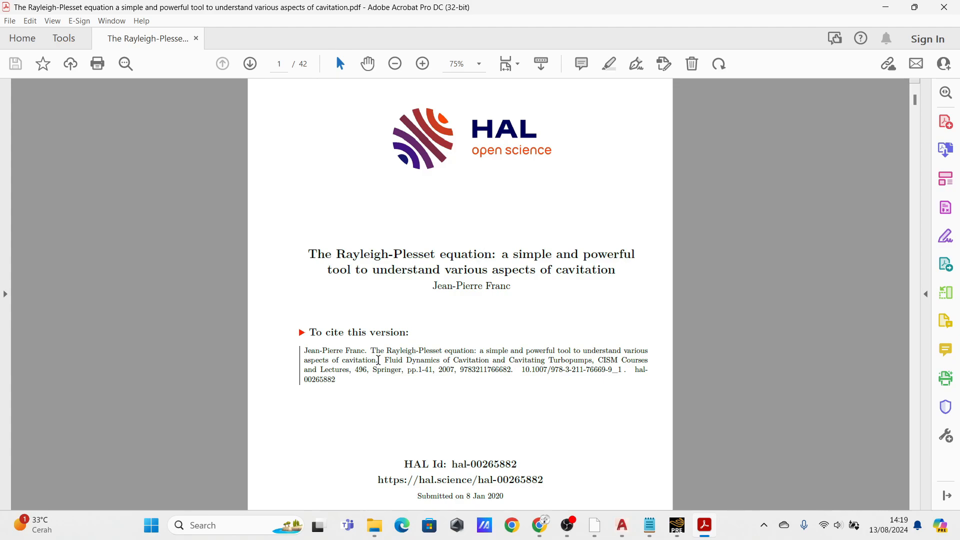
scroll(376, 357, down, 2)
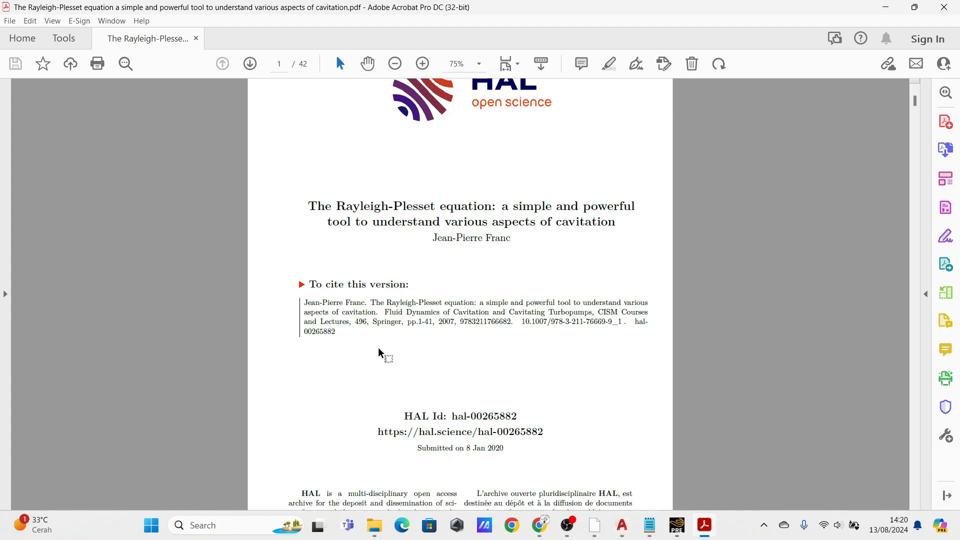
ctrl+scroll(380, 353, up, 1)
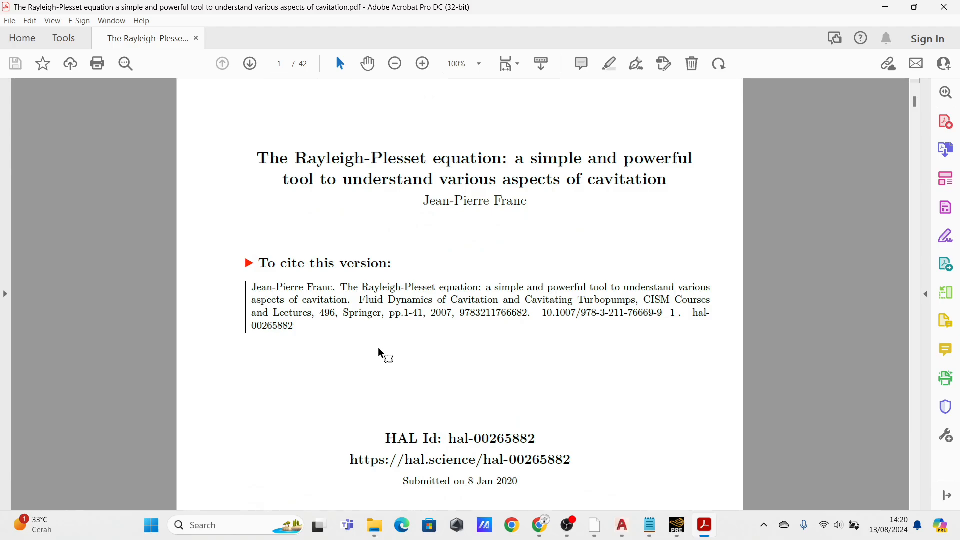
- Skim the Rayleigh-Plesset paper from the title page through the cavitation figures, the Rayleigh-Plesset equation and the bubble equilibrium and growth sections
scroll(380, 353, down, 20)
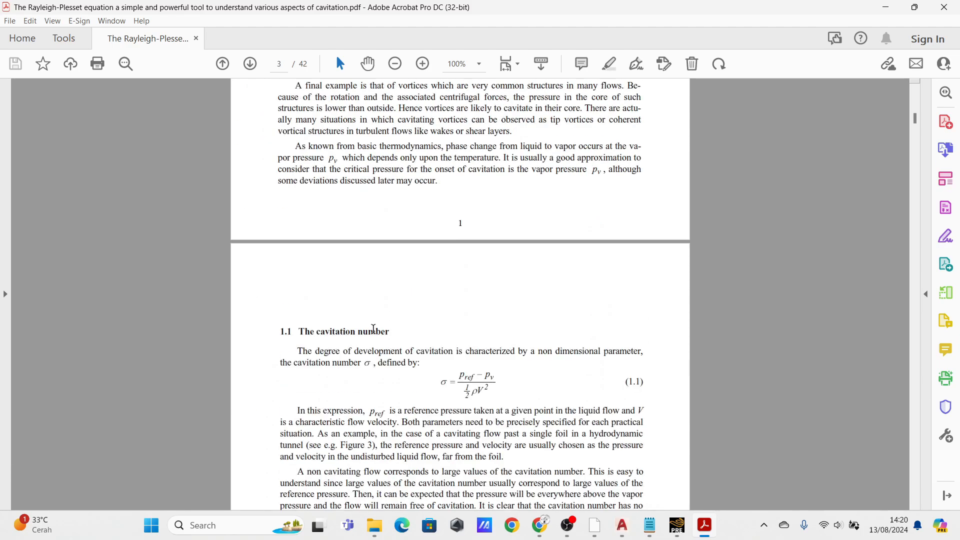
scroll(373, 328, down, 20)
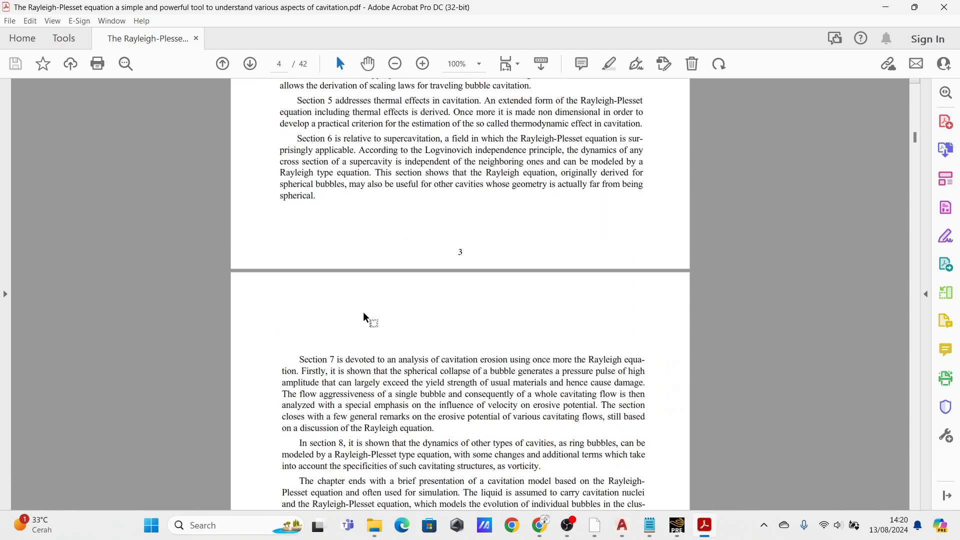
scroll(364, 319, down, 20)
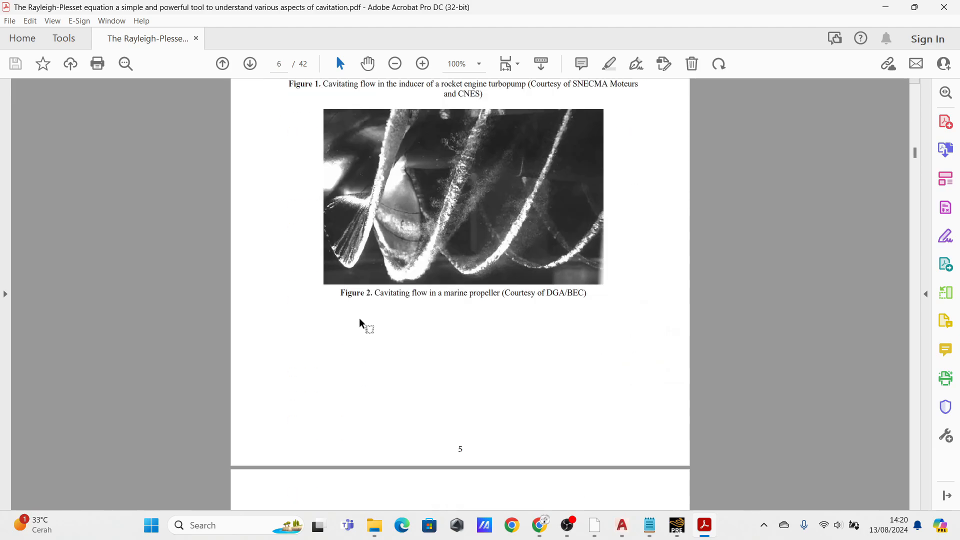
scroll(363, 324, down, 20)
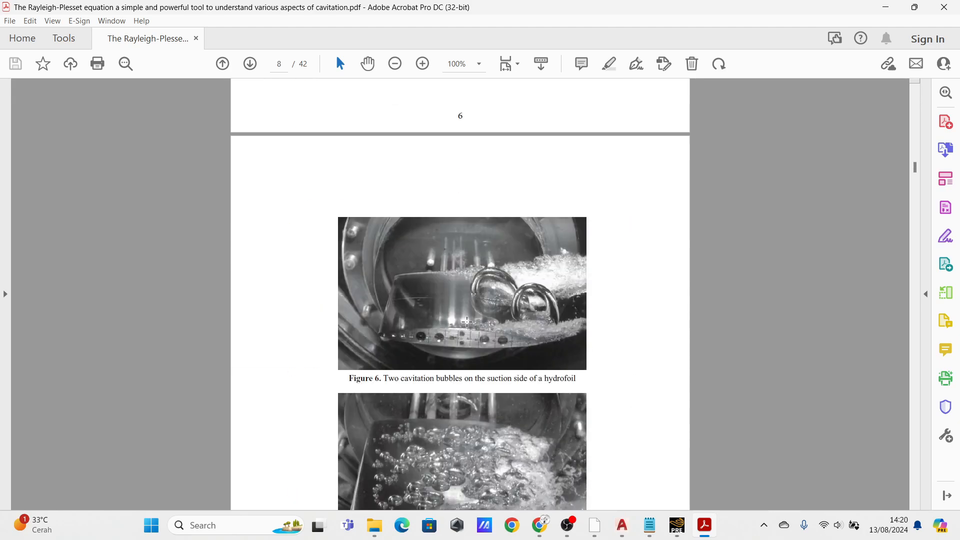
scroll(467, 322, down, 20)
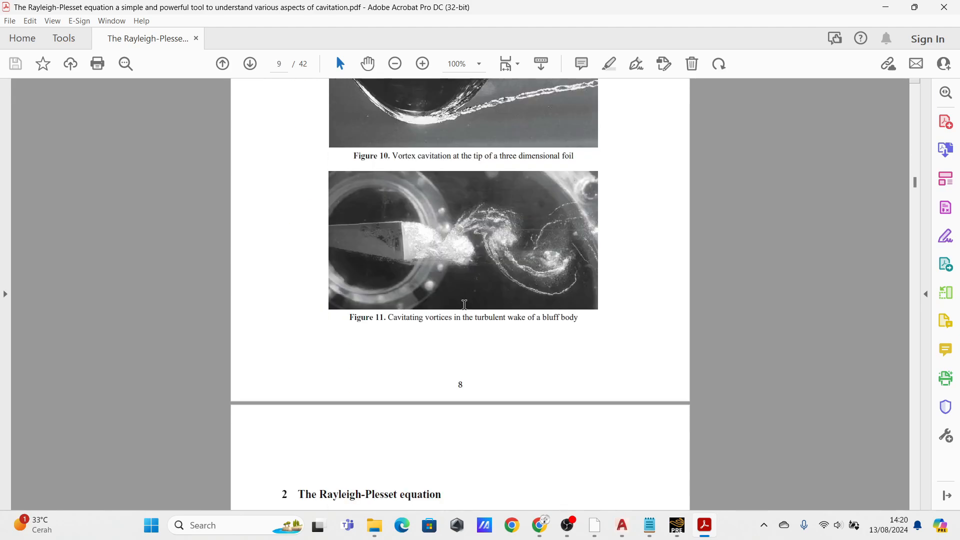
scroll(465, 303, down, 20)
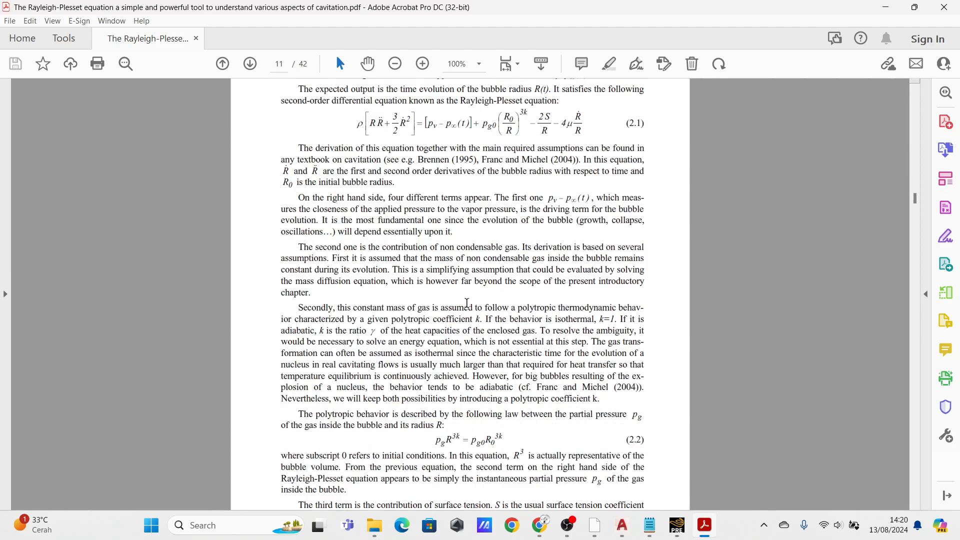
scroll(467, 303, down, 14)
scroll(464, 330, up, 9)
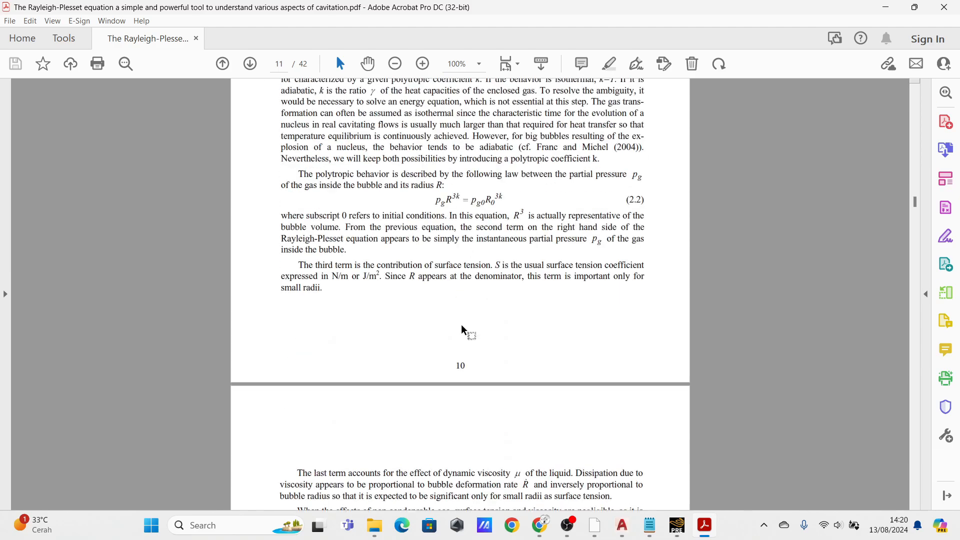
scroll(463, 330, up, 20)
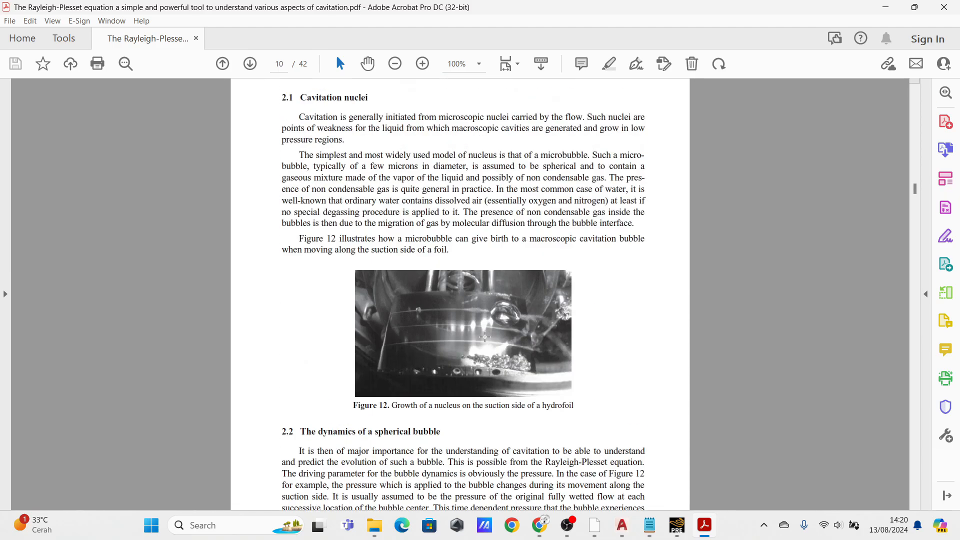
ctrl+scroll(485, 337, down, 5)
scroll(488, 335, down, 10)
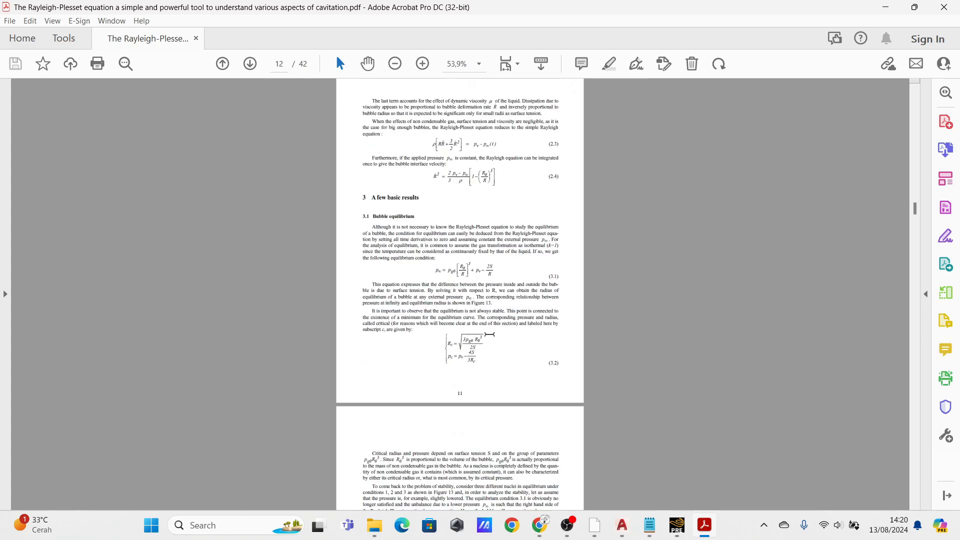
scroll(488, 333, down, 10)
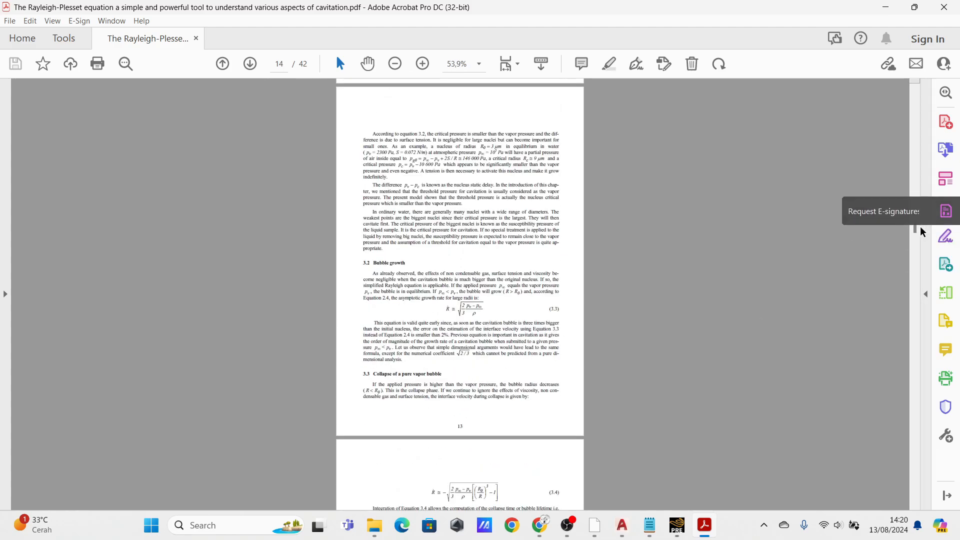
- Return to section 1.1 on the cavitation number and examine its definition in equation 1.1 at 200% zoom
scroll(925, 223, up, 20)
drag(923, 180, 921, 121)
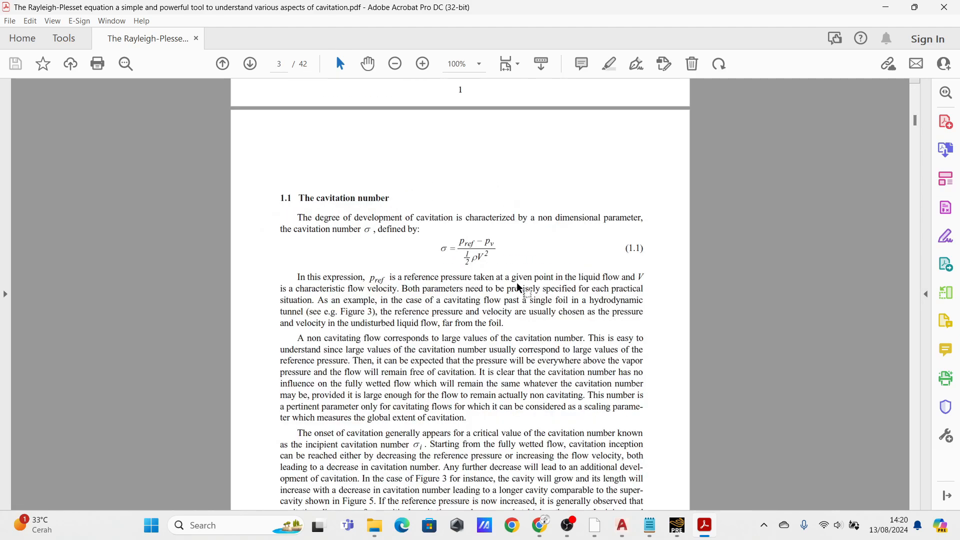
ctrl+scroll(516, 289, up, 2)
ctrl+scroll(516, 289, up, 1)
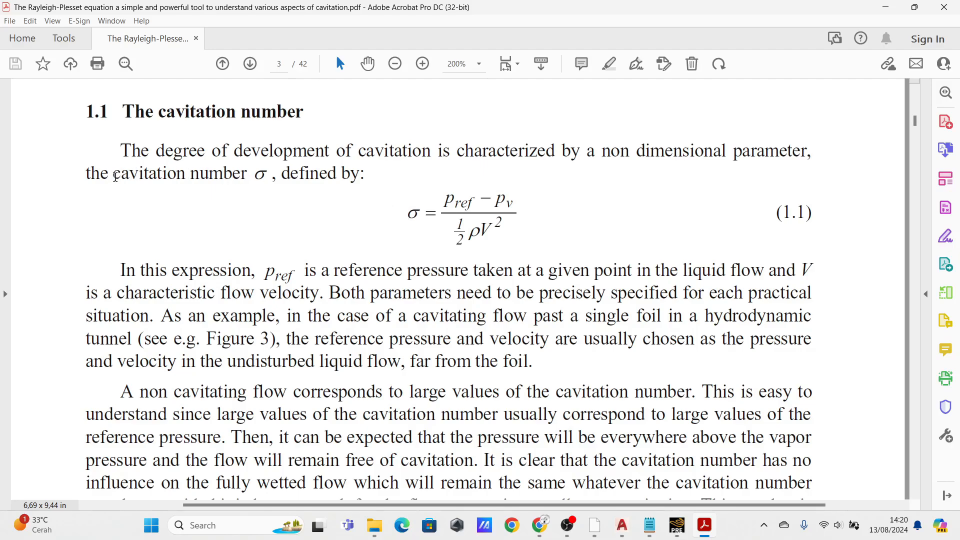
drag(114, 175, 246, 176)
click(269, 176)
drag(449, 200, 523, 234)
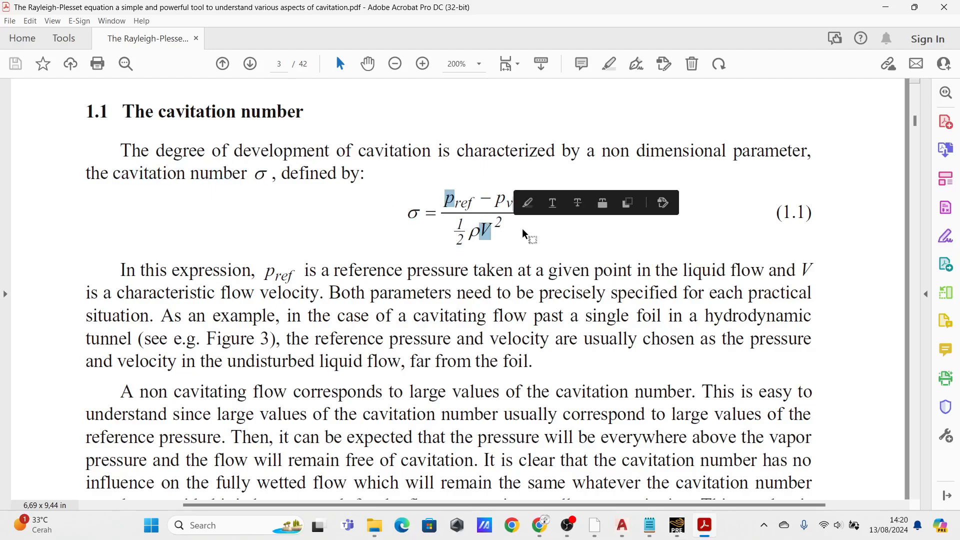
click(523, 234)
drag(448, 203, 507, 207)
click(566, 253)
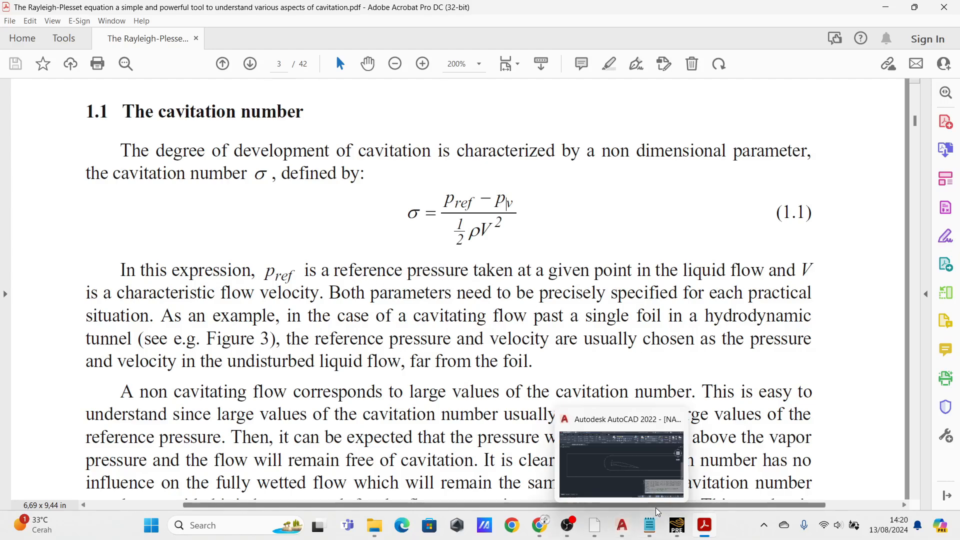
- Switch to CFX-Pre, inspect the upstream region around the hydrofoil, select Default Domain and maximize the window
click(677, 525)
scroll(698, 223, up, 6)
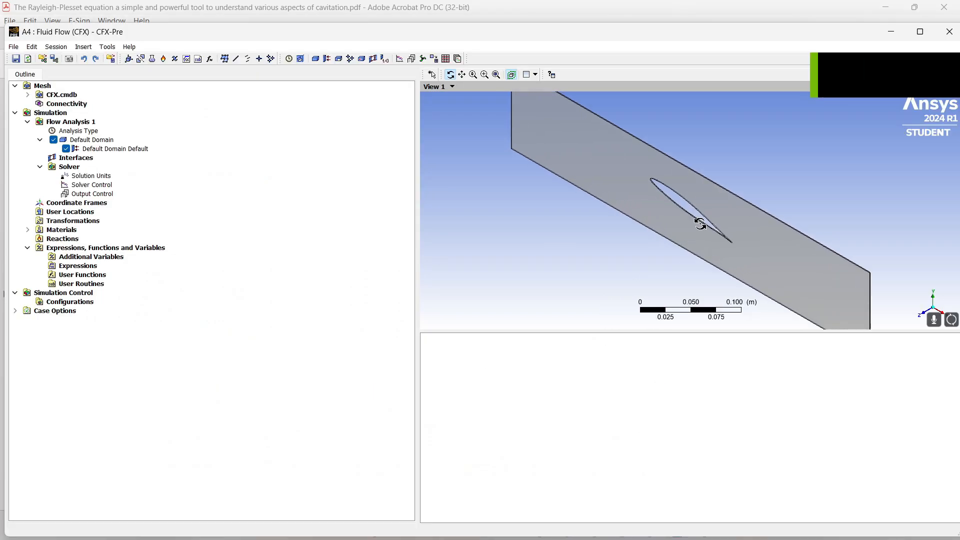
middle_drag(688, 216, 715, 198)
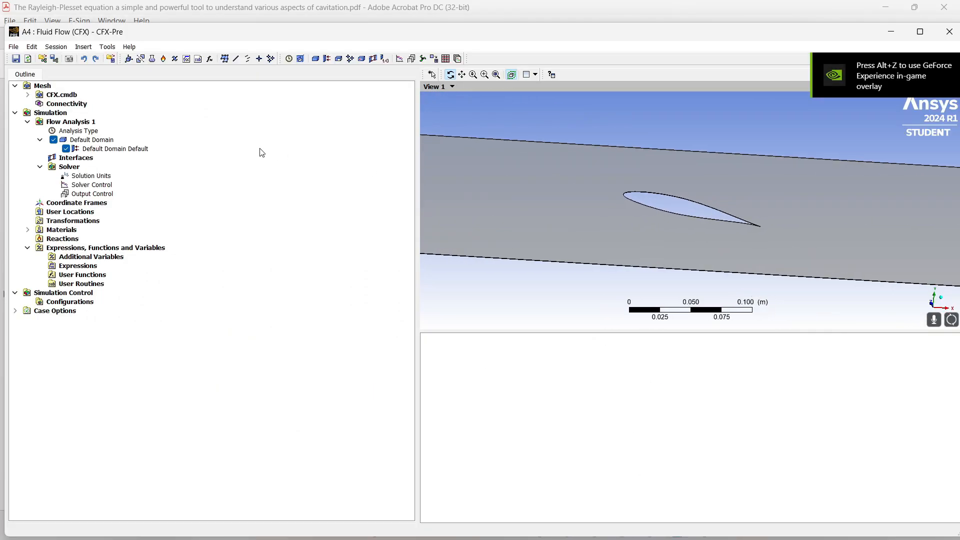
click(598, 201)
middle_drag(586, 167, 533, 215)
middle_drag(478, 227, 553, 156)
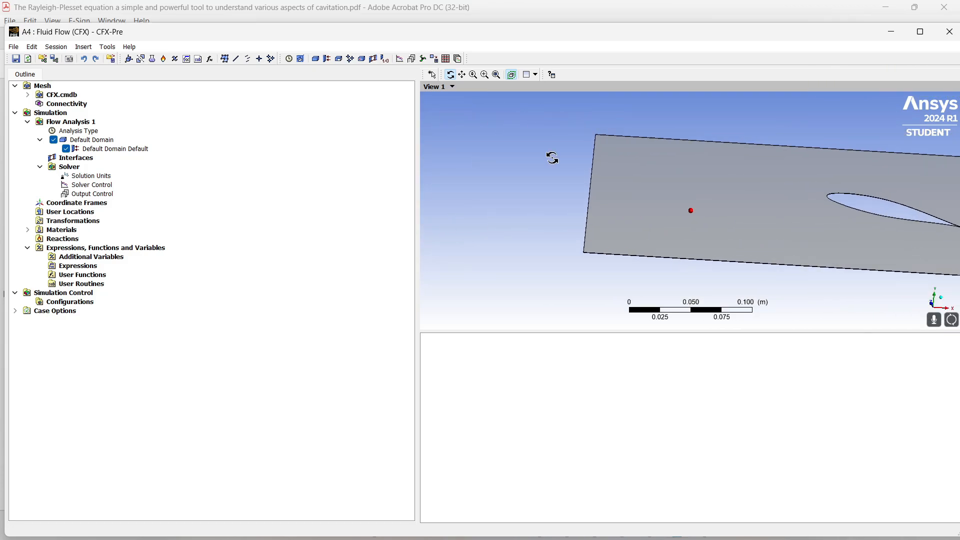
click(80, 140)
drag(824, 35, 821, 1)
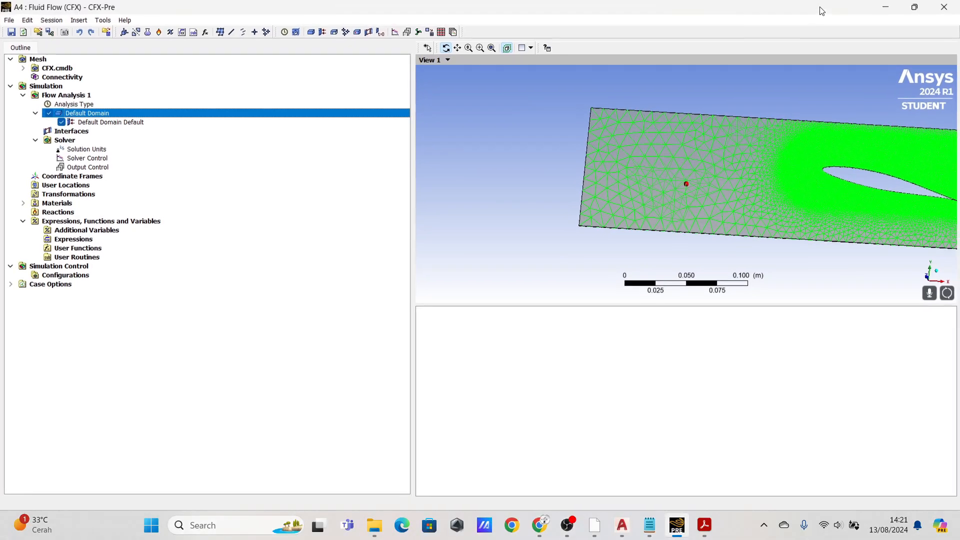
- Switch back to the paper in Adobe Acrobat and examine the reference pressure and vapor pressure terms of equation 1.1
click(703, 527)
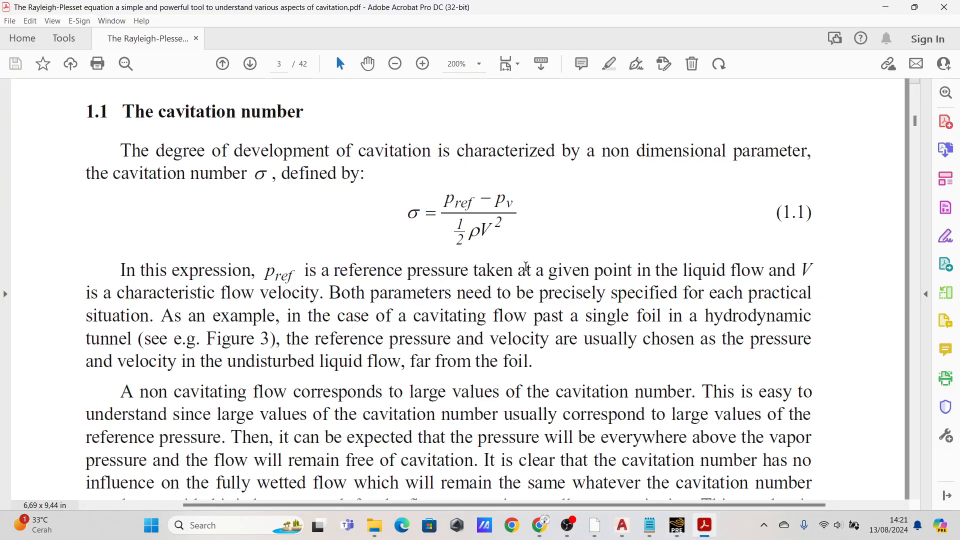
drag(499, 200, 512, 206)
click(503, 204)
drag(509, 201, 507, 205)
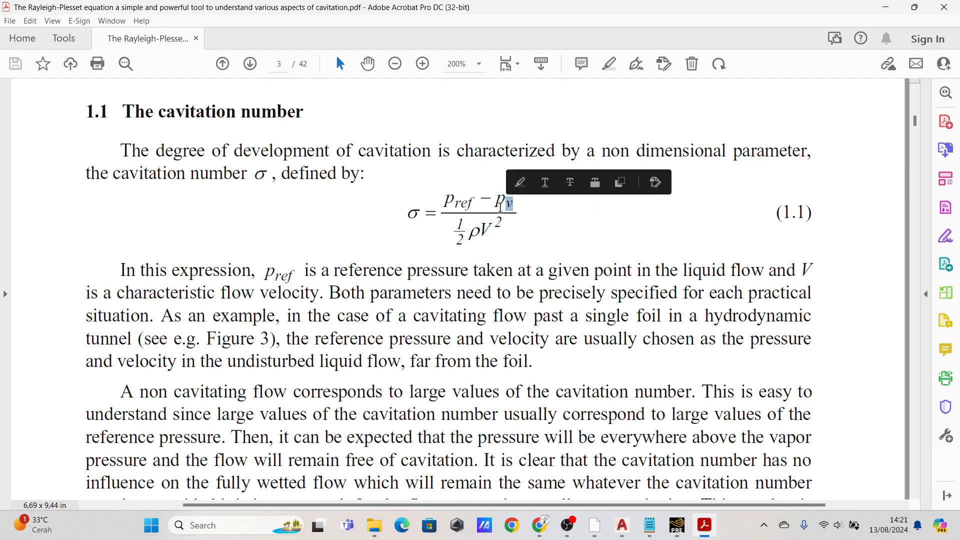
click(500, 201)
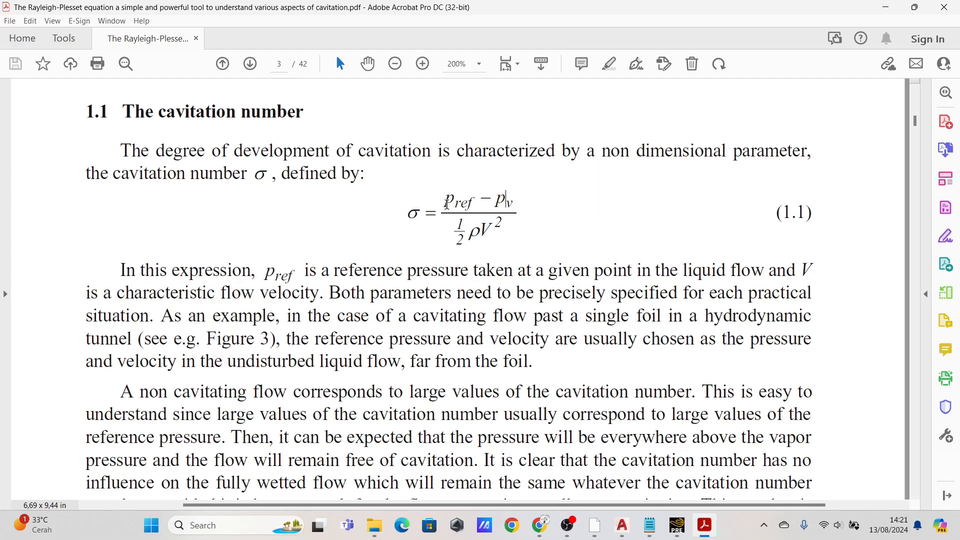
drag(444, 201, 454, 201)
drag(498, 201, 516, 202)
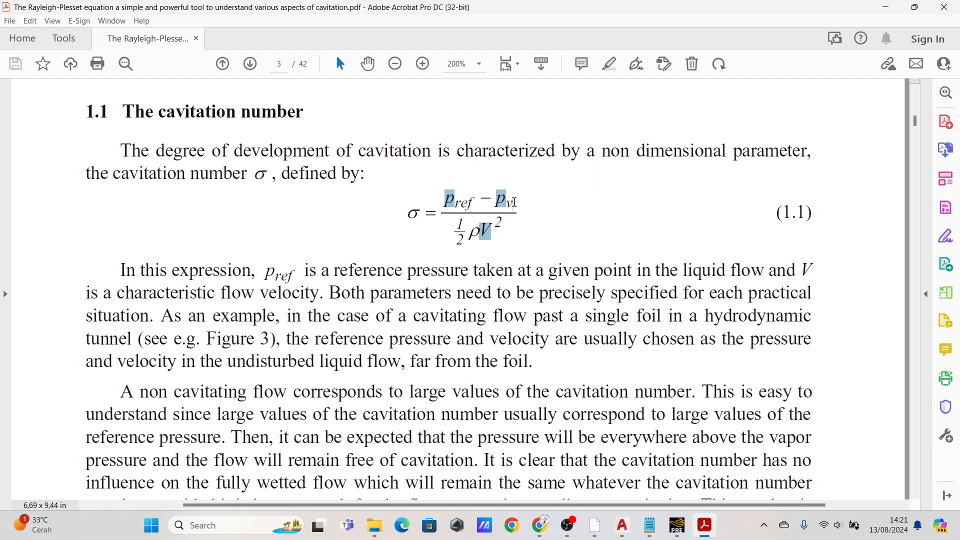
click(548, 224)
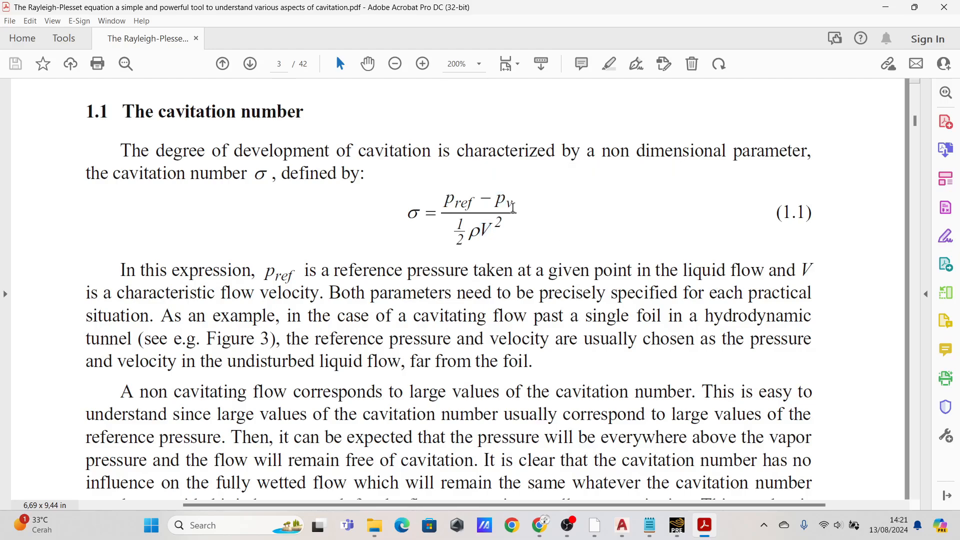
drag(504, 199, 512, 204)
click(528, 215)
drag(498, 200, 518, 232)
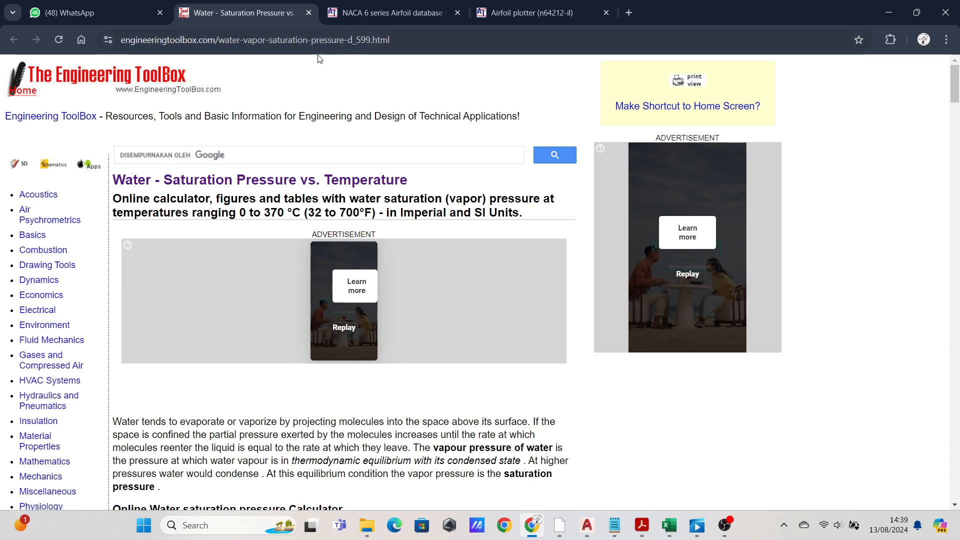
- Look through the Engineering ToolBox water saturation pressure page in Chrome, from the charts to the table in degrees Celsius and kPa
scroll(256, 156, down, 10)
scroll(256, 156, down, 5)
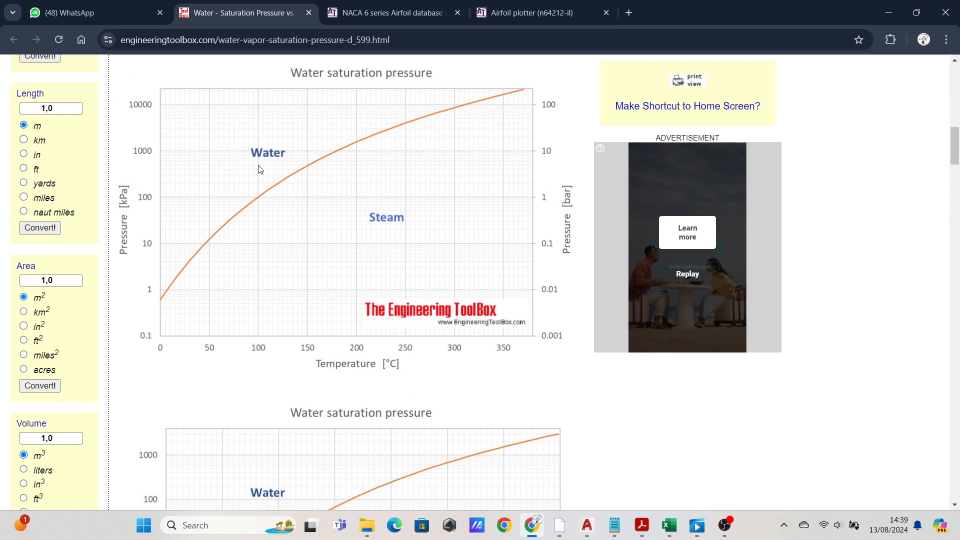
scroll(259, 167, up, 5)
scroll(245, 270, down, 5)
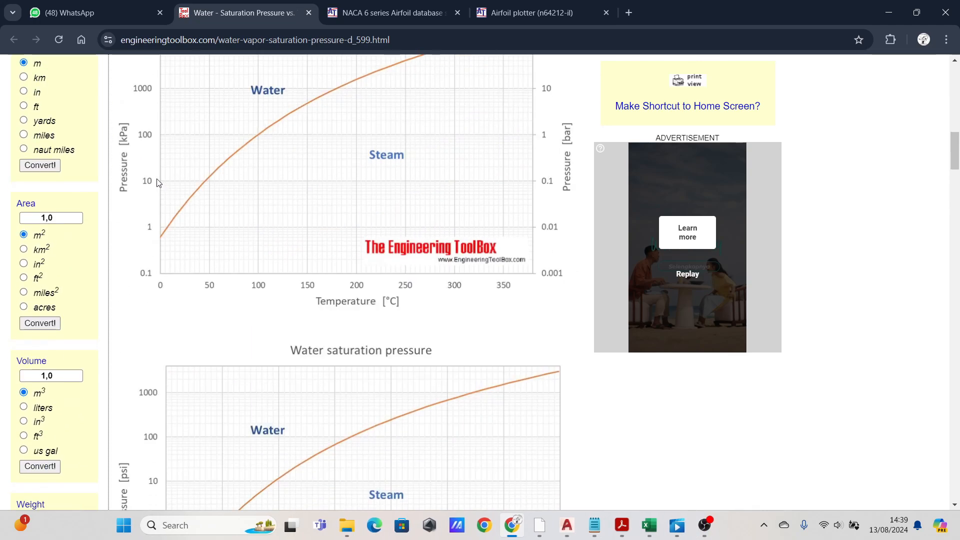
scroll(249, 190, up, 2)
scroll(345, 238, down, 2)
scroll(172, 182, down, 6)
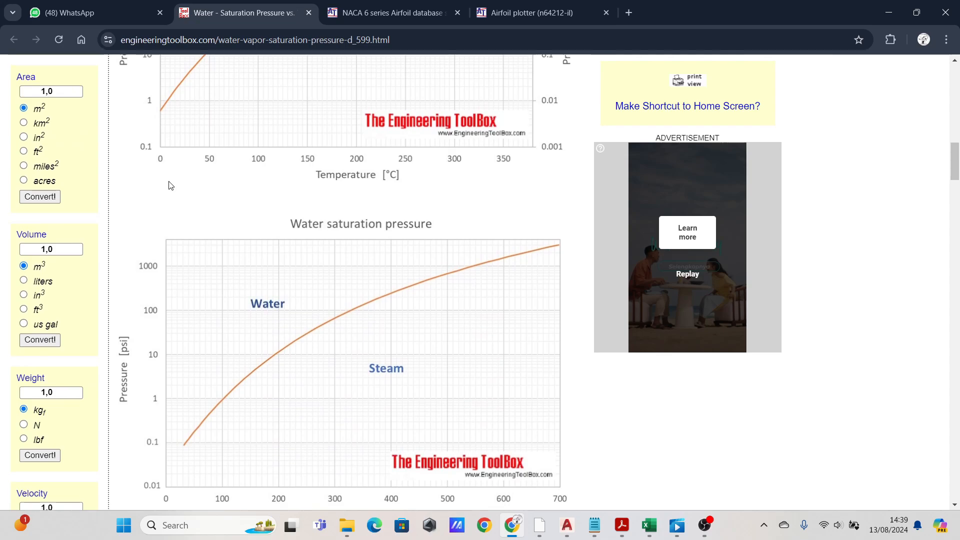
scroll(236, 185, down, 4)
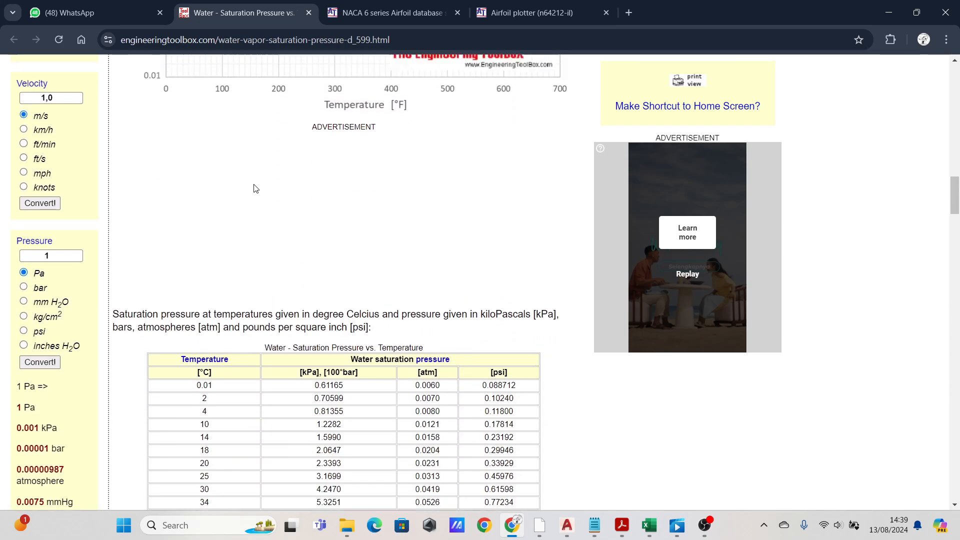
scroll(255, 189, up, 4)
scroll(256, 189, down, 5)
scroll(256, 188, down, 3)
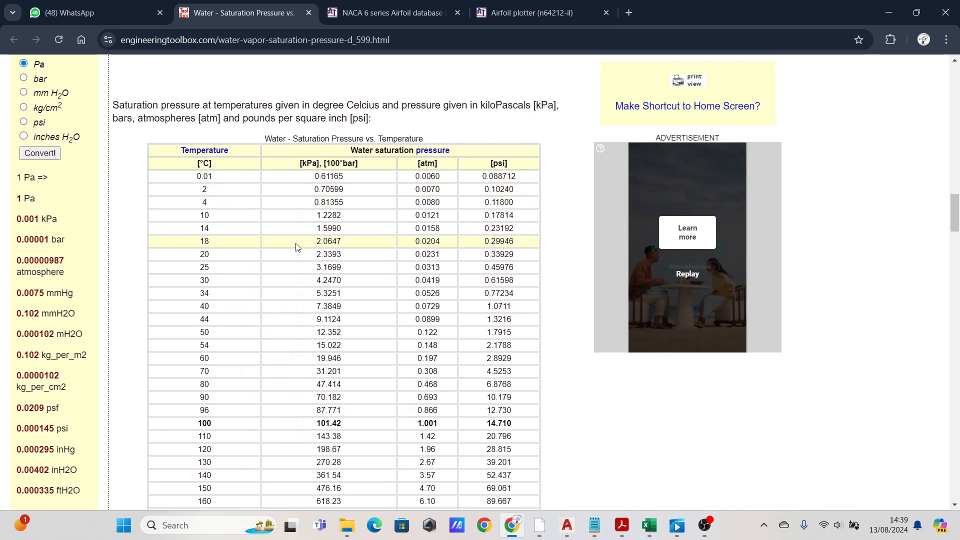
scroll(242, 231, down, 3)
scroll(240, 200, up, 3)
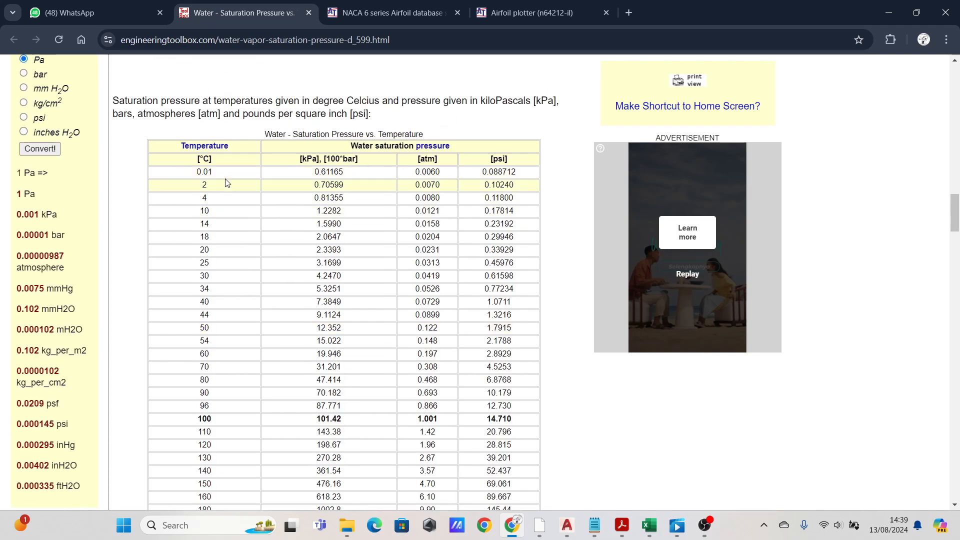
- Look up and highlight the water saturation pressure in kPa for 25 °C in the table
scroll(351, 179, down, 2)
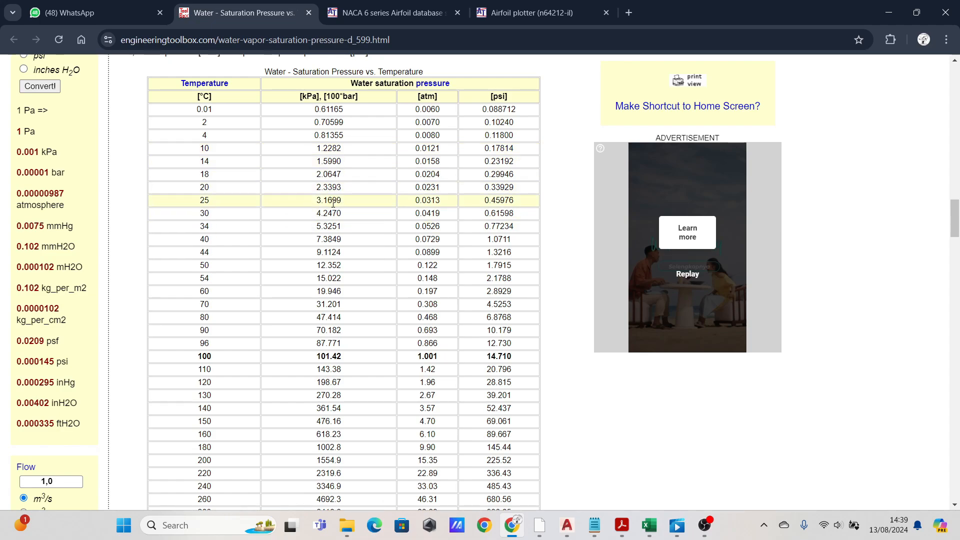
double_click(206, 199)
drag(314, 201, 350, 207)
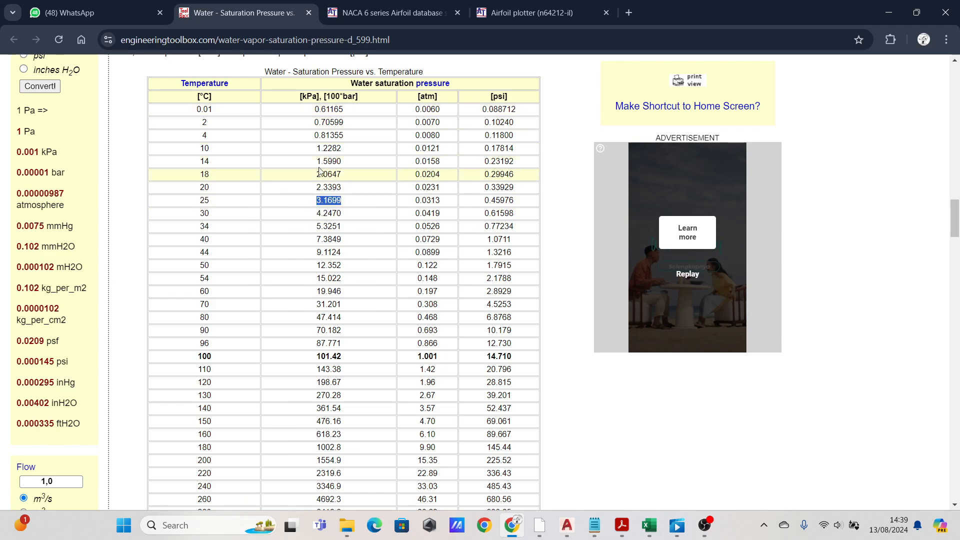
click(354, 204)
drag(353, 204, 303, 201)
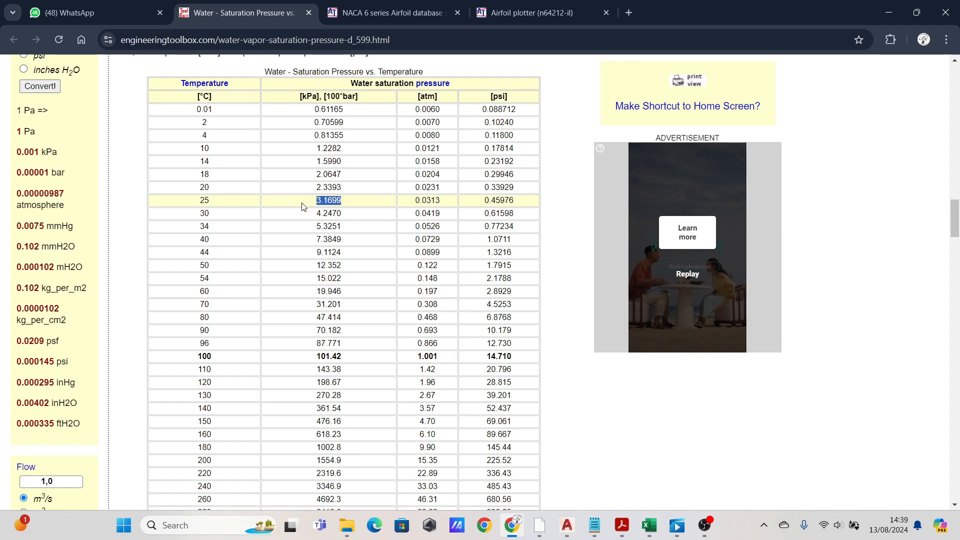
click(350, 261)
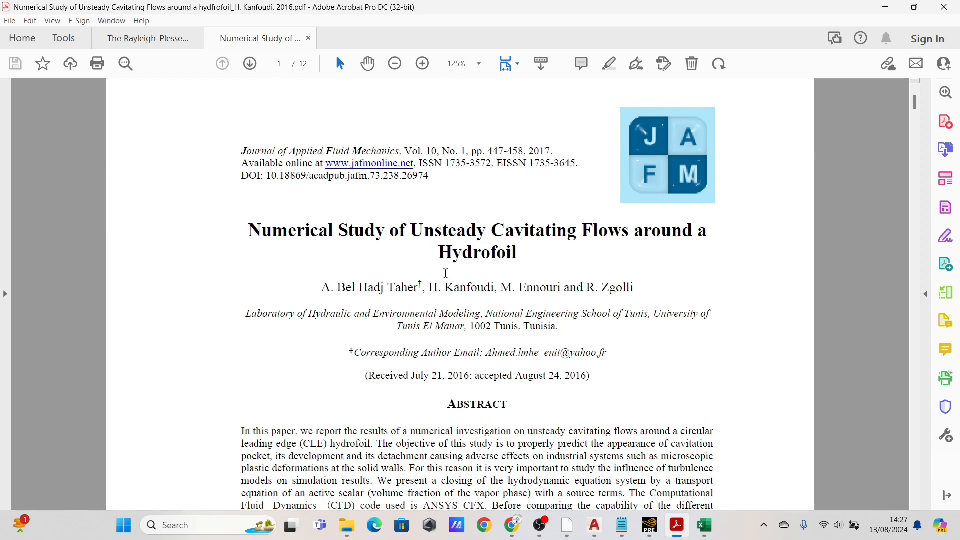
- Read the abstract of the hydrofoil cavitation paper and select the phrase naming the CFD code used
scroll(456, 275, down, 1)
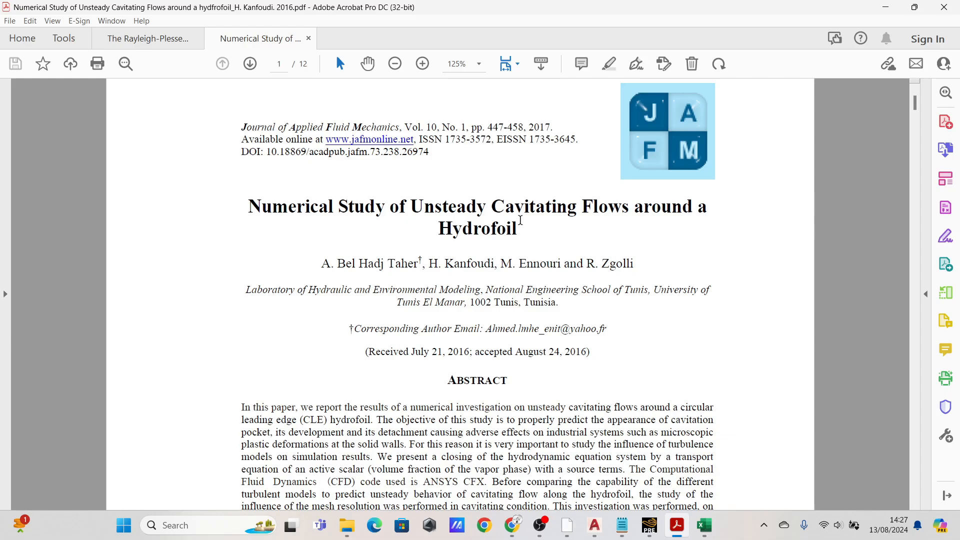
scroll(496, 215, down, 4)
scroll(639, 228, down, 3)
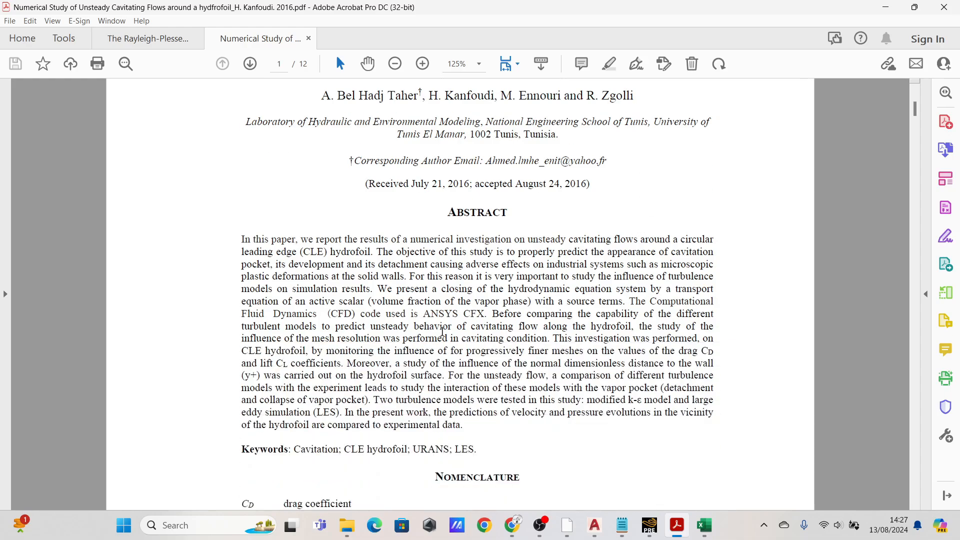
drag(374, 313, 484, 314)
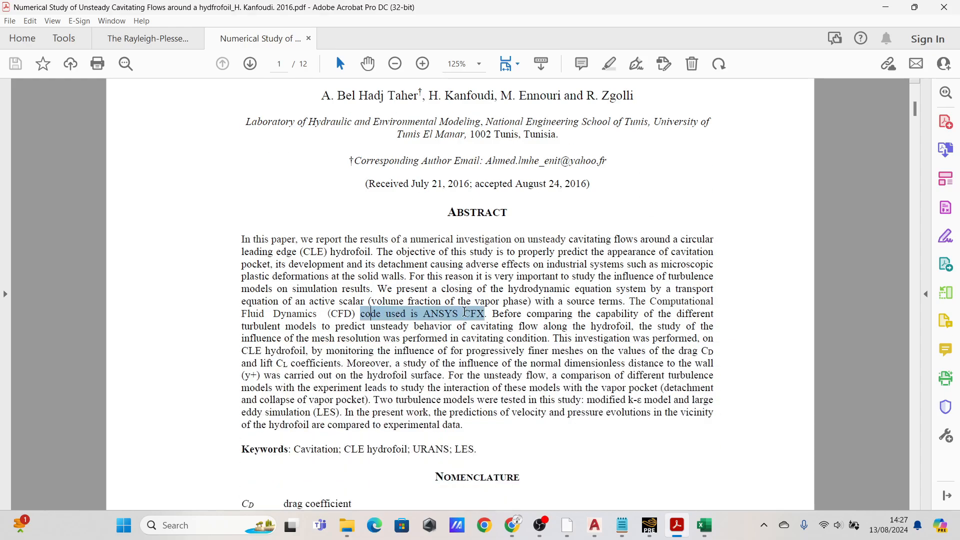
click(745, 361)
- Find Table 1 of boundary conditions and examine its saturation pressure, reference velocity, liquid density and cavitation number entries
scroll(739, 337, down, 17)
scroll(802, 302, down, 20)
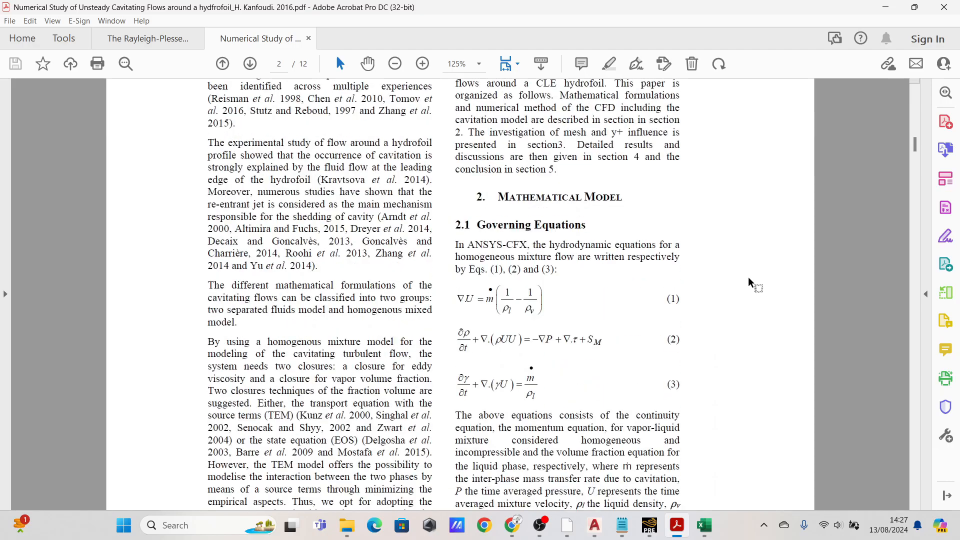
scroll(727, 271, down, 20)
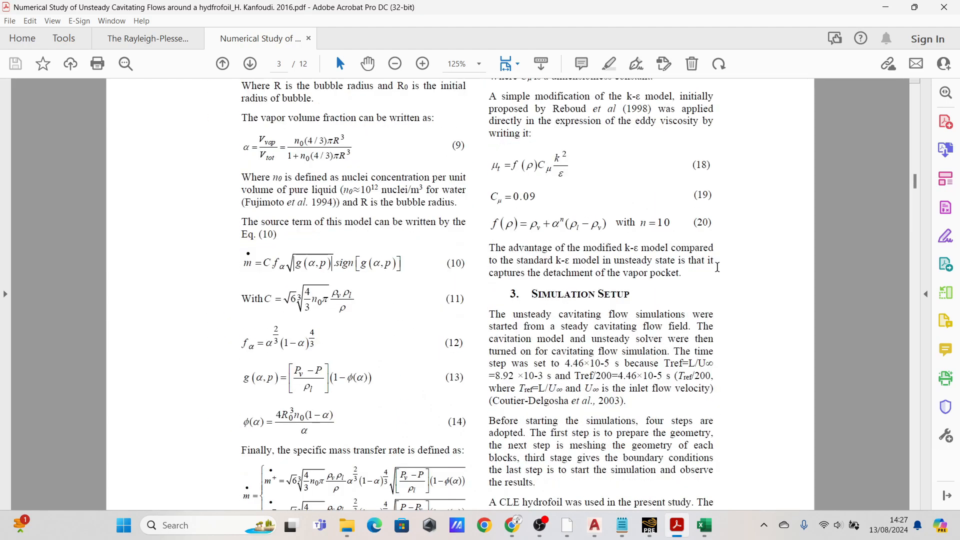
scroll(712, 252, down, 12)
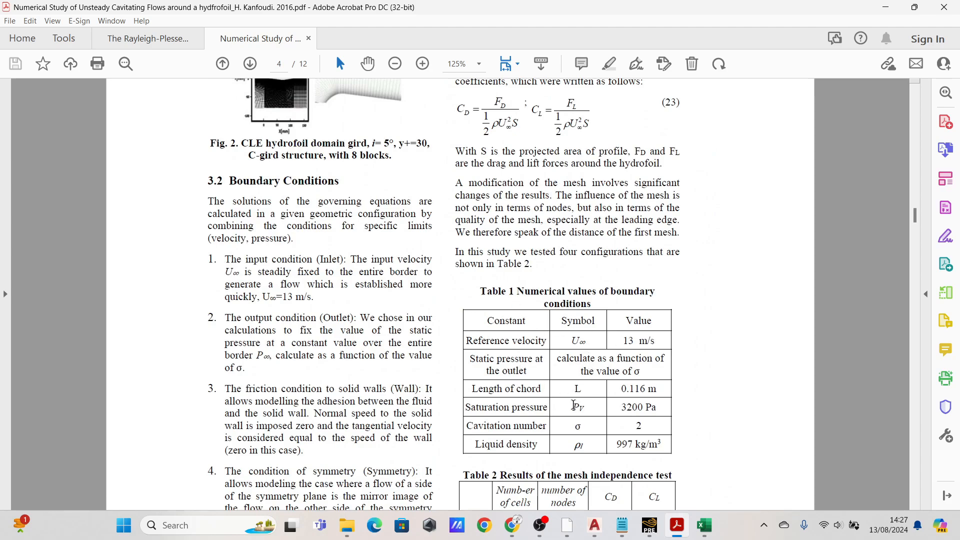
drag(572, 406, 585, 407)
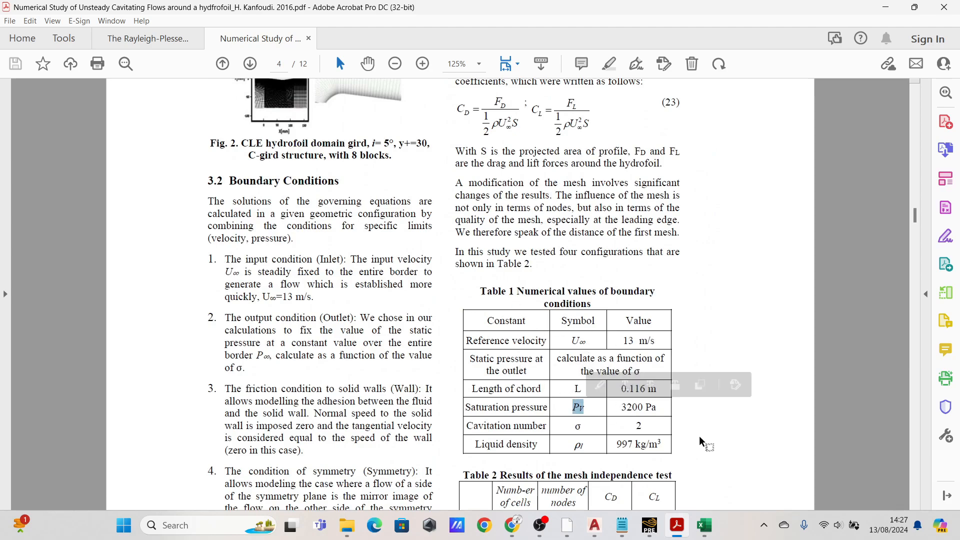
drag(563, 338, 600, 344)
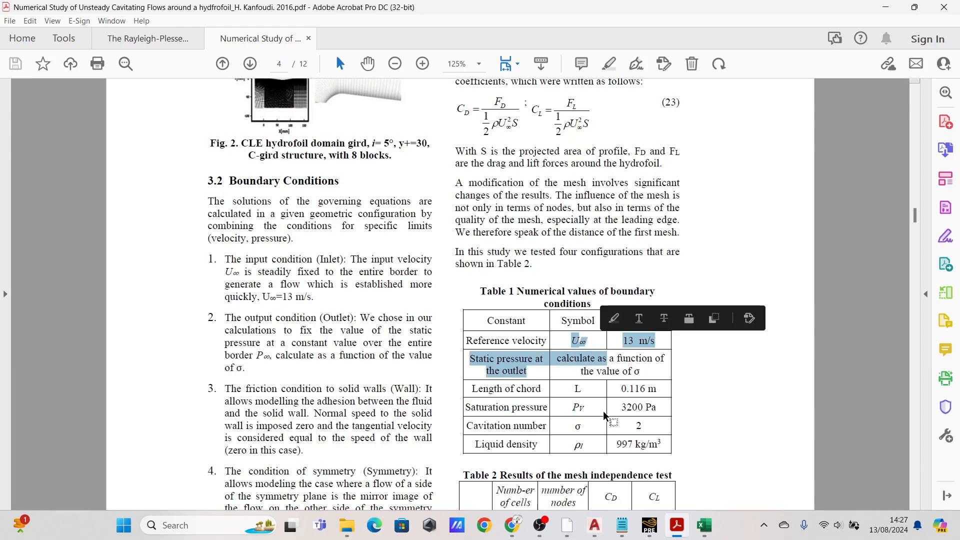
click(583, 439)
drag(572, 441, 589, 444)
click(697, 406)
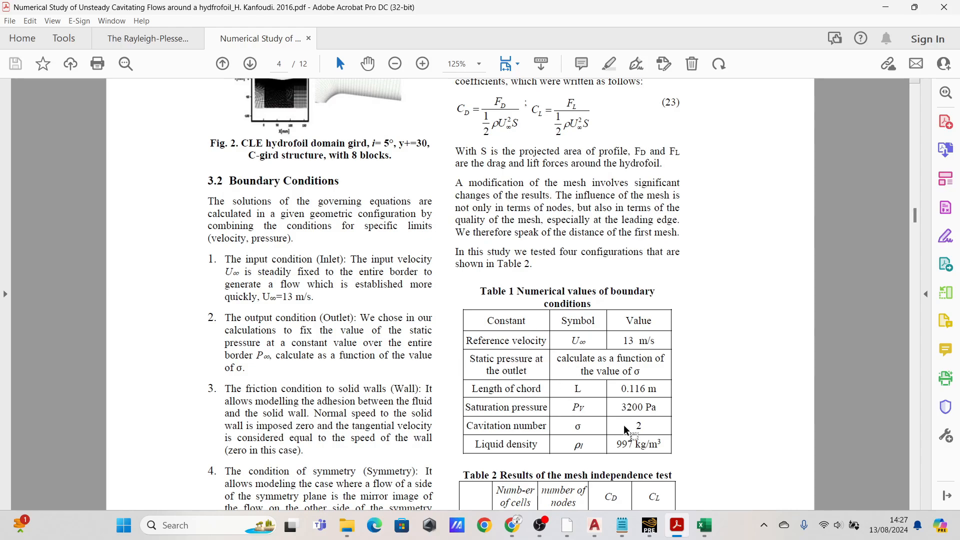
drag(631, 426, 673, 421)
- Examine the CLE hydrofoil dimensions in Fig. 1, then return to the first page of the paper
scroll(695, 425, up, 6)
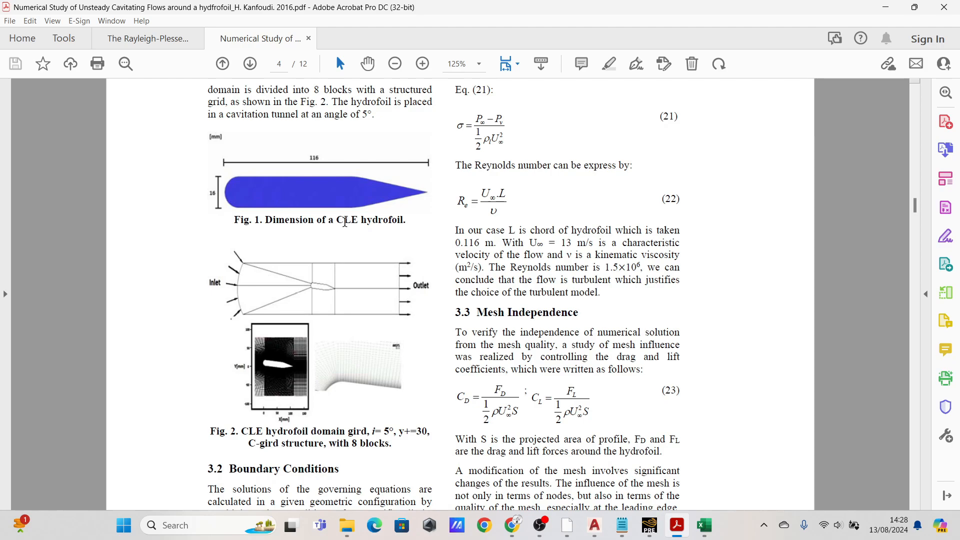
drag(337, 220, 403, 220)
click(382, 241)
scroll(815, 229, up, 3)
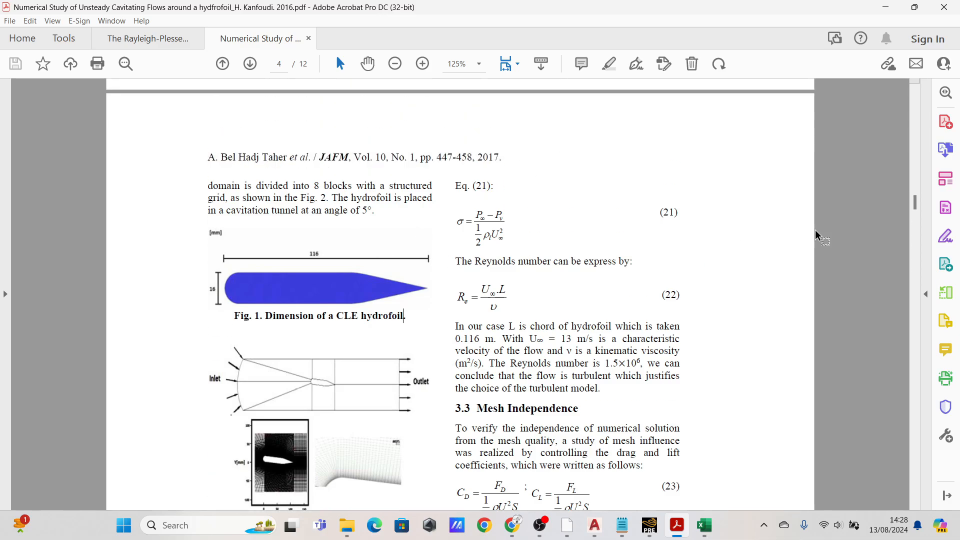
drag(915, 199, 917, 99)
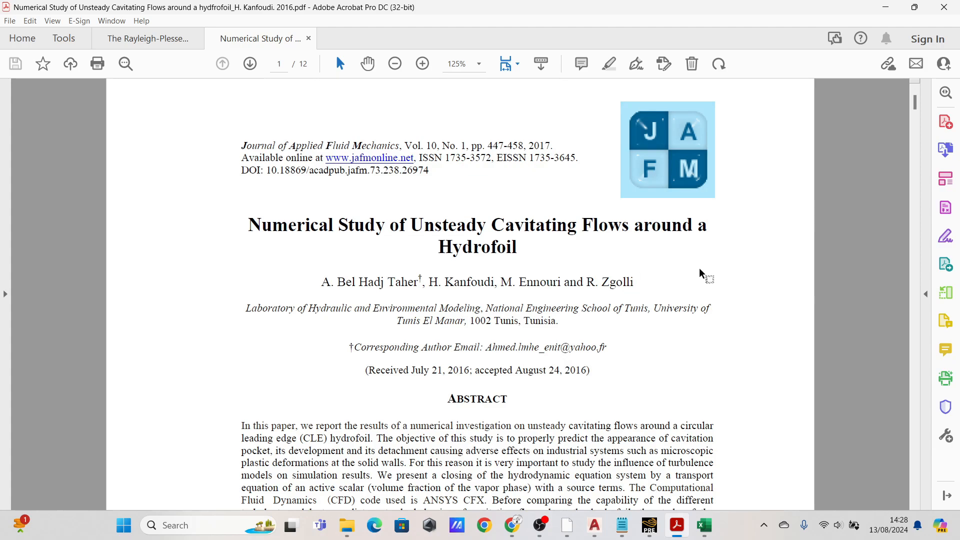
- Go back to Table 1 and select the cavitation number and saturation pressure values
scroll(698, 268, down, 20)
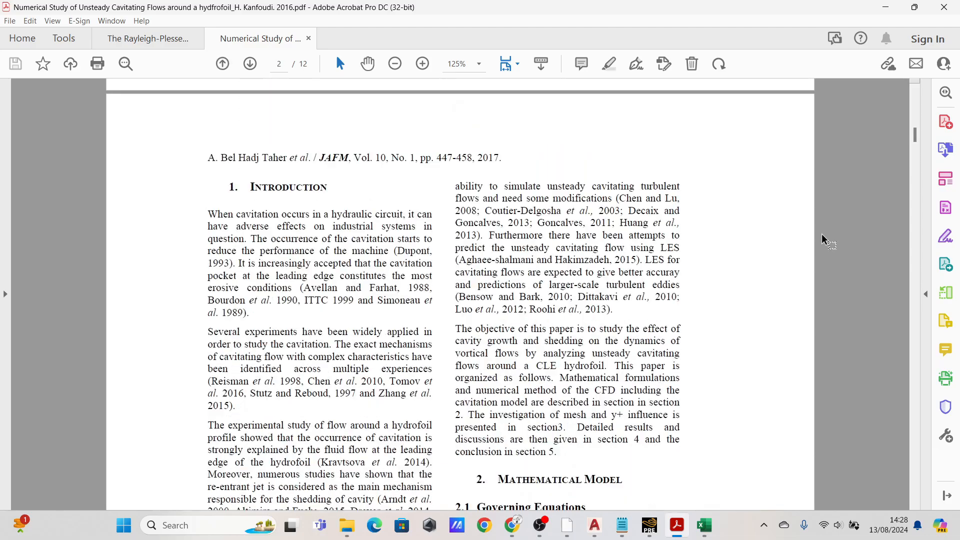
scroll(822, 234, down, 20)
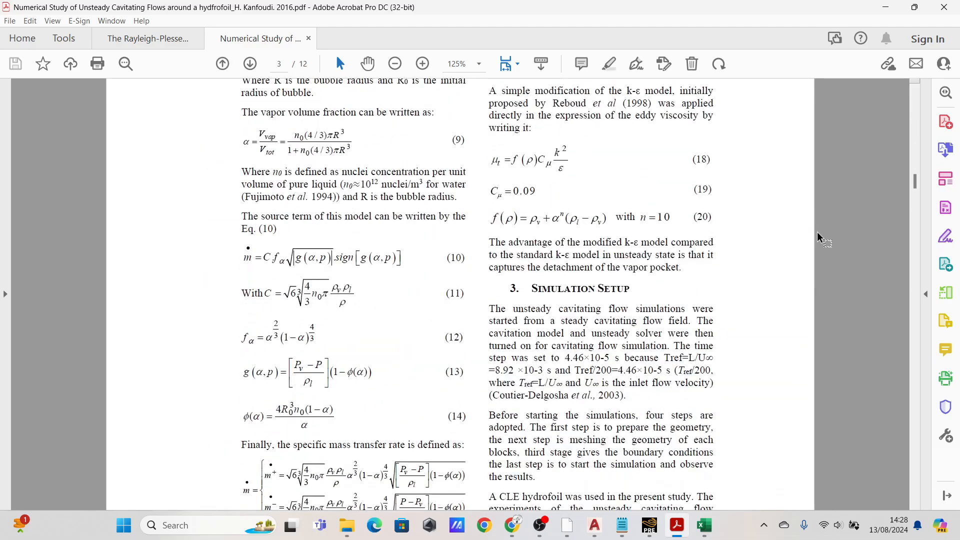
scroll(817, 232, down, 15)
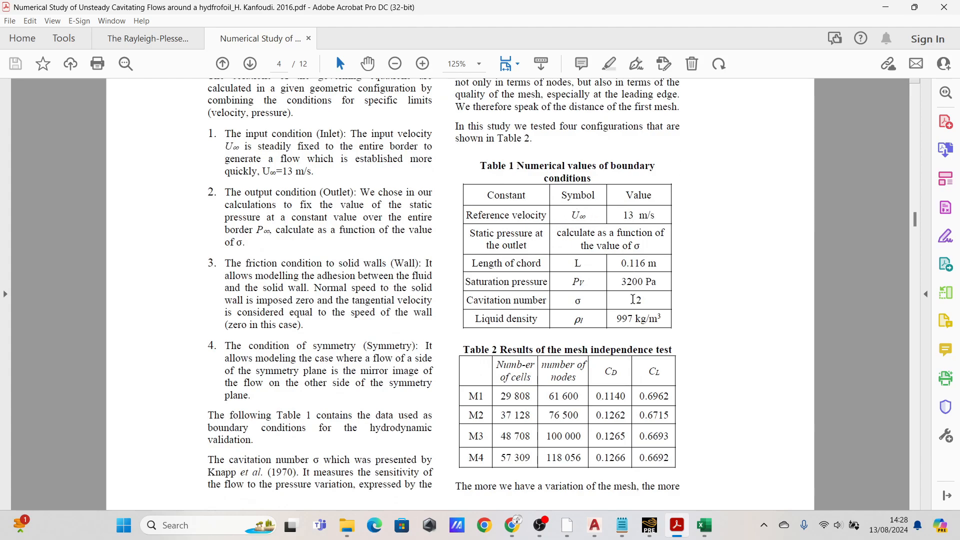
drag(633, 299, 652, 294)
click(551, 303)
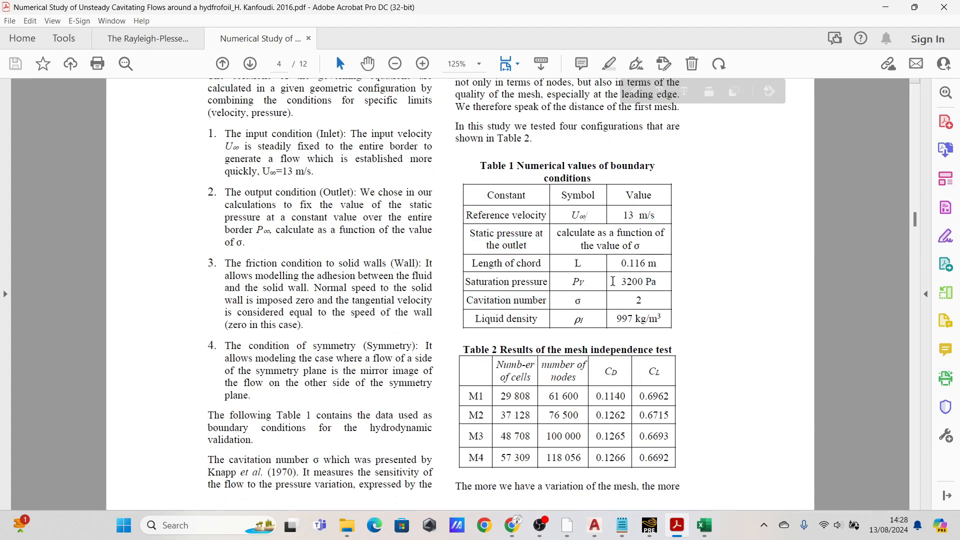
drag(620, 281, 654, 282)
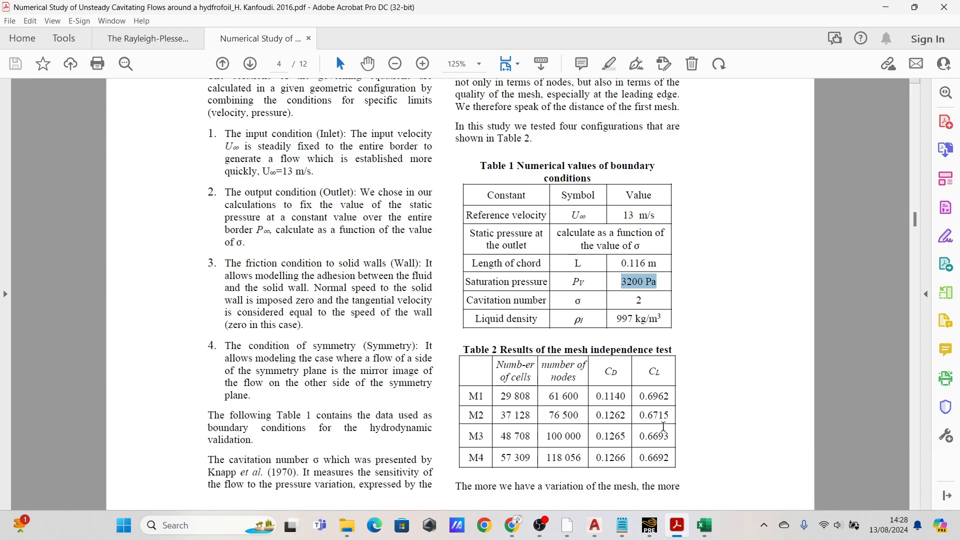
- Switch to the Excel workbook and check the reference pressure, vapor pressure, density, velocity and cavitation number values on Sheet3
click(704, 525)
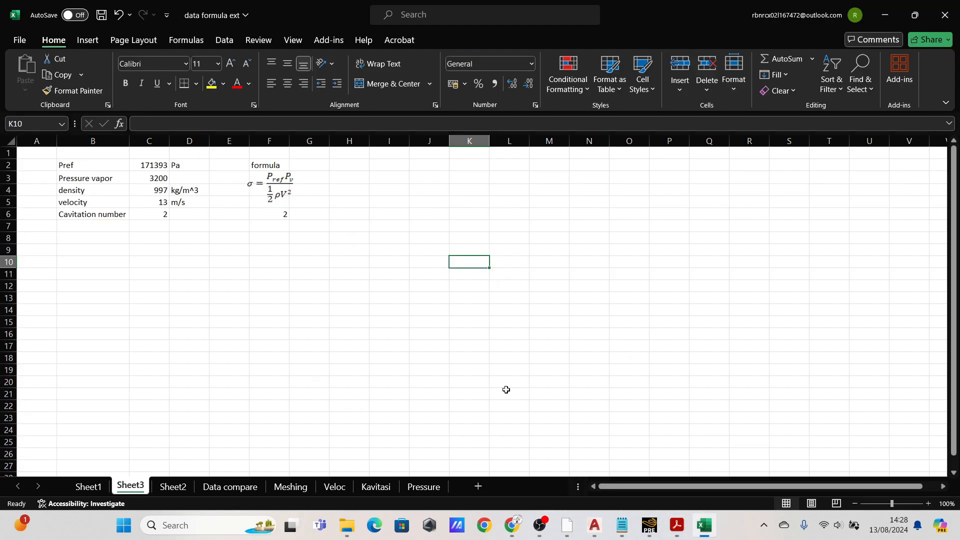
click(140, 167)
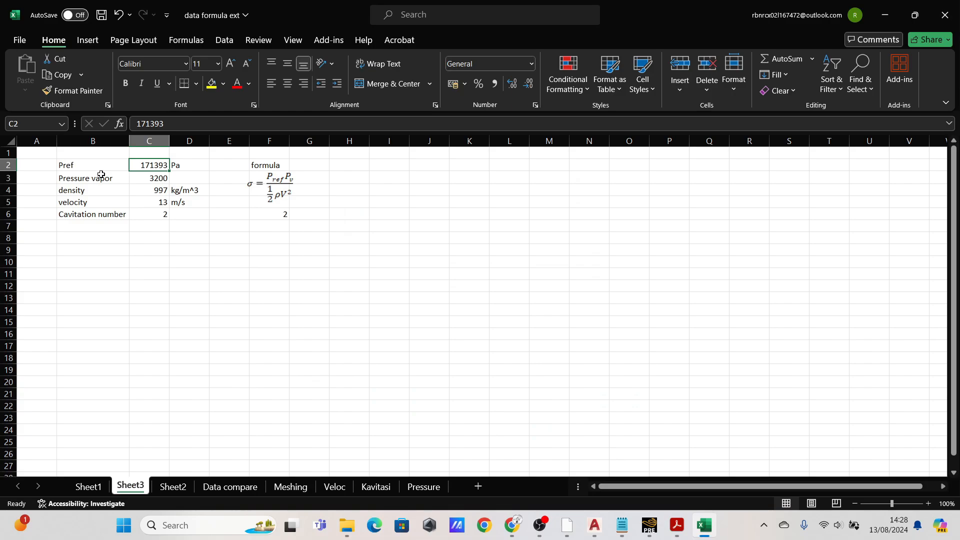
click(158, 179)
click(159, 189)
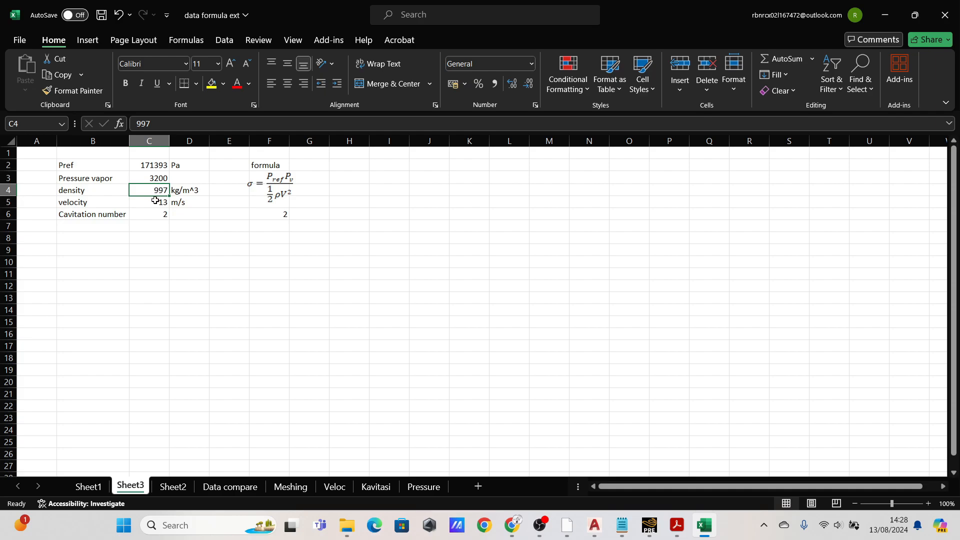
click(156, 200)
click(166, 214)
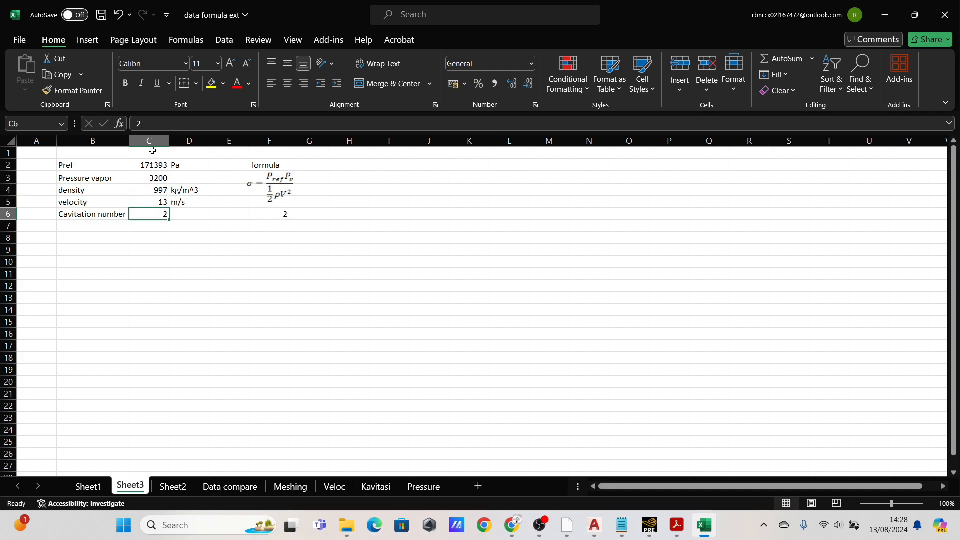
- Inspect the cavitation number formula in cell F6 and the cells it references
click(256, 214)
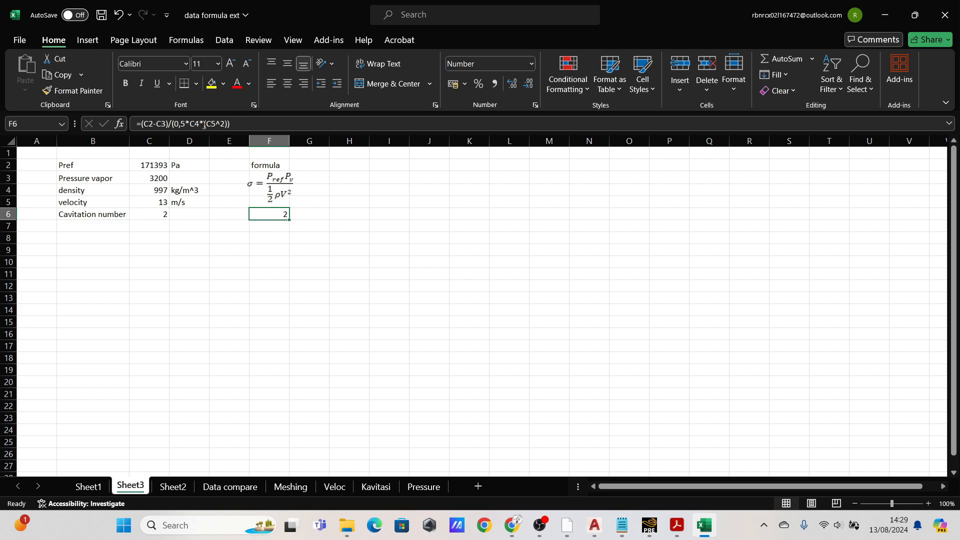
key(F2)
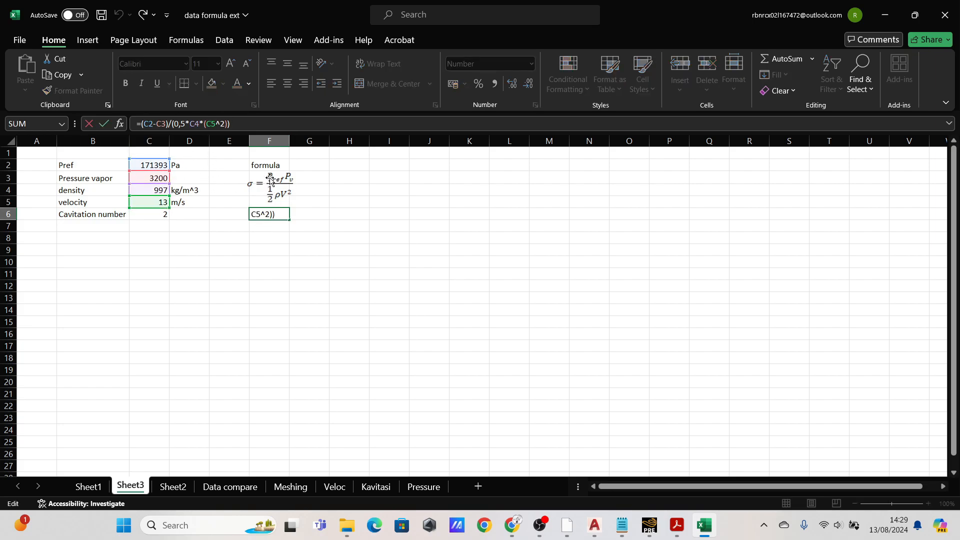
click(327, 221)
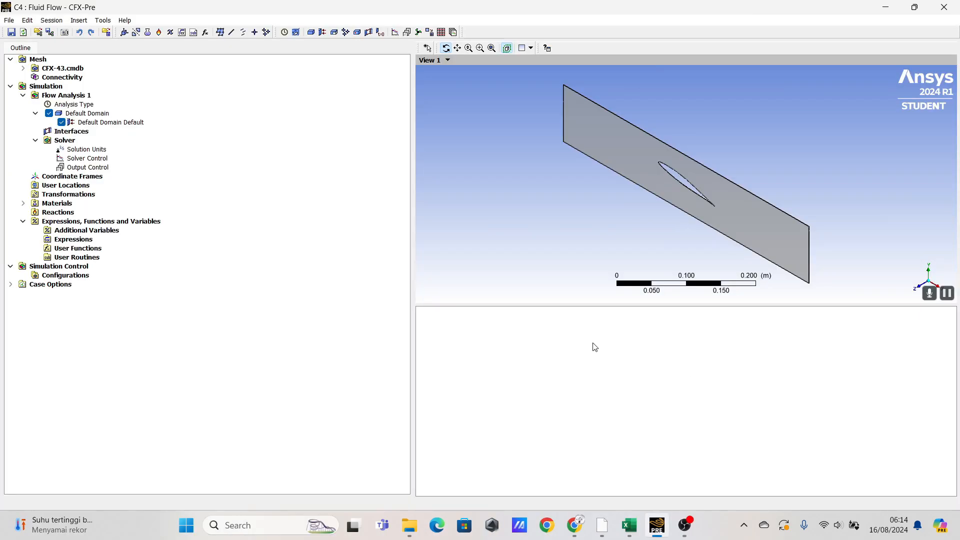
- Switch to CFX-Pre, open Default Domain for editing and remove Fluid 1 from its fluid definitions
click(81, 114)
double_click(91, 117)
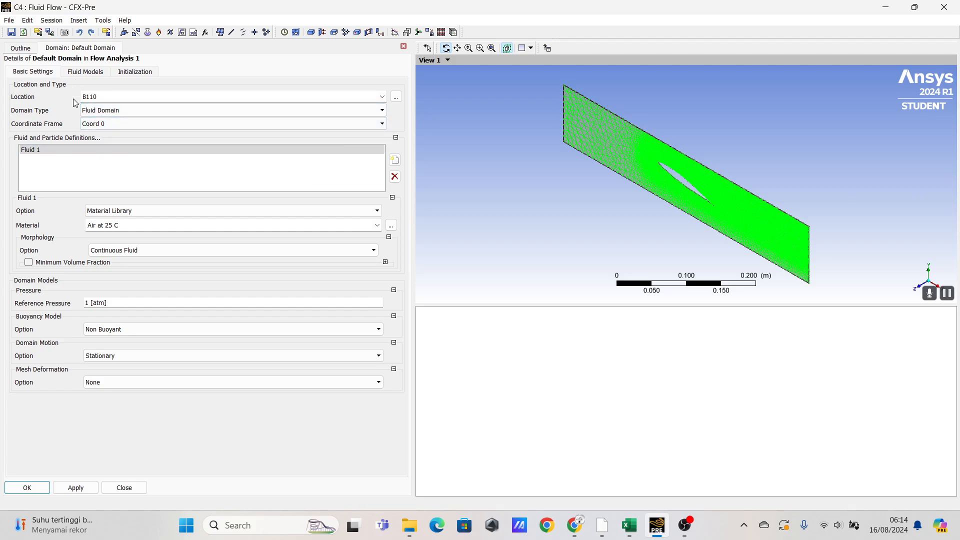
click(197, 175)
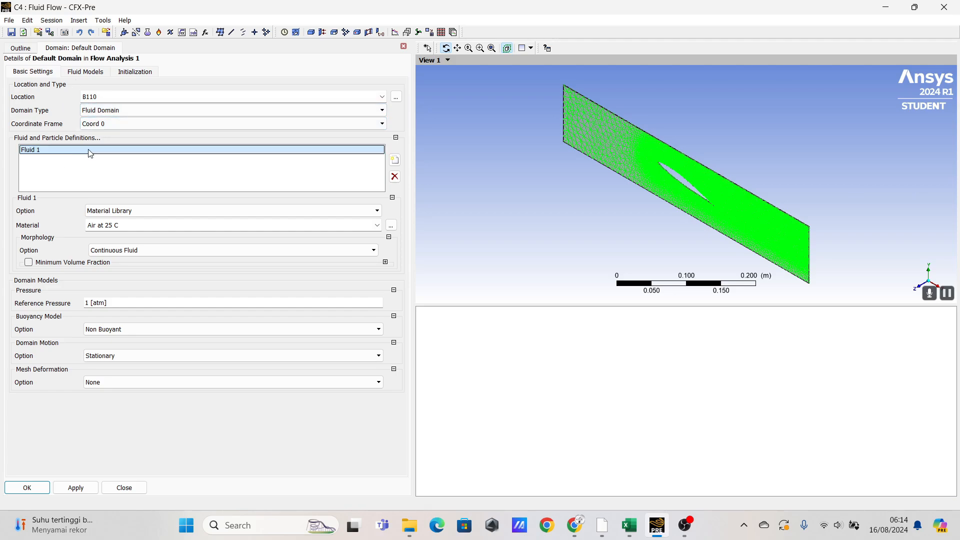
click(395, 177)
- Add two fluid definitions named Water and Water vapour to the domain
click(395, 159)
text(Water)
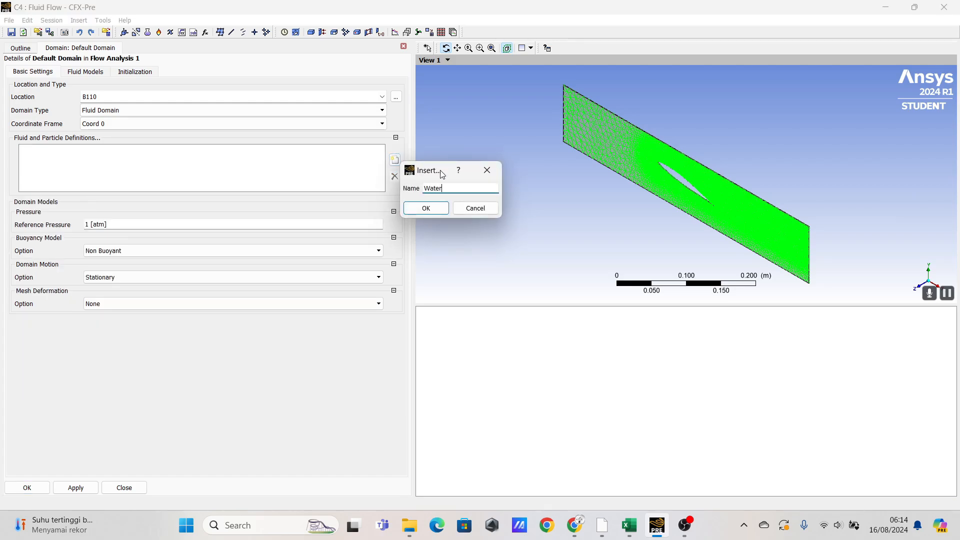
click(429, 208)
click(395, 165)
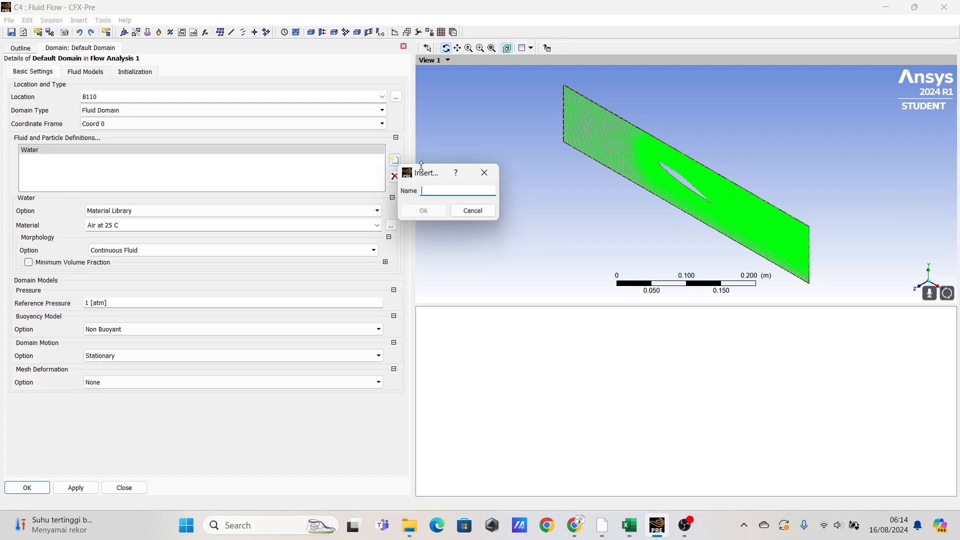
text(Water vapour)
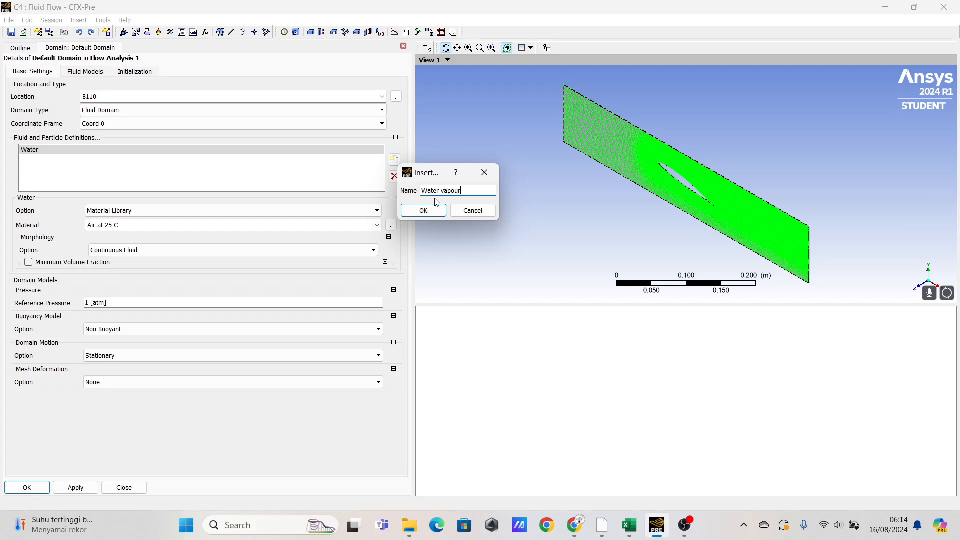
key(Return)
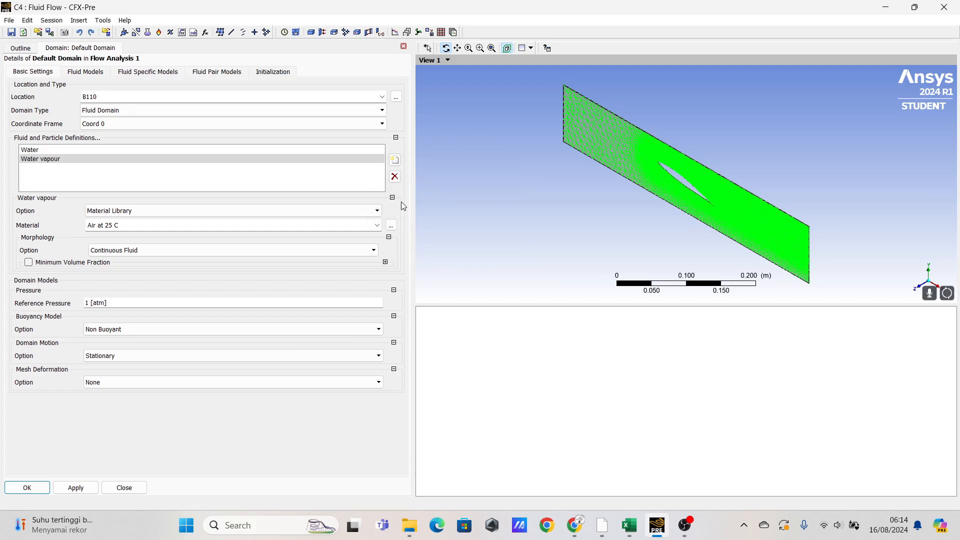
- Assign the Water material to the Water fluid
click(66, 152)
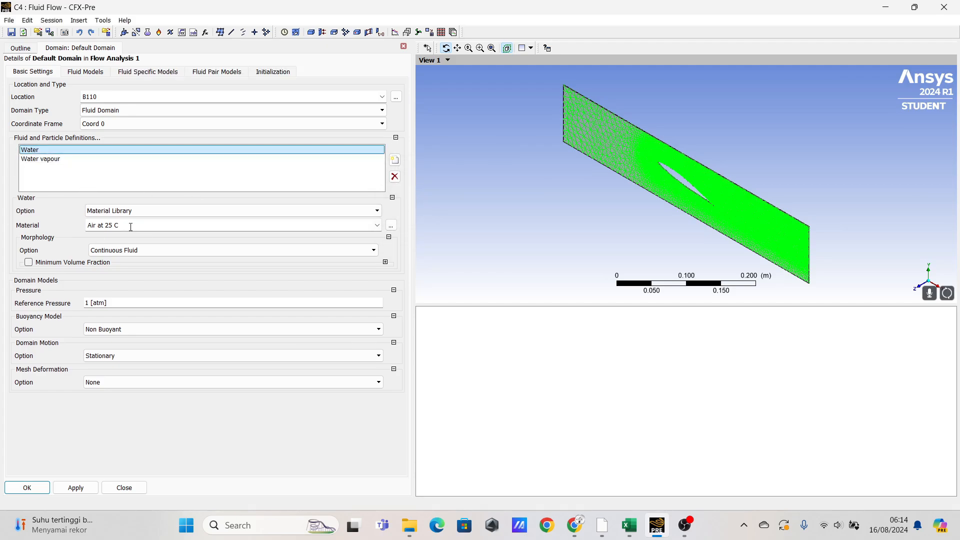
click(391, 224)
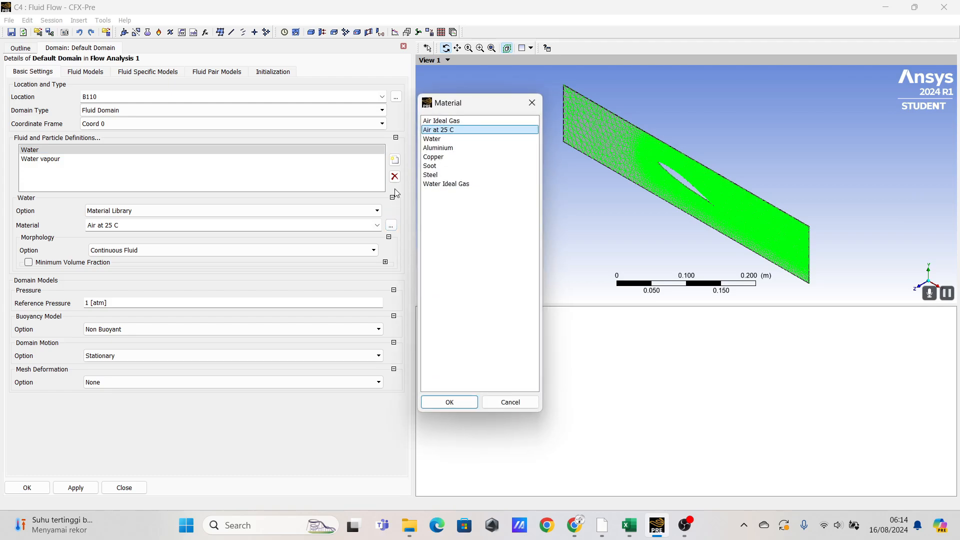
click(440, 138)
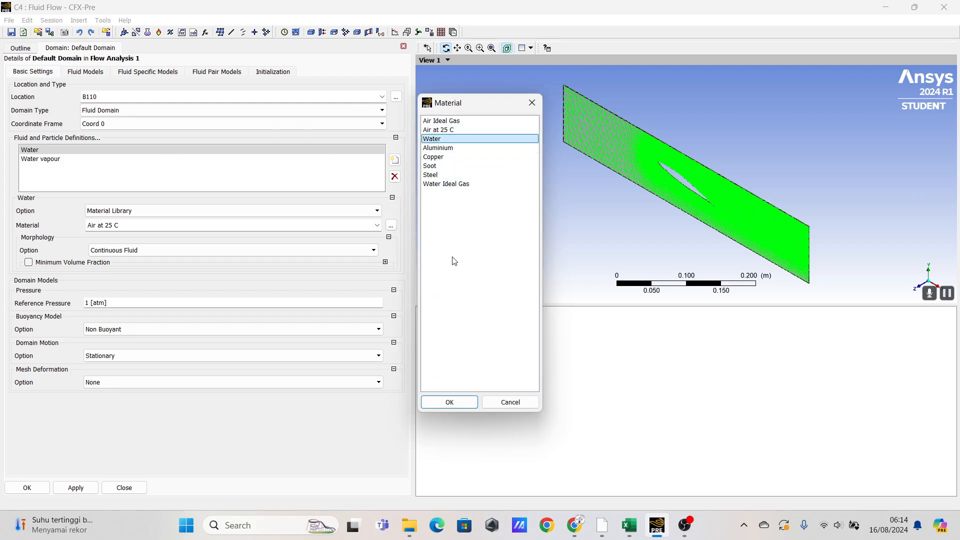
click(461, 402)
- Select the Water vapour fluid and check which materials are available for it
click(85, 159)
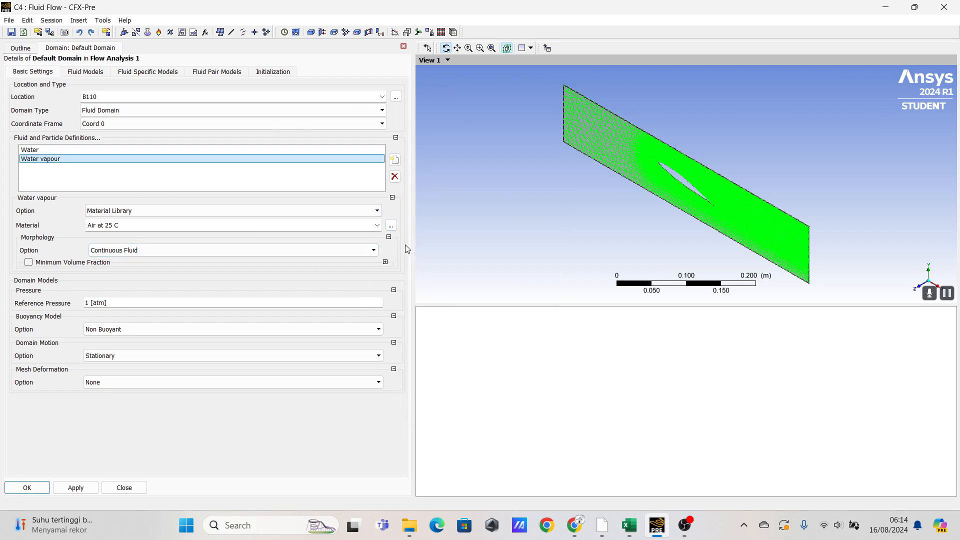
click(391, 225)
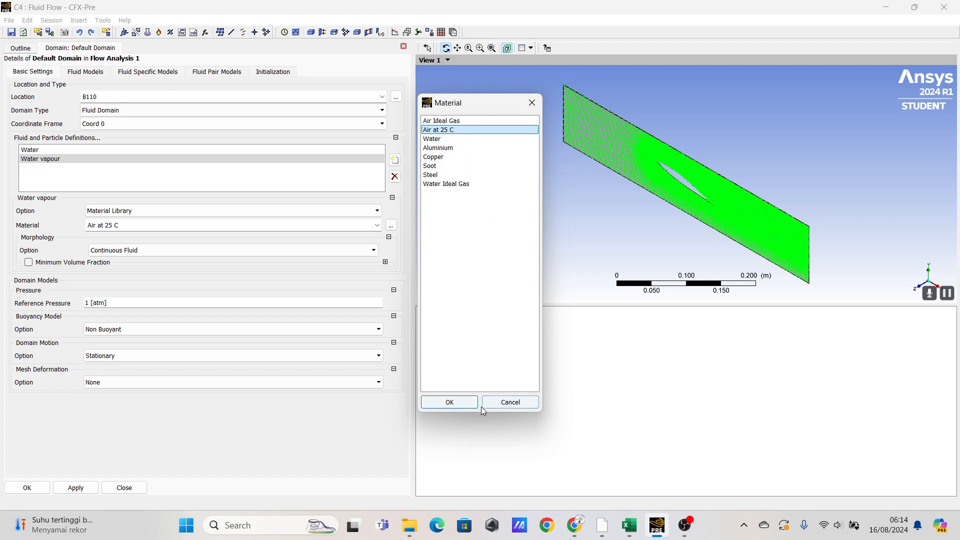
click(497, 406)
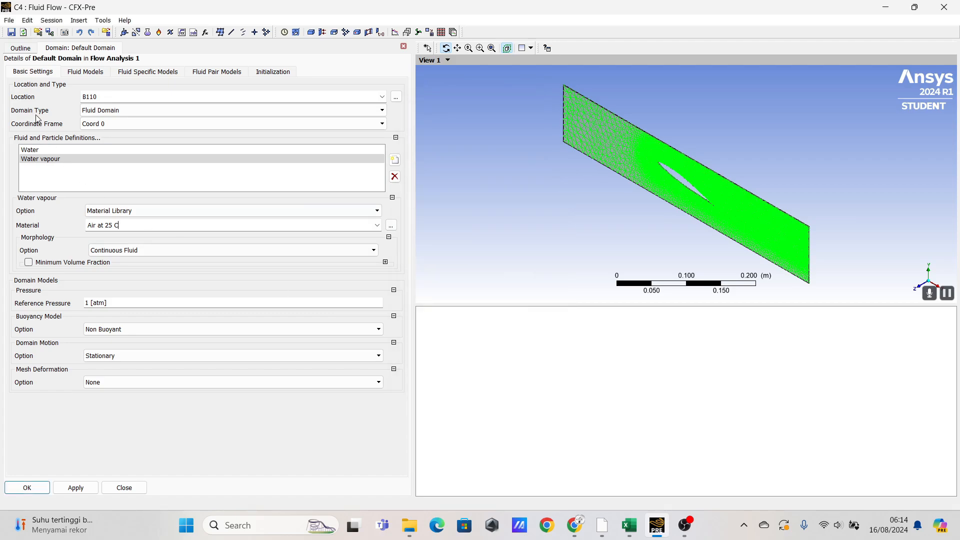
- Import the Water Vapour at 25 C material from the Water Data group of the standard material library
click(20, 48)
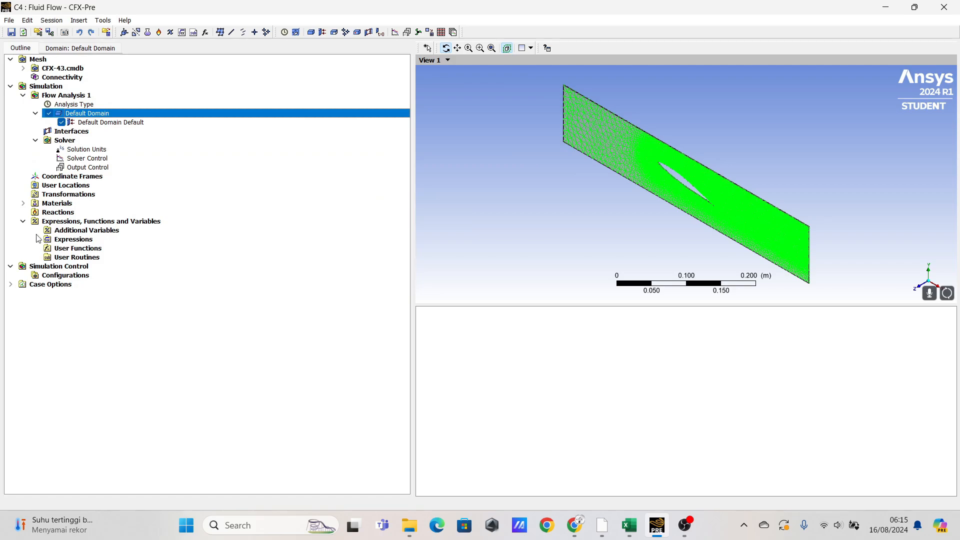
click(23, 203)
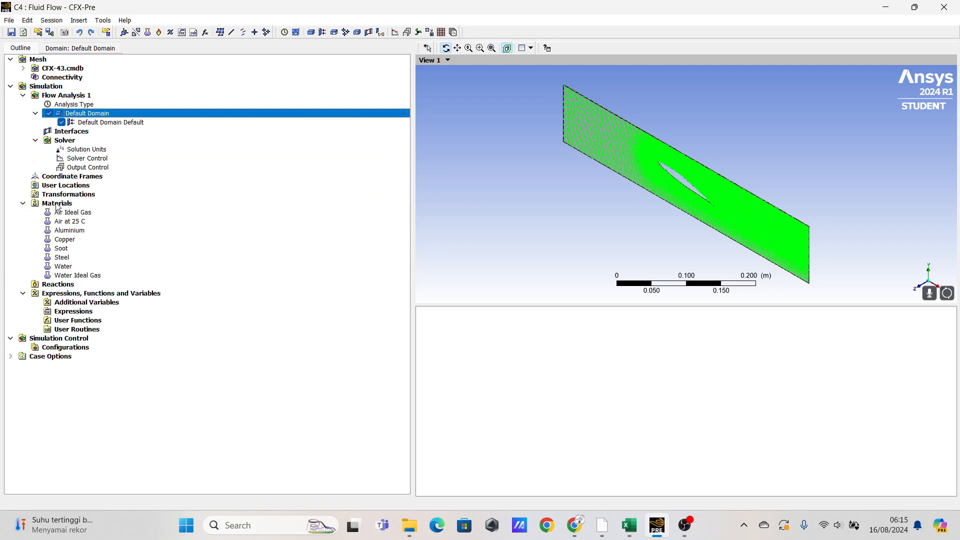
right_click(57, 205)
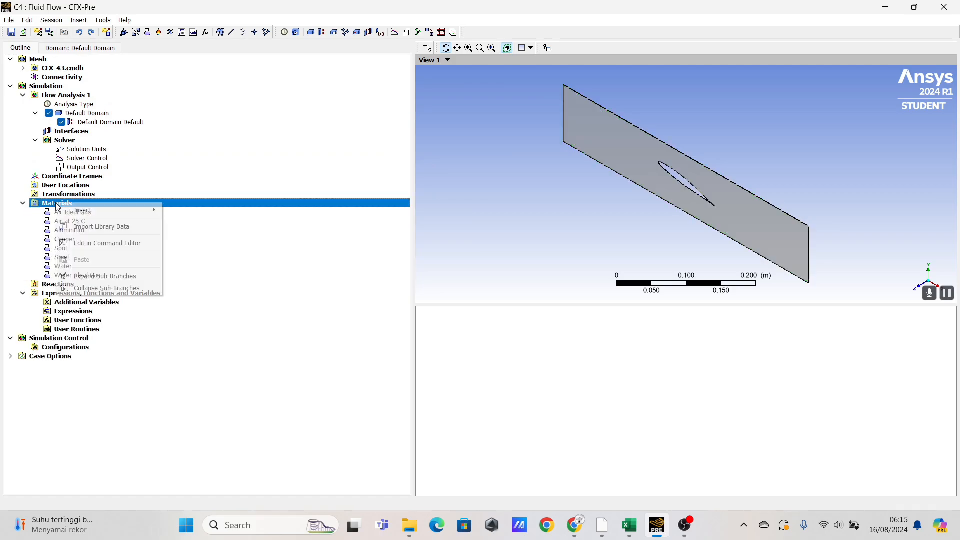
click(90, 227)
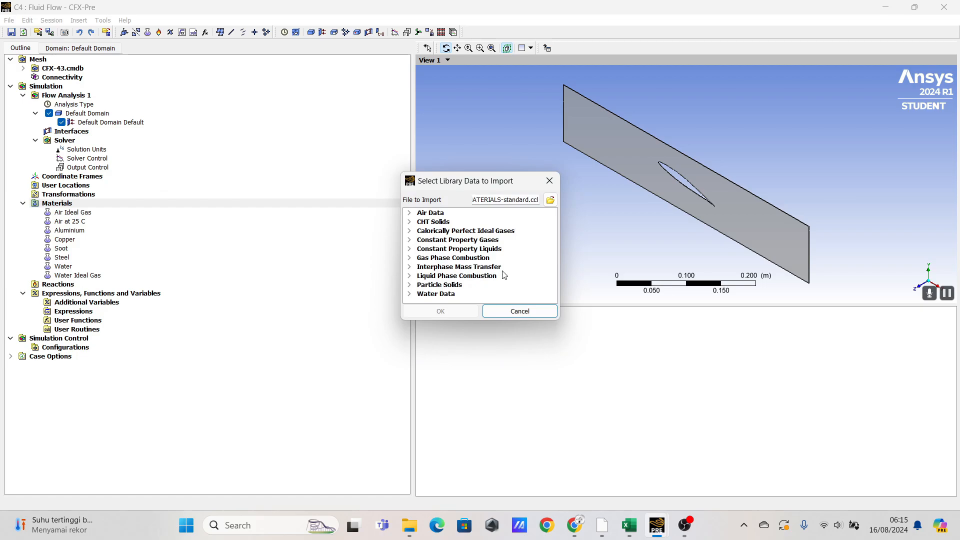
click(409, 294)
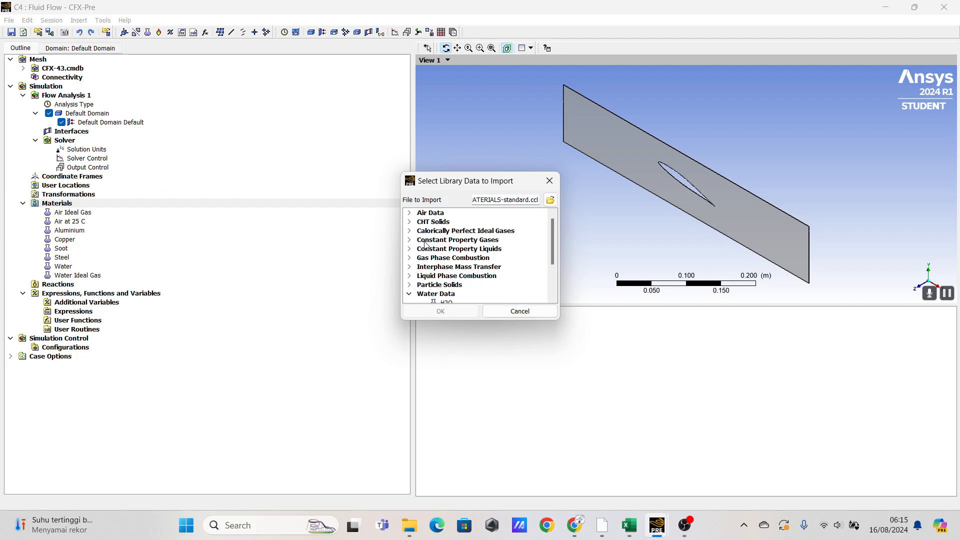
click(409, 249)
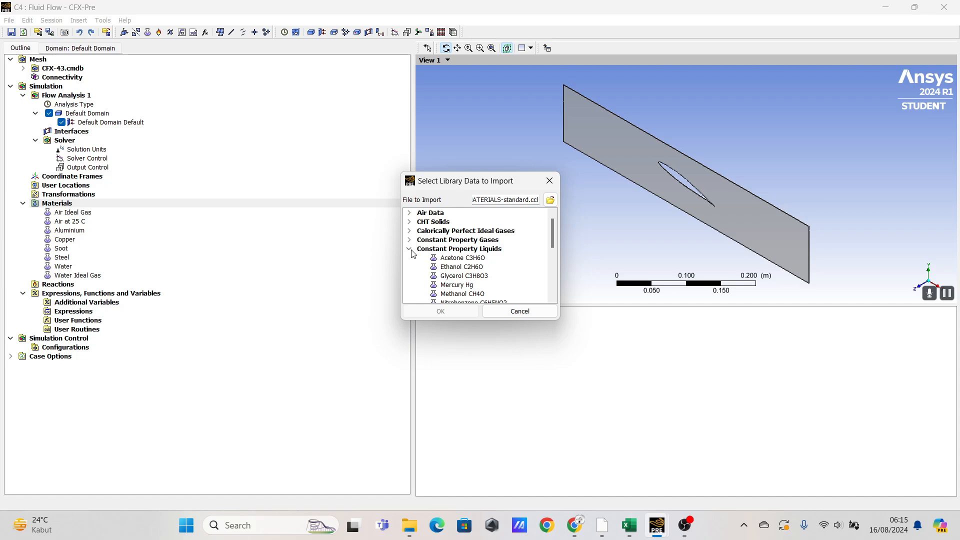
click(410, 249)
scroll(450, 247, down, 2)
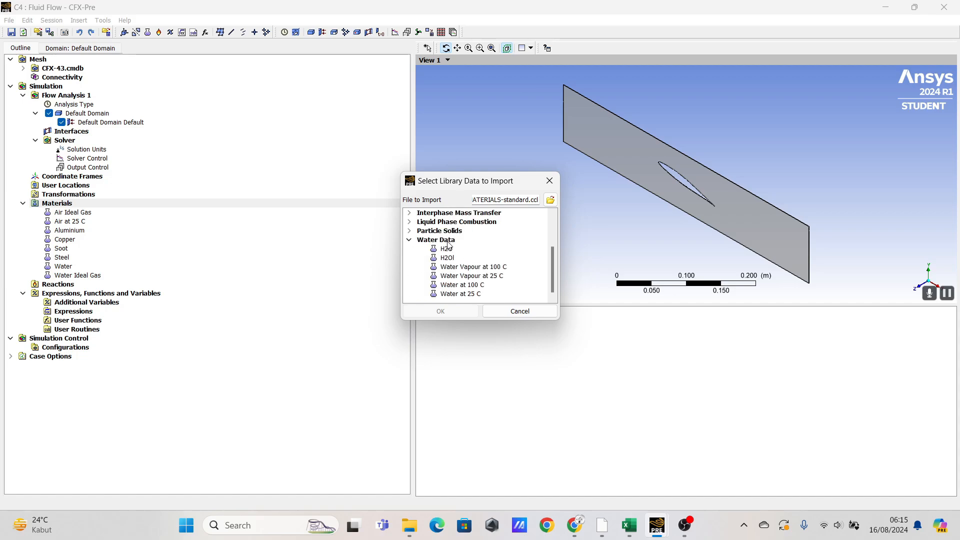
scroll(448, 245, up, 1)
scroll(456, 264, down, 1)
click(468, 278)
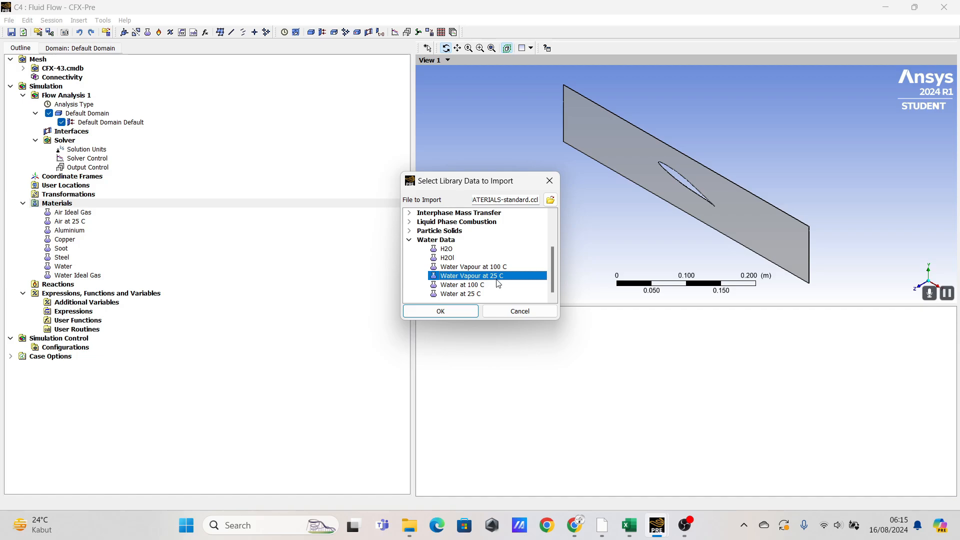
click(464, 310)
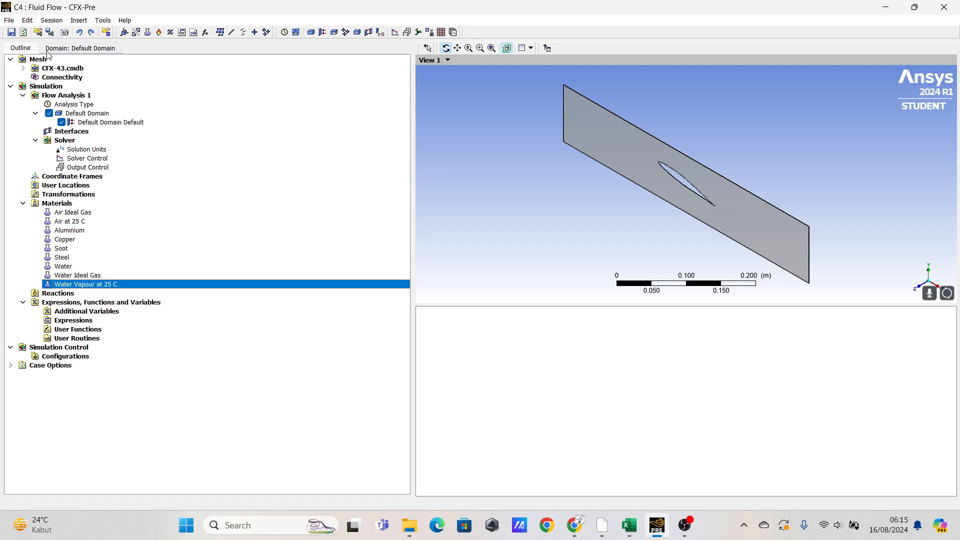
- Assign the Water Vapour at 25 C material to the Water vapour fluid in Default Domain
click(71, 48)
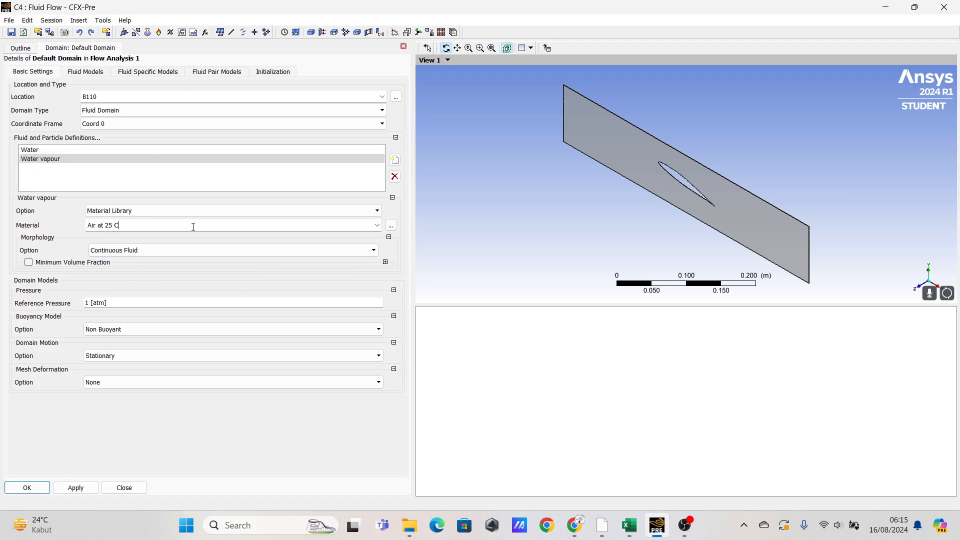
click(391, 225)
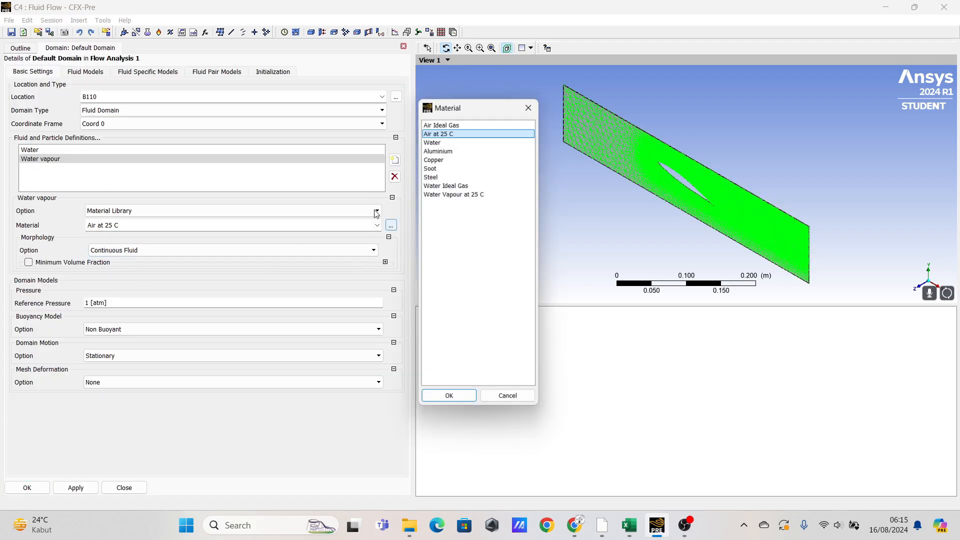
click(440, 194)
click(463, 402)
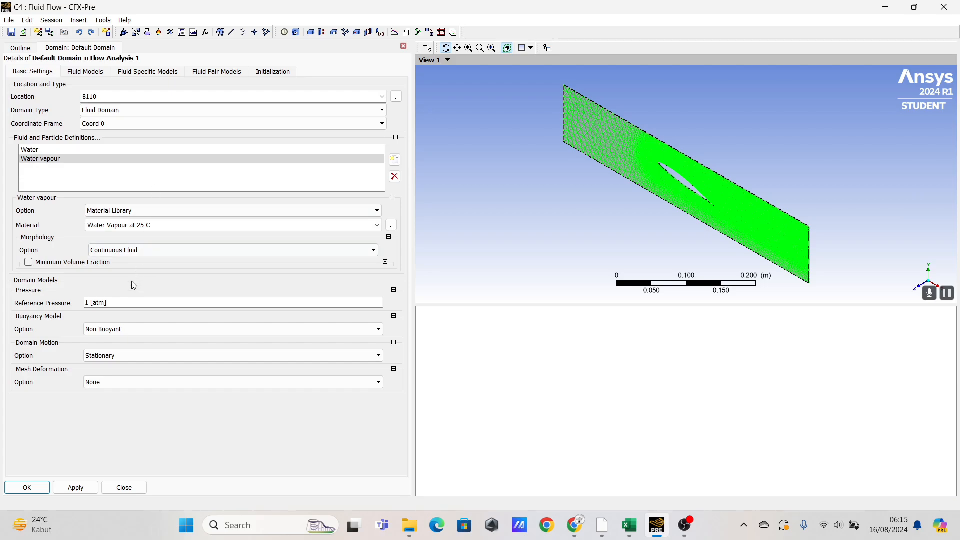
- Set the domain's reference pressure to 171393 Pa, placing the Excel data sheet side by side with CFX-Pre for reference
click(110, 302)
click(365, 303)
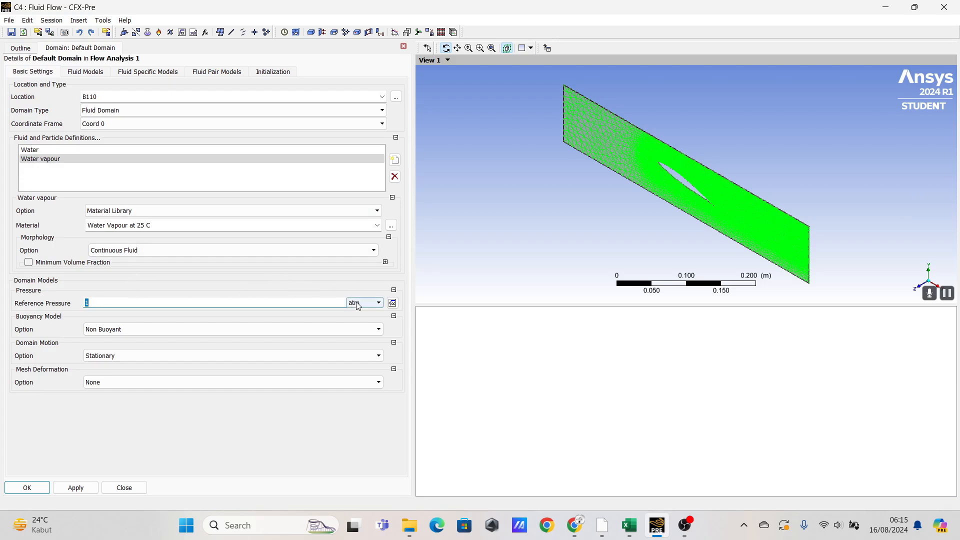
click(364, 319)
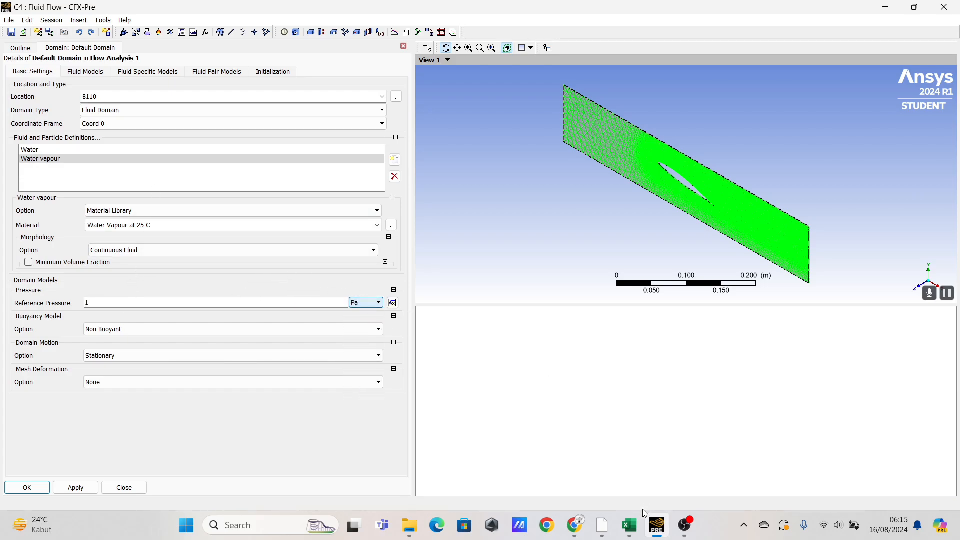
click(631, 526)
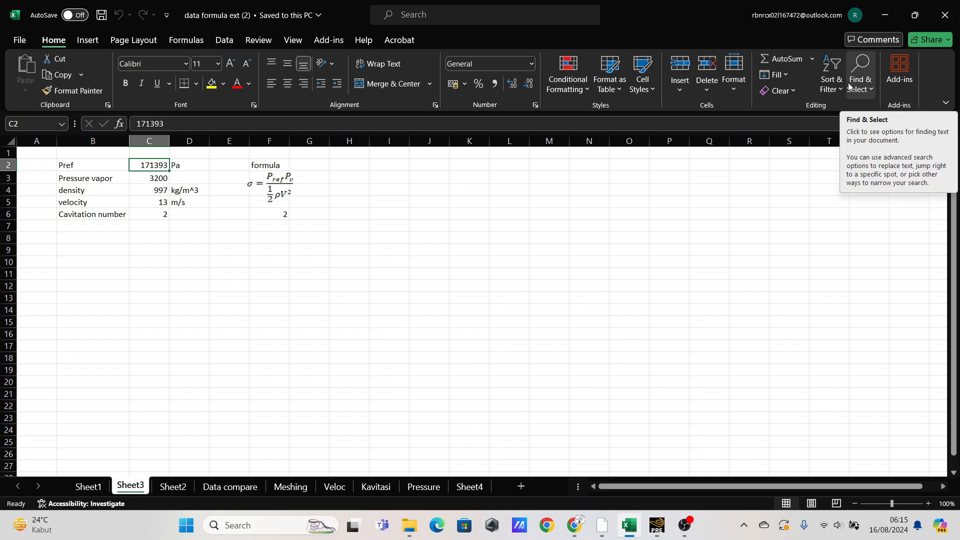
key(super+Right)
click(121, 199)
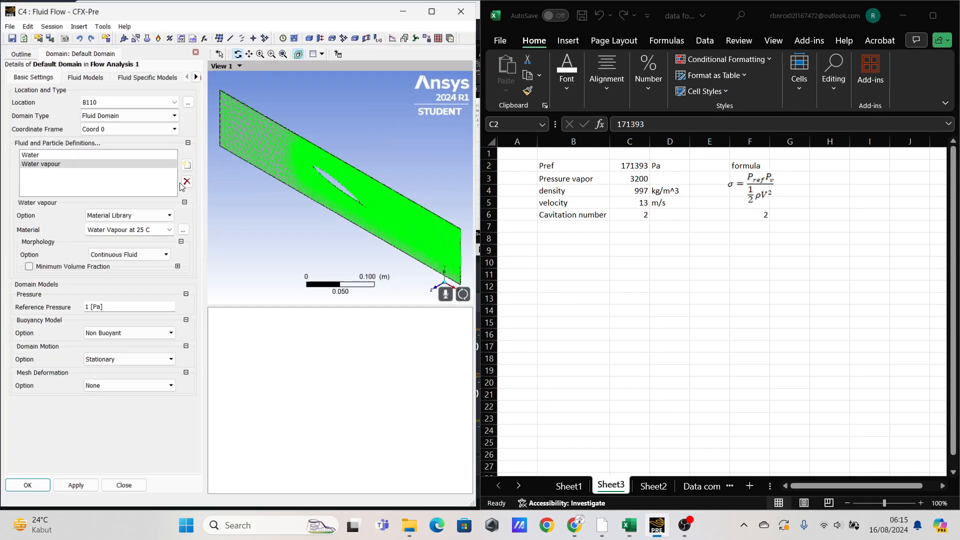
click(92, 307)
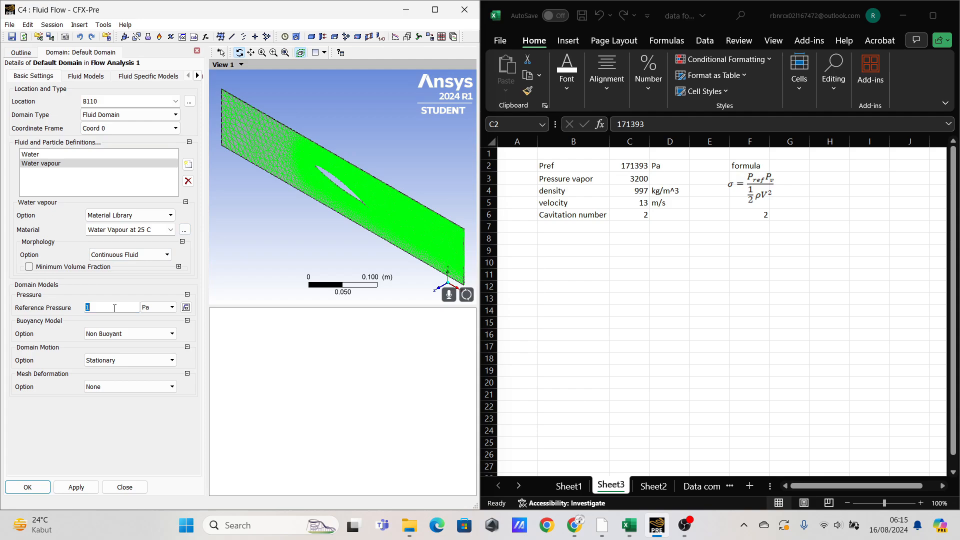
click(158, 307)
click(157, 318)
text(171393)
- Enable the homogeneous multiphase model for the domain and set its free surface model to Standard
click(86, 76)
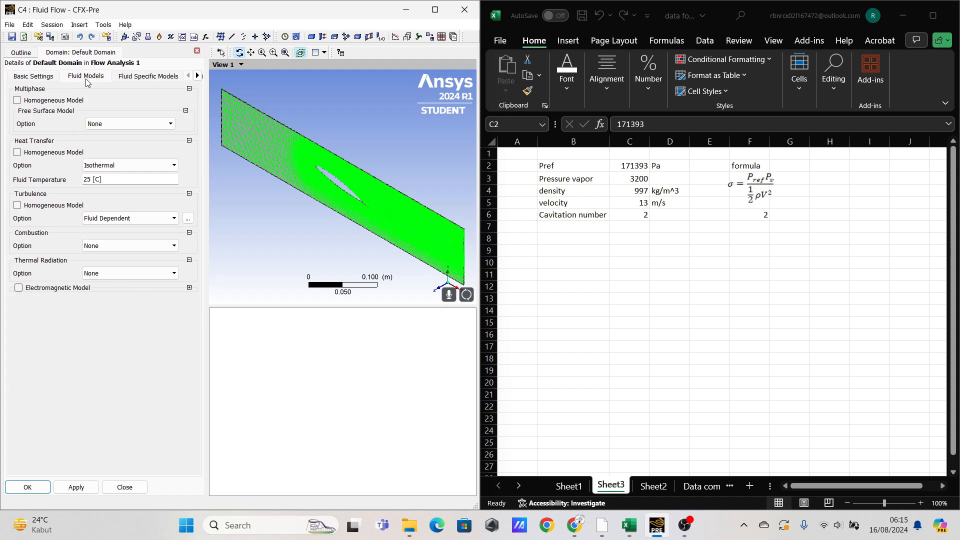
click(17, 100)
click(125, 123)
click(100, 144)
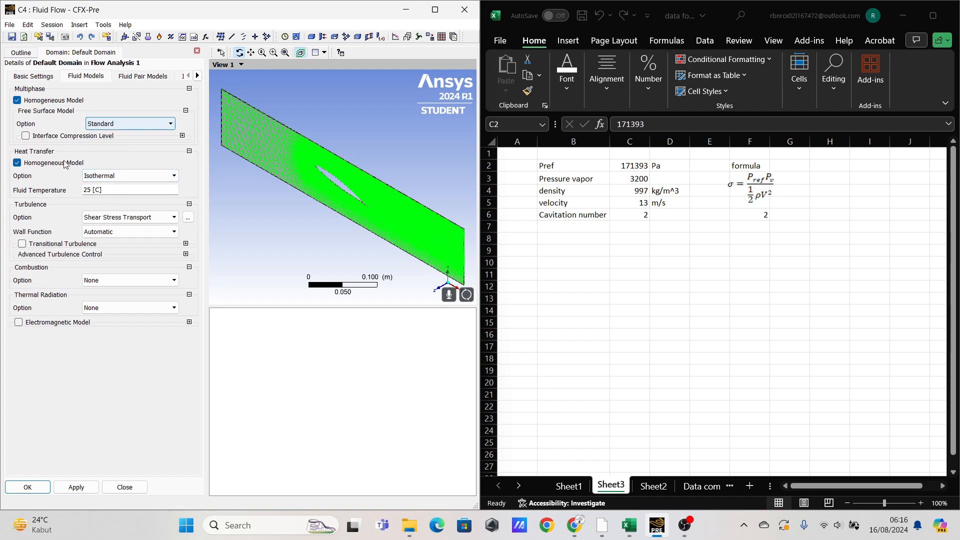
- Set the Water and Water vapour pair's mass transfer to Cavitation with the Rayleigh Plesset option, and enable its saturation pressure
click(142, 78)
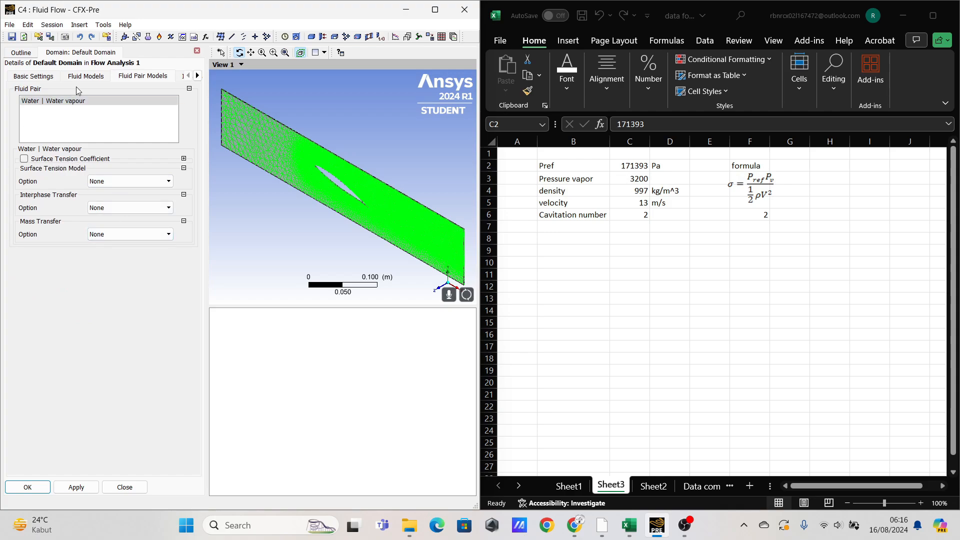
click(110, 235)
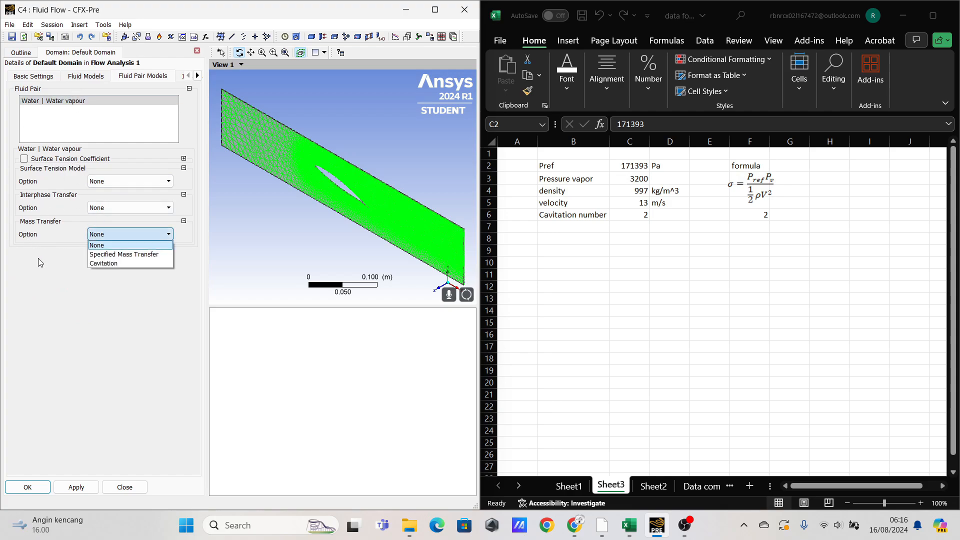
click(111, 263)
click(129, 259)
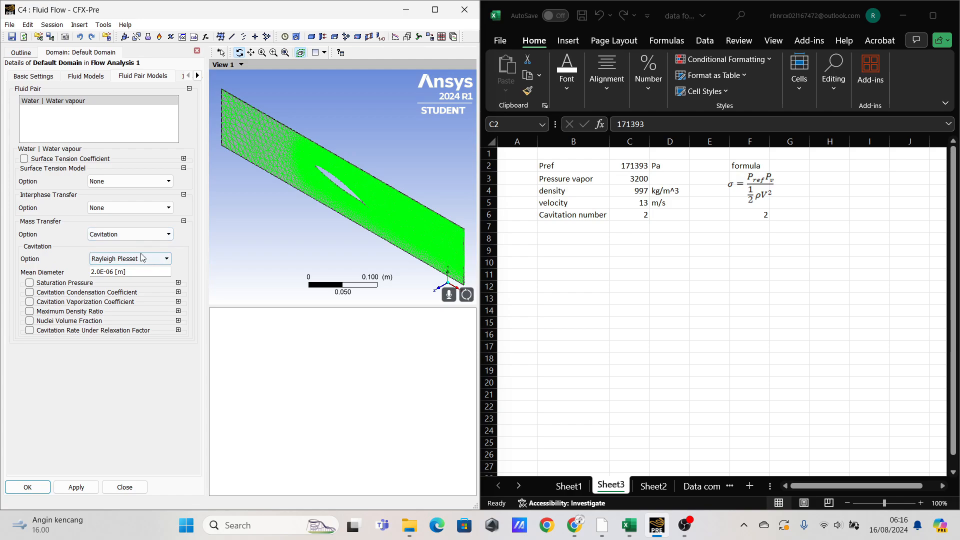
click(128, 269)
click(29, 284)
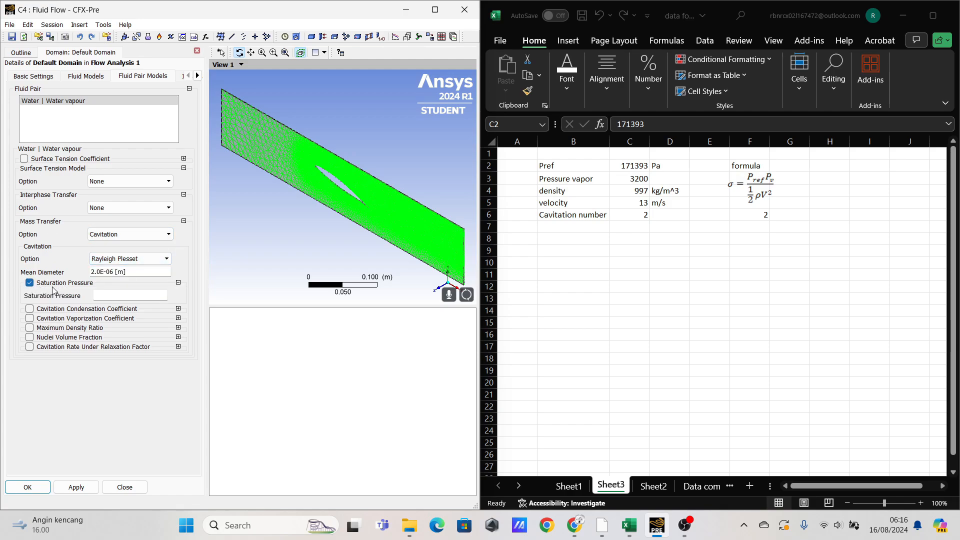
click(106, 296)
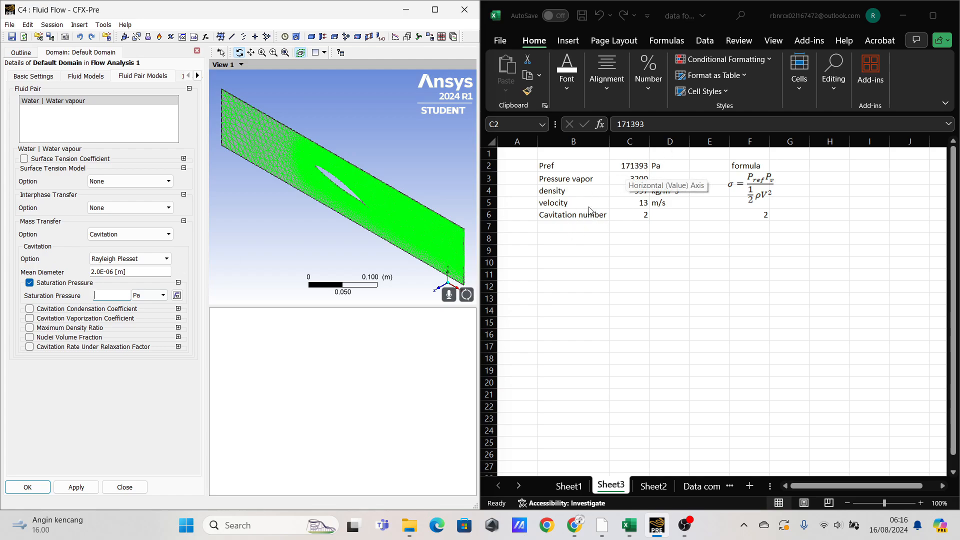
- Switch to Excel and copy the Pa unit from cell D2 to D3 beside the vapor pressure
click(631, 168)
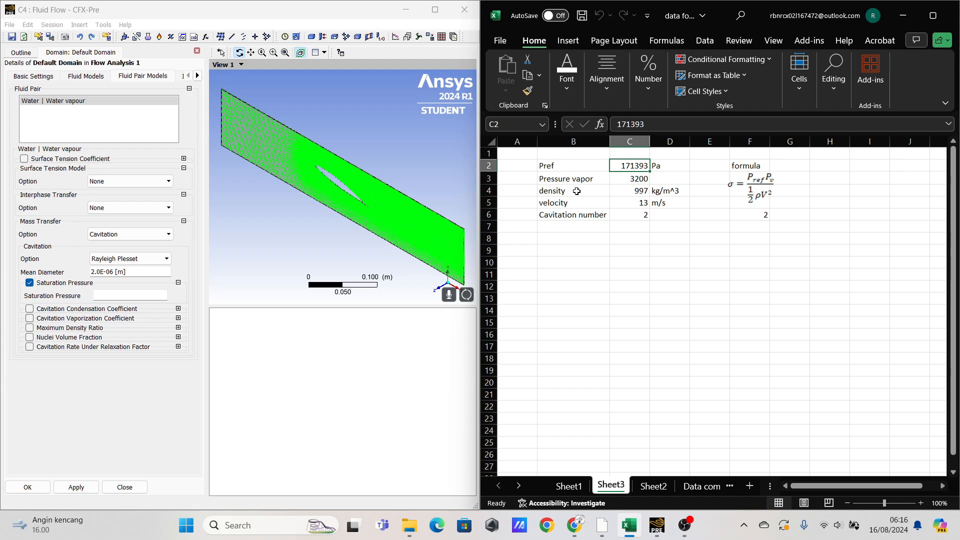
click(665, 166)
key(ctrl+c)
click(664, 178)
key(ctrl+v)
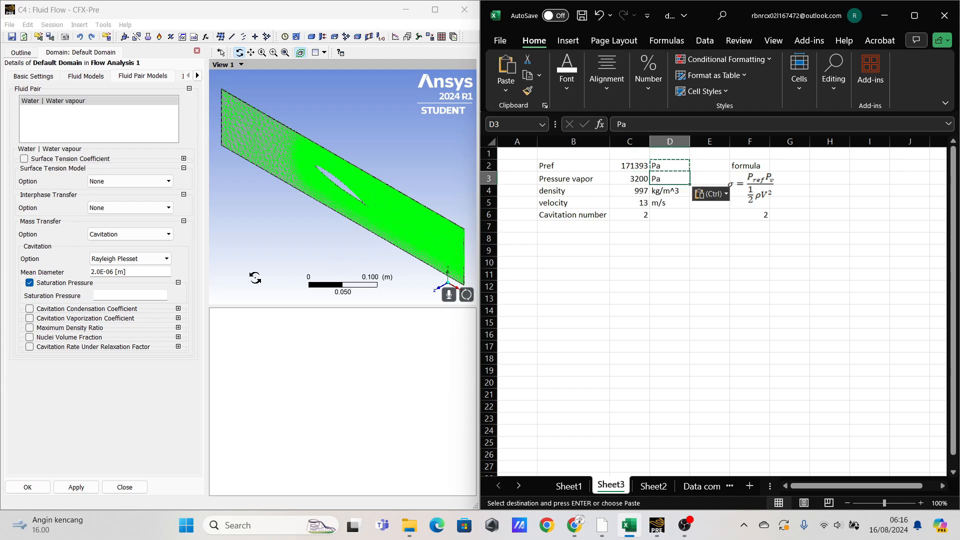
- Return to CFX-Pre, set the saturation pressure to 3200 Pa, and accept the Default Domain settings with the window maximized
click(124, 298)
text(3200)
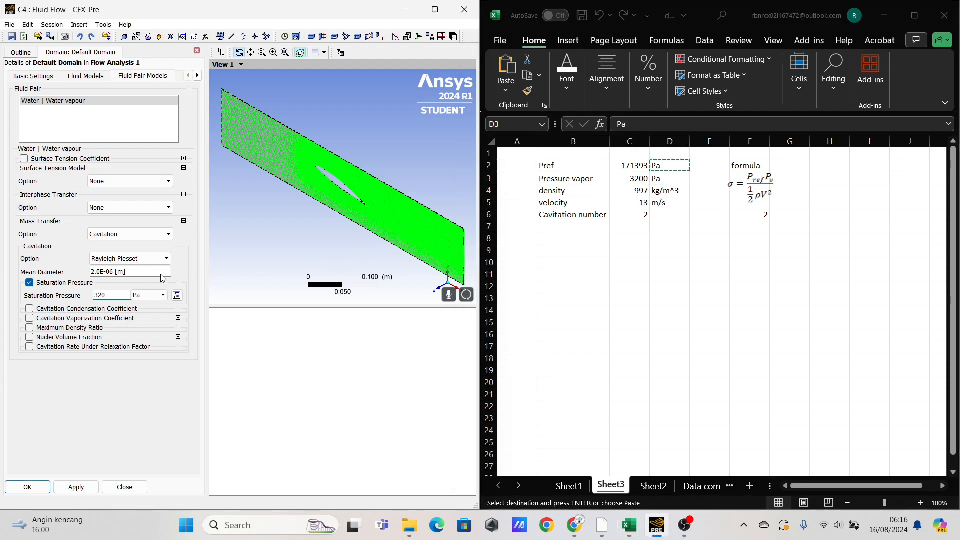
click(117, 414)
click(76, 487)
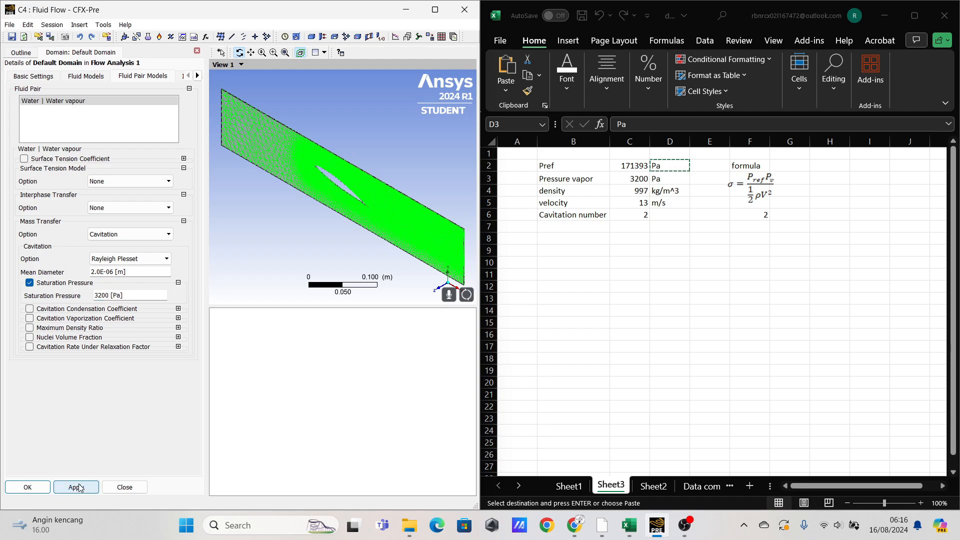
click(435, 10)
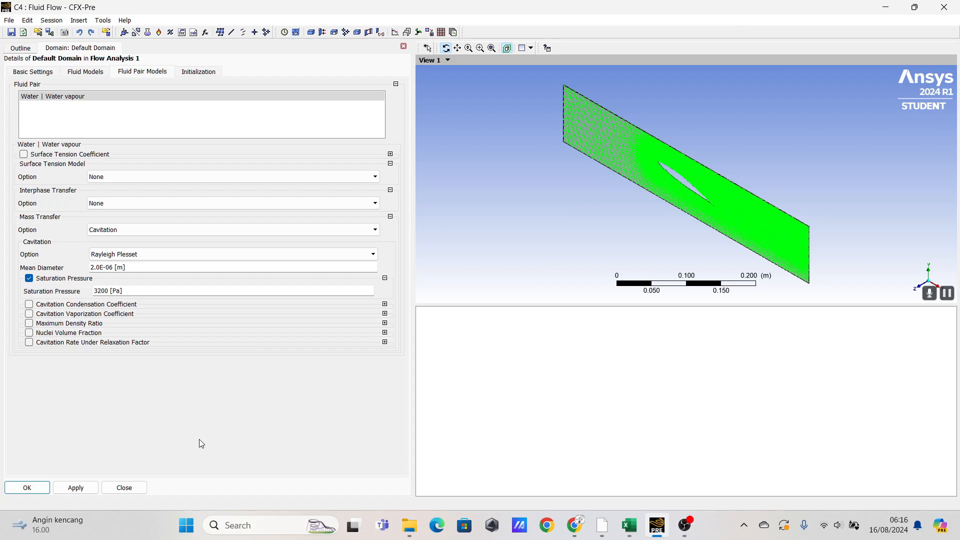
click(38, 491)
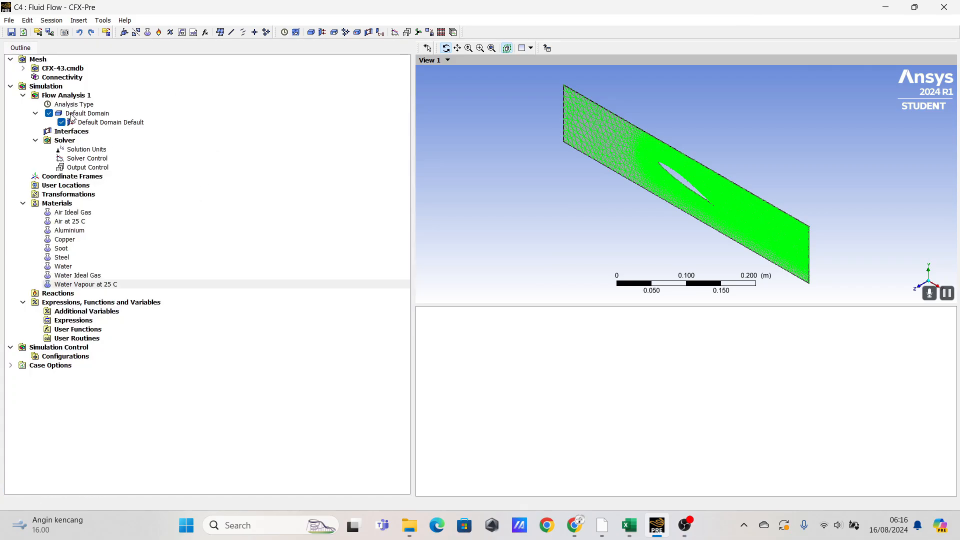
- Set the analysis type of Flow Analysis 1 to Steady State and accept the setting
click(93, 114)
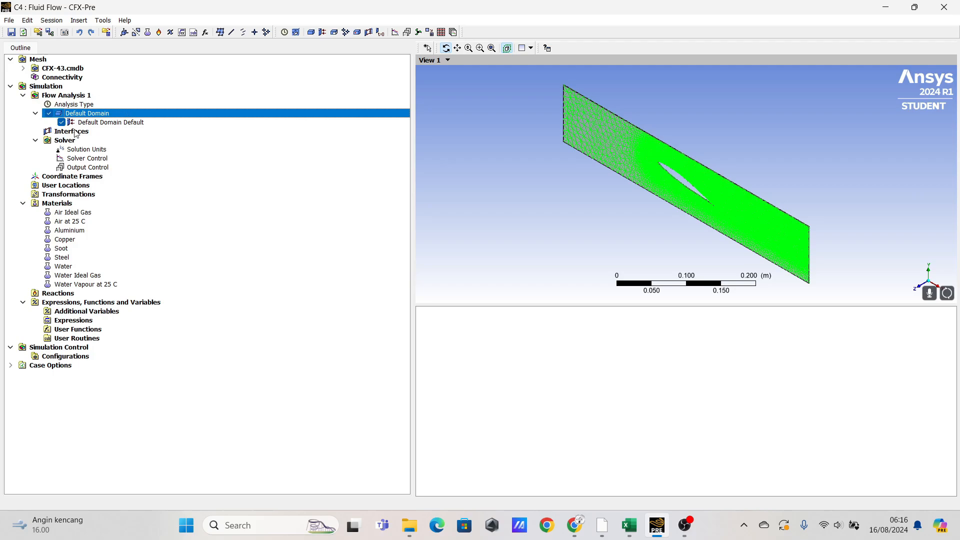
click(74, 106)
right_click(74, 106)
click(96, 115)
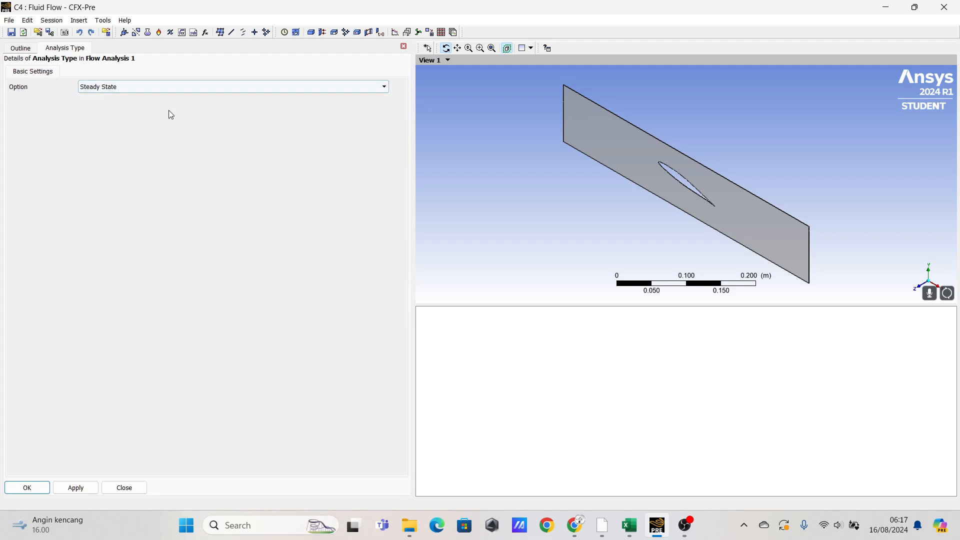
click(142, 89)
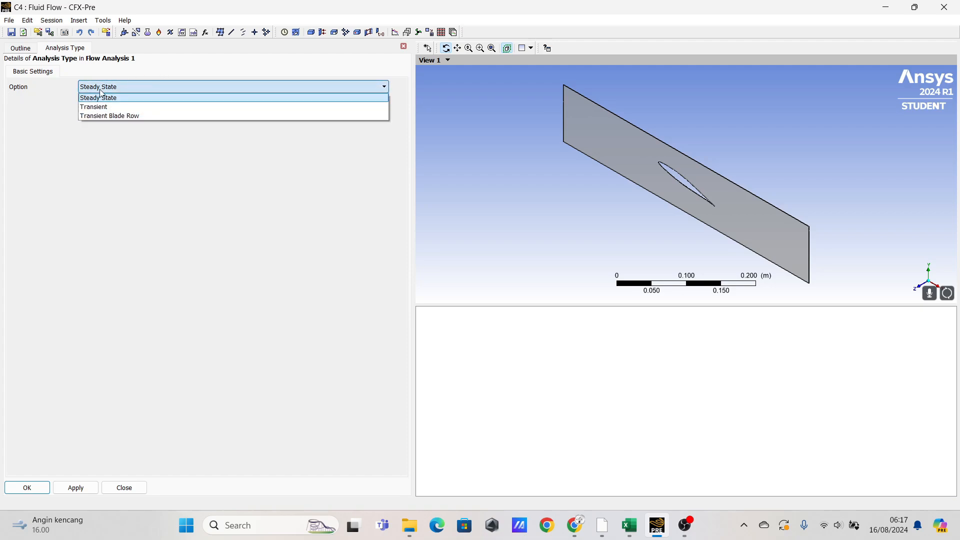
click(141, 105)
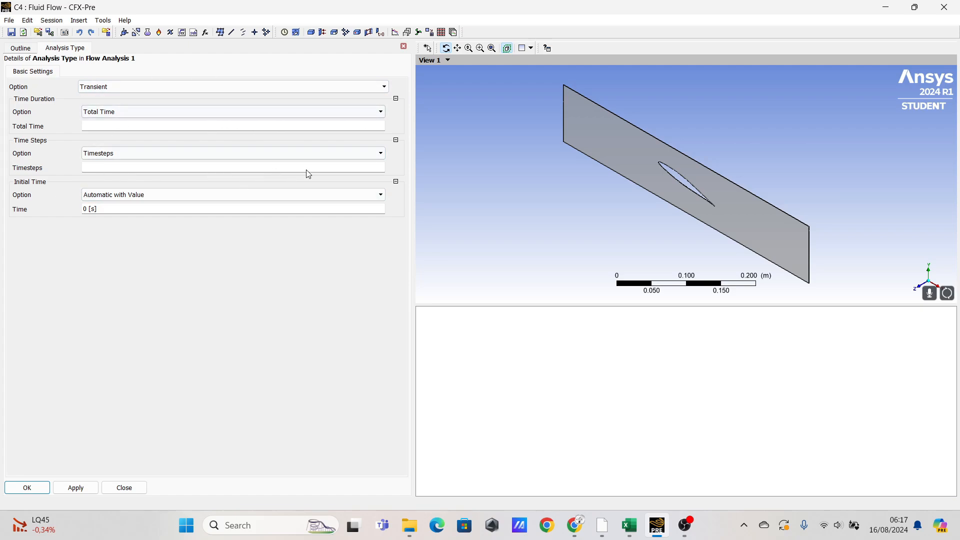
click(142, 86)
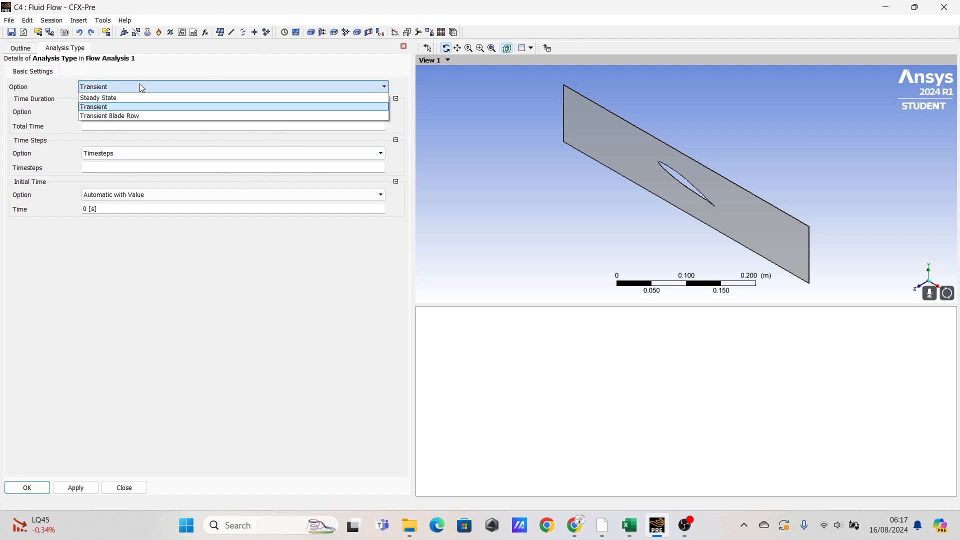
click(142, 96)
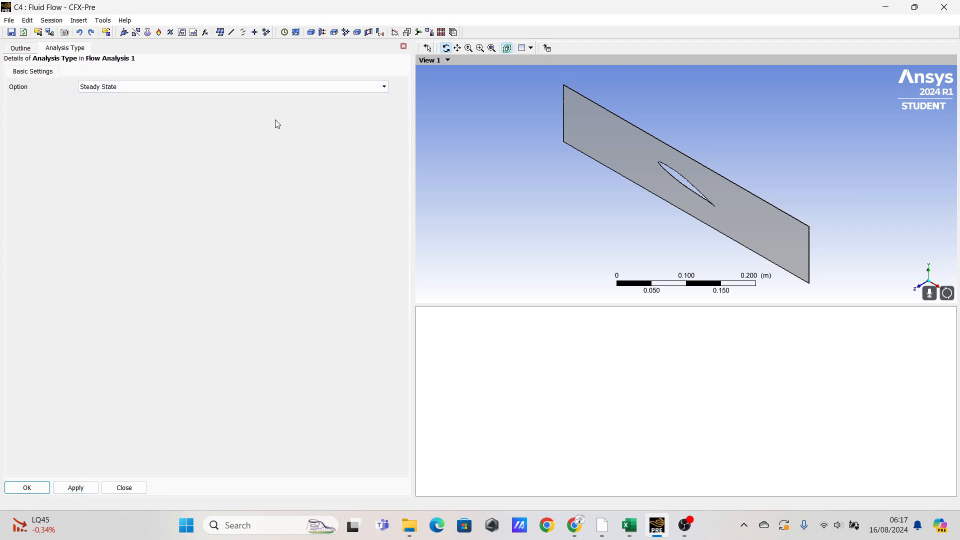
click(926, 284)
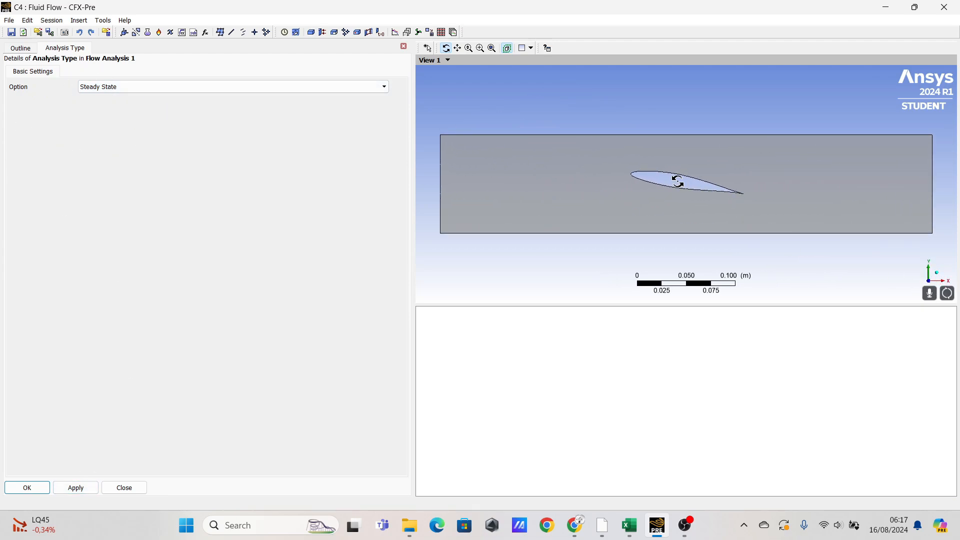
scroll(652, 166, up, 1)
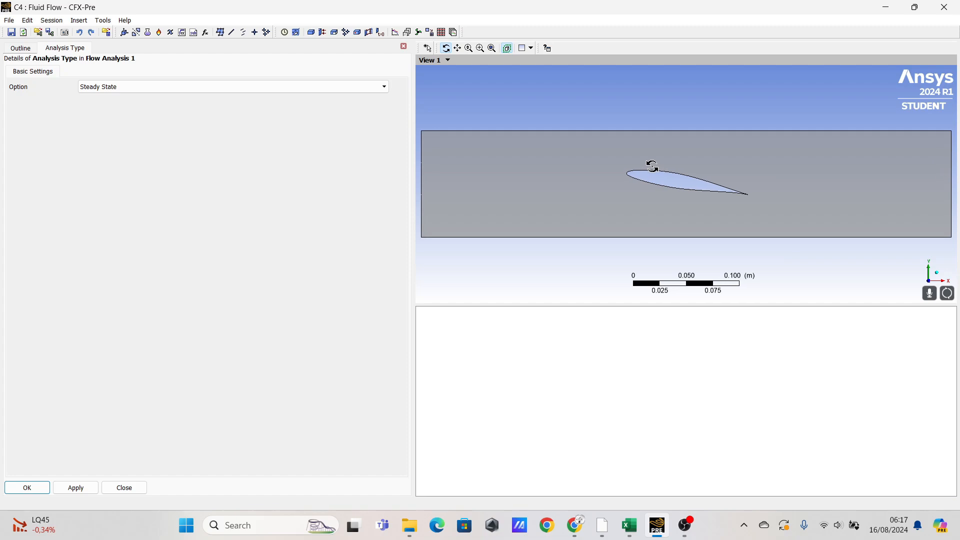
scroll(653, 166, up, 1)
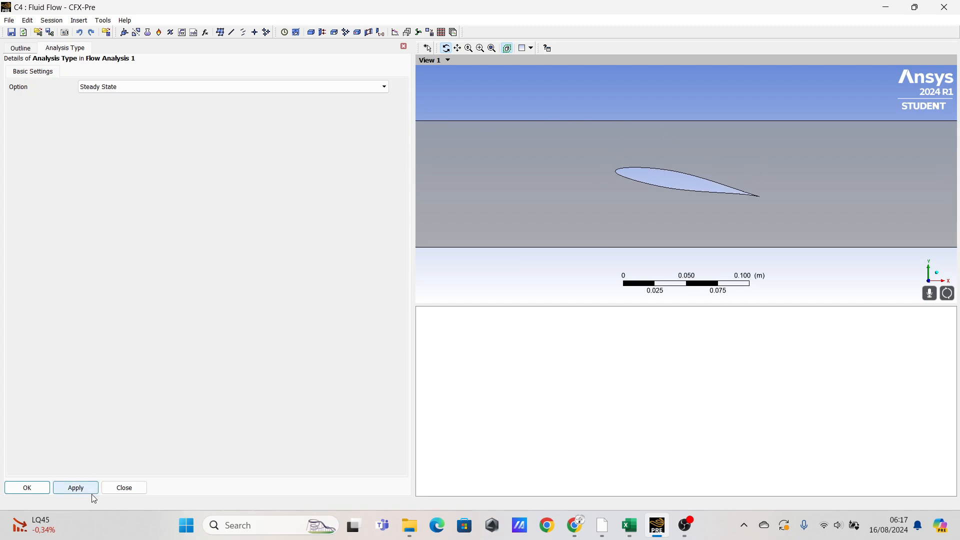
click(28, 488)
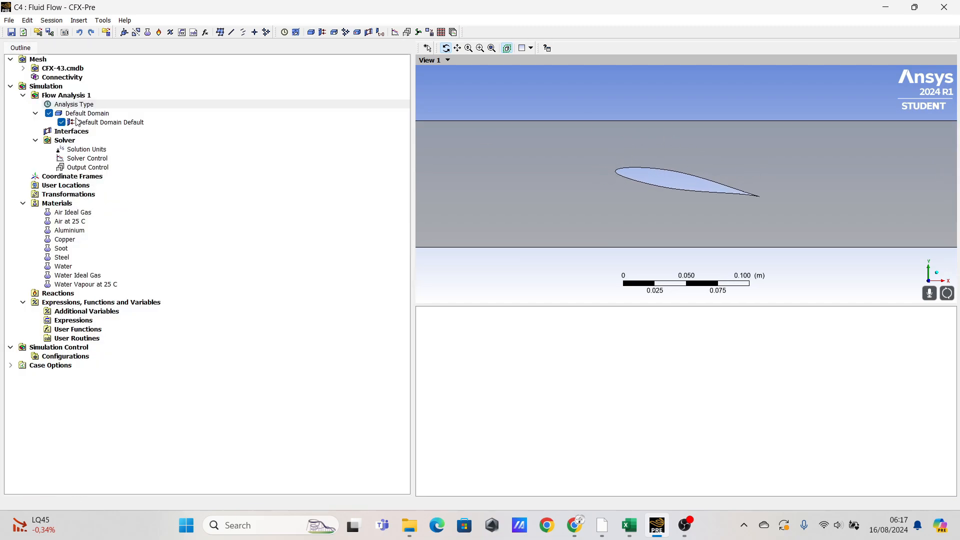
- Insert a boundary named Inlet in the Default Domain
right_click(76, 113)
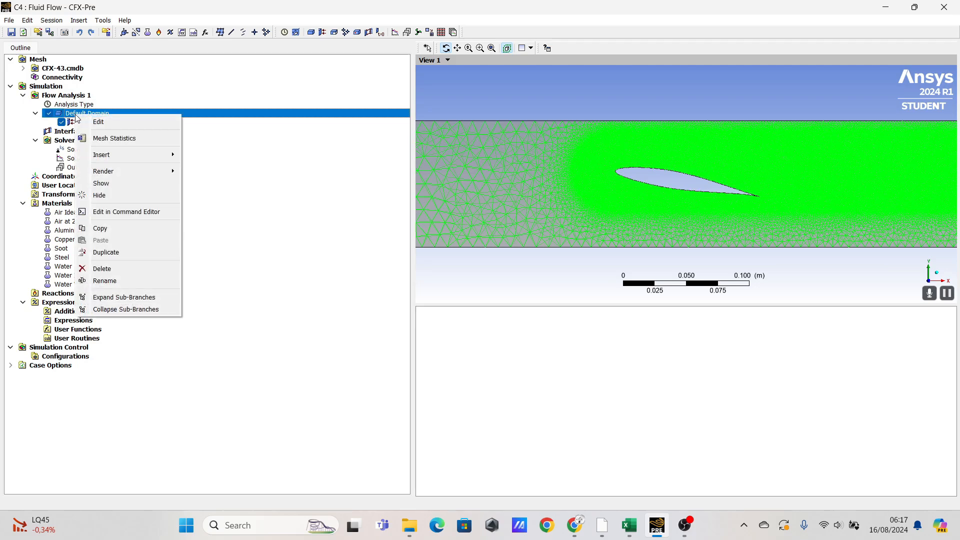
mouse_move(118, 156)
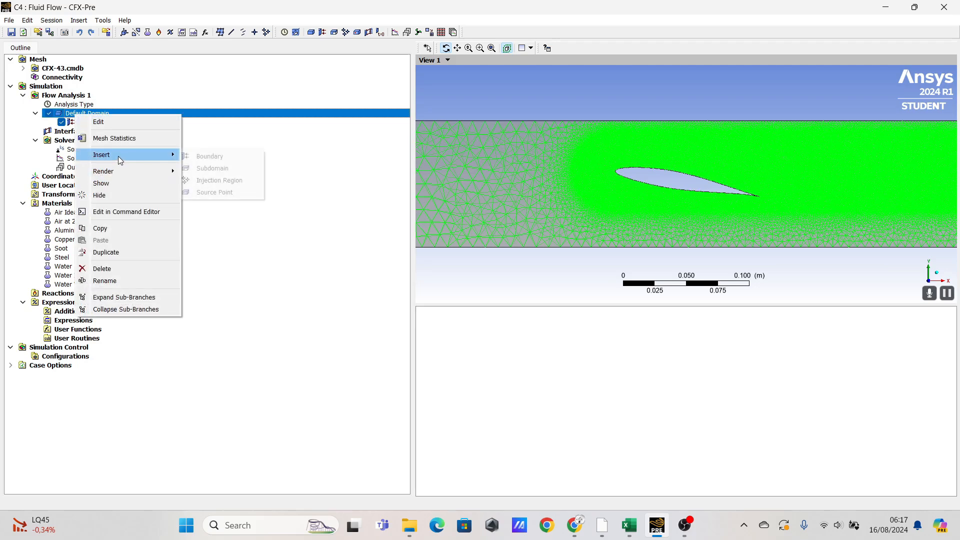
click(211, 157)
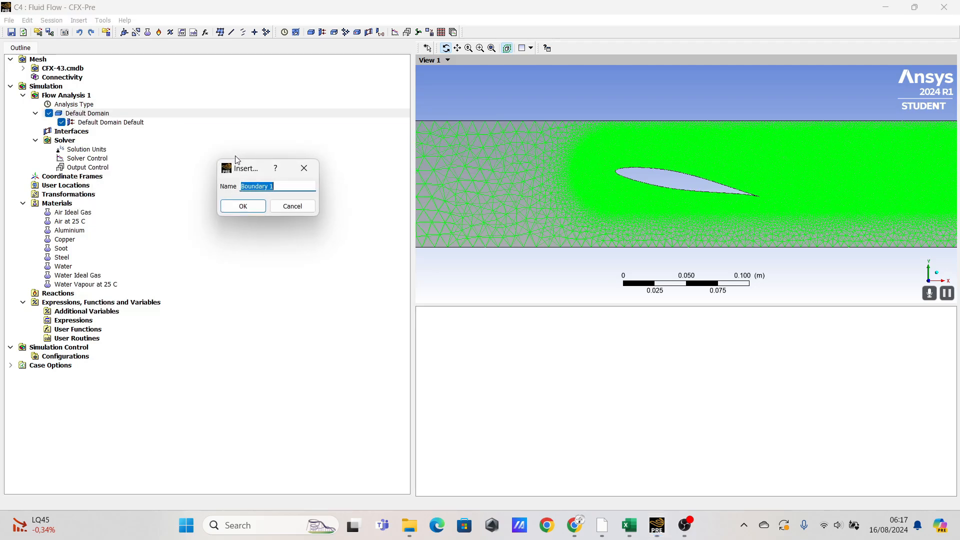
text(Inlet)
click(256, 207)
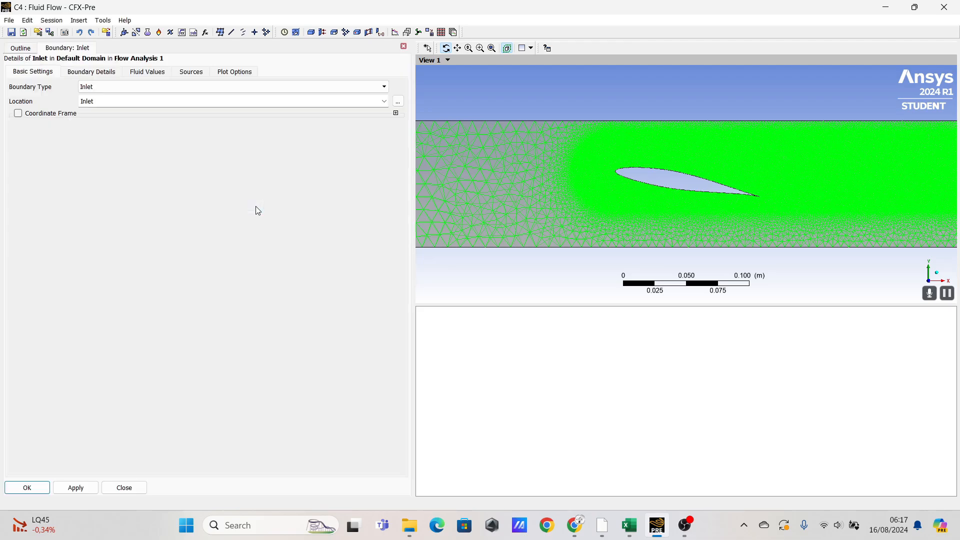
- Set the inlet's normal speed to 13 m s^-1 and its turbulence option to k and Epsilon
click(84, 76)
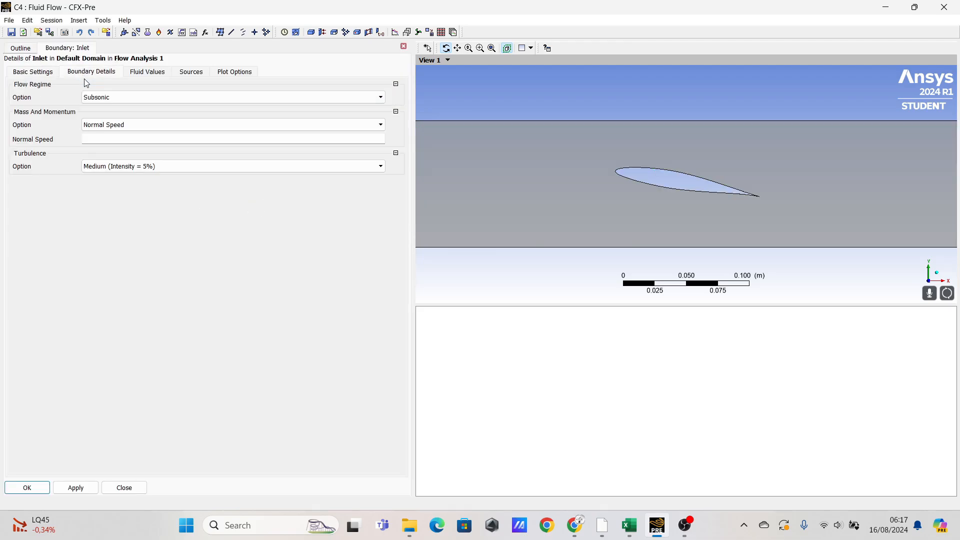
click(125, 126)
click(125, 131)
click(119, 139)
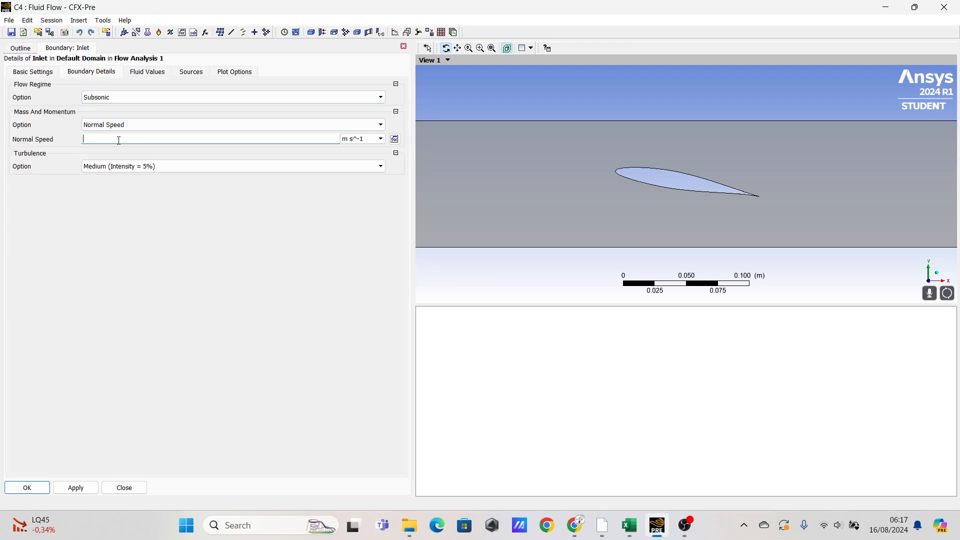
click(153, 169)
click(114, 223)
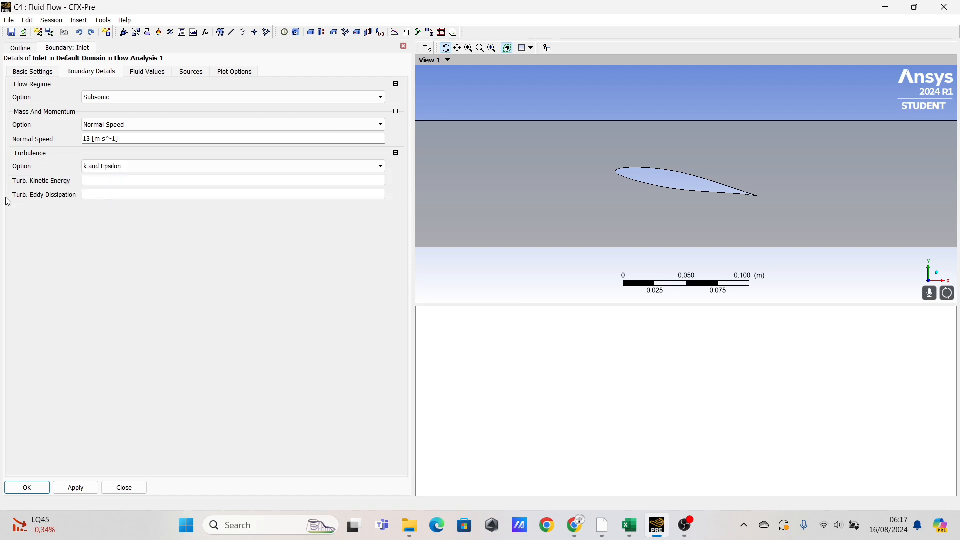
- Switch to Excel and examine the turbulence parameters and their formulas on Sheet1
click(113, 183)
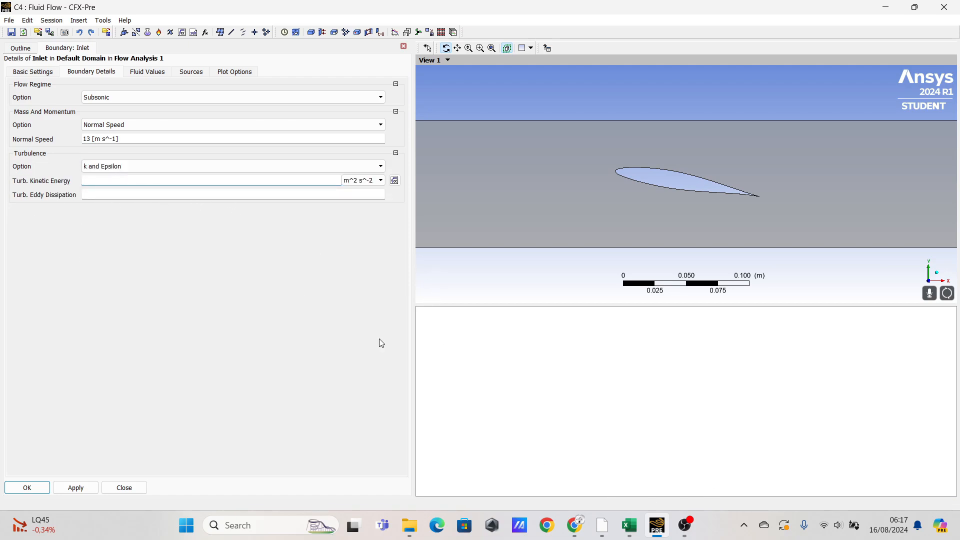
click(629, 525)
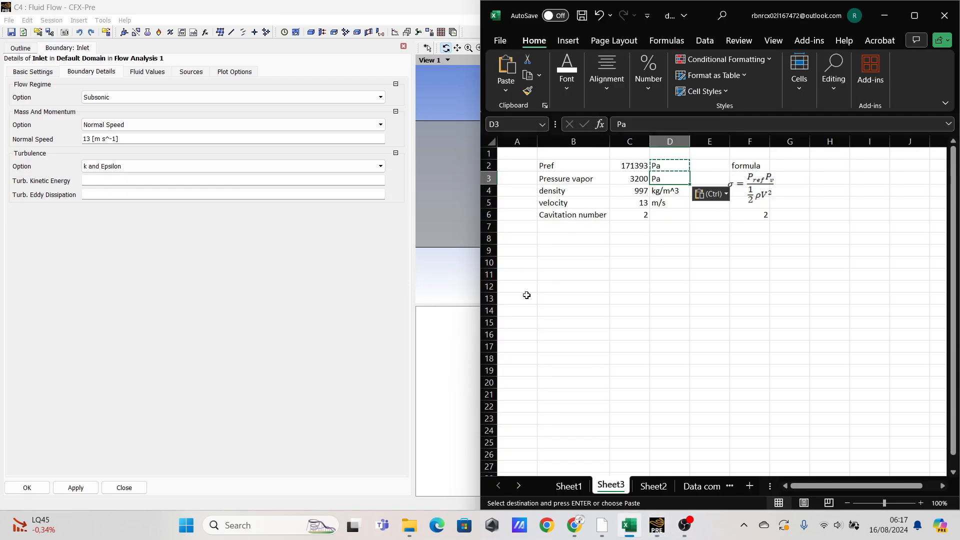
click(569, 486)
scroll(570, 367, down, 3)
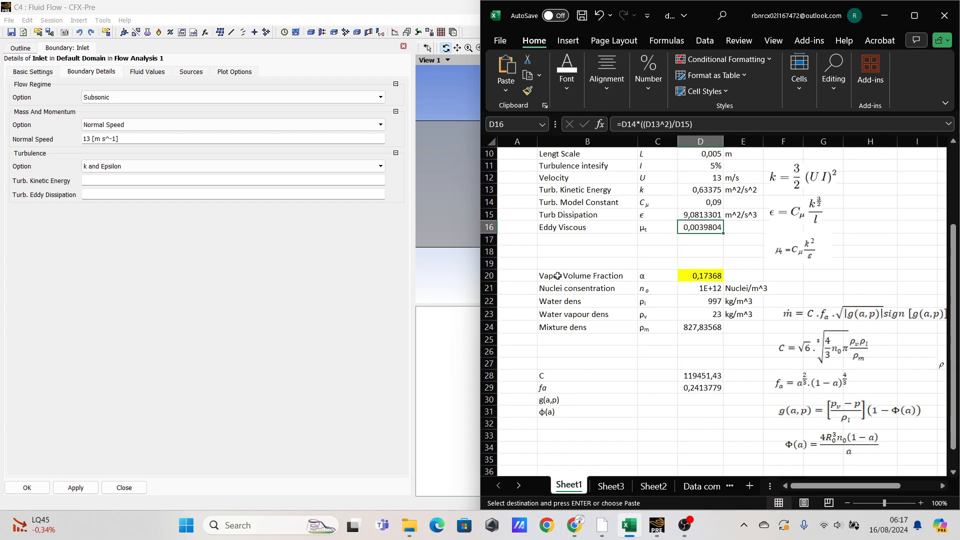
scroll(741, 266, up, 3)
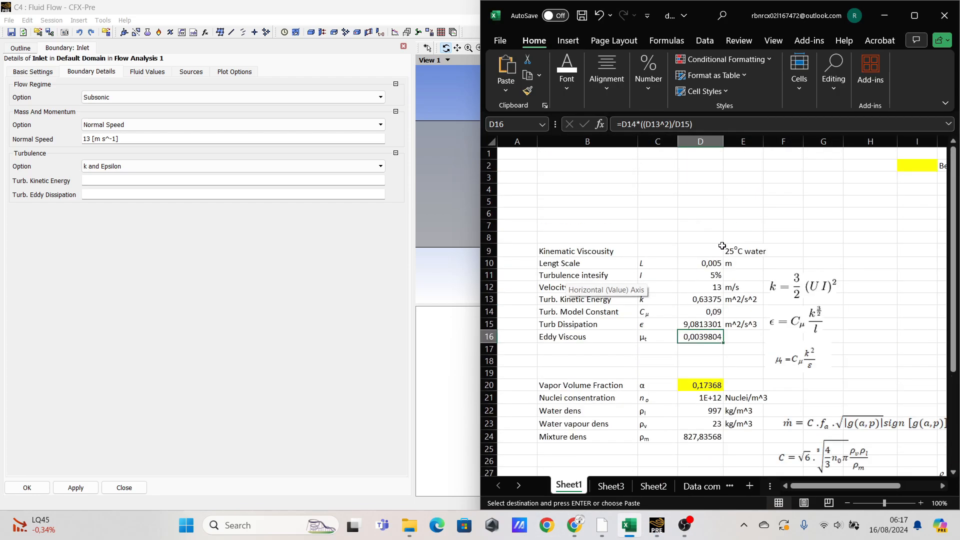
click(792, 280)
- Switch to Chrome and read CFD Online's turbulence conversions and its turbulence kinetic energy definition, closing the definition page when done
key(alt+Tab)
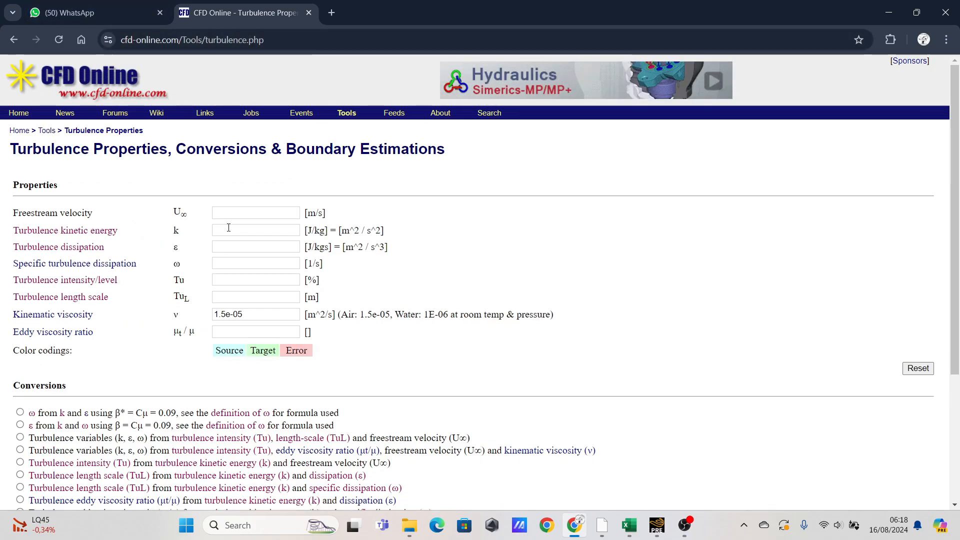
scroll(351, 229, down, 3)
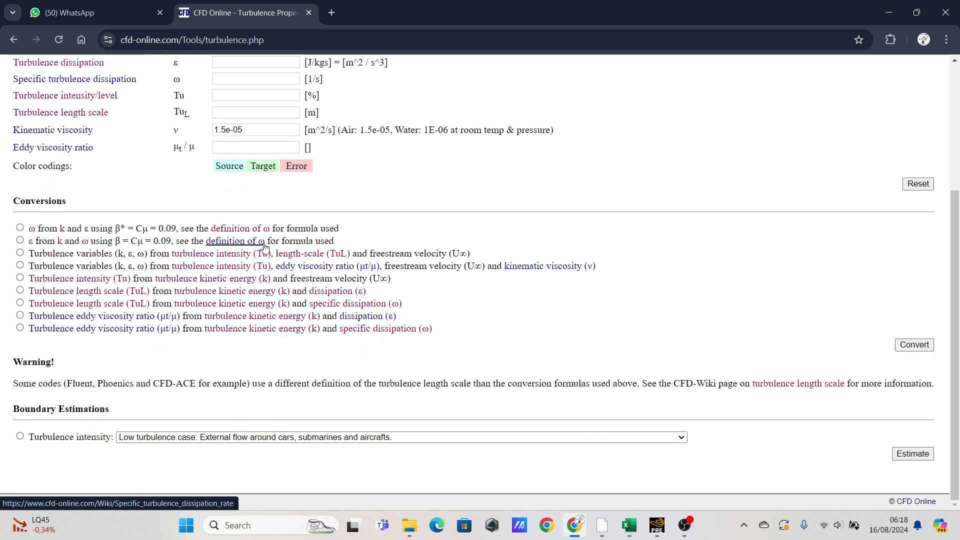
scroll(263, 245, up, 1)
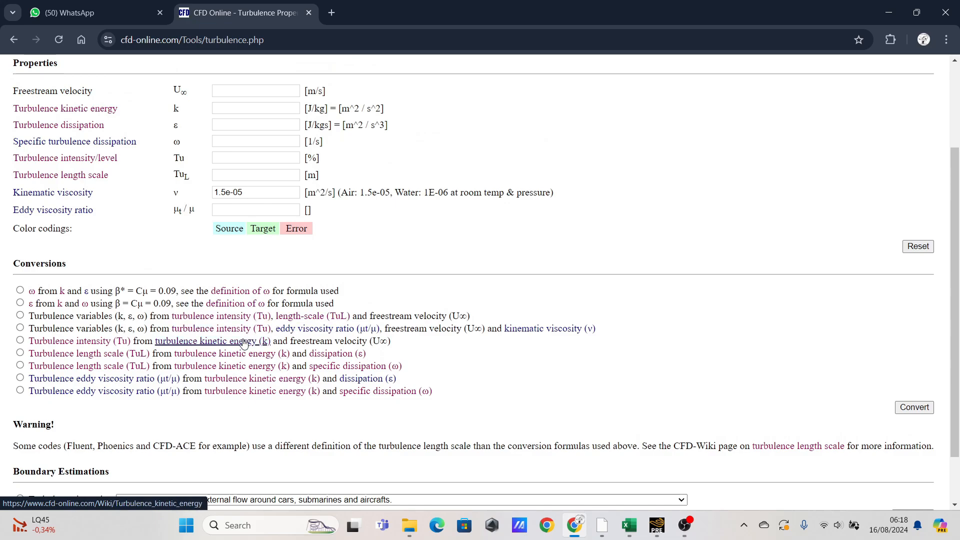
middle_click(244, 344)
click(383, 5)
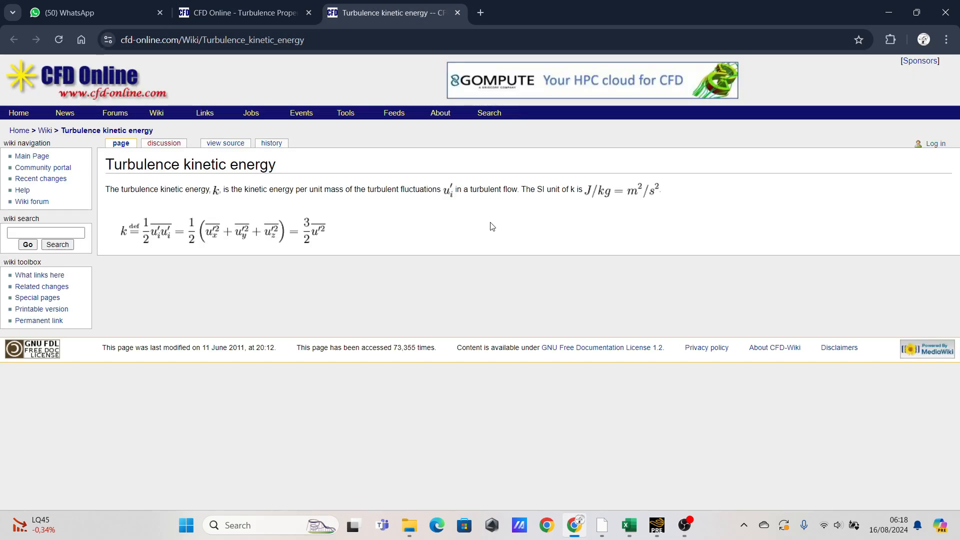
click(244, 7)
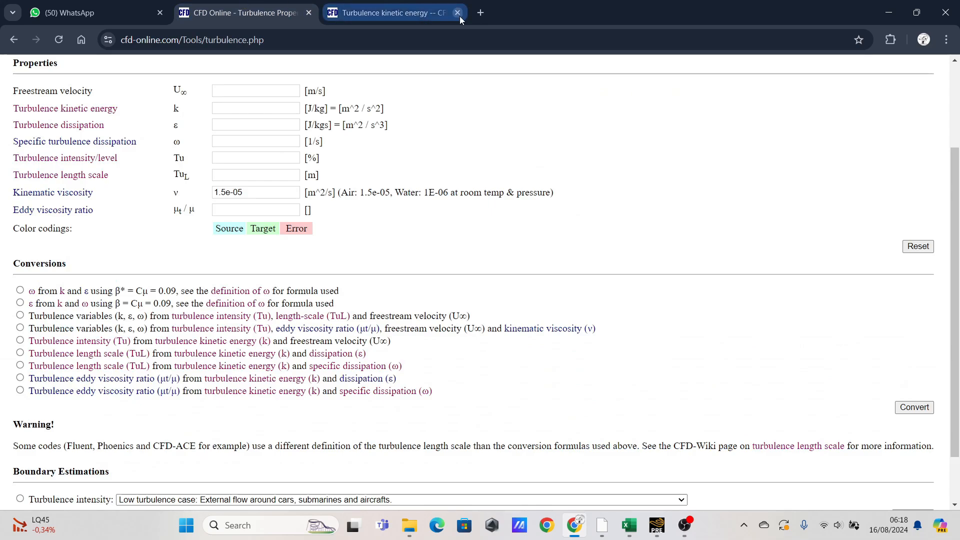
click(458, 12)
- Switch to Excel to review the length scale row on Sheet1, and inspect the hydrofoil in CFX-Pre
click(629, 525)
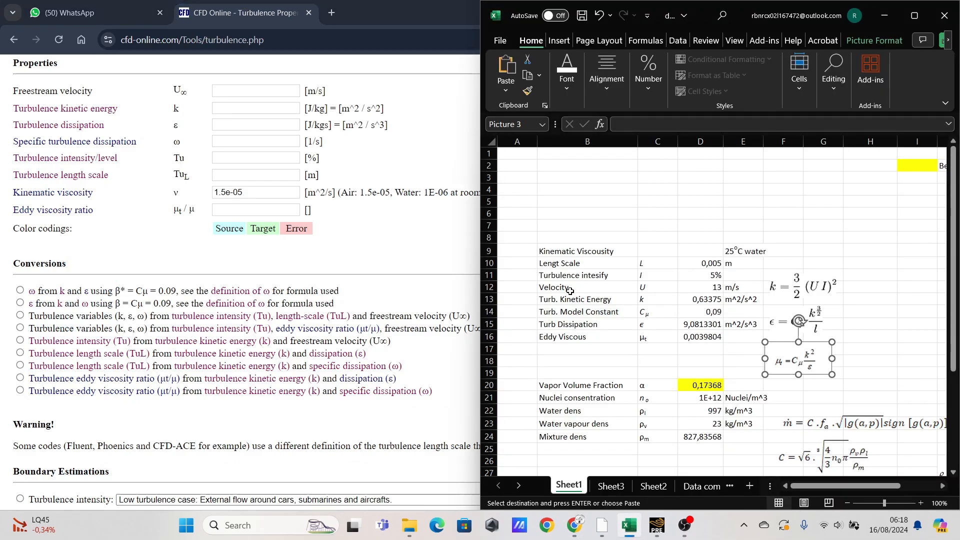
scroll(569, 291, down, 3)
scroll(631, 249, up, 2)
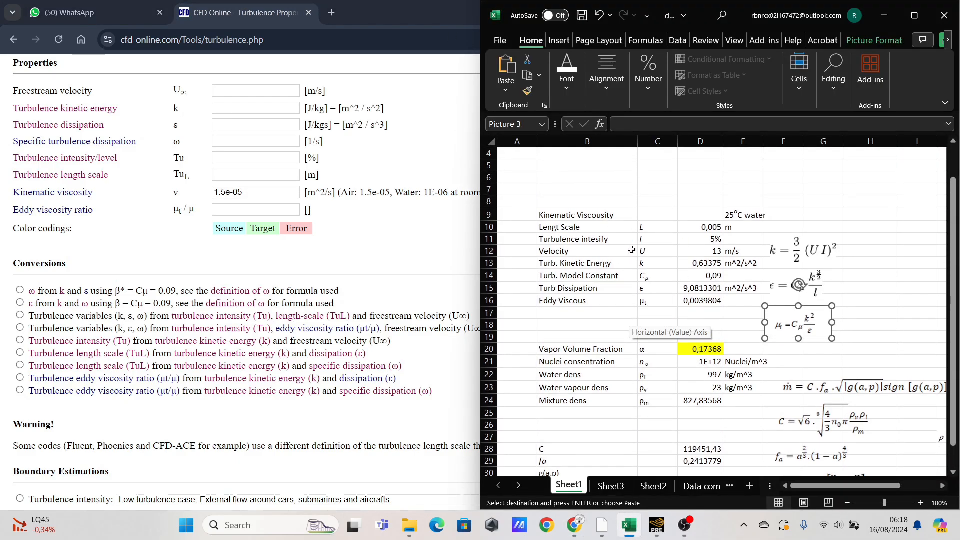
click(626, 231)
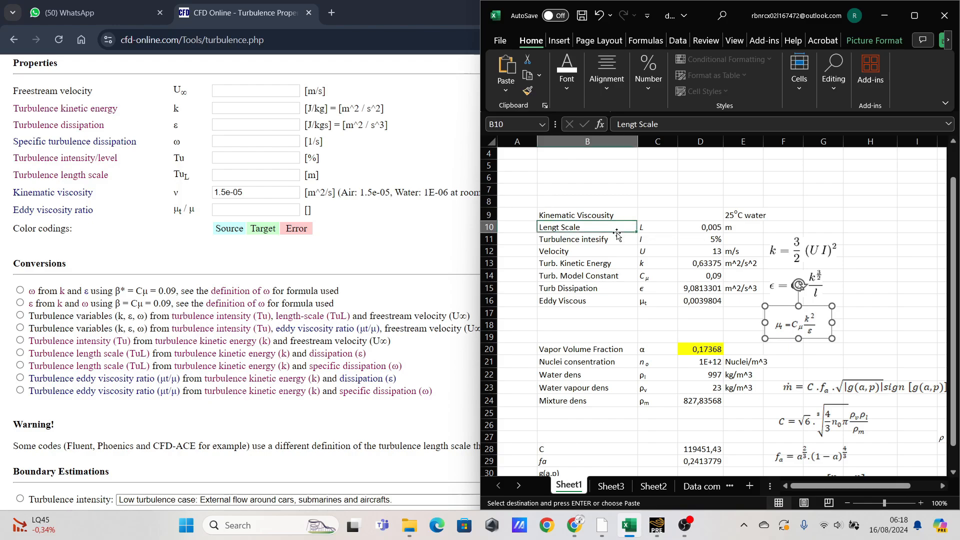
click(659, 230)
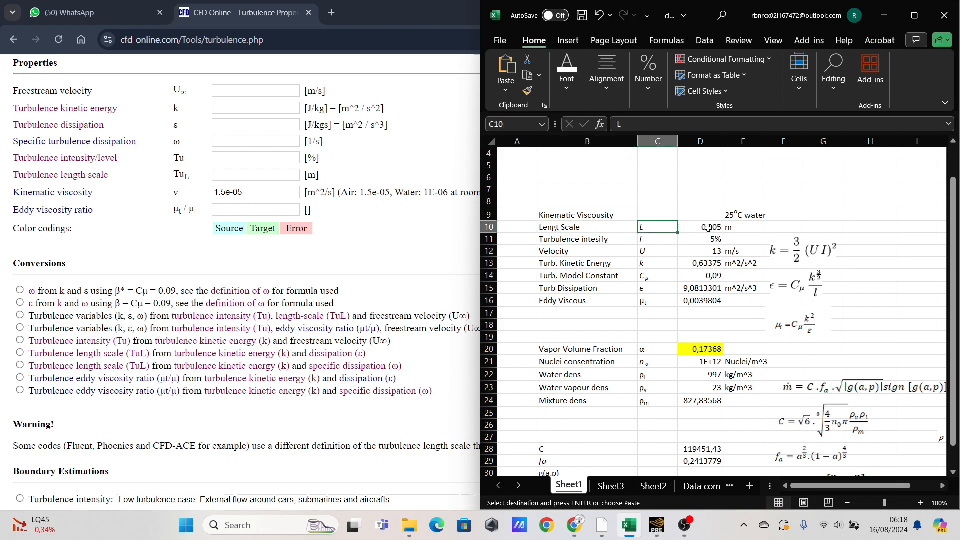
click(708, 229)
click(657, 525)
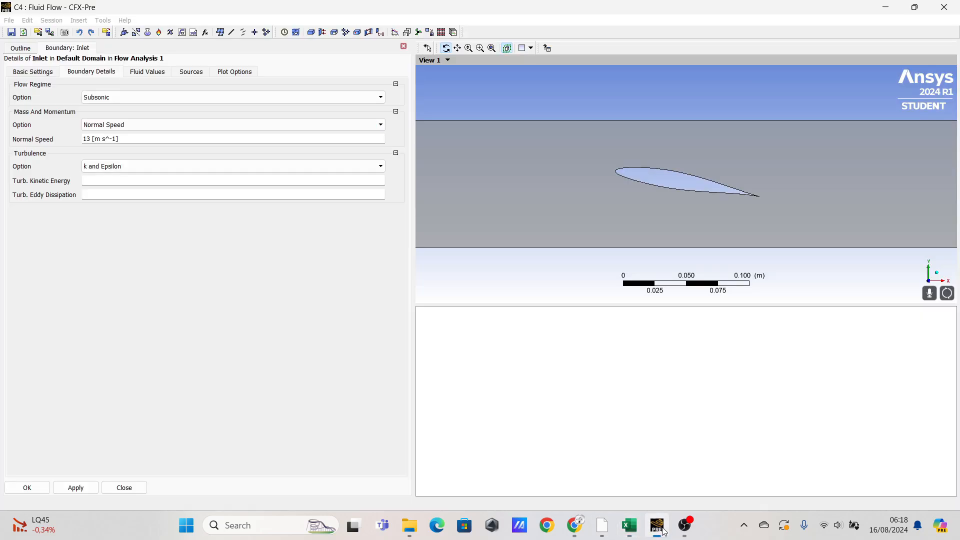
mouse_move(659, 168)
mouse_down()
mouse_move(748, 203)
mouse_move(691, 185)
mouse_move(719, 186)
mouse_move(656, 124)
mouse_move(735, 187)
mouse_move(649, 180)
mouse_up()
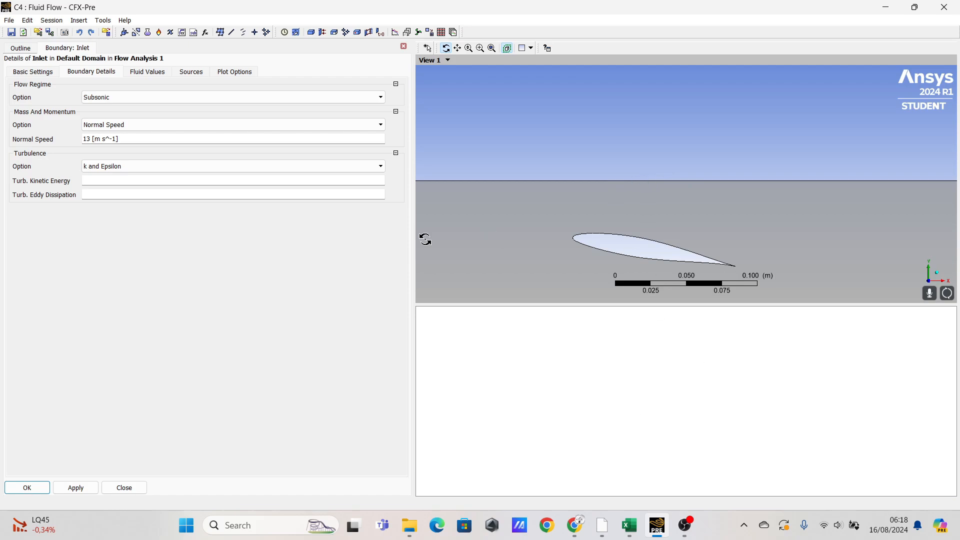
- Bring up the turbulence values on Excel's Sheet1 and place CFX-Pre side by side with the worksheet
click(629, 525)
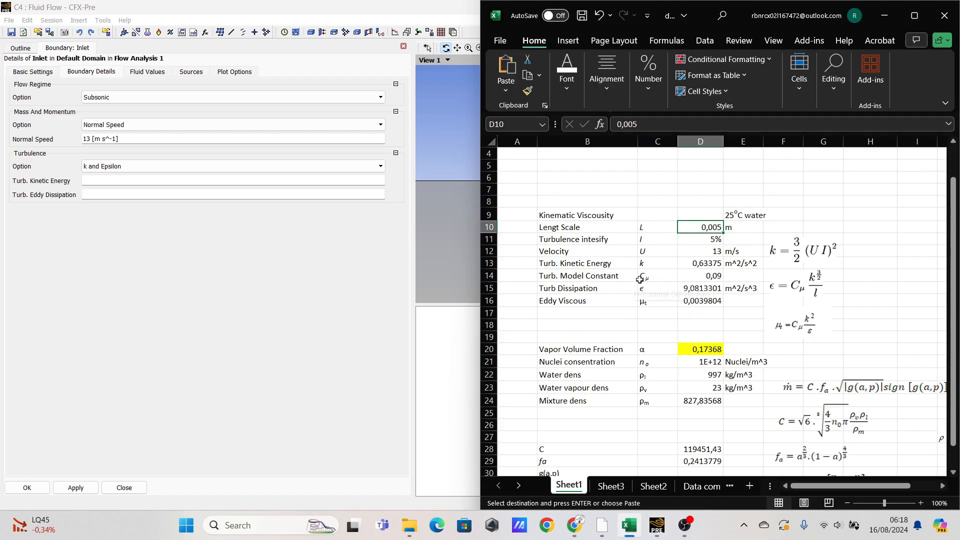
drag(701, 252, 701, 300)
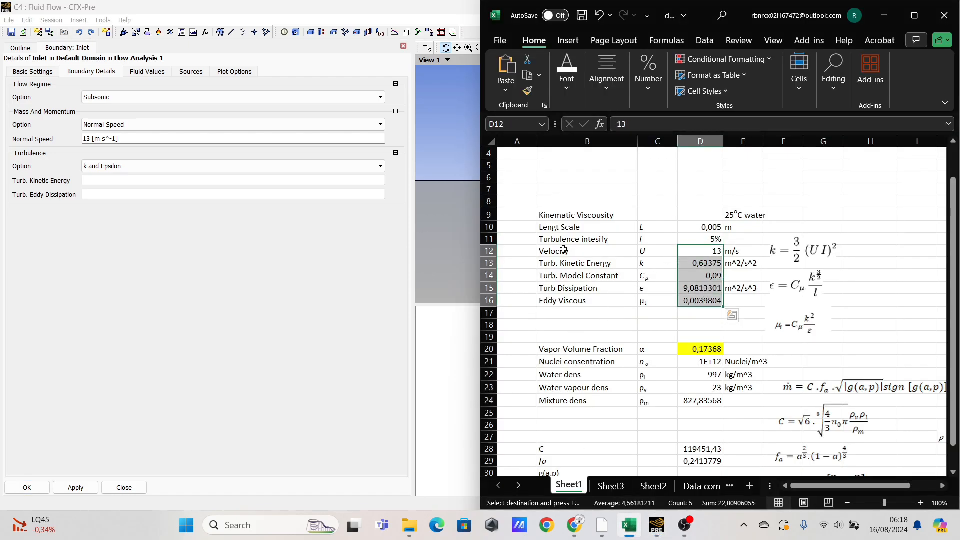
click(109, 181)
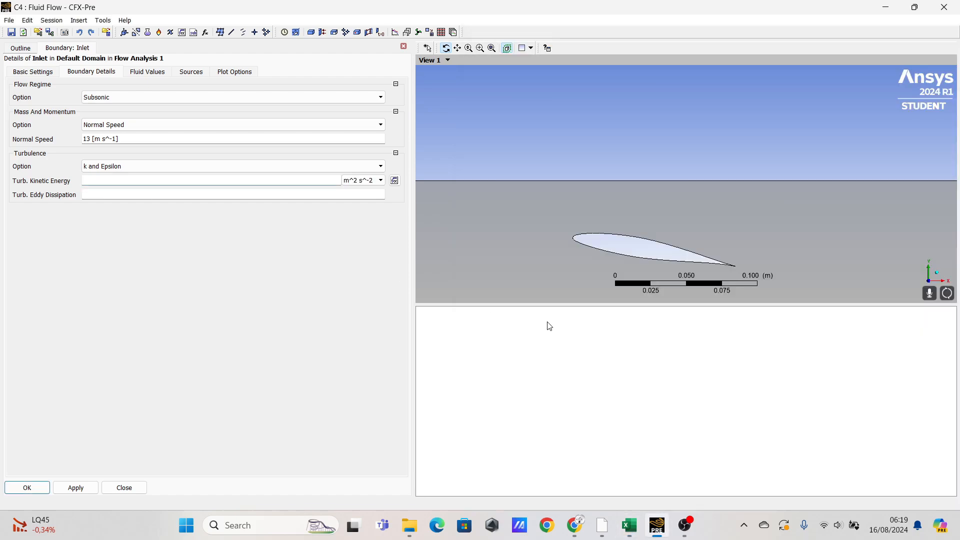
key(super+Left)
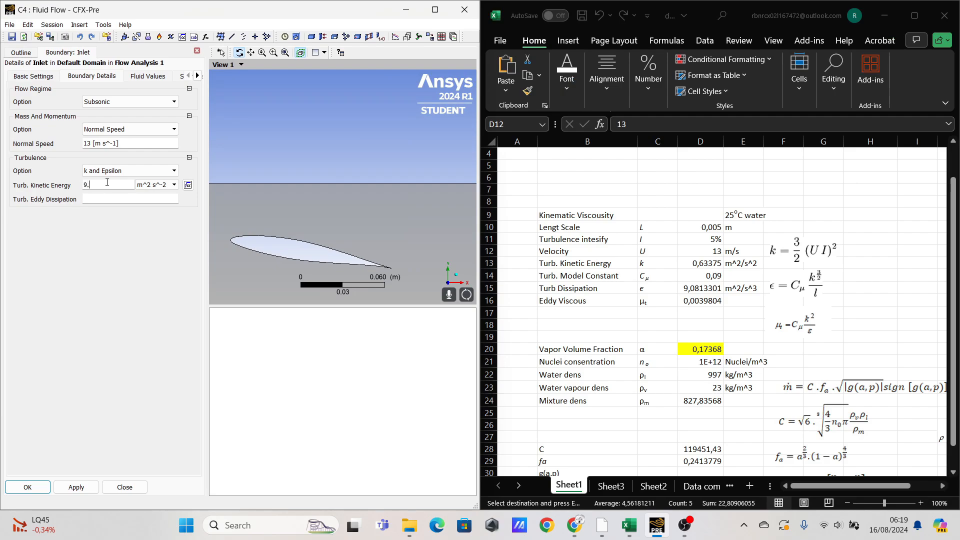
- Set the inlet's turbulence eddy dissipation to 9.08133 m^2 s^-3 and its turbulence kinetic energy to 0.63375 m^2 s^-2
text(9.08133)
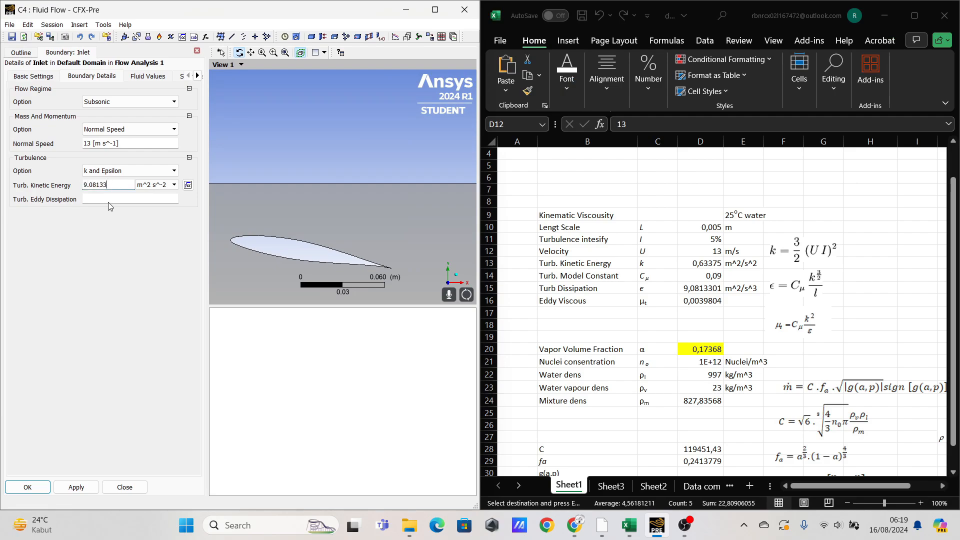
drag(112, 188, 76, 191)
key(ctrl+c)
click(97, 200)
key(ctrl+v)
text(0)
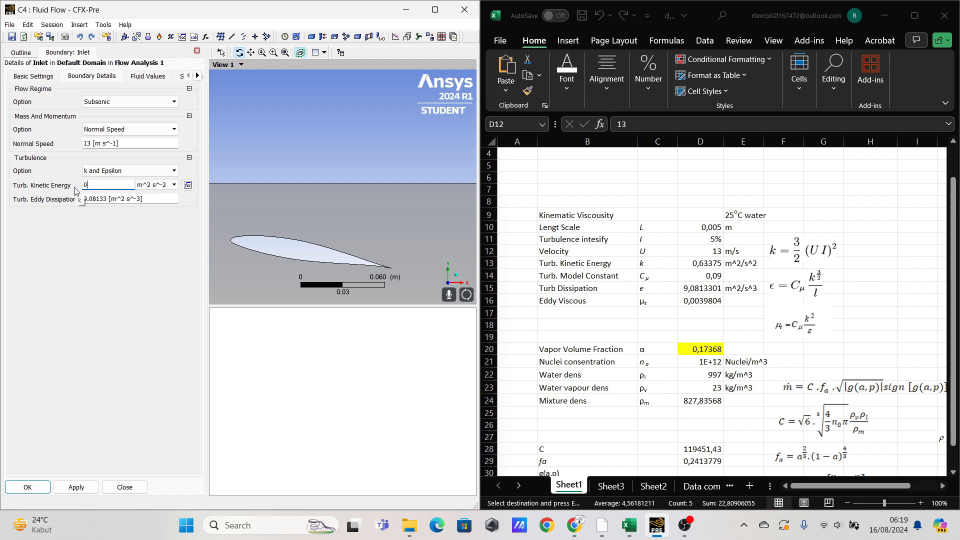
text(.63375)
click(210, 303)
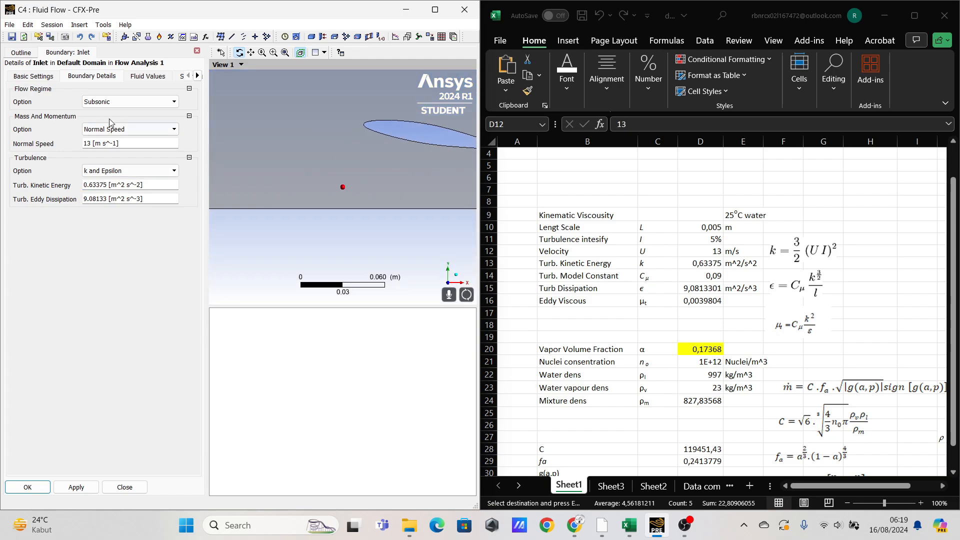
- Set the inlet's volume fraction option to Zero Gradient for both Water and Water vapour
click(136, 80)
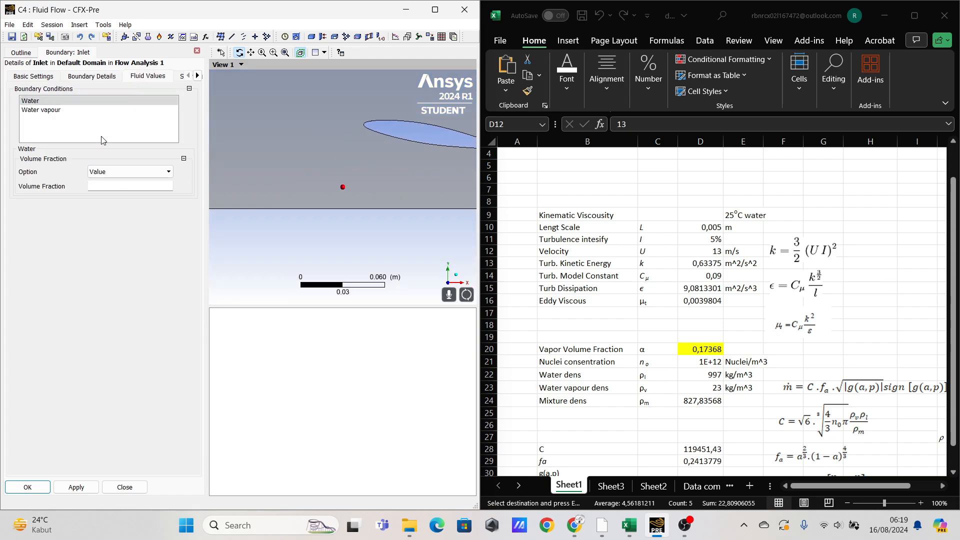
click(124, 172)
click(118, 191)
click(41, 110)
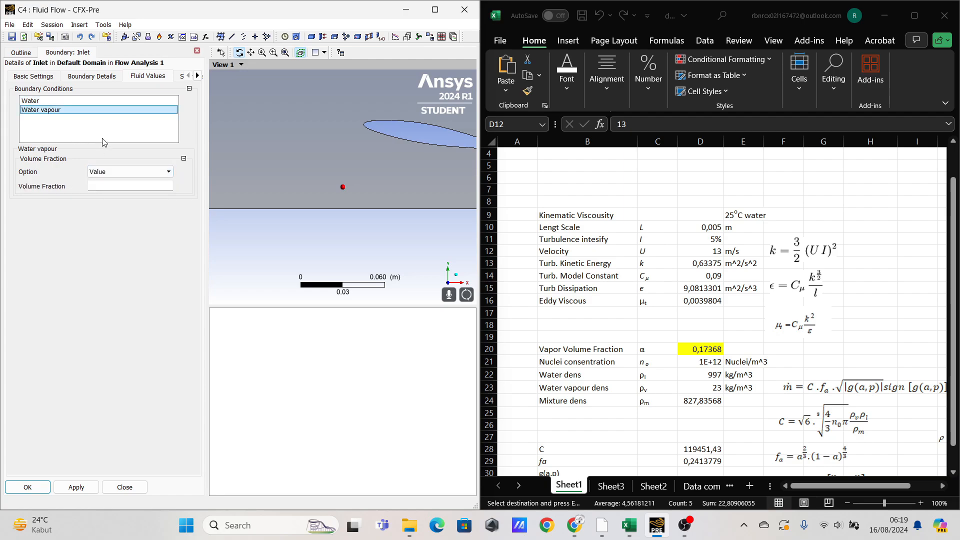
click(115, 173)
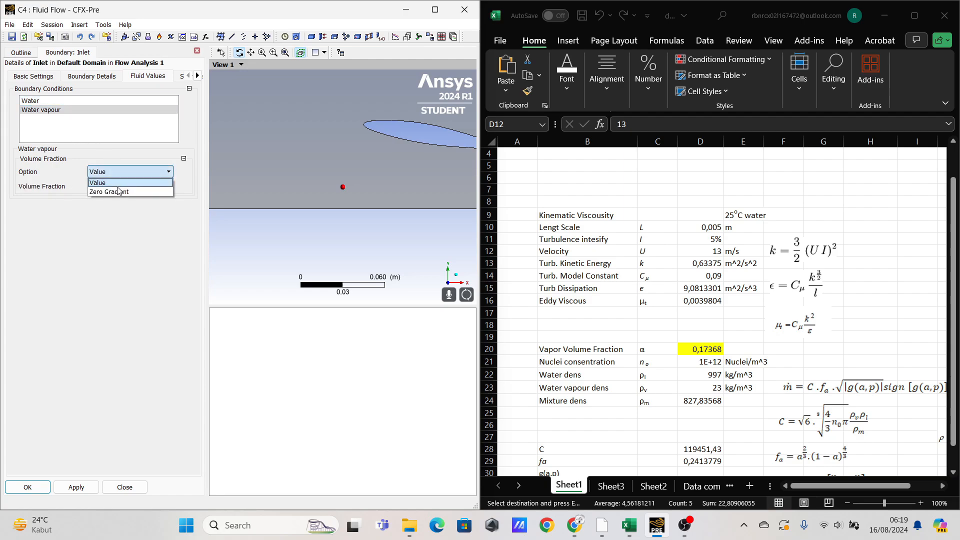
click(124, 193)
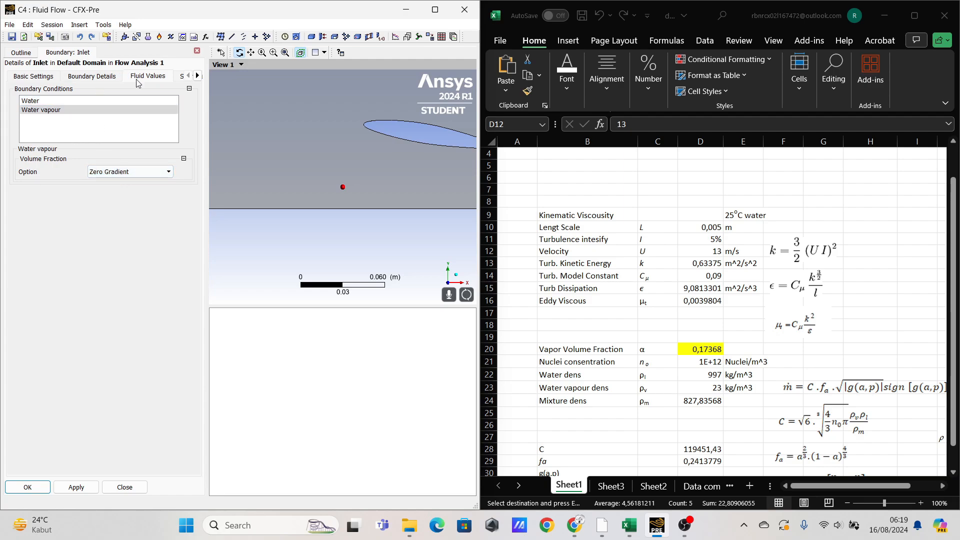
- Check the inlet's source and plot options without enabling any, and accept the boundary definition
click(197, 75)
click(162, 77)
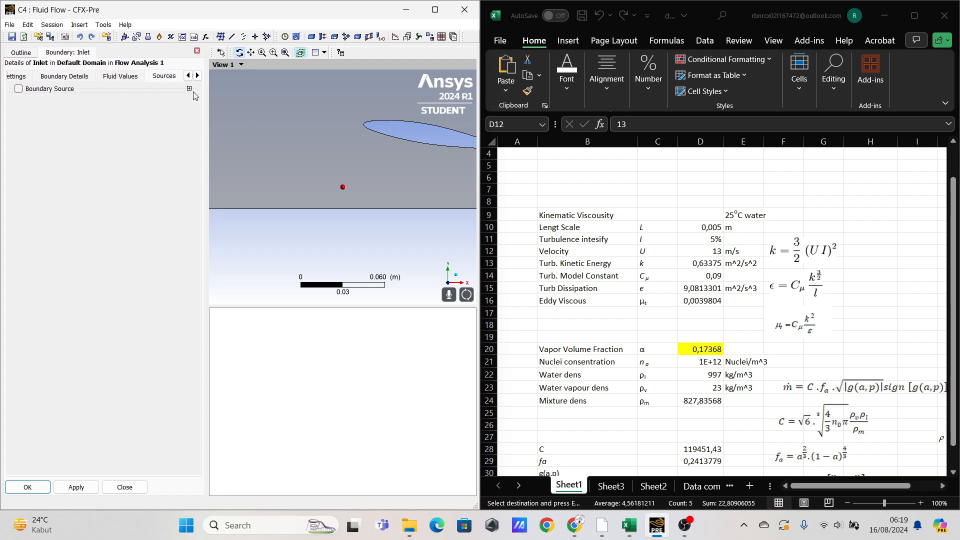
click(198, 76)
click(159, 79)
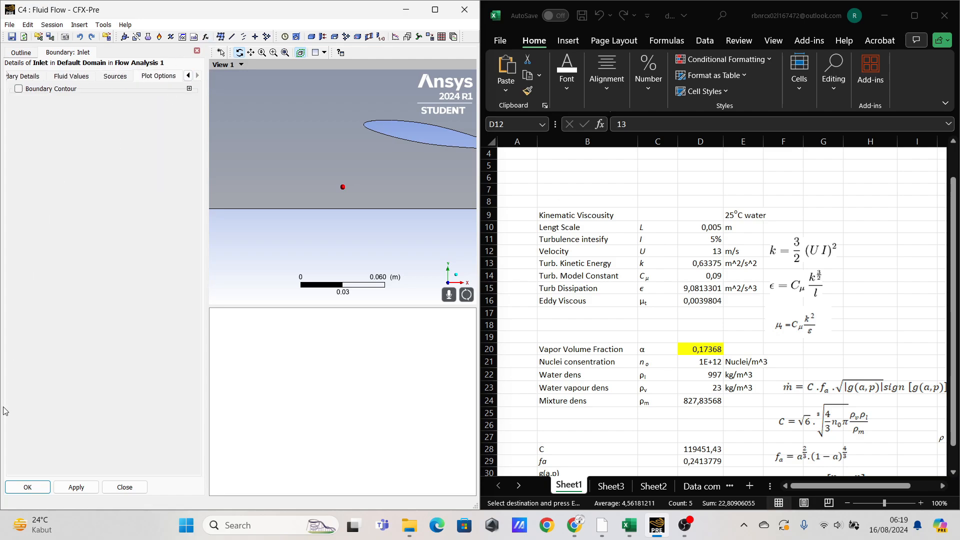
click(25, 486)
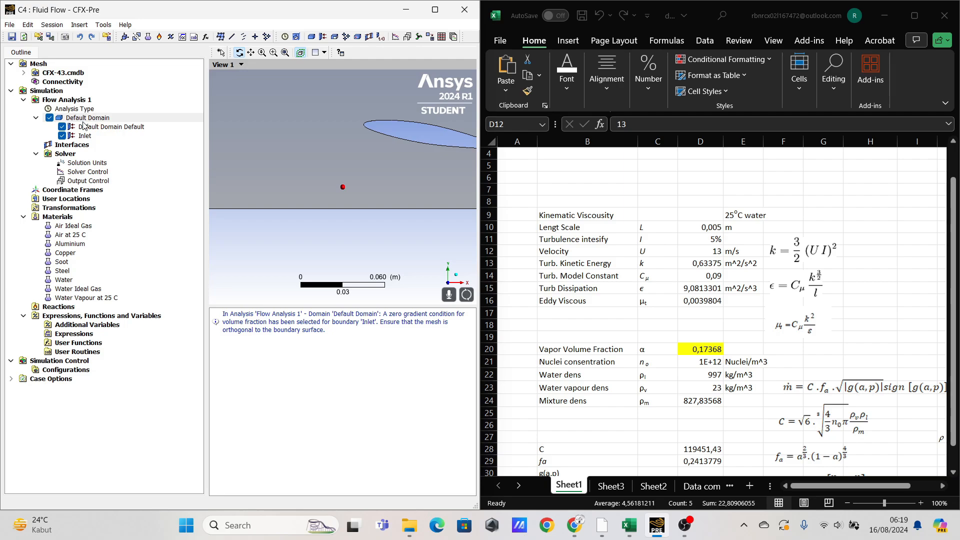
- Add a boundary named Outlet to the Default Domain and maximize CFX-Pre to show the whole flow channel
right_click(84, 120)
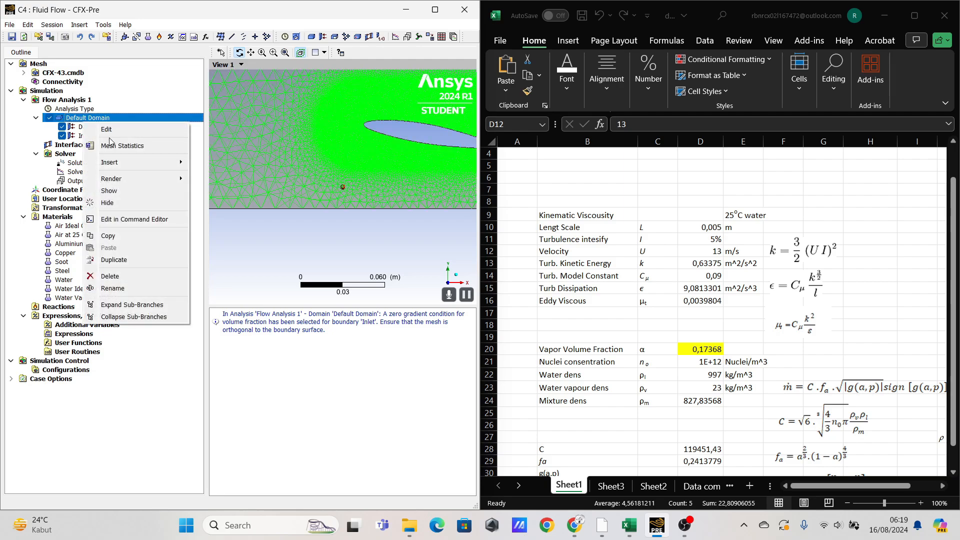
mouse_move(180, 163)
click(217, 164)
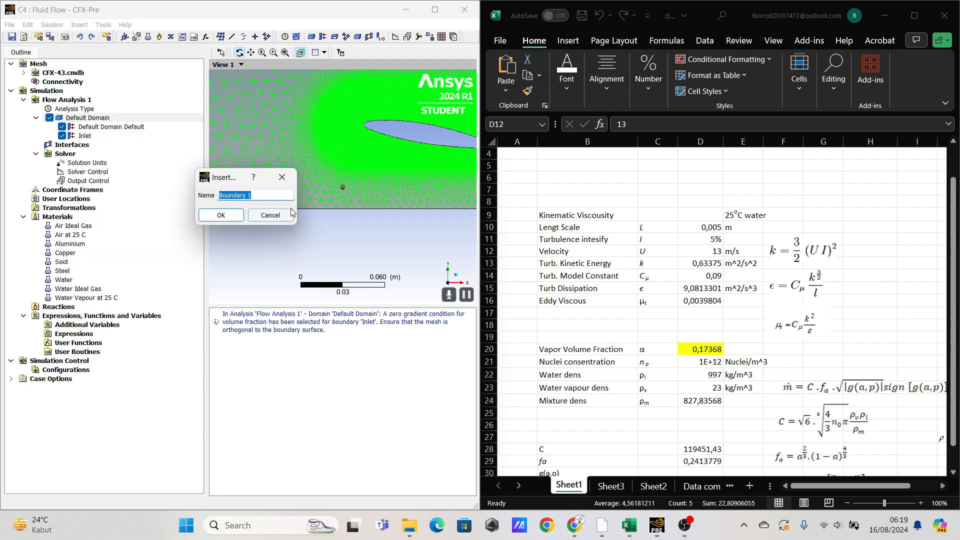
text(Outlet)
key(Return)
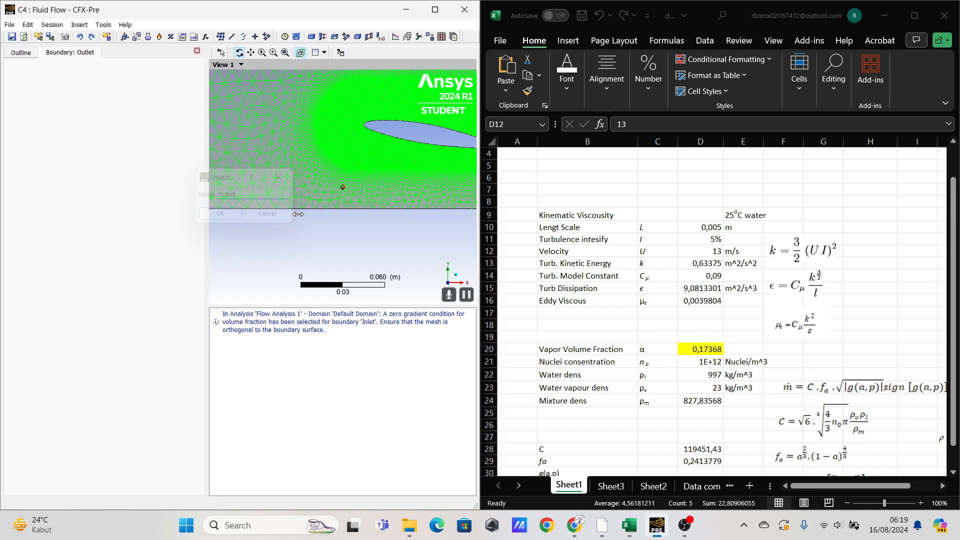
click(440, 4)
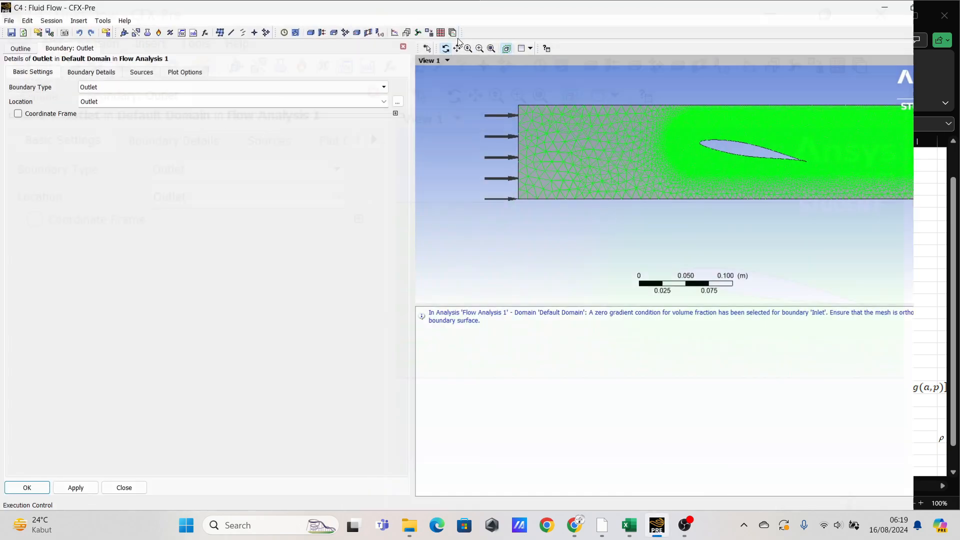
ctrl+middle_drag(661, 197, 414, 211)
scroll(567, 207, down, 1)
ctrl+middle_drag(567, 207, 729, 195)
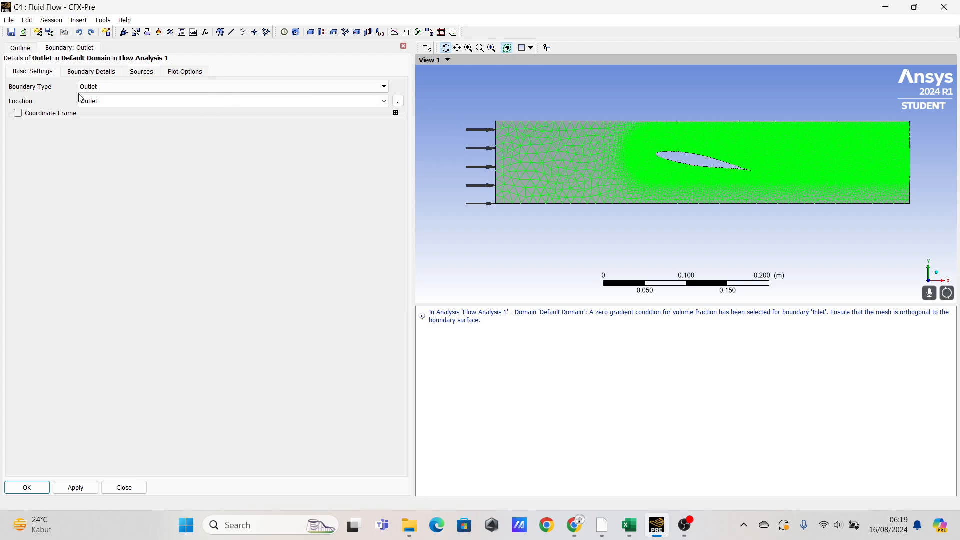
- Set the outlet's mass and momentum option to Normal Speed with a value of 13 m s^-1
click(90, 71)
click(114, 129)
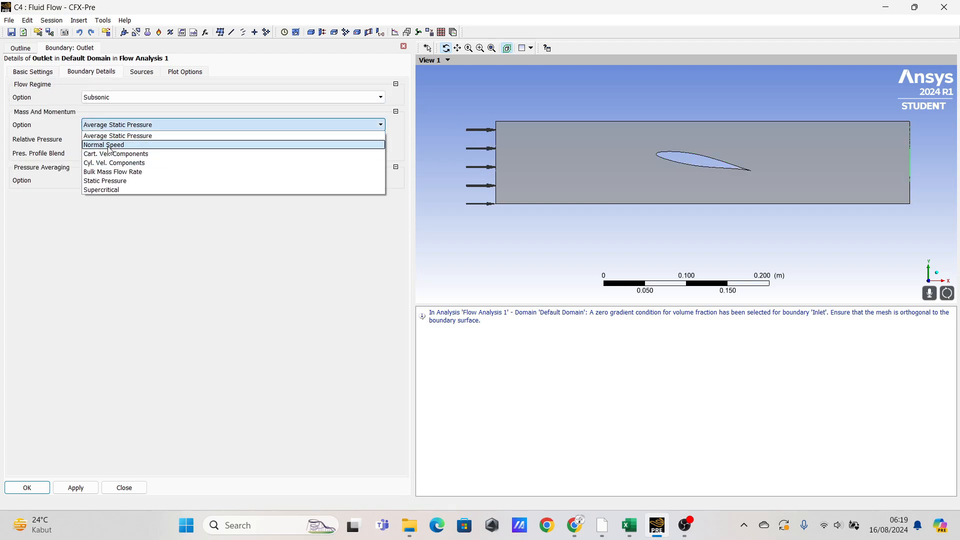
click(133, 142)
text(13 [m s^-1)
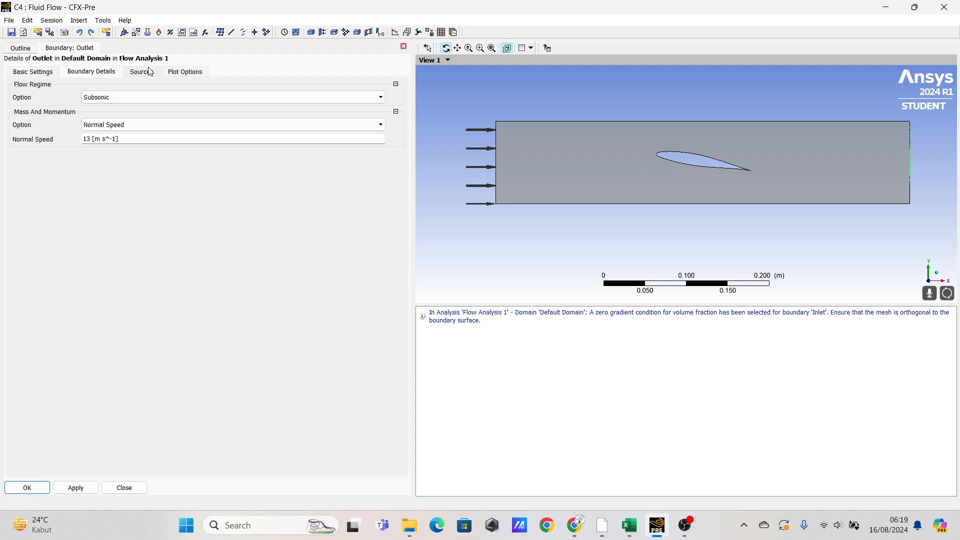
- Review the outlet's sources, plot options and basic settings, and apply the boundary definition
click(150, 71)
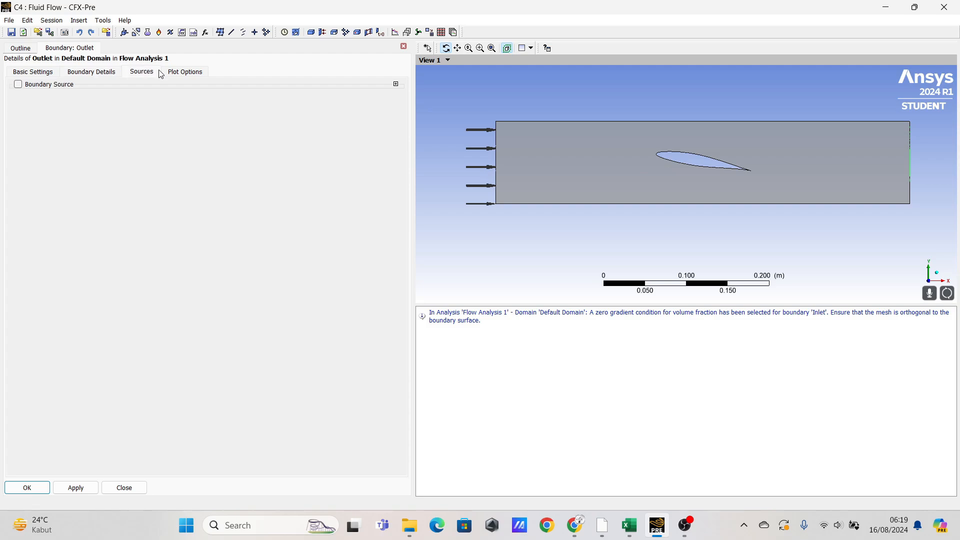
click(106, 75)
click(189, 74)
click(120, 75)
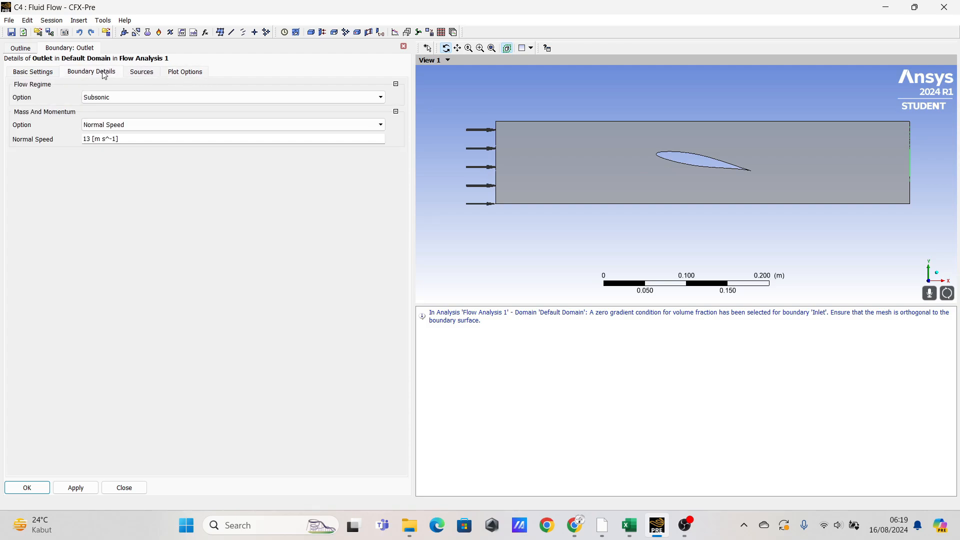
click(46, 76)
click(77, 488)
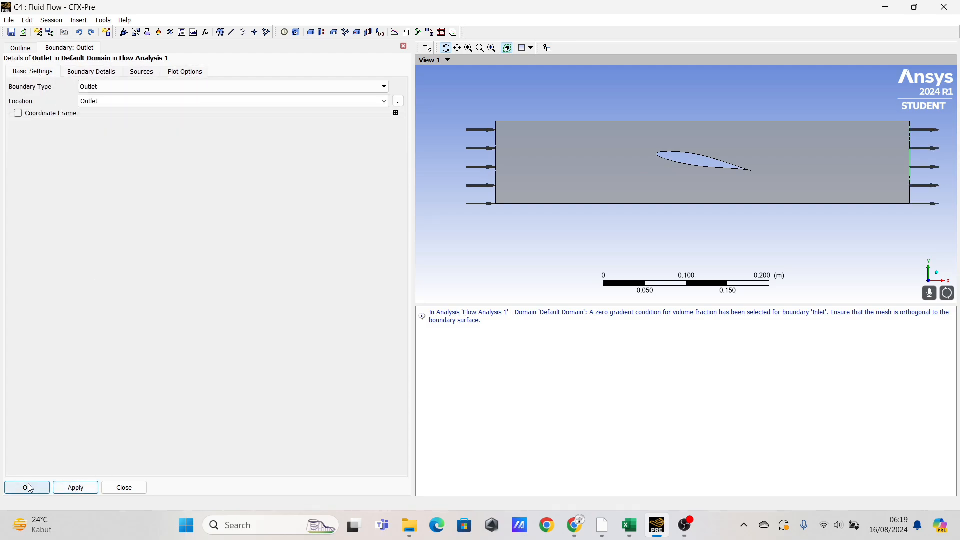
click(29, 488)
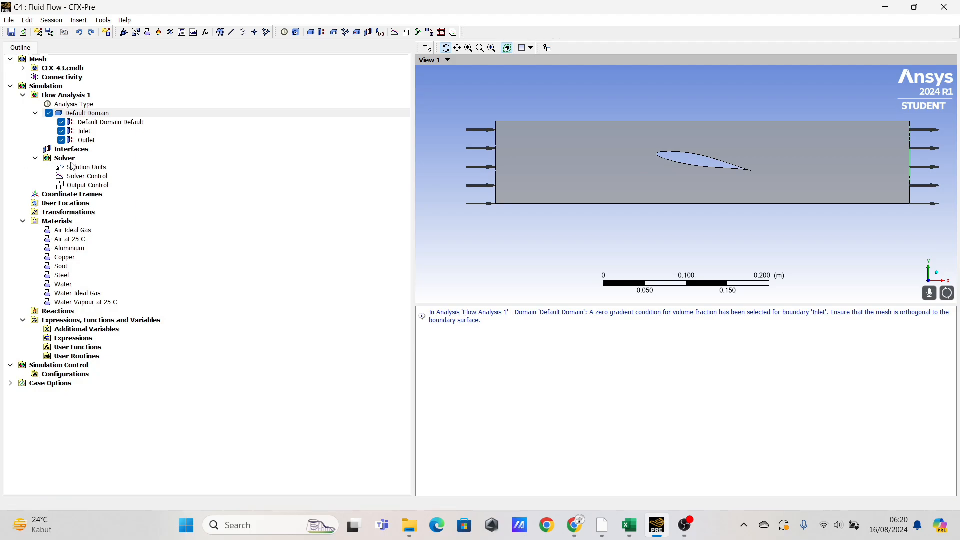
- Add a boundary named Sym to the Default Domain
click(79, 114)
right_click(78, 114)
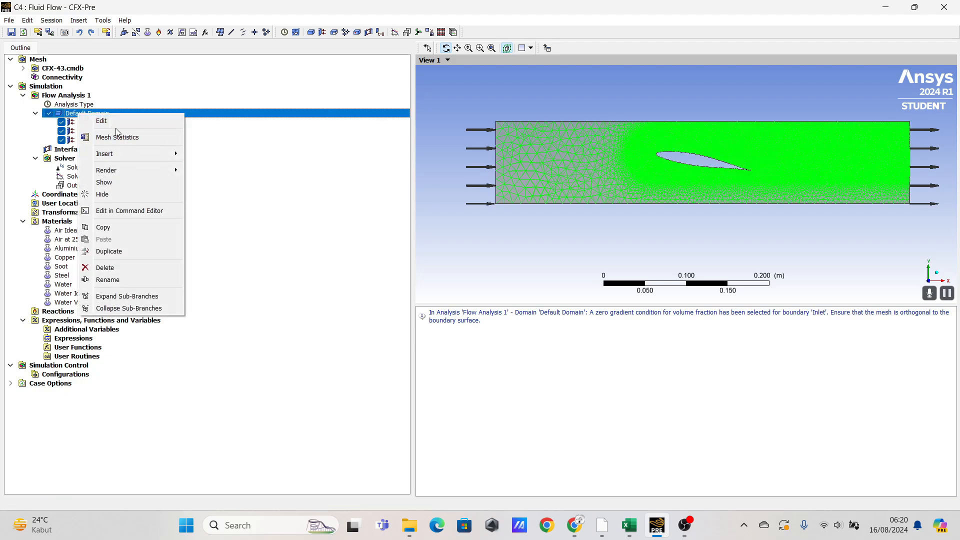
mouse_move(124, 154)
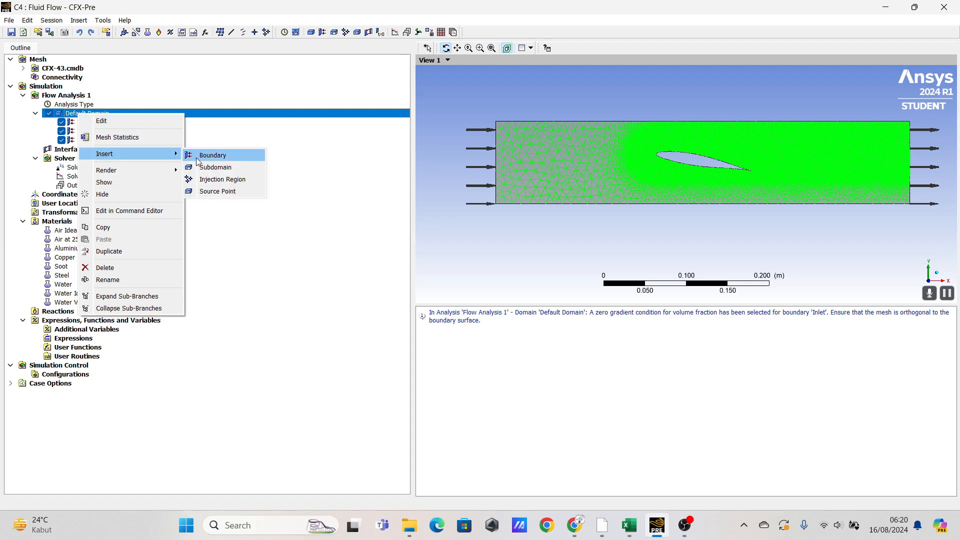
click(213, 153)
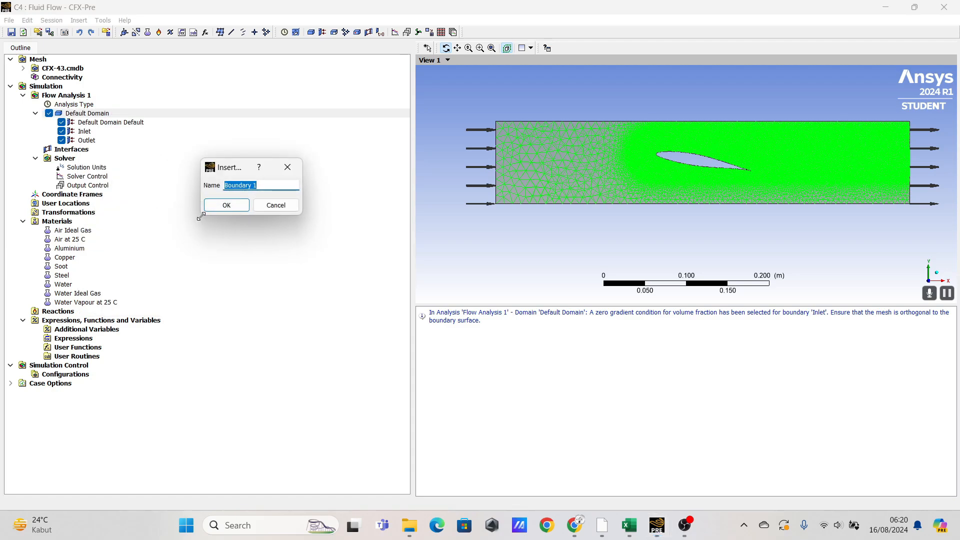
text(Sym)
key(Return)
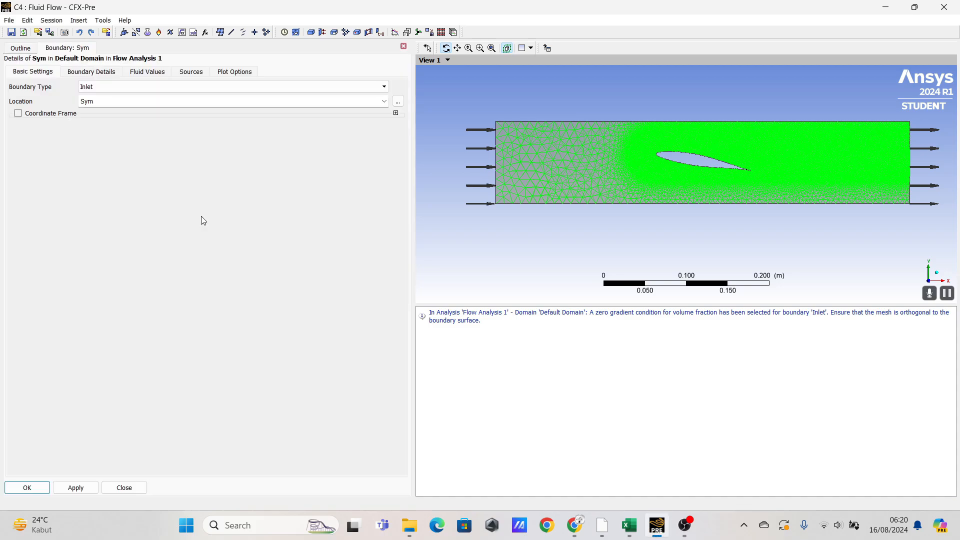
- Define the Sym boundary as type Symmetry at location Sym and apply it
click(132, 87)
click(111, 129)
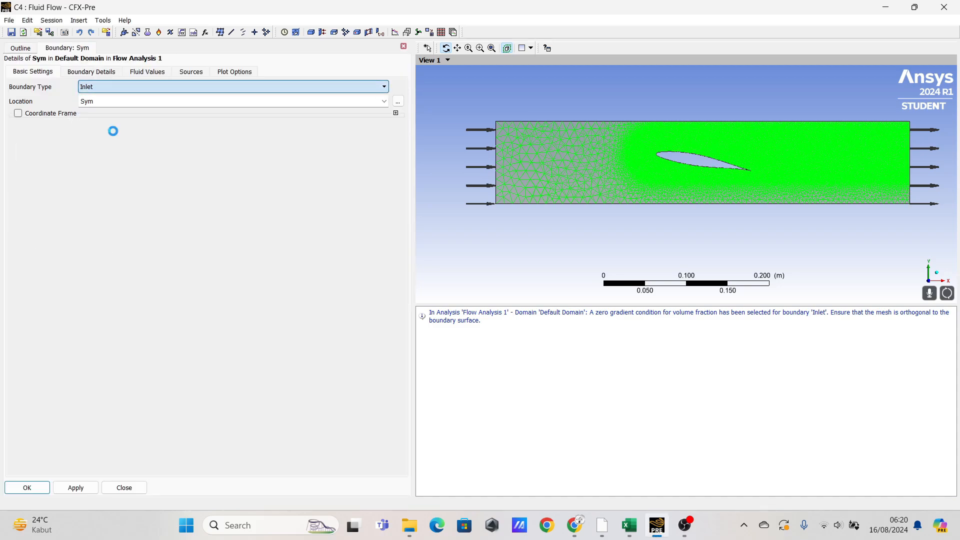
click(311, 90)
click(316, 185)
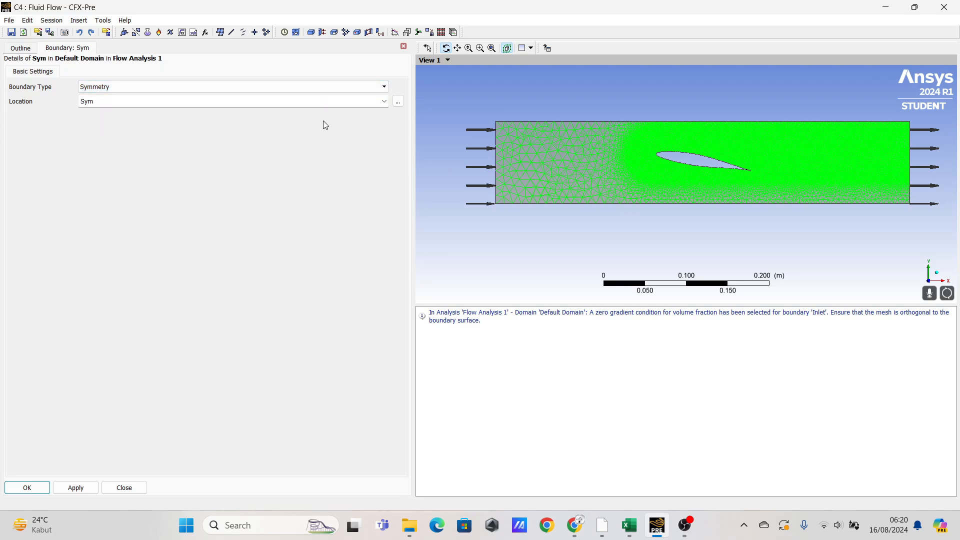
click(385, 102)
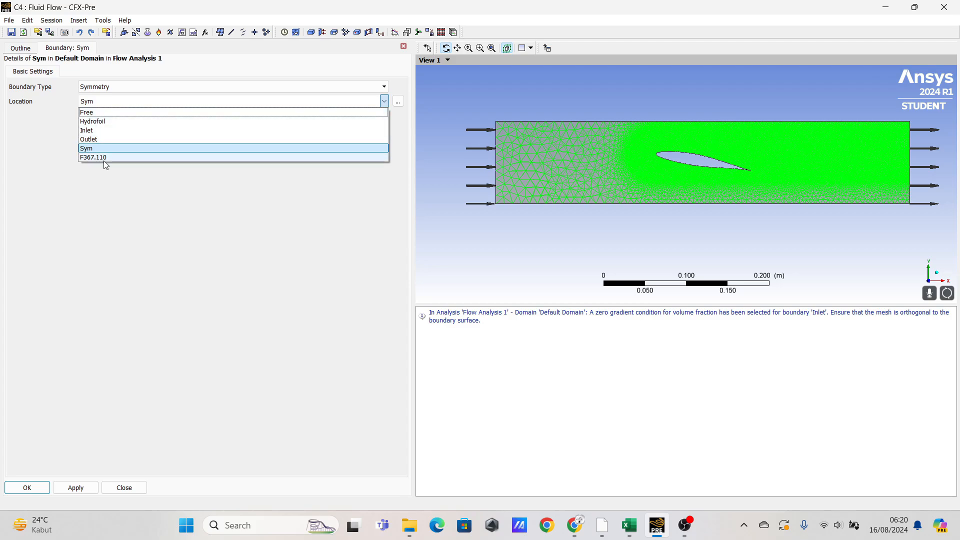
click(93, 150)
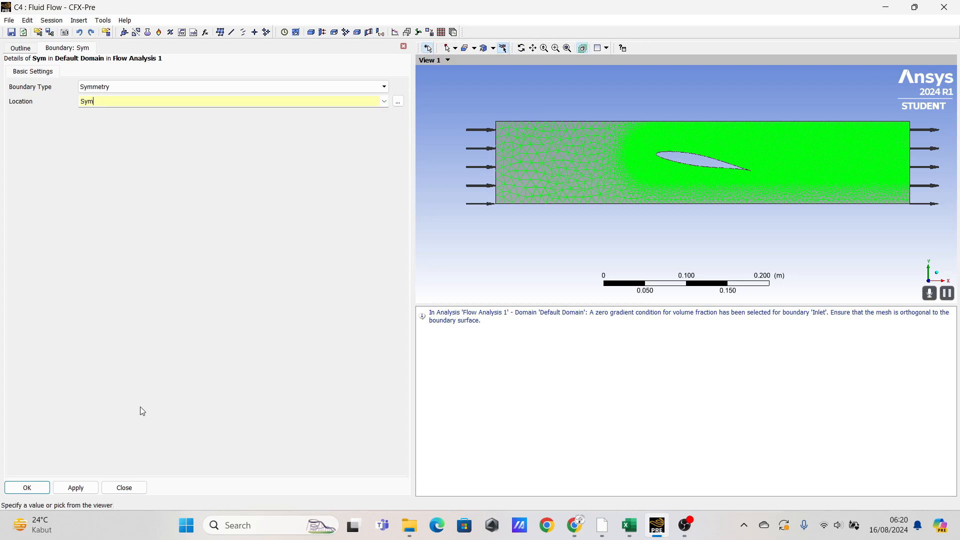
click(76, 488)
click(28, 488)
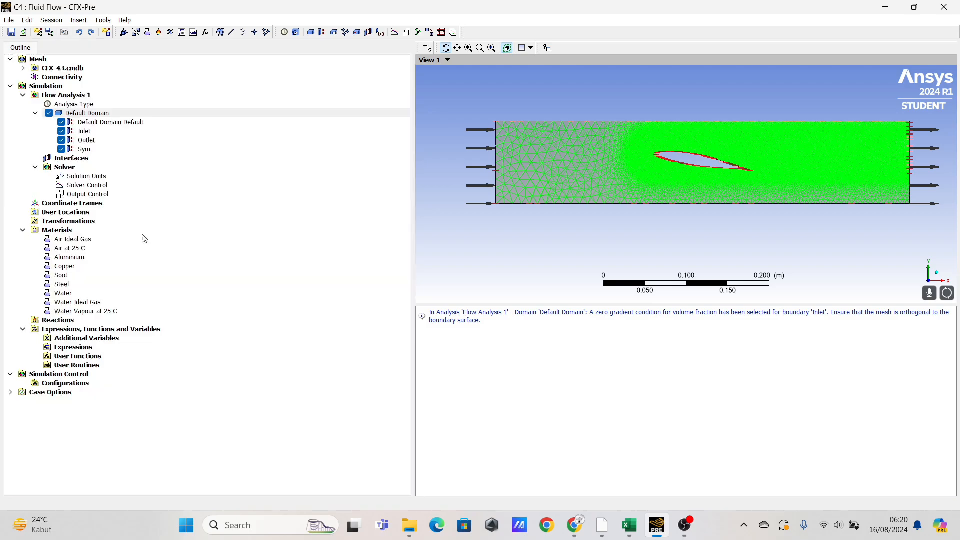
right_click(84, 115)
mouse_move(122, 152)
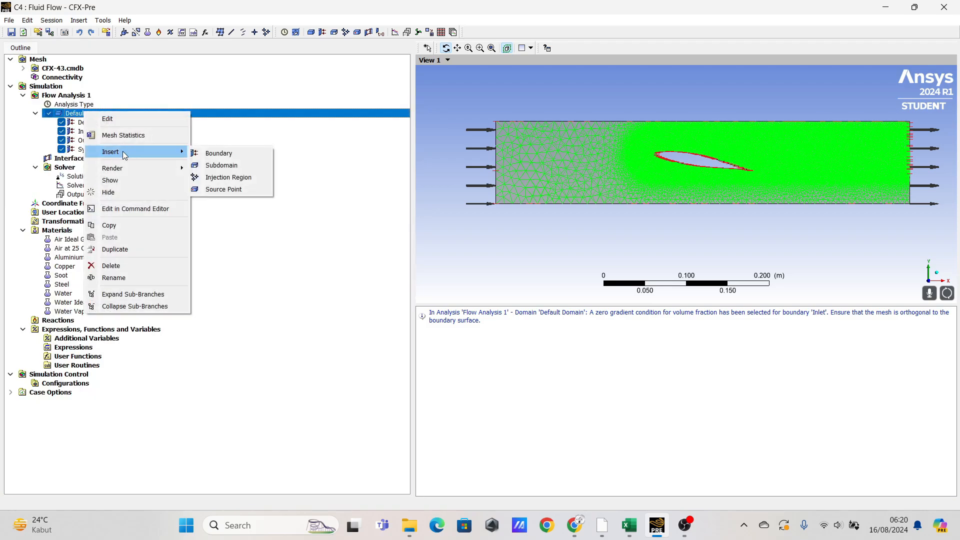
click(205, 164)
click(299, 168)
click(90, 105)
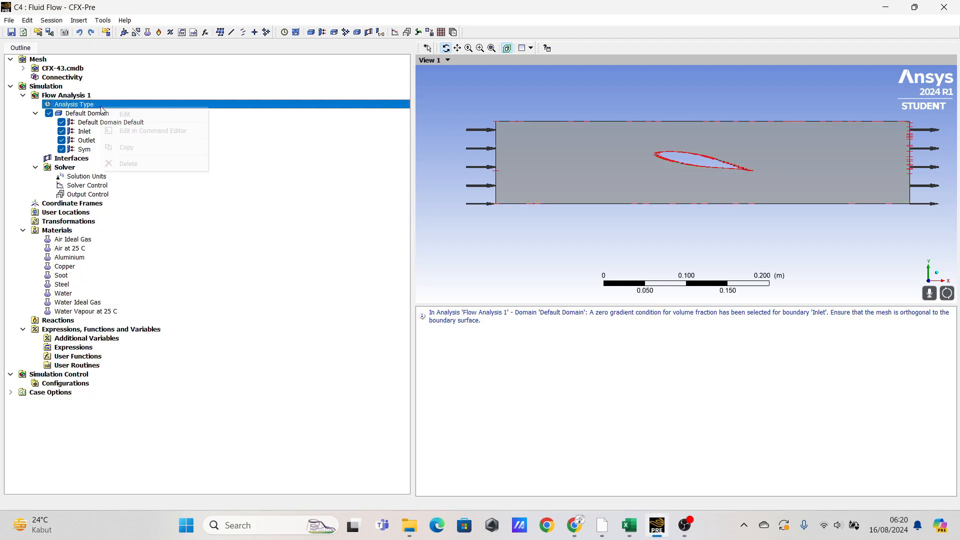
- Add a boundary named Free to the Default Domain
right_click(95, 114)
mouse_move(122, 149)
click(212, 151)
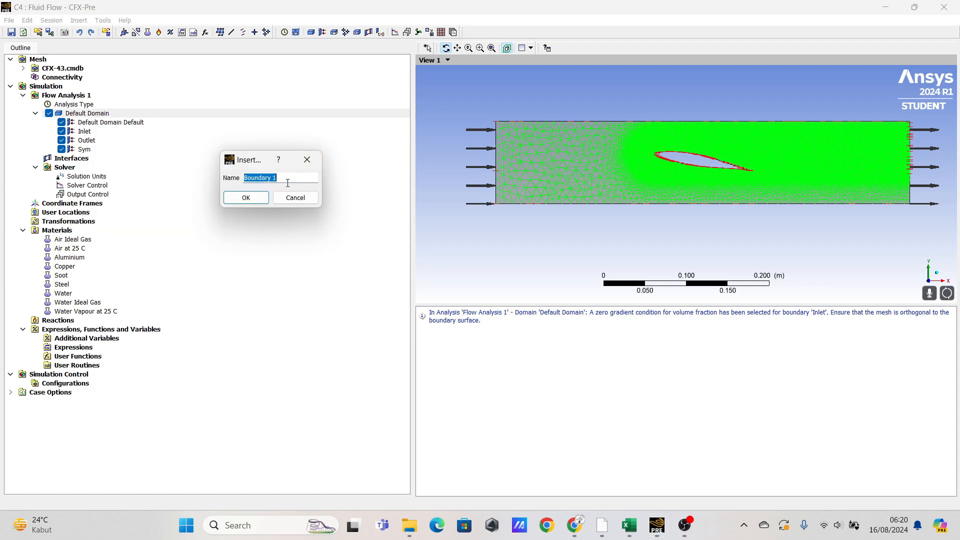
text(Free)
key(Return)
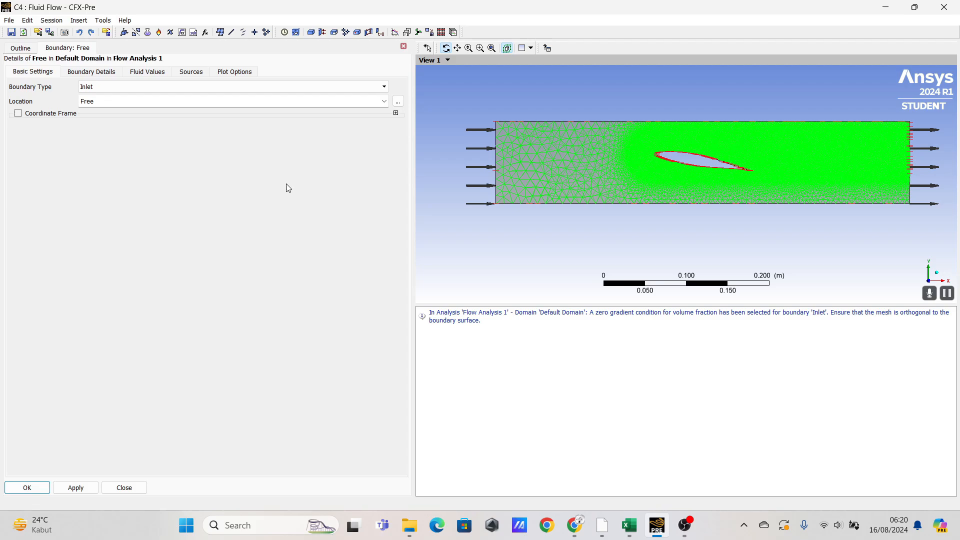
- Define the Free boundary as type Wall at location Free, check its boundary details, and accept the definition
click(100, 86)
click(100, 123)
click(93, 71)
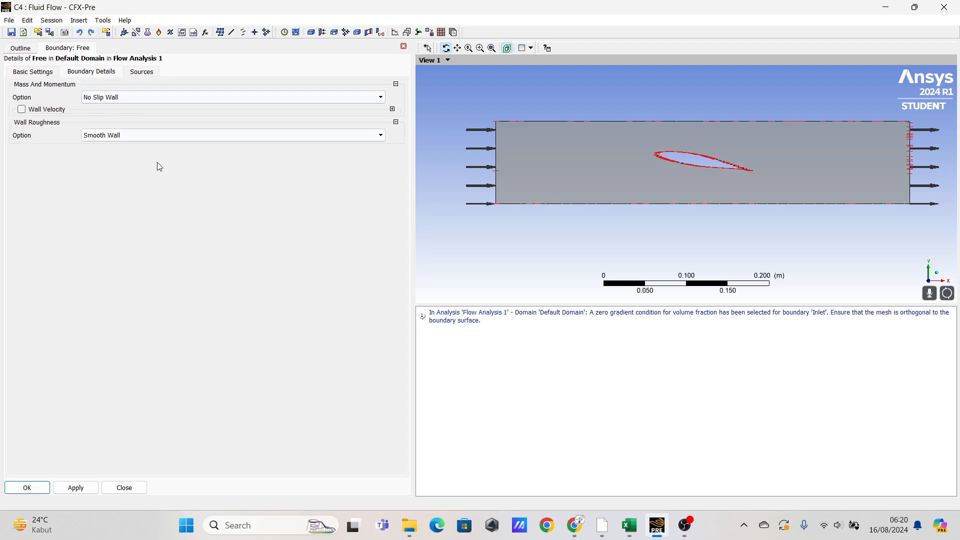
click(31, 488)
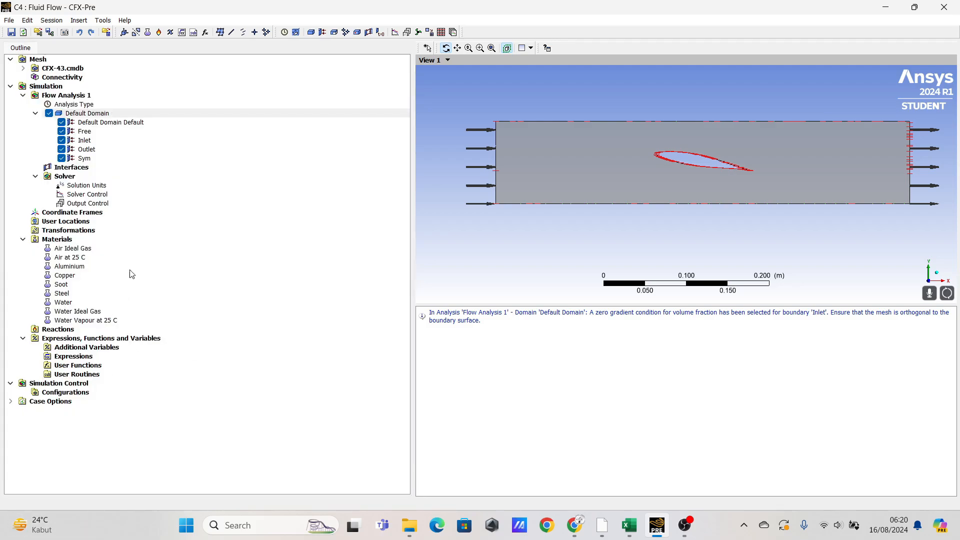
- Review the solver control's basic and advanced settings, including the residual target and maximum iterations, and close it without changes
double_click(86, 195)
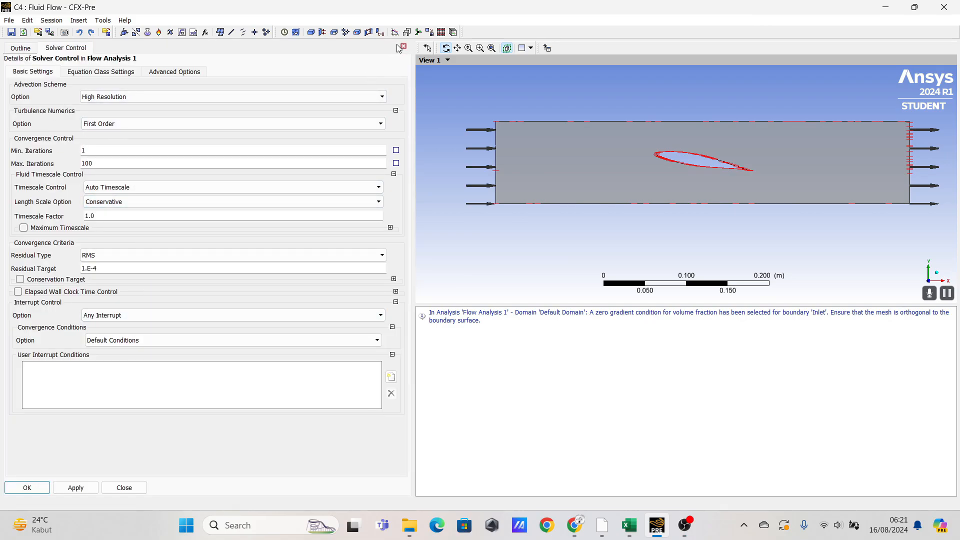
click(101, 71)
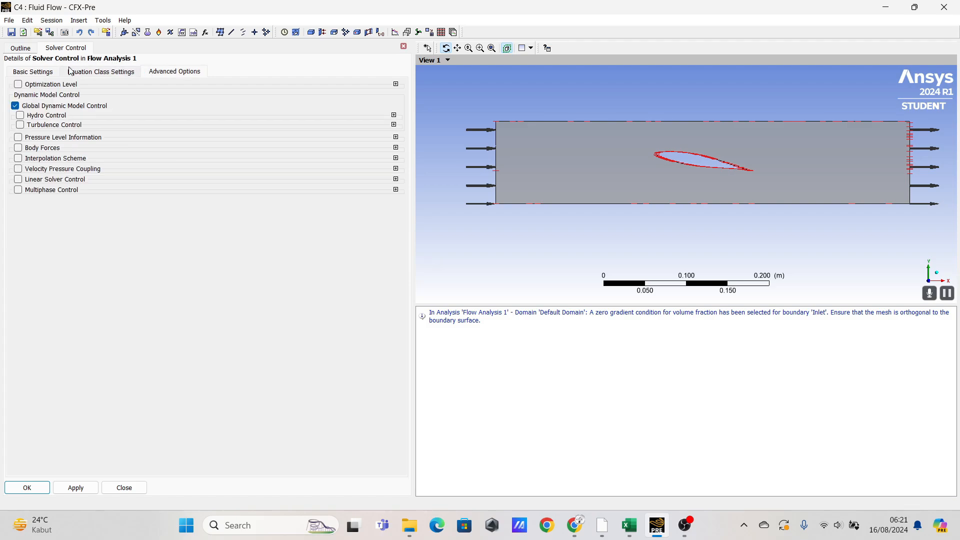
click(45, 71)
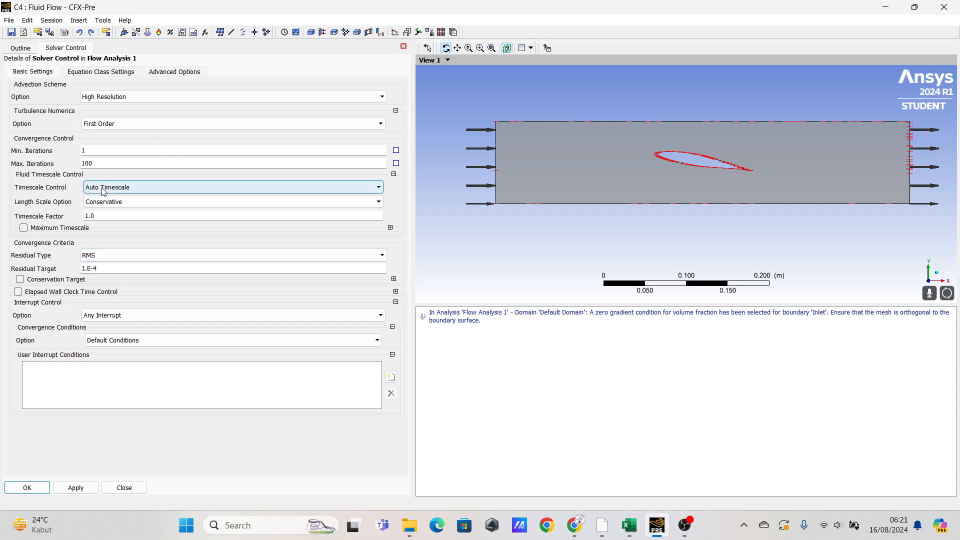
click(105, 271)
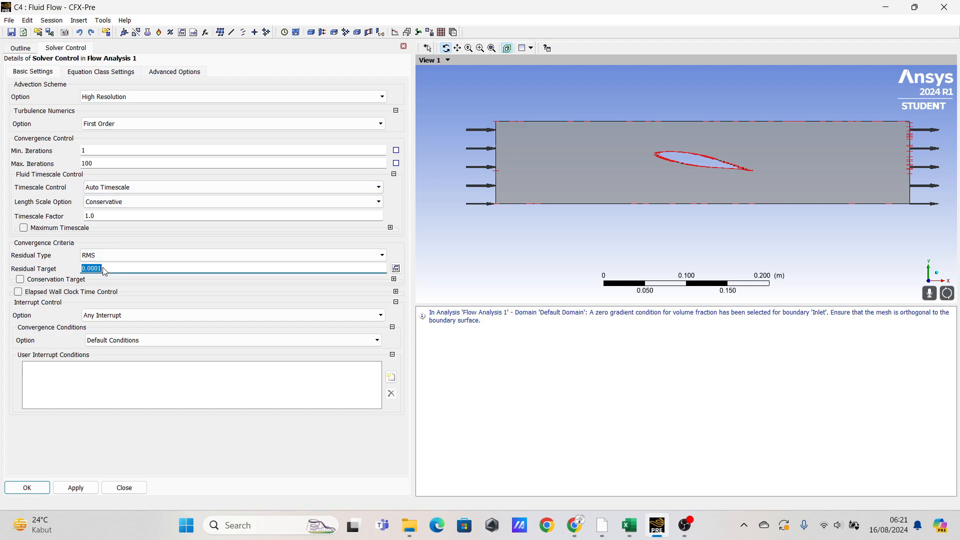
click(105, 164)
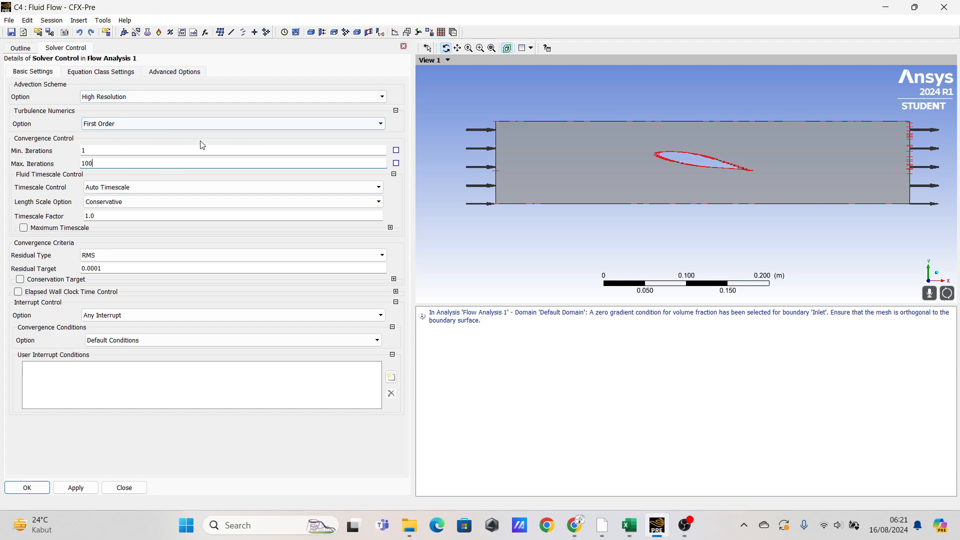
click(404, 46)
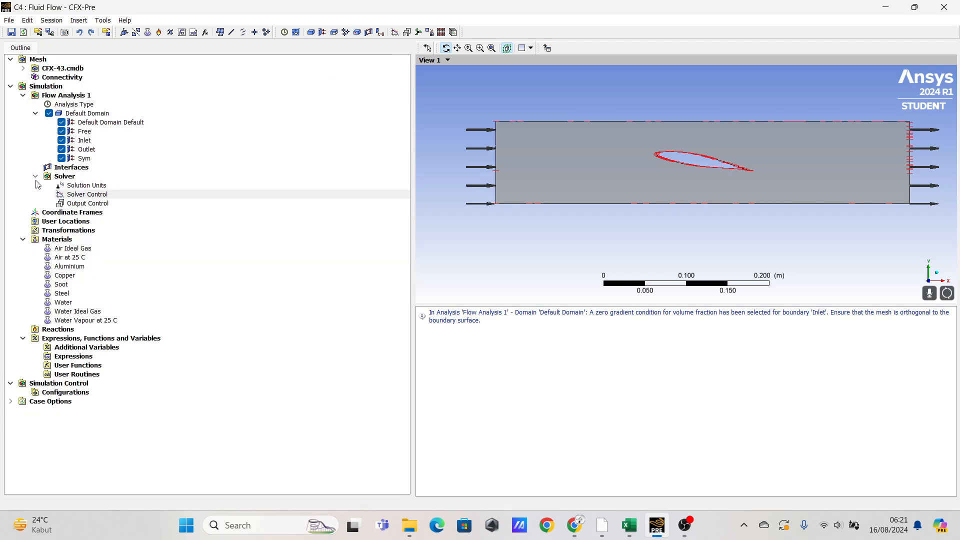
- Try the Selected Variables results option in the output control and browse the available output variables
click(79, 204)
double_click(79, 204)
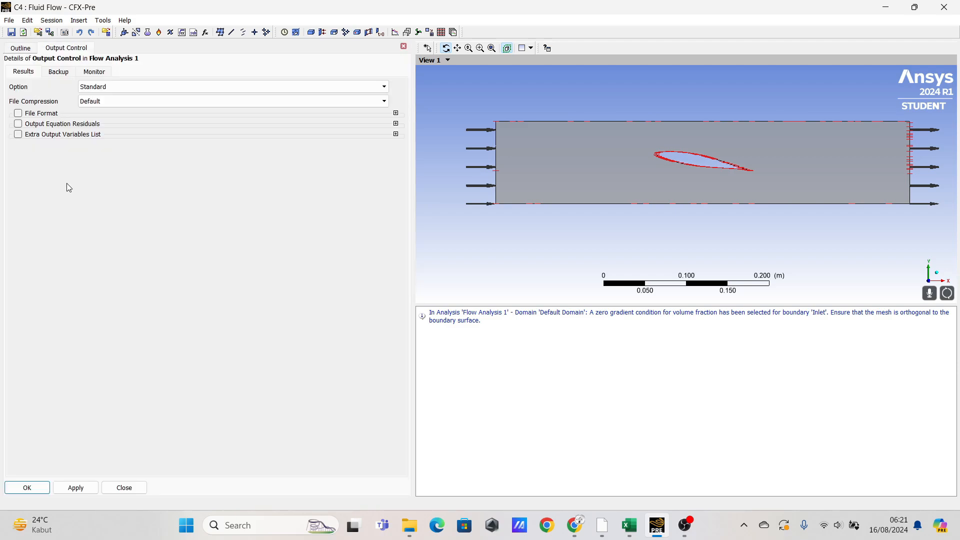
click(113, 87)
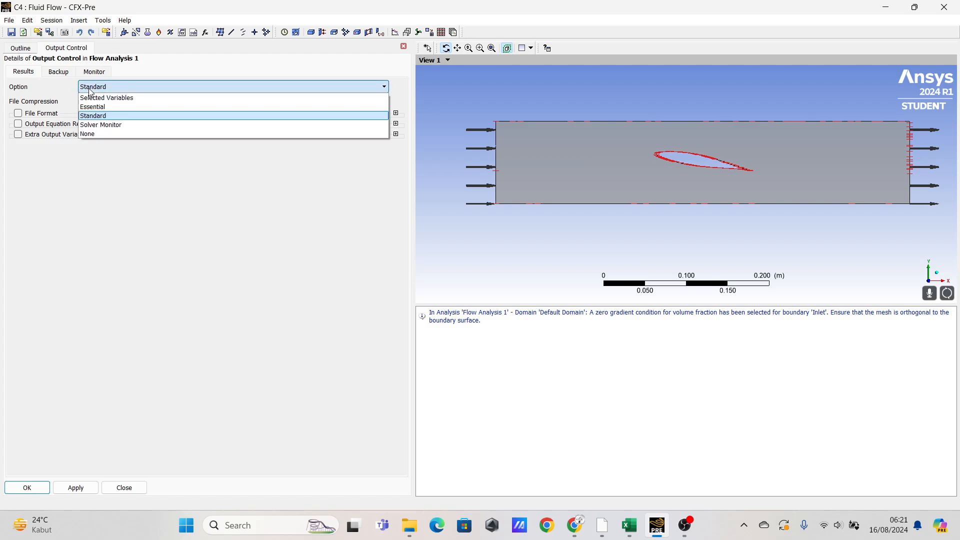
click(114, 95)
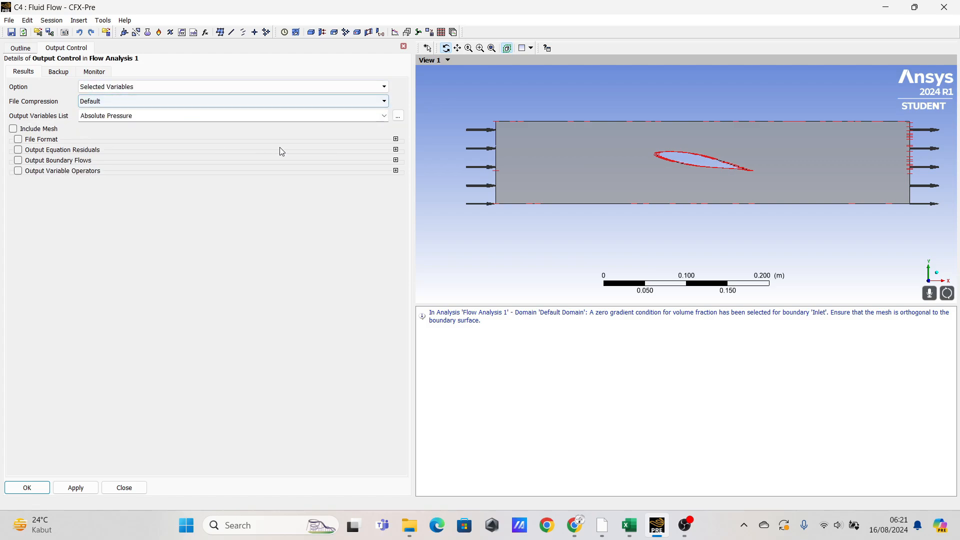
click(383, 115)
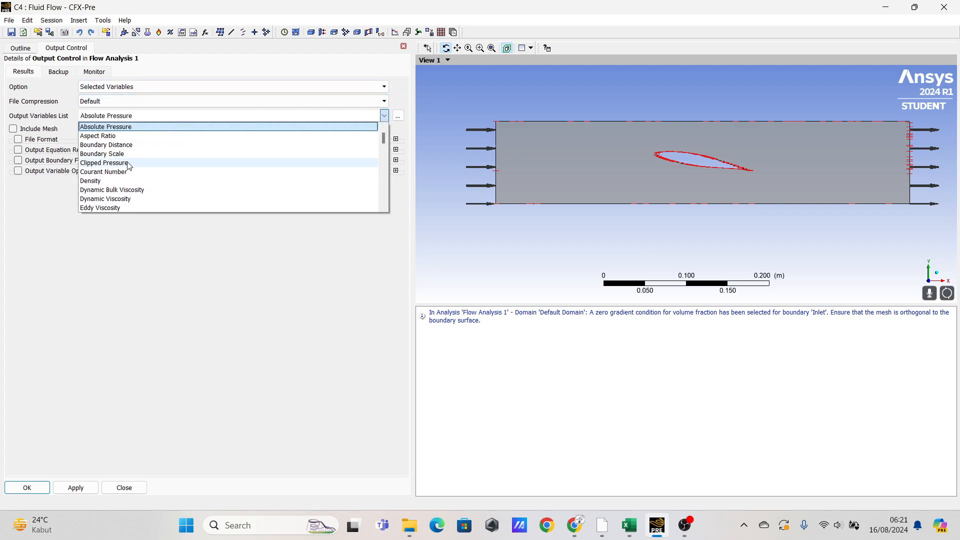
scroll(129, 165, down, 10)
scroll(129, 165, up, 10)
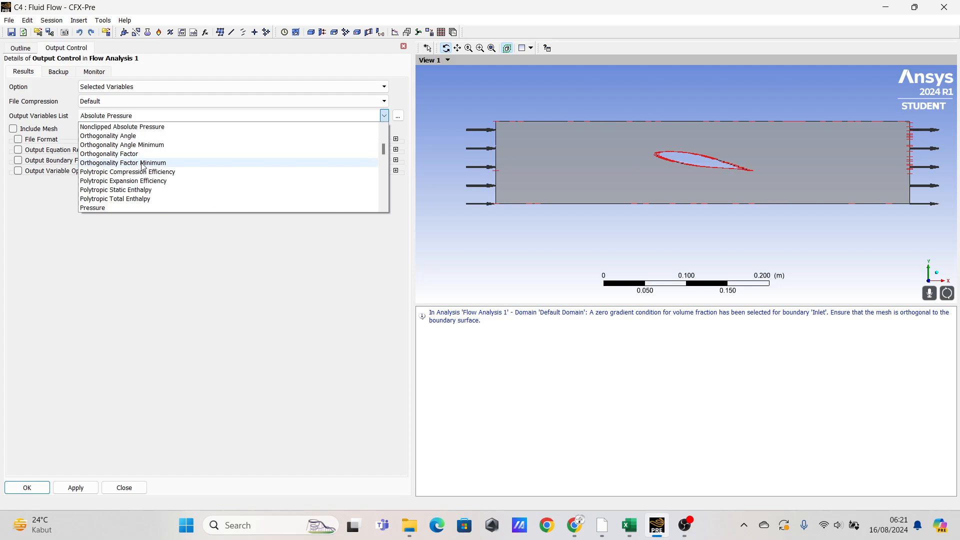
click(384, 116)
- Set the output control's results option to Standard and apply the output settings
click(150, 88)
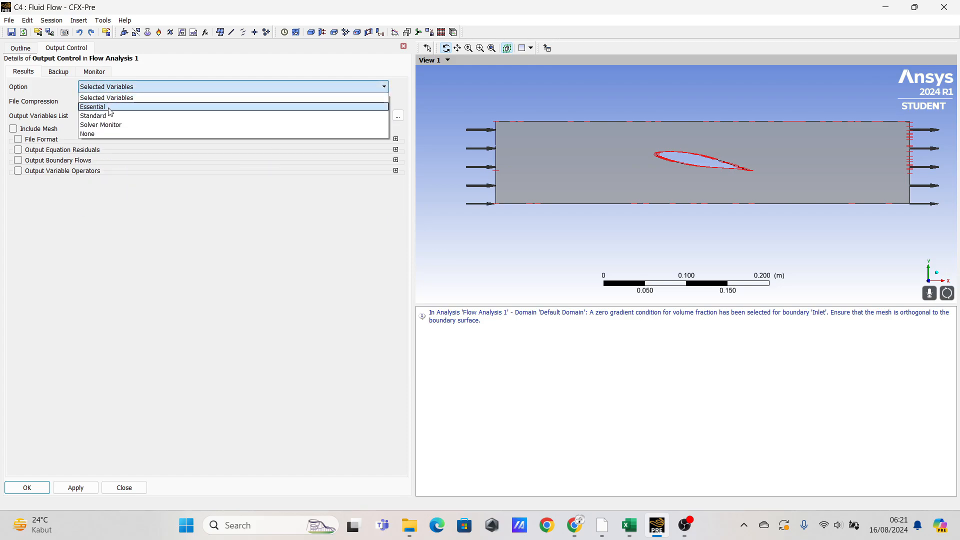
click(98, 115)
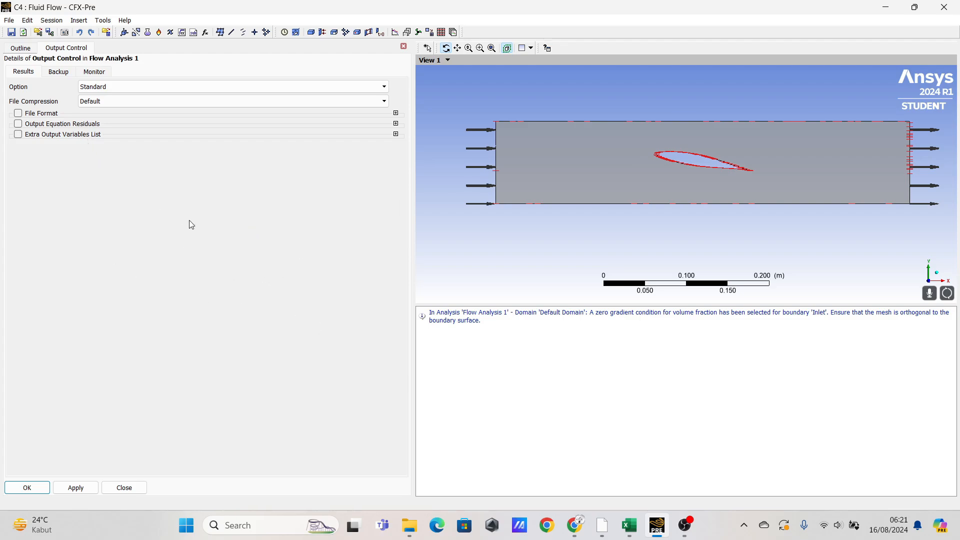
click(80, 489)
click(28, 487)
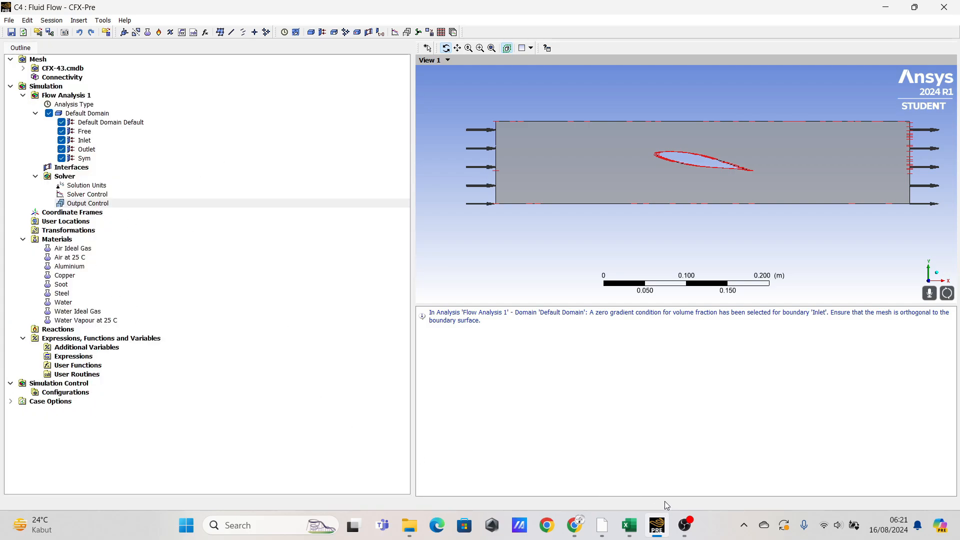
mouse_move(685, 525)
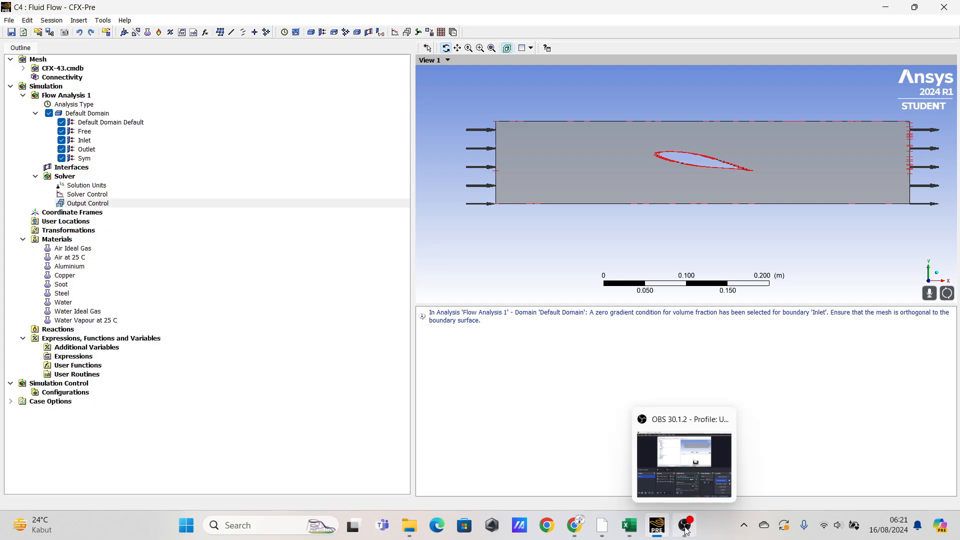
click(659, 480)
click(673, 353)
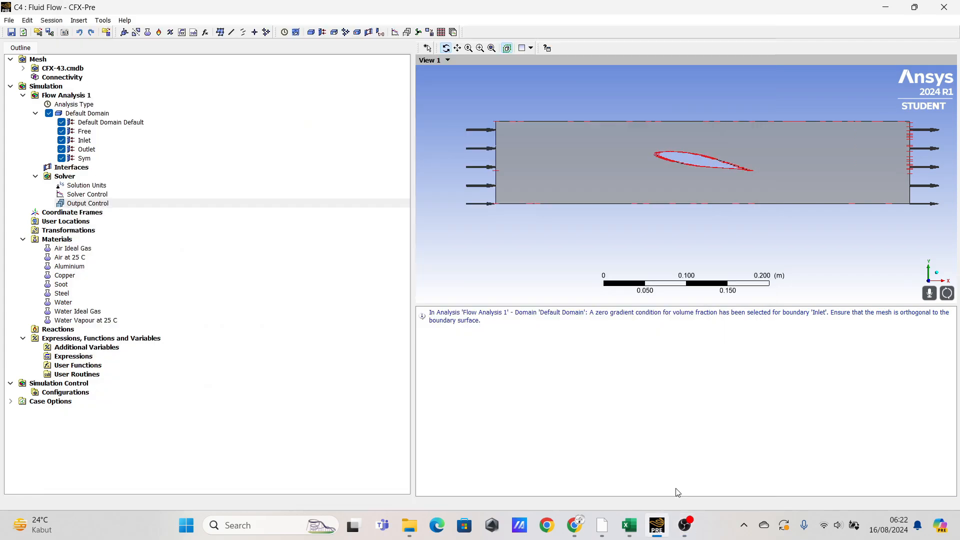
- Close CFX-Pre, switch to Workbench, and start the solver run from the Solution cell with the default run definition
click(956, 5)
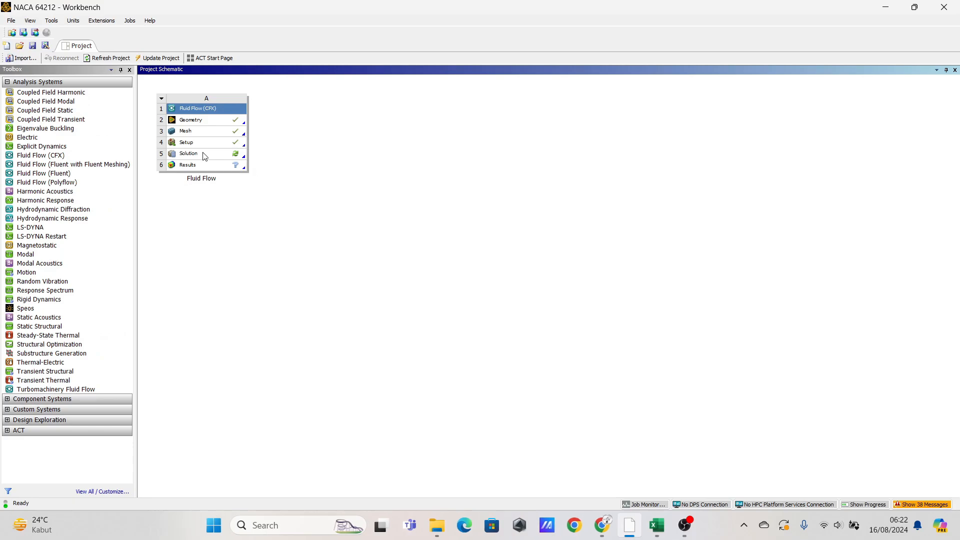
click(204, 155)
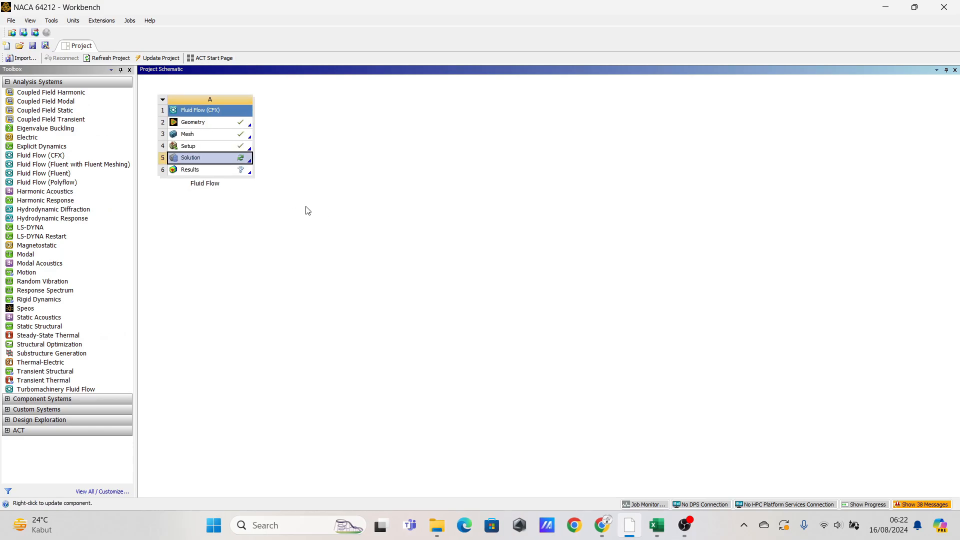
right_click(192, 157)
click(211, 163)
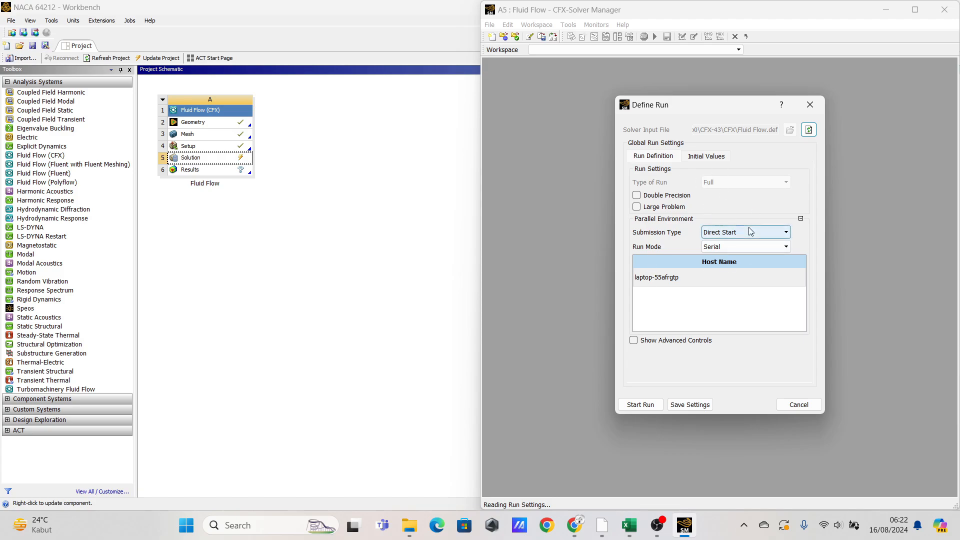
click(641, 405)
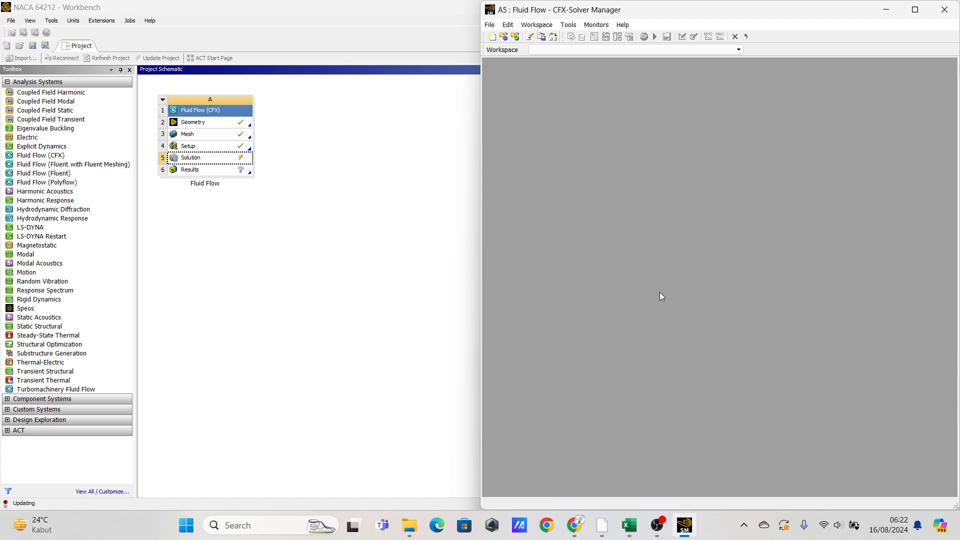
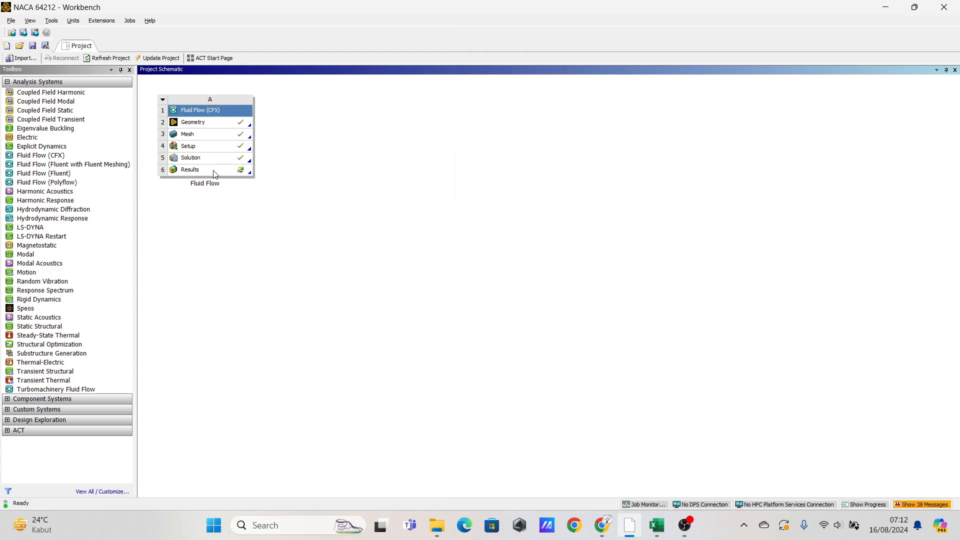
- Open the Results cell of the Fluid Flow (CFX) system in CFD-Post
click(214, 173)
right_click(213, 170)
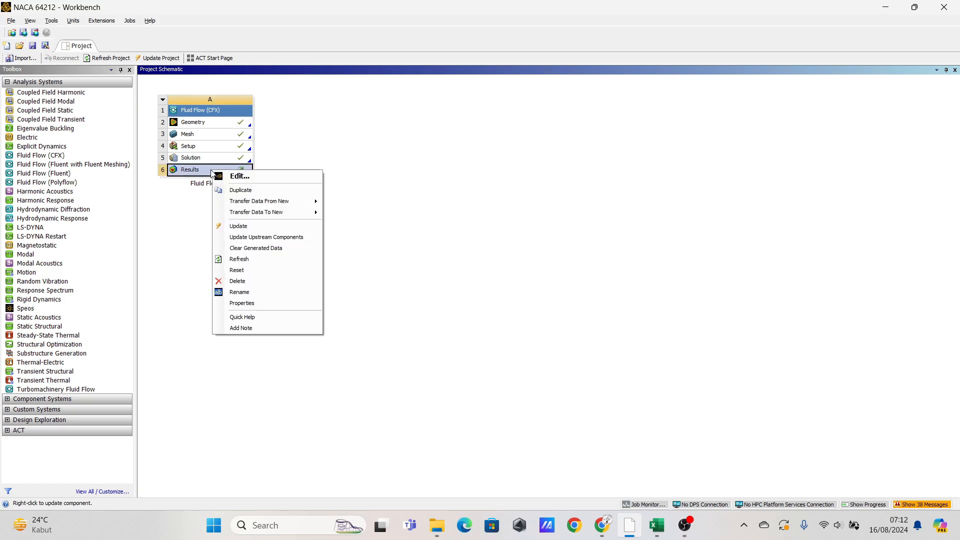
click(240, 176)
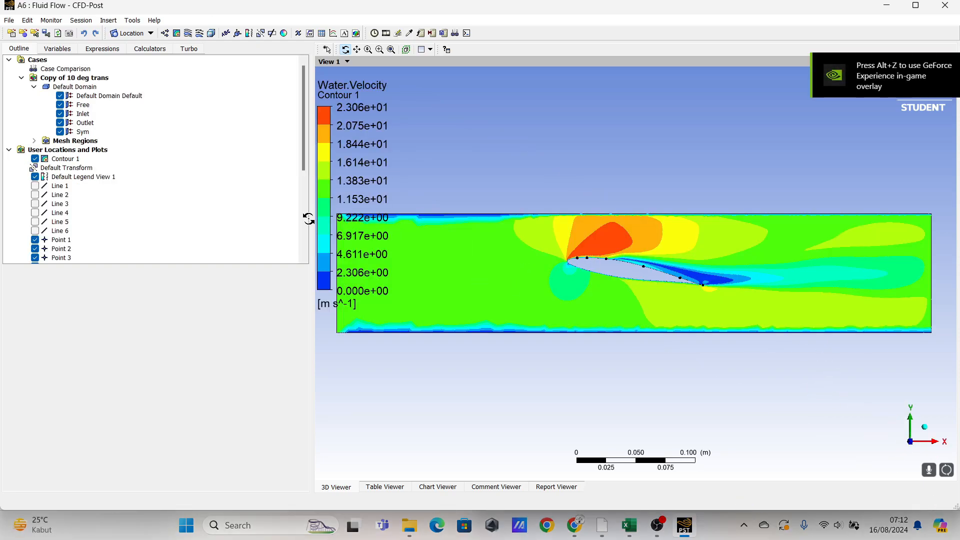
- Examine the water velocity contour (Contour 1) around the hydrofoil and in its wake
scroll(137, 180, down, 3)
scroll(92, 135, up, 2)
click(64, 133)
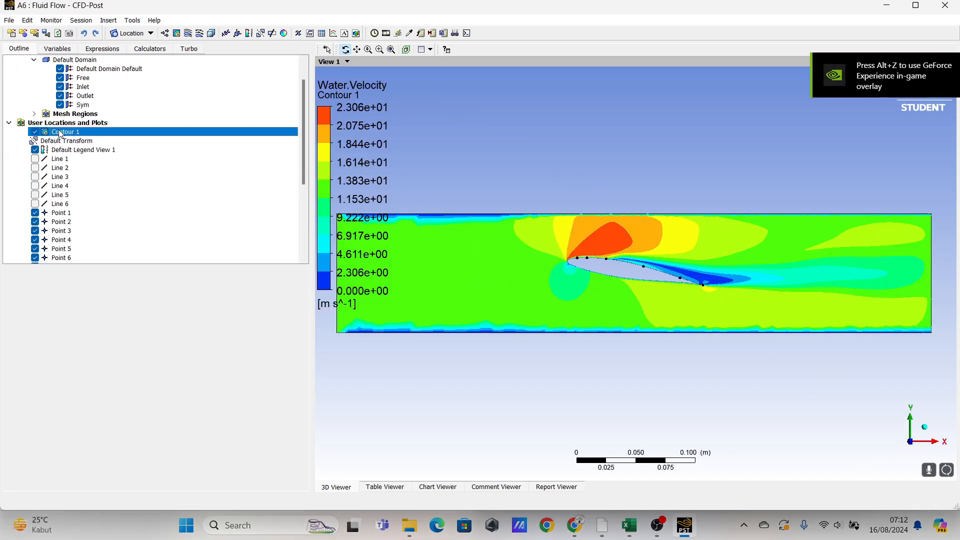
scroll(660, 282, up, 2)
scroll(647, 292, up, 1)
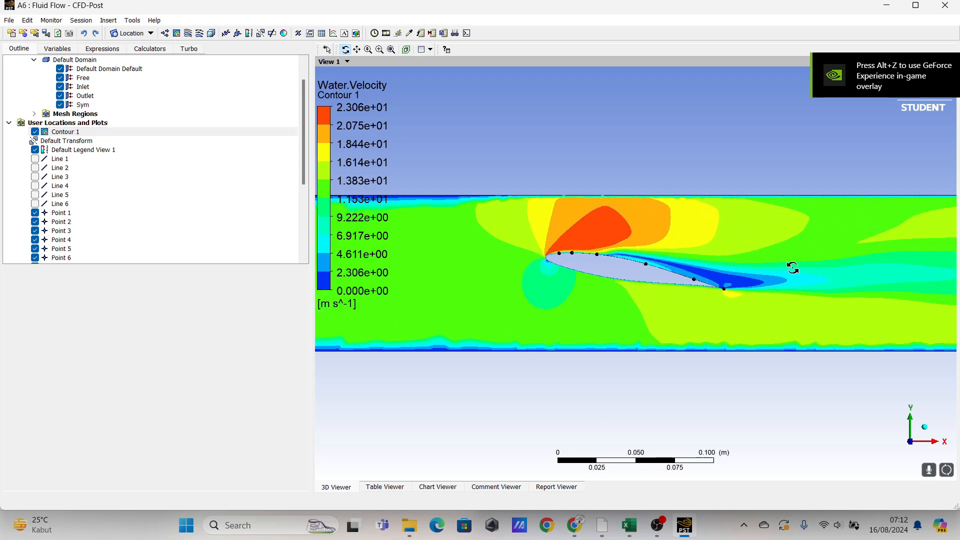
scroll(675, 253, up, 3)
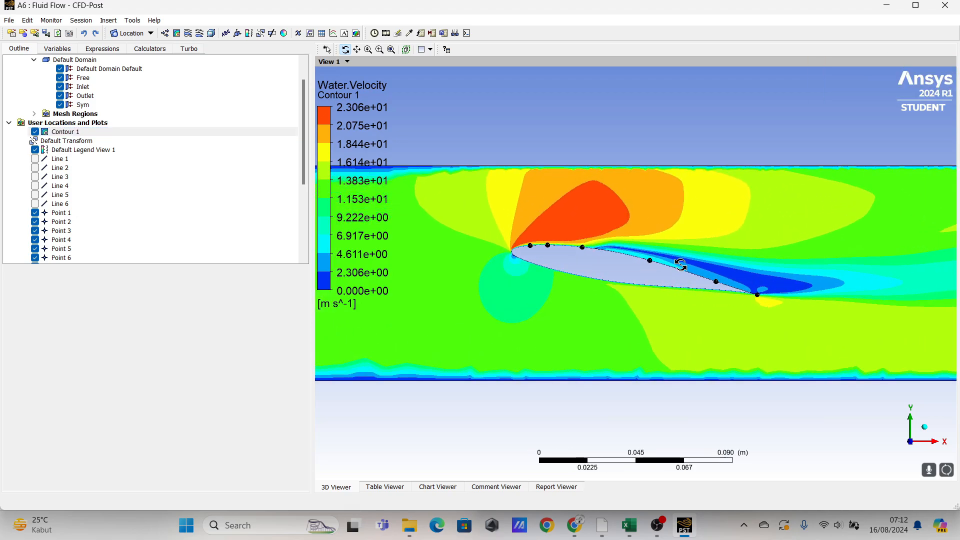
scroll(679, 258, down, 1)
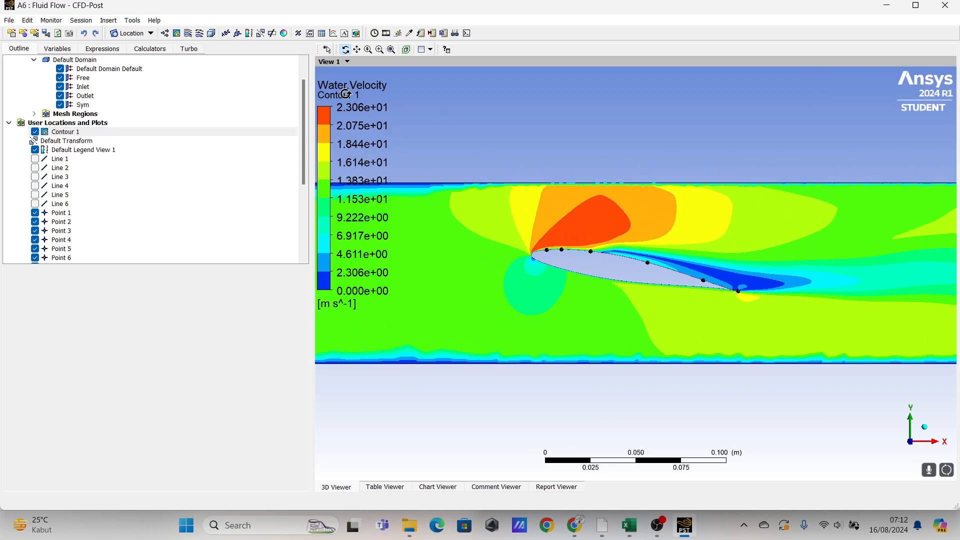
scroll(607, 257, up, 1)
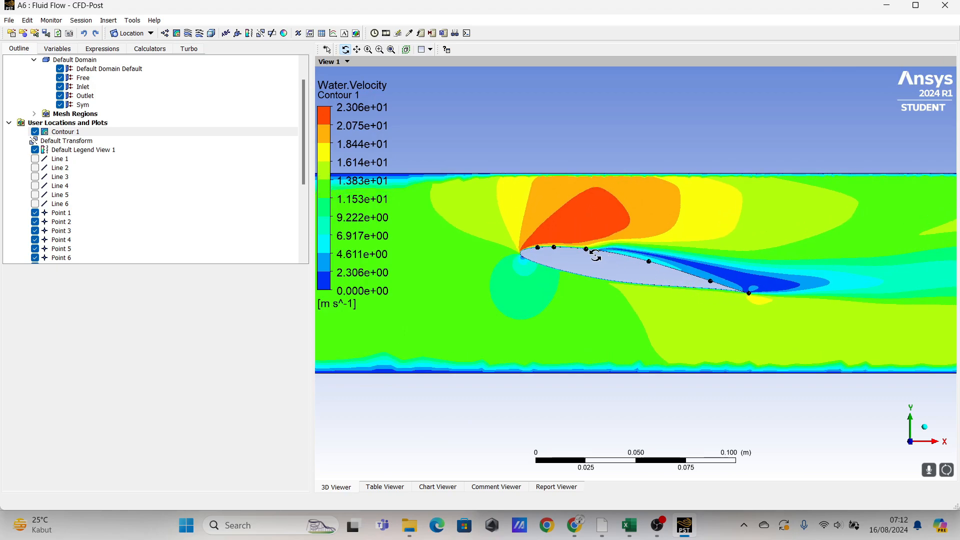
scroll(353, 127, up, 1)
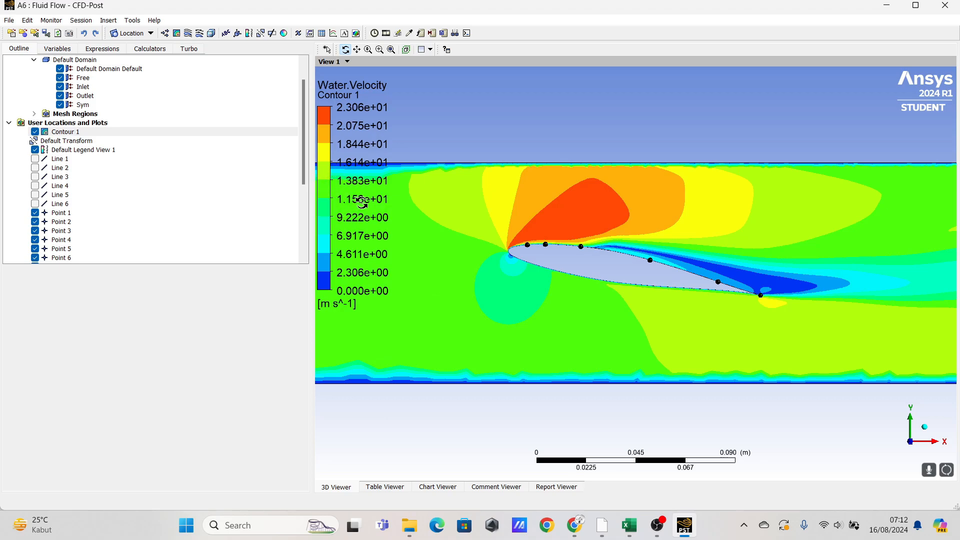
- Set Contour 1's variable to Water vapour.Volume Fraction and apply it
middle_drag(433, 242, 465, 241)
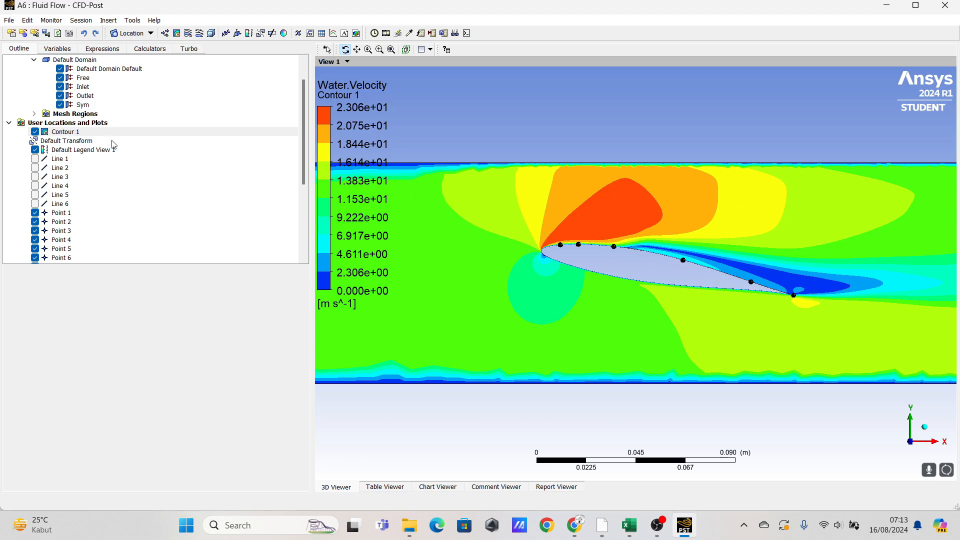
scroll(64, 155, up, 1)
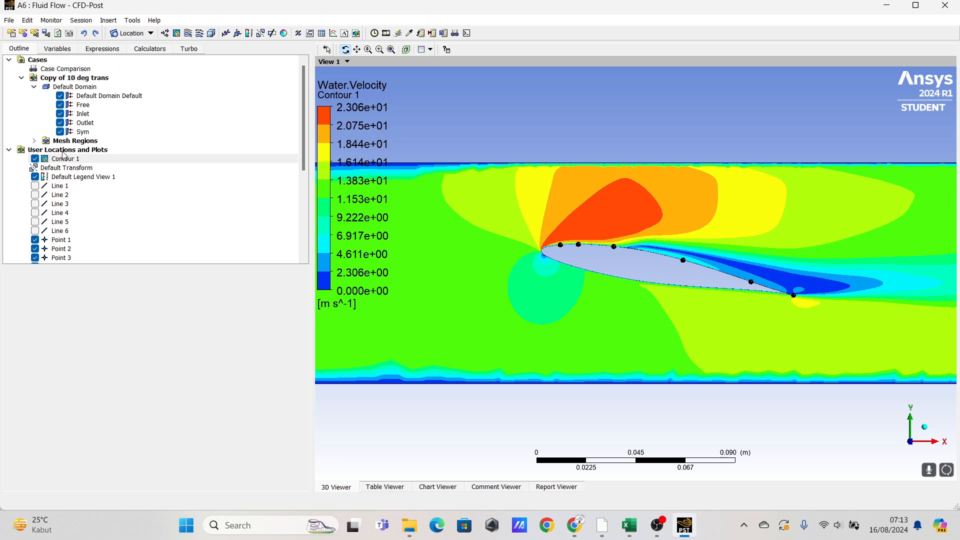
right_click(55, 161)
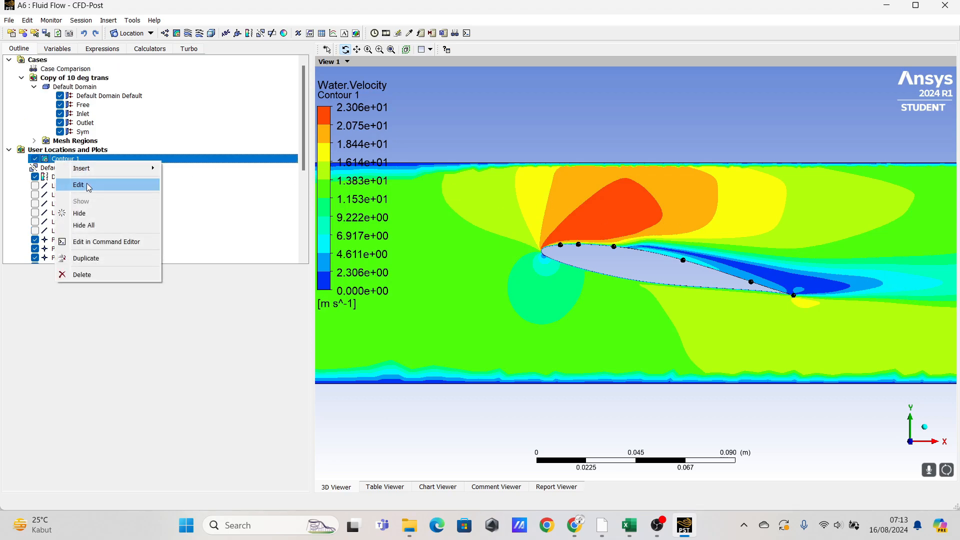
click(80, 185)
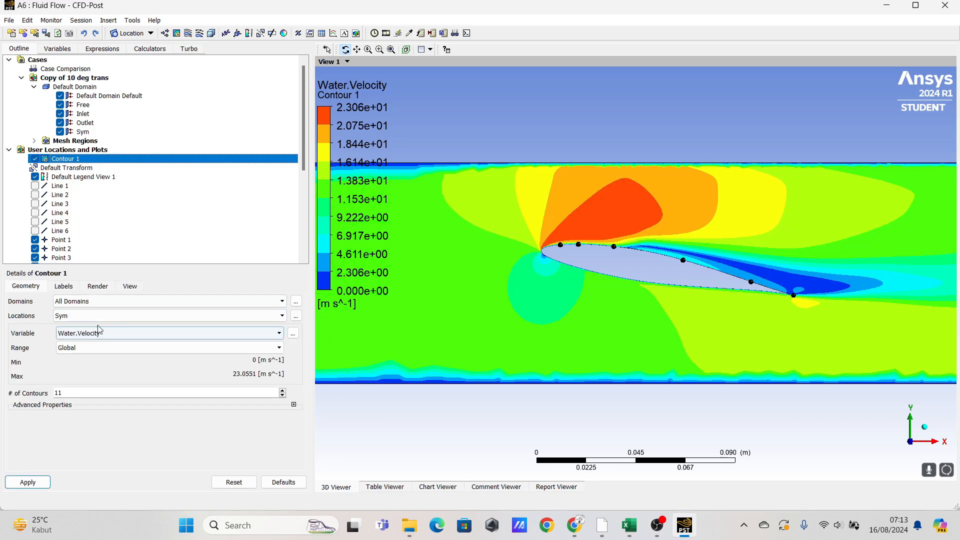
click(98, 335)
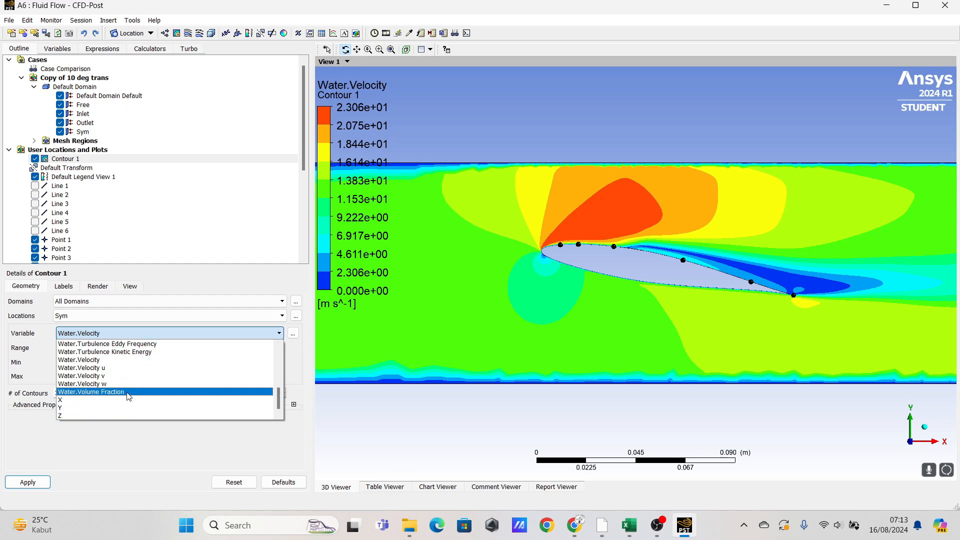
scroll(128, 396, up, 6)
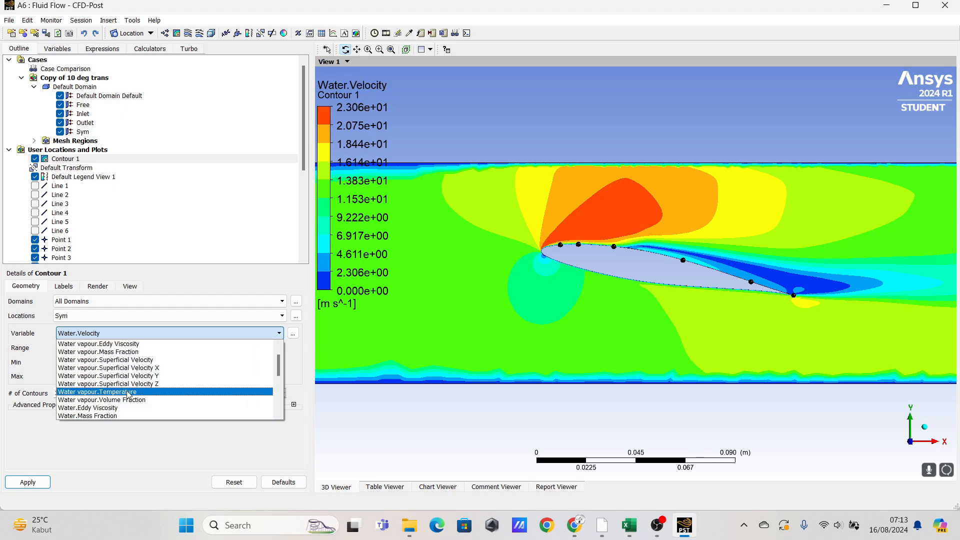
click(128, 403)
click(28, 482)
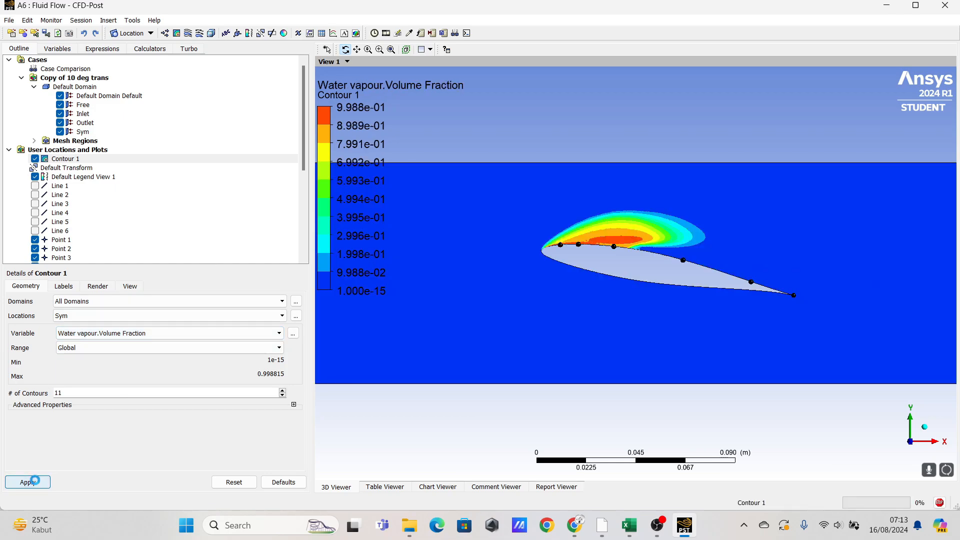
- Examine the water vapour volume fraction contour above the hydrofoil's upper surface and around its leading edge
drag(670, 320, 605, 261)
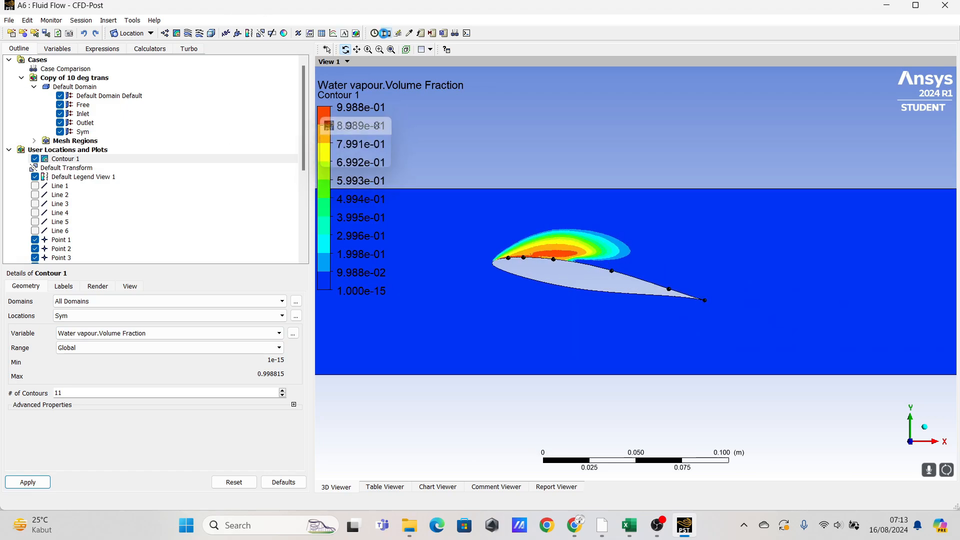
click(383, 35)
click(195, 85)
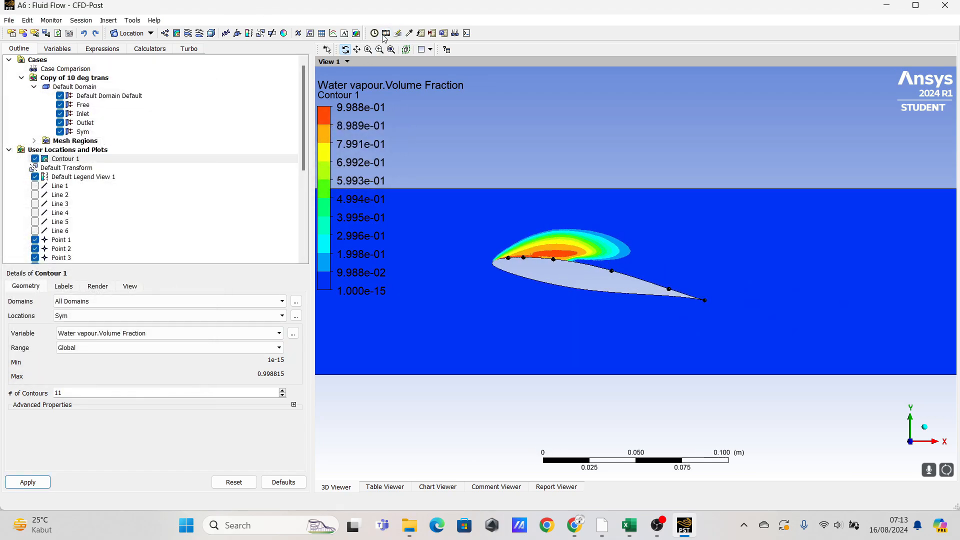
click(374, 32)
click(190, 124)
drag(536, 182, 627, 251)
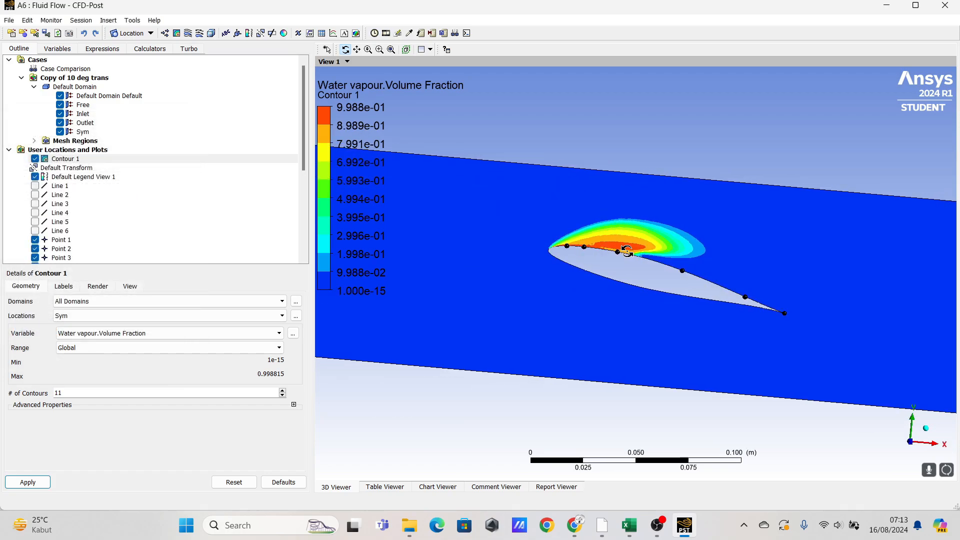
scroll(626, 251, up, 1)
key(z)
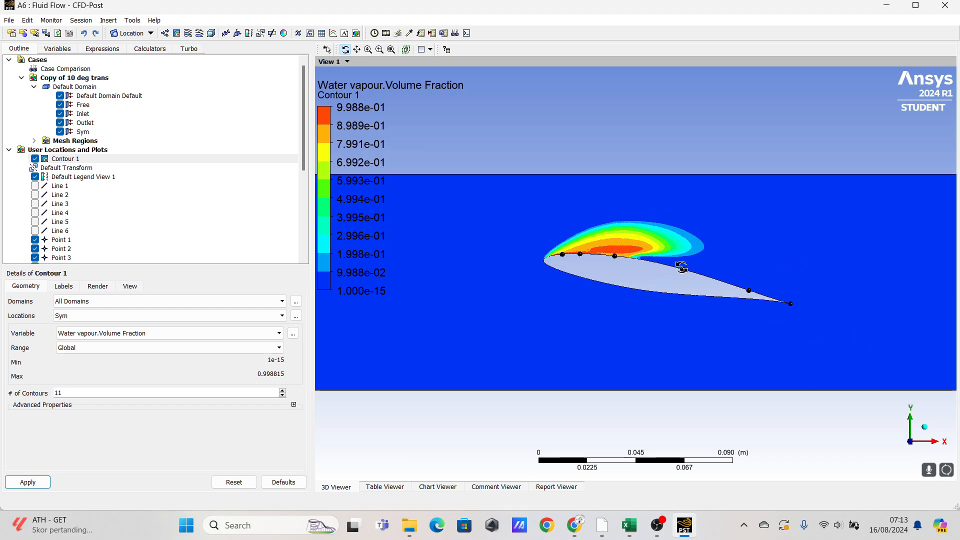
scroll(632, 275, up, 1)
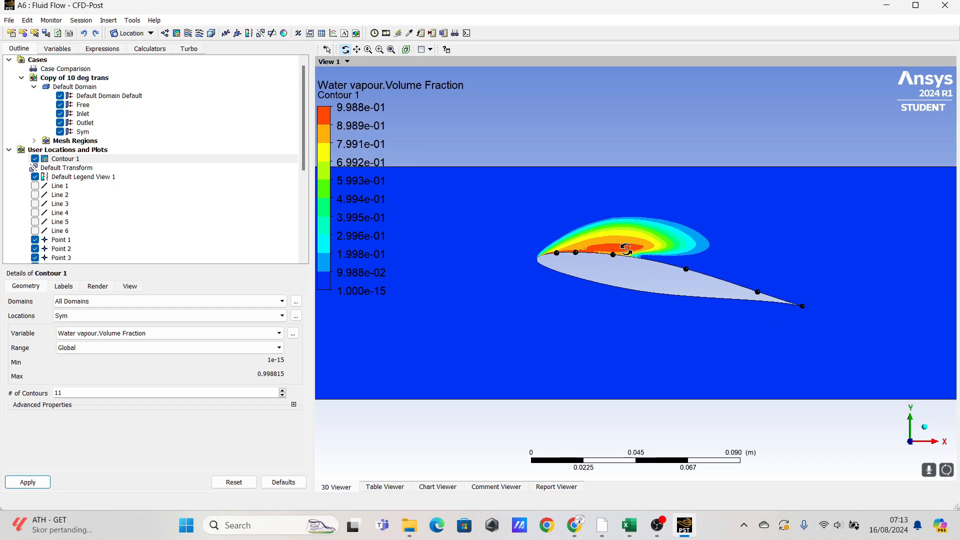
scroll(611, 249, up, 2)
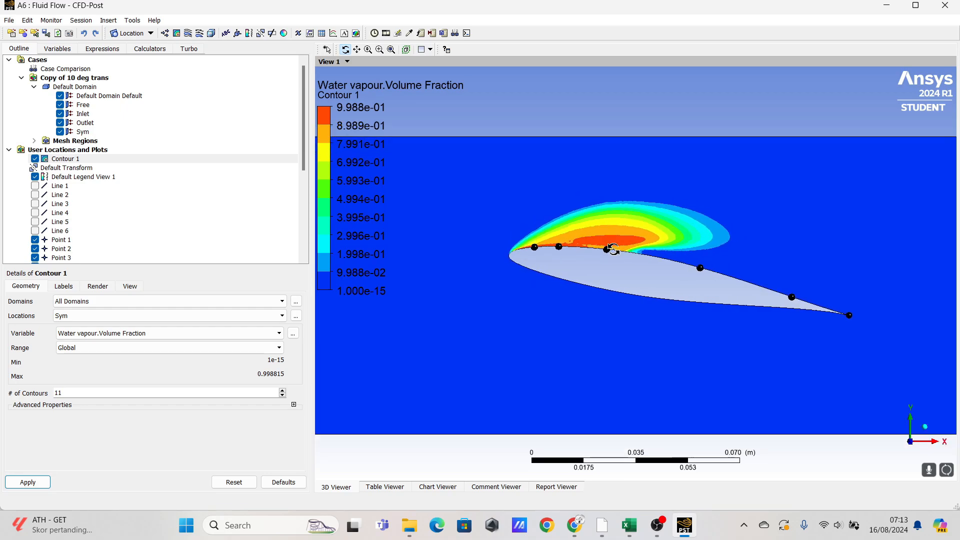
scroll(610, 249, down, 2)
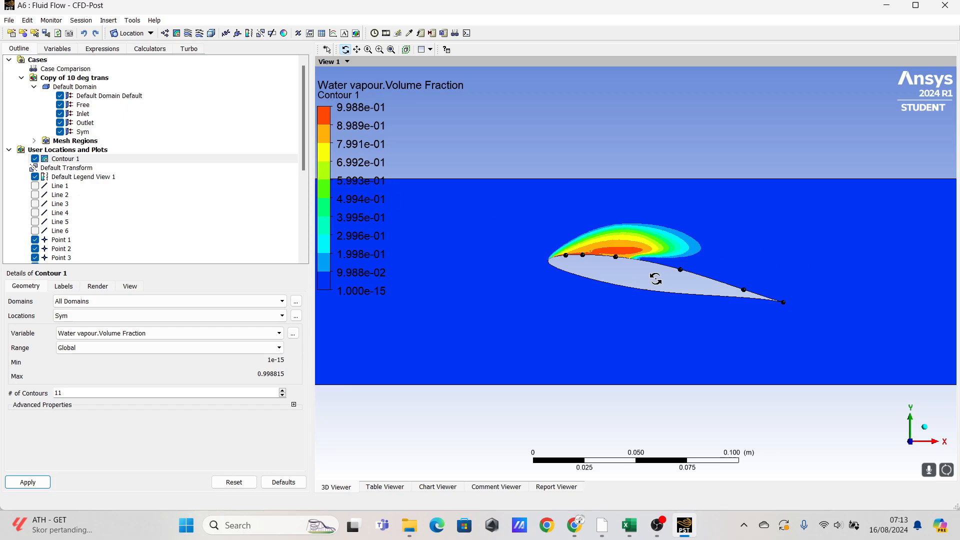
mouse_move(490, 227)
mouse_down()
mouse_move(511, 217)
mouse_move(484, 217)
mouse_move(660, 223)
mouse_move(491, 242)
mouse_up()
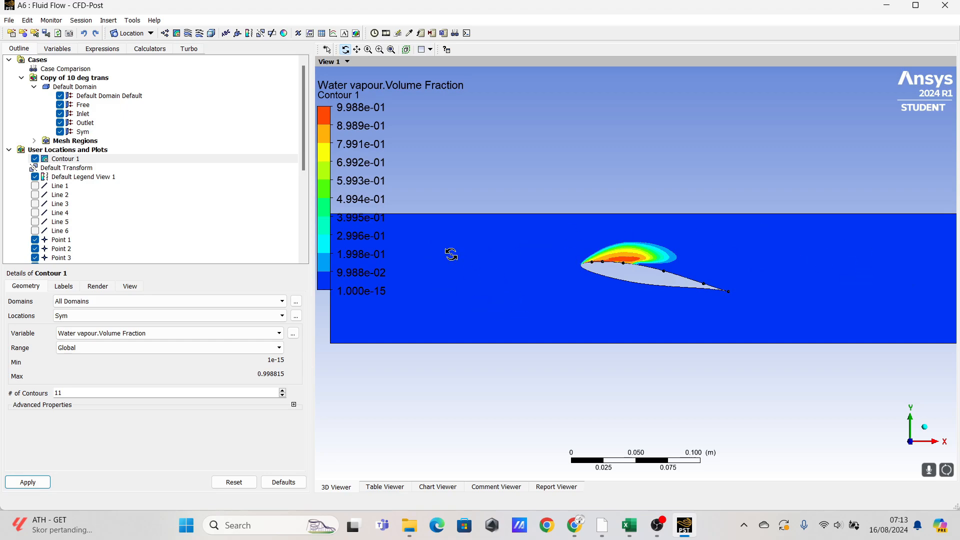
drag(632, 273, 641, 250)
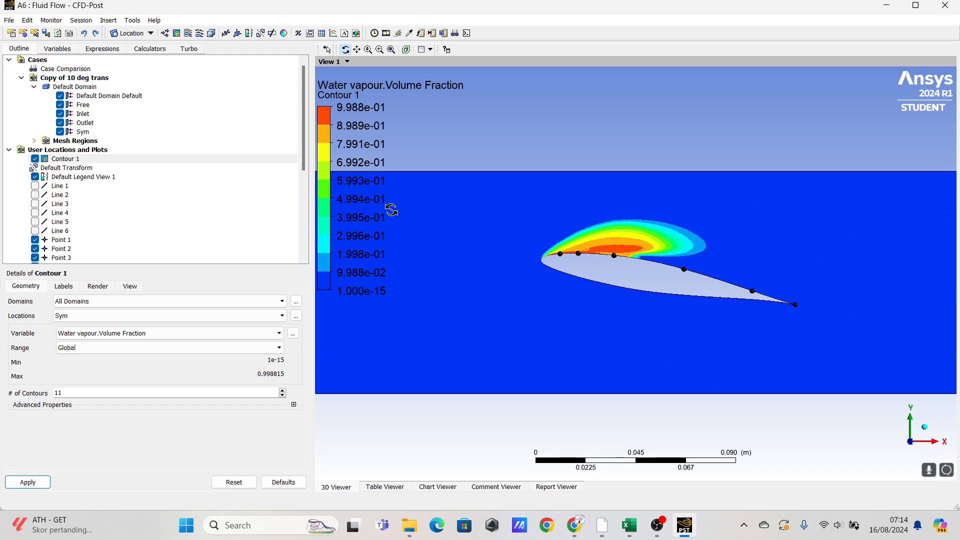
scroll(743, 287, down, 4)
scroll(602, 213, down, 3)
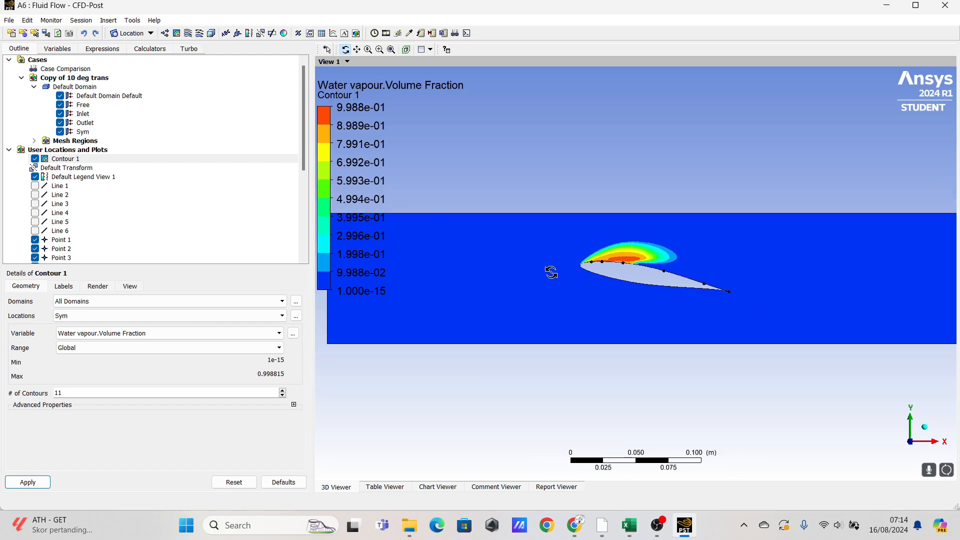
scroll(549, 272, up, 1)
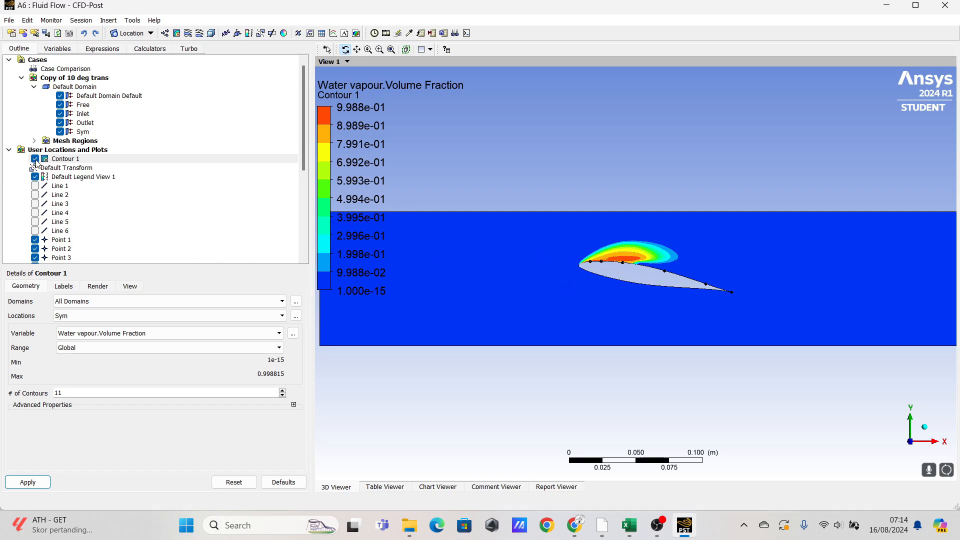
scroll(726, 380, up, 2)
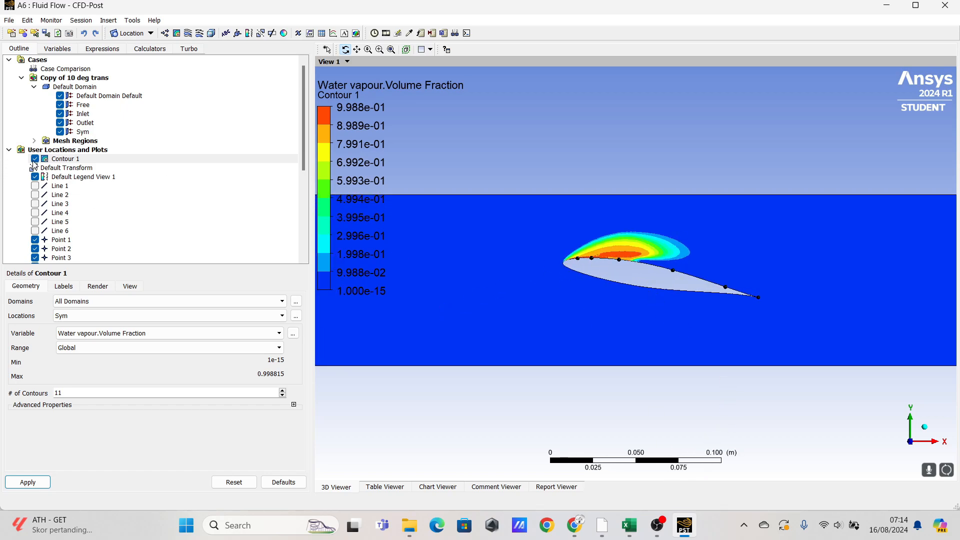
right_click(62, 167)
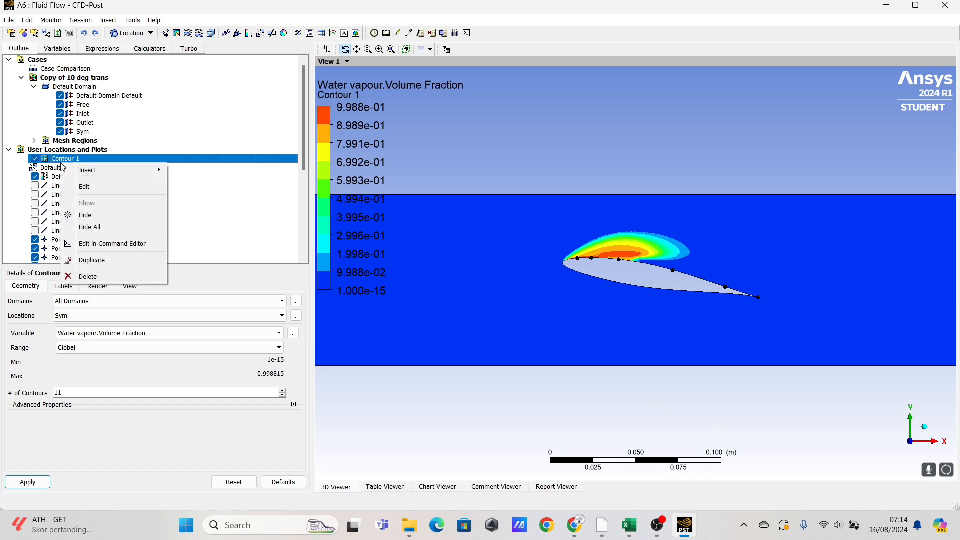
click(608, 272)
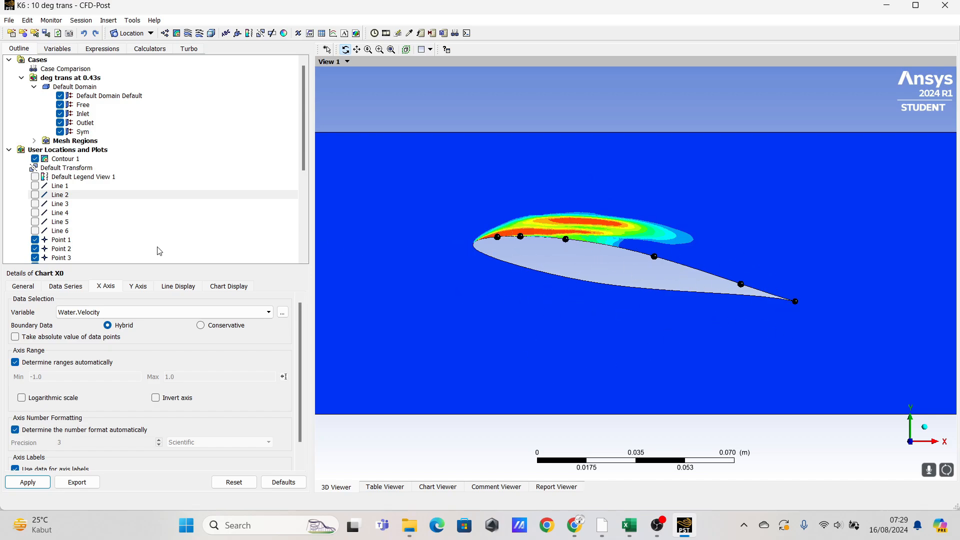
- Inspect the vapour cavity near the leading edge in the 10 deg trans results and locate Point 1 among the monitoring points
scroll(158, 251, down, 3)
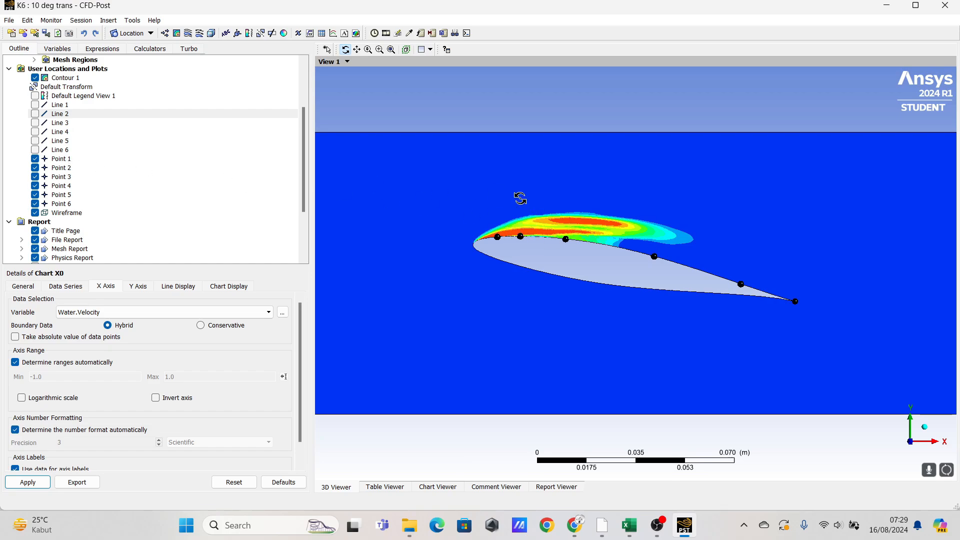
scroll(491, 235, up, 3)
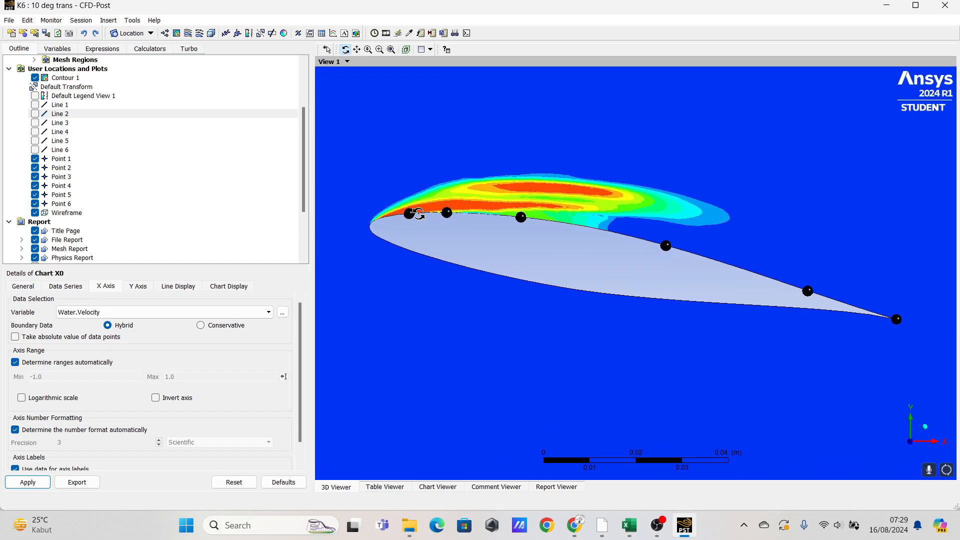
ctrl+middle_drag(421, 215, 519, 228)
scroll(537, 218, up, 1)
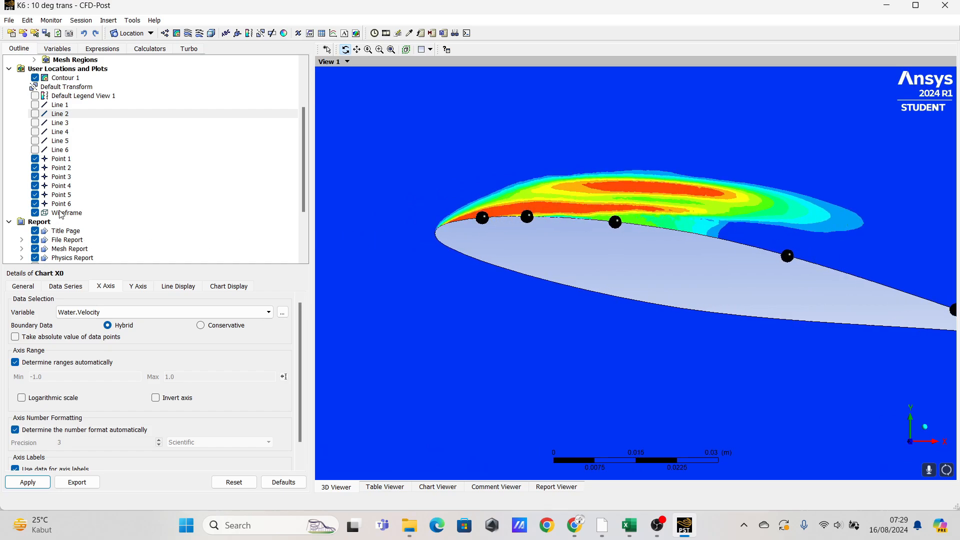
click(64, 160)
click(55, 166)
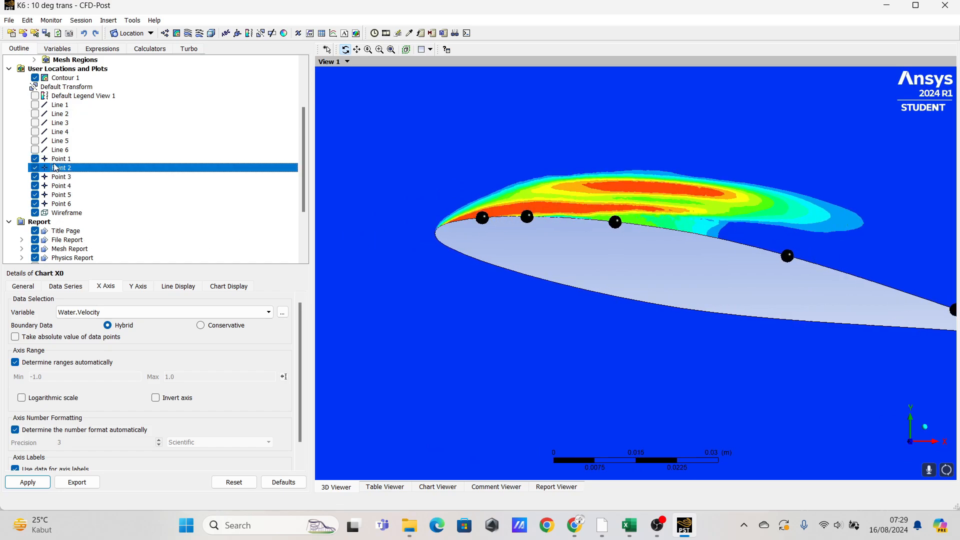
click(57, 160)
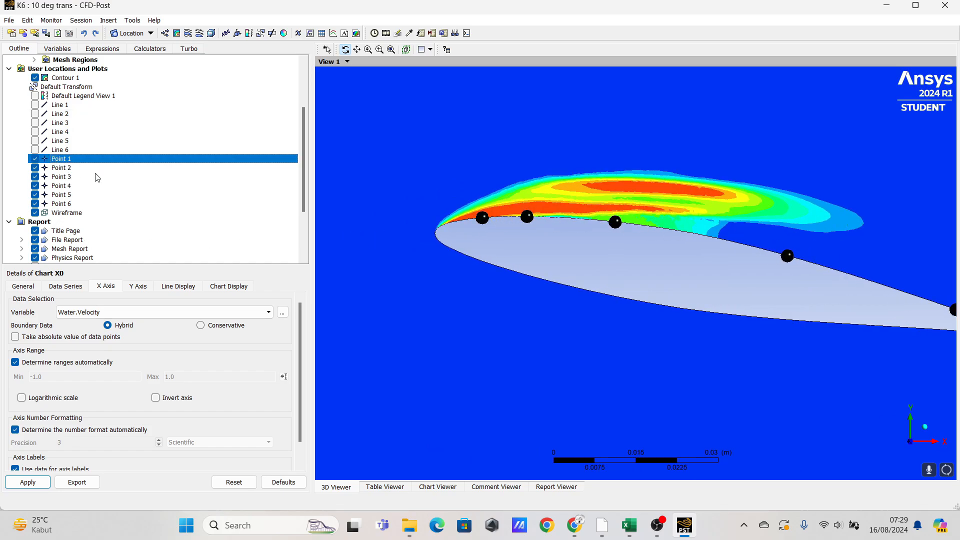
- Create a new expression named "point essure"
click(114, 51)
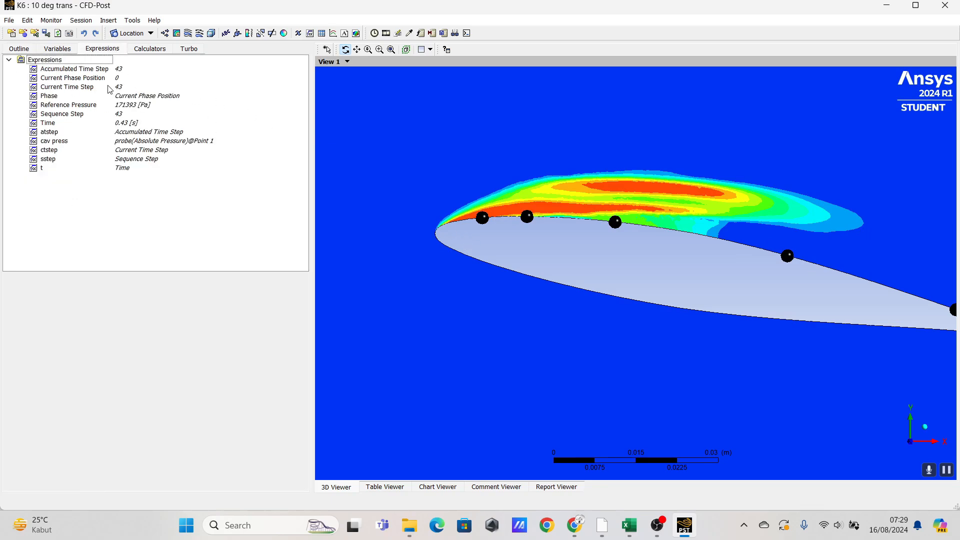
right_click(102, 226)
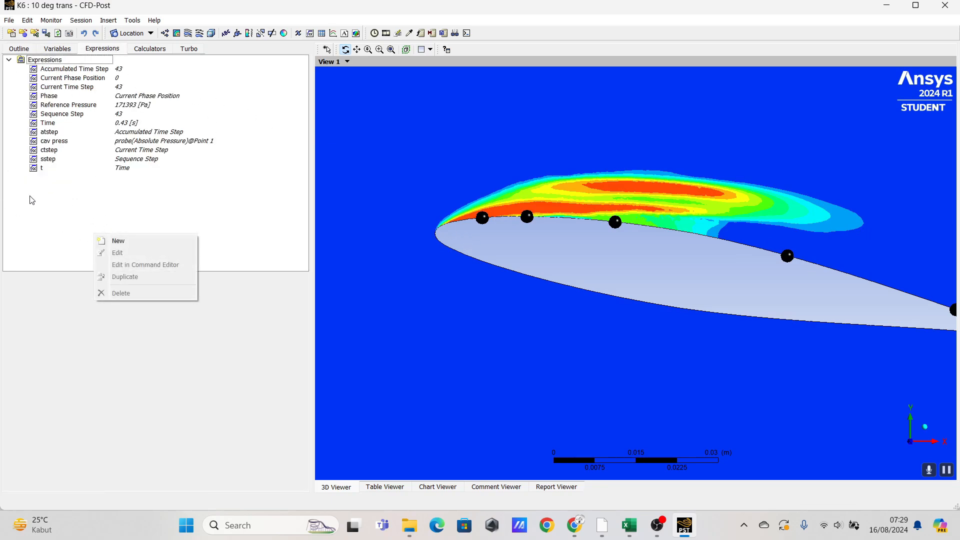
click(120, 240)
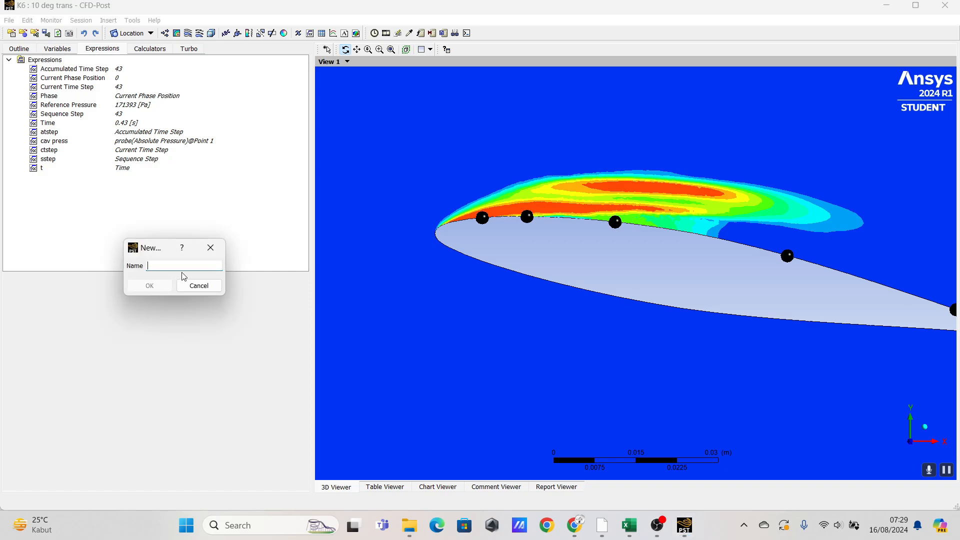
text(p)
key(Left)
key(shift+Home)
text(p)
key(Delete)
key(Delete)
key(Delete)
key(BackSpace)
text(oint)
key(Return)
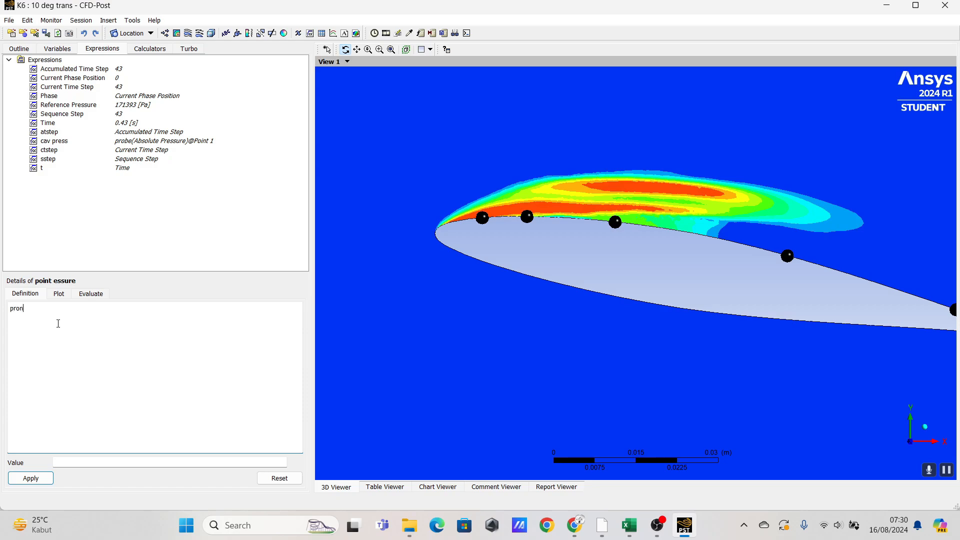
- Begin the point essure definition as probe(Absolute Pressure), taking Absolute Pressure from the full list of solution variables
text(e()
right_click(55, 316)
mouse_move(89, 354)
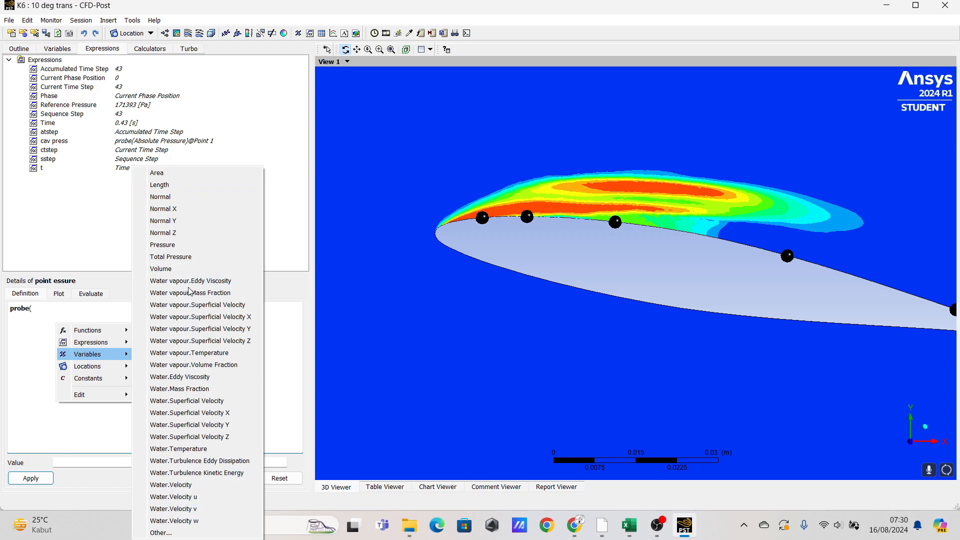
click(161, 533)
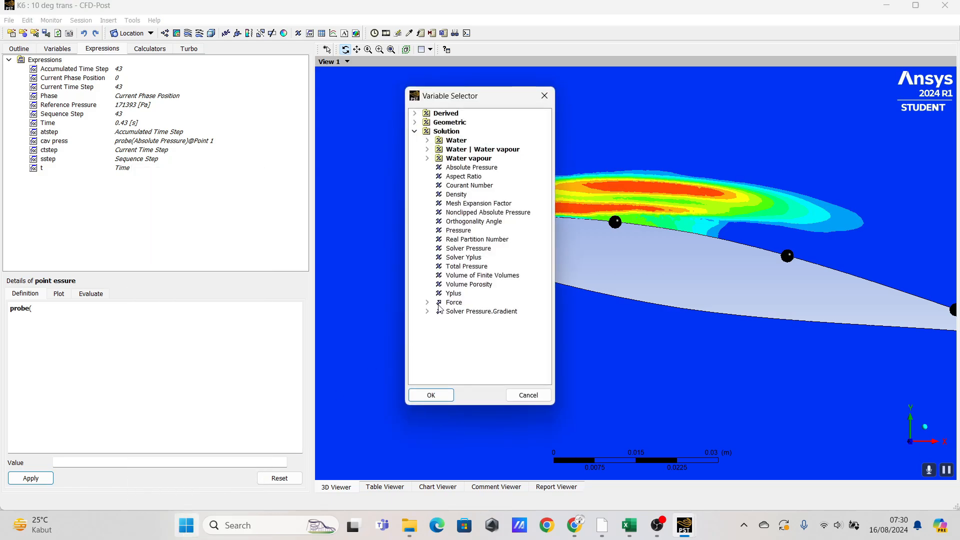
click(473, 168)
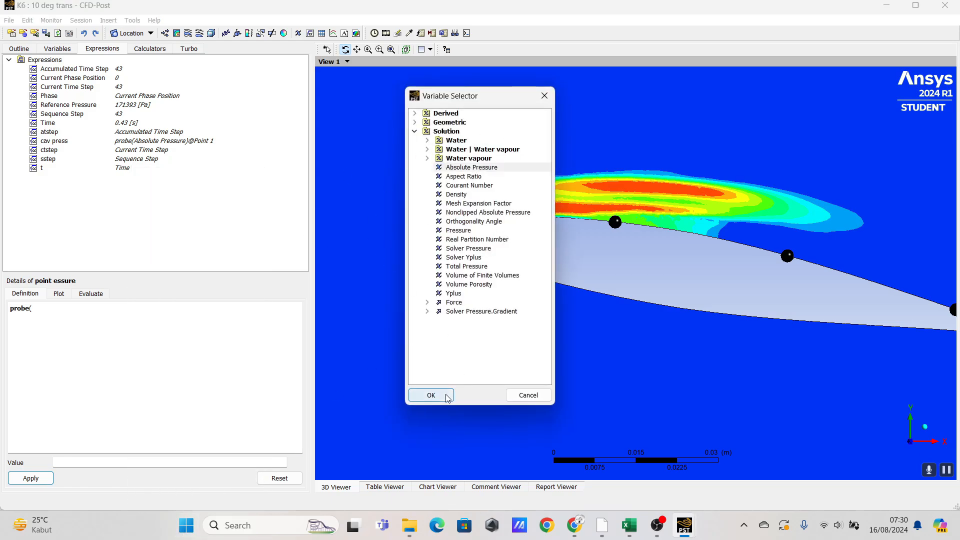
click(430, 395)
text())
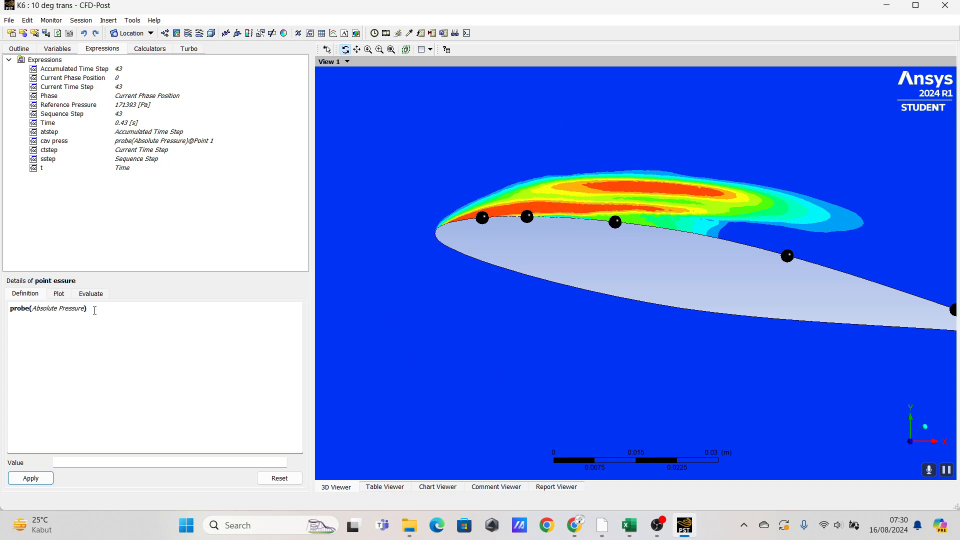
text(@)
right_click(131, 319)
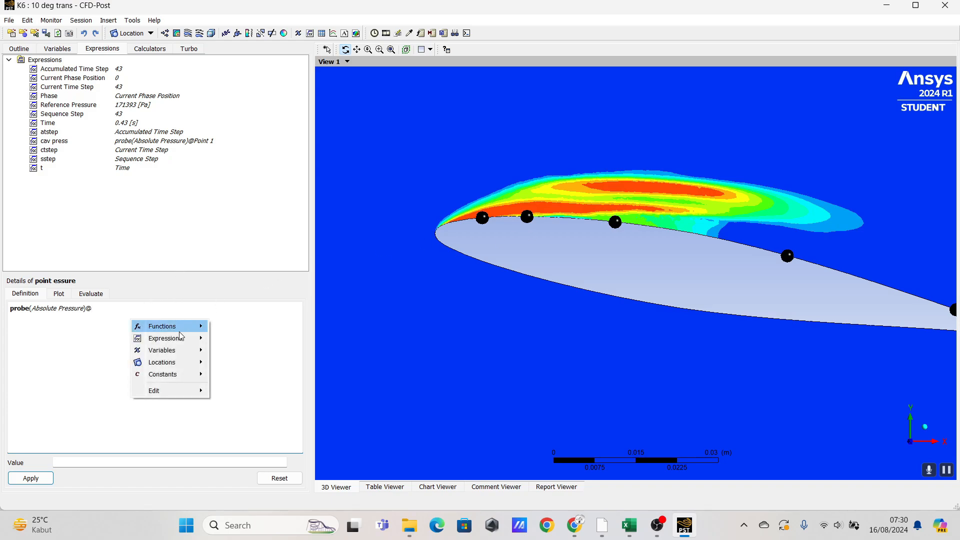
mouse_move(191, 363)
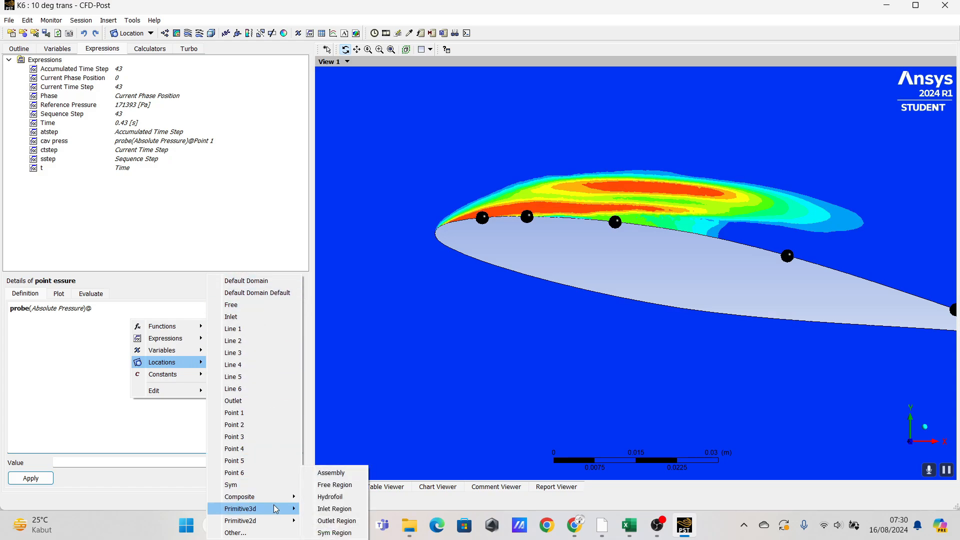
click(275, 532)
scroll(148, 270, down, 15)
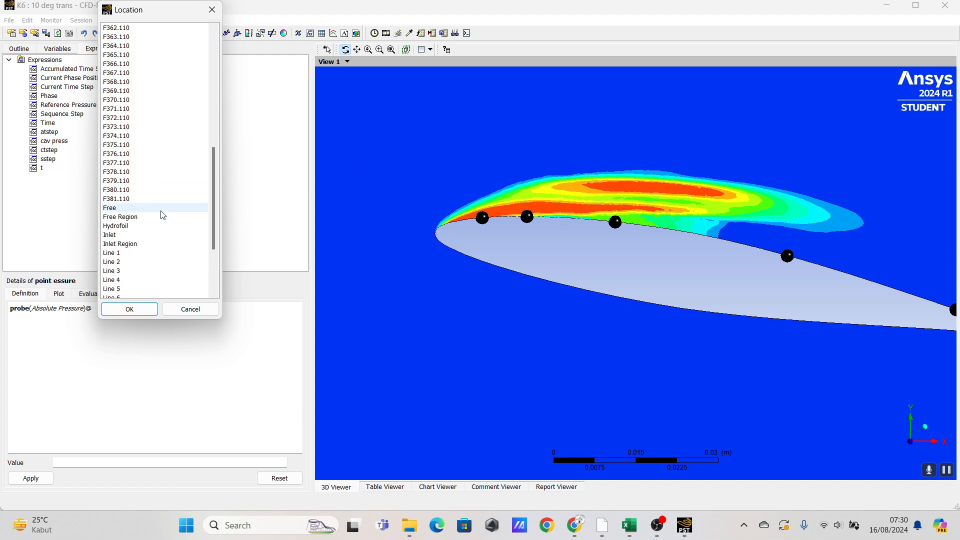
click(150, 226)
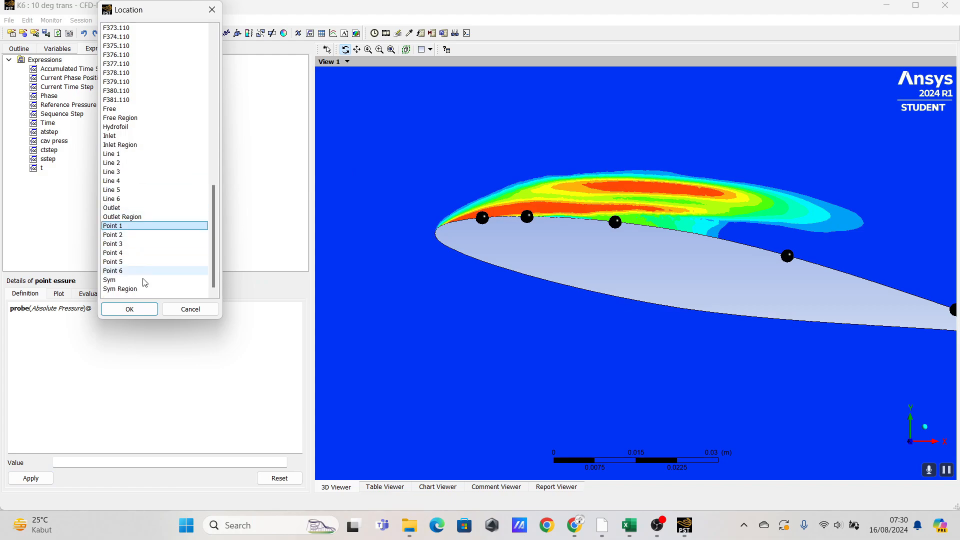
click(124, 308)
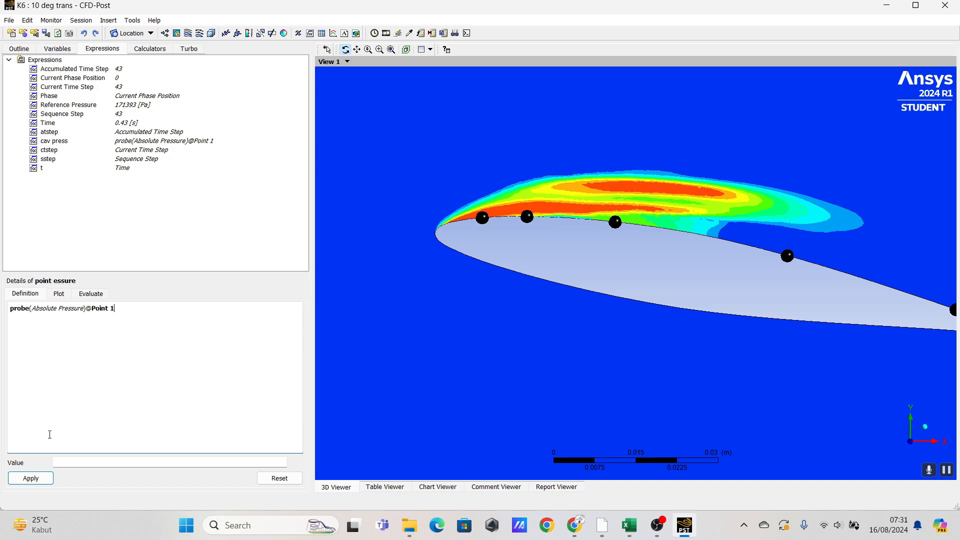
click(30, 478)
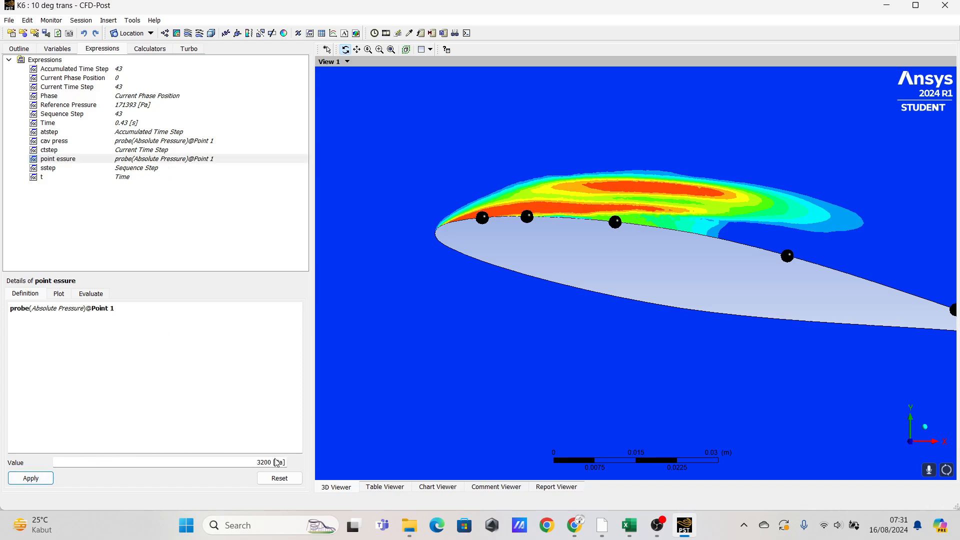
mouse_move(254, 464)
mouse_down()
mouse_move(275, 463)
mouse_move(264, 465)
mouse_up()
click(266, 440)
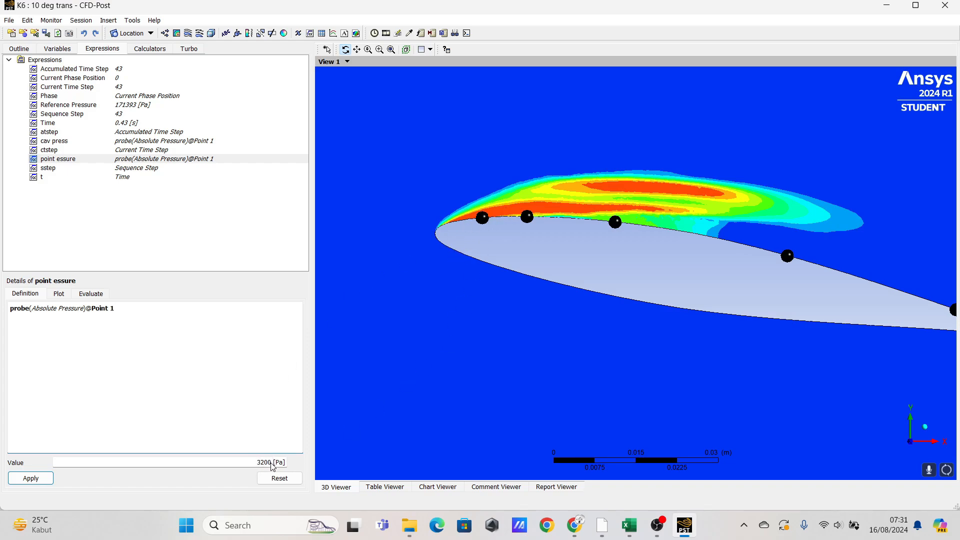
- Load timestep 35 and then timestep 29 of the transient results to compare the vapour cavity over the whole hydrofoil
scroll(479, 326, down, 5)
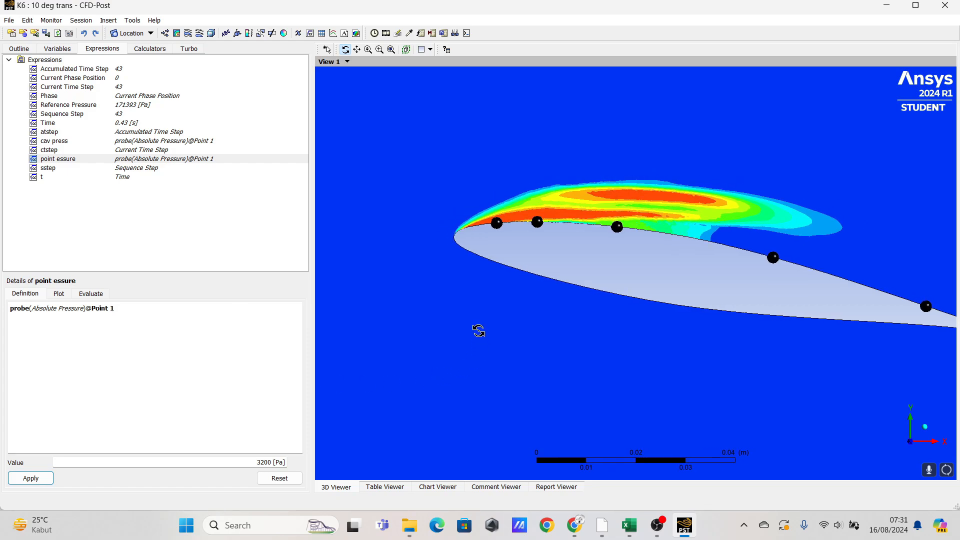
scroll(479, 295, down, 3)
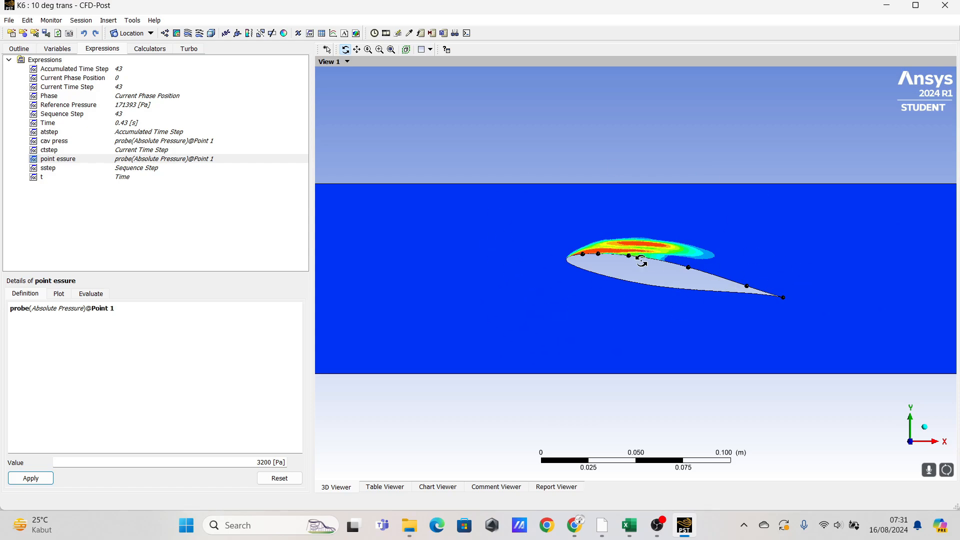
click(374, 33)
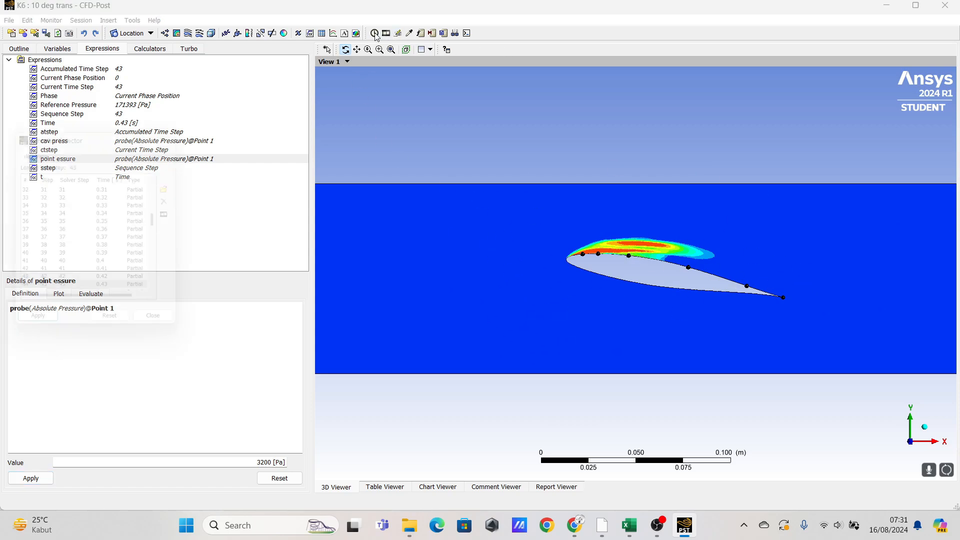
double_click(89, 222)
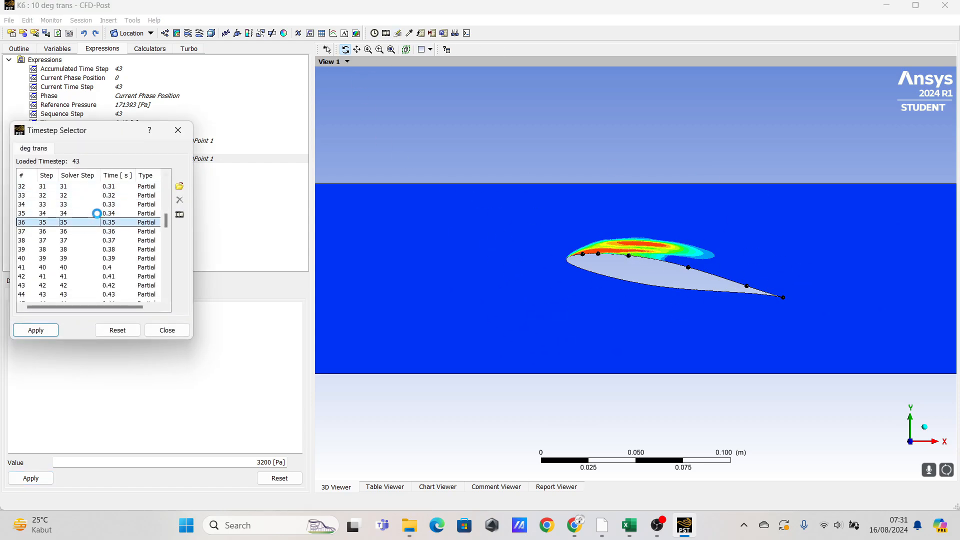
click(96, 213)
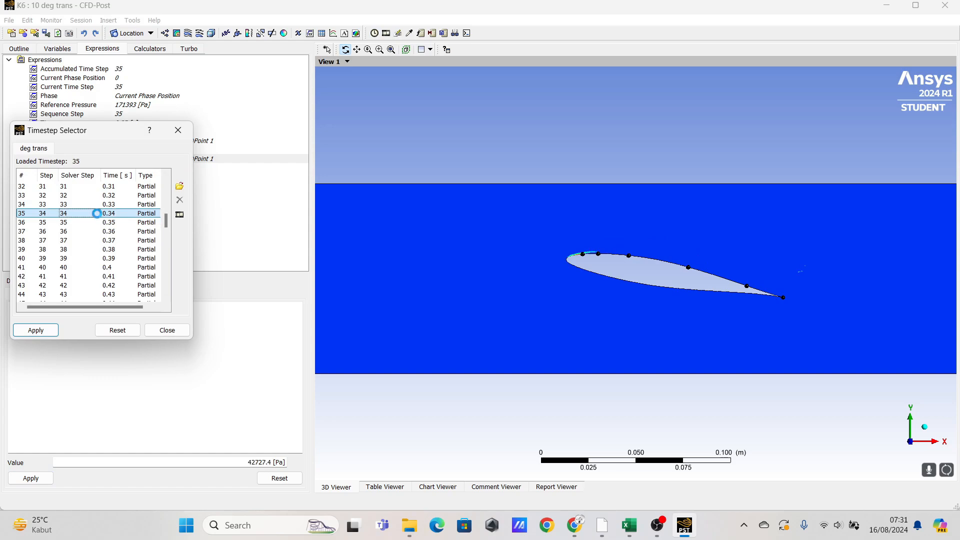
scroll(105, 225, up, 2)
double_click(97, 222)
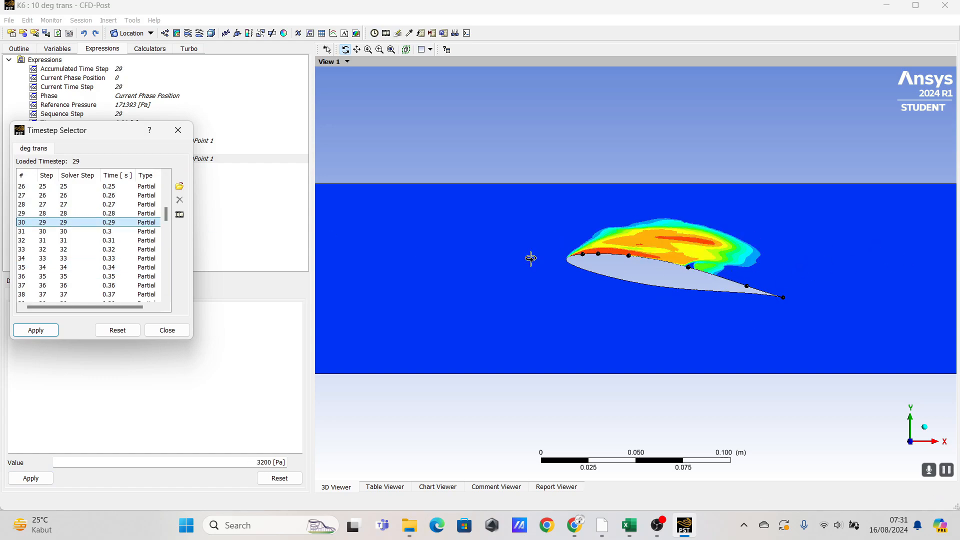
click(177, 130)
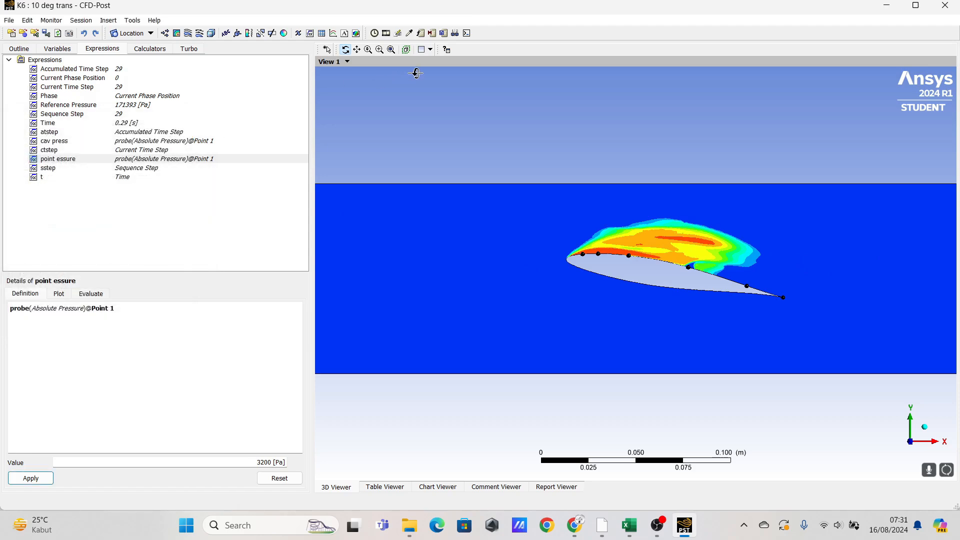
- Preview the timestep animation of the vapour contour from timestep 0 and stop it at timestep 22
click(388, 35)
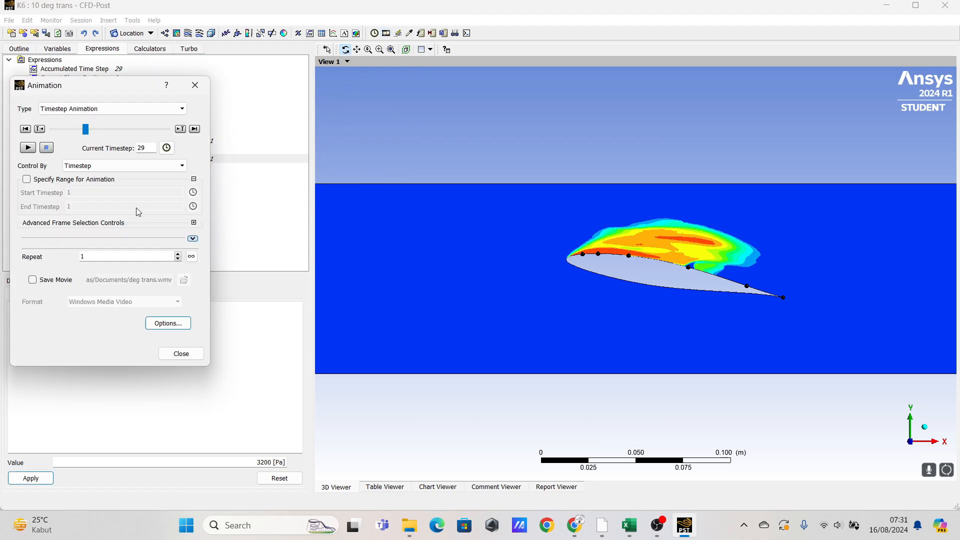
drag(86, 129, 52, 130)
click(30, 149)
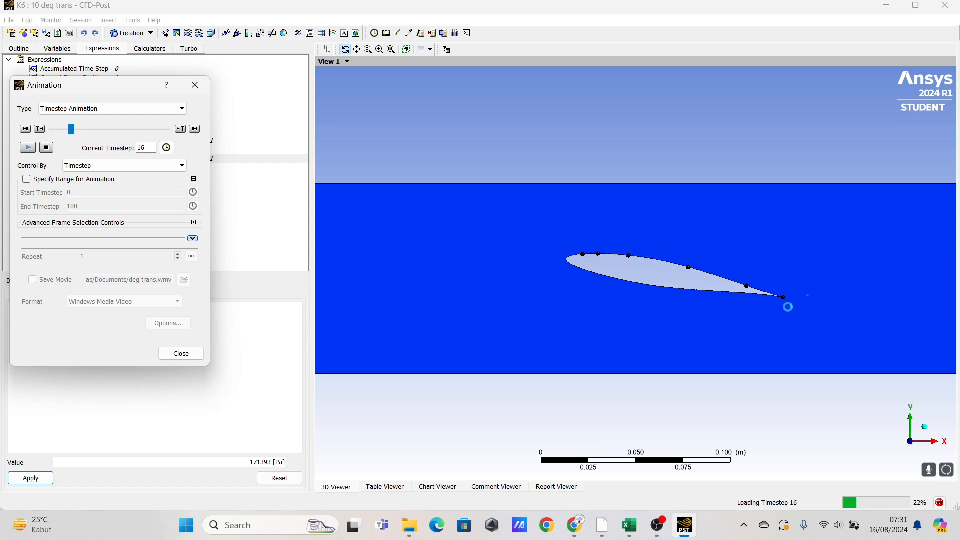
click(48, 147)
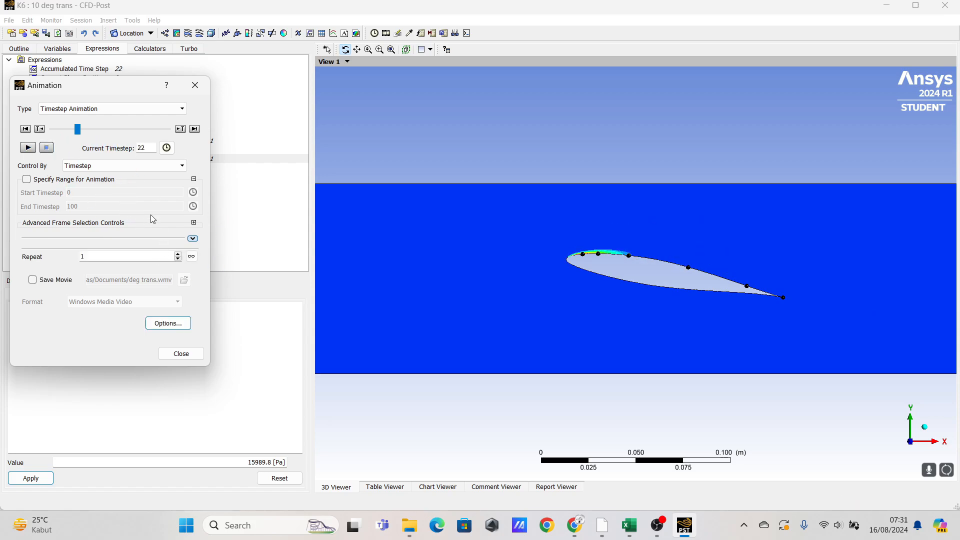
- Enable movie saving as deg trans.wmv in the NACA 64212 folder and play the timestep animation from timestep 0 to record it
click(48, 282)
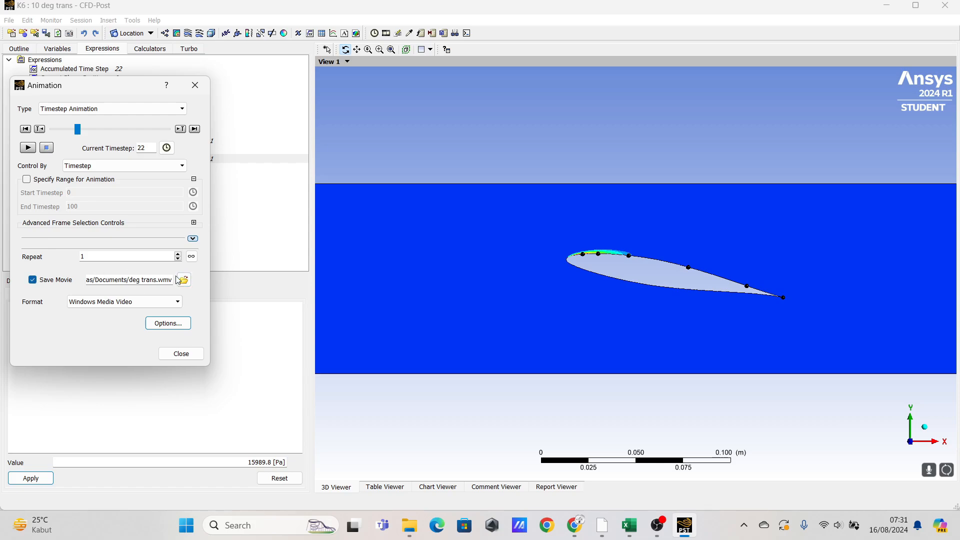
click(184, 281)
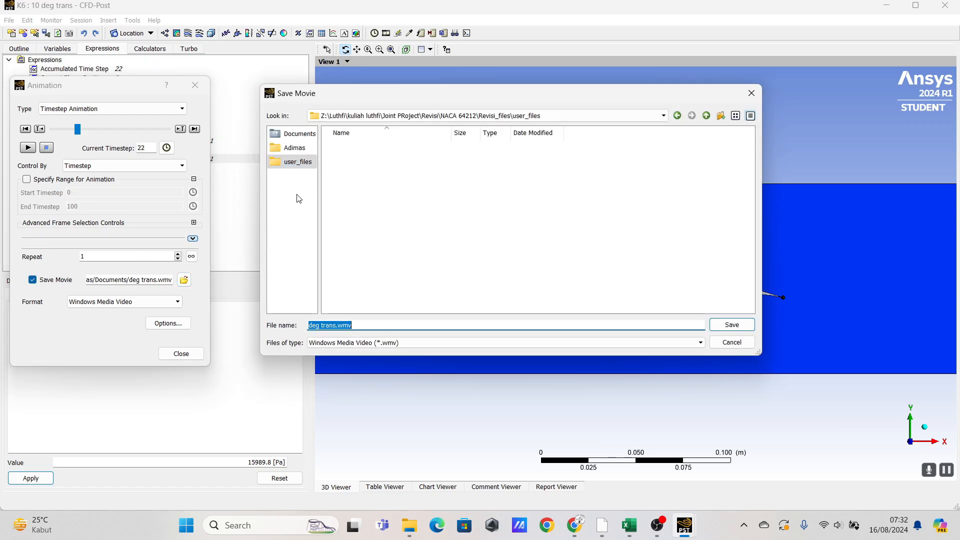
click(291, 162)
click(465, 118)
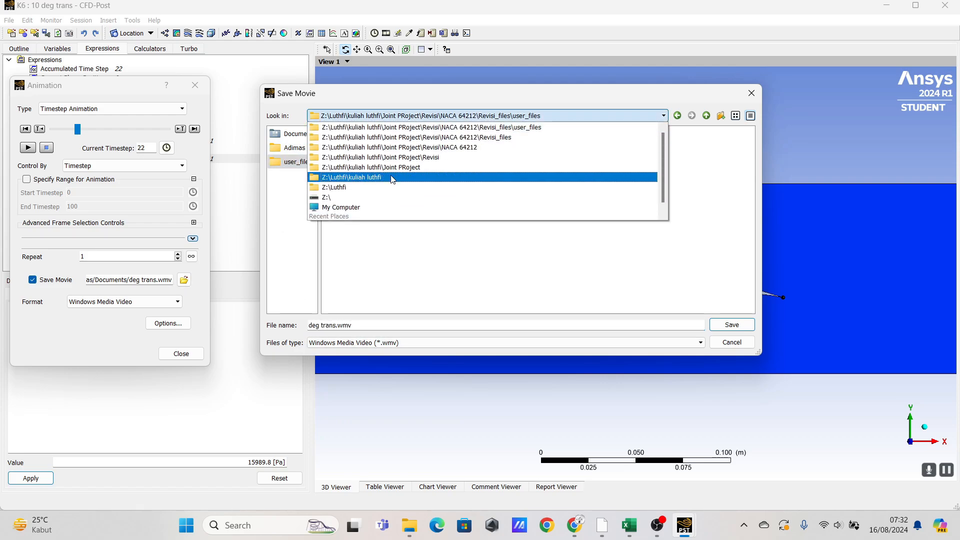
click(391, 147)
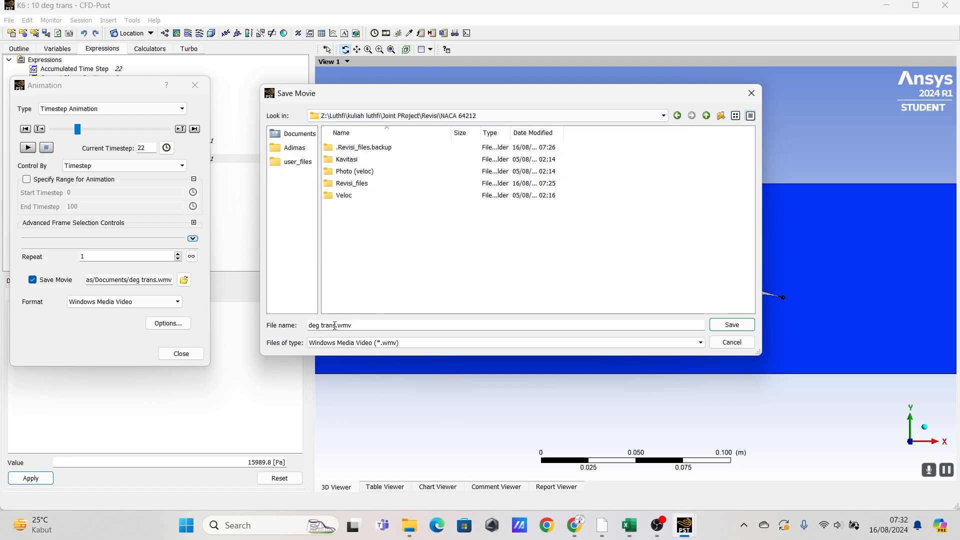
drag(357, 325, 295, 332)
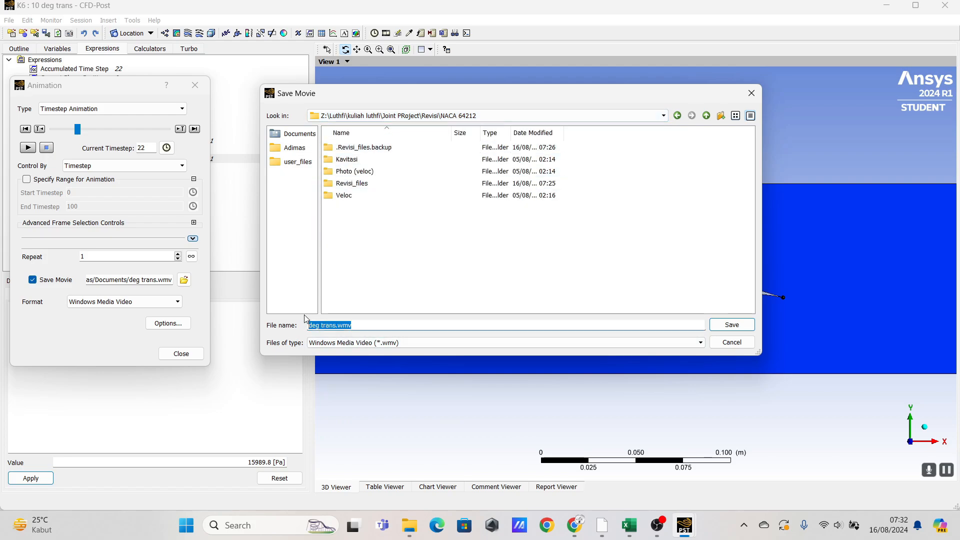
click(732, 324)
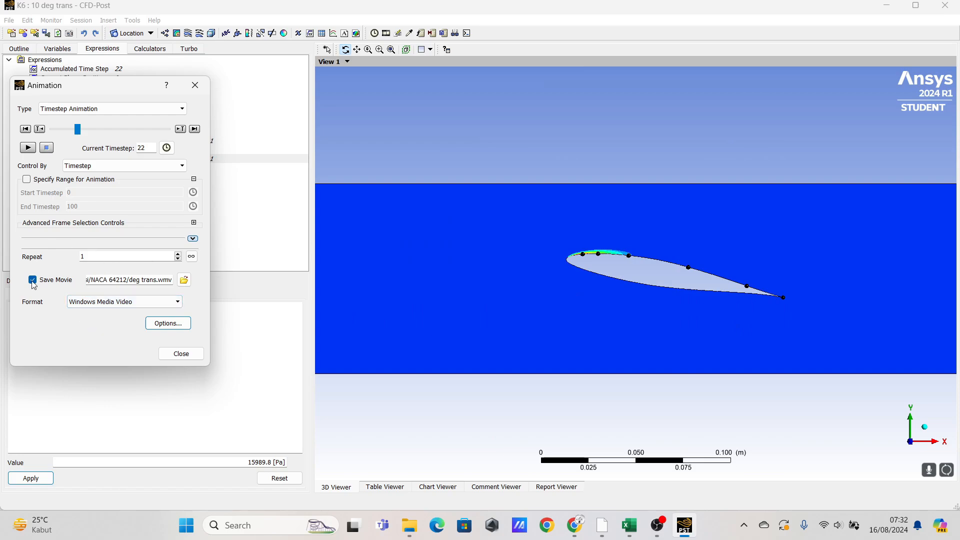
click(38, 129)
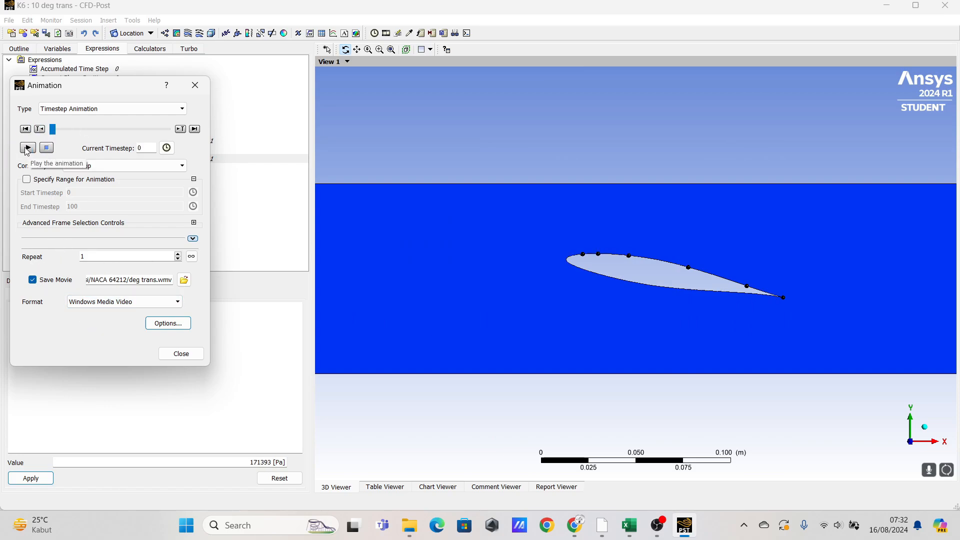
click(27, 148)
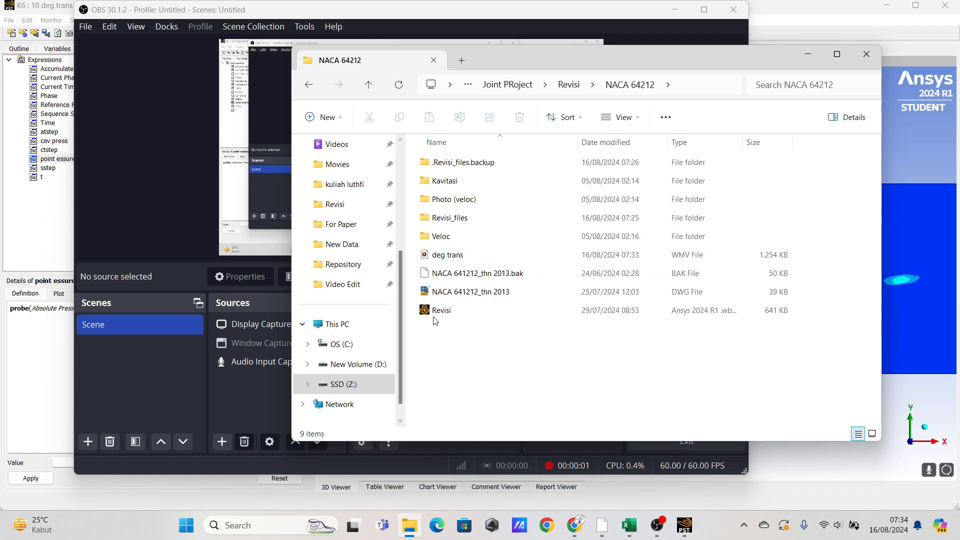
- Open the recorded deg trans movie from the NACA 64212 folder in Media Player and play it to watch the cavity develop
double_click(453, 258)
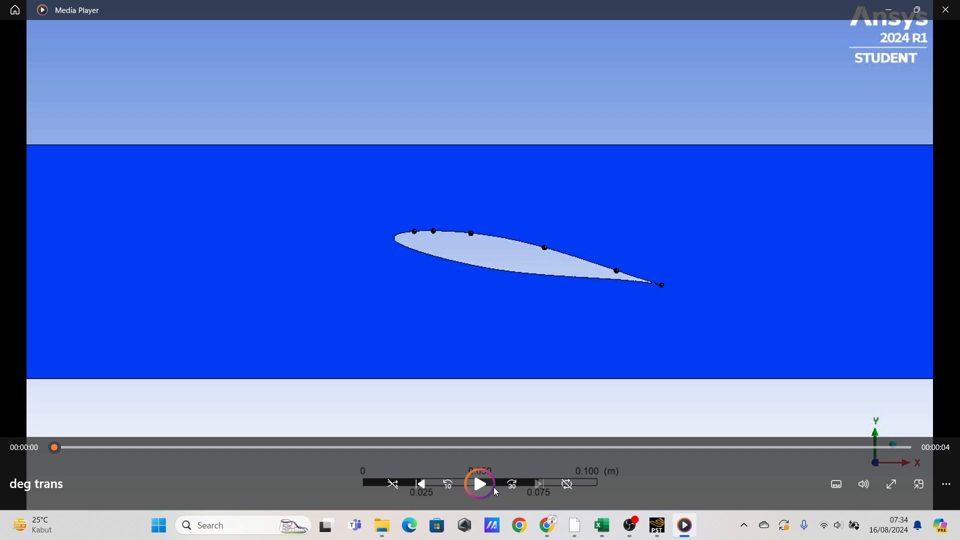
click(492, 486)
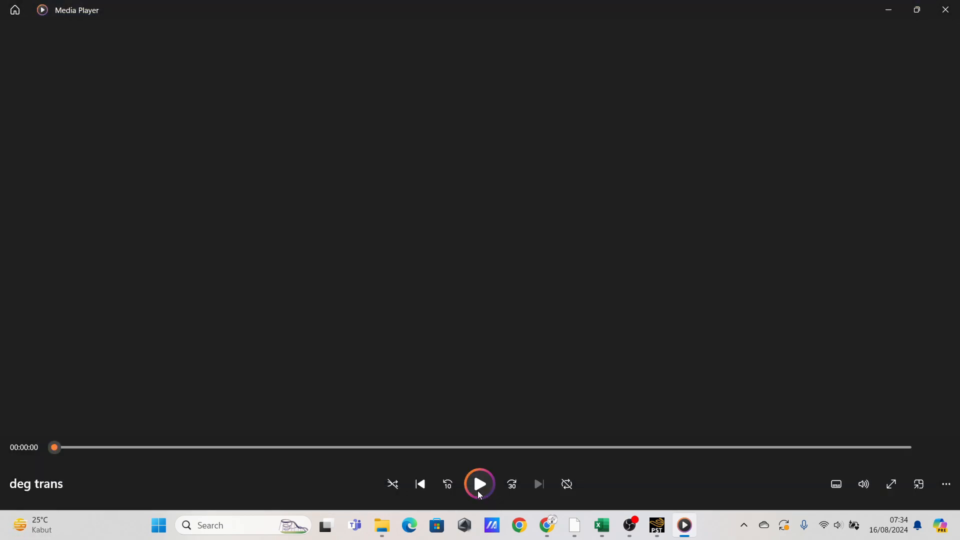
click(479, 487)
click(480, 484)
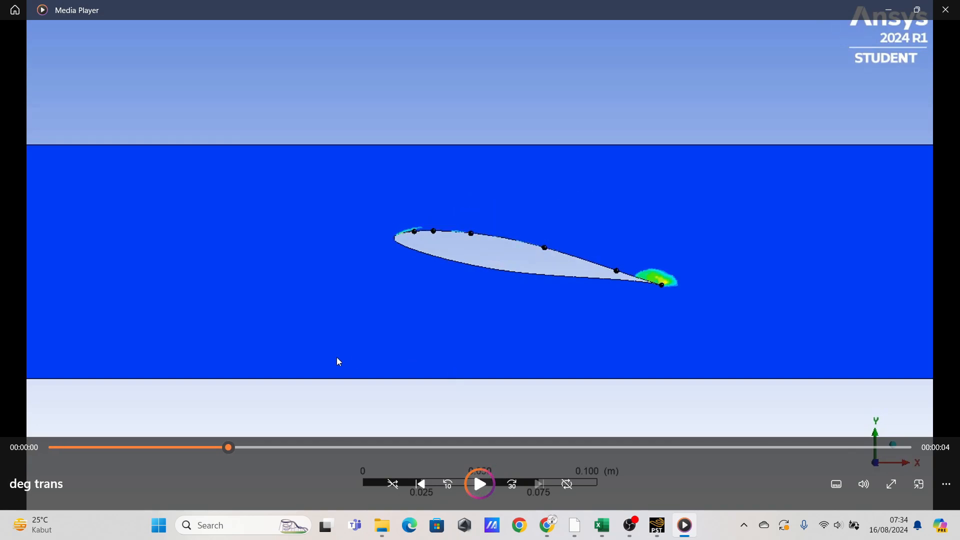